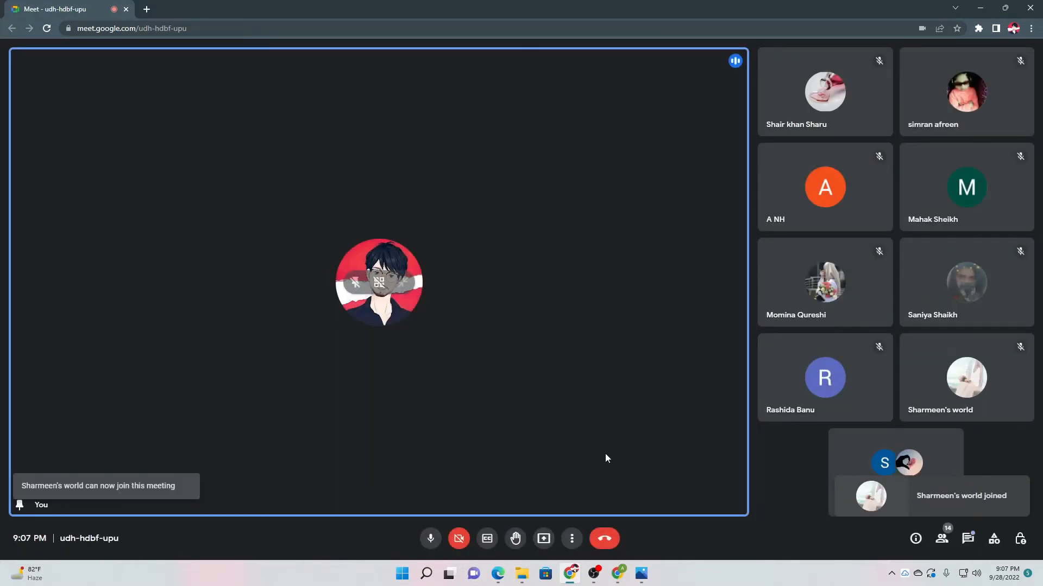
Present your entire screen to the Google Meet call.
left_click(540, 541)
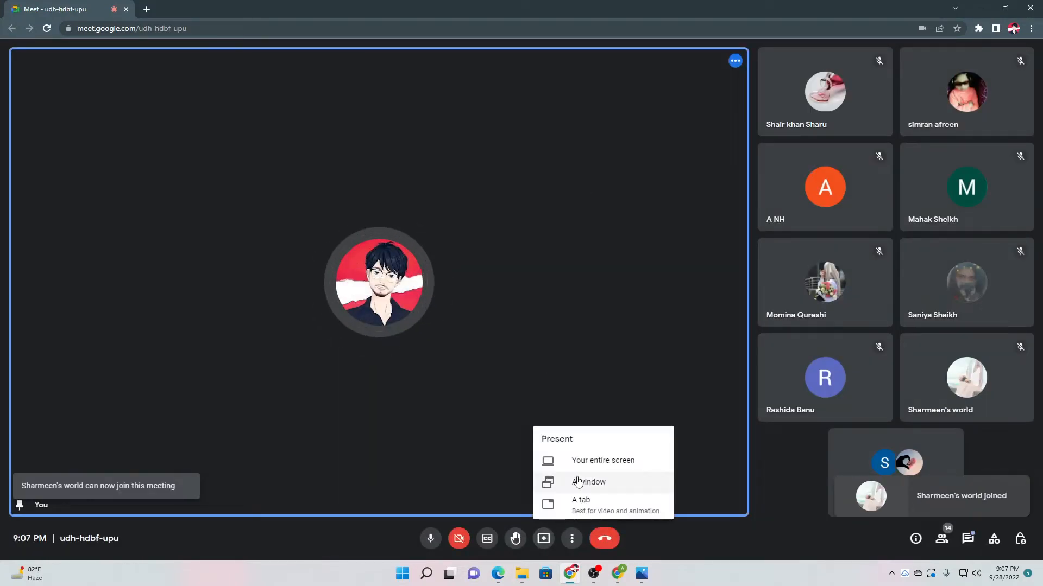
left_click(577, 461)
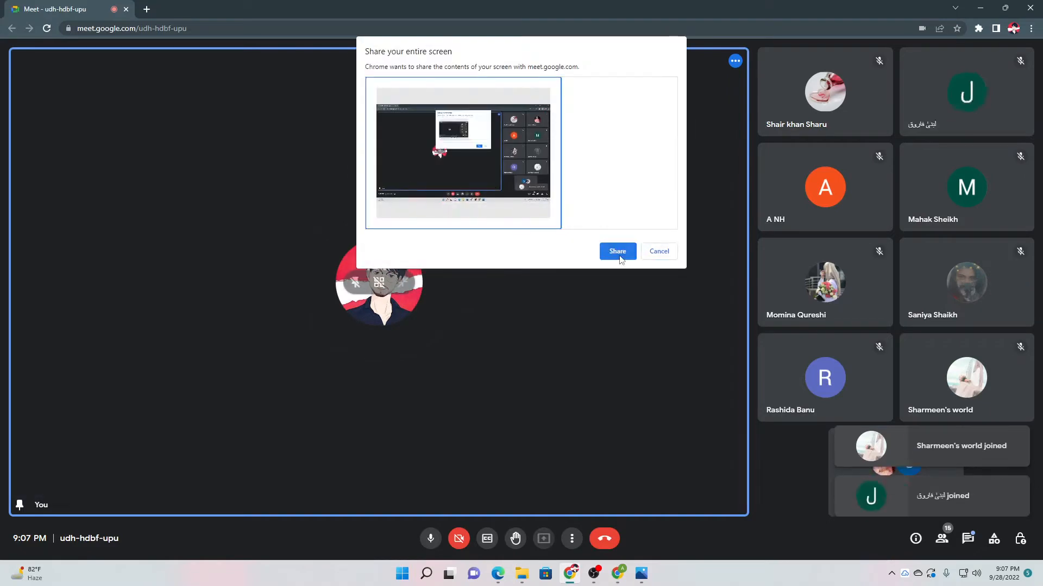
left_click(617, 252)
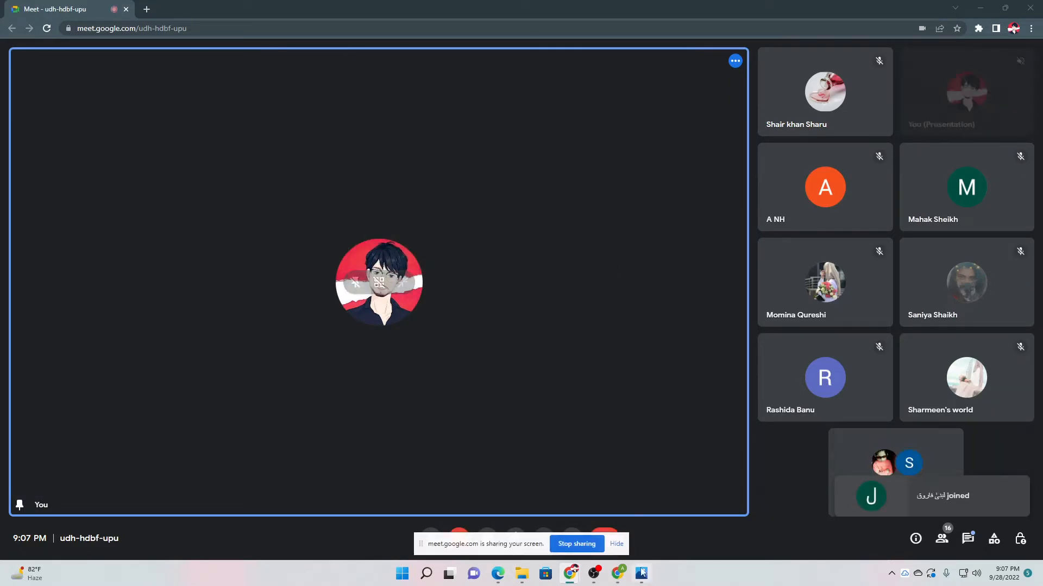
Show the Photos course thumbnail, glance at the new tab window, then return to the meeting.
left_click(641, 573)
scroll(634, 446, "up", 2)
scroll(635, 444, "down", 1)
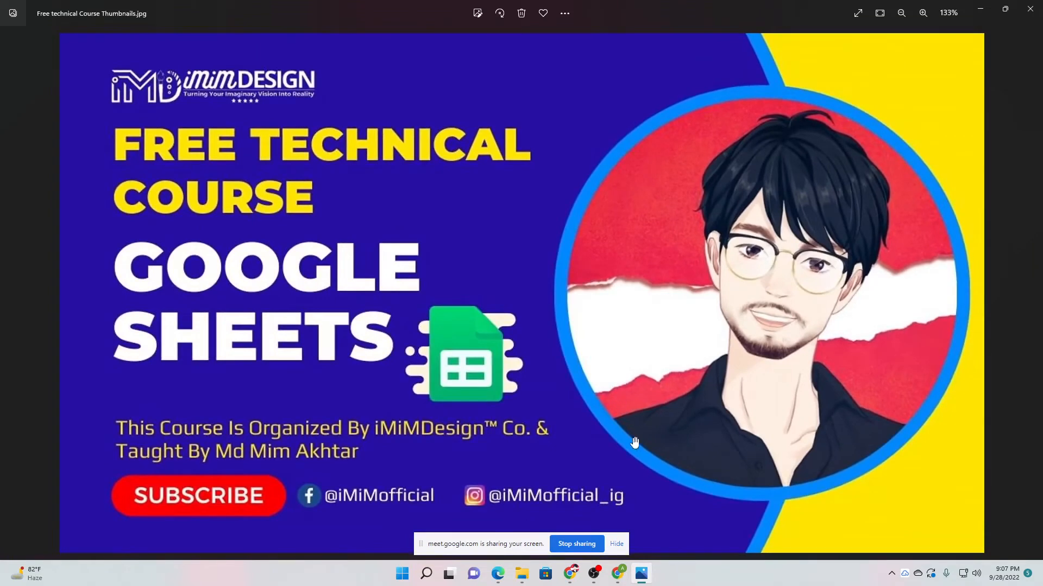
left_click(619, 573)
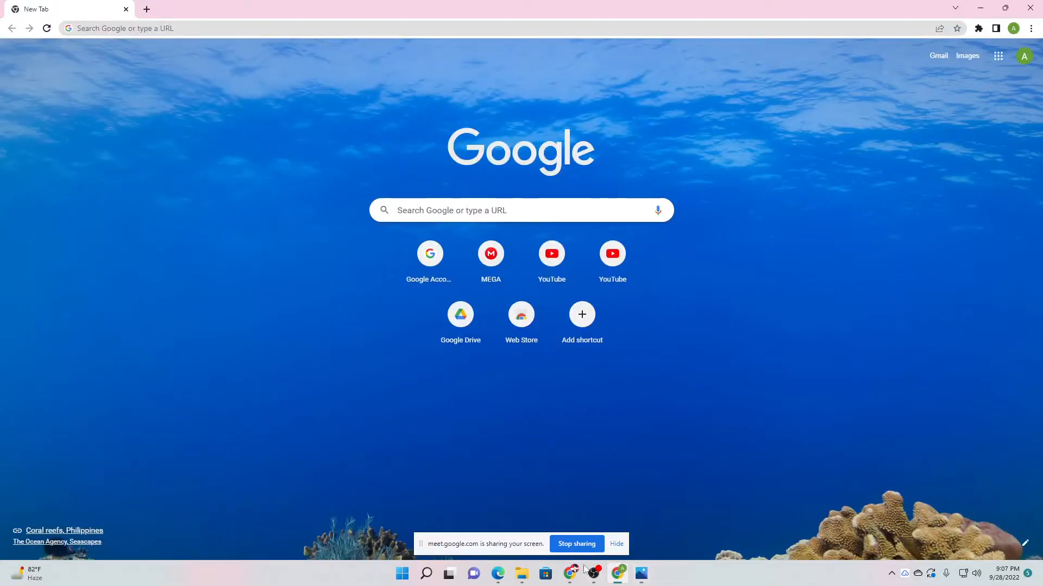
mouse_move(571, 573)
left_click(519, 509)
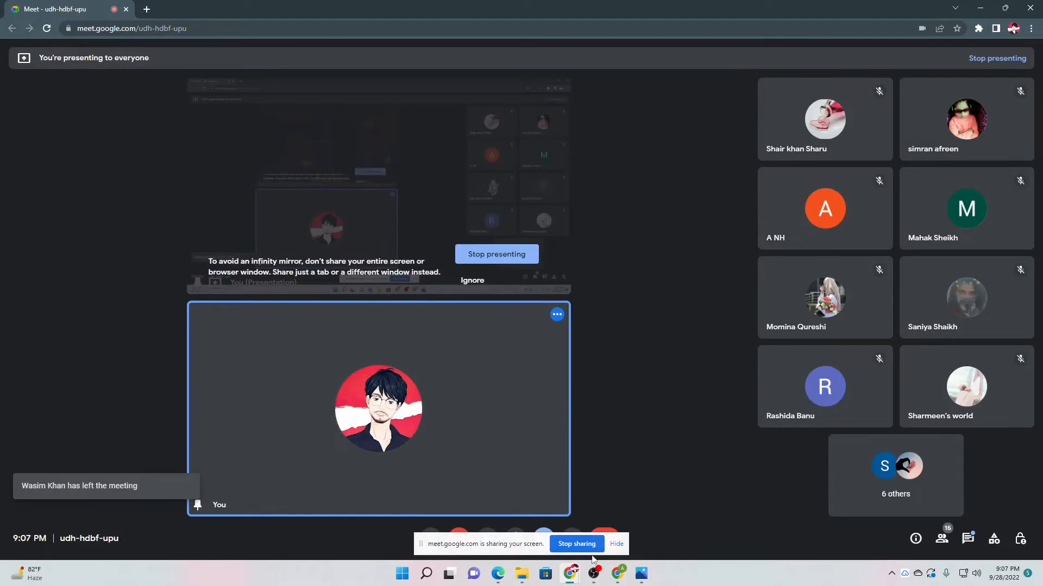
Open the in-call messages panel, then switch to the Chrome New Tab window.
mouse_move(623, 577)
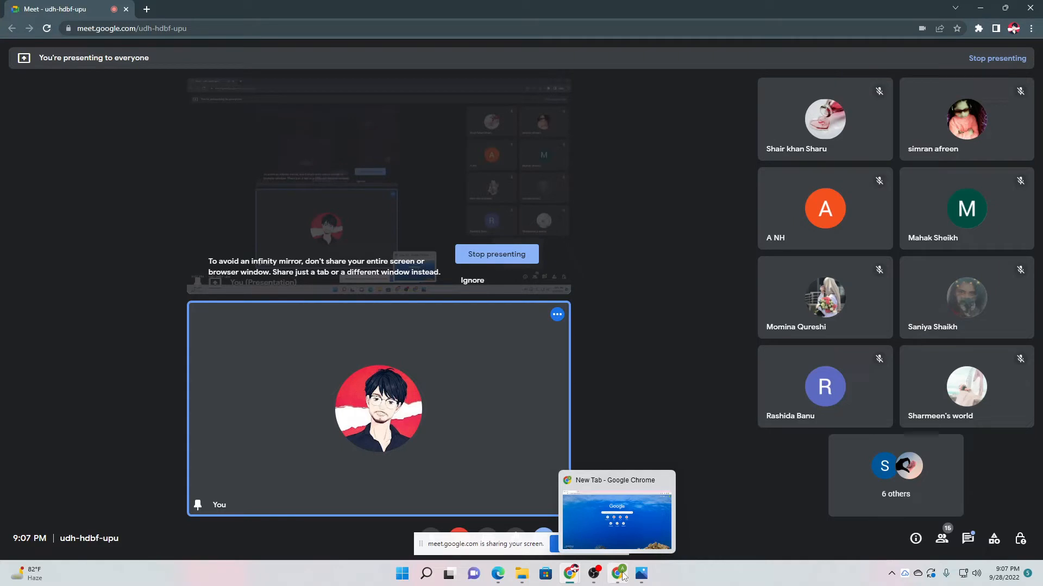
left_click(968, 540)
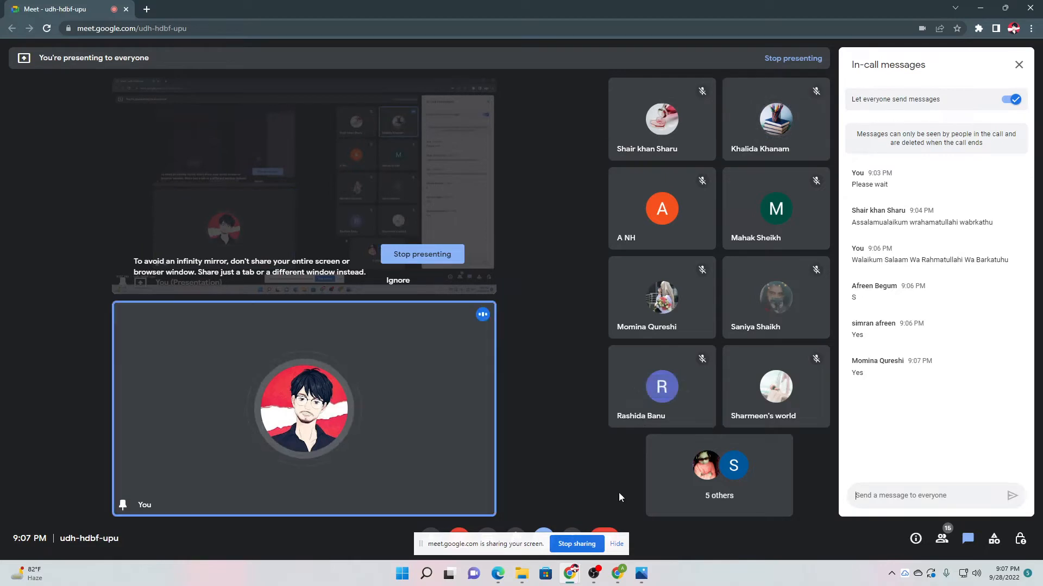
left_click(617, 573)
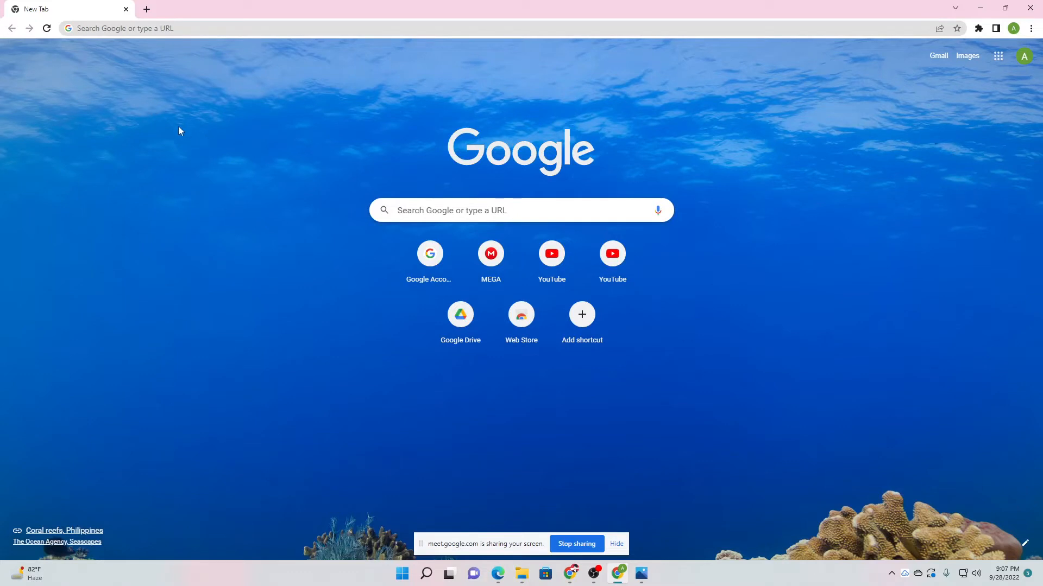
Look through the Google apps grid for Sheets.
left_click(997, 63)
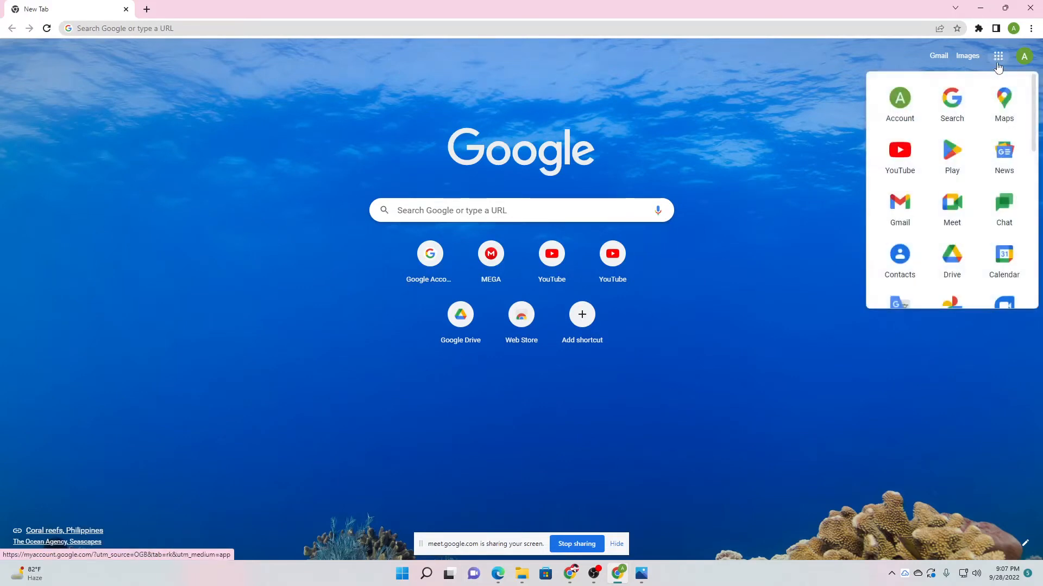
scroll(994, 152, "down", 2)
scroll(993, 201, "down", 2)
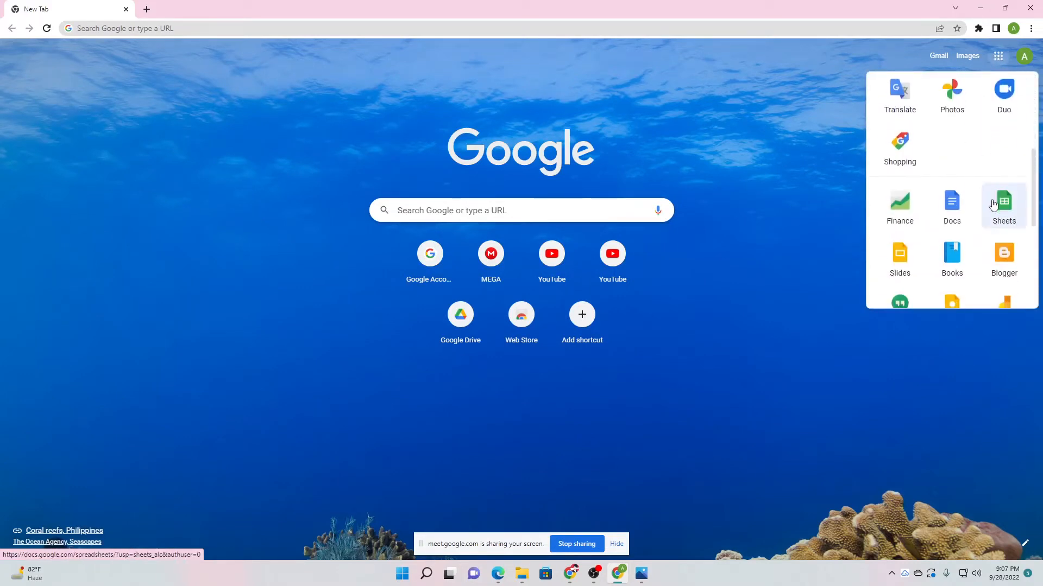
scroll(996, 179, "down", 2)
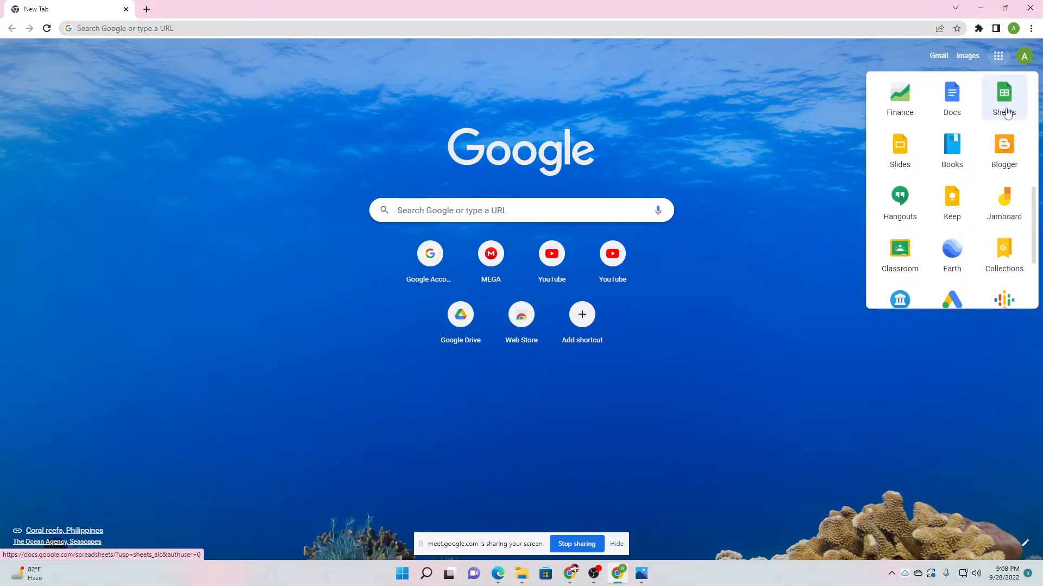
Go to sheets.google.com in the address bar.
left_click(122, 27)
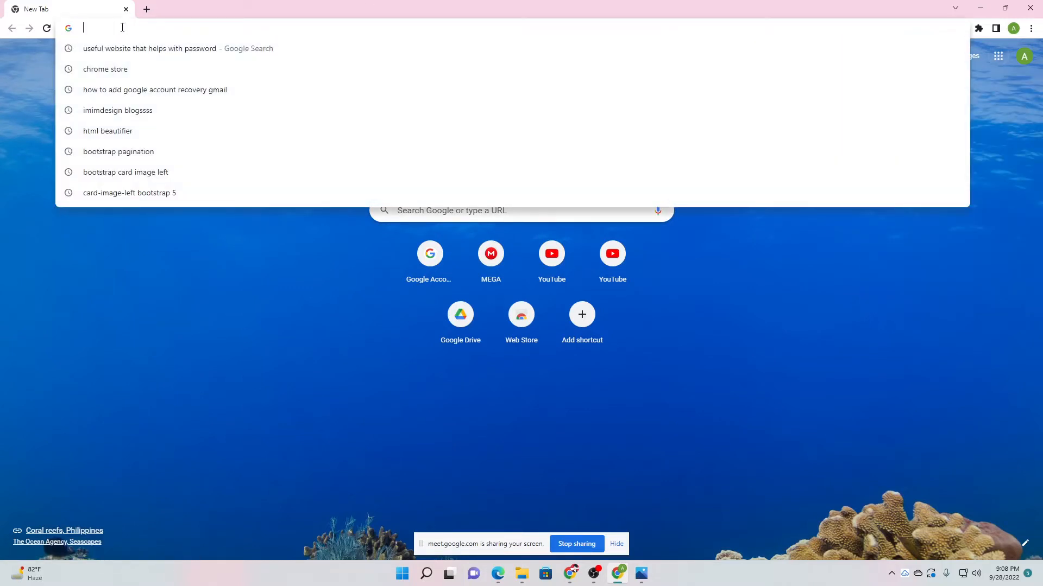
type("sheets")
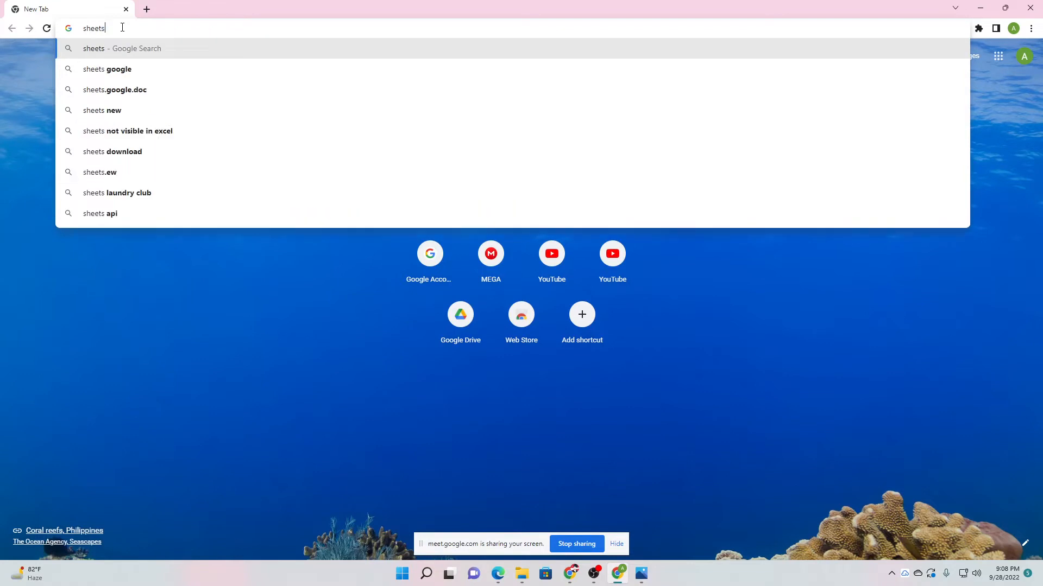
type(".google")
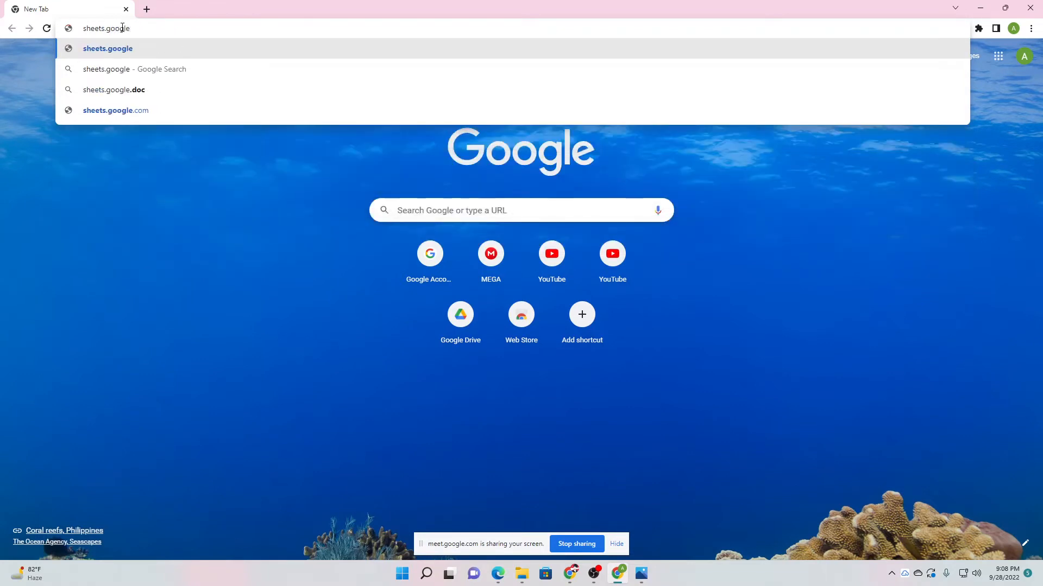
type(".com")
key("Return")
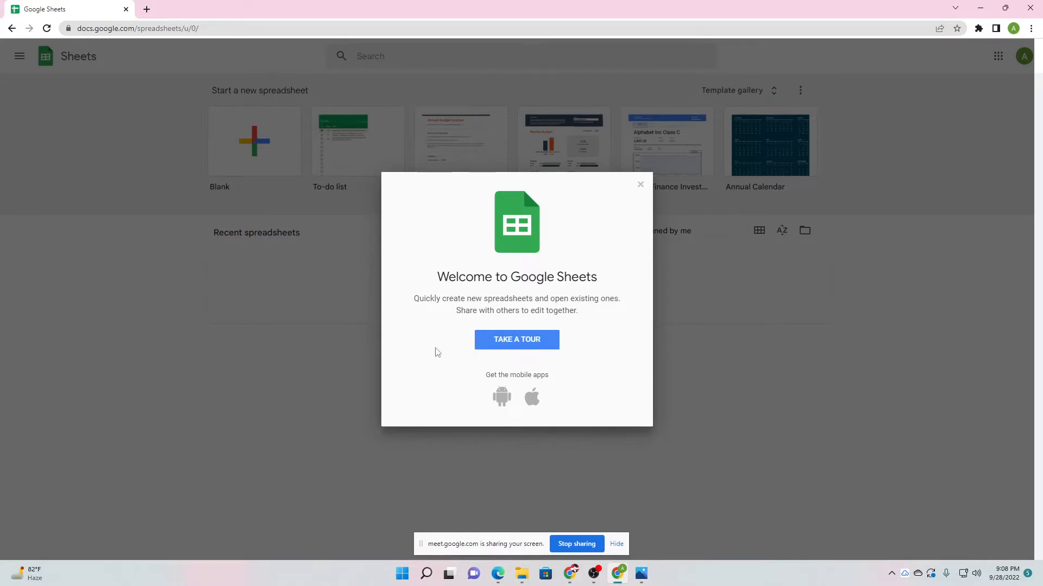
Close the Welcome dialog, step through the tour tips, then move the last tip aside and dismiss it.
left_click(533, 345)
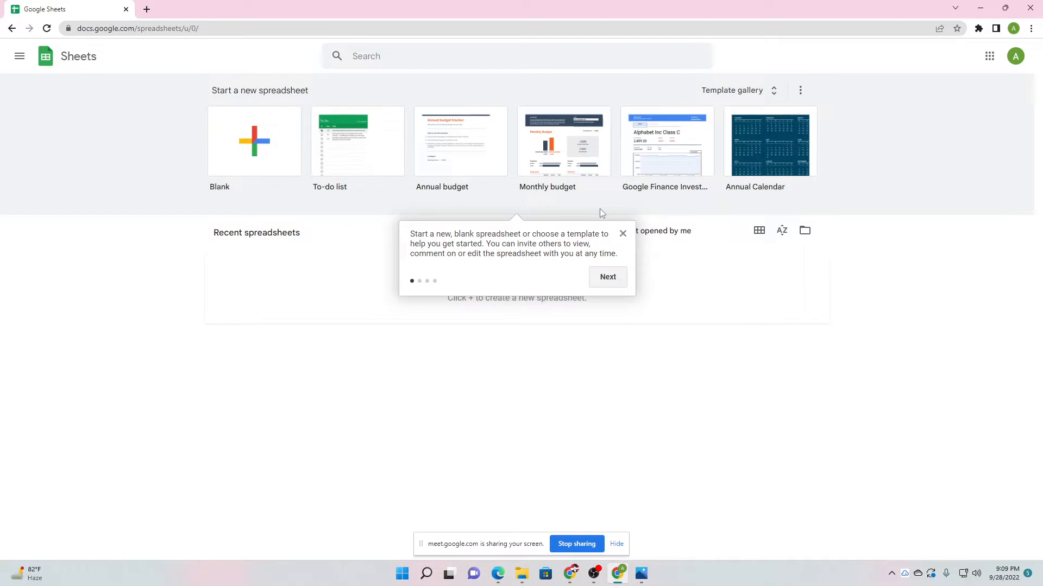
left_click(605, 273)
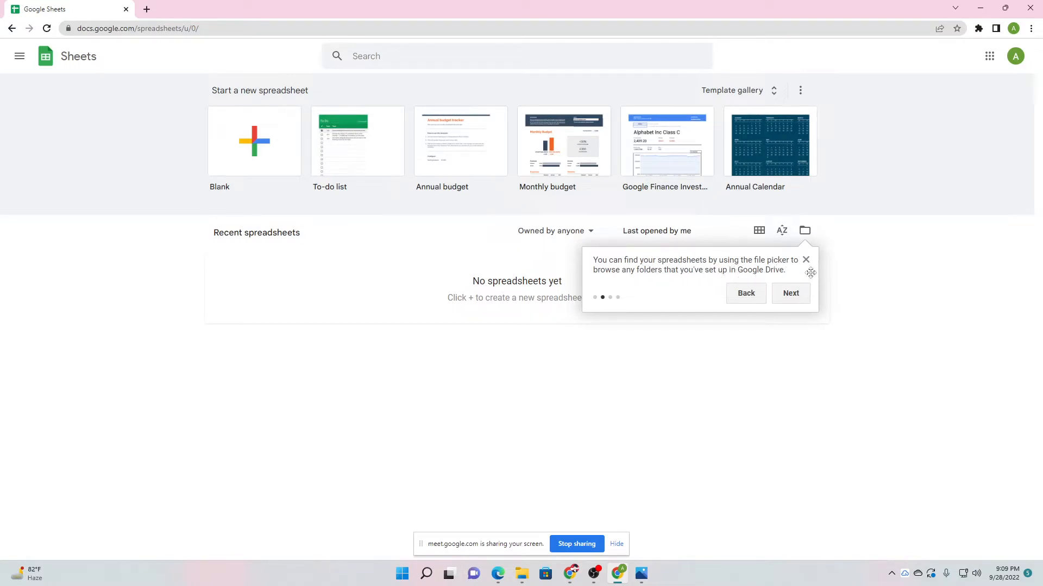
left_click(796, 295)
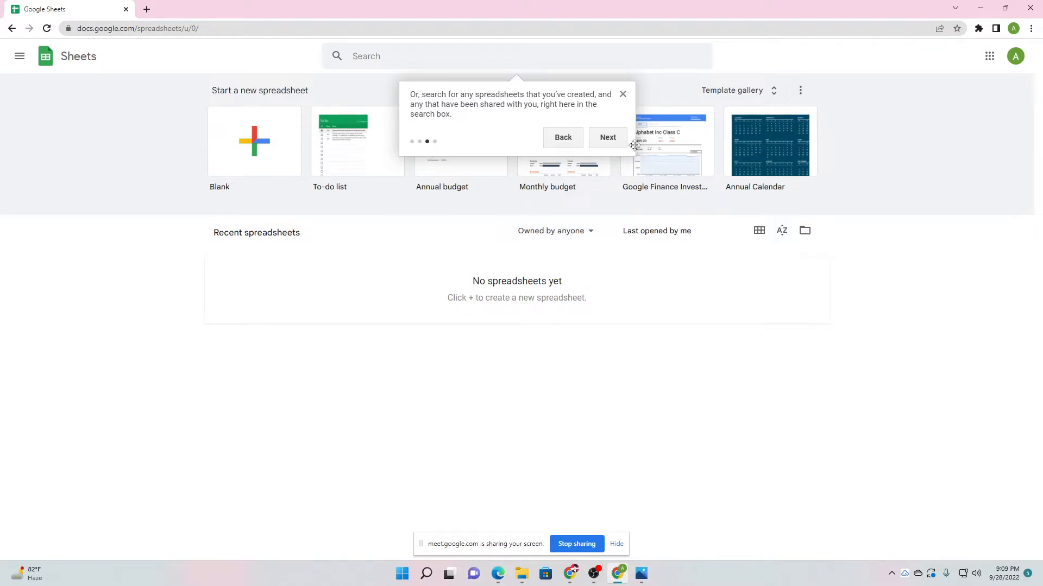
left_click(609, 139)
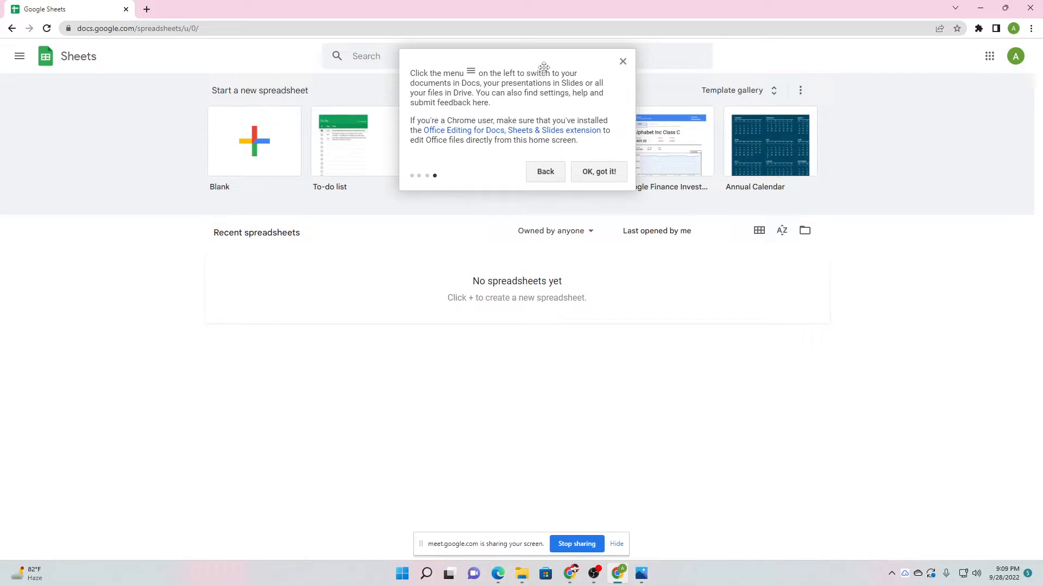
left_click_drag(605, 65, 421, 364)
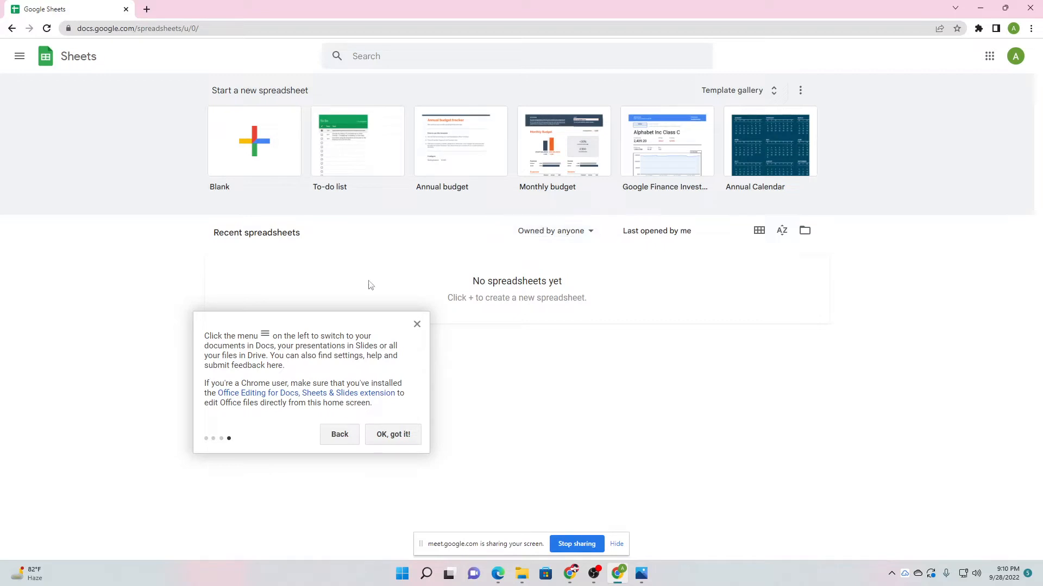
left_click_drag(298, 328, 265, 273)
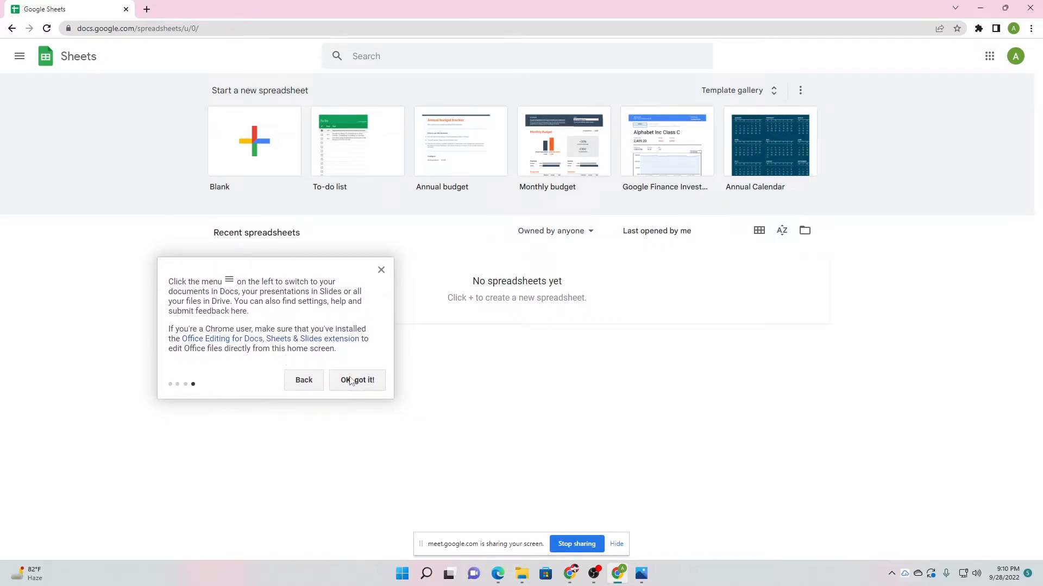
left_click(365, 381)
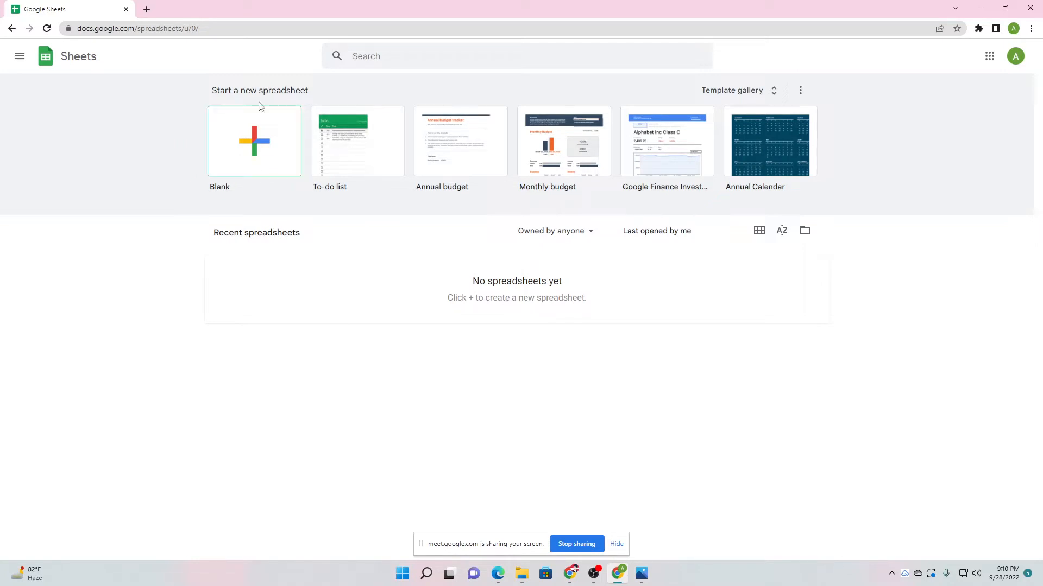
Admit the waiting participant in the Meet call, then return to the Sheets home page.
mouse_move(570, 574)
left_click(545, 514)
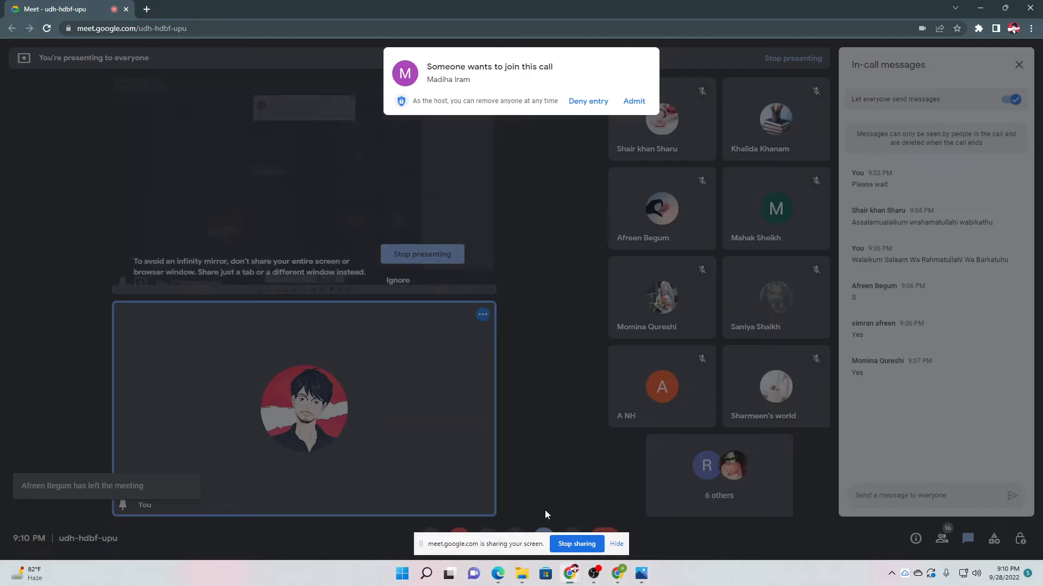
left_click(628, 100)
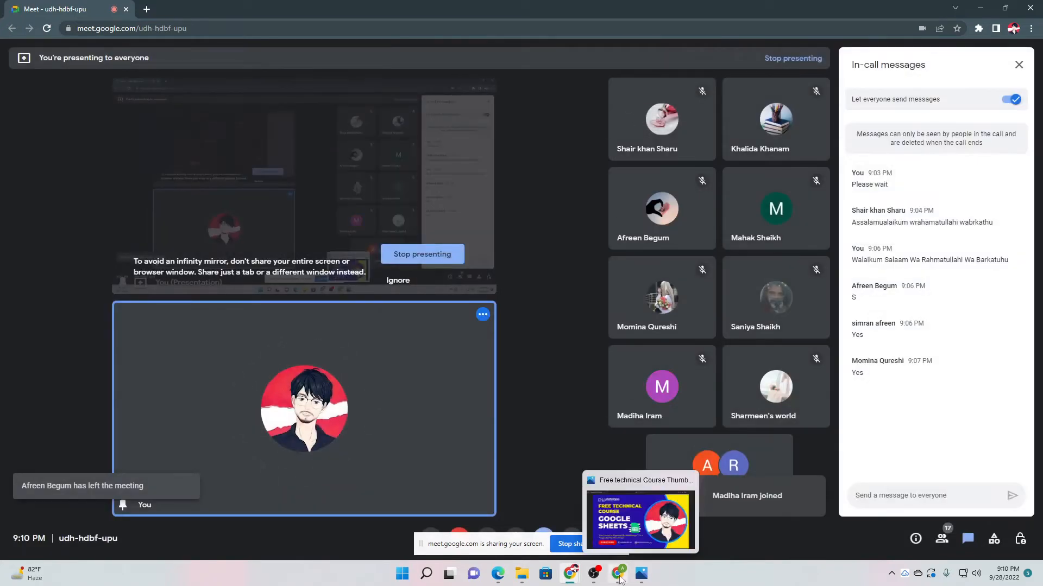
left_click(618, 574)
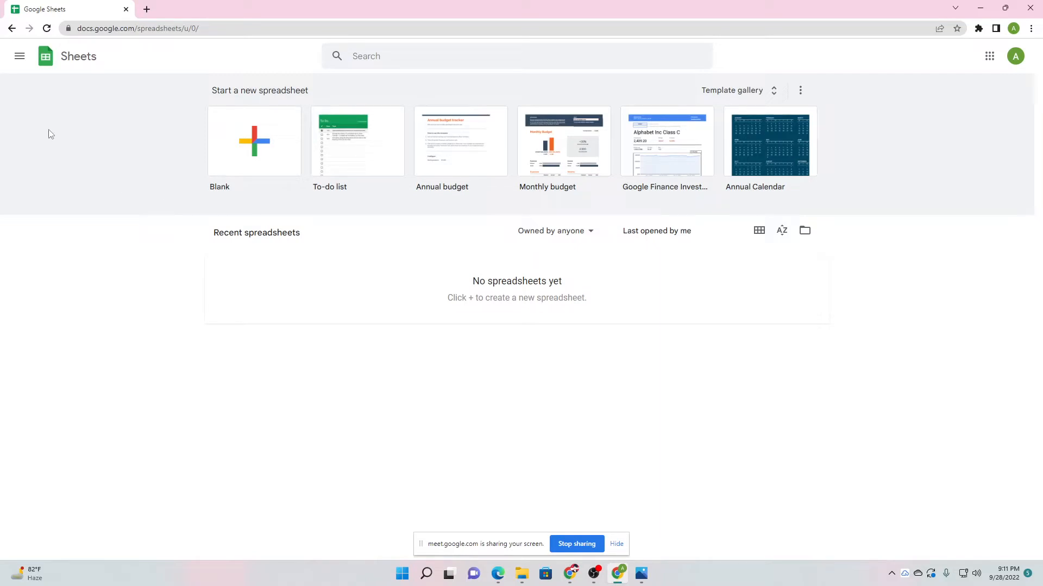
Peek at the navigation drawer, close it, and start a Blank spreadsheet.
left_click(12, 62)
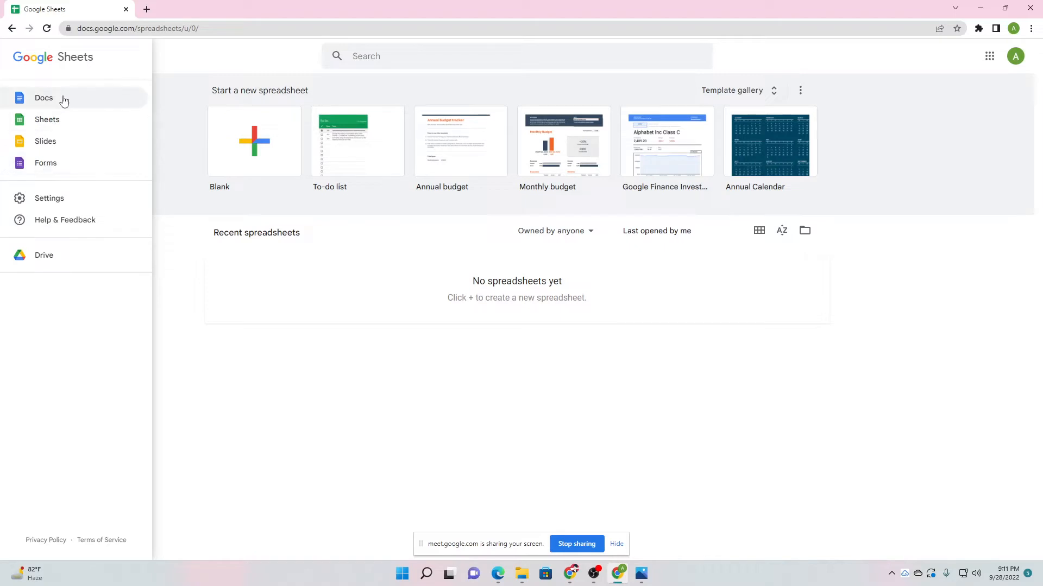
left_click(183, 98)
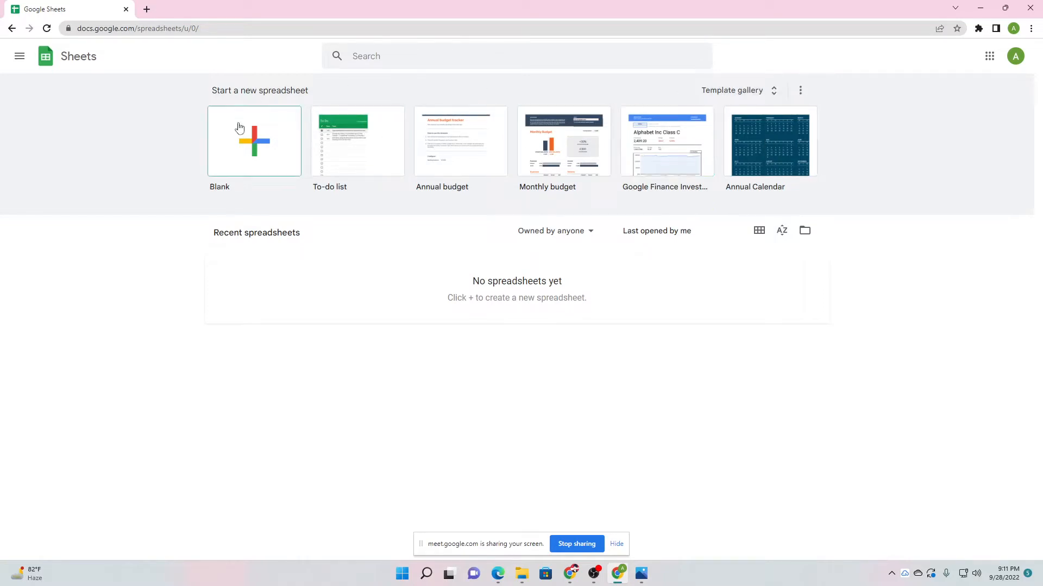
left_click(253, 149)
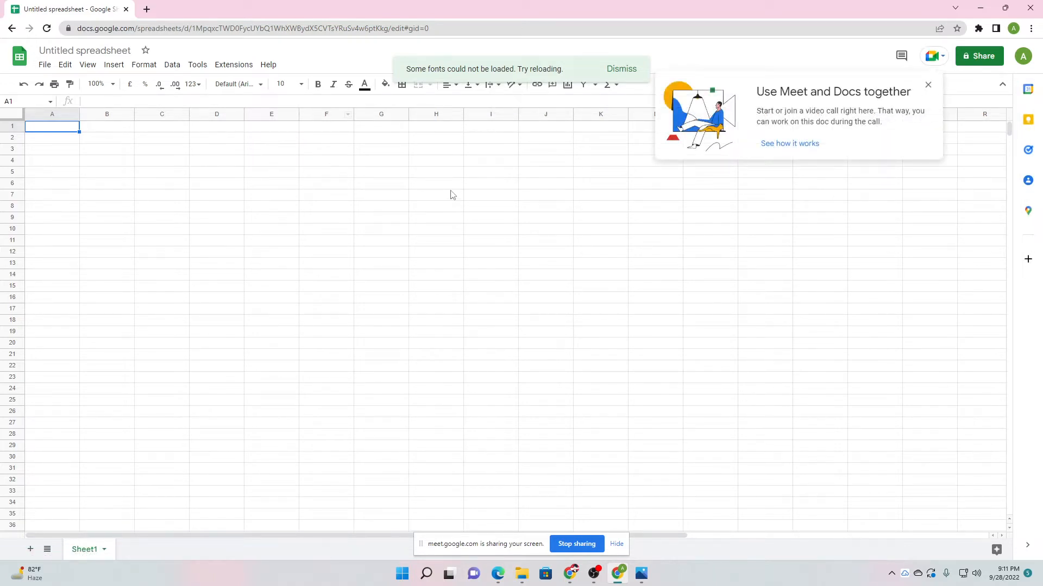
Dismiss the fonts warning and the Meet promotion popup.
left_click(622, 70)
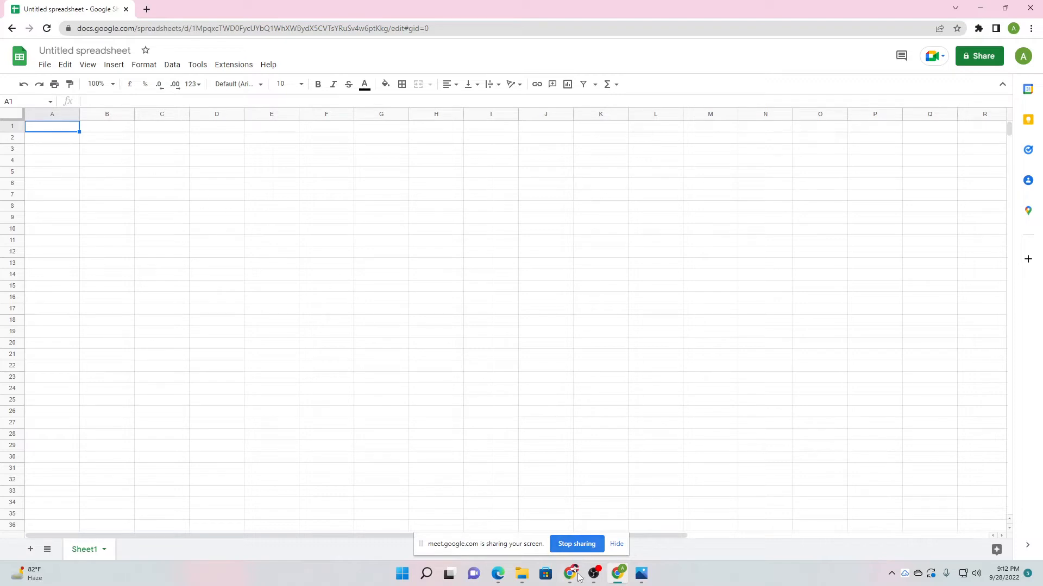
Admit the next person asking to join the Meet call, then return to the Untitled spreadsheet.
mouse_move(570, 574)
left_click(513, 513)
left_click(635, 101)
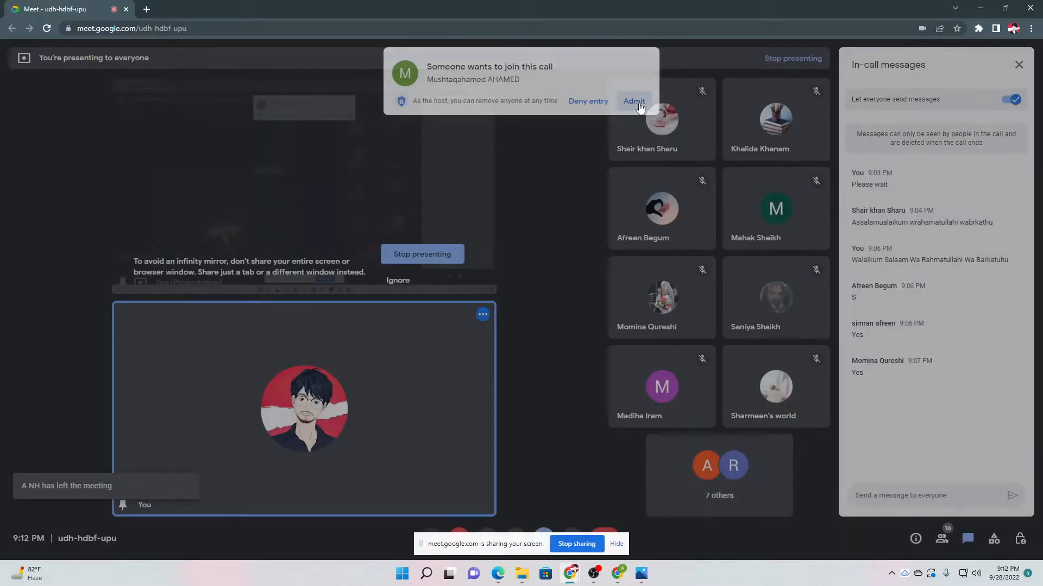
left_click(619, 579)
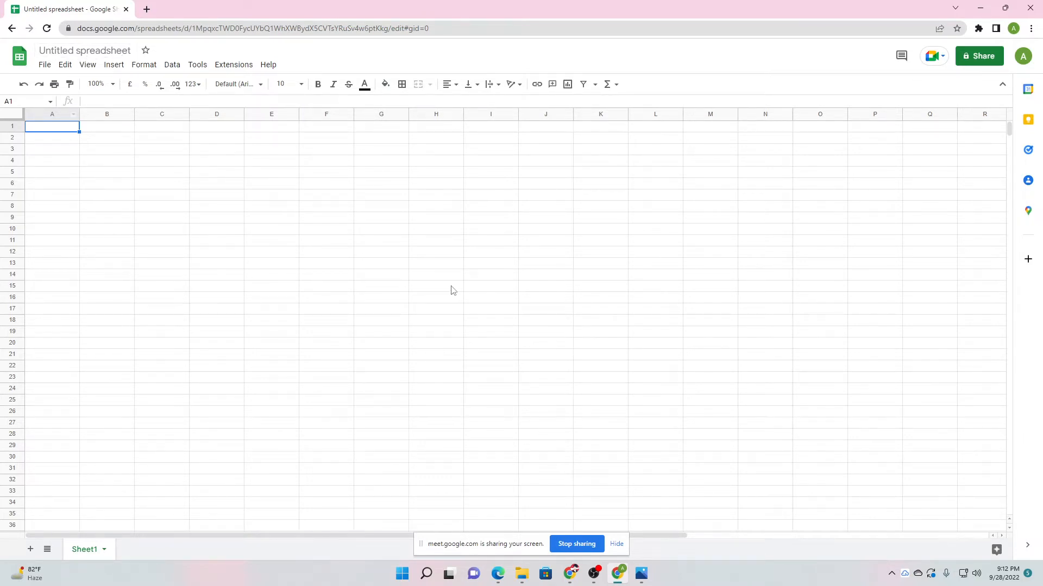
Rename the spreadsheet to 'My Spreadsheet'.
left_click(85, 52)
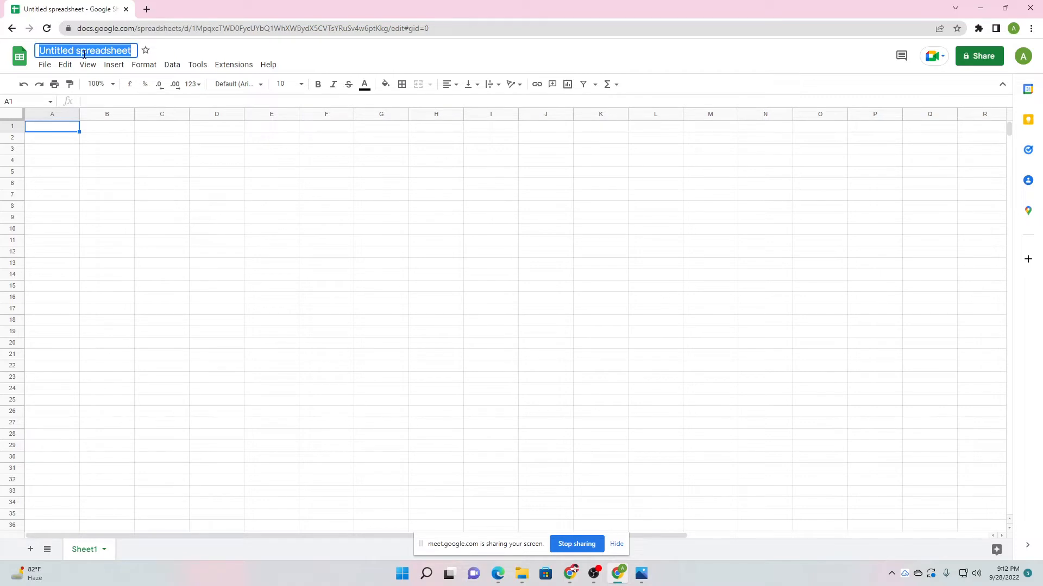
type("My S")
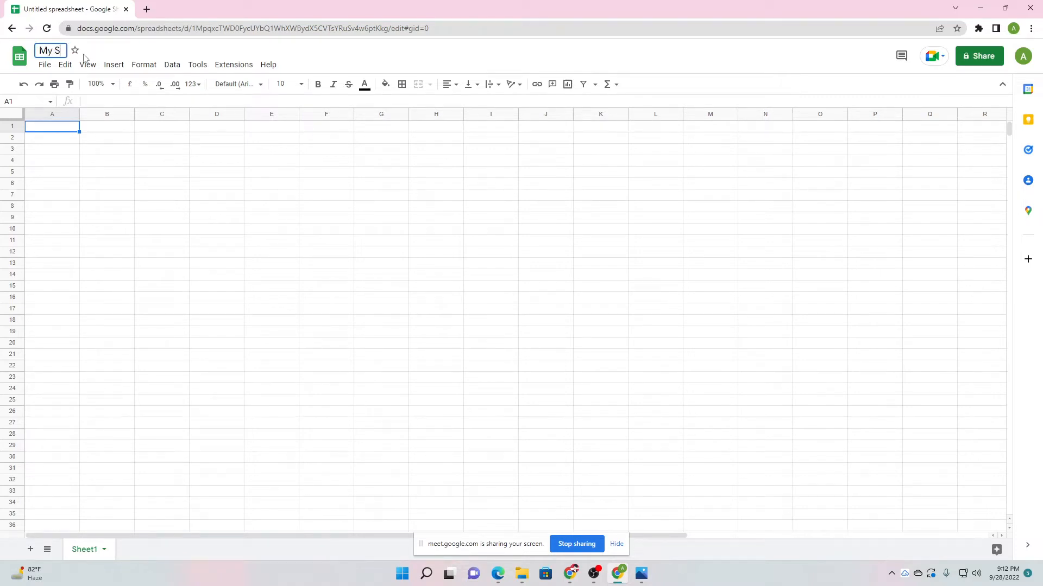
type("preadsheet")
key("Return")
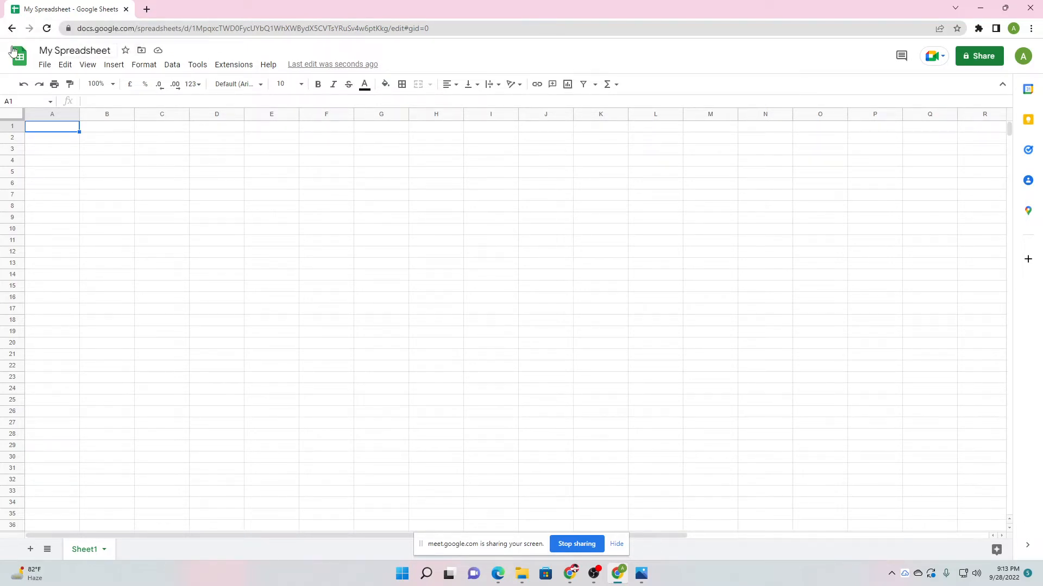
Open File > Share > Share with others for the spreadsheet.
left_click(44, 68)
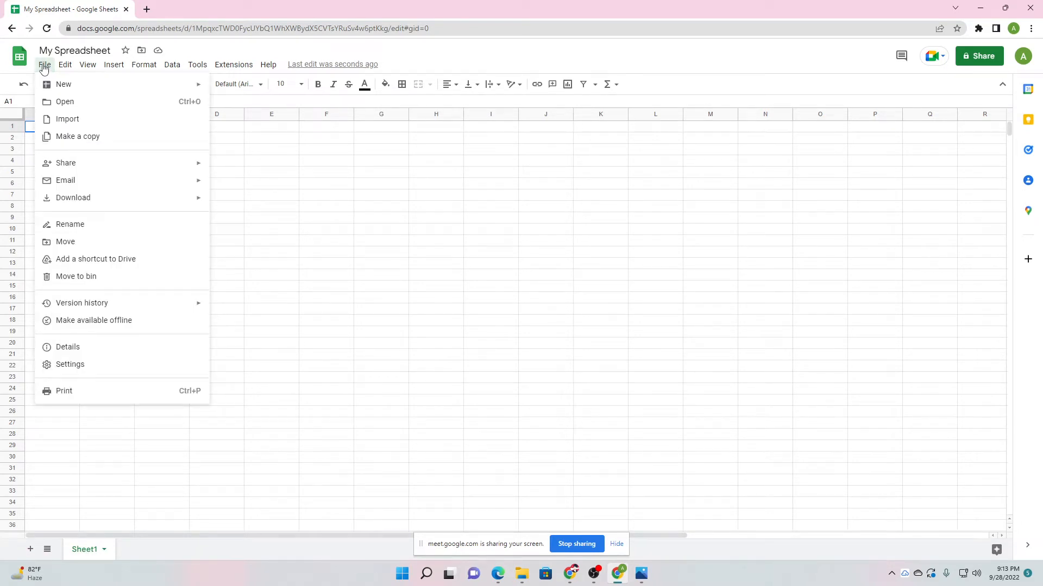
mouse_move(56, 85)
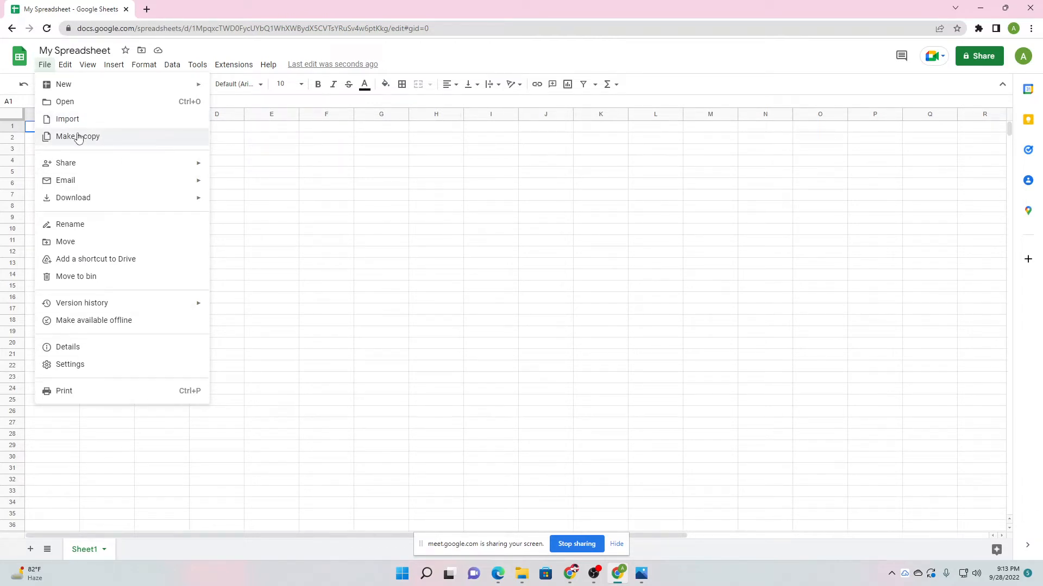
mouse_move(85, 162)
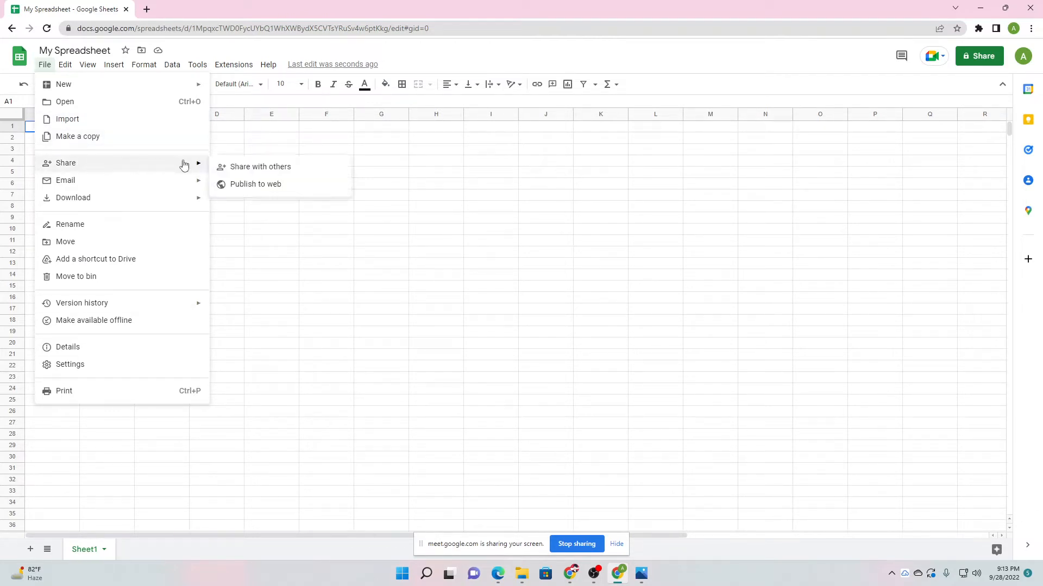
left_click(230, 168)
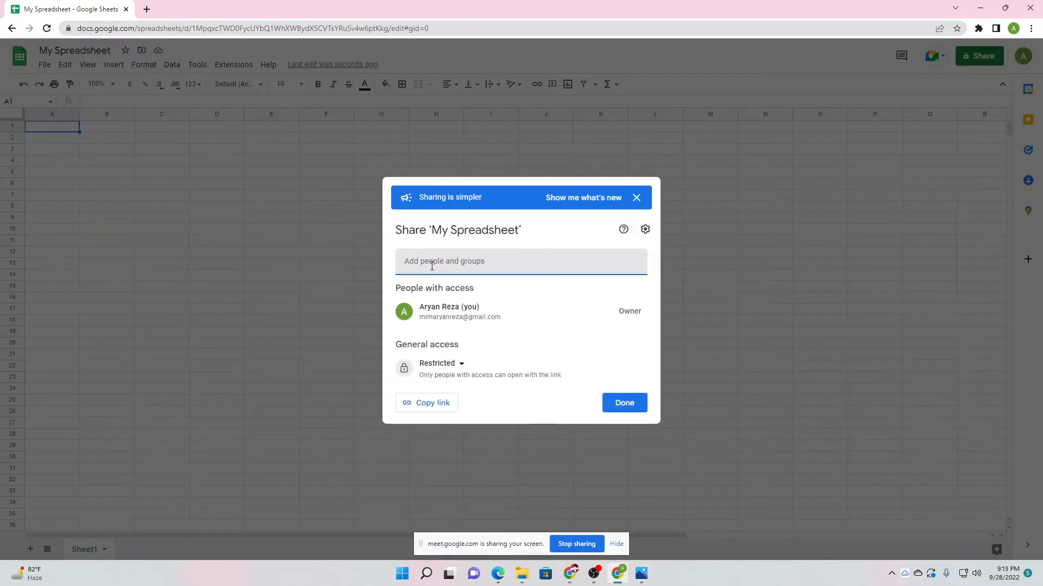
Review the General access choices, keep Restricted, and close the Share dialog.
left_click(457, 364)
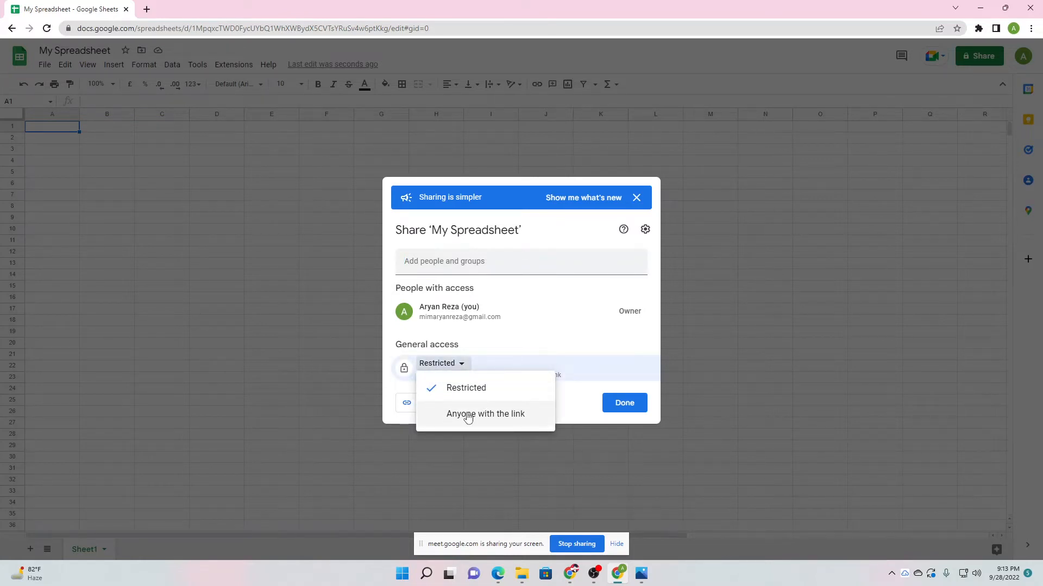
left_click(570, 406)
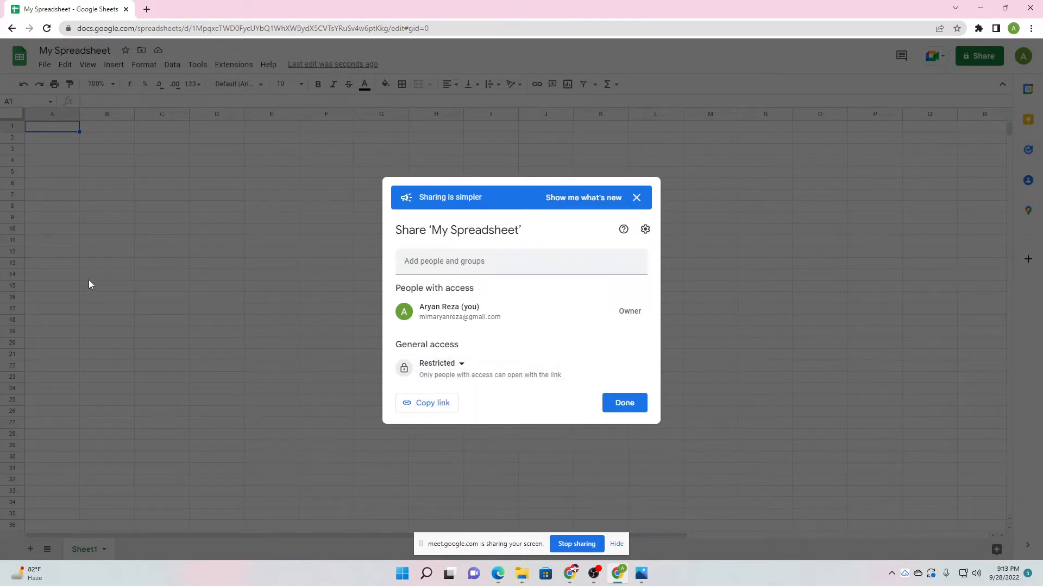
left_click(260, 278)
left_click(44, 65)
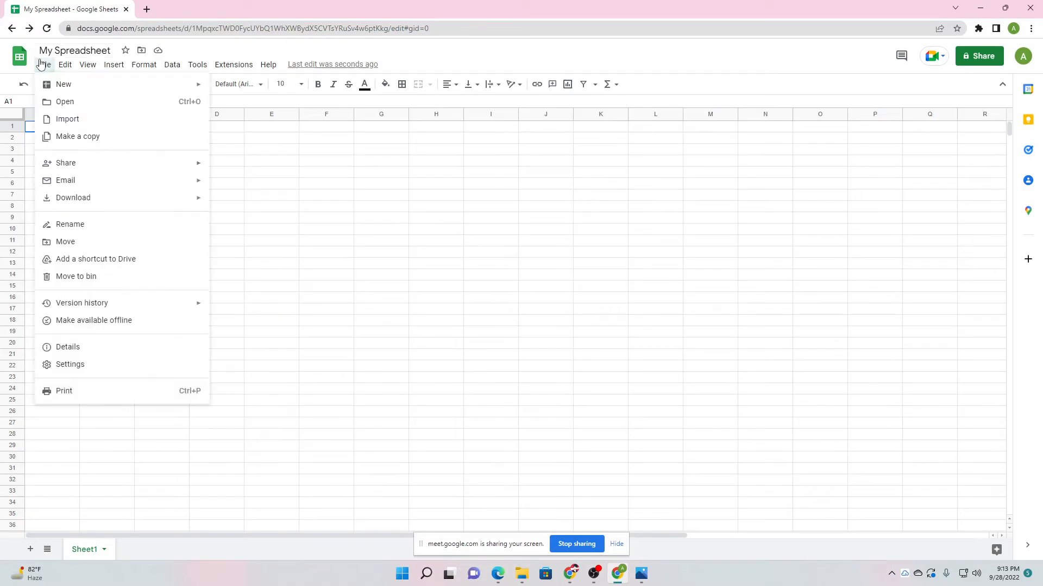
mouse_move(100, 181)
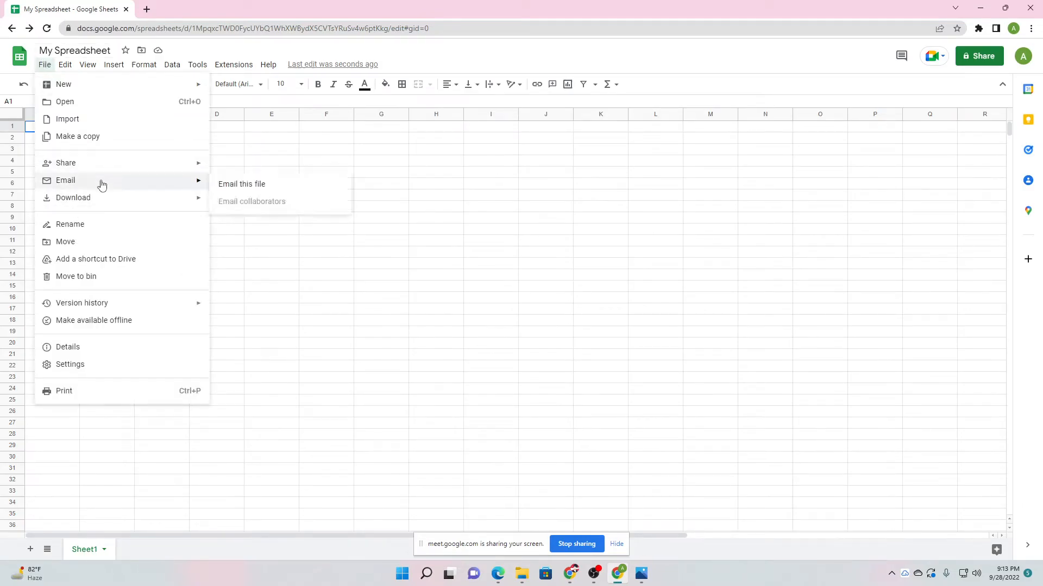
left_click(232, 185)
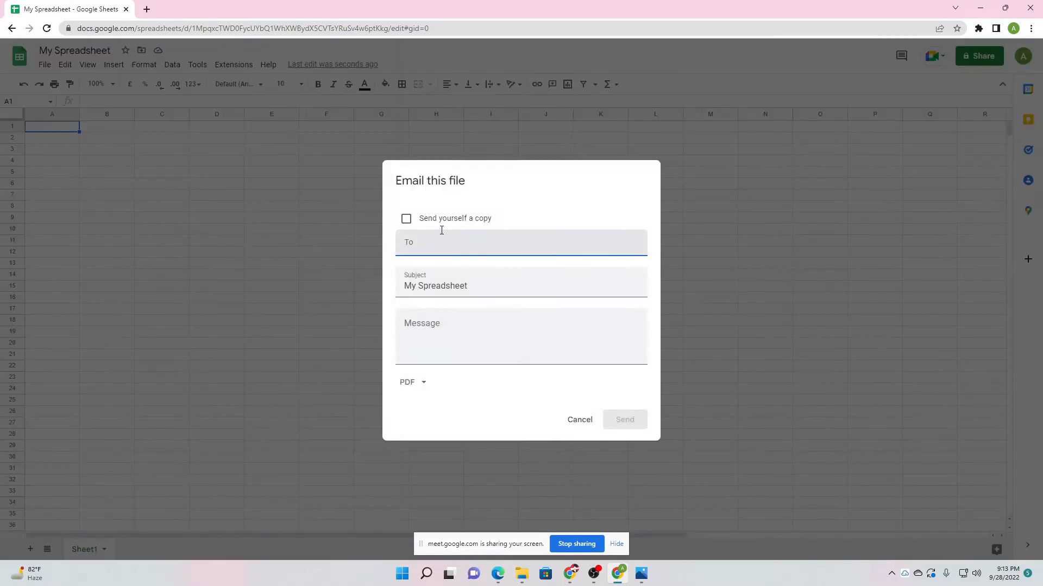
left_click(430, 239)
left_click(403, 315)
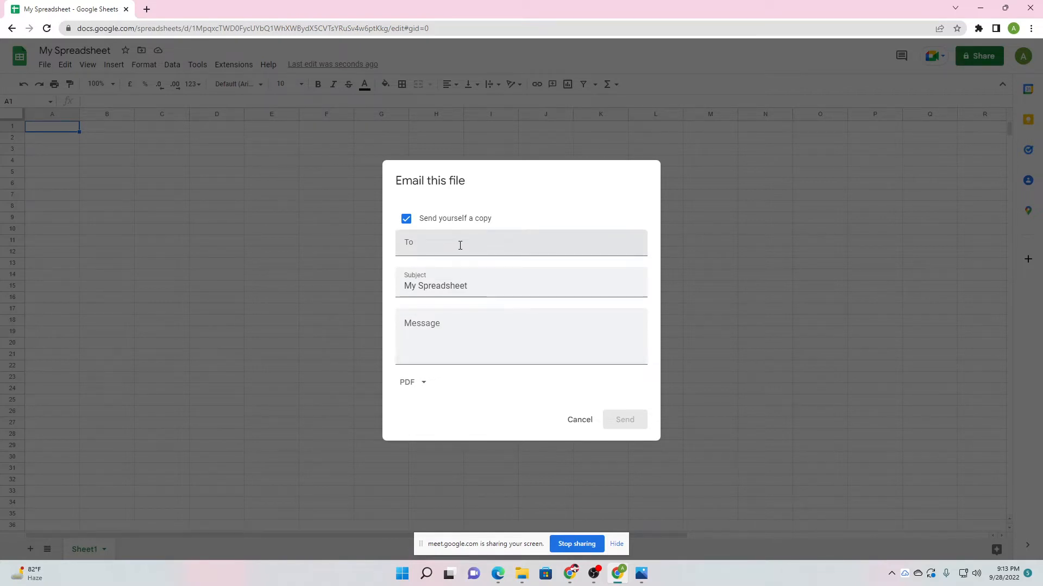
left_click(580, 420)
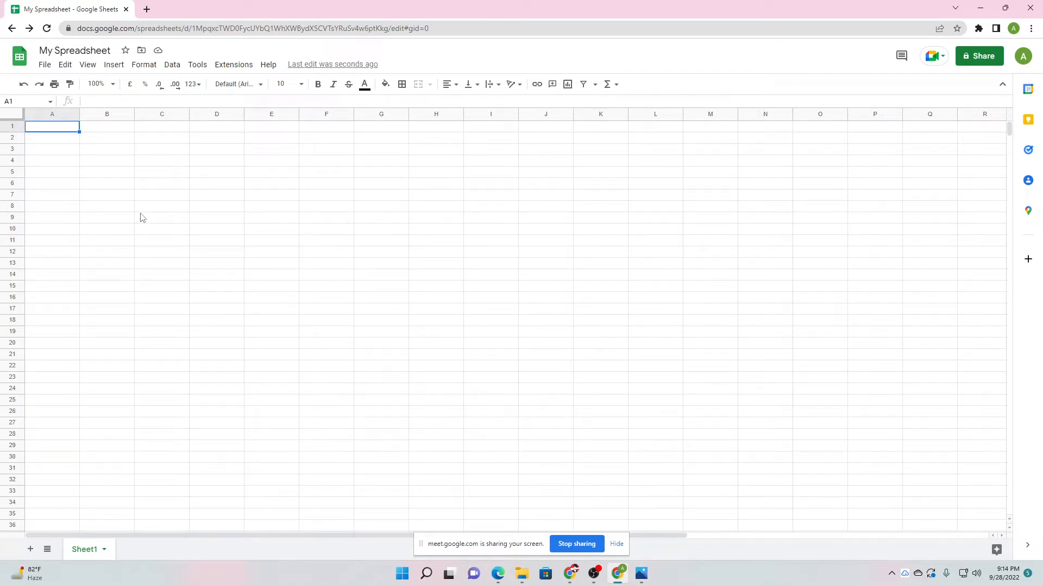
Browse the File > Download options and the Edit menu.
left_click(44, 65)
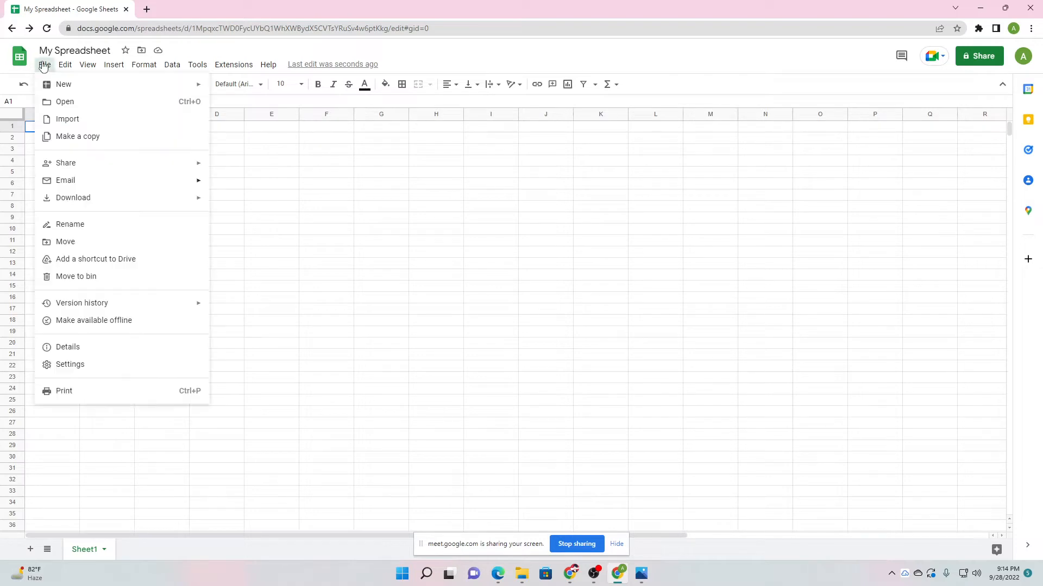
mouse_move(162, 210)
mouse_move(158, 196)
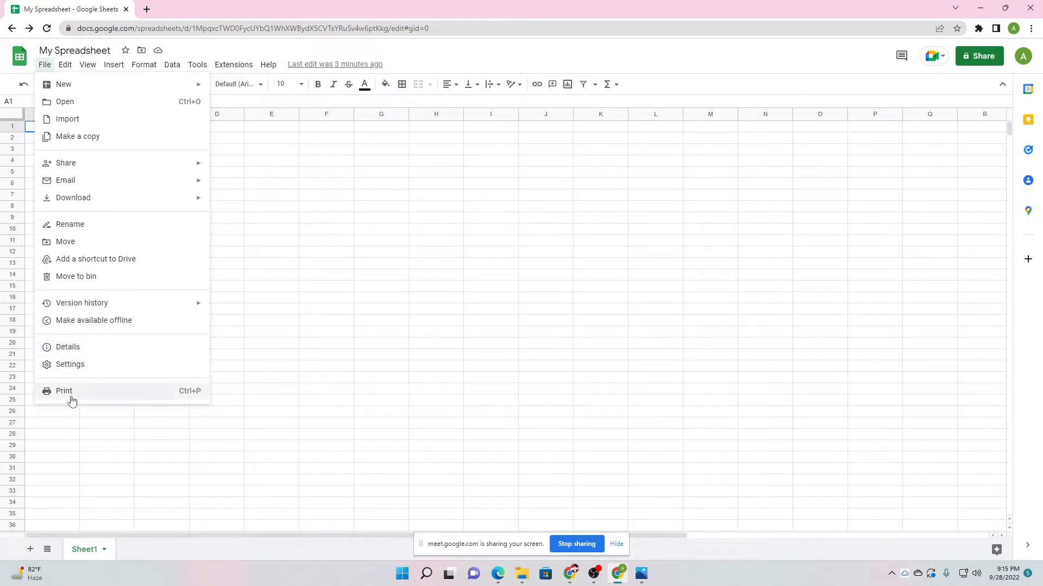
mouse_move(67, 72)
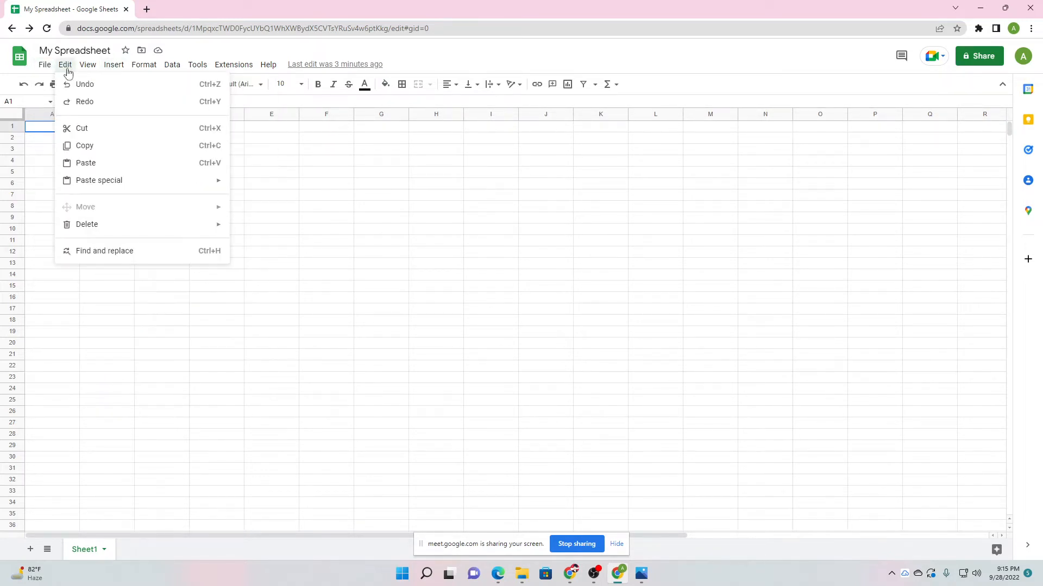
Mute the microphone in the Google Meet call, then bring OBS Studio forward.
left_click(570, 573)
left_click(545, 483)
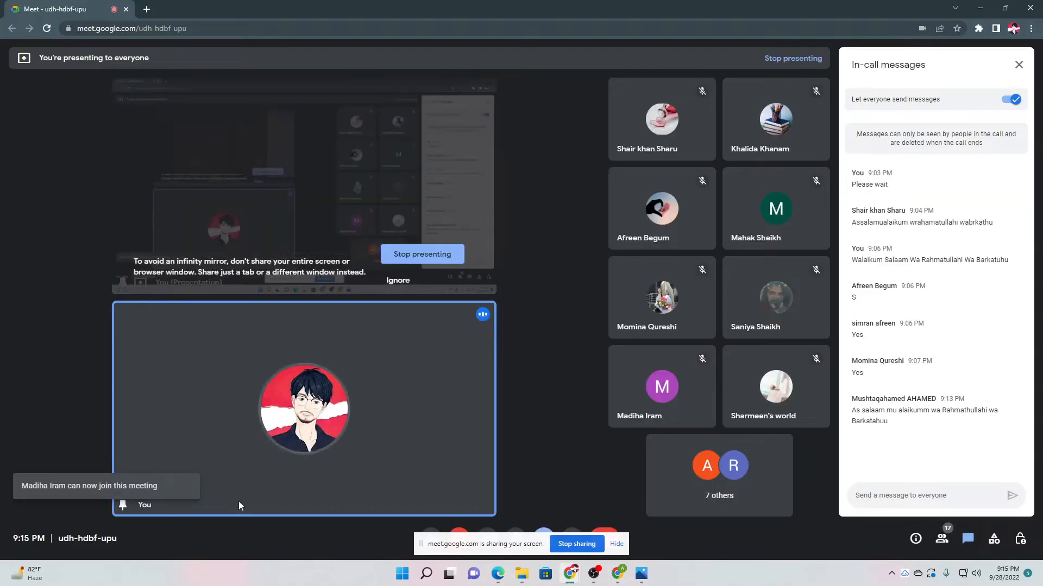
left_click(431, 538)
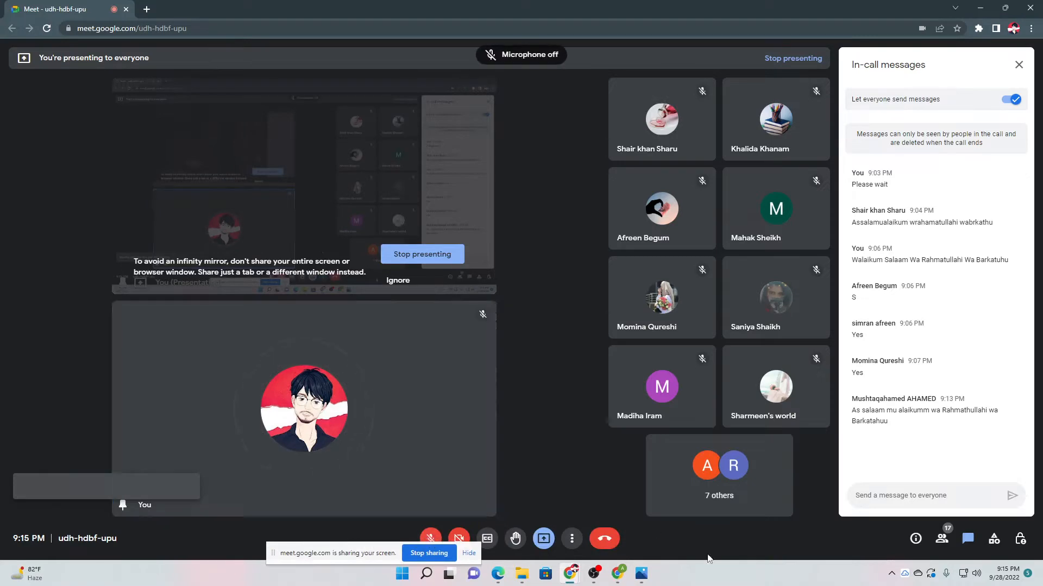
left_click(594, 573)
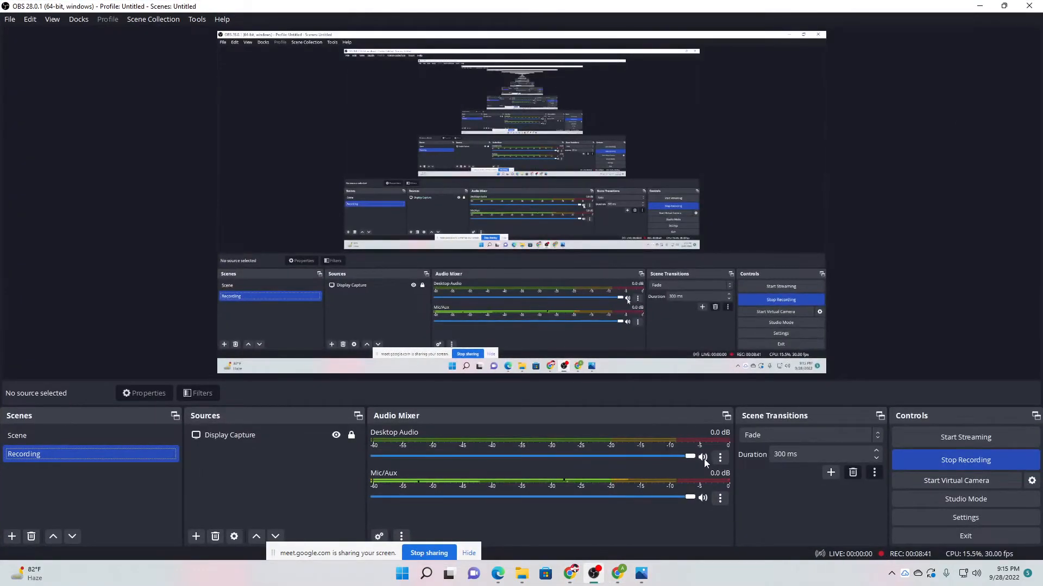
Mute the Mic/Aux and Desktop Audio sources in OBS, then bring the Google Meet call back.
left_click(703, 498)
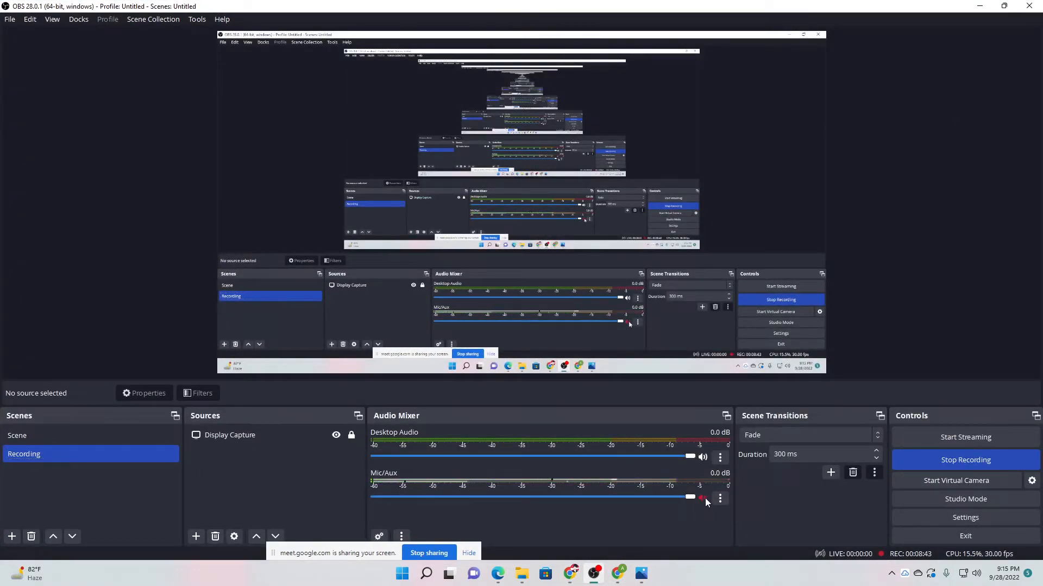
left_click(703, 458)
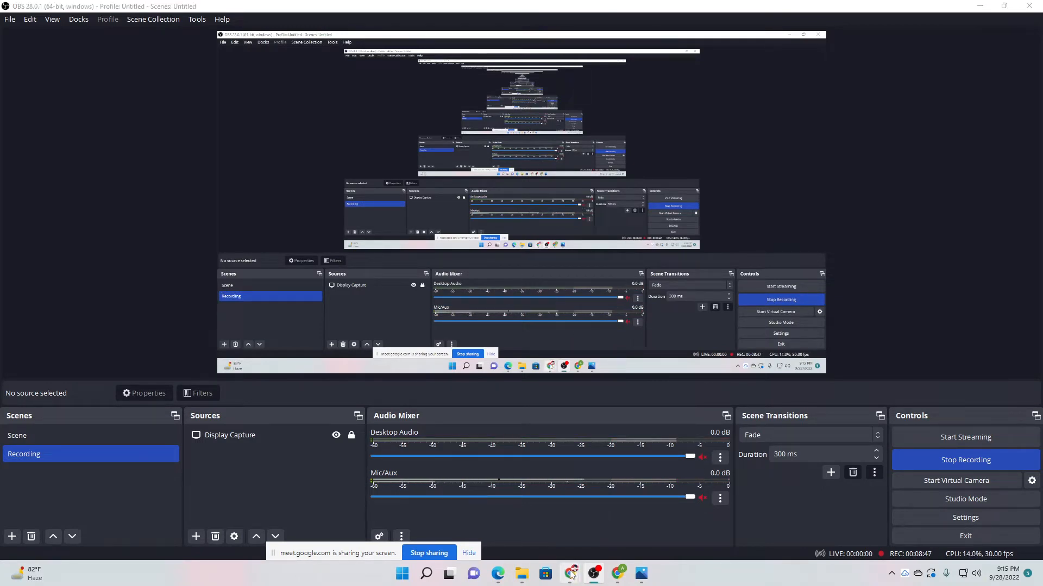
mouse_move(570, 573)
left_click(532, 519)
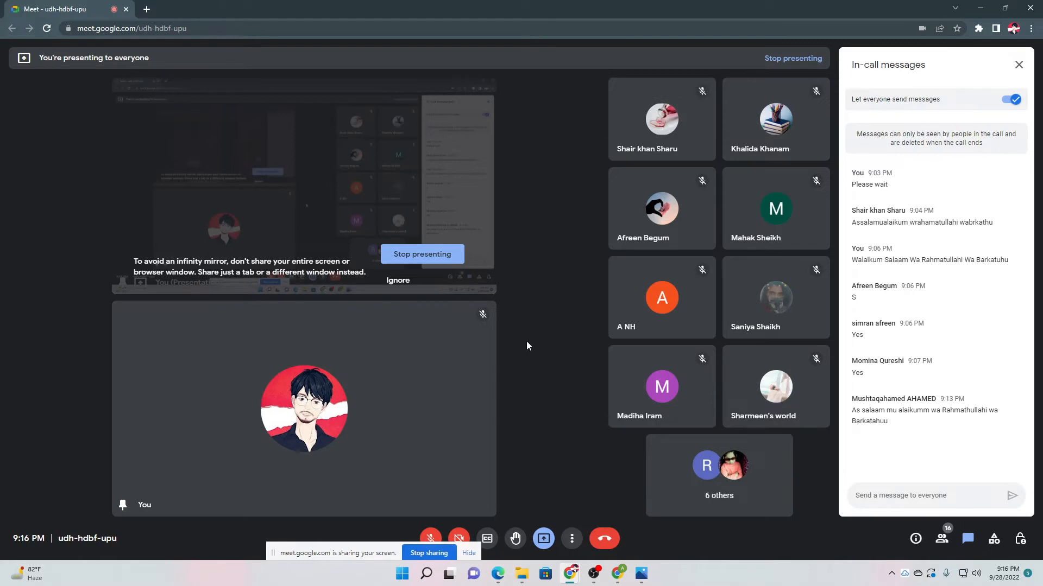
Move the screen-sharing notice aside and turn the Google Meet microphone back on.
left_click_drag(368, 556, 303, 542)
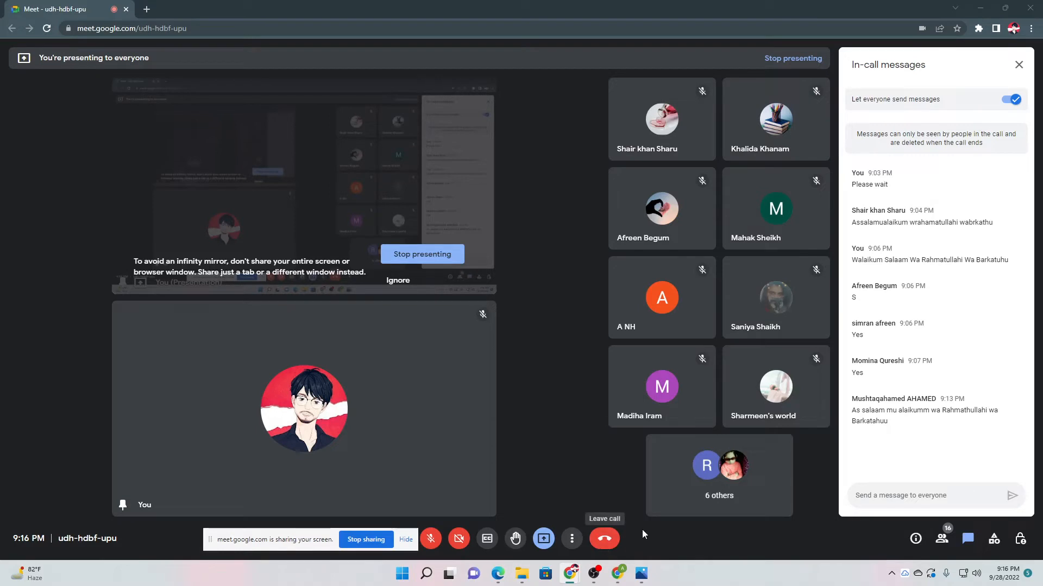
key("ctrl+d")
left_click(619, 574)
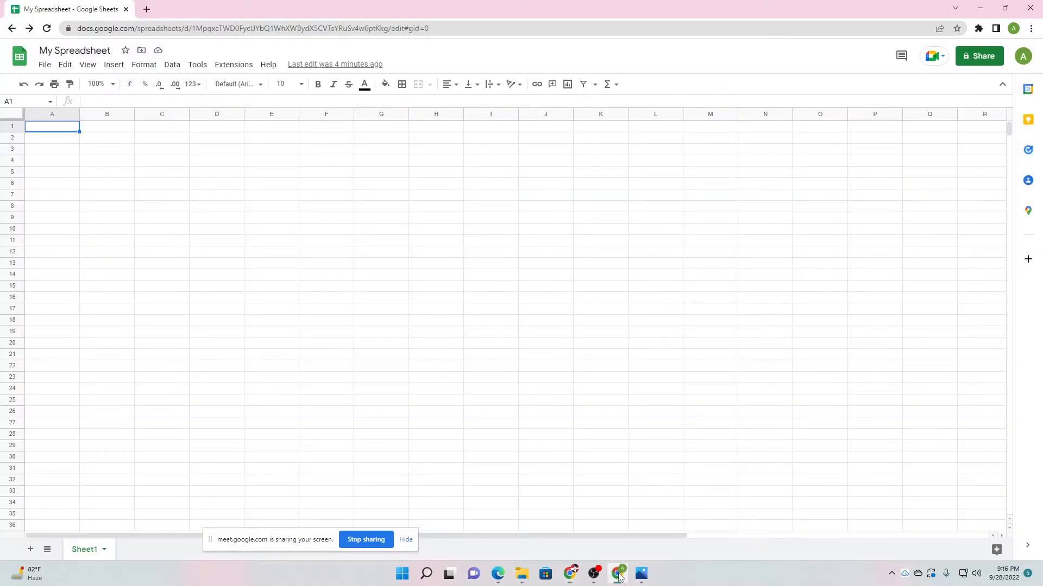
Unmute Desktop Audio and Mic/Aux in OBS Studio, then return to the spreadsheet.
left_click(592, 574)
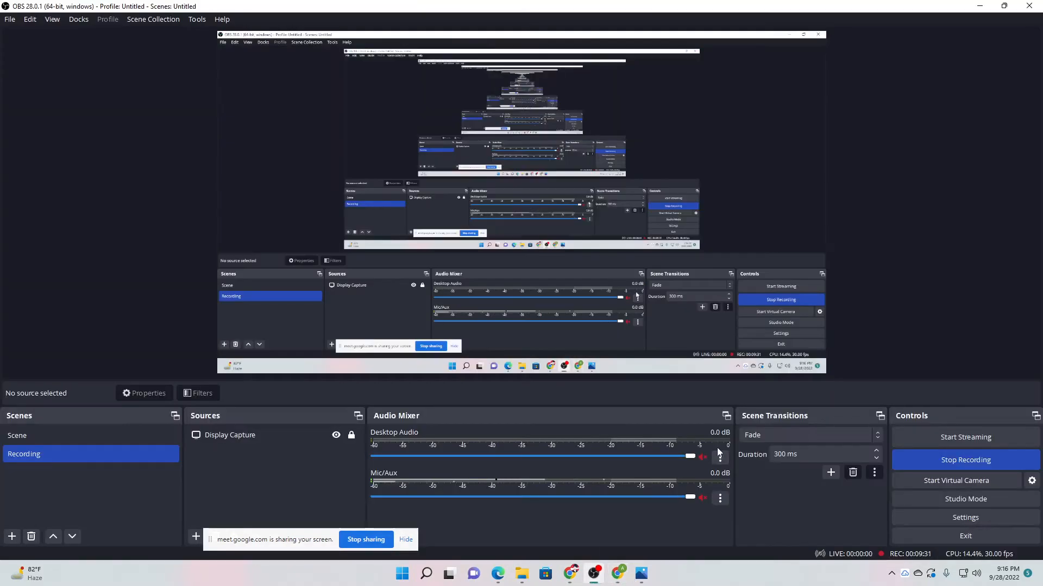
left_click(703, 458)
left_click(702, 498)
left_click(617, 574)
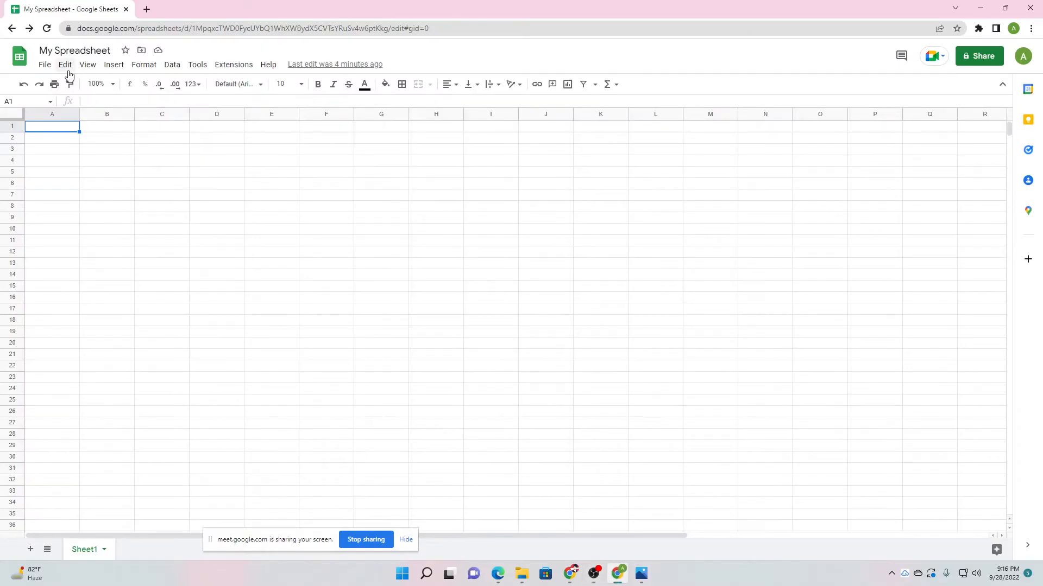
Look through the View menu and its Zoom levels (50%–200%), then the Insert menu.
left_click(67, 69)
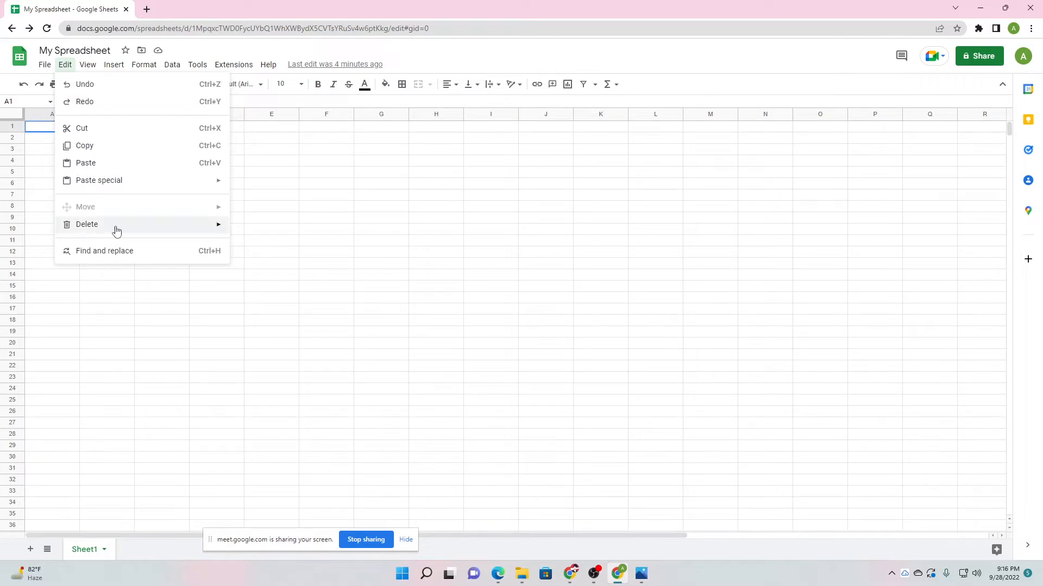
mouse_move(117, 232)
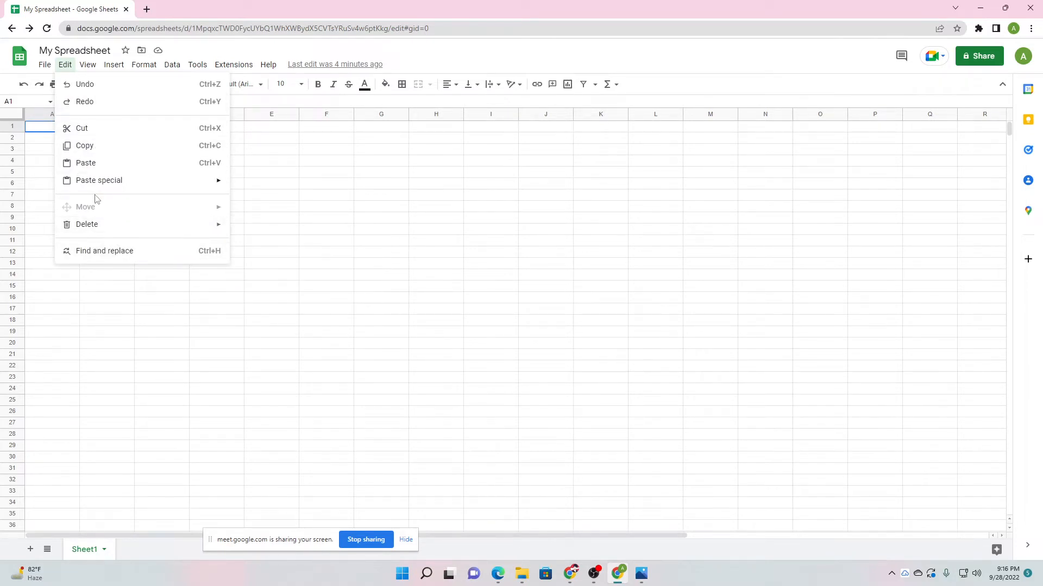
mouse_move(88, 65)
mouse_move(171, 86)
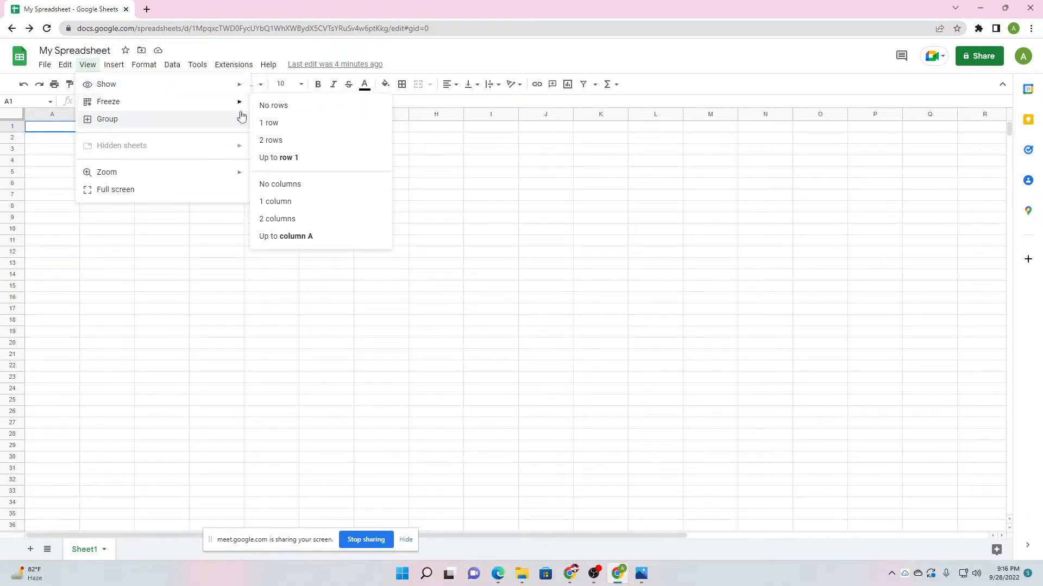
mouse_move(227, 111)
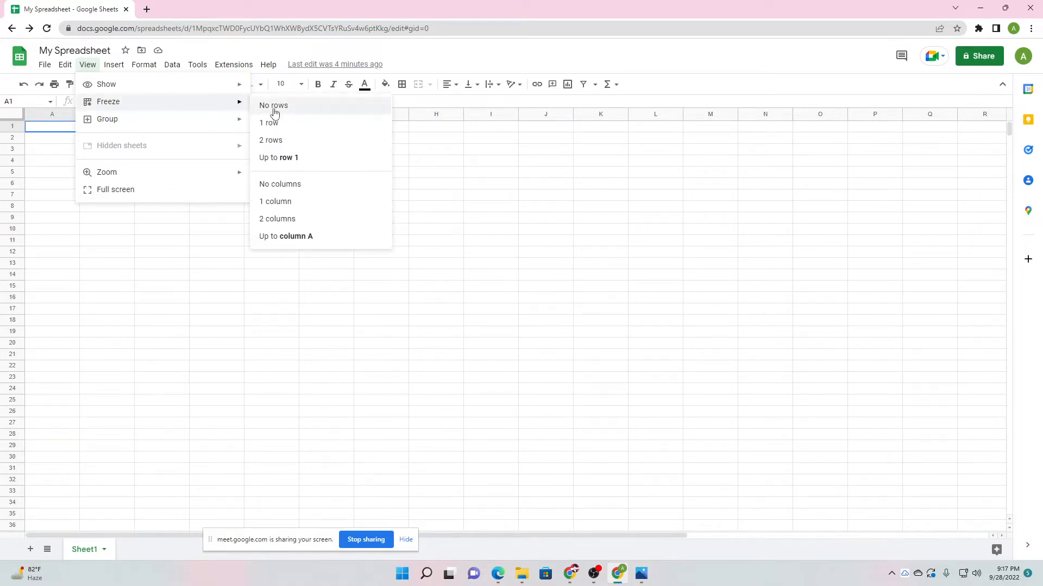
mouse_move(165, 127)
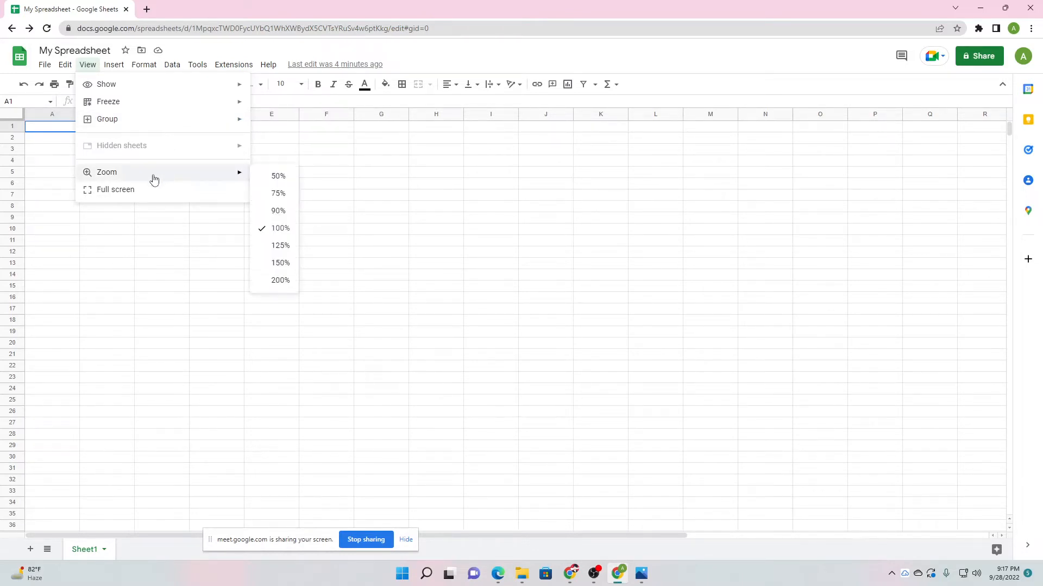
Browse the Insert Cells, Rows and Columns submenus, then Format > Text options.
mouse_move(103, 70)
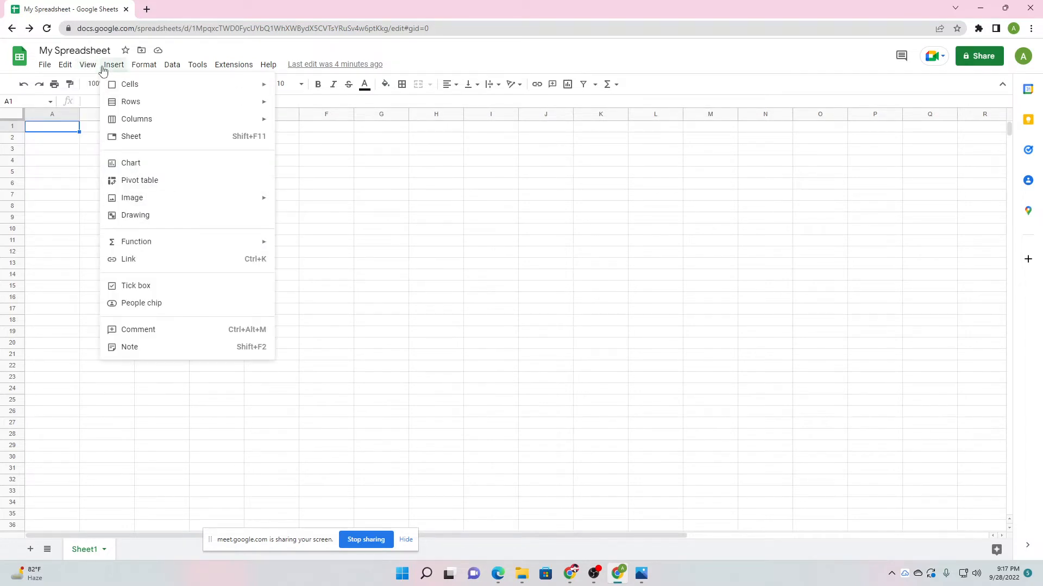
mouse_move(142, 84)
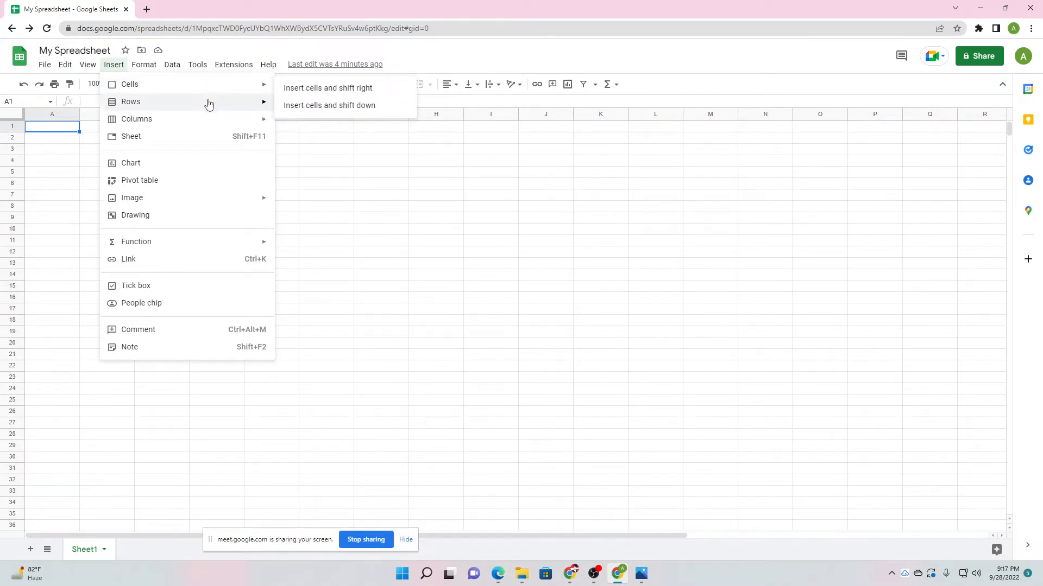
mouse_move(209, 120)
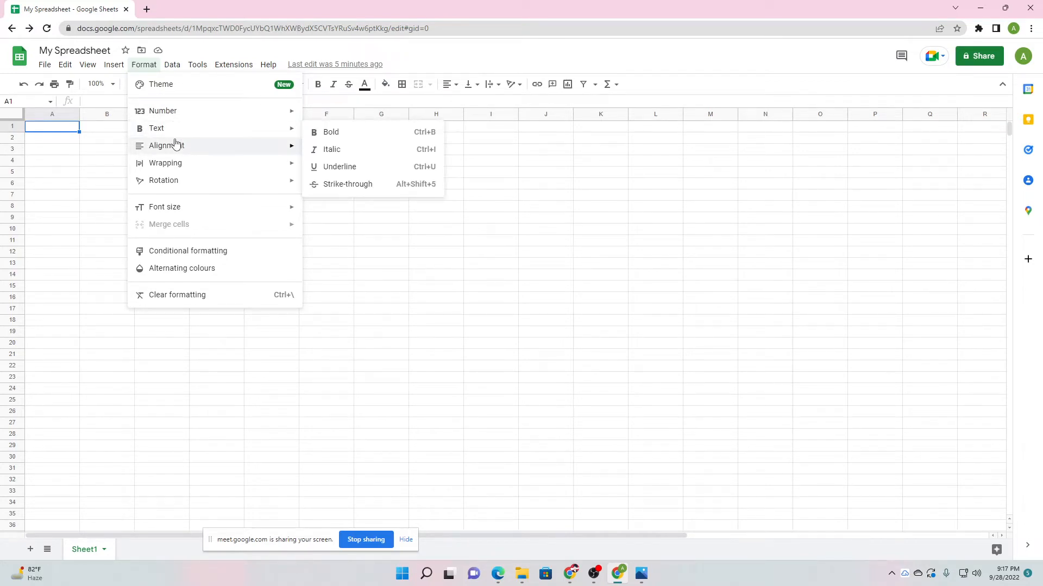
Review the Format > Alignment and Wrapping options, then the Data menu.
mouse_move(193, 170)
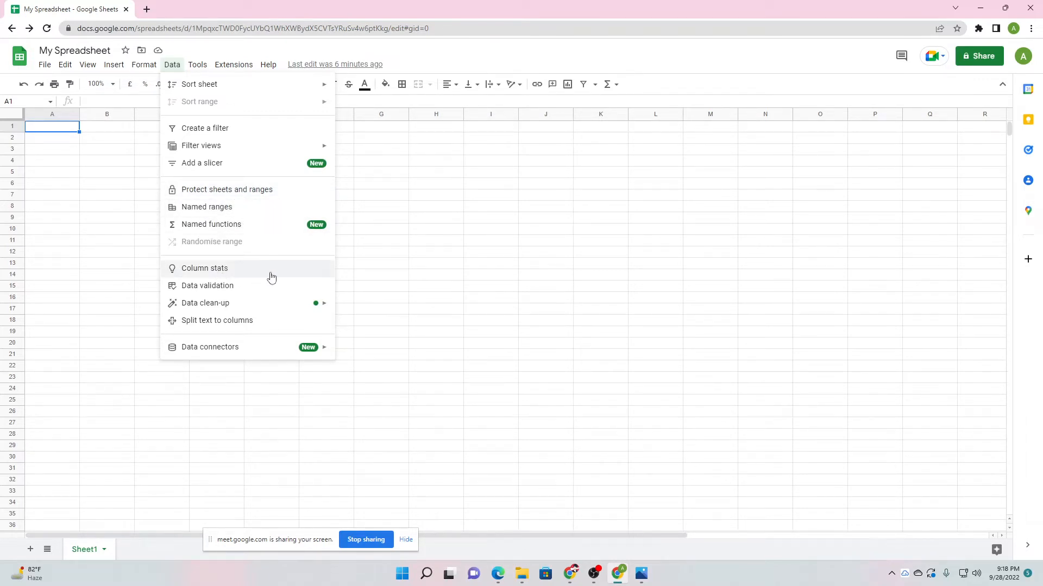
Browse Data clean-up and Data connectors, then the Extensions and Tools menus.
mouse_move(216, 308)
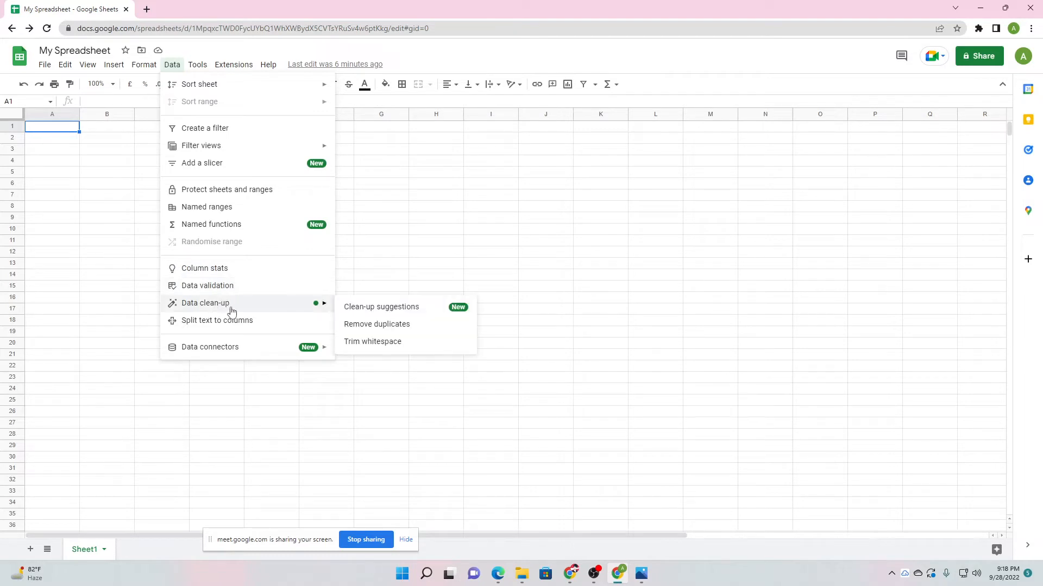
mouse_move(187, 347)
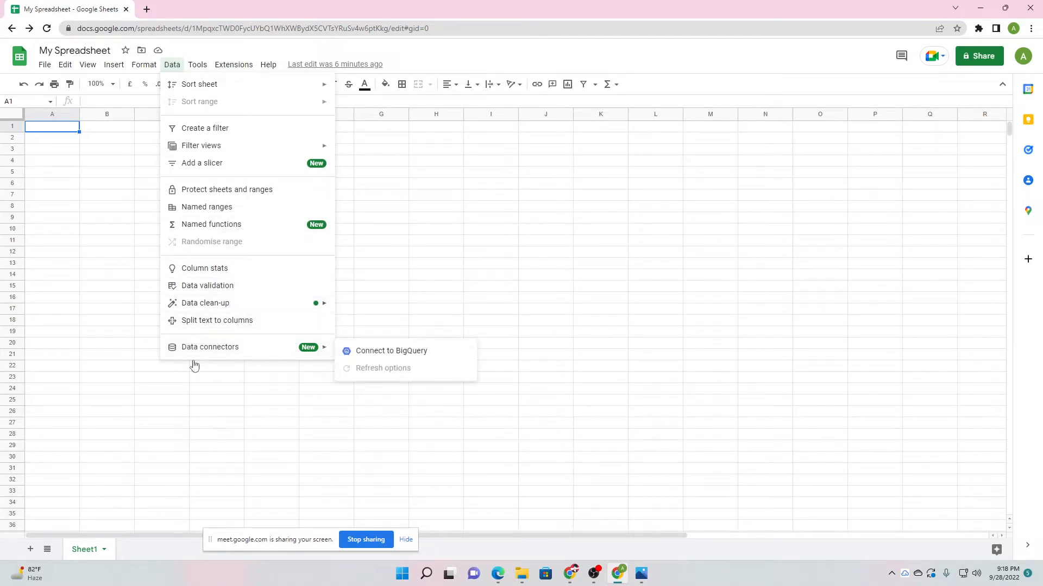
left_click(234, 64)
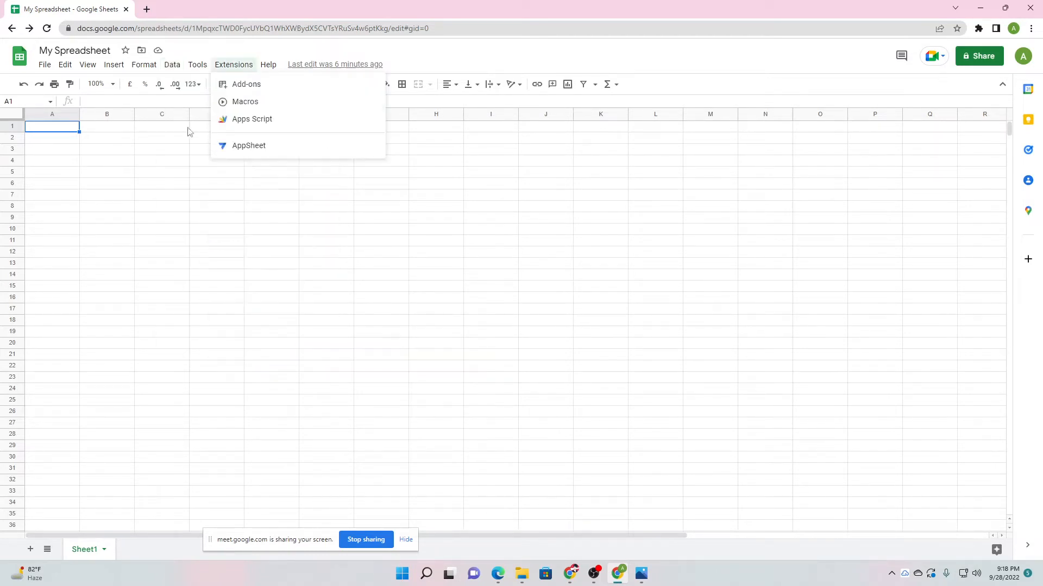
left_click(197, 64)
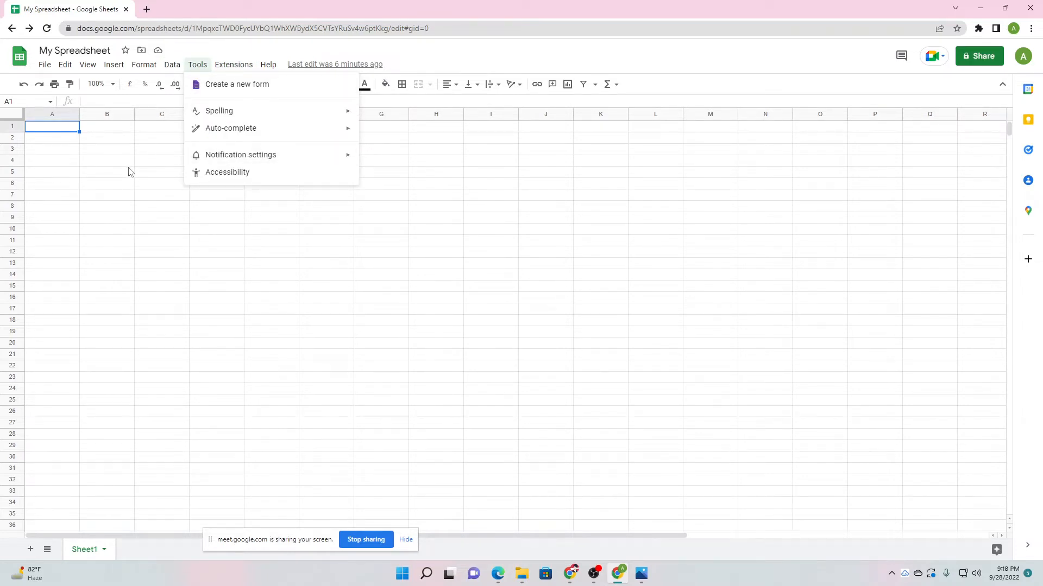
Close the menus, select cell G9 and move the screen-sharing notice aside.
left_click(457, 242)
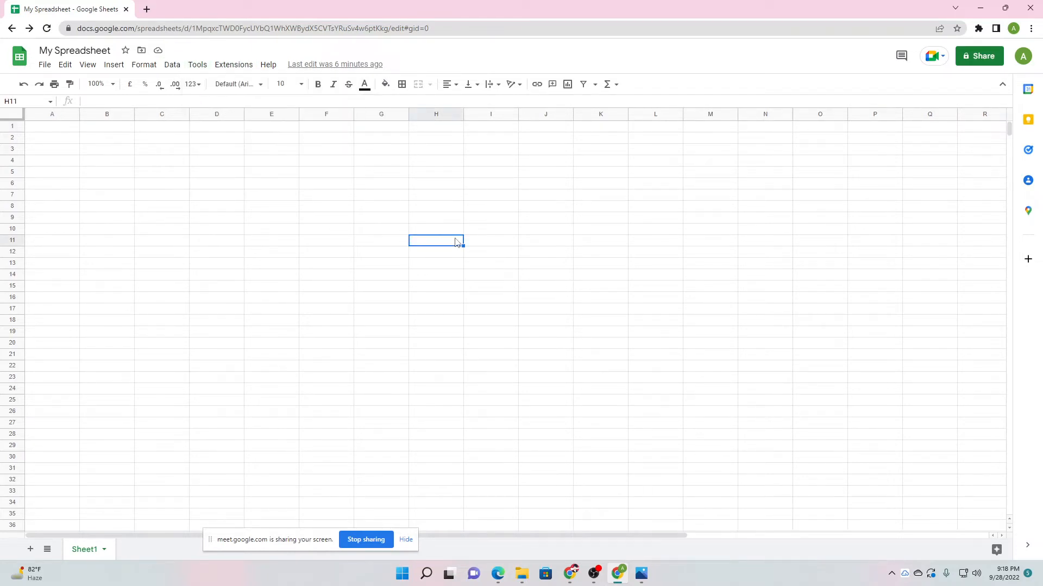
left_click(391, 220)
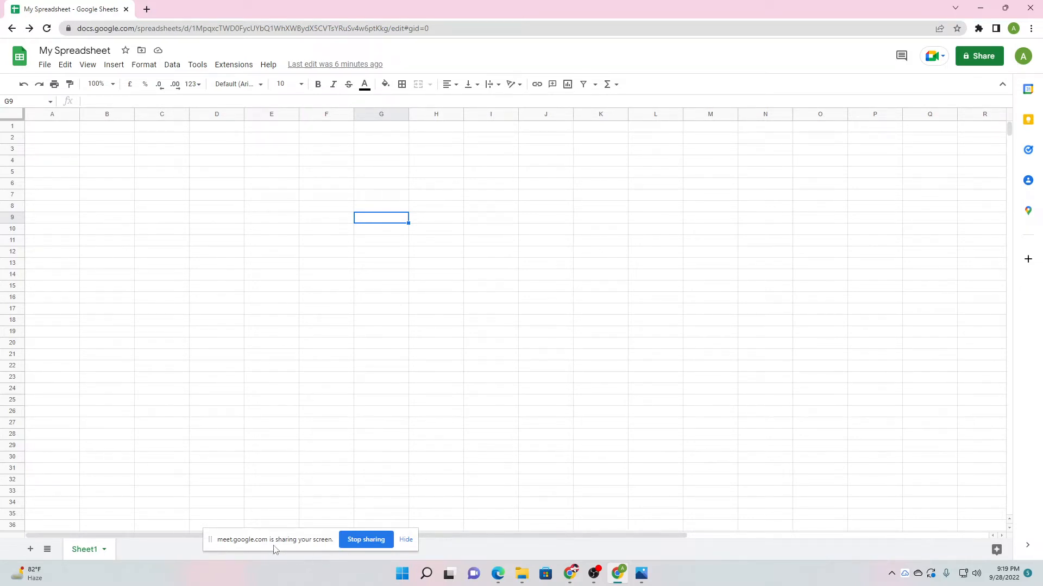
left_click_drag(273, 548, 842, 559)
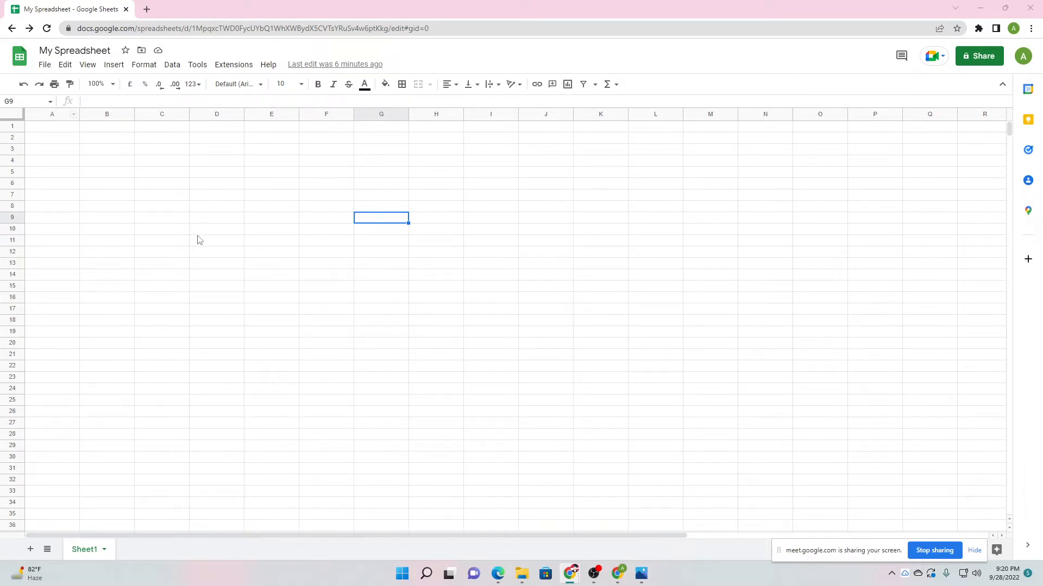
left_click(265, 219)
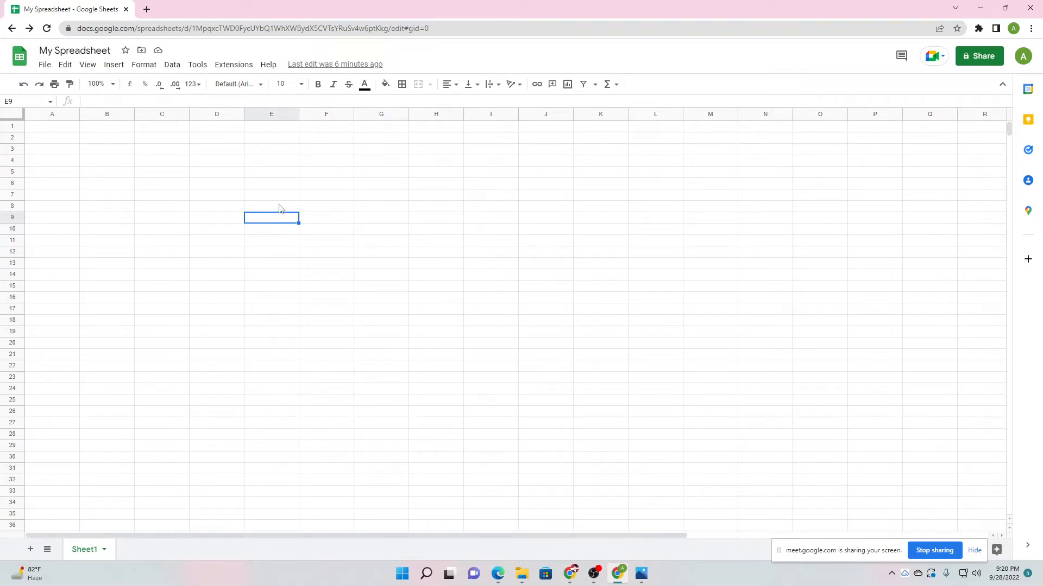
left_click(199, 243)
left_click(43, 129)
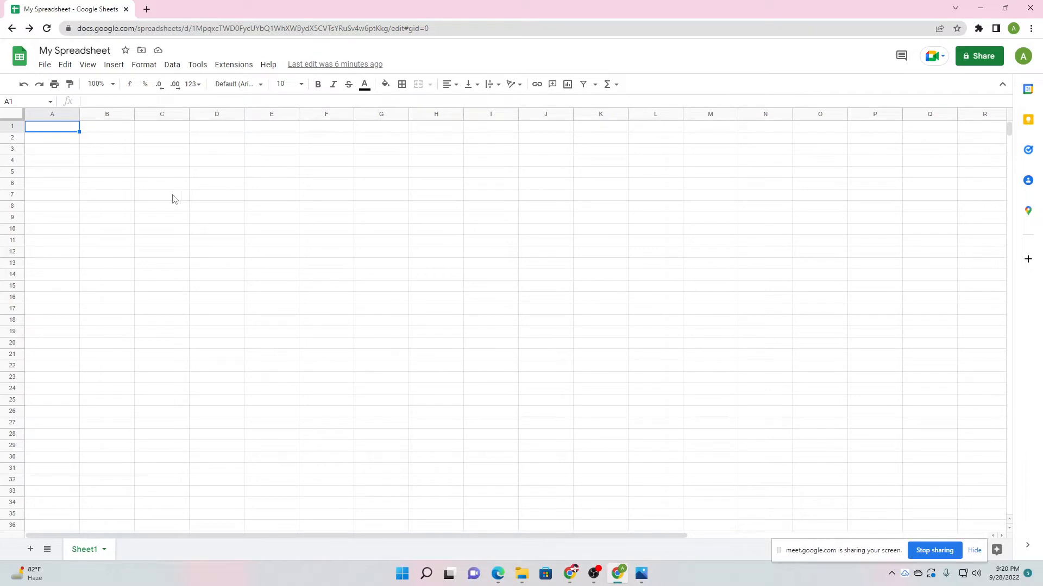
left_click(108, 210)
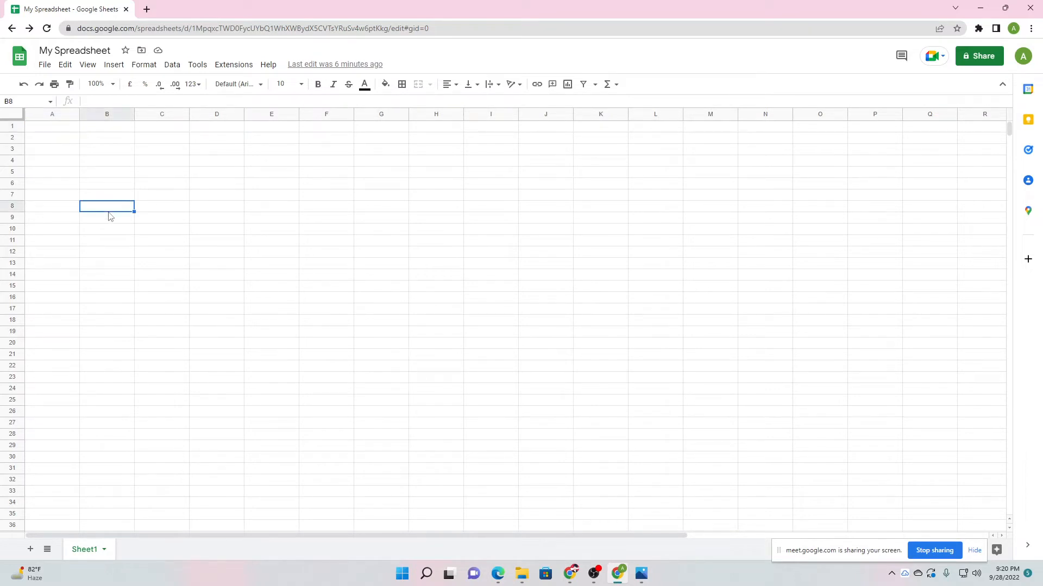
left_click(60, 129)
left_click(59, 139)
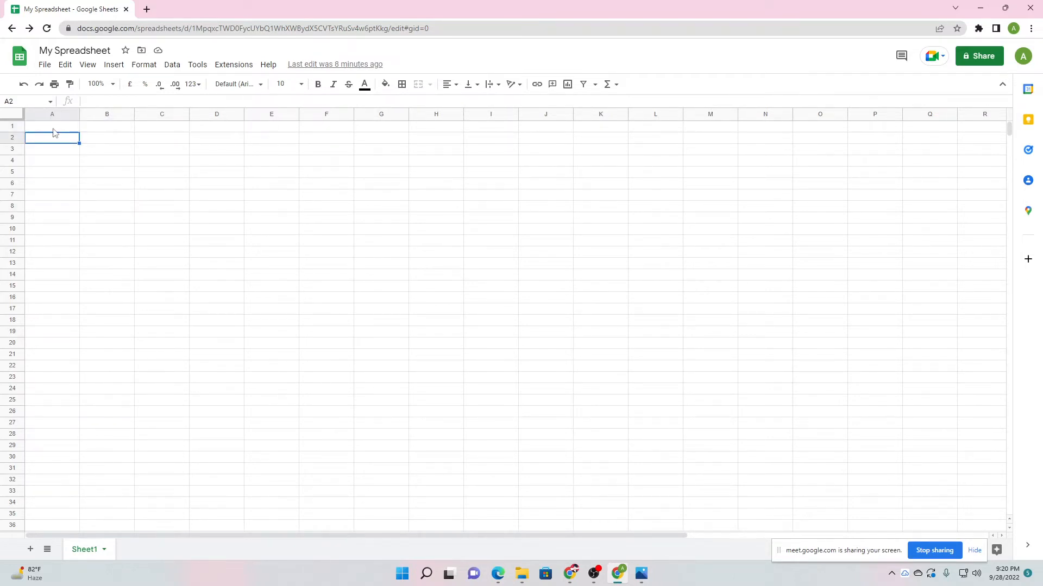
left_click(53, 130)
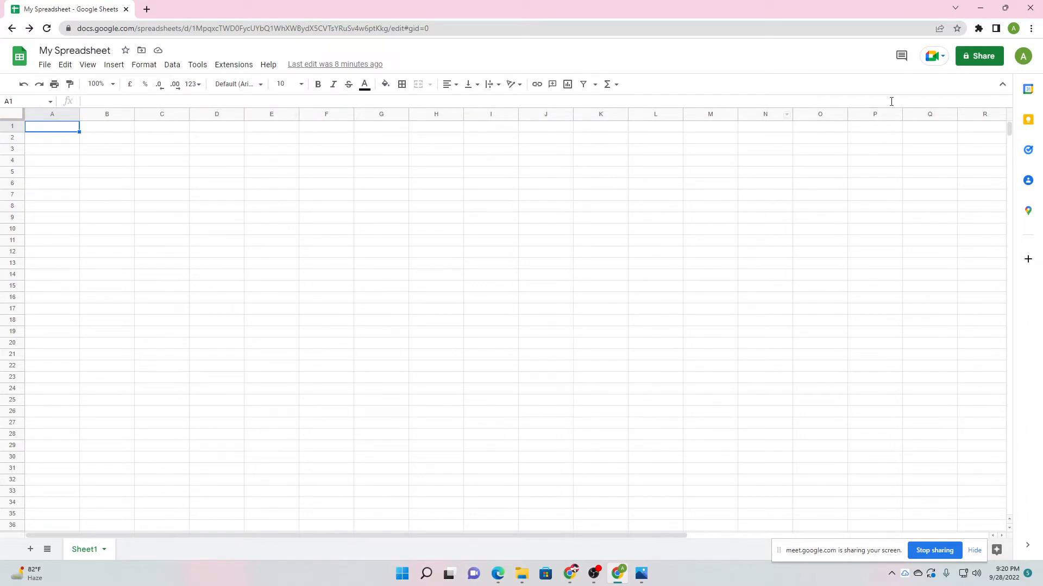
left_click_drag(615, 536, 916, 537)
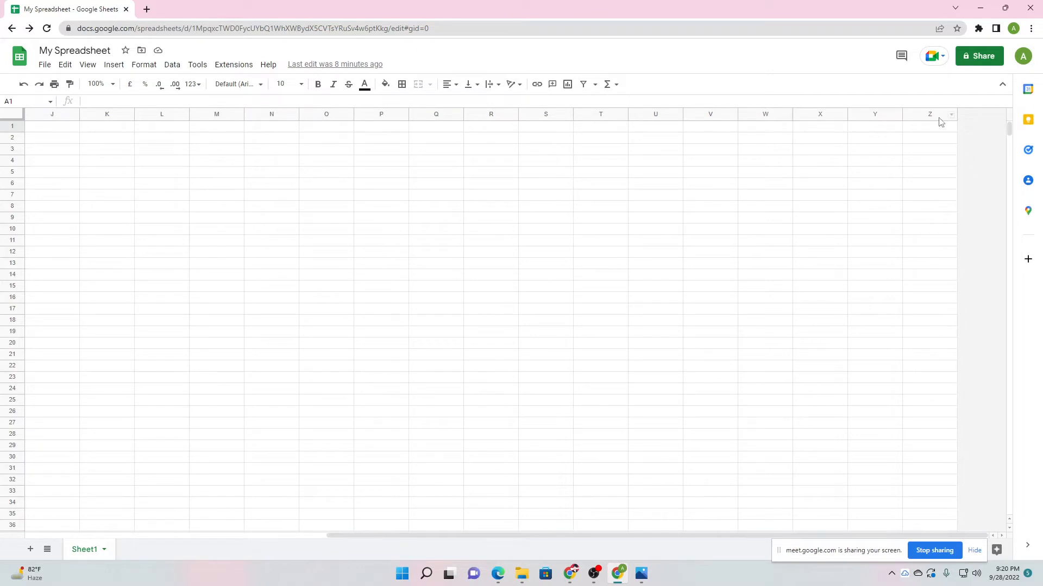
left_click_drag(702, 536, 402, 537)
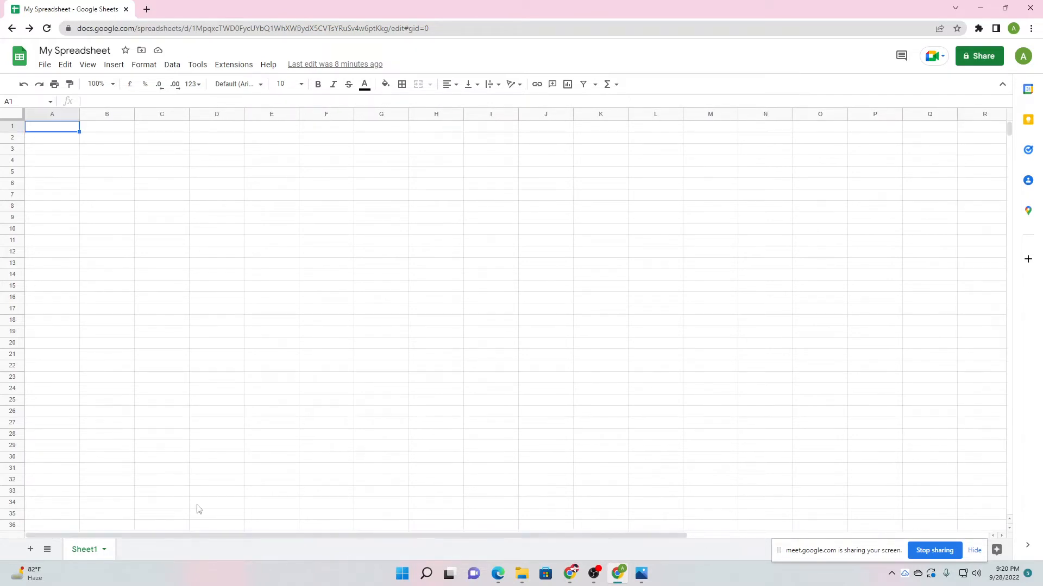
left_click_drag(161, 298, 182, 480)
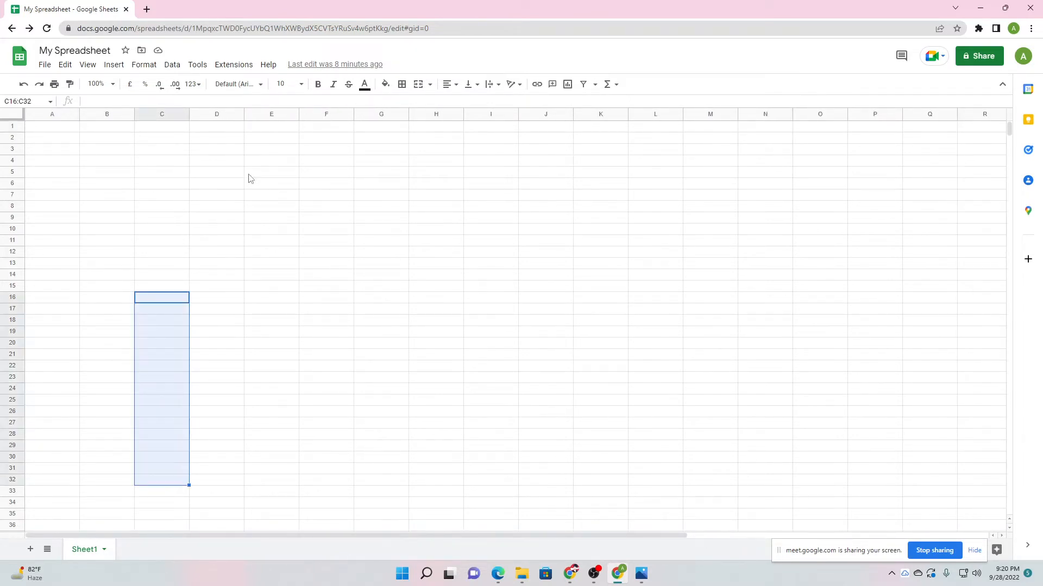
left_click_drag(233, 457, 238, 525)
left_click_drag(272, 183, 283, 468)
left_click_drag(342, 139, 354, 402)
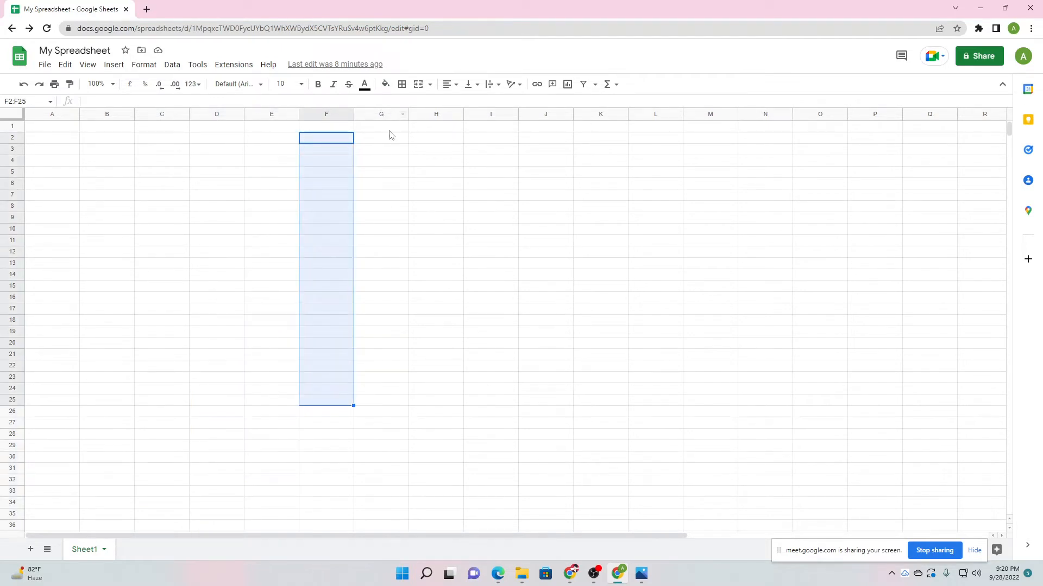
left_click_drag(391, 137, 396, 529)
left_click_drag(438, 153, 448, 514)
left_click_drag(492, 195, 496, 491)
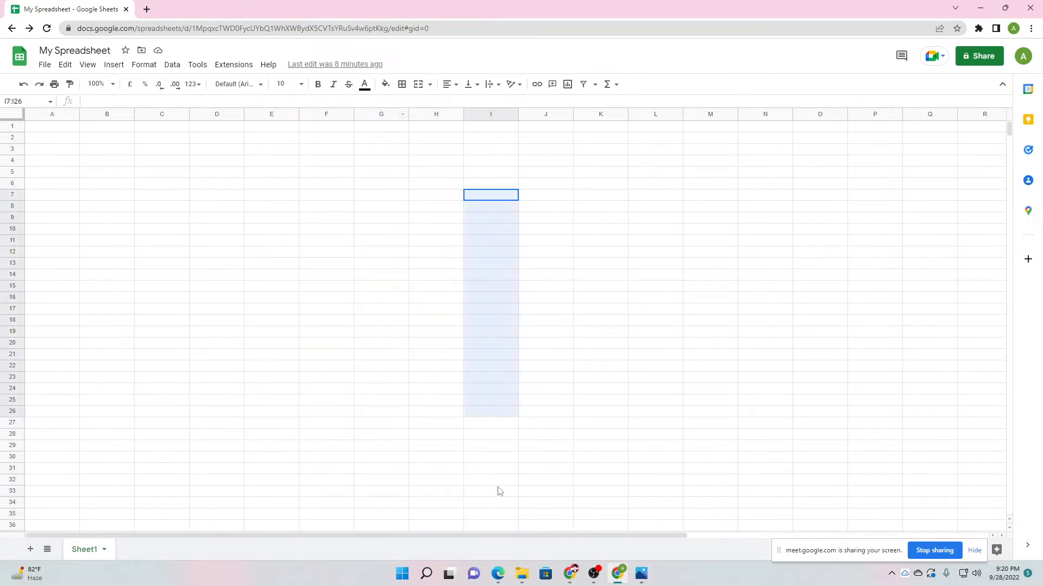
left_click_drag(411, 143, 380, 480)
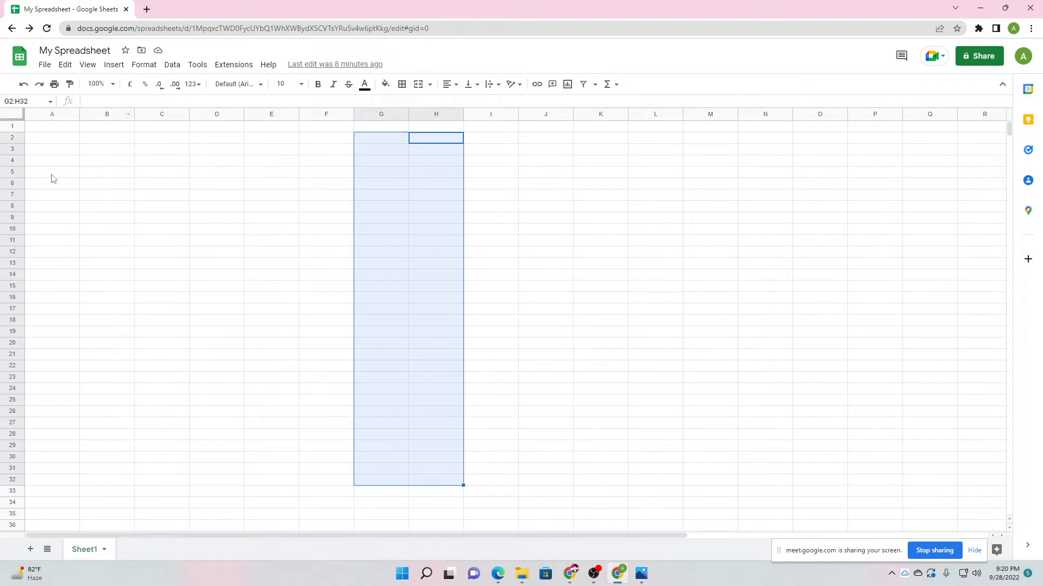
left_click_drag(51, 173, 662, 181)
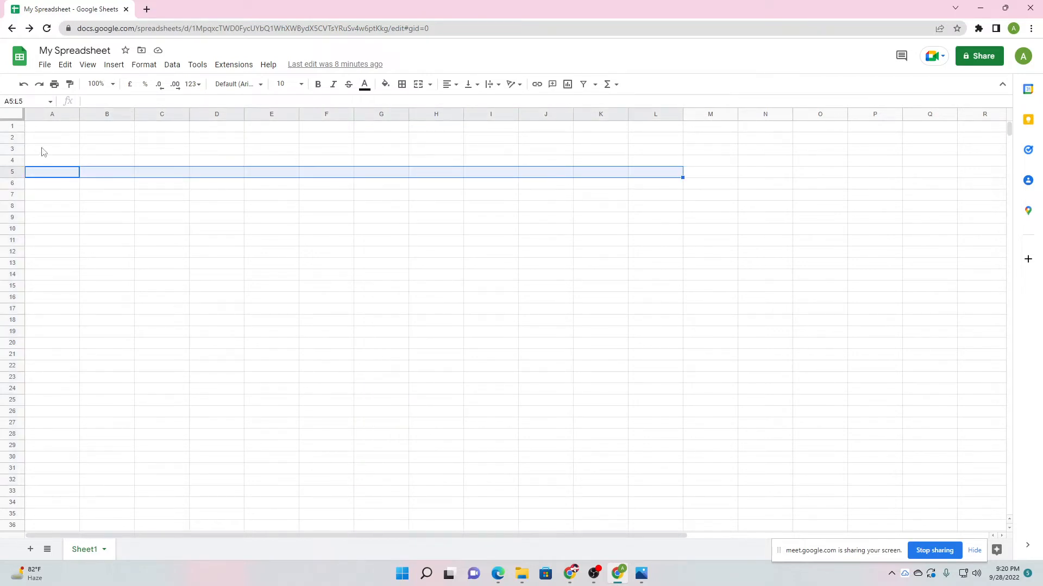
left_click_drag(42, 149, 673, 153)
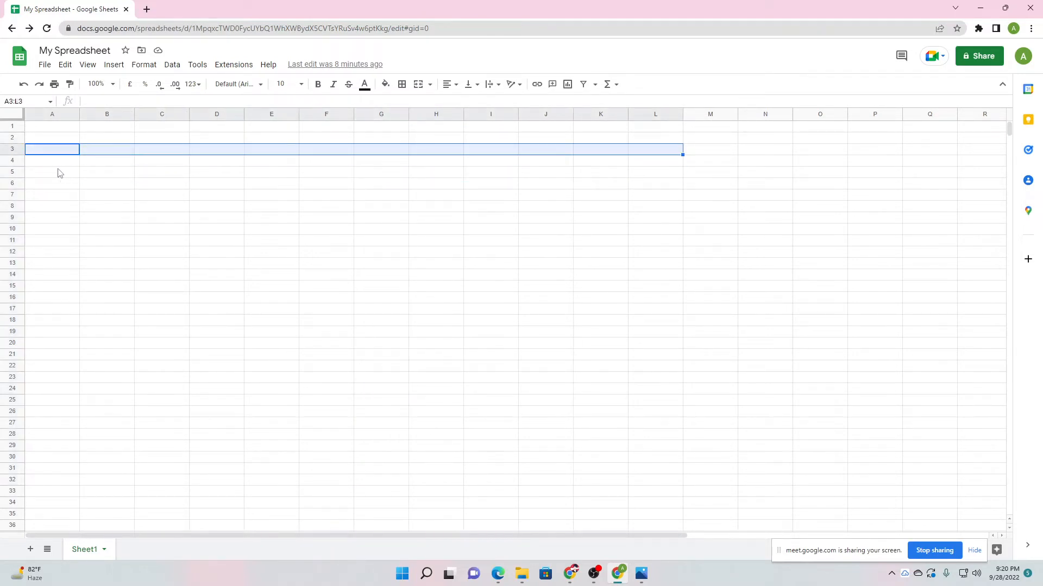
left_click_drag(41, 172, 764, 186)
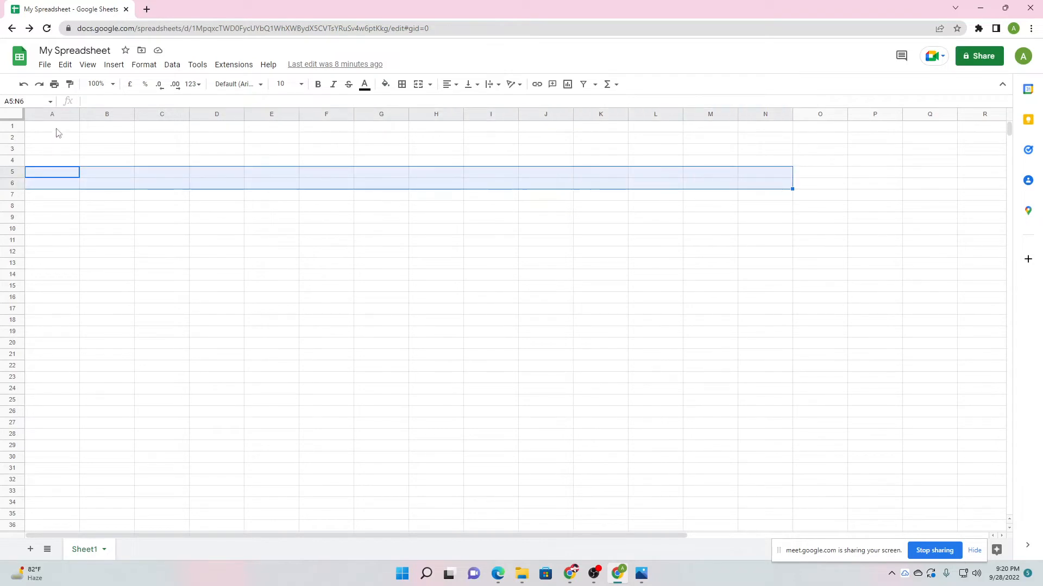
left_click_drag(56, 129, 56, 511)
left_click_drag(88, 129, 115, 255)
left_click(115, 254)
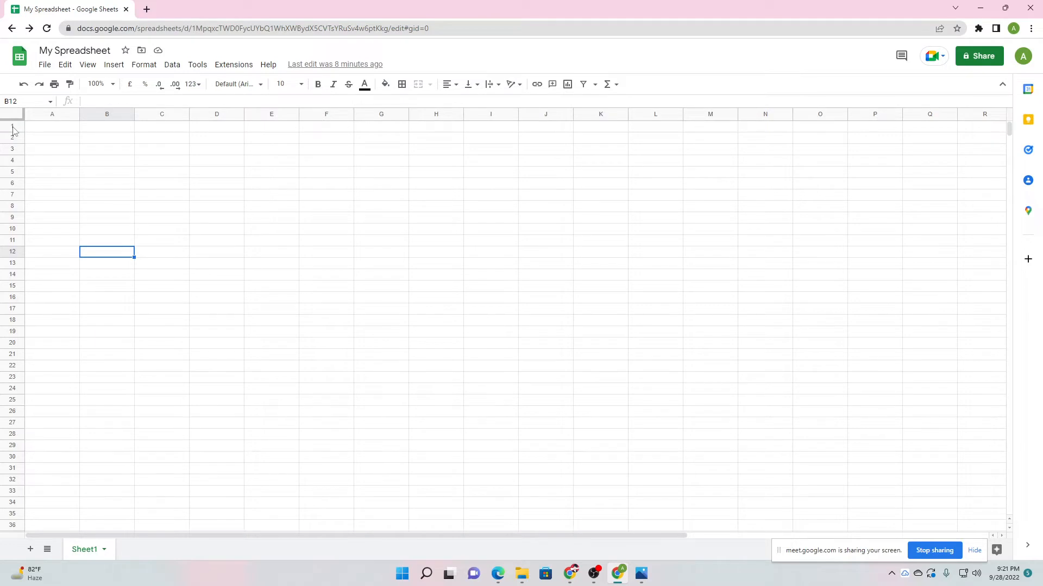
scroll(12, 456, "down", 5)
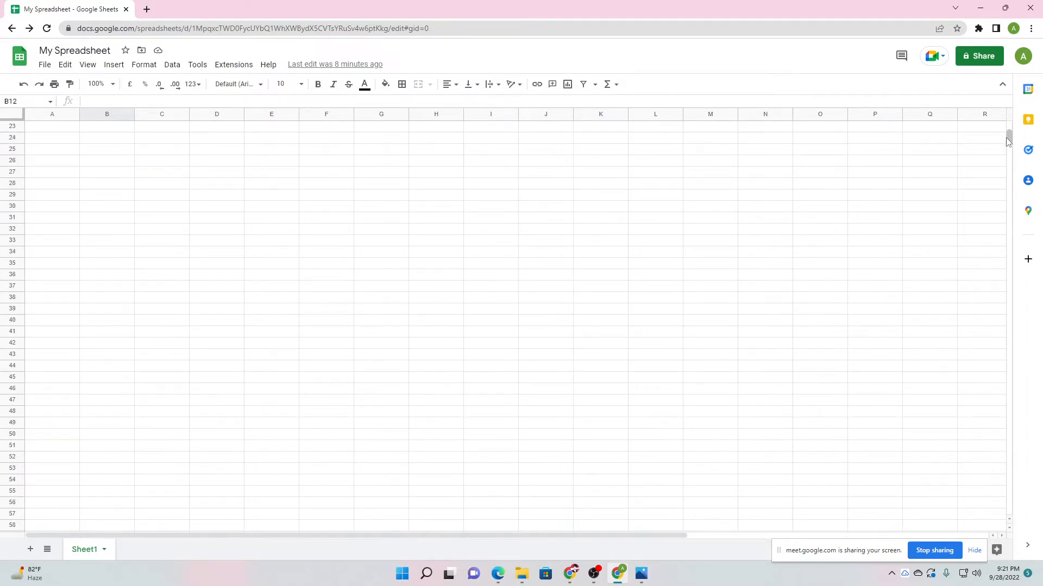
left_click_drag(1008, 140, 1008, 505)
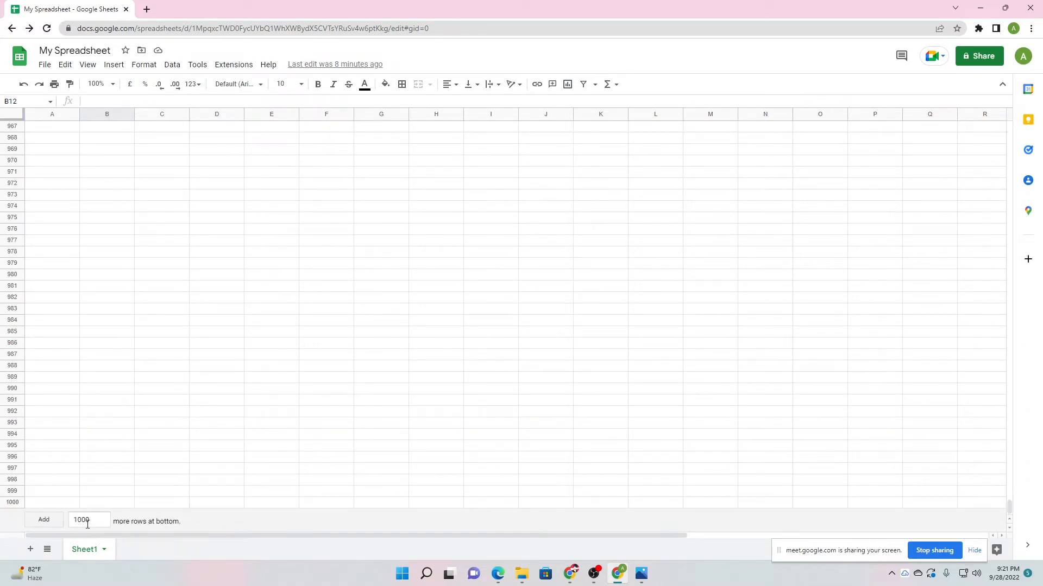
left_click_drag(97, 522, 66, 520)
left_click(202, 415)
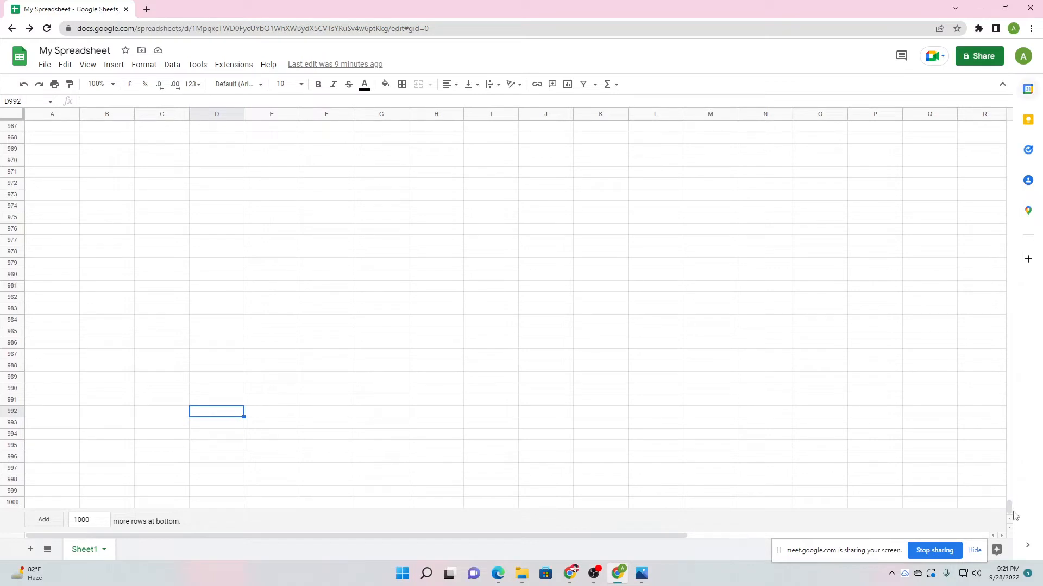
left_click_drag(1008, 503, 1008, 130)
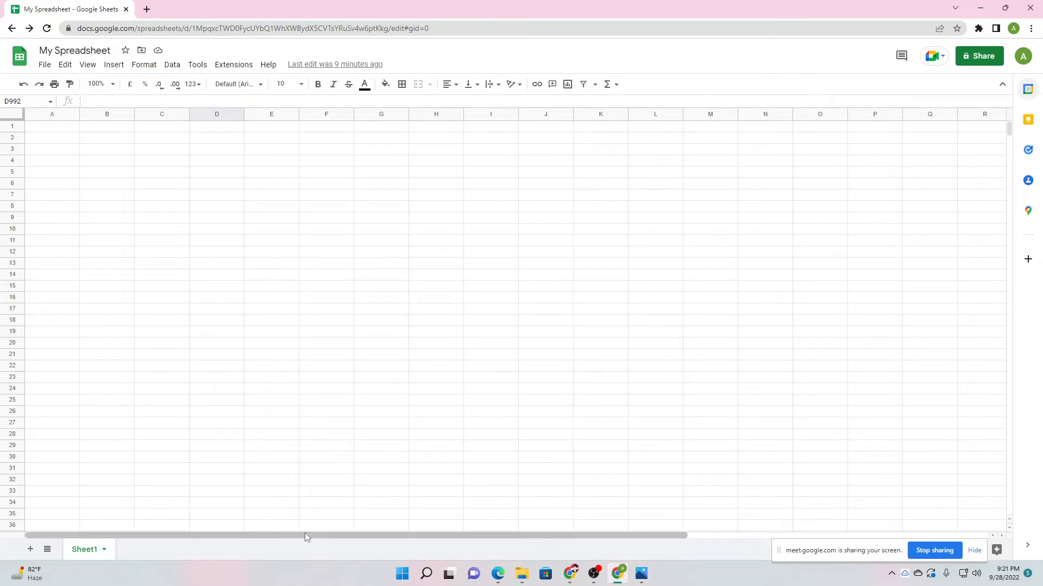
left_click_drag(1009, 129, 1000, 512)
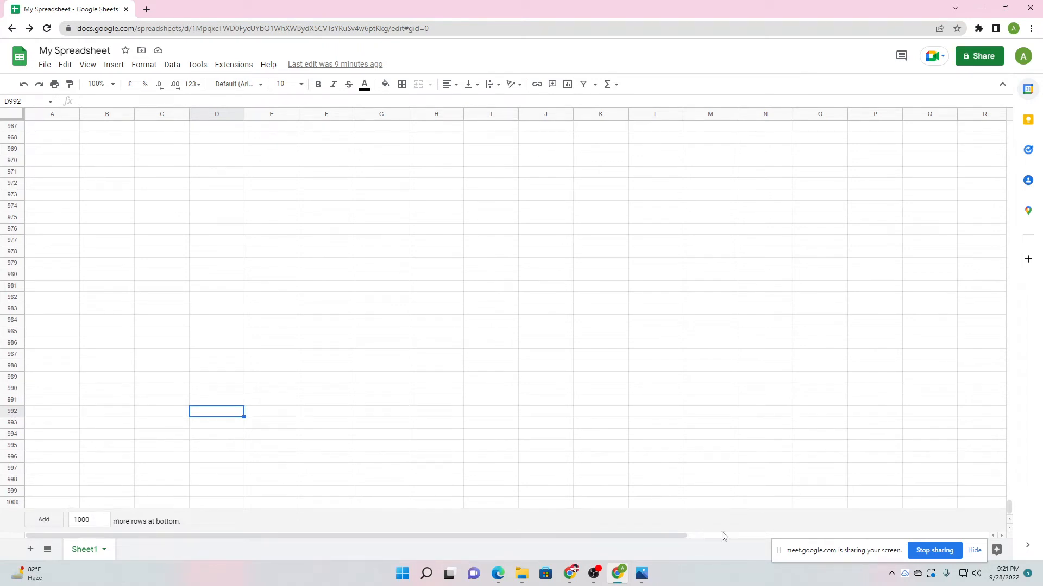
left_click_drag(1008, 506, 981, 135)
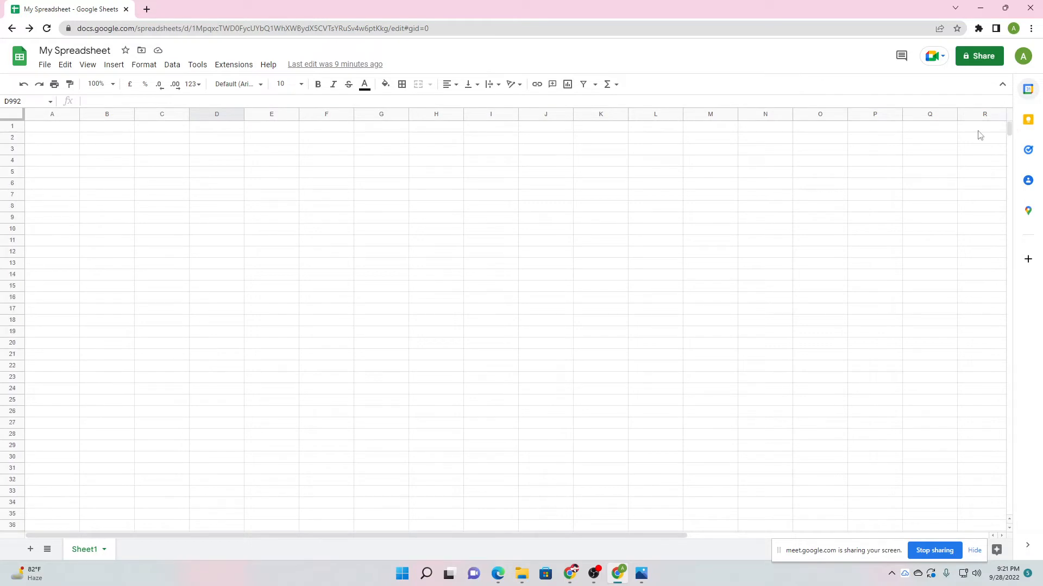
left_click(52, 131)
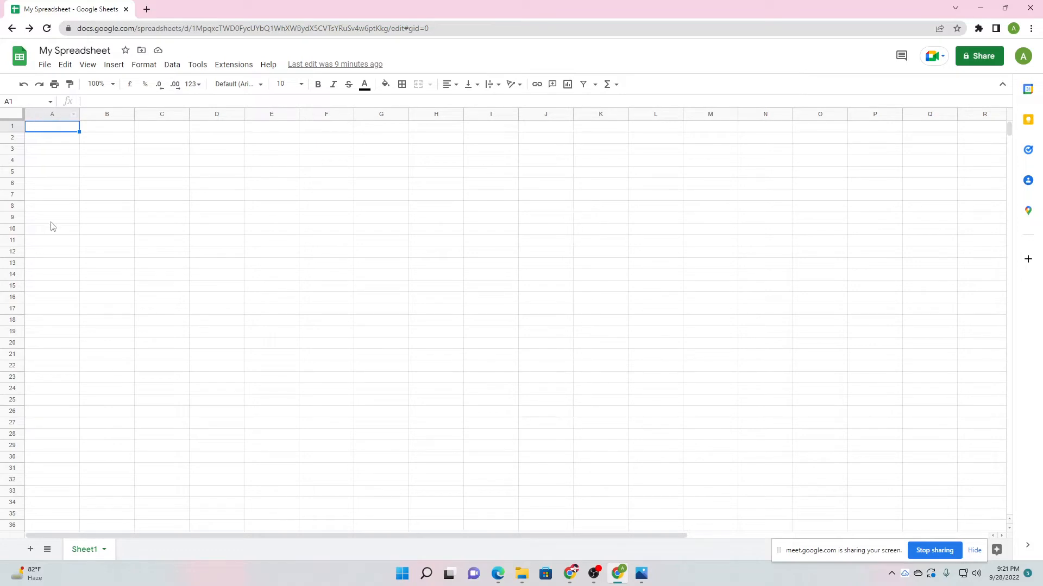
left_click(56, 149)
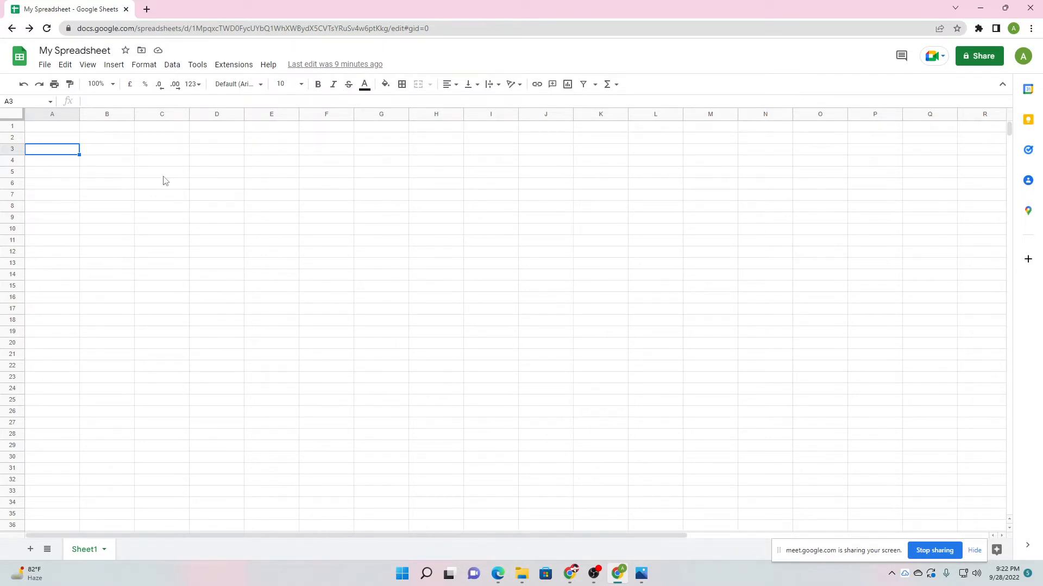
left_click(61, 130)
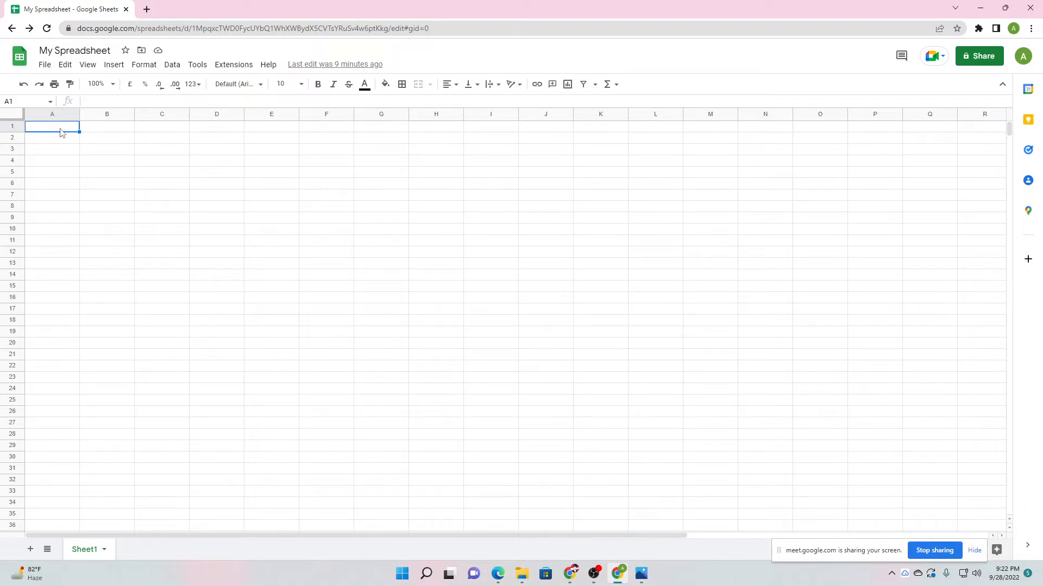
Enter 'Employee Details' in A1, then click through cells B2, C2 and D2.
type("Employee D")
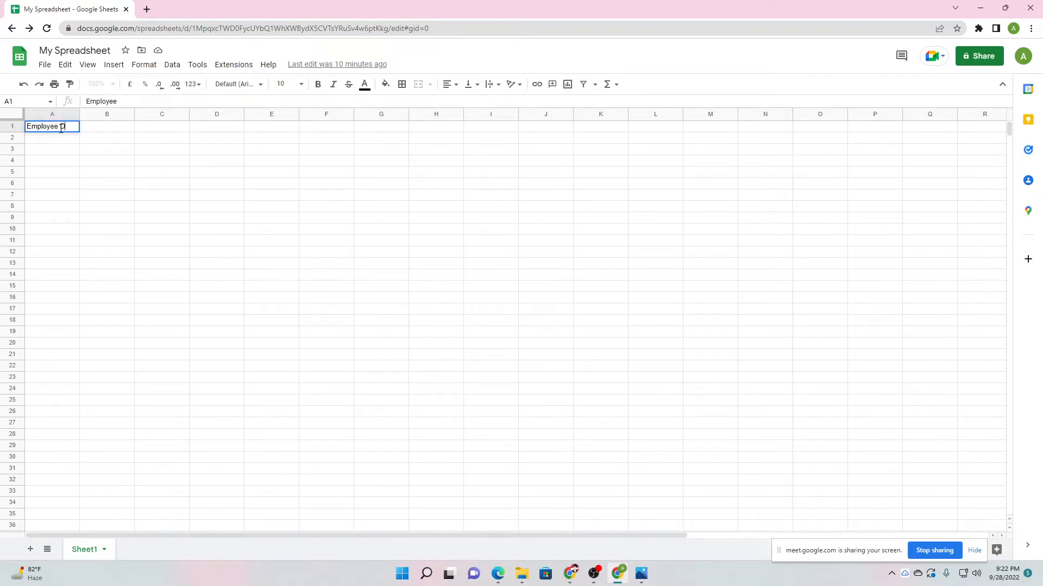
type("etails")
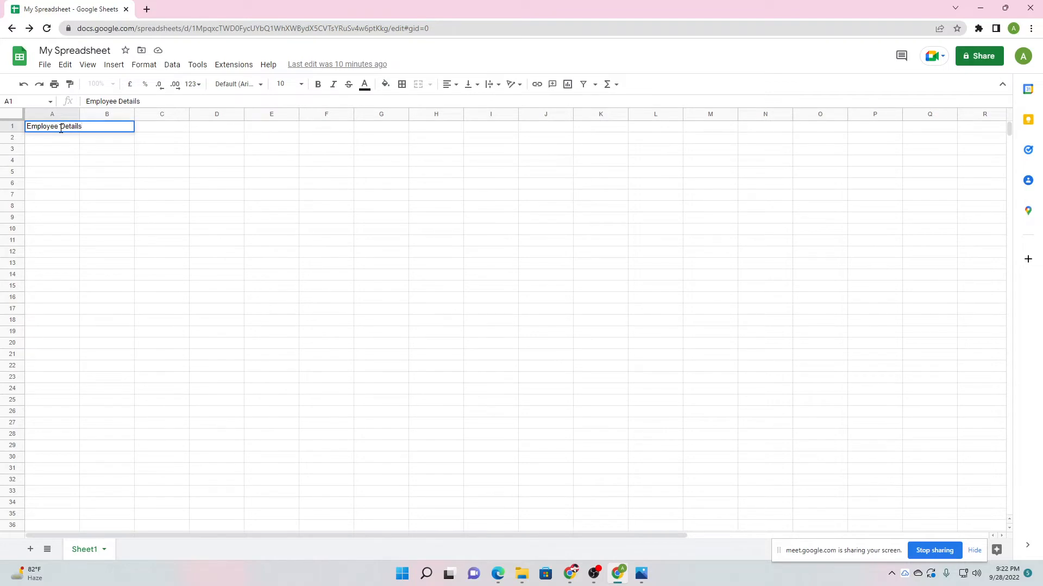
left_click(94, 186)
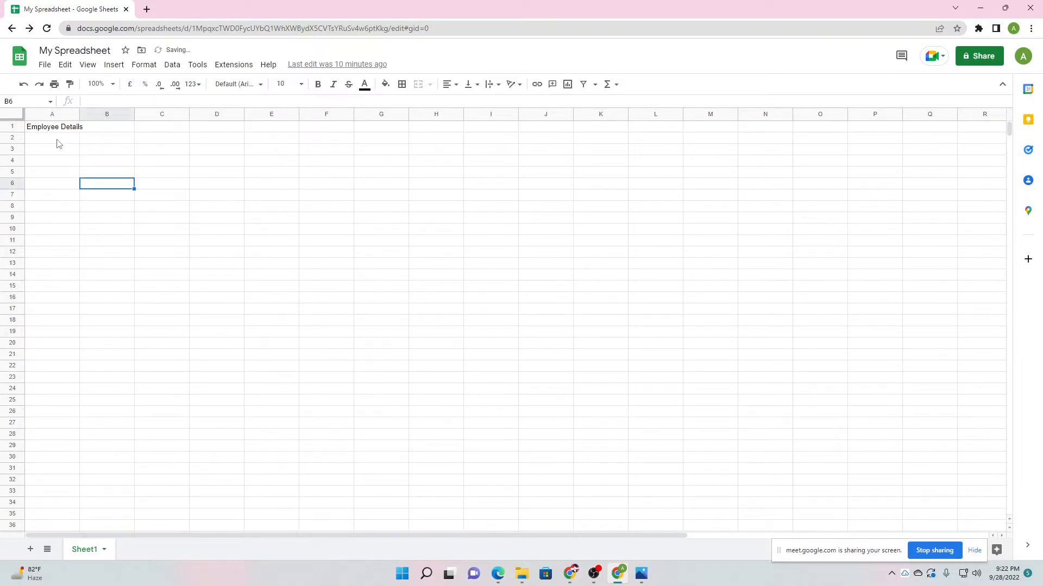
left_click(108, 142)
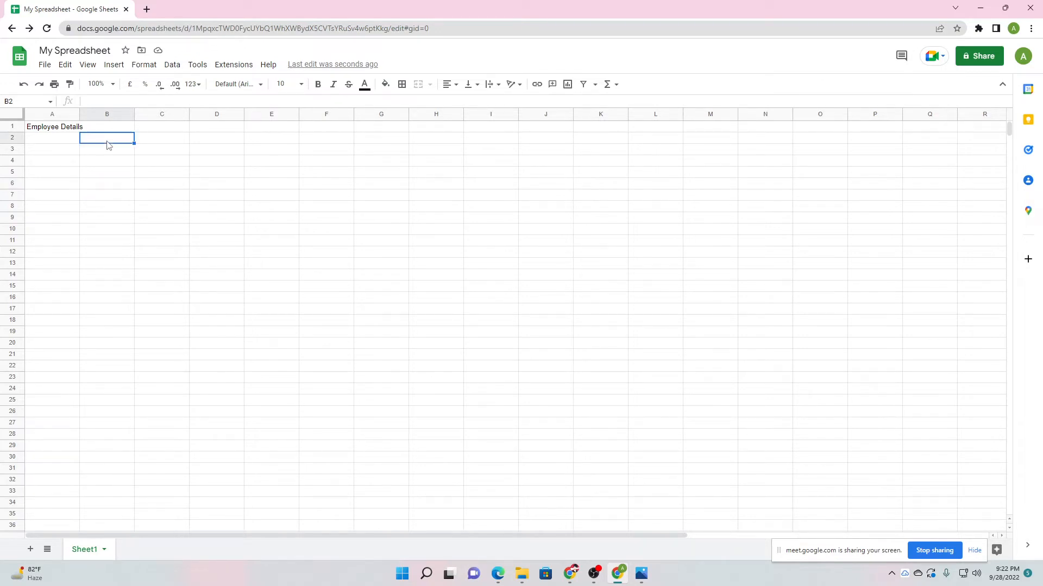
left_click(151, 141)
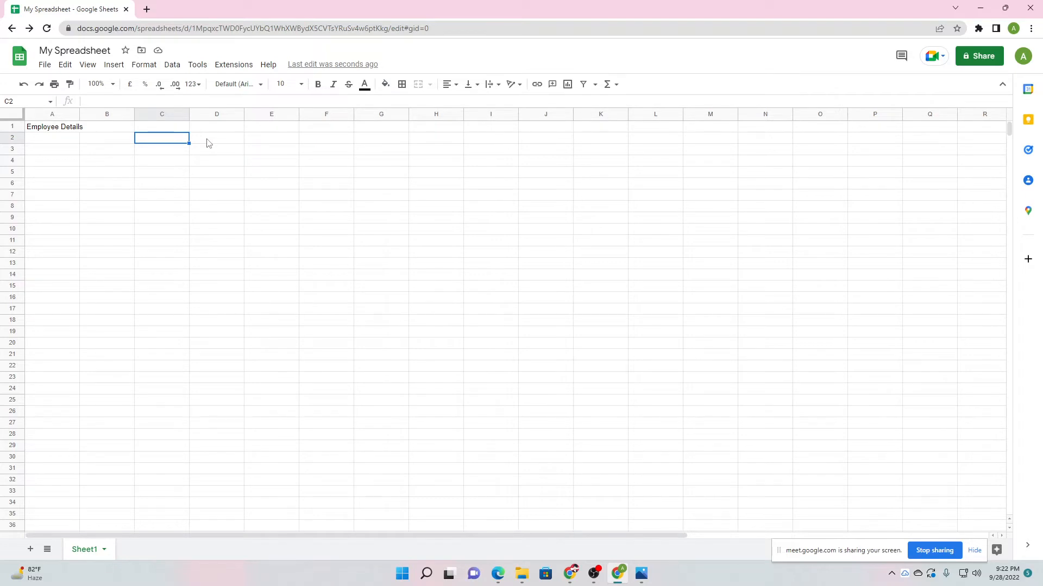
left_click(208, 143)
left_click(170, 141)
Widen column A far to the right, then shrink it back to narrow.
left_click_drag(79, 115, 89, 114)
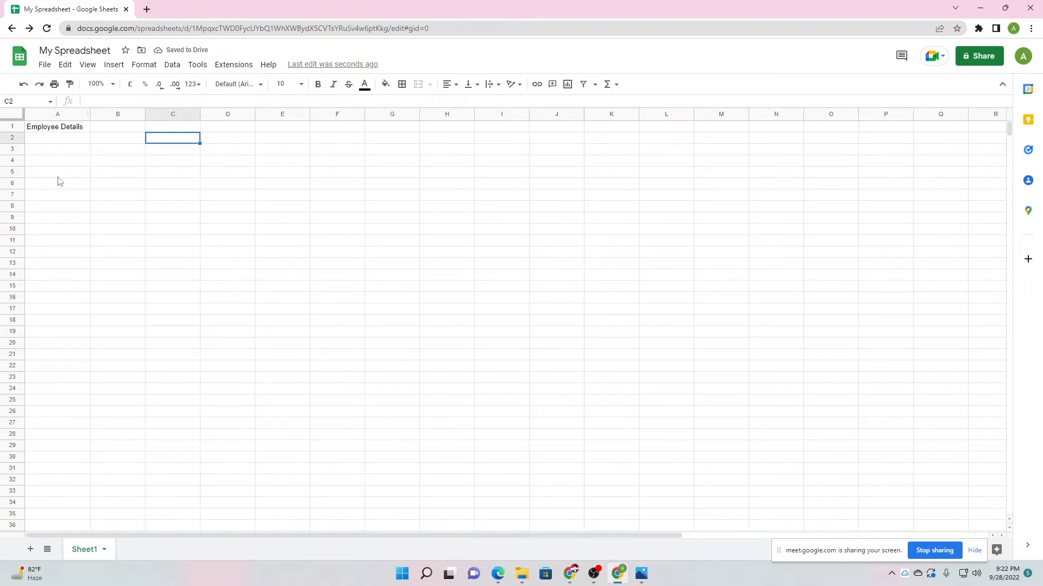
left_click_drag(90, 114, 836, 129)
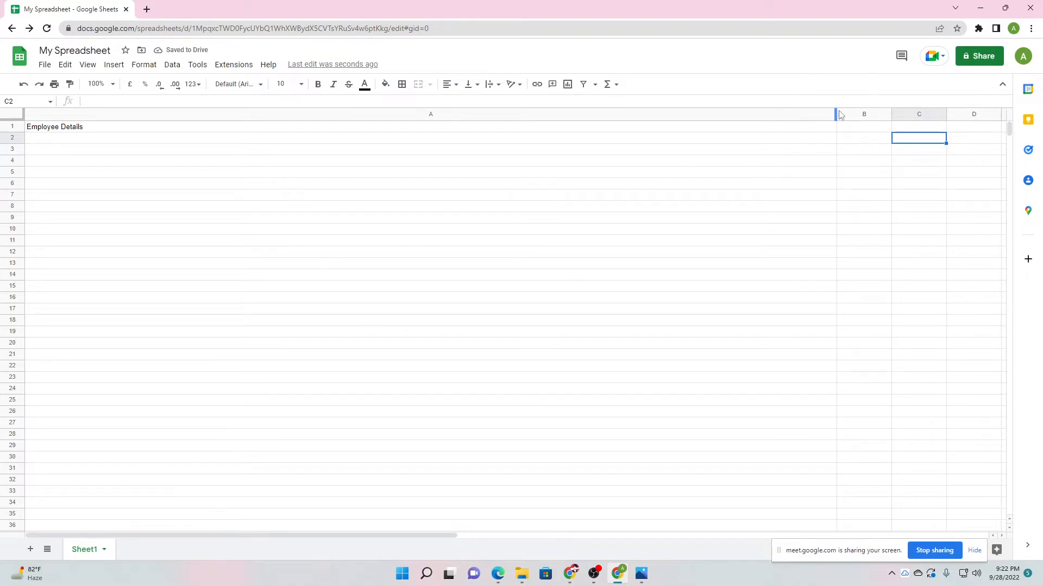
left_click_drag(828, 115, 79, 158)
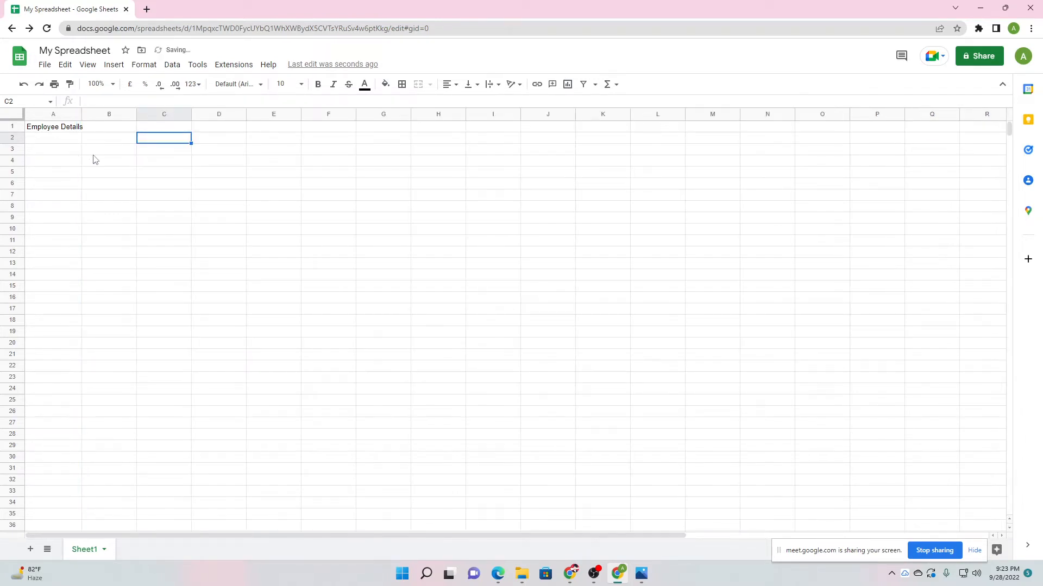
left_click(68, 174)
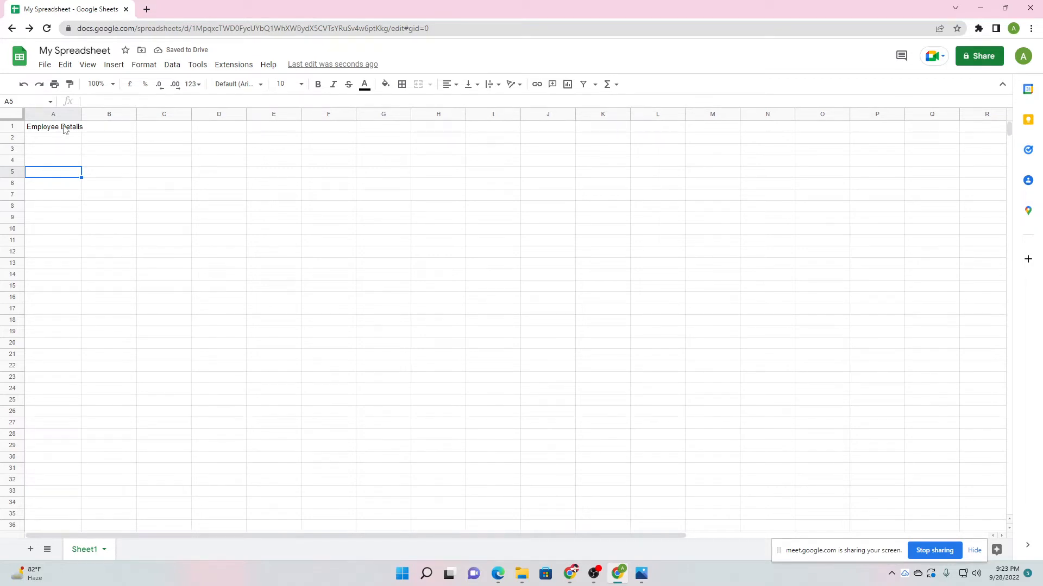
Try several selections, finally dragging out A1:D2 around the title.
left_click(44, 128)
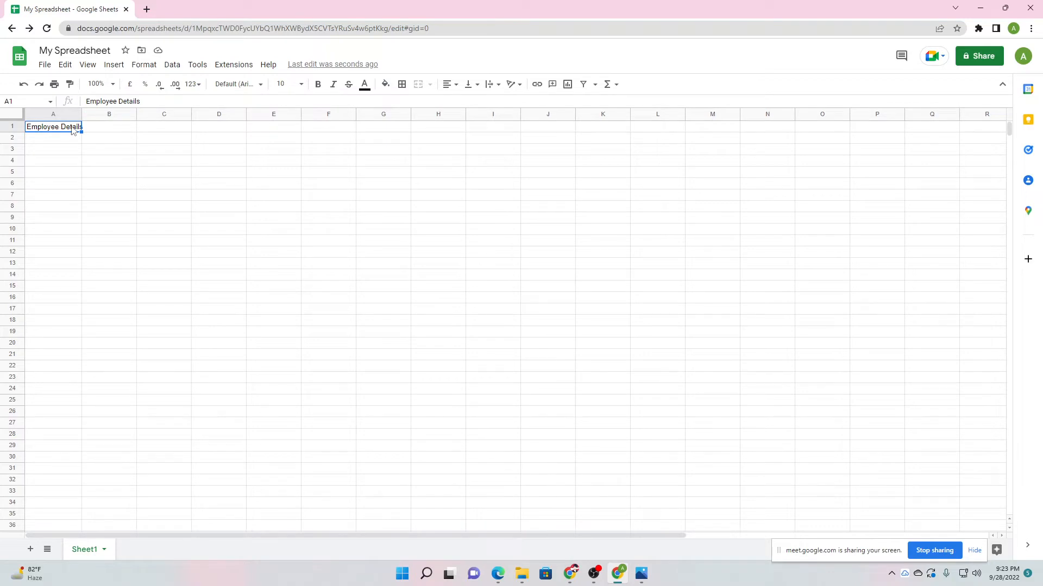
left_click_drag(94, 130, 219, 136)
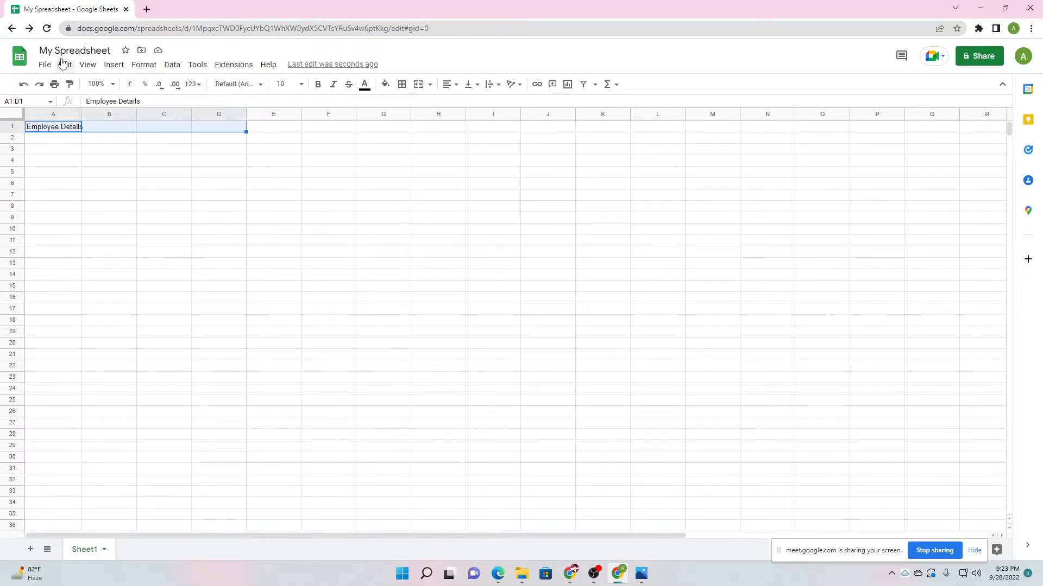
left_click(61, 161)
left_click(54, 129)
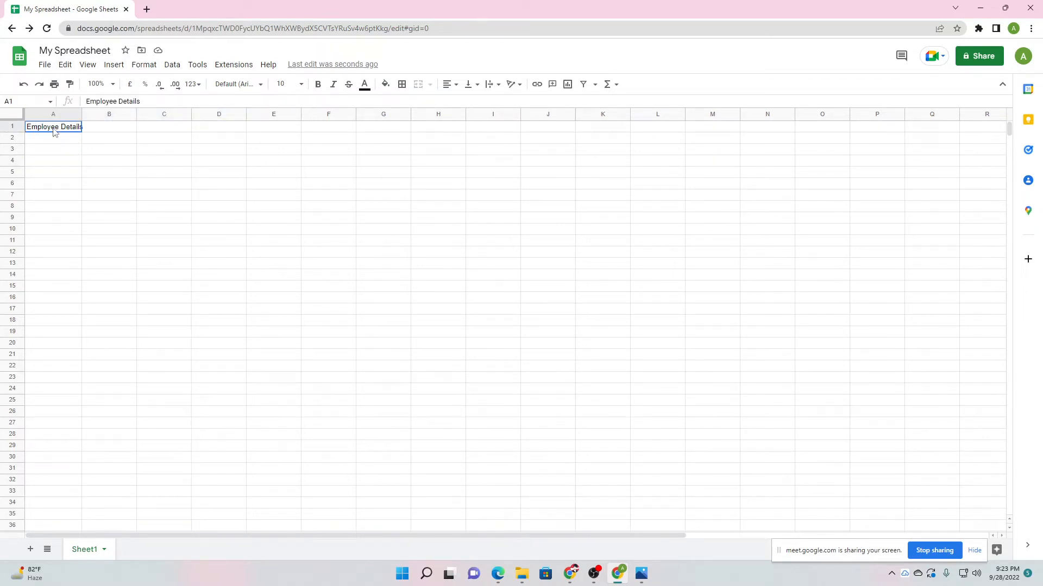
left_click_drag(53, 130, 193, 133)
left_click(106, 174)
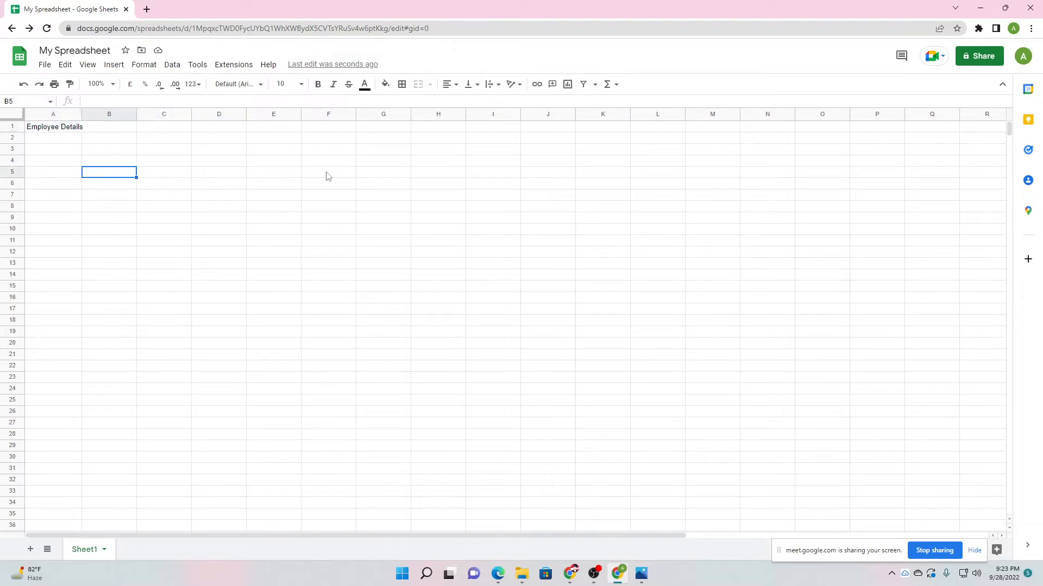
left_click_drag(377, 177, 379, 275)
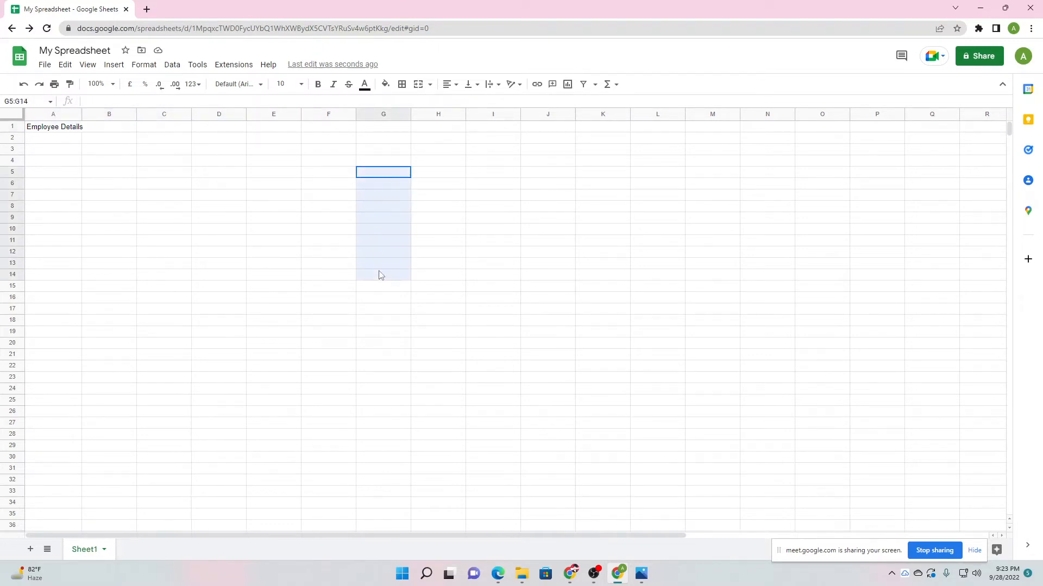
left_click(328, 222)
left_click_drag(329, 226, 279, 300)
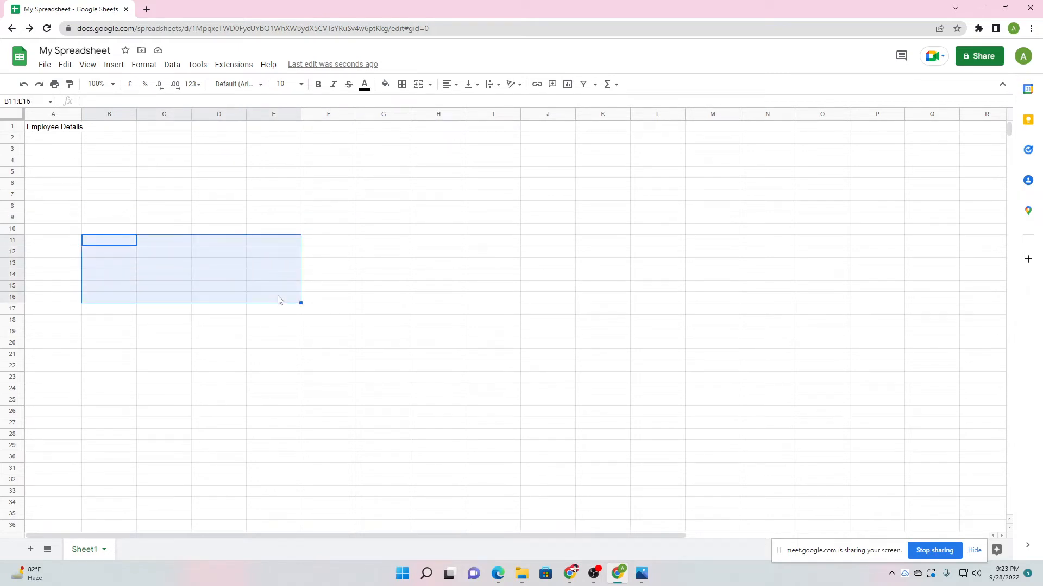
left_click(186, 172)
left_click_drag(64, 129, 201, 130)
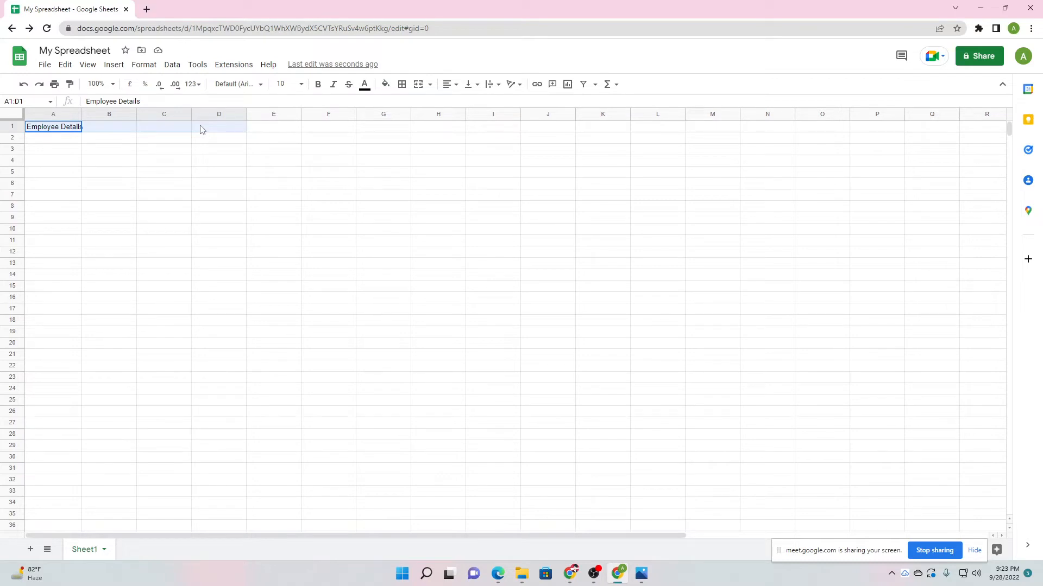
left_click_drag(201, 129, 205, 144)
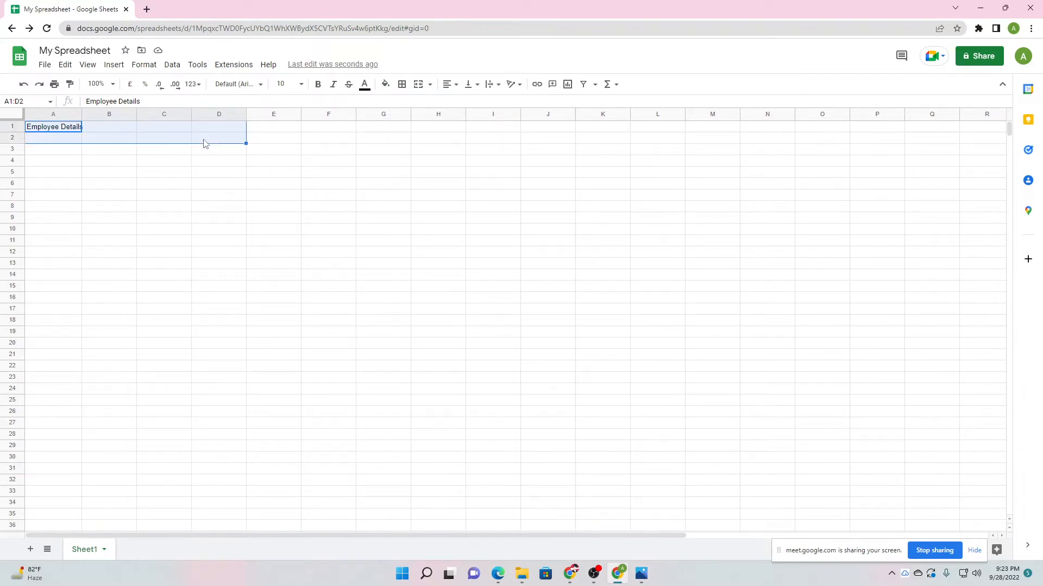
Merge A1:D2 with Format > Merge cells > Merge all and reselect the merged title.
left_click(144, 66)
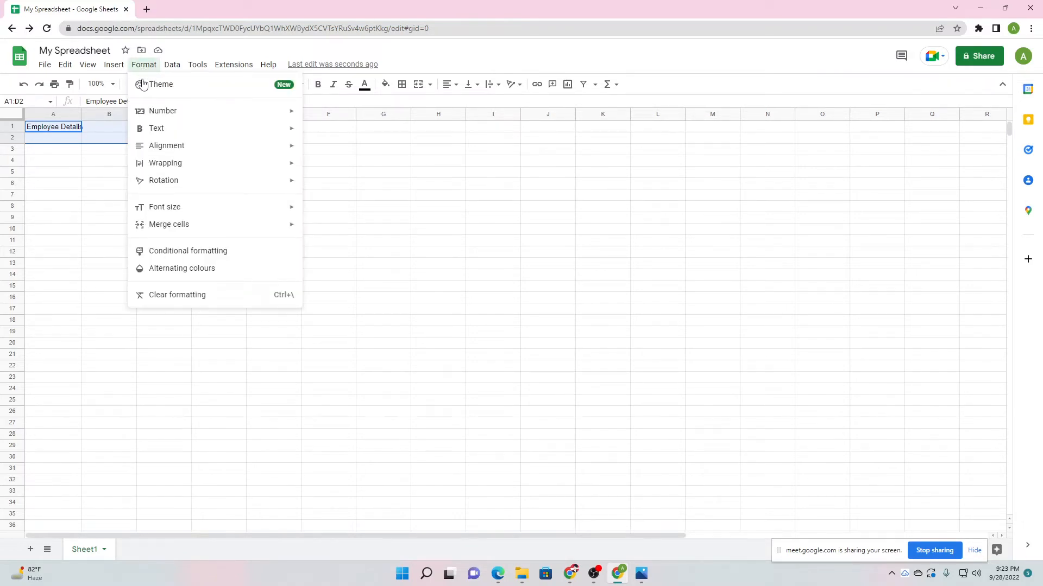
mouse_move(153, 229)
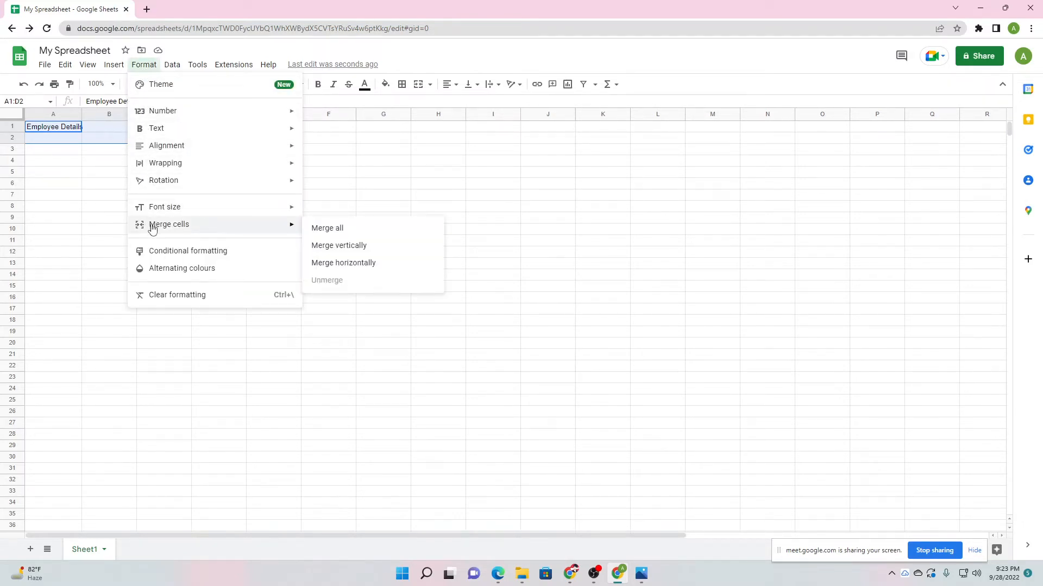
left_click(330, 232)
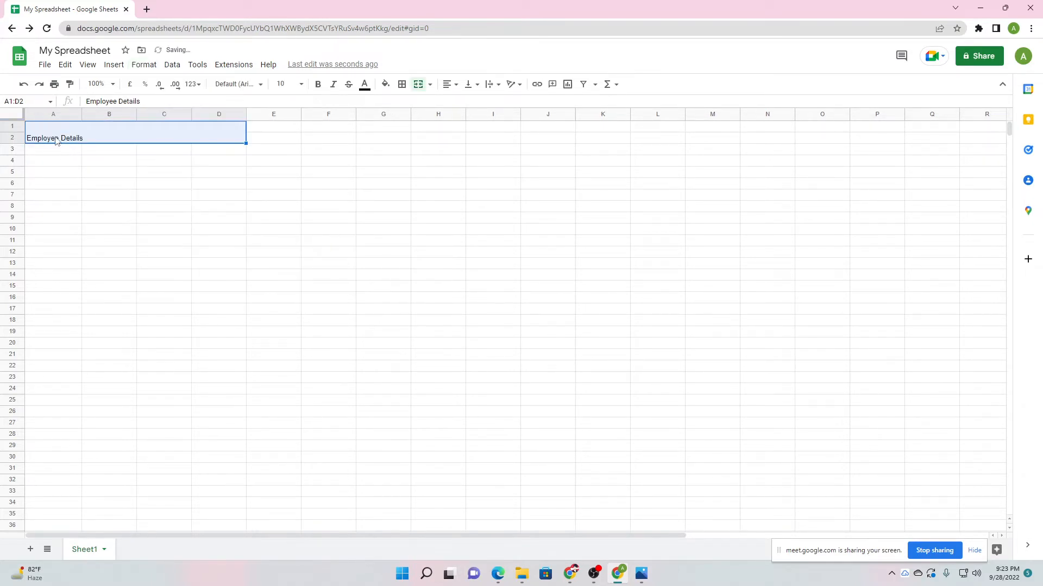
left_click(173, 200)
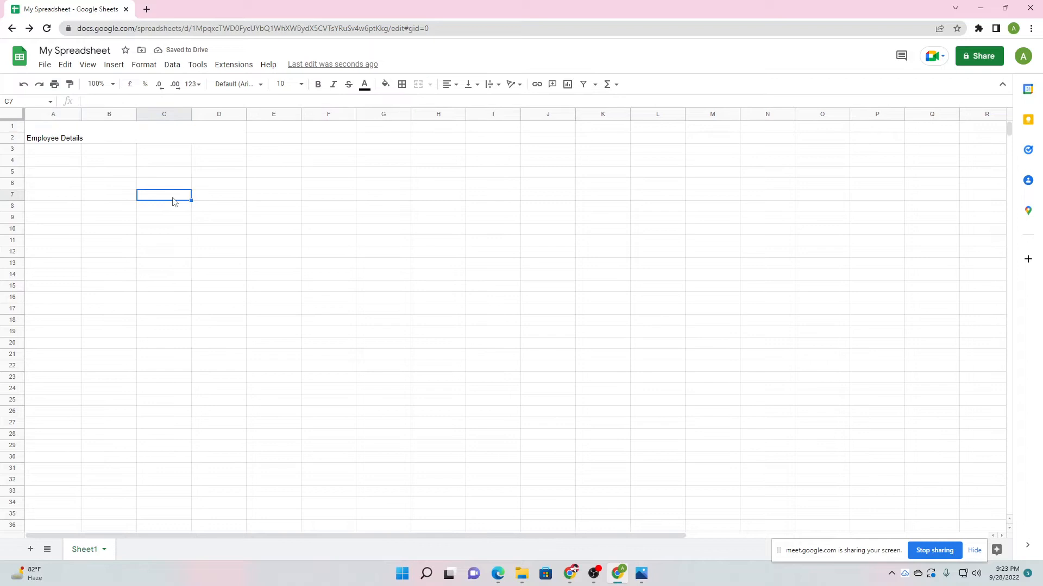
left_click(140, 138)
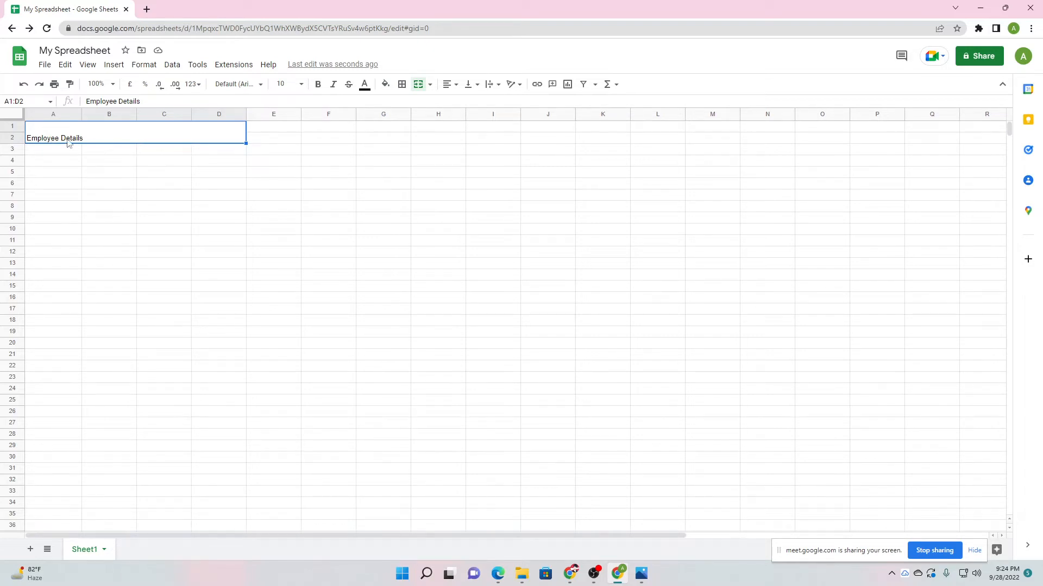
Centre the title horizontally across the merged cell.
left_click(458, 86)
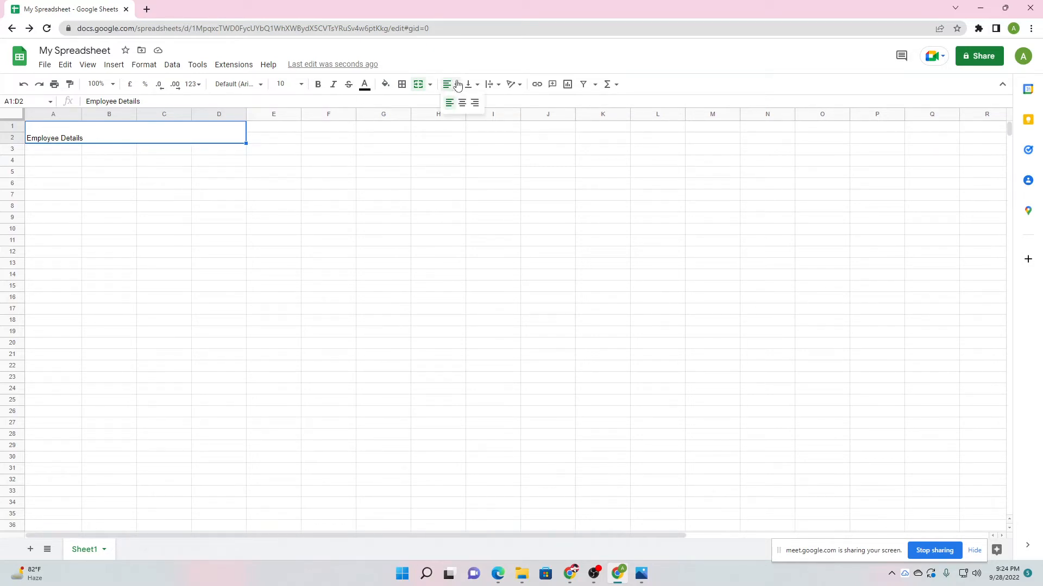
left_click(461, 102)
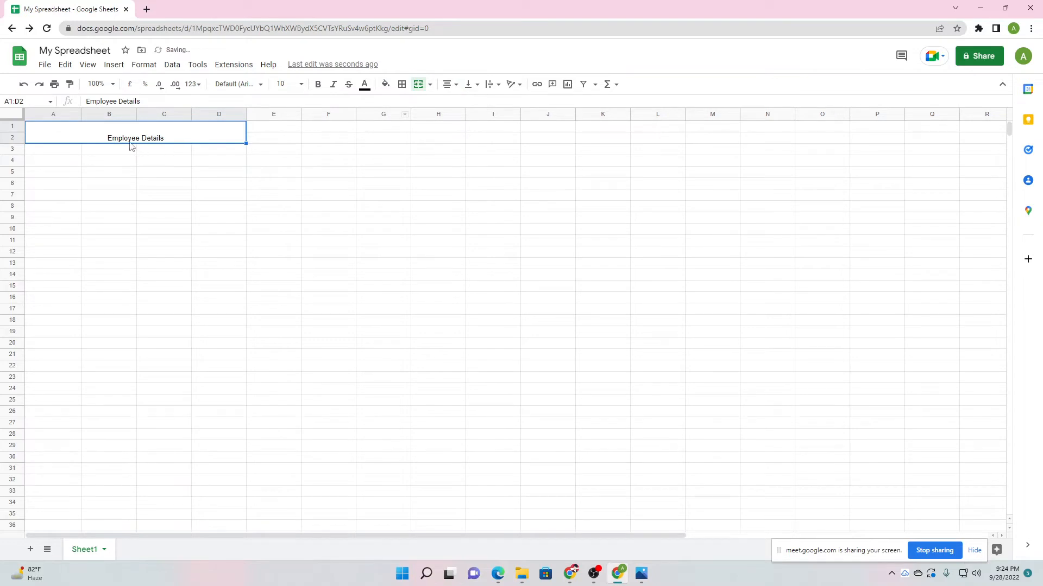
left_click(153, 184)
left_click(135, 142)
Make the title bold and blue, removing the strikethrough applied along the way.
left_click(318, 87)
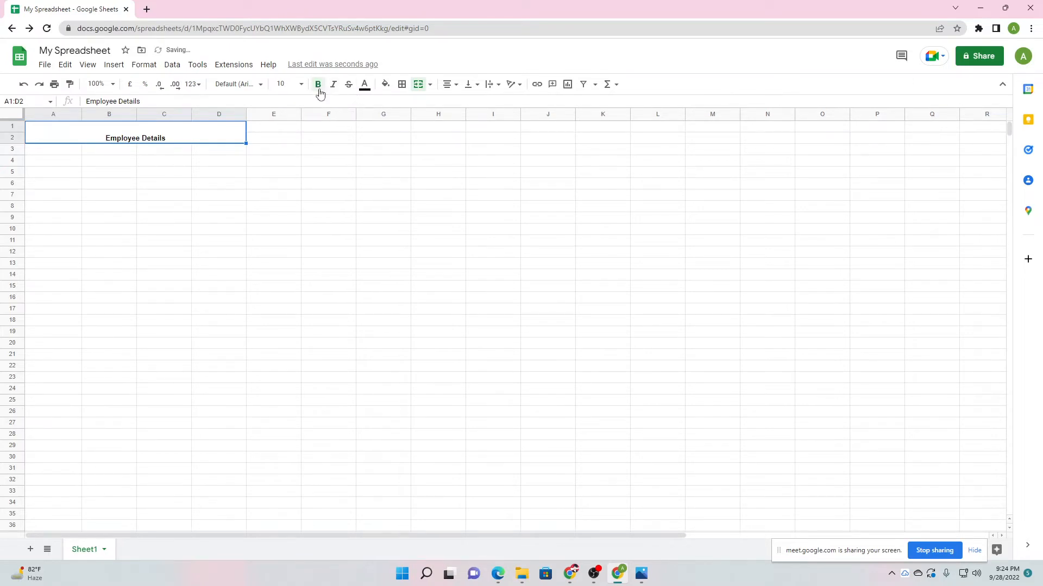
left_click(349, 87)
left_click(365, 87)
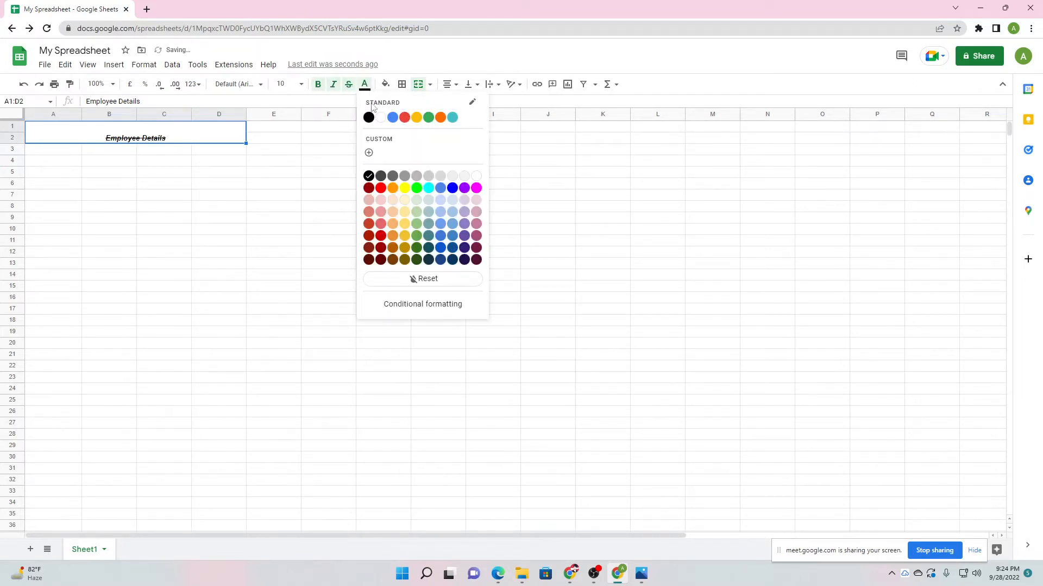
left_click(452, 188)
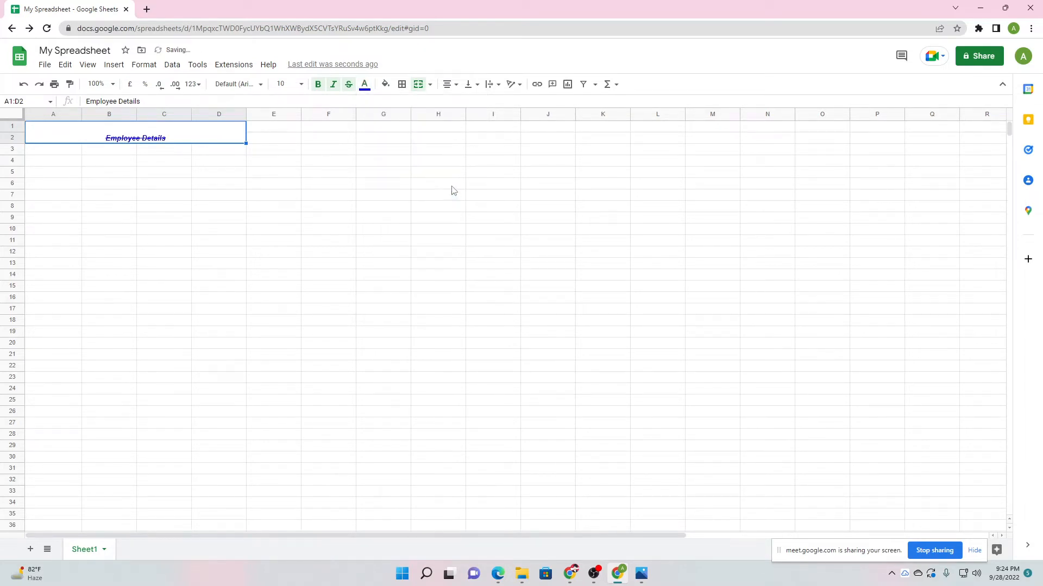
left_click(348, 86)
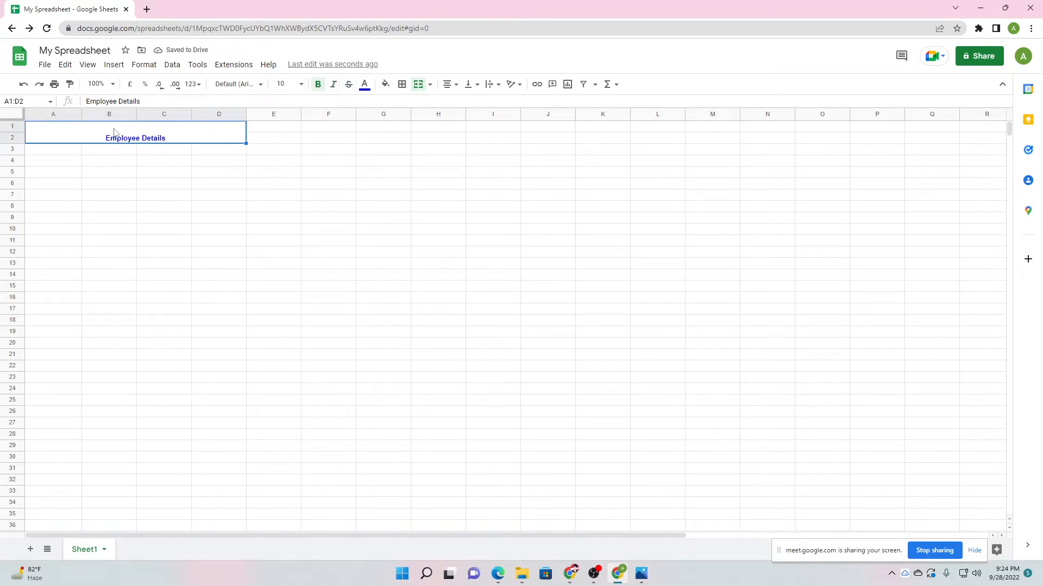
Set the Employee Details title text to 24 pt.
left_click(301, 85)
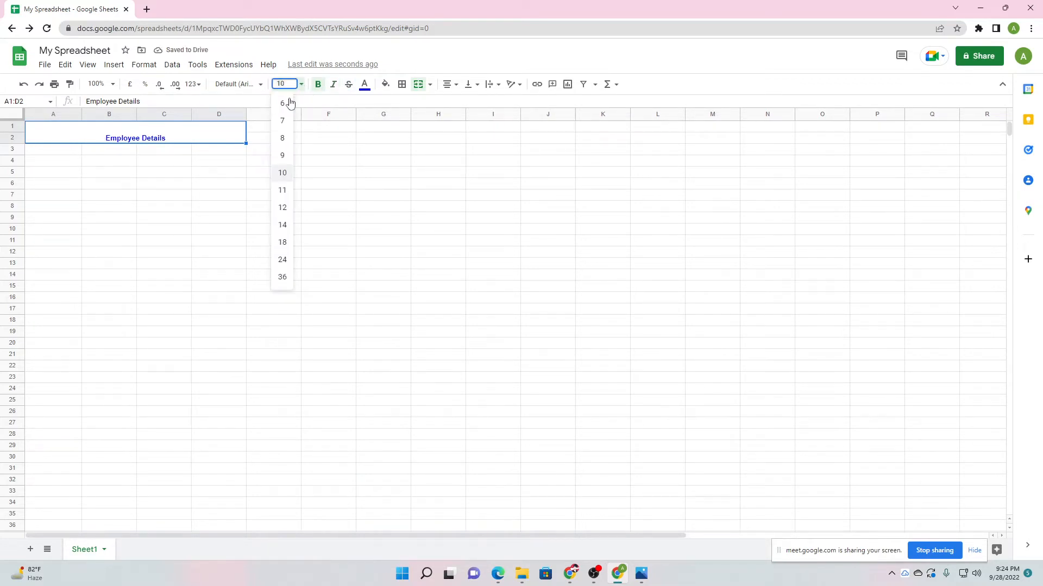
left_click(283, 279)
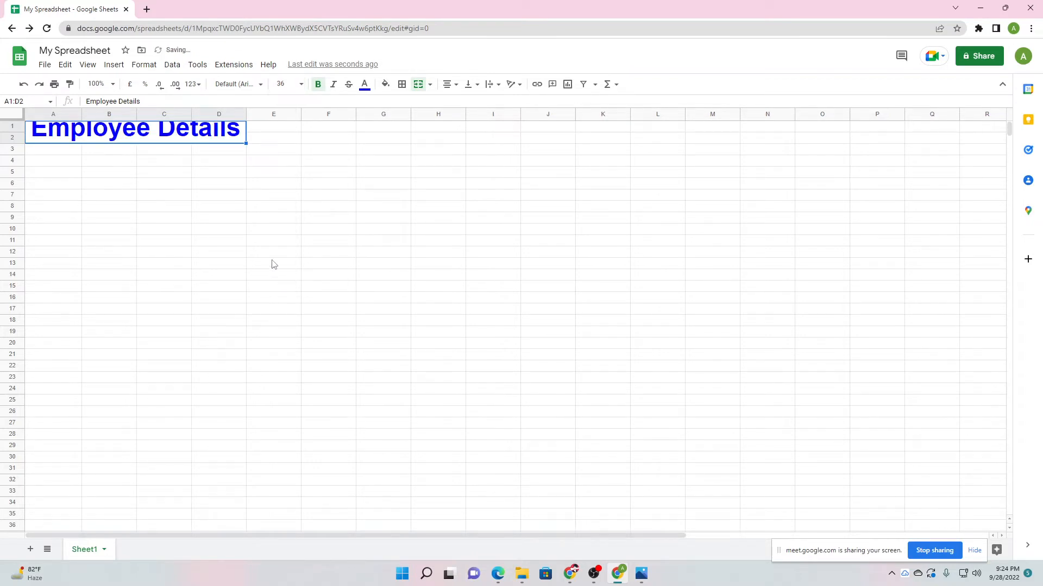
left_click(299, 85)
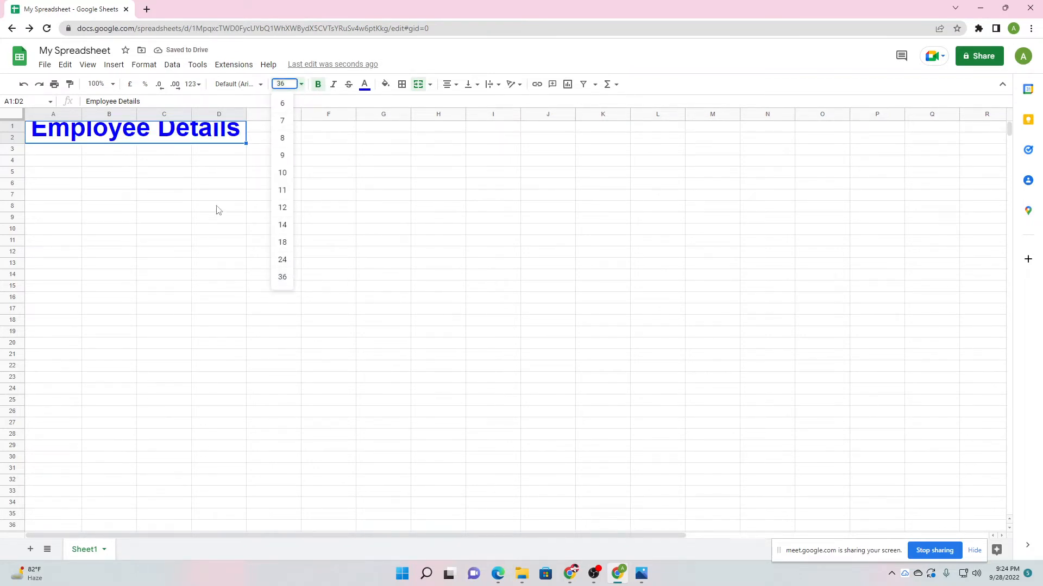
left_click(282, 261)
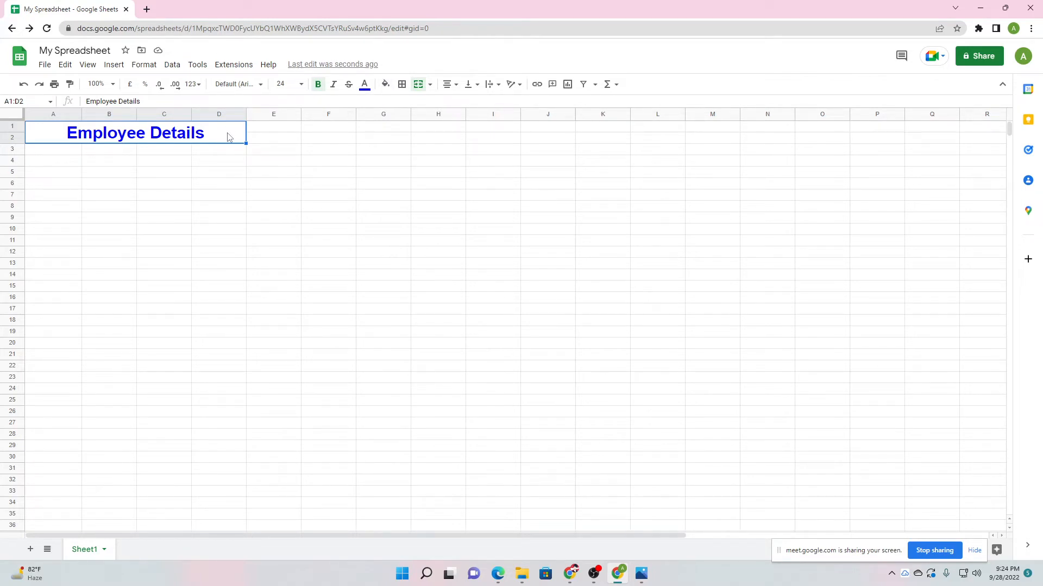
Give the merged title cell a yellow background fill.
left_click(385, 84)
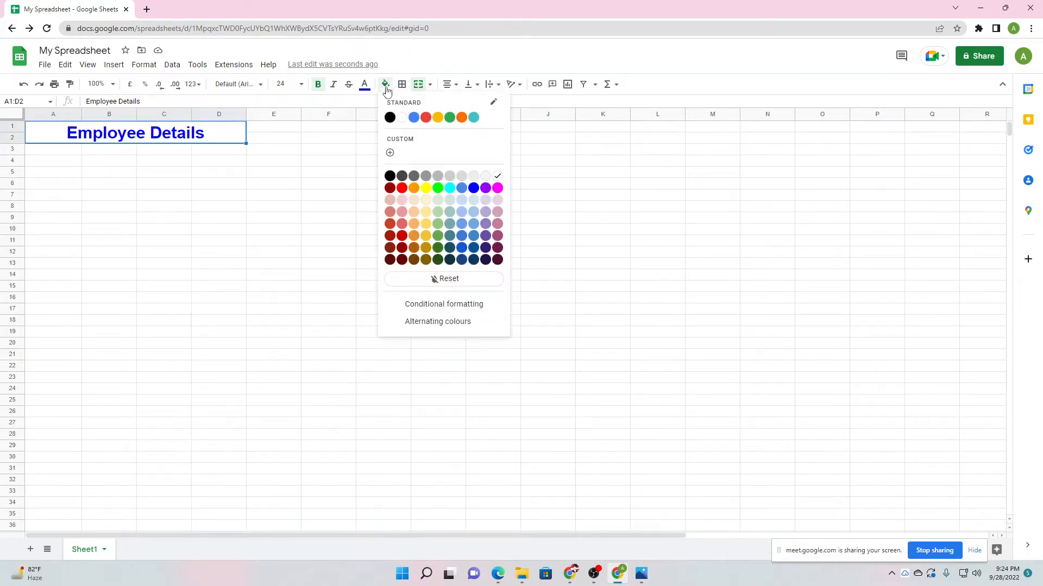
left_click(426, 188)
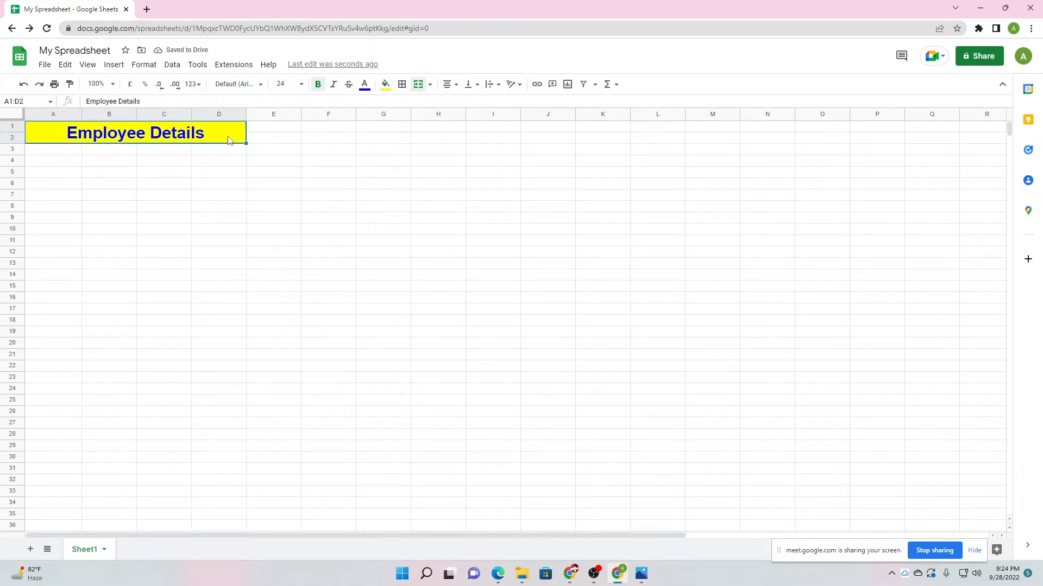
left_click(239, 161)
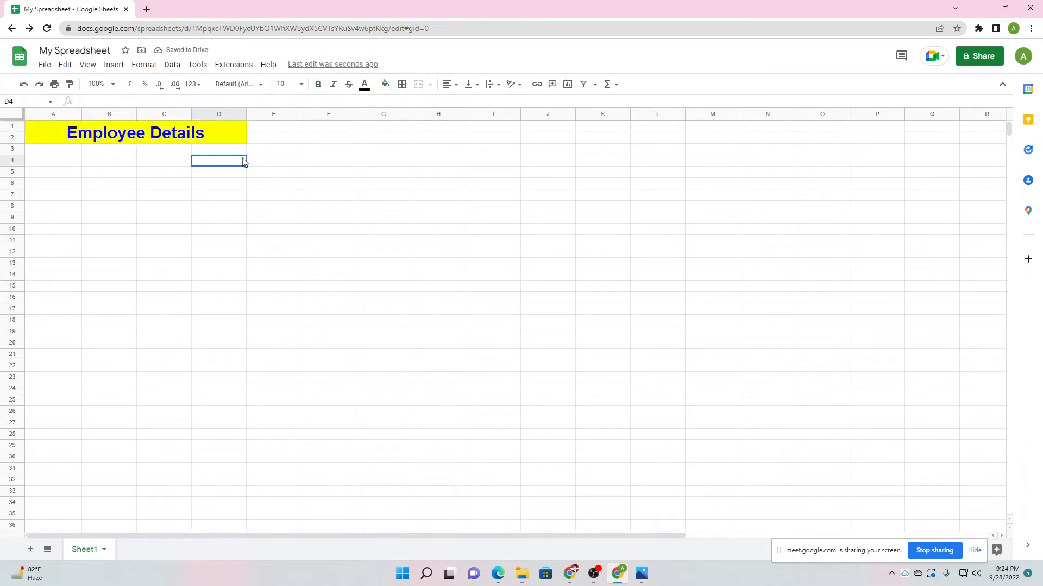
left_click(235, 133)
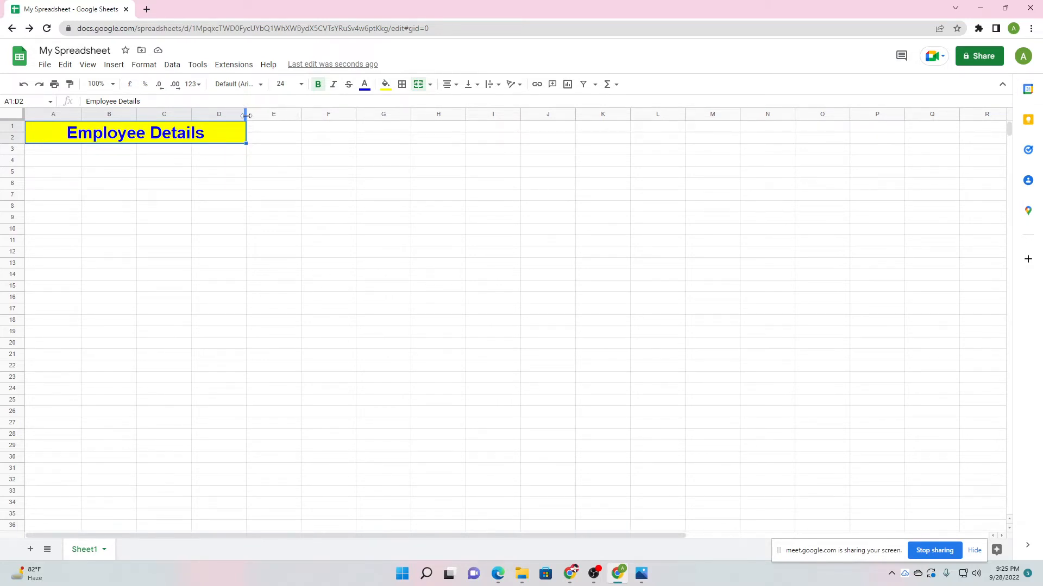
Drag columns A, B, C and D wider and fine-tune each width so the yellow banner spans further.
left_click_drag(246, 116, 302, 115)
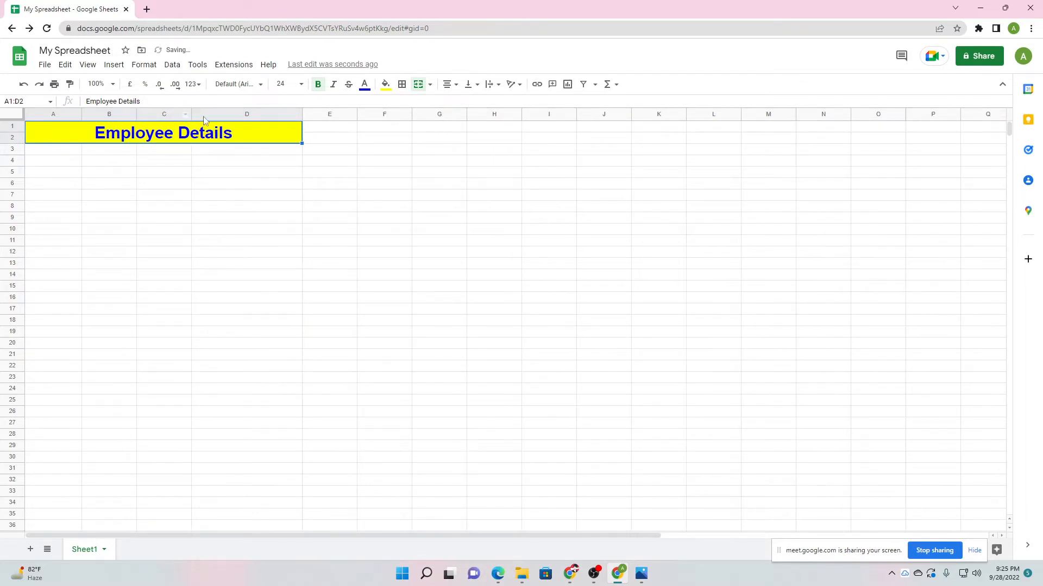
left_click_drag(190, 114, 228, 114)
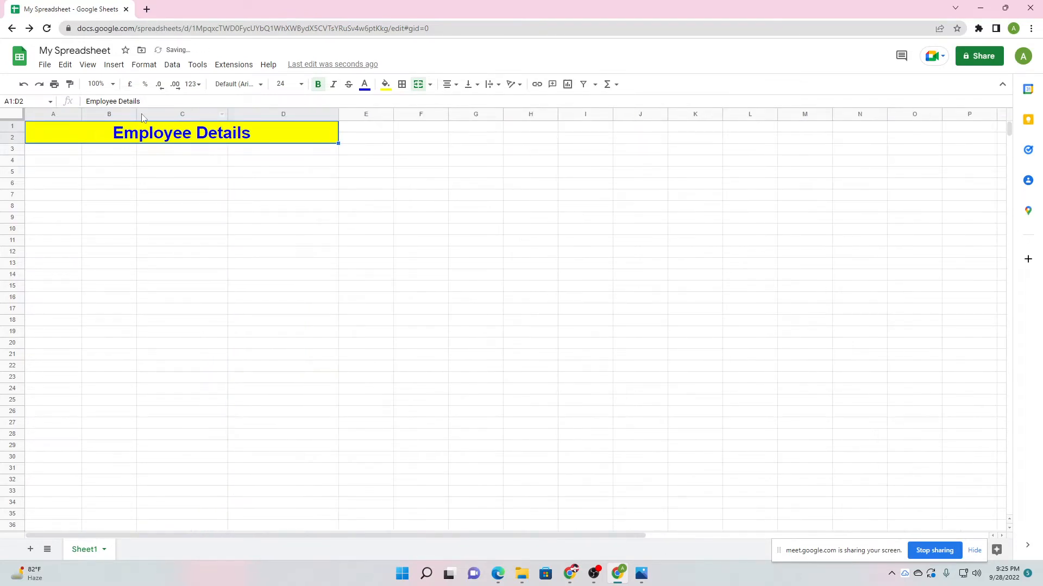
left_click_drag(134, 113, 163, 114)
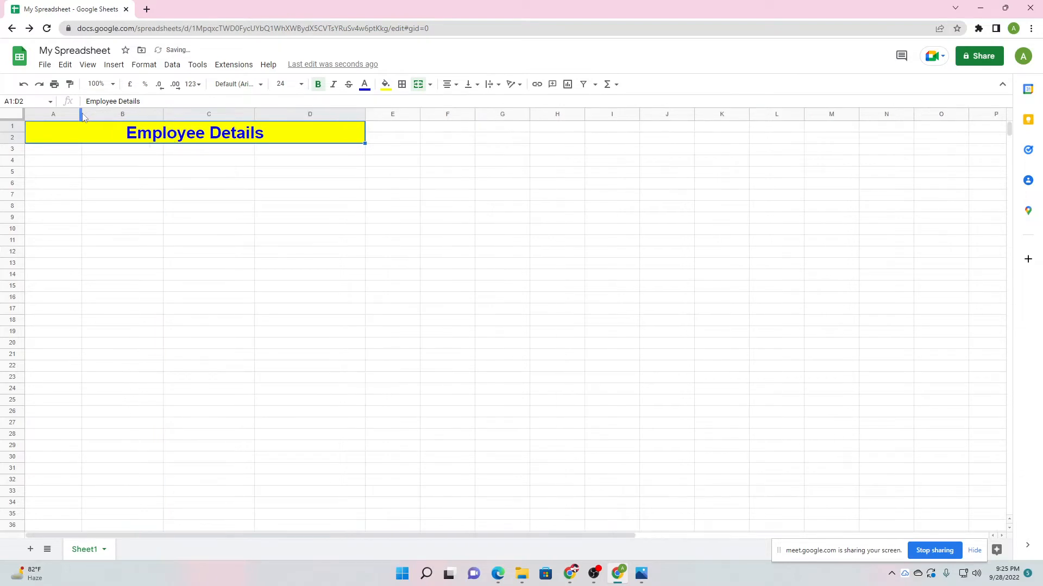
left_click_drag(80, 113, 102, 114)
left_click_drag(183, 114, 192, 115)
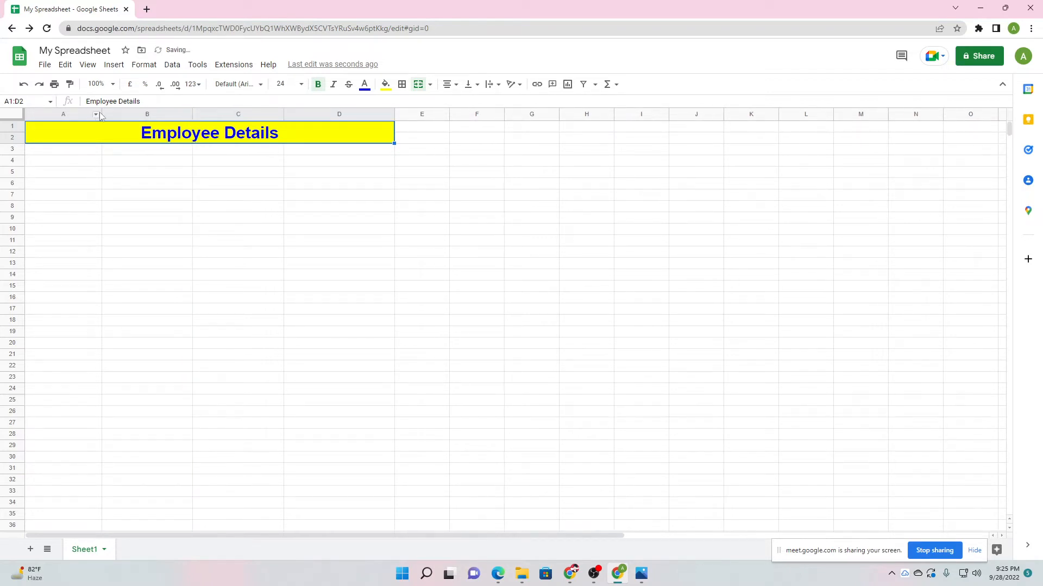
left_click_drag(101, 113, 112, 114)
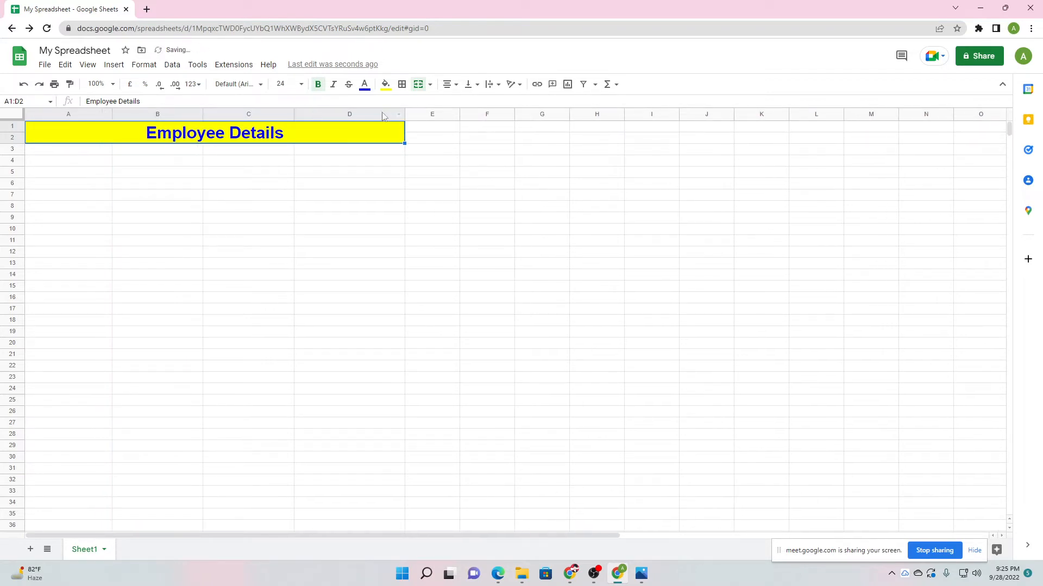
left_click_drag(404, 114, 416, 114)
left_click_drag(293, 114, 310, 114)
left_click_drag(203, 114, 210, 113)
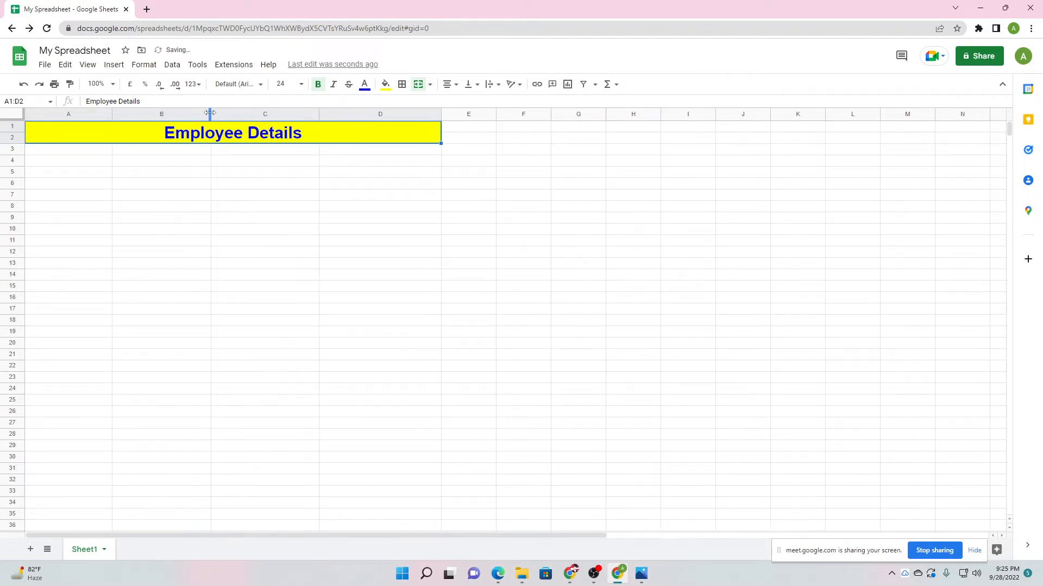
left_click(201, 242)
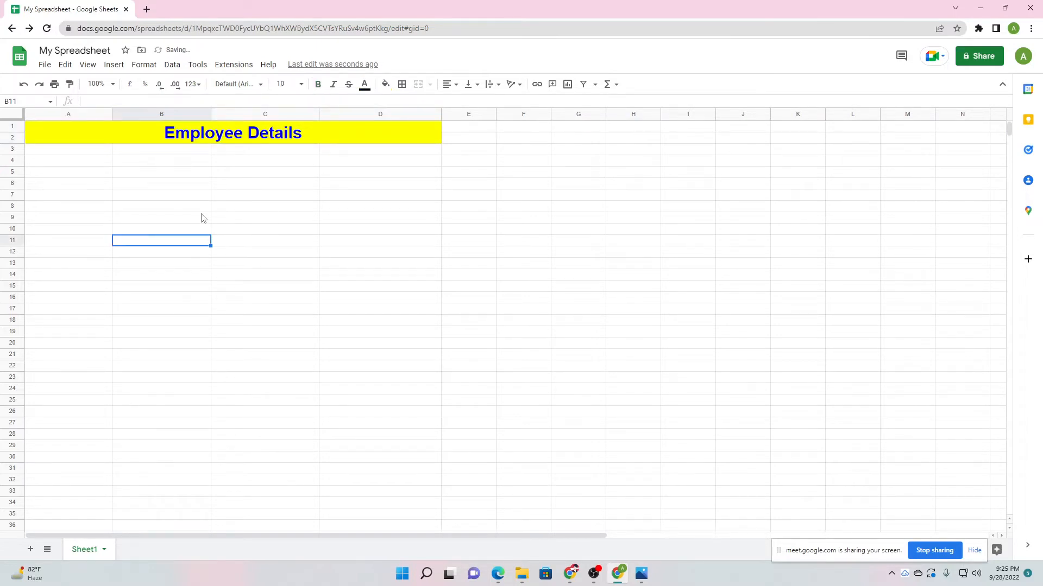
left_click(349, 213)
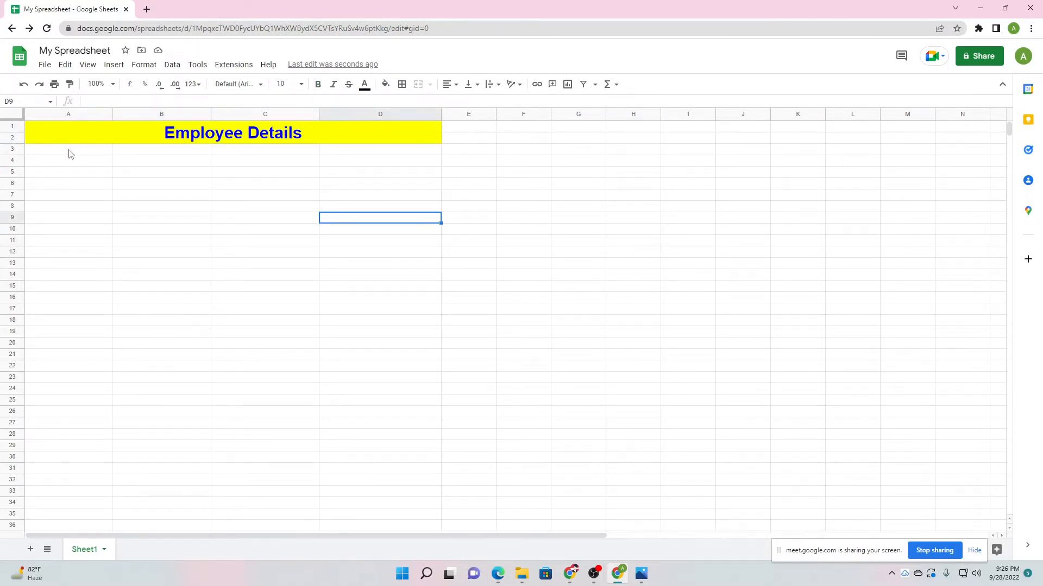
left_click_drag(72, 154, 400, 158)
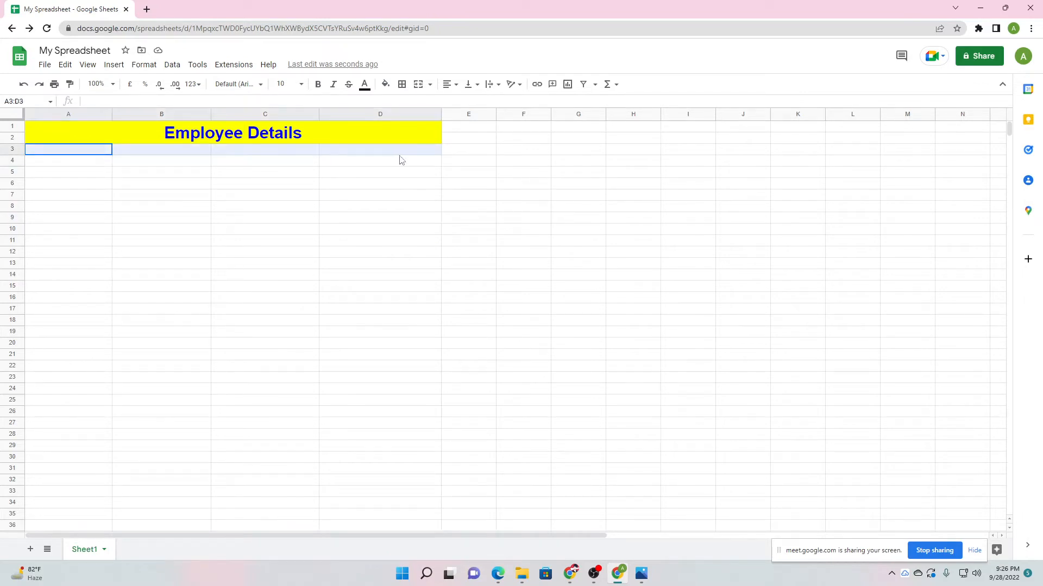
left_click(64, 161)
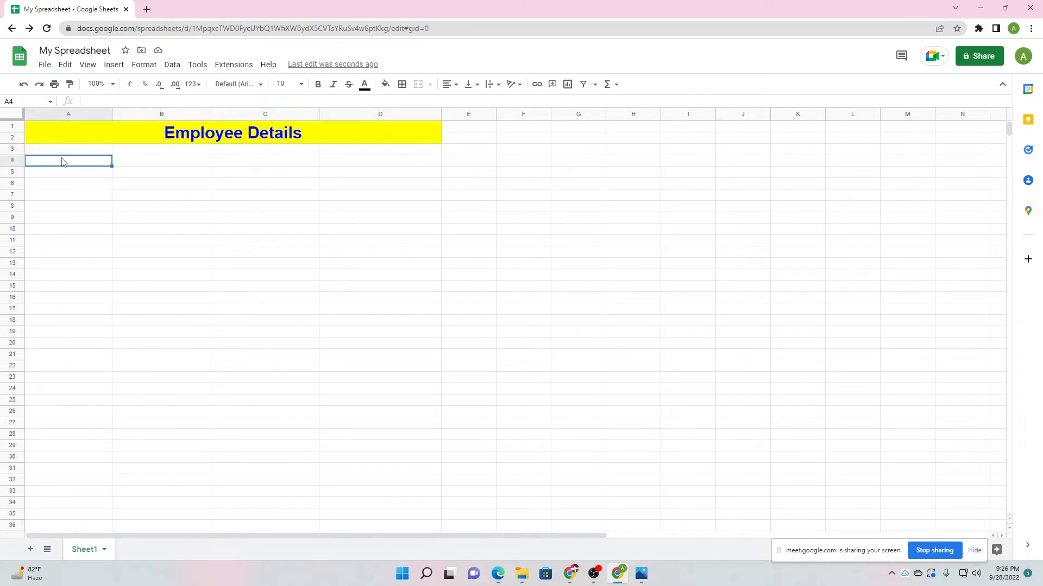
left_click(160, 152)
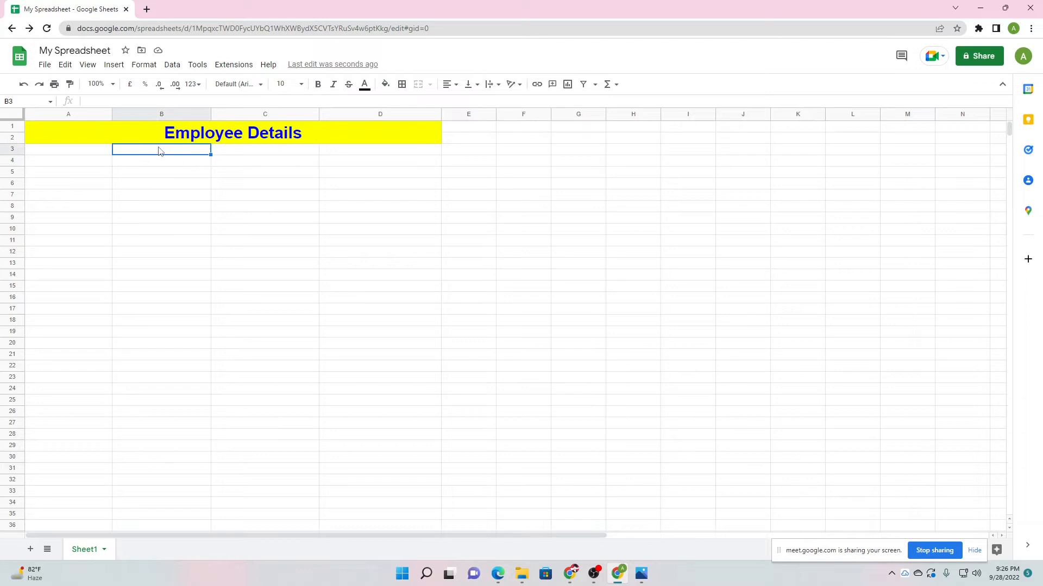
left_click(260, 152)
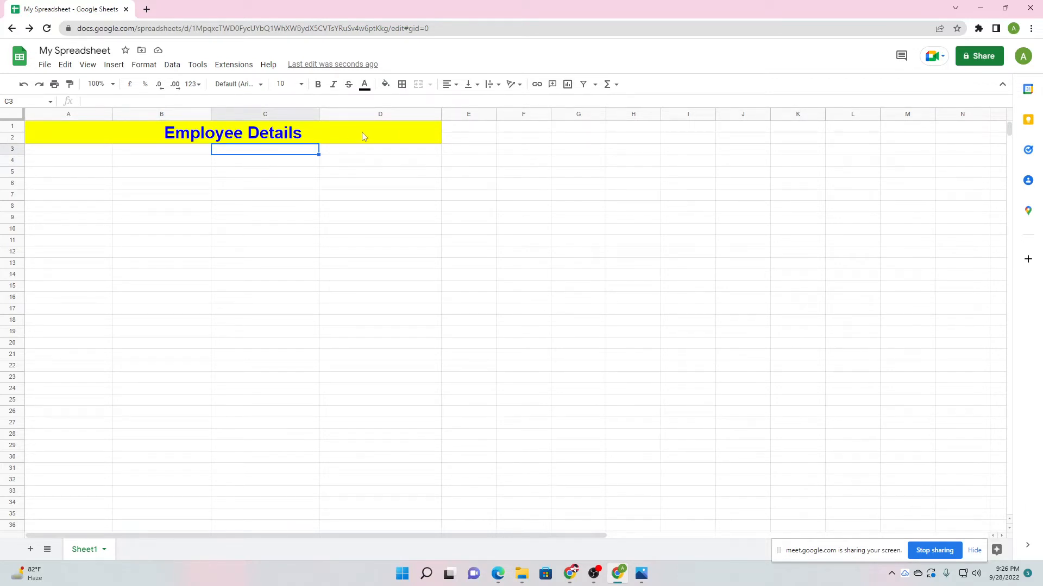
left_click(363, 148)
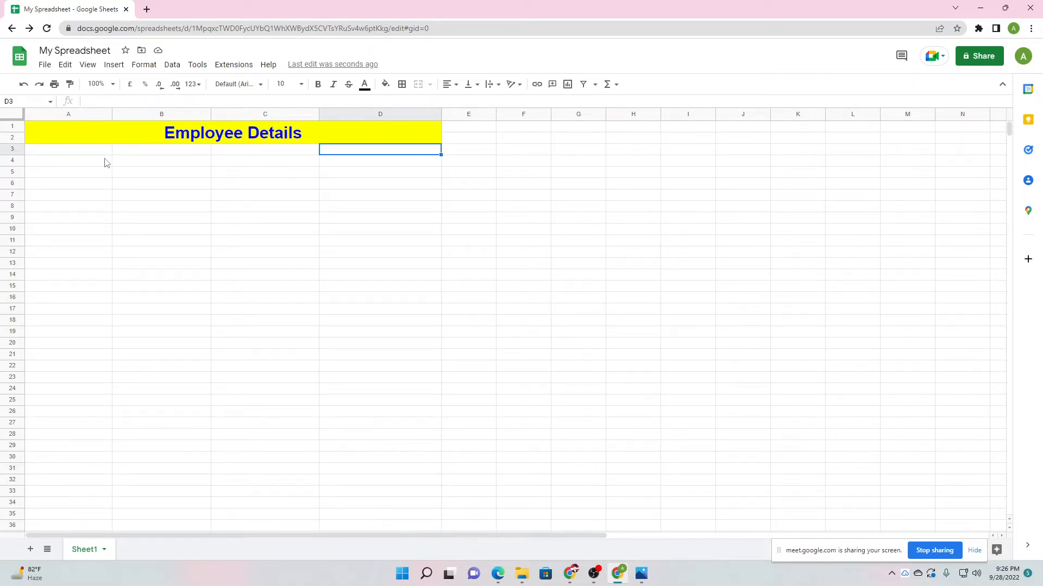
left_click(411, 135)
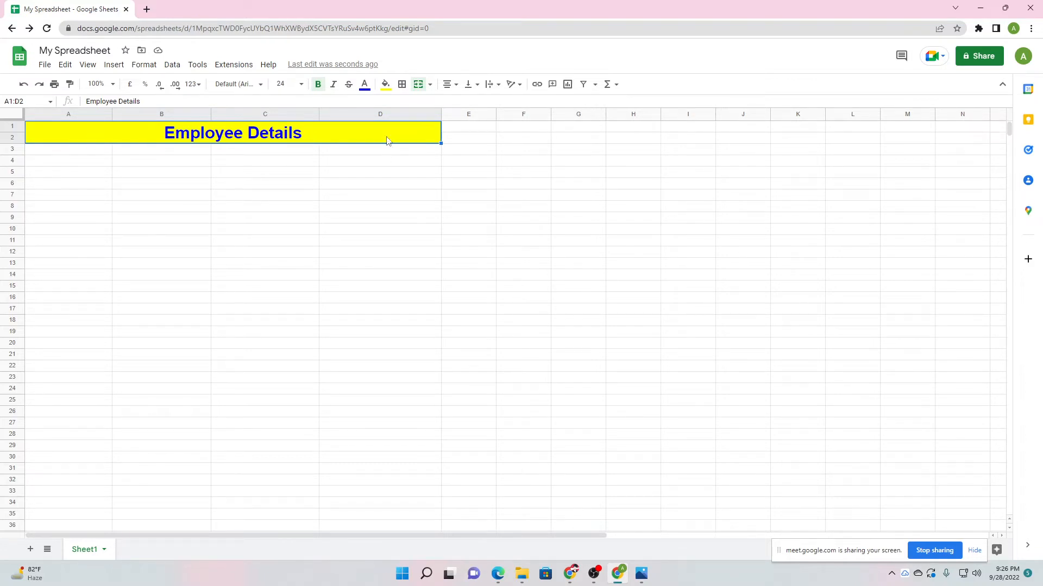
left_click(76, 154)
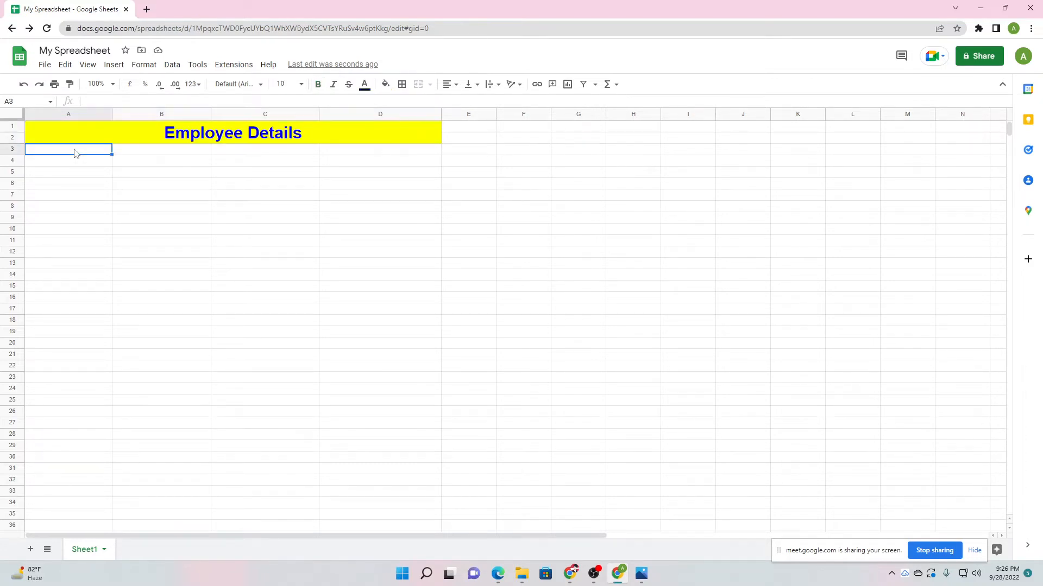
Enter the headers Name, Date of Joing, Salary and Department in A3:D3.
type("Name")
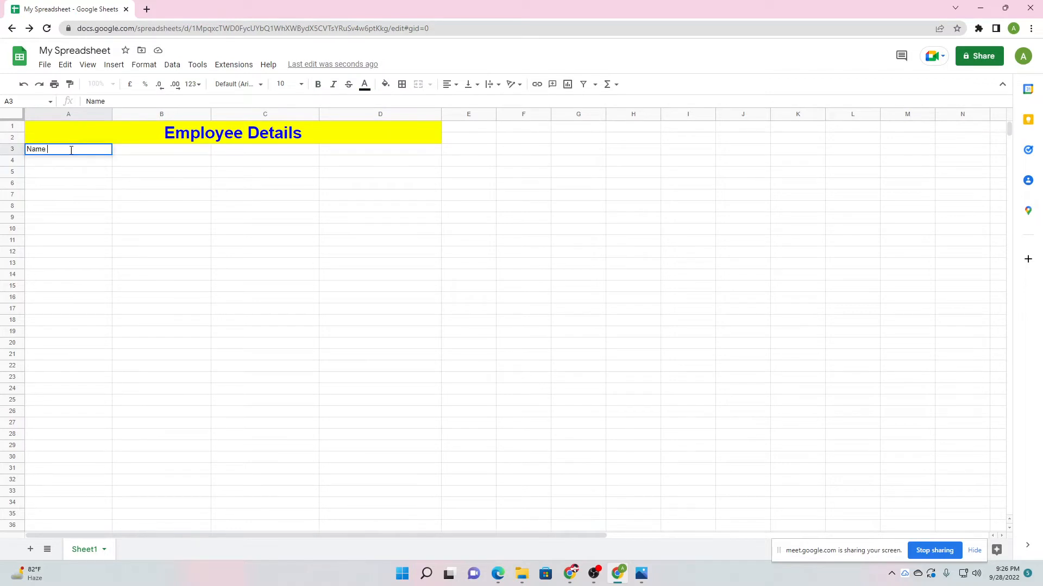
left_click(130, 152)
type("J")
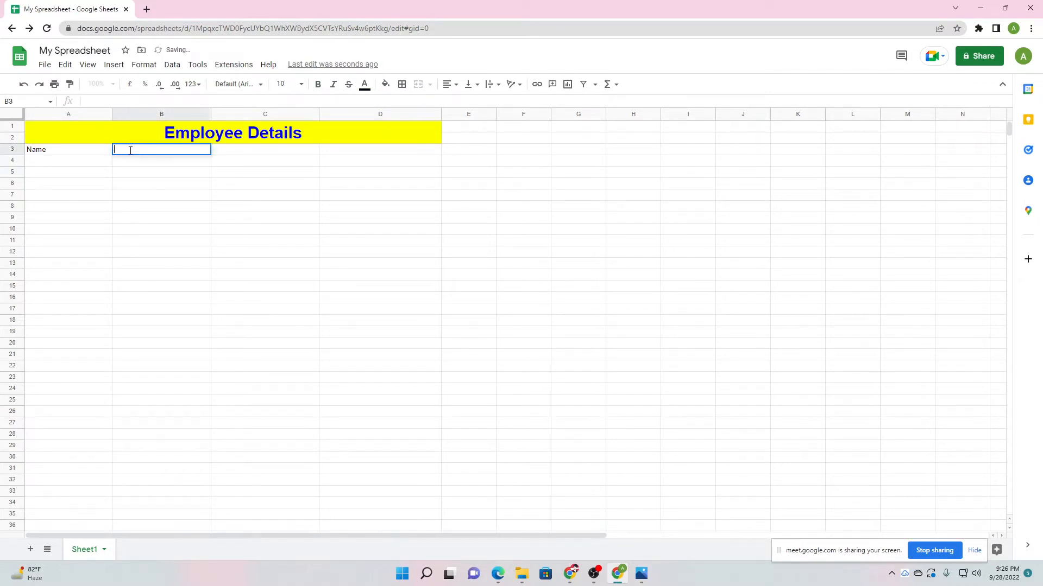
type("DOJ")
left_click(256, 152)
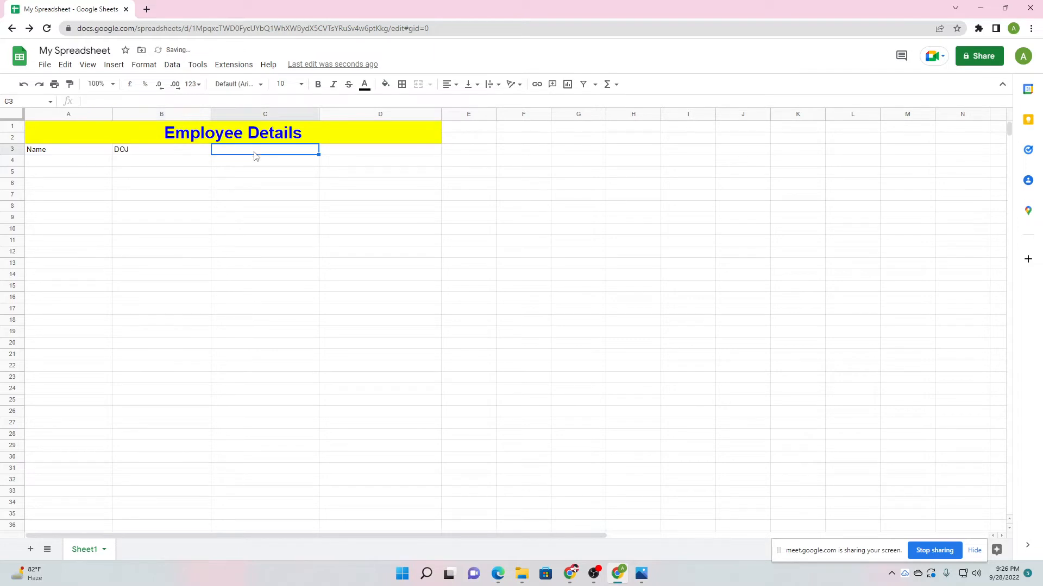
left_click(135, 151)
type("Da")
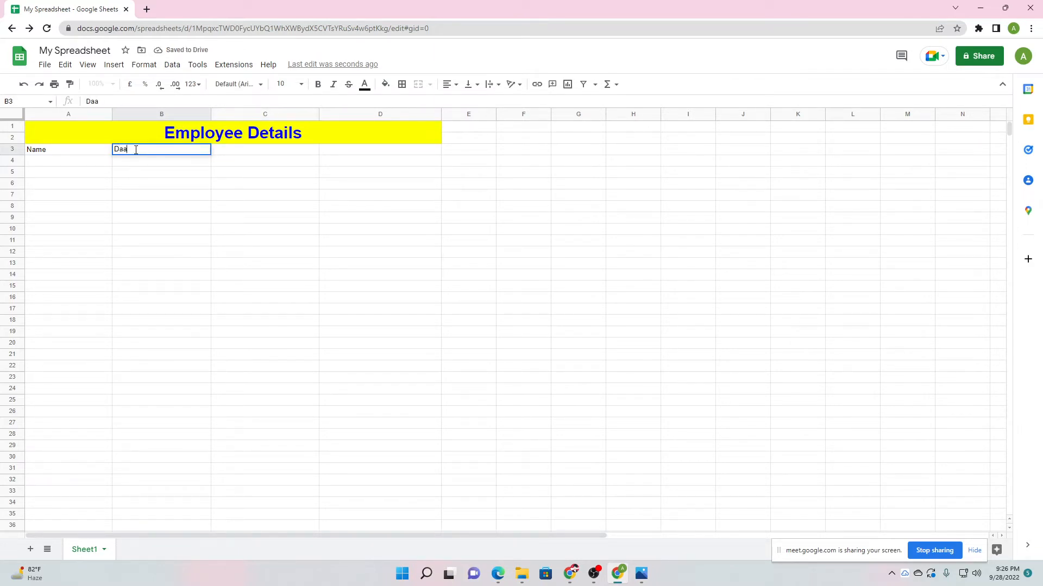
type("te of Joing")
left_click(246, 151)
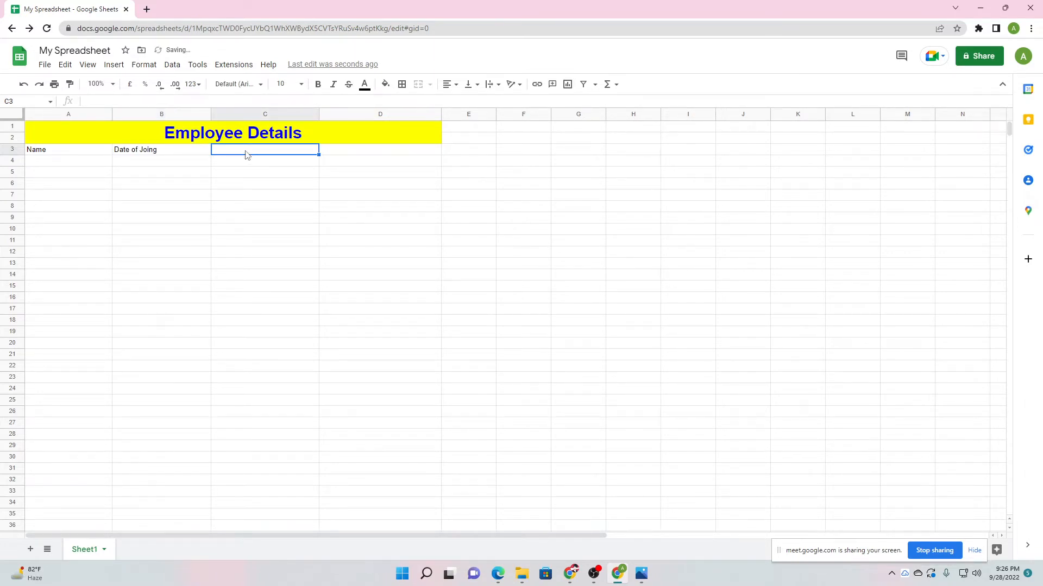
type("Salary")
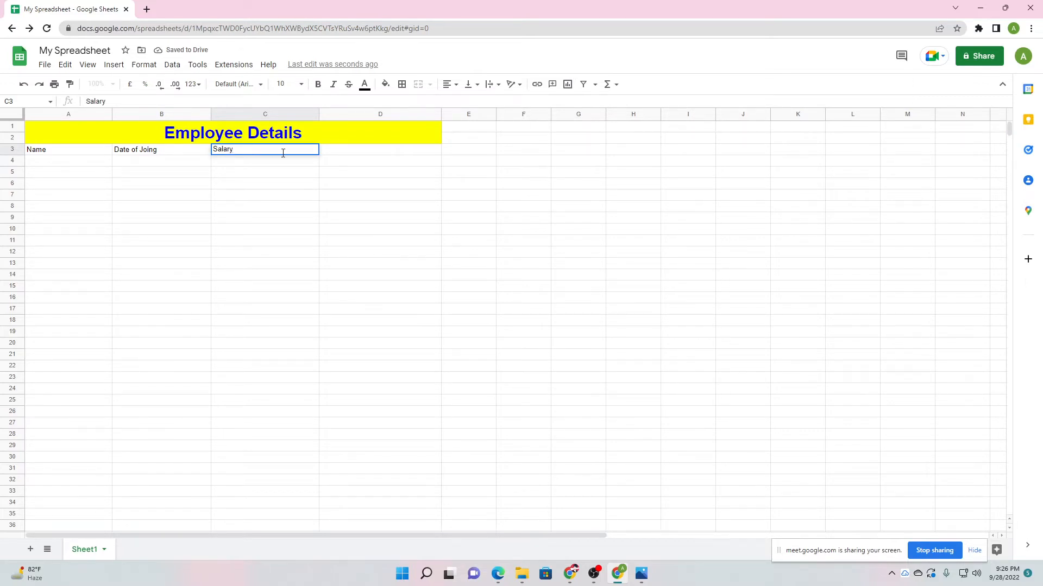
left_click(351, 151)
type("D")
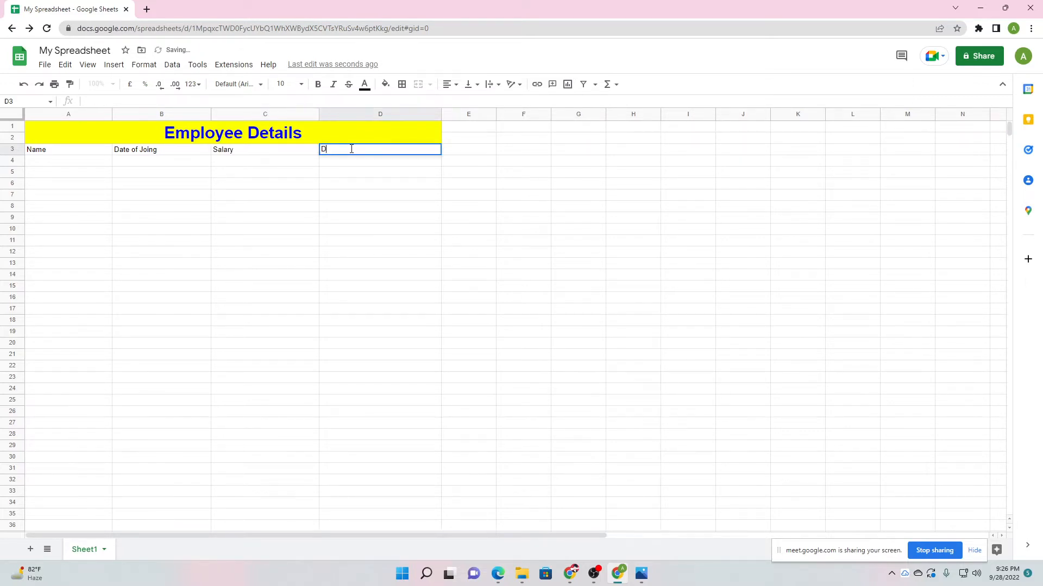
type("epartment")
left_click(348, 183)
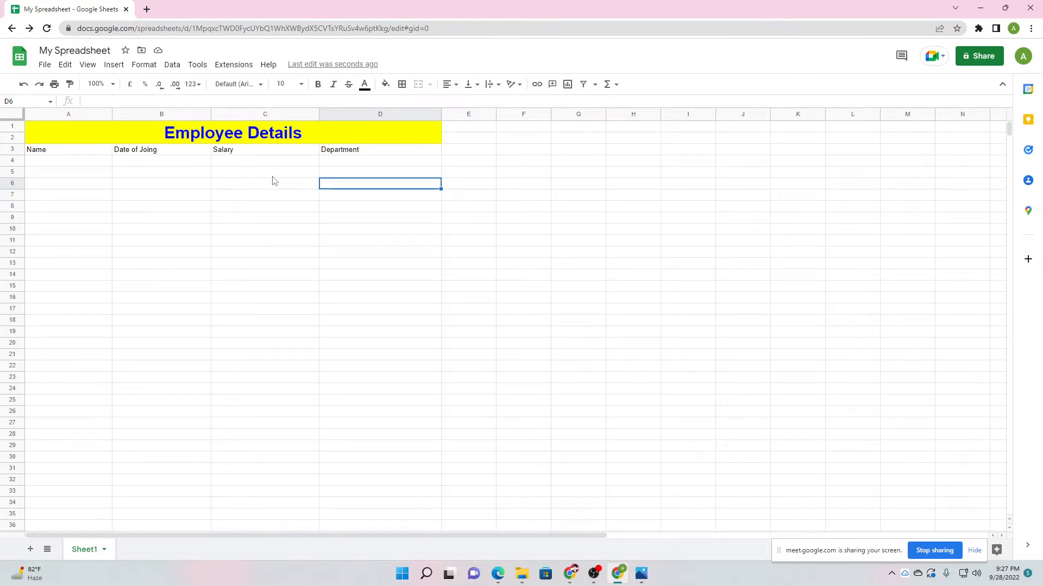
Add the Phone, Email and Address headers in E3:G3.
left_click(480, 152)
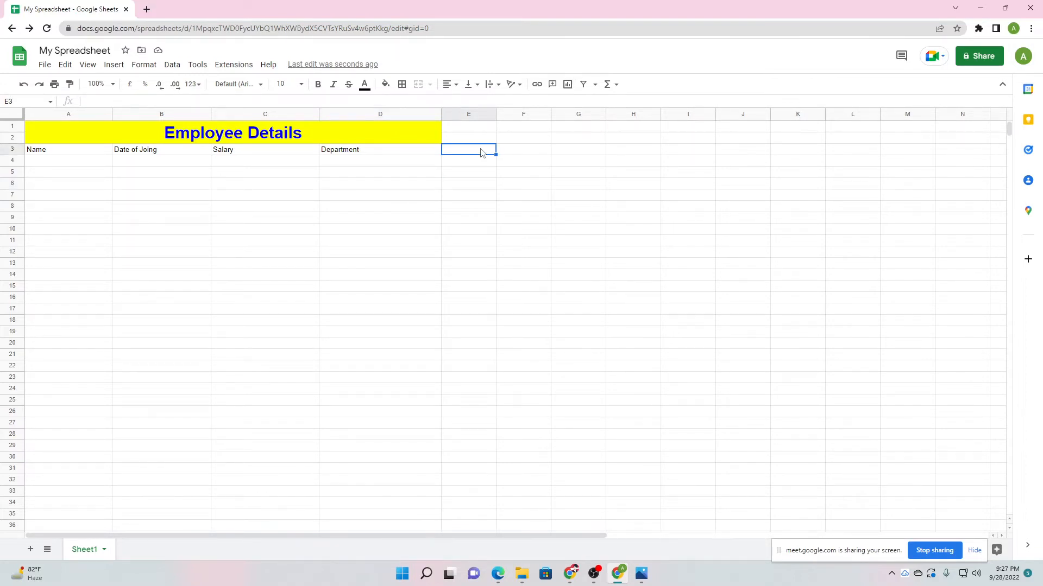
type("Phone")
left_click(514, 150)
type("Email")
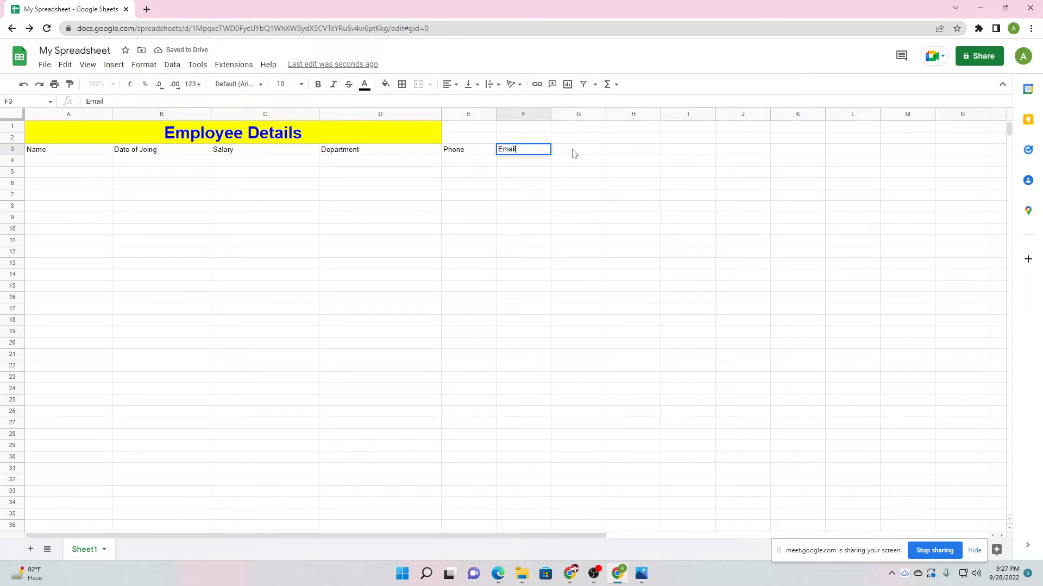
left_click(573, 152)
type("Address")
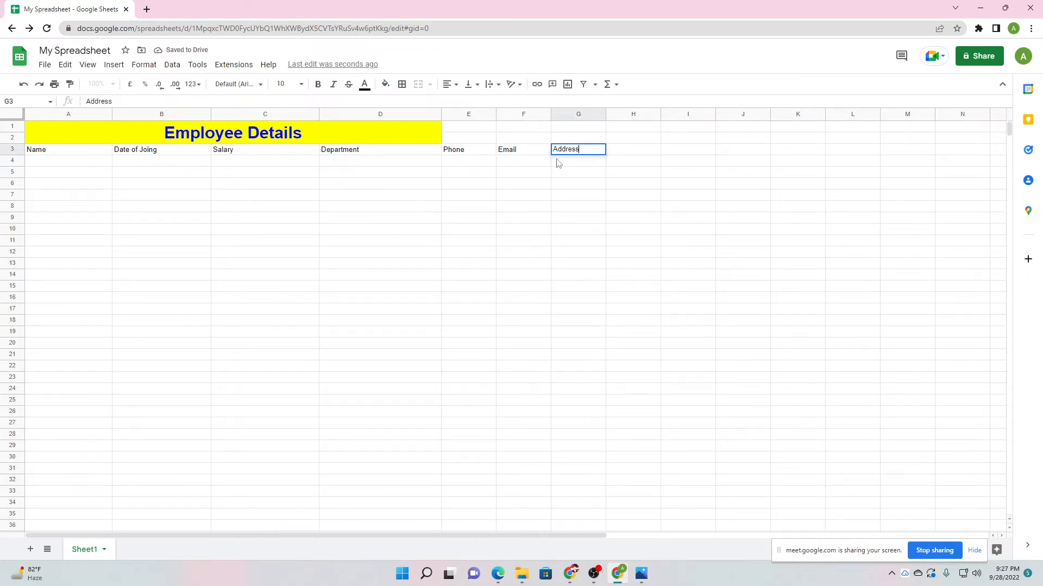
left_click(555, 186)
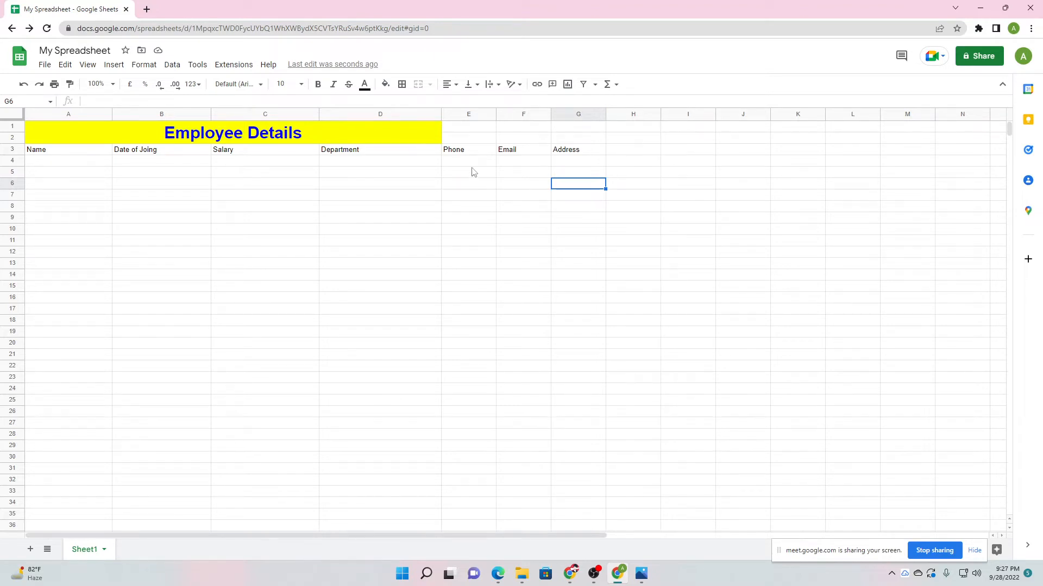
Merge the title cells A1:G2 using Format > Merge cells > Merge all.
left_click_drag(390, 132, 586, 136)
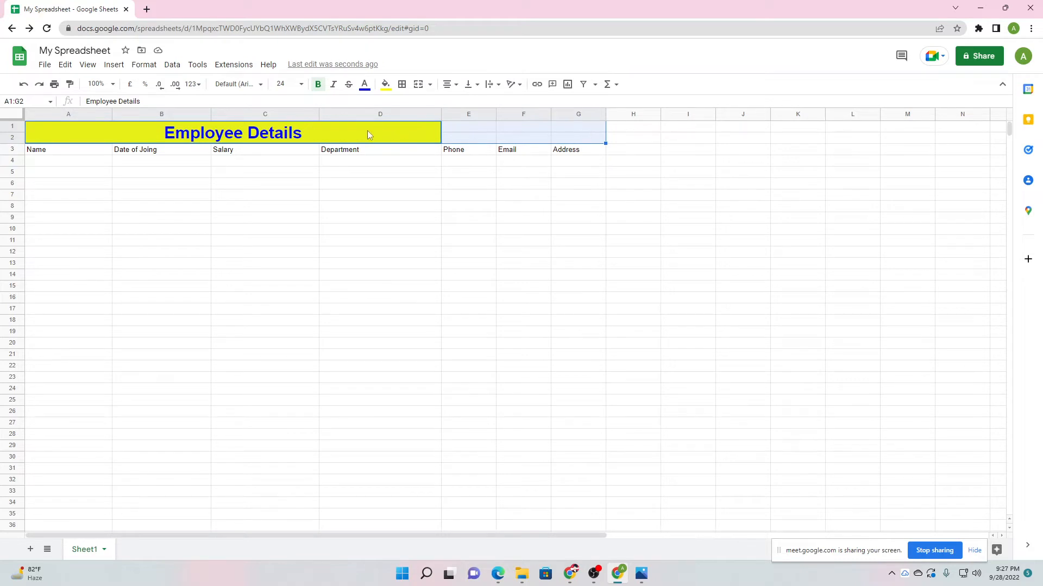
left_click(344, 129)
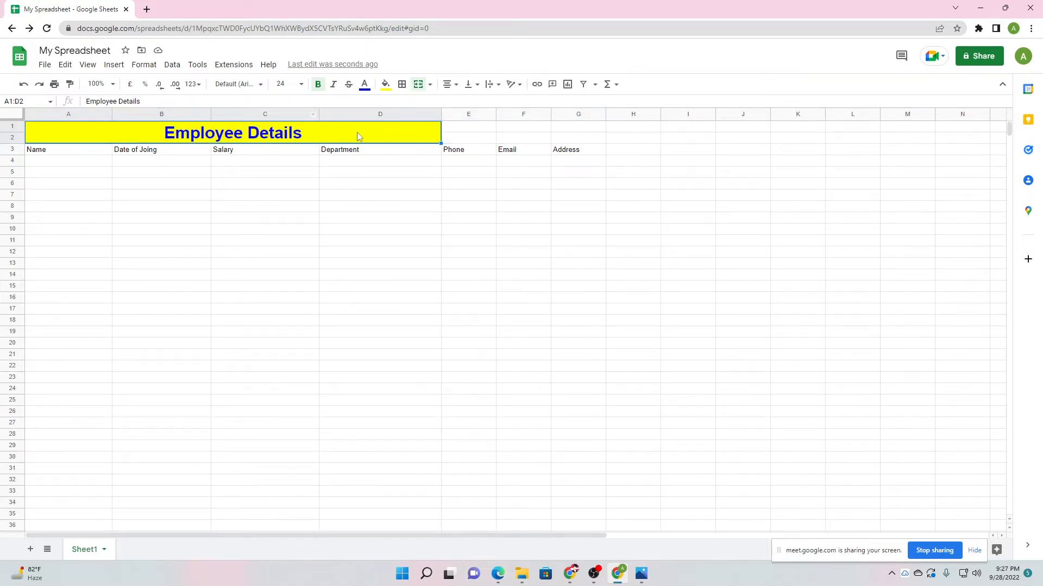
left_click_drag(422, 130, 592, 143)
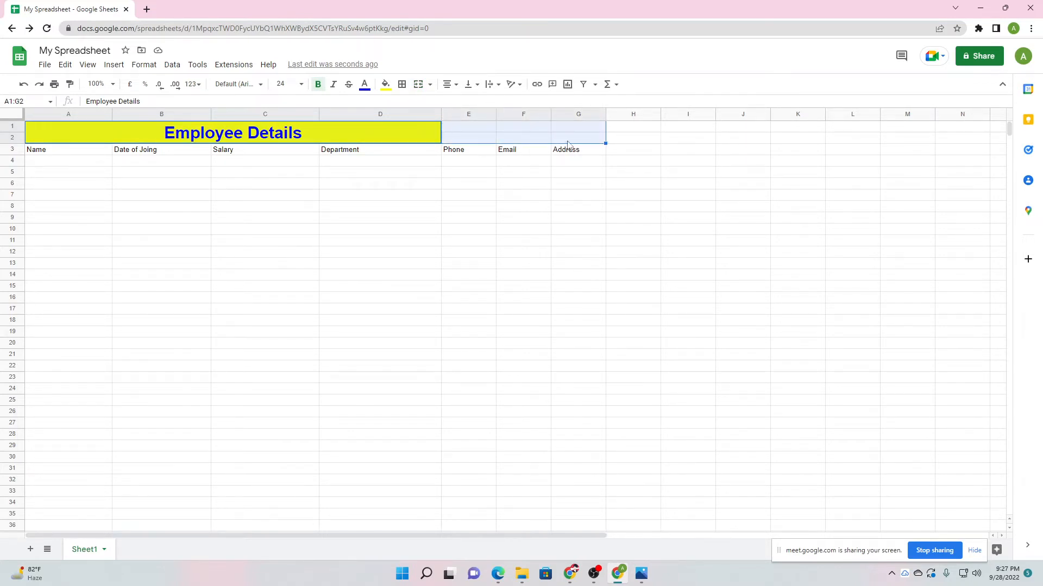
left_click(144, 65)
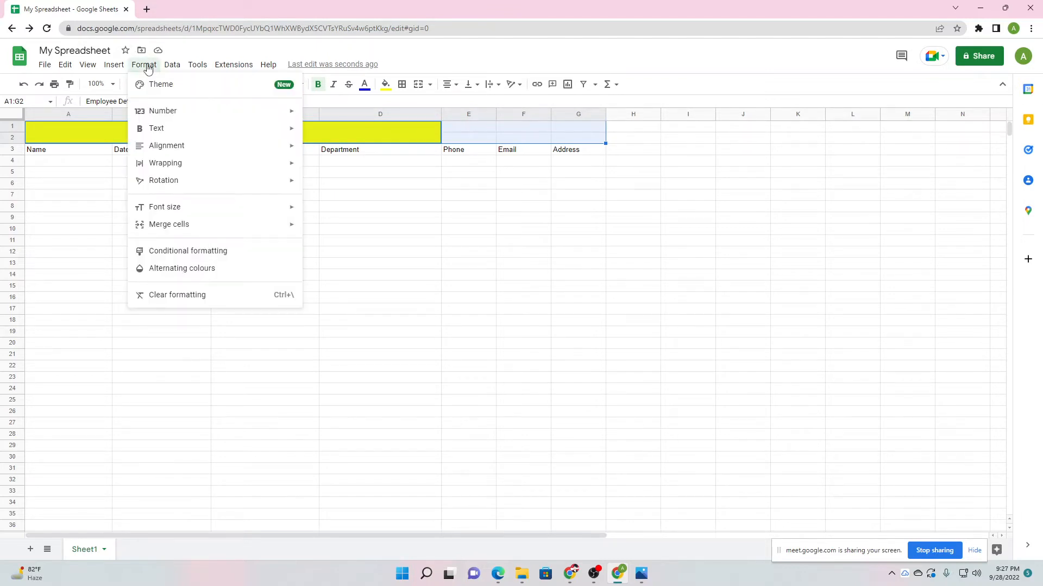
mouse_move(224, 207)
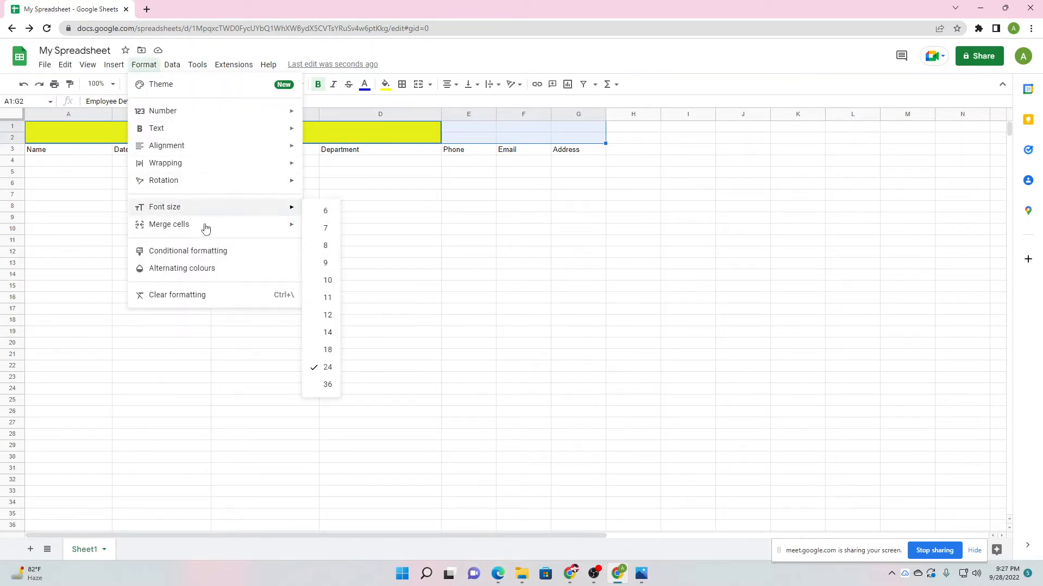
mouse_move(288, 226)
left_click(337, 230)
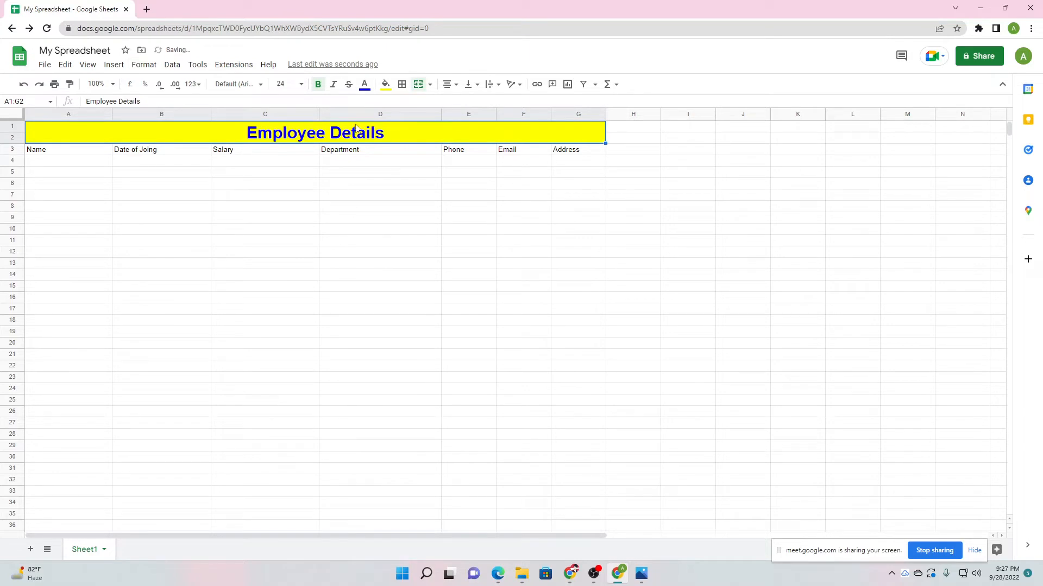
Check the merged title and each header cell from Name to Address.
left_click(350, 210)
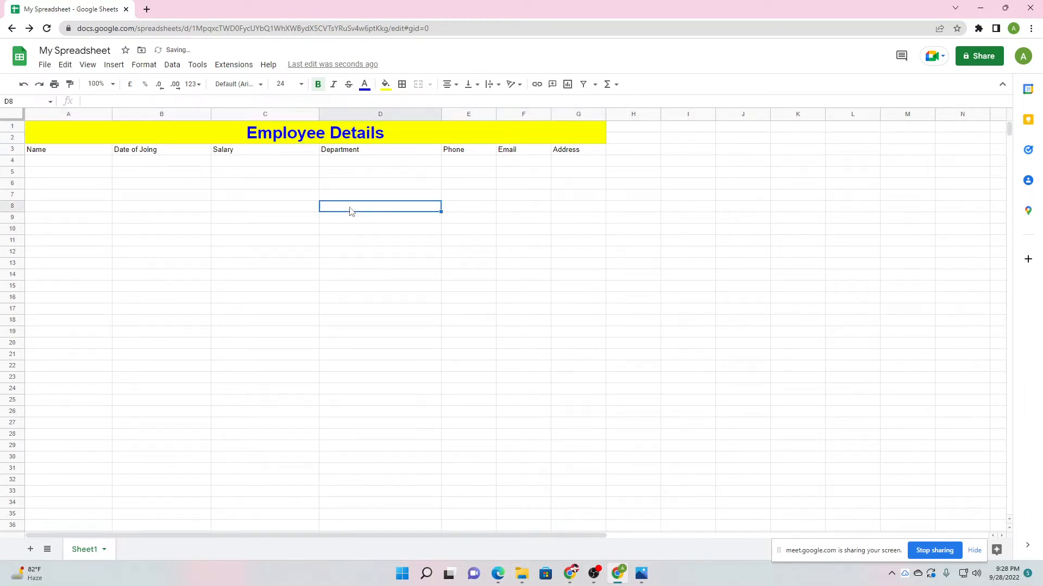
left_click(313, 138)
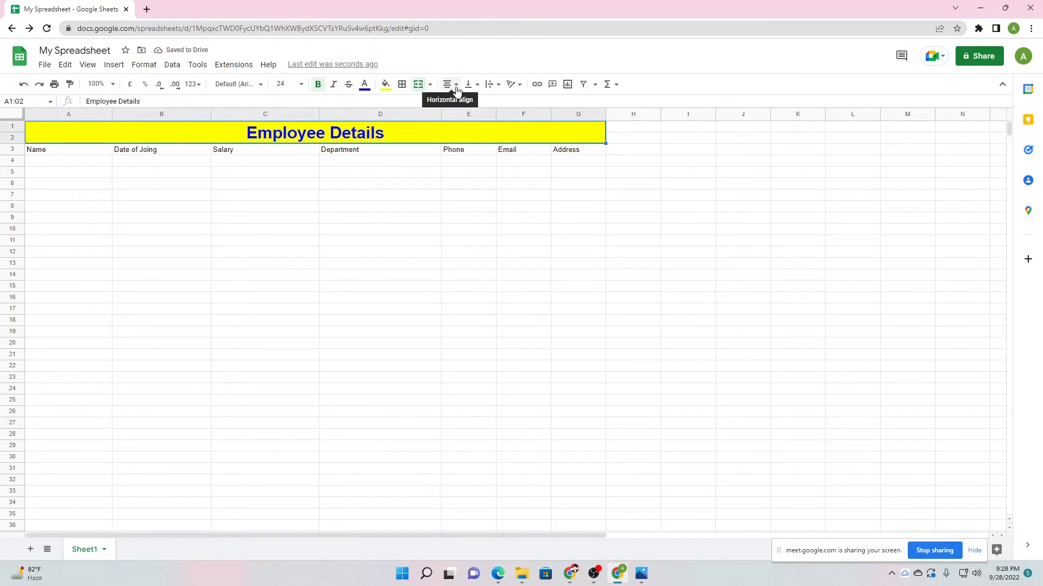
left_click(333, 198)
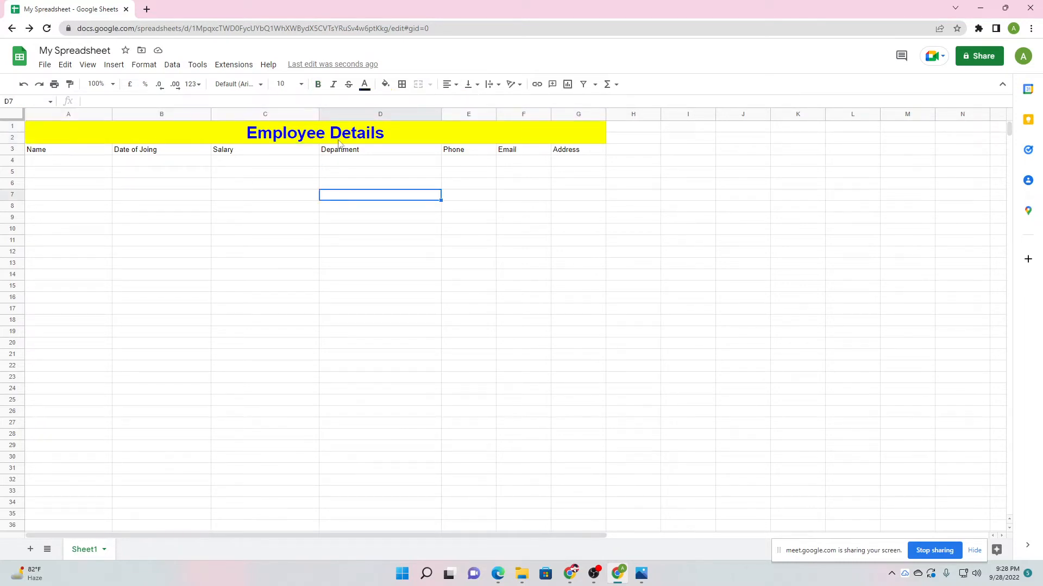
left_click(55, 156)
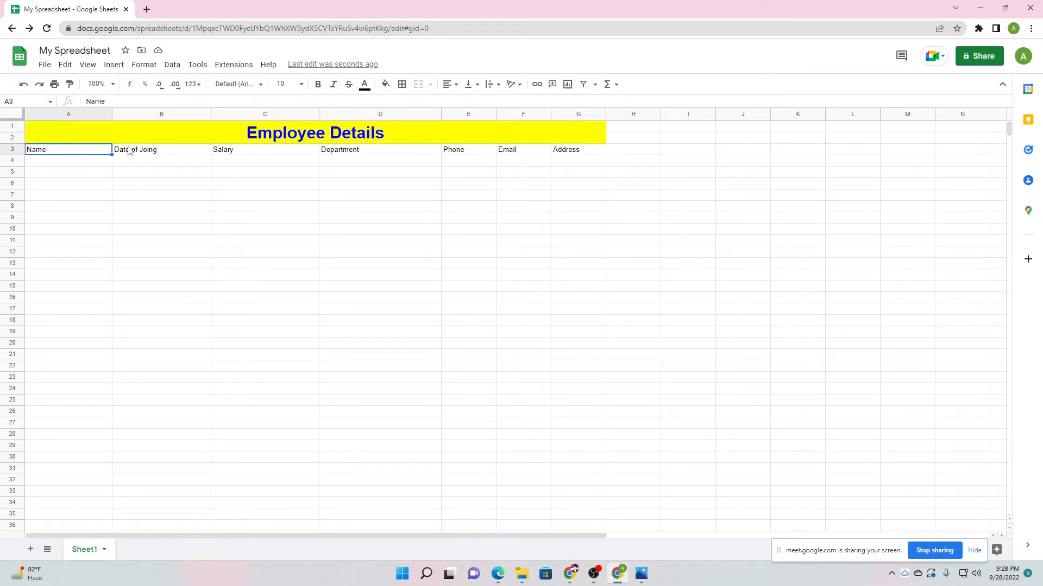
left_click(129, 152)
left_click(241, 157)
left_click(334, 153)
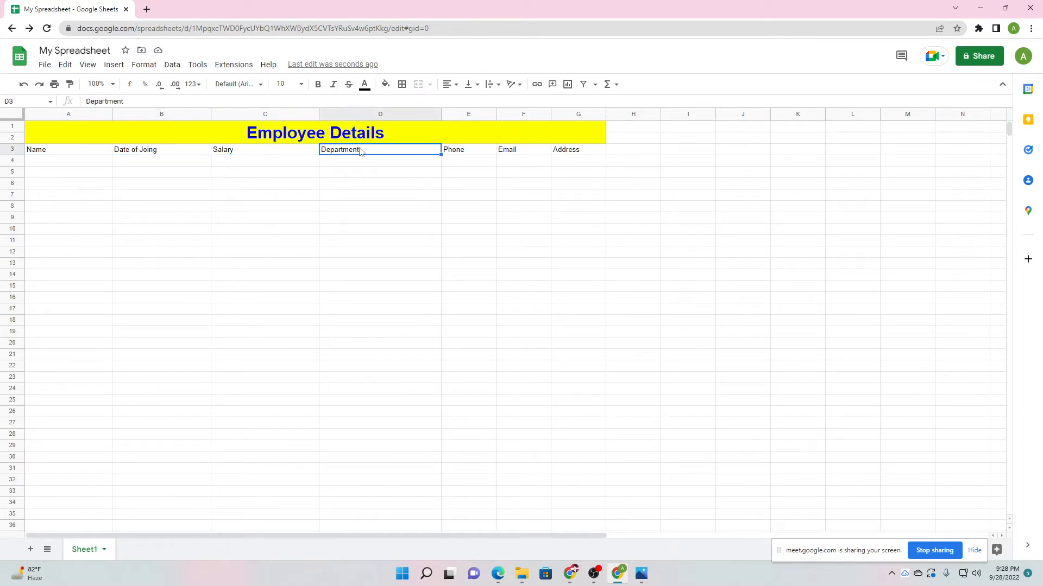
left_click(459, 155)
left_click(530, 154)
left_click(574, 153)
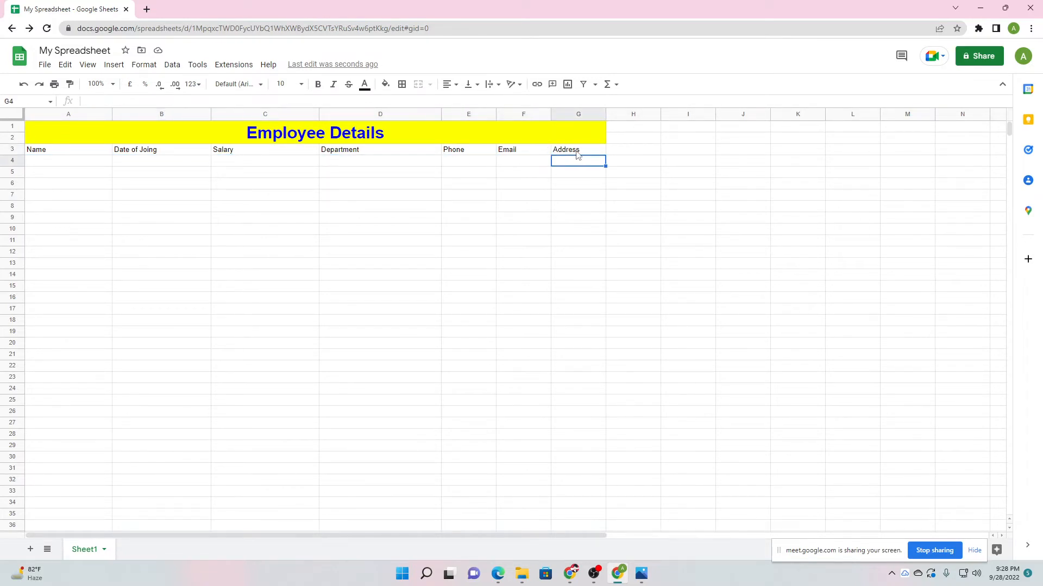
Widen the Phone, Email and Address columns (E, F, G) to give contact details more room.
mouse_move(496, 114)
left_mouse_down()
mouse_move(523, 125)
mouse_move(502, 128)
left_mouse_up()
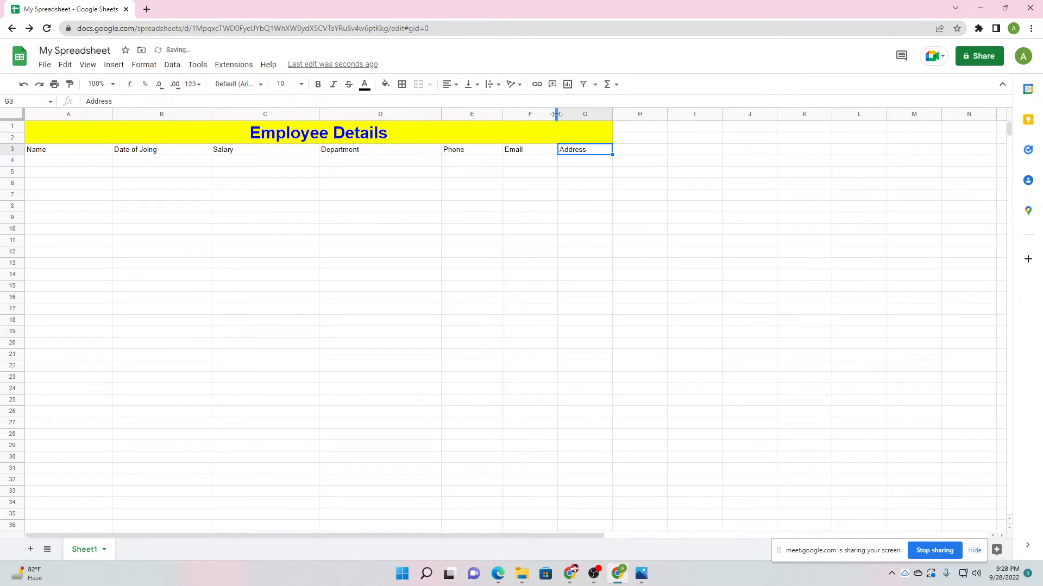
left_click(560, 116)
left_click(495, 205)
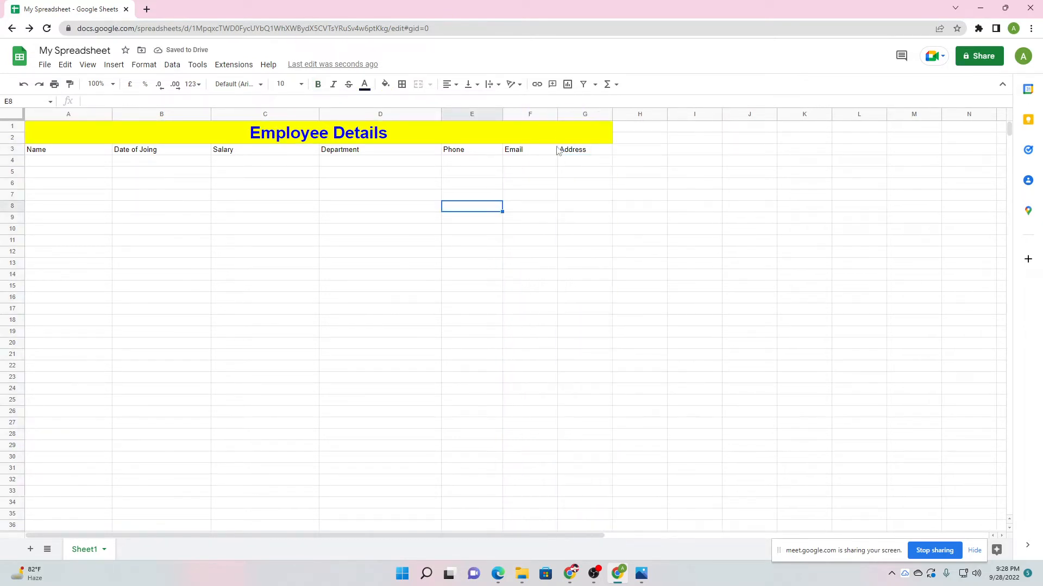
left_click(545, 115)
left_click(471, 183)
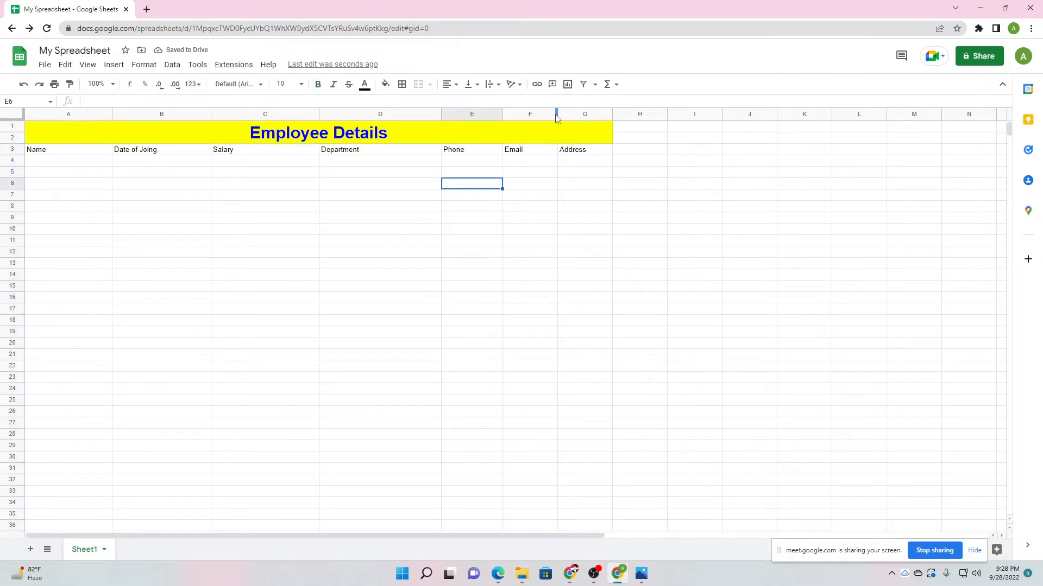
left_click_drag(557, 114, 672, 114)
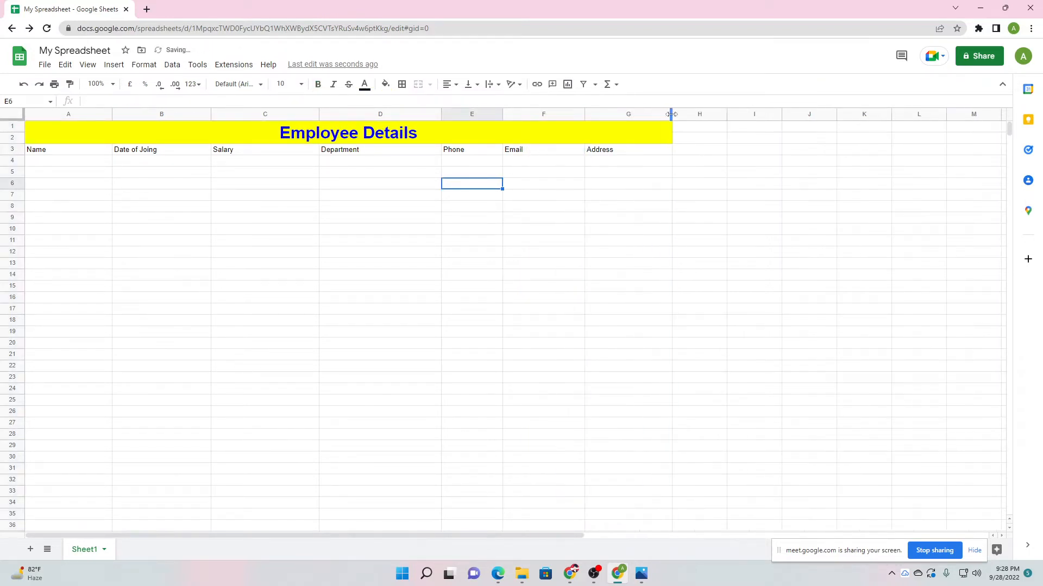
left_click_drag(583, 111, 600, 115)
left_click(397, 293)
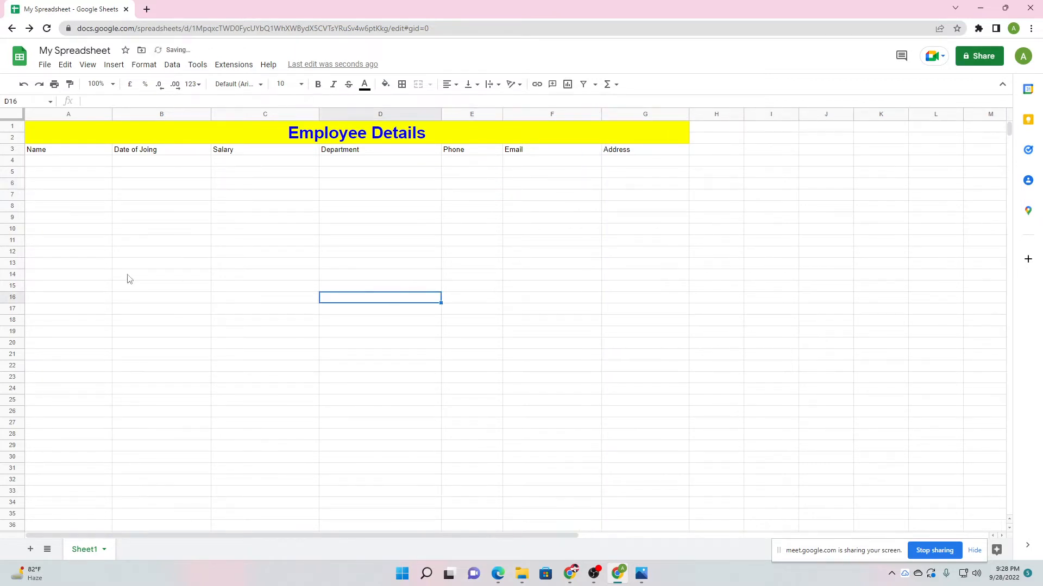
left_click(131, 231)
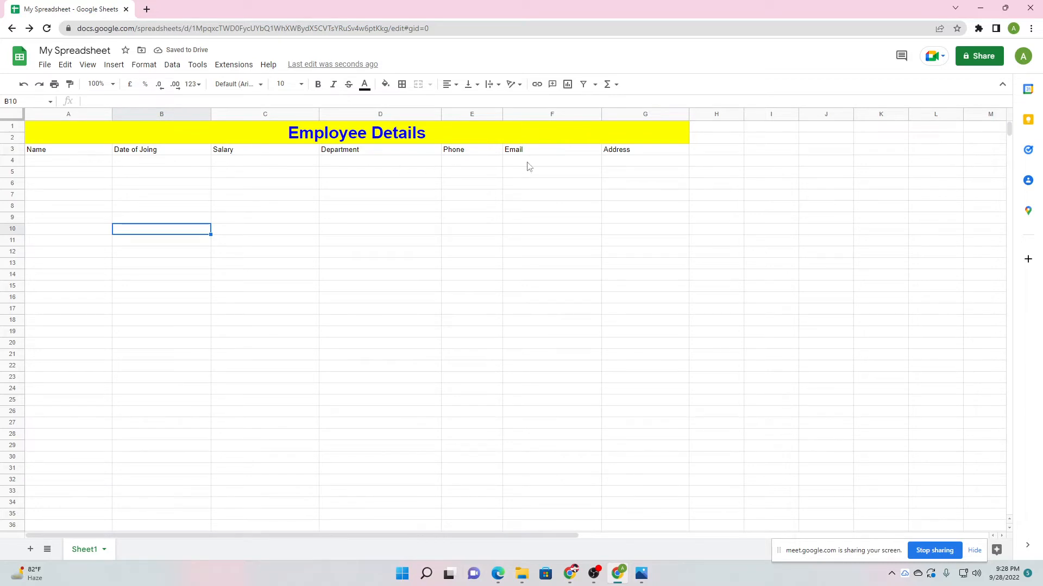
left_click_drag(647, 156, 54, 153)
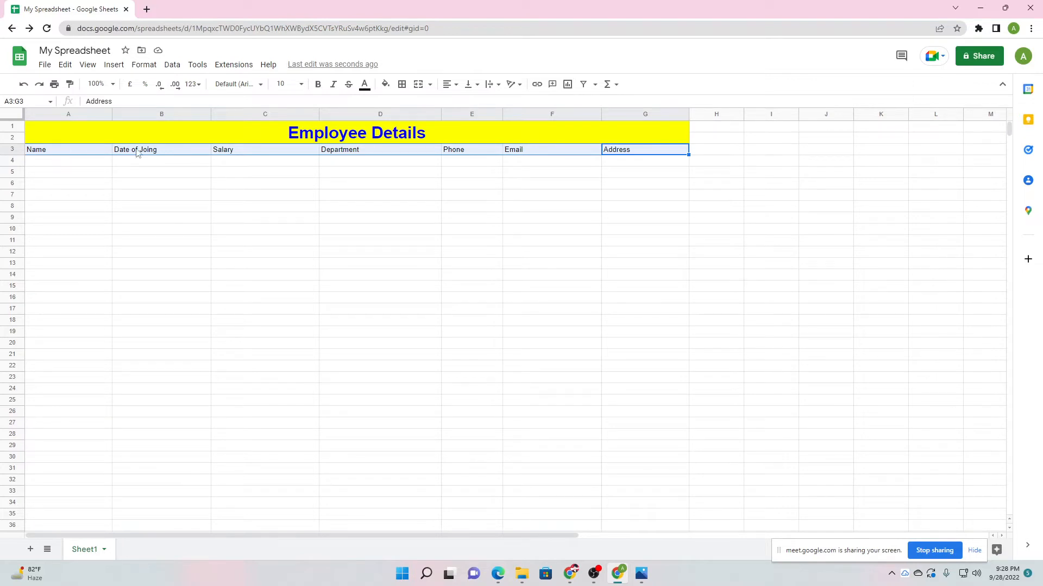
Style header row A3:G3 with a blue fill and bold white text.
left_click(382, 87)
left_click(474, 187)
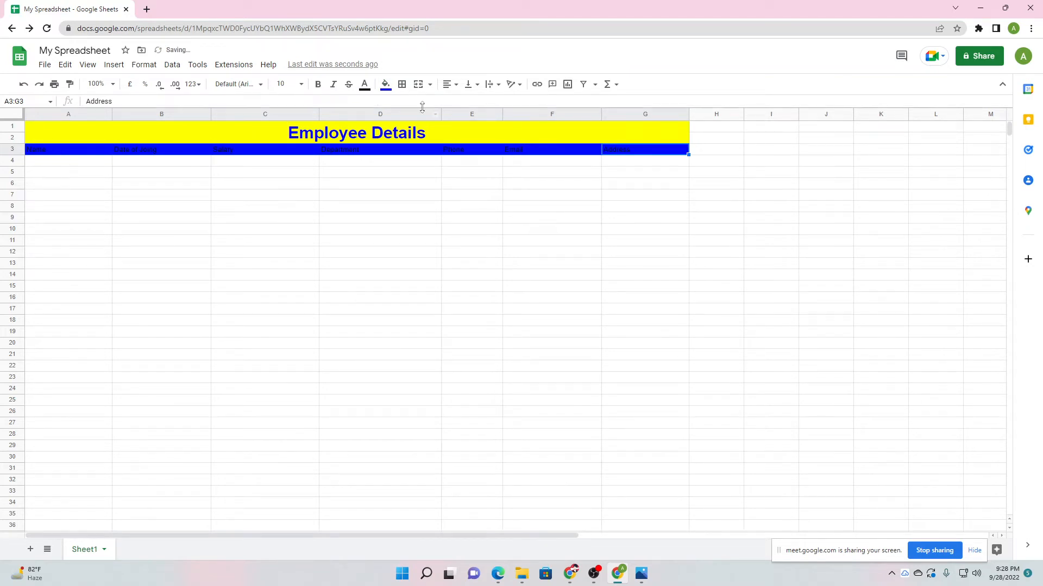
left_click(378, 88)
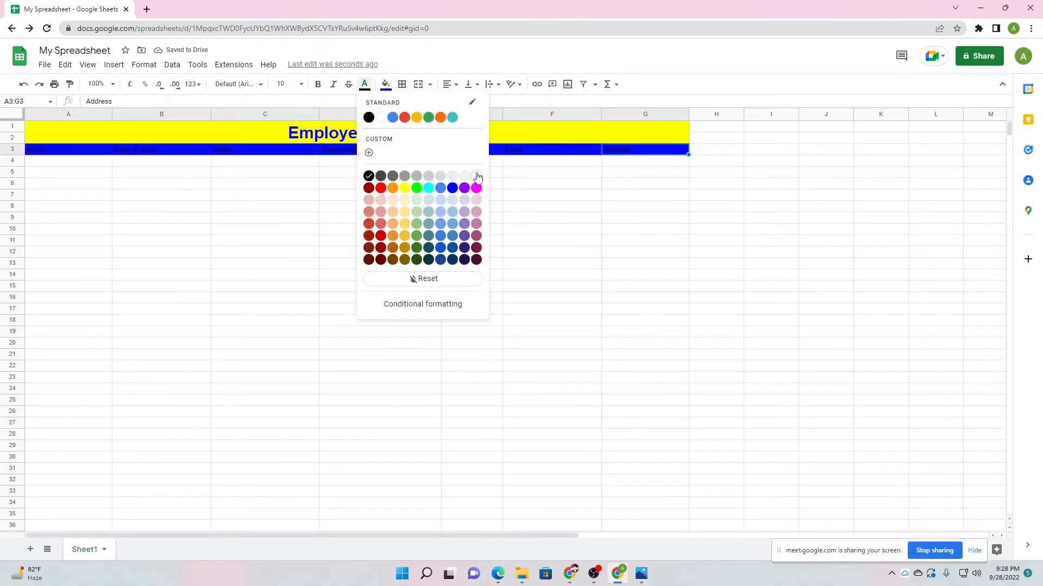
left_click(477, 176)
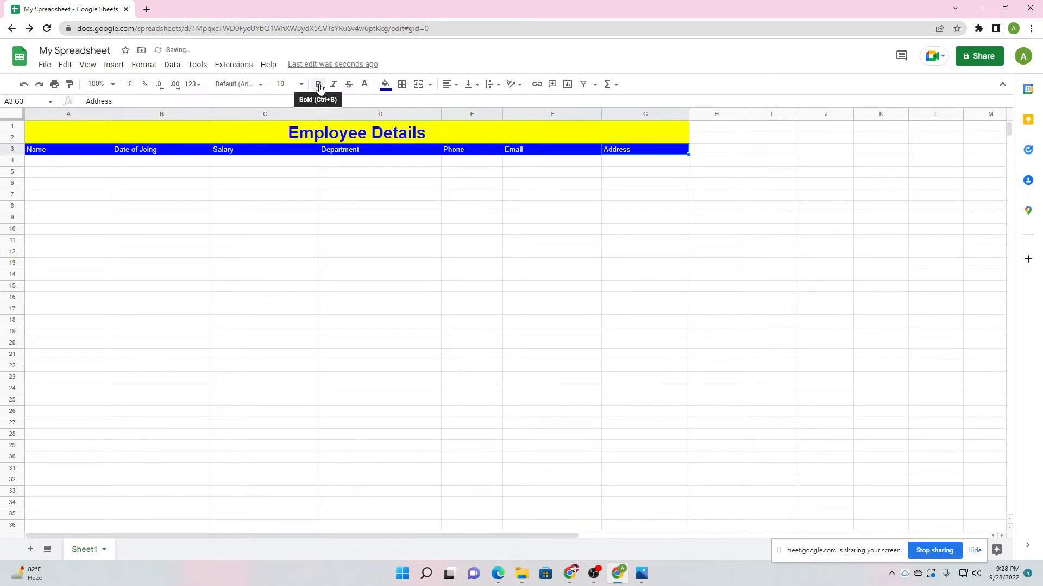
left_click(318, 86)
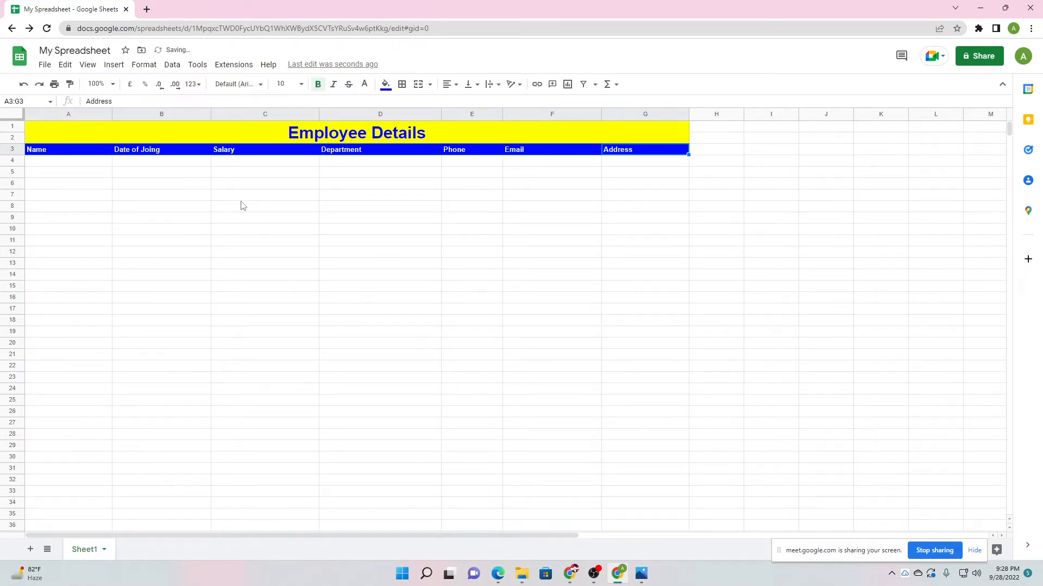
left_click(156, 206)
left_click_drag(47, 153, 640, 156)
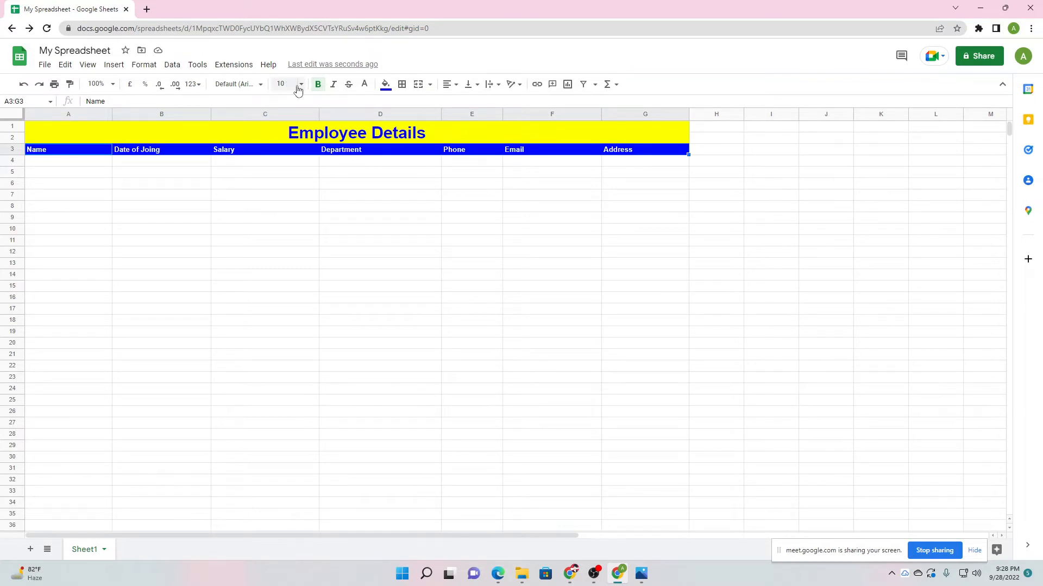
Try font size 11 on the header row and undo a stray edit to A3's Name heading.
left_click(287, 84)
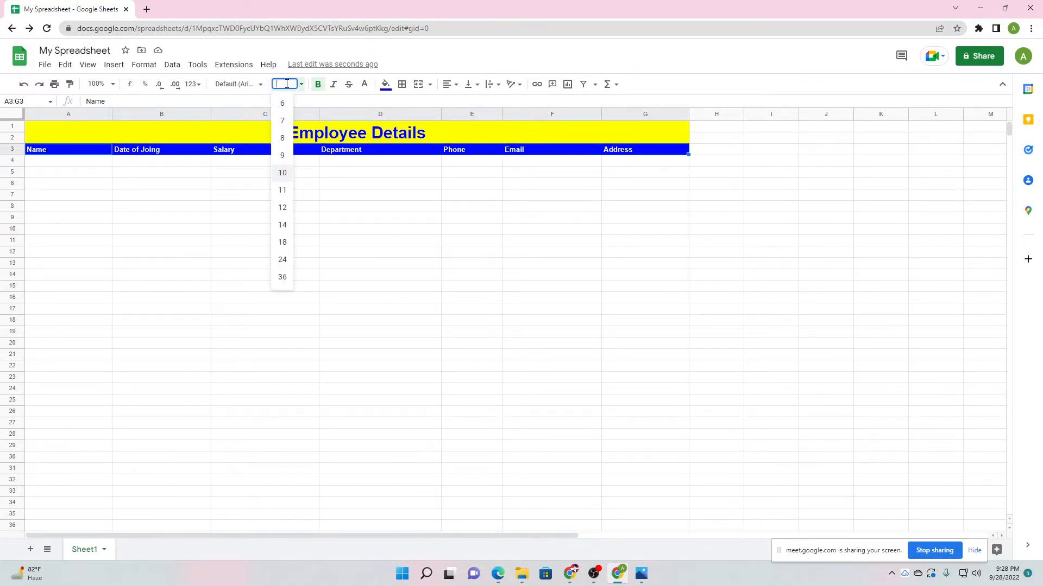
type("11")
key("Return")
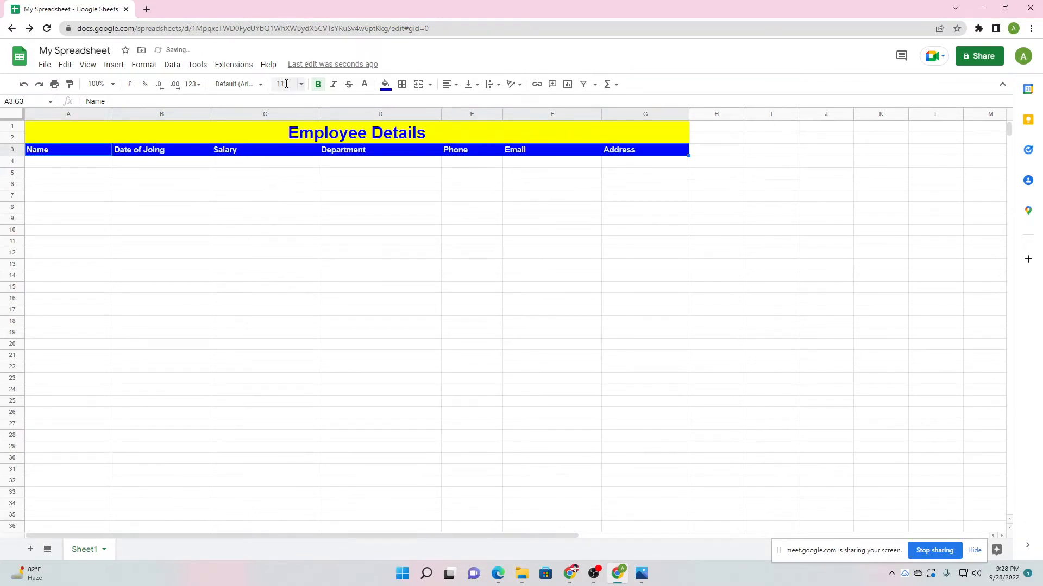
type("1")
key("BackSpace")
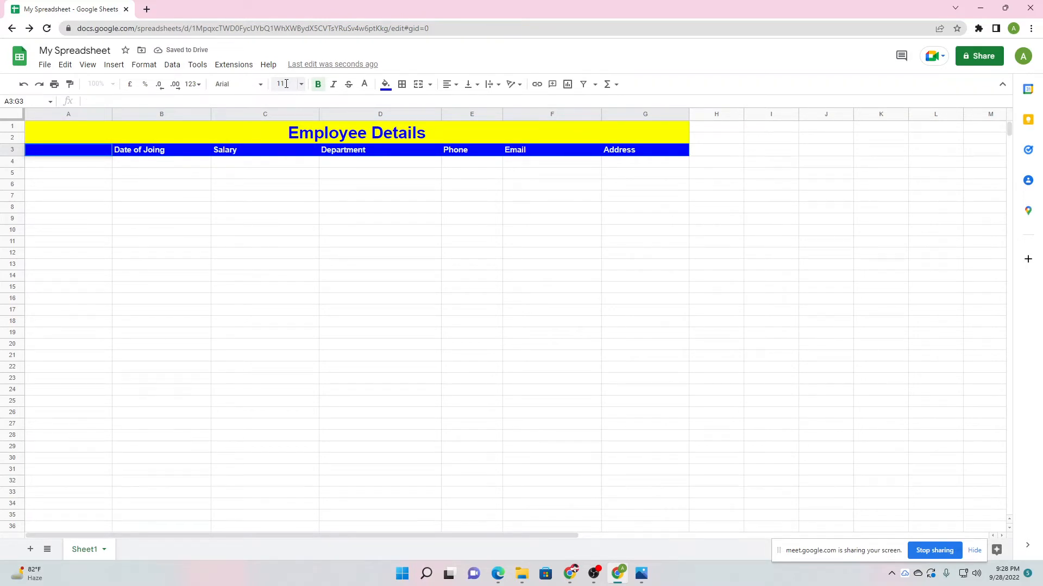
left_click(243, 231)
key("ctrl+z")
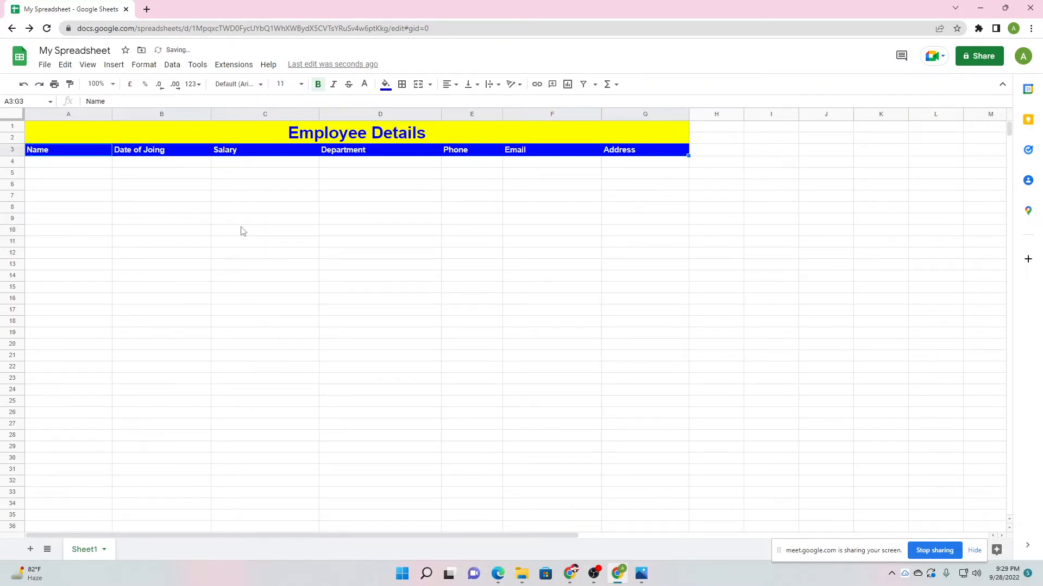
left_click(243, 231)
Apply 12-point font size to the header row A3:G3.
left_click(282, 84)
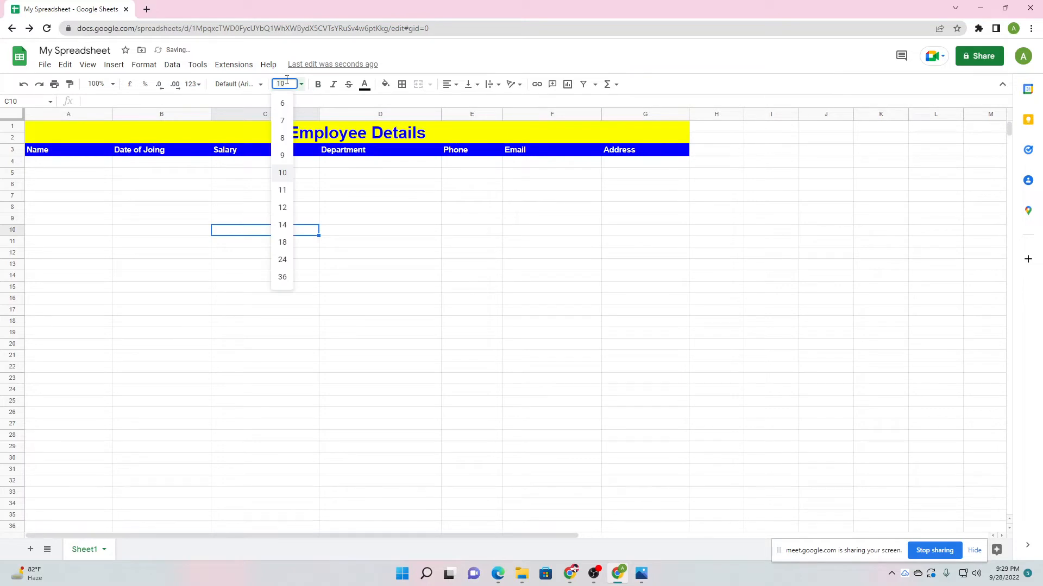
left_click(282, 207)
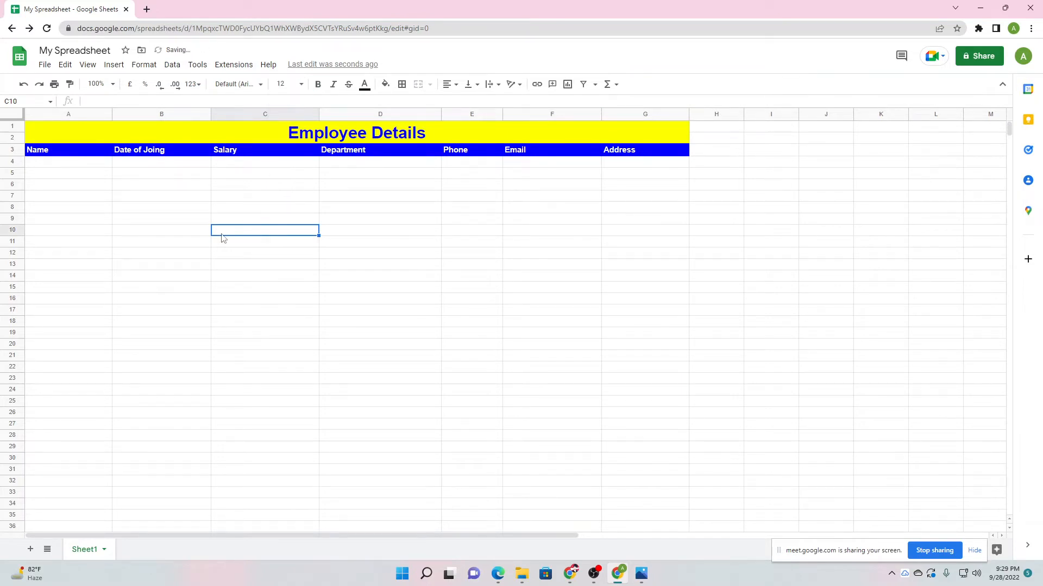
key("ctrl+z")
left_click_drag(51, 151, 632, 157)
left_click(284, 83)
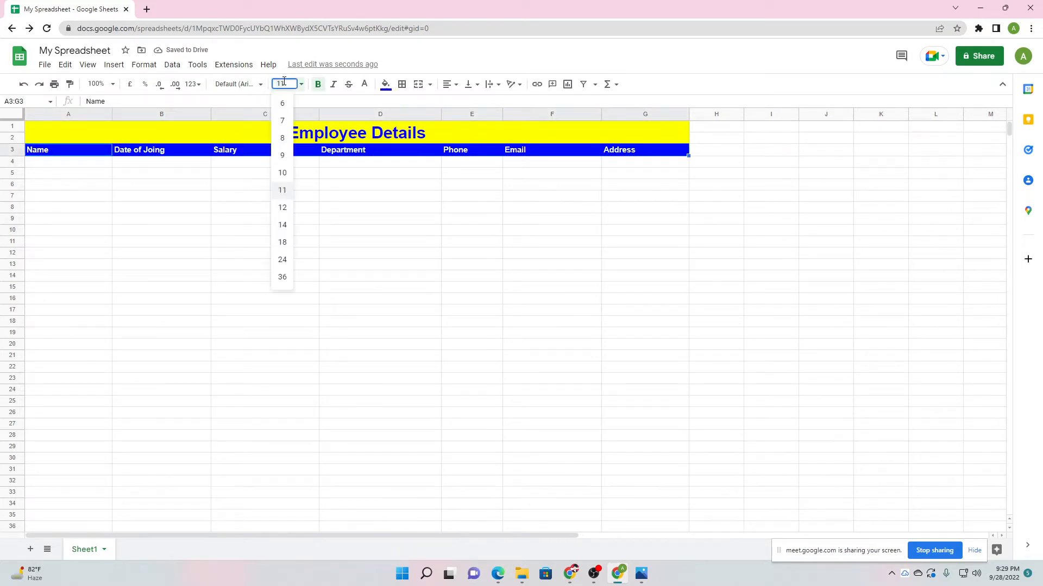
key("Return")
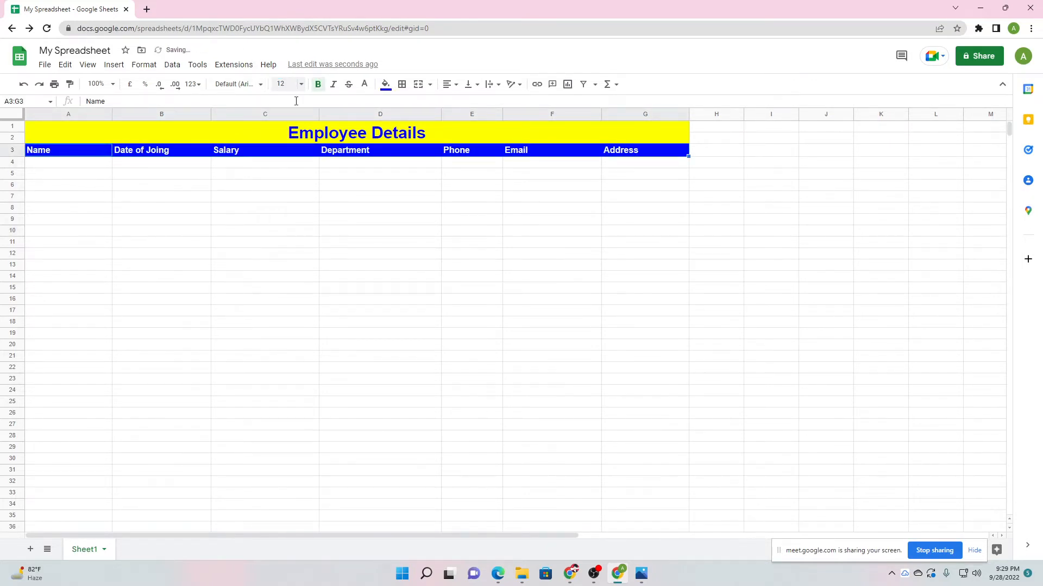
left_click(324, 294)
left_click(279, 263)
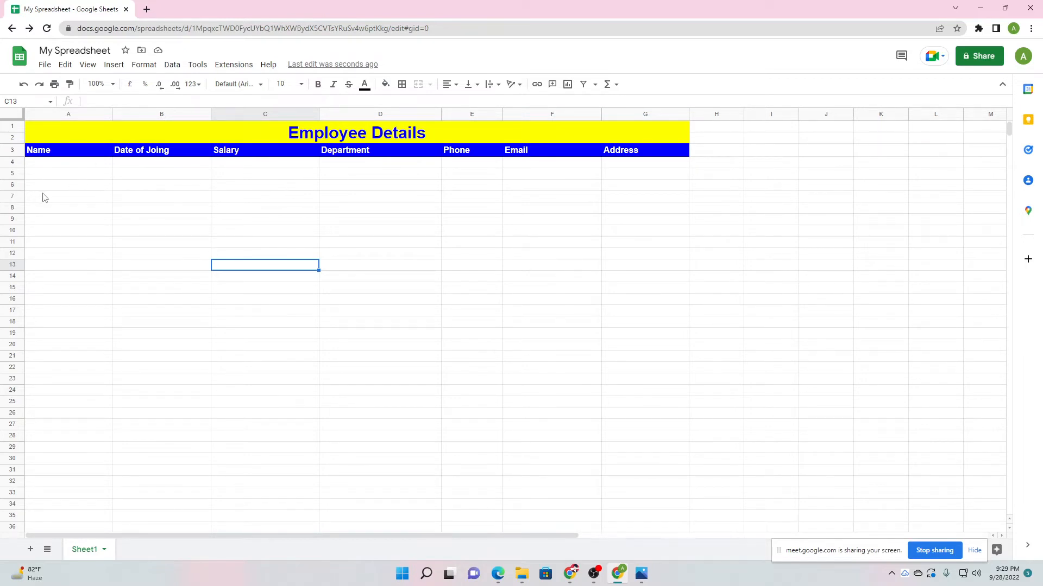
Enter the first employee's name in A4 and joining date 20/09/2022 in B4.
left_click(145, 235)
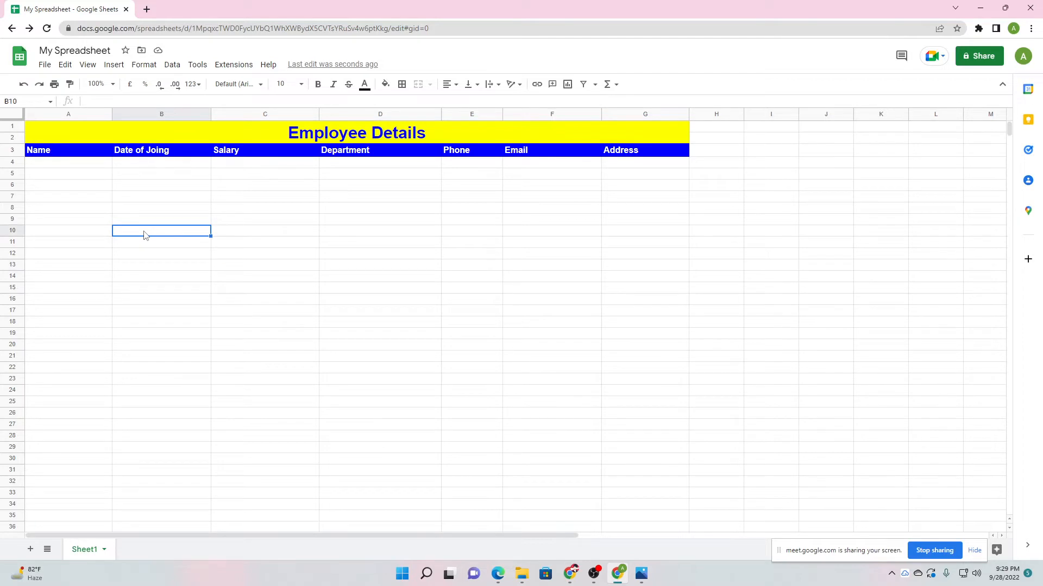
double_click(66, 163)
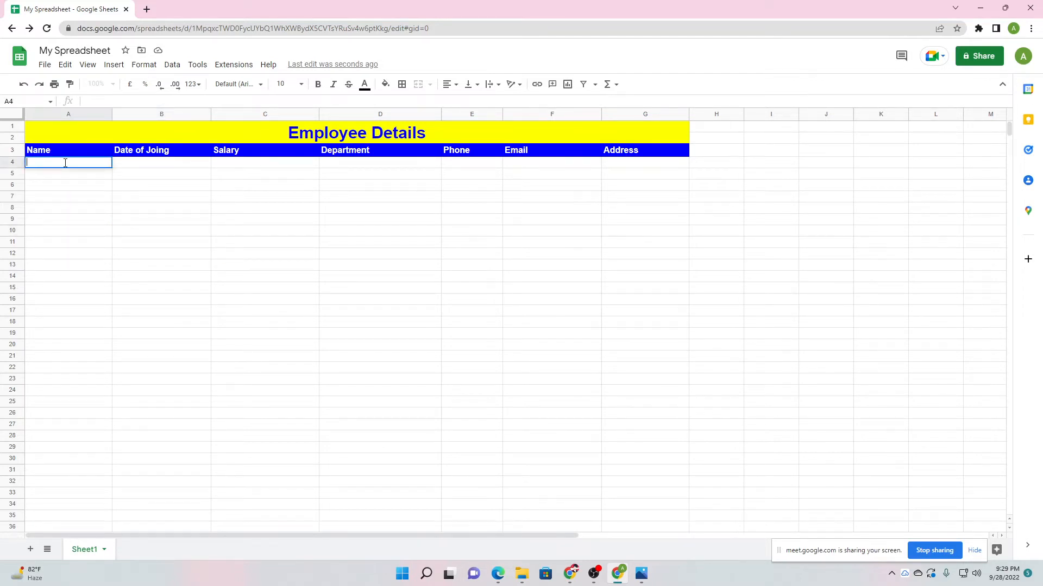
type("John Wick")
left_click(80, 200)
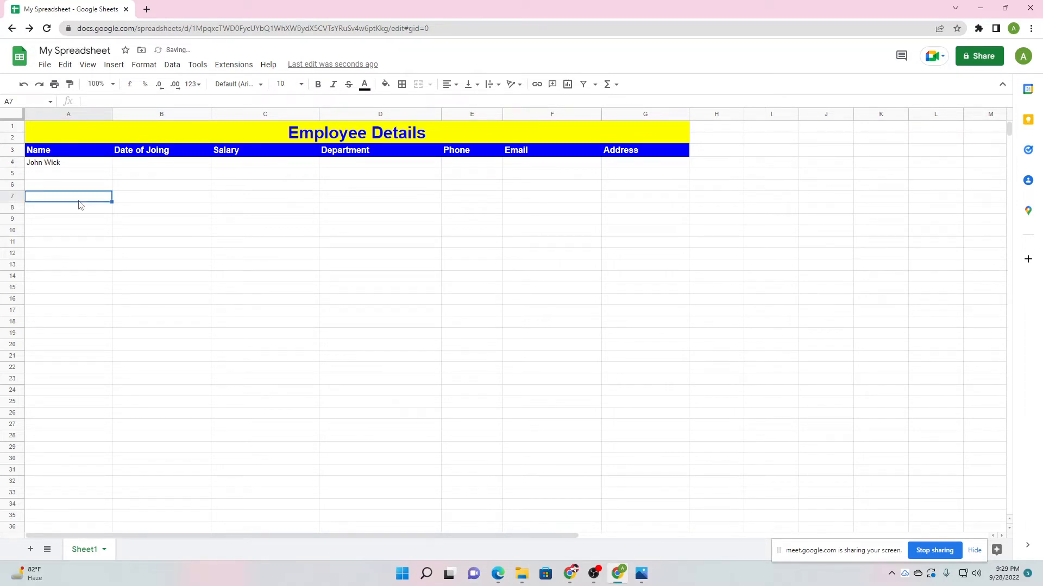
left_click(194, 168)
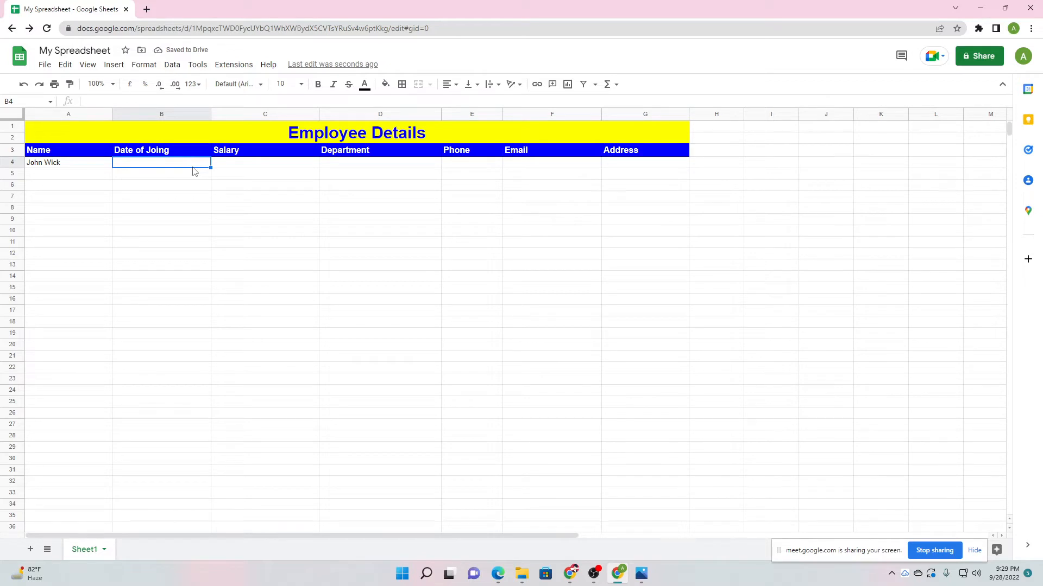
type("20/09.")
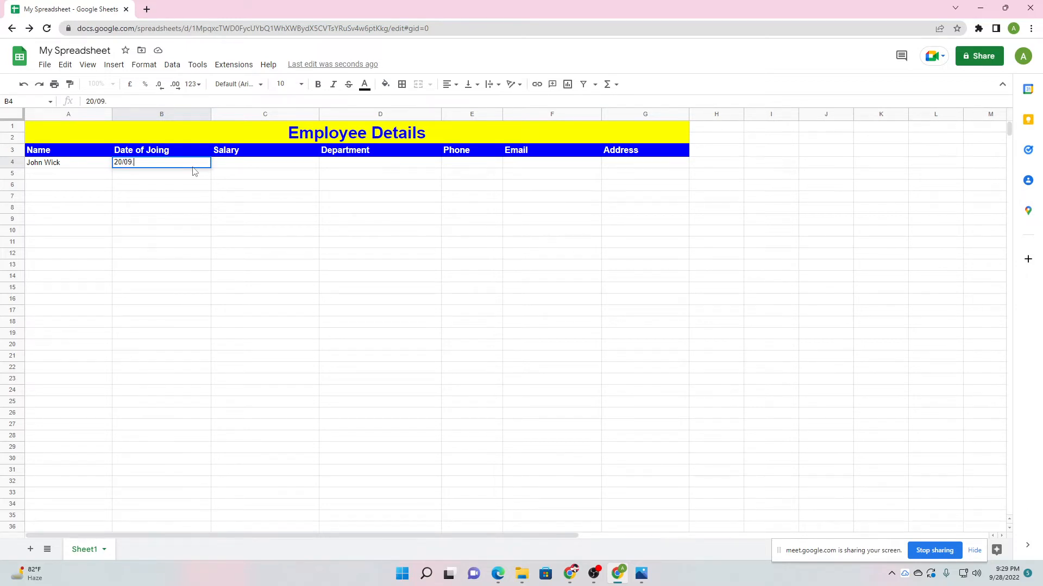
key("Return")
type("/")
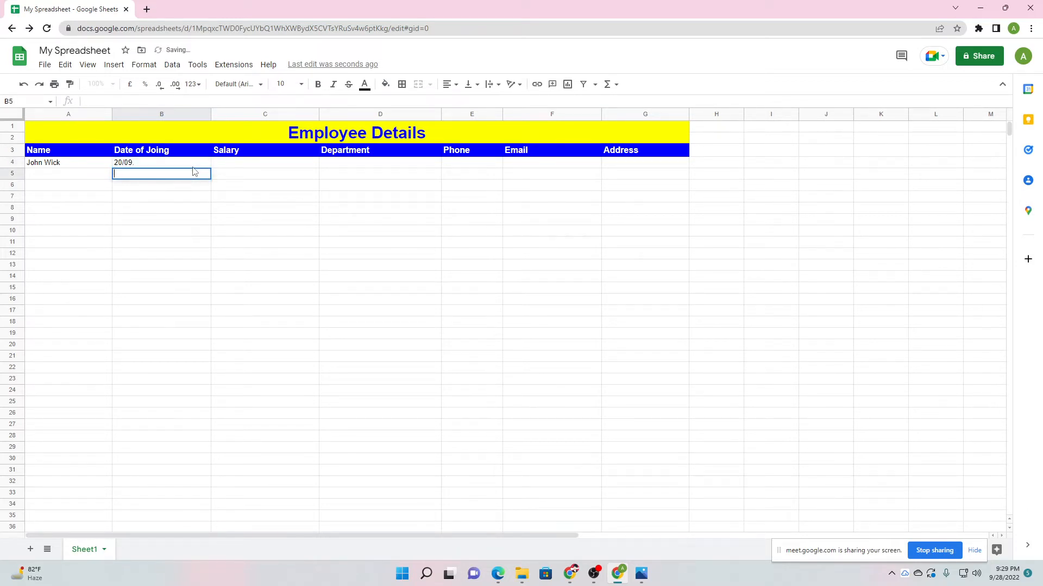
left_click(194, 166)
type("/")
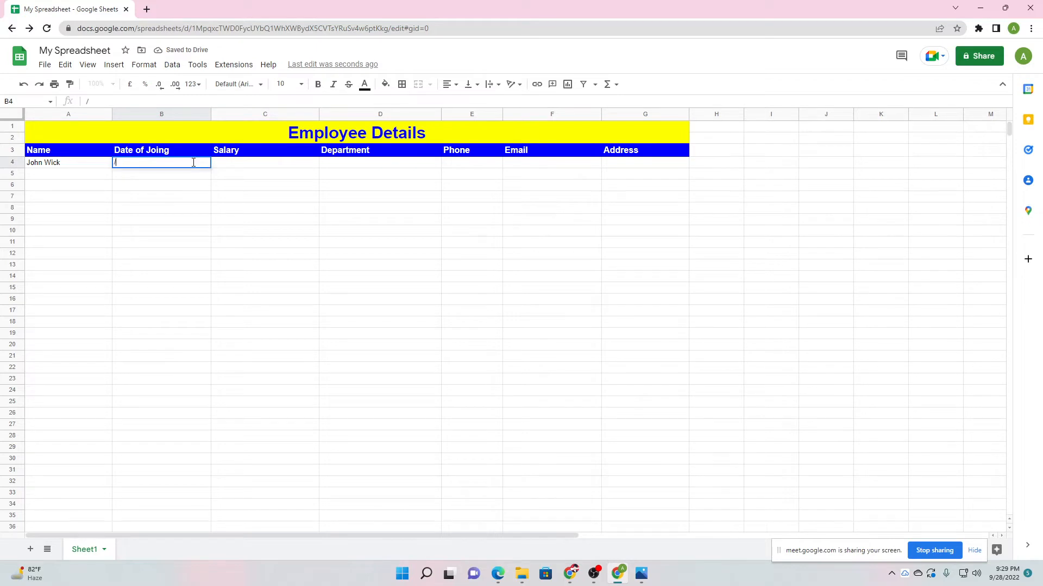
type("20")
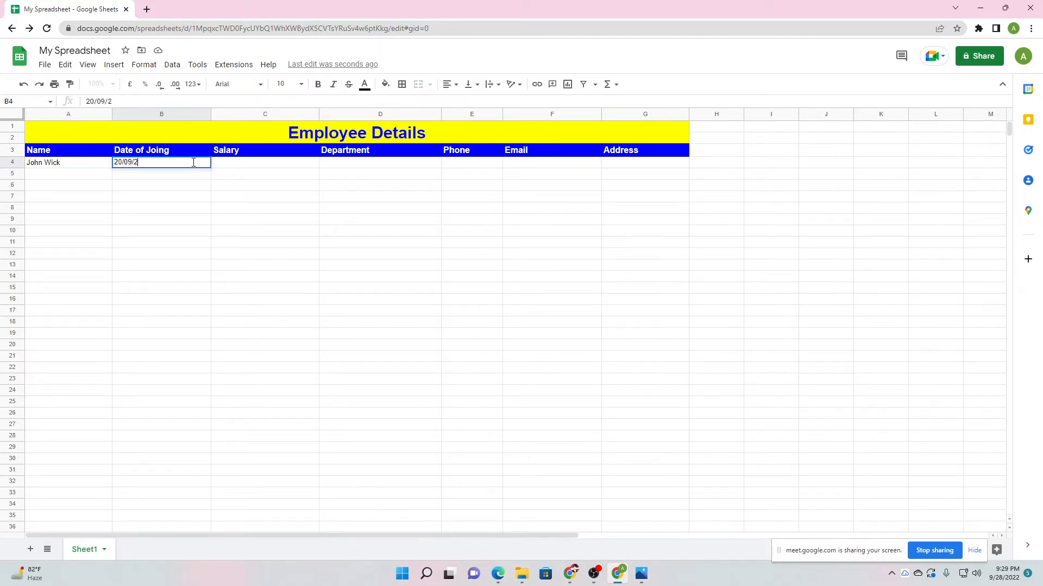
key("Return")
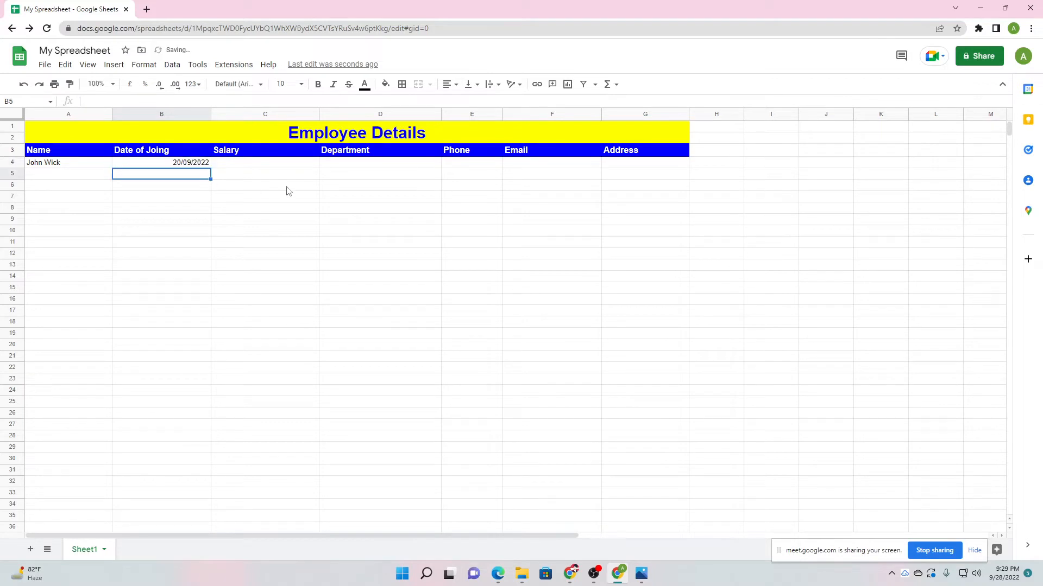
Enter salary 35,000 USD in C4 and retitle the C3 header as 'Salary per Anum'.
left_click(247, 167)
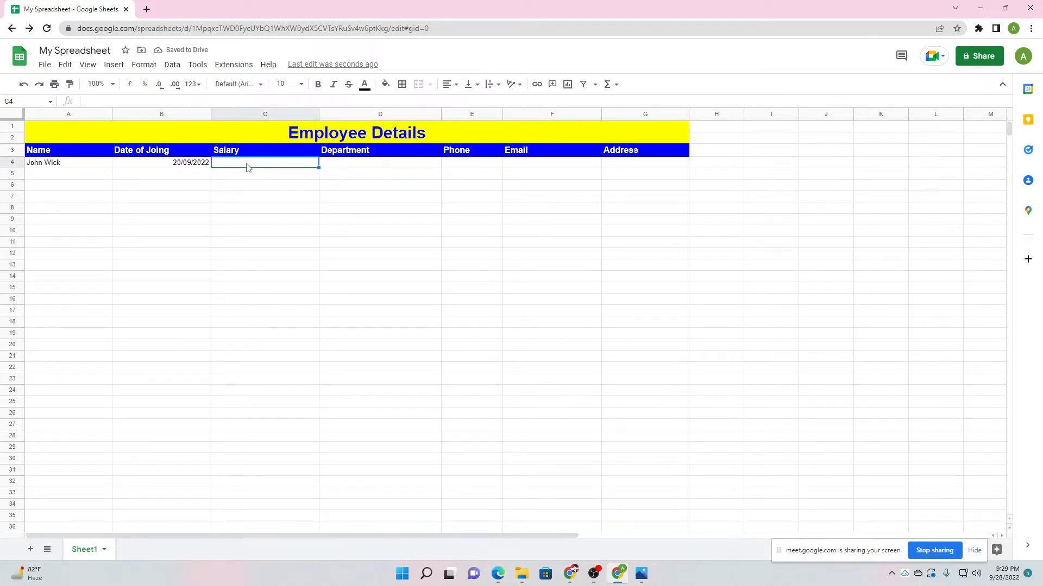
type("35")
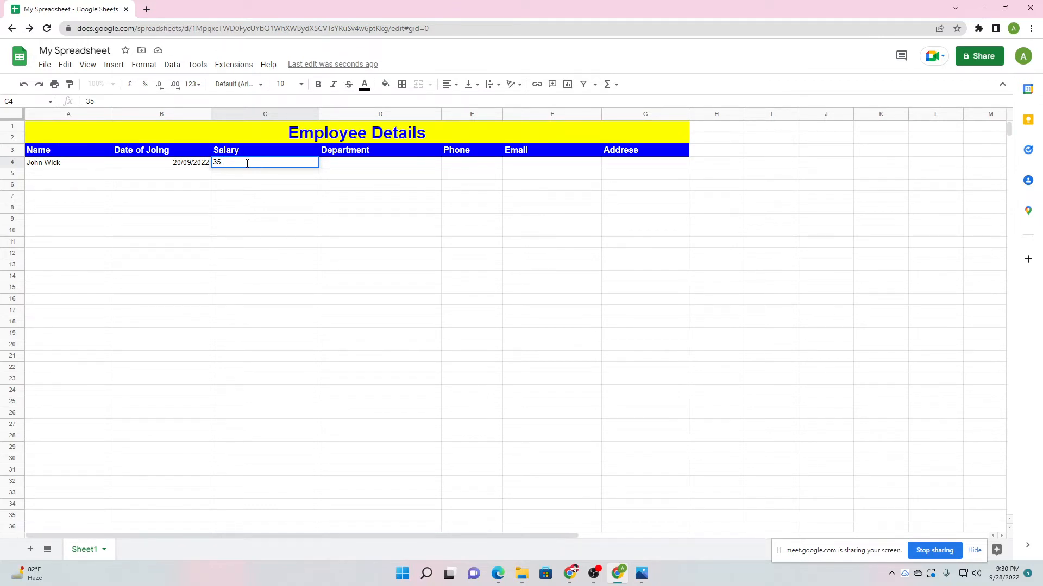
type(",000 USD")
key("Return")
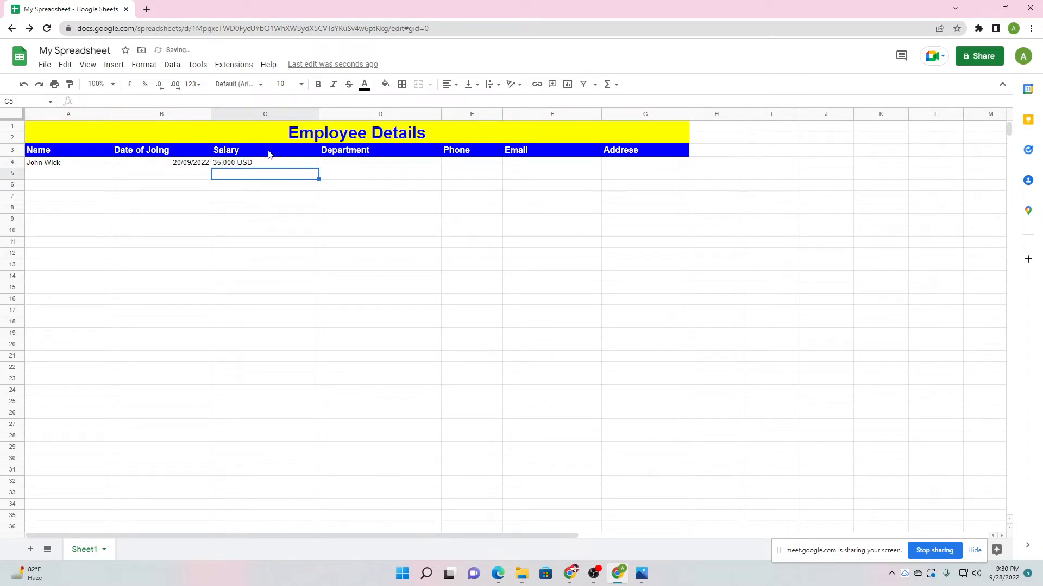
left_click(243, 152)
type("Salar")
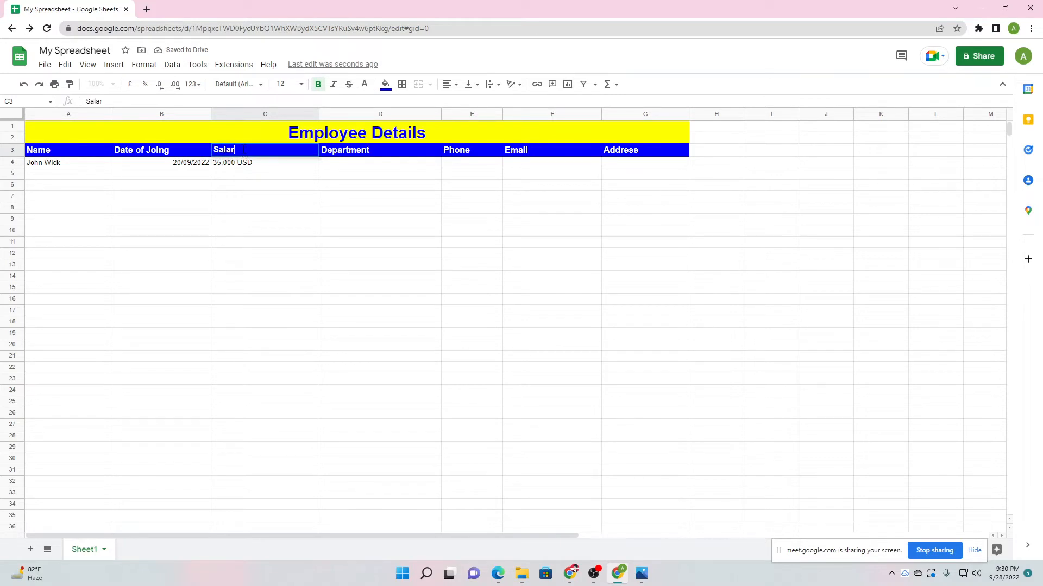
type("y per Anum")
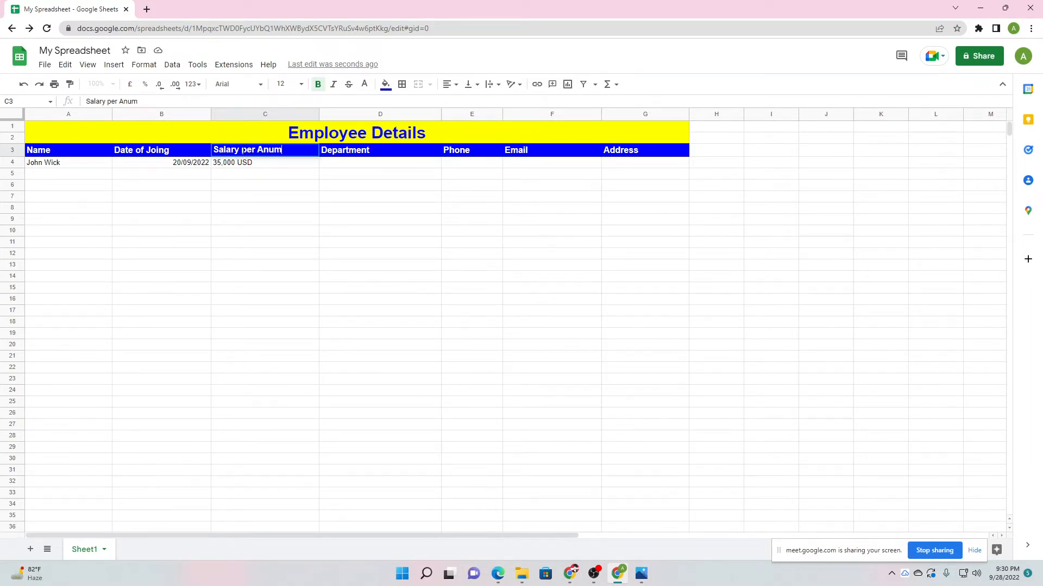
left_click(280, 209)
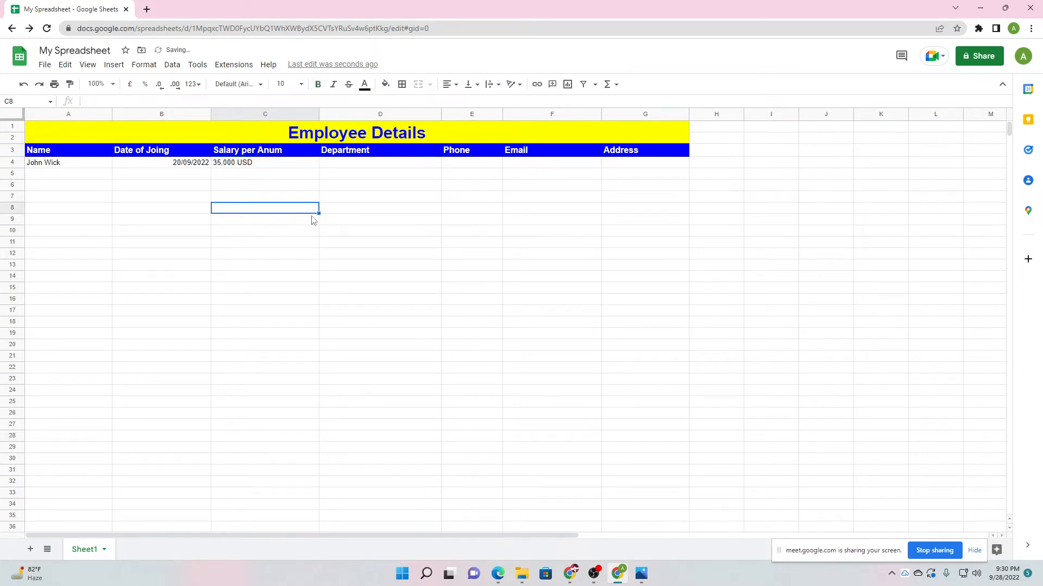
Enter Information Technology as the department in D4.
left_click(347, 168)
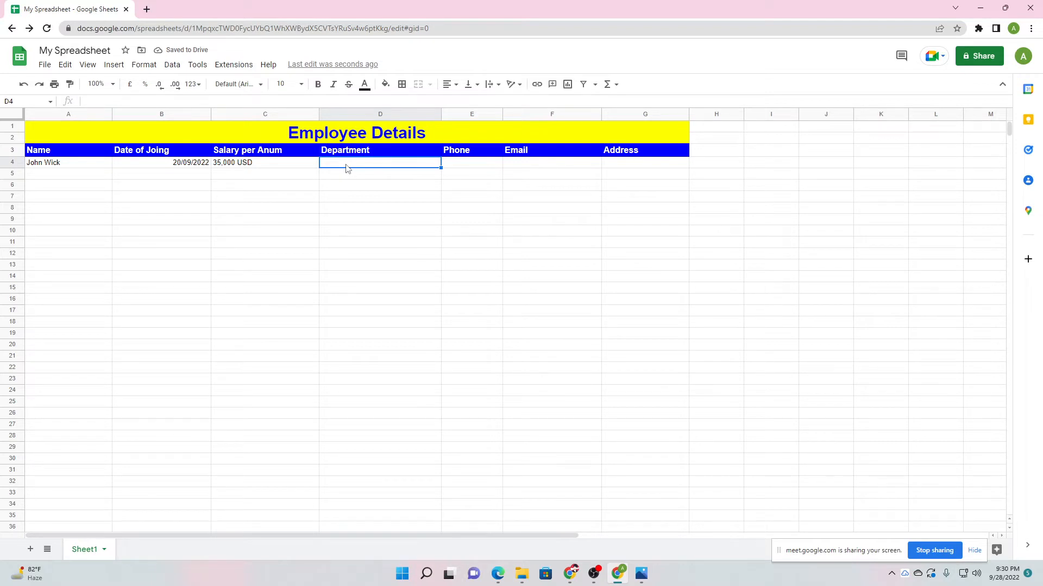
type("Informa")
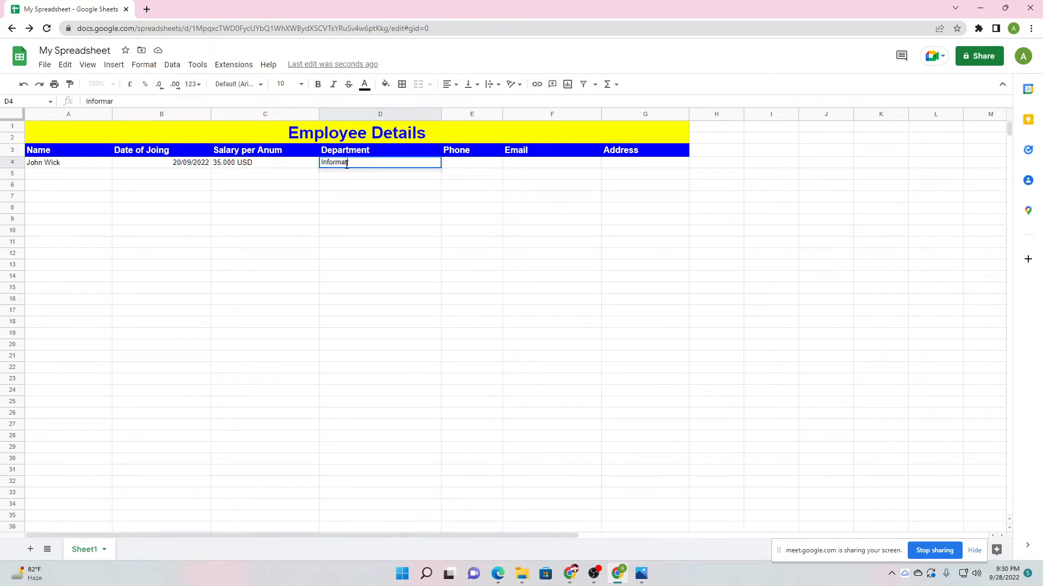
type("tion")
type(" Tech")
key("BackSpace")
type("ch")
key("Return")
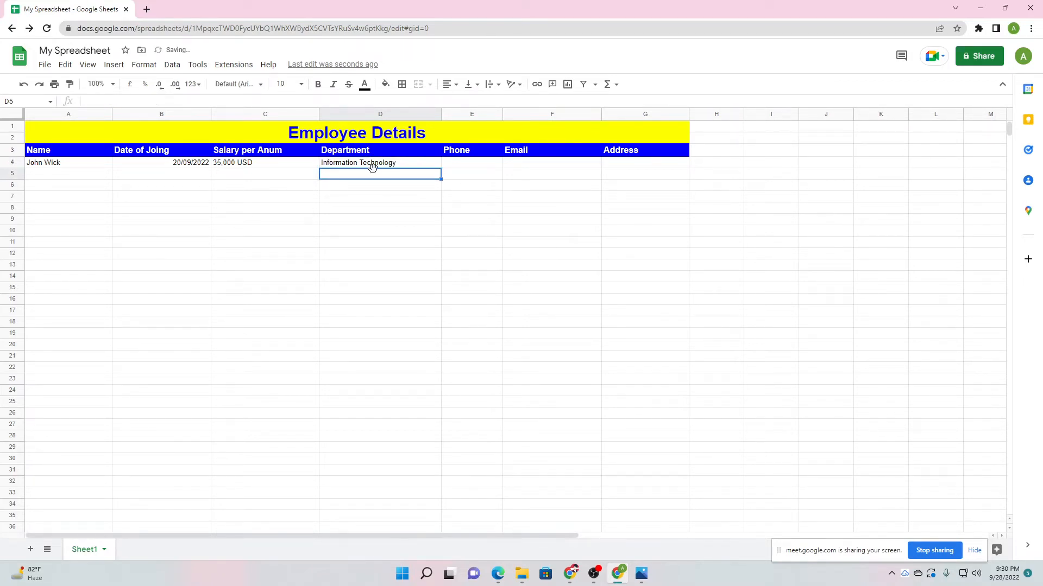
Fill in the employee's phone number, e-mail and street address in E4:G4.
left_click(472, 166)
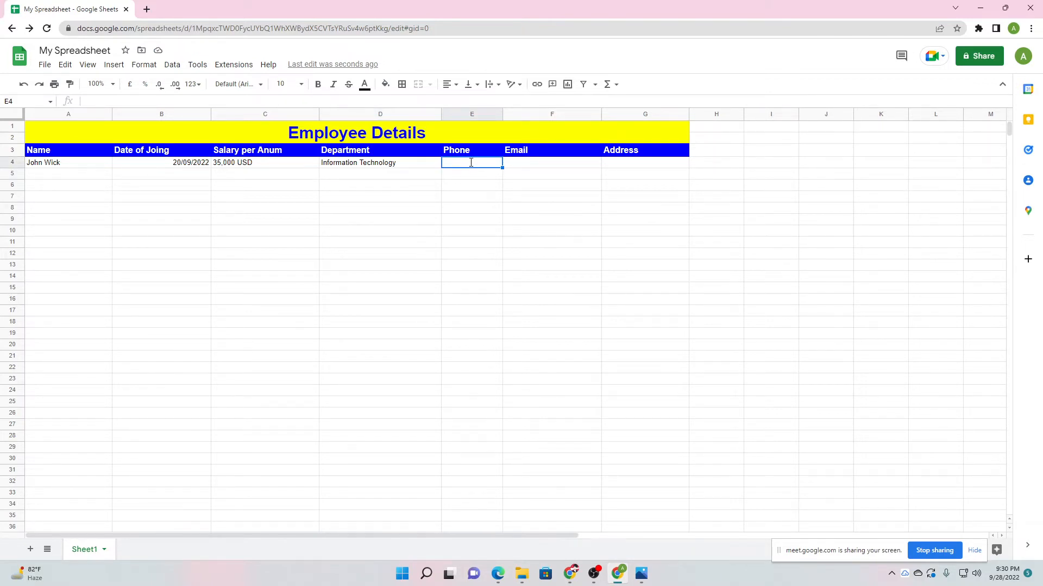
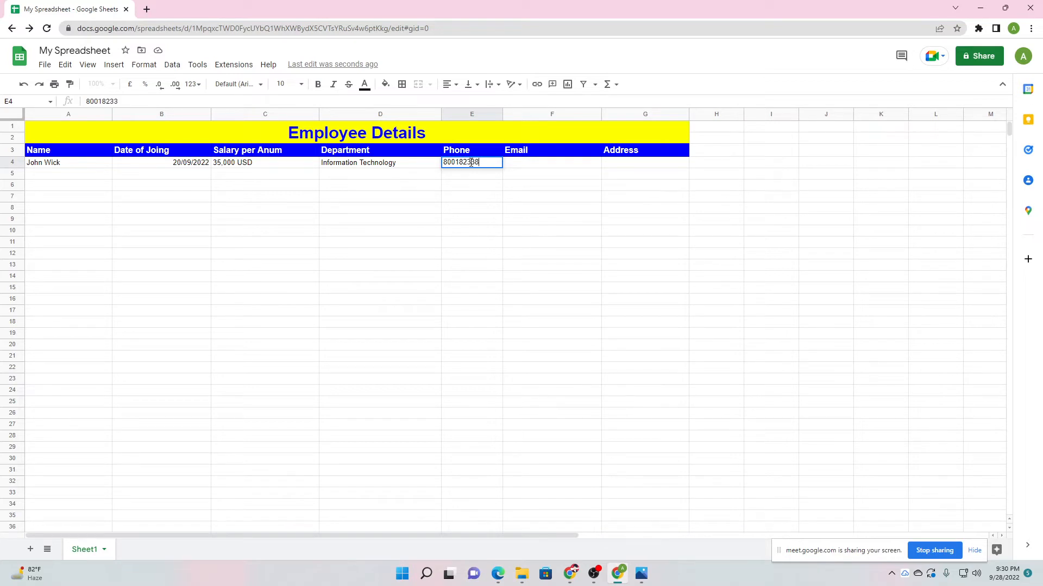
left_click(534, 164)
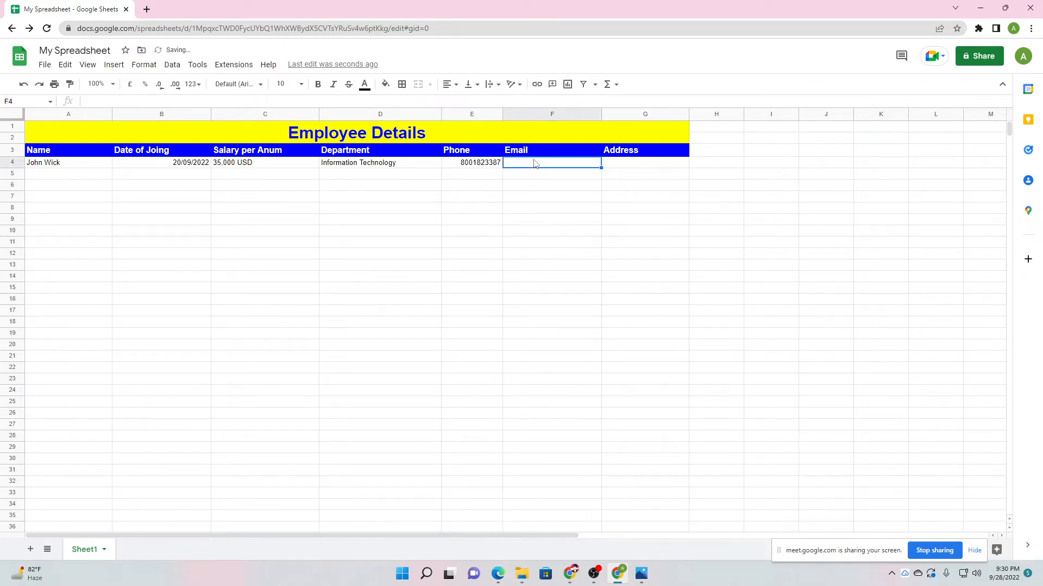
type("anythin@g")
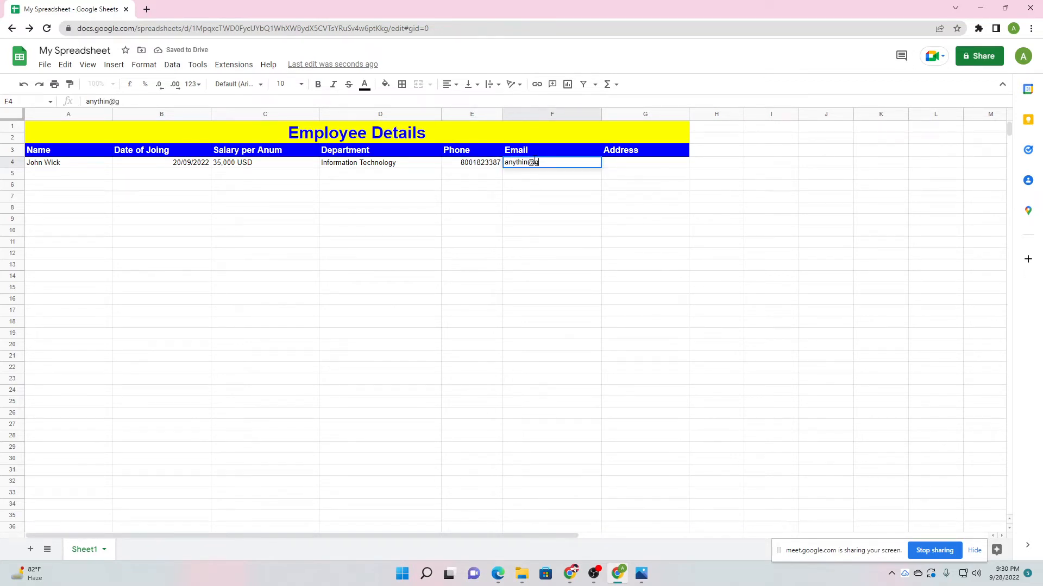
type("mai")
key("BackSpace")
key("BackSpace")
key("BackSpace")
key("BackSpace")
type("anything.com")
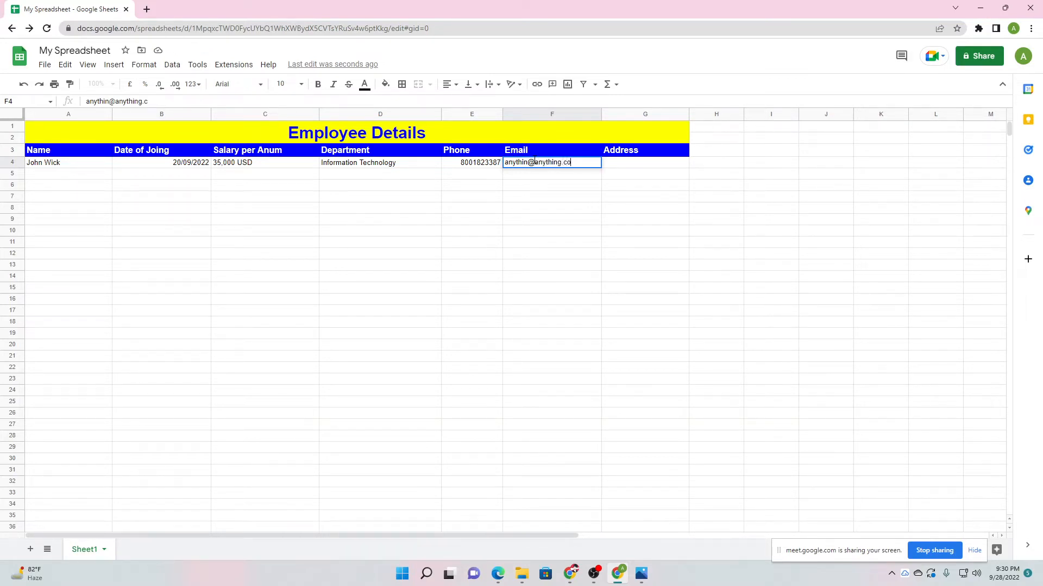
left_click(639, 167)
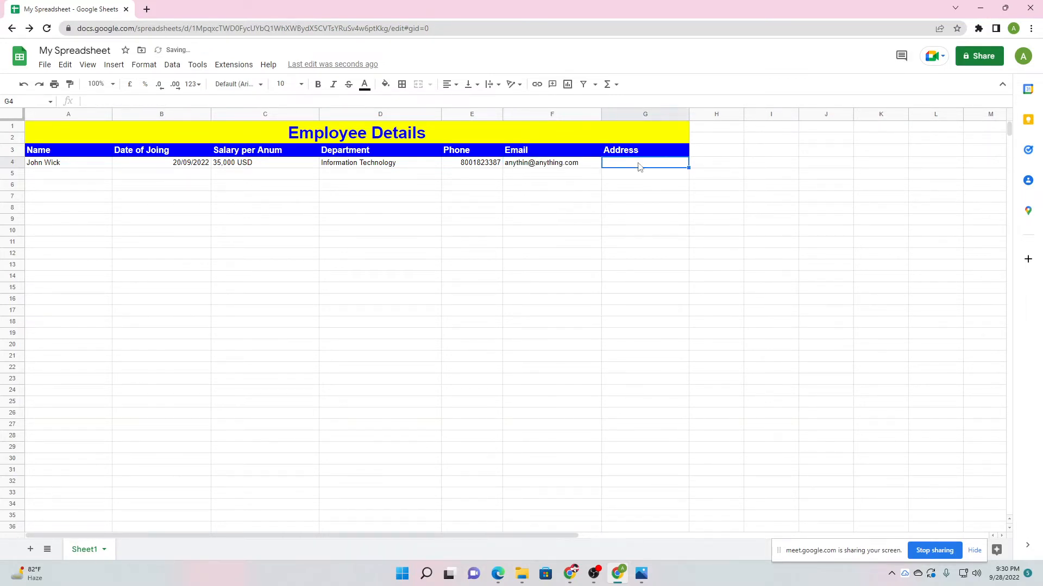
type("123 Addres")
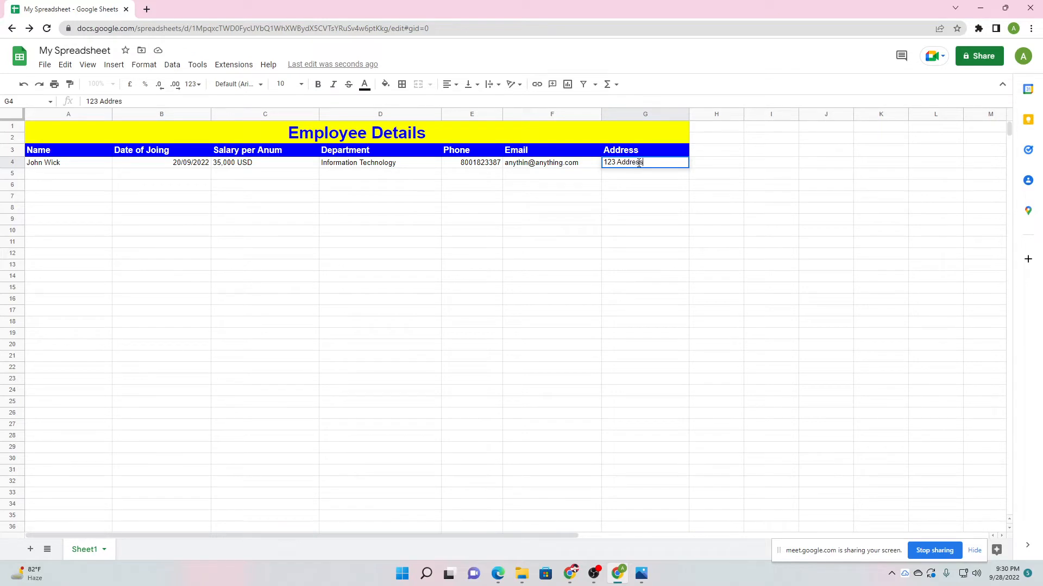
type("s Line, Address")
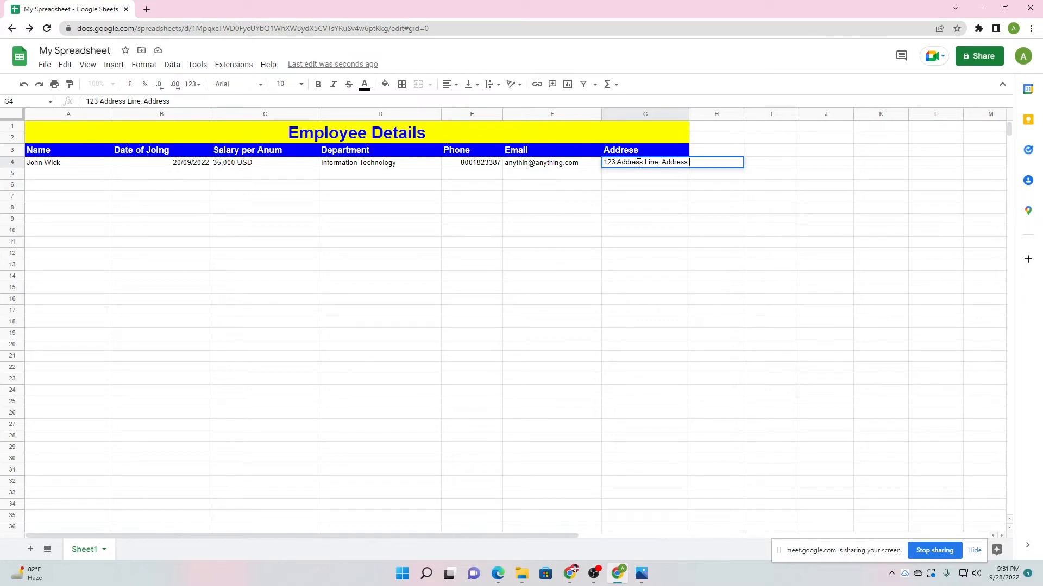
type(" Country")
Commit the address in G4 and widen column G so it fits fully.
left_click(651, 215)
left_click_drag(689, 114, 722, 116)
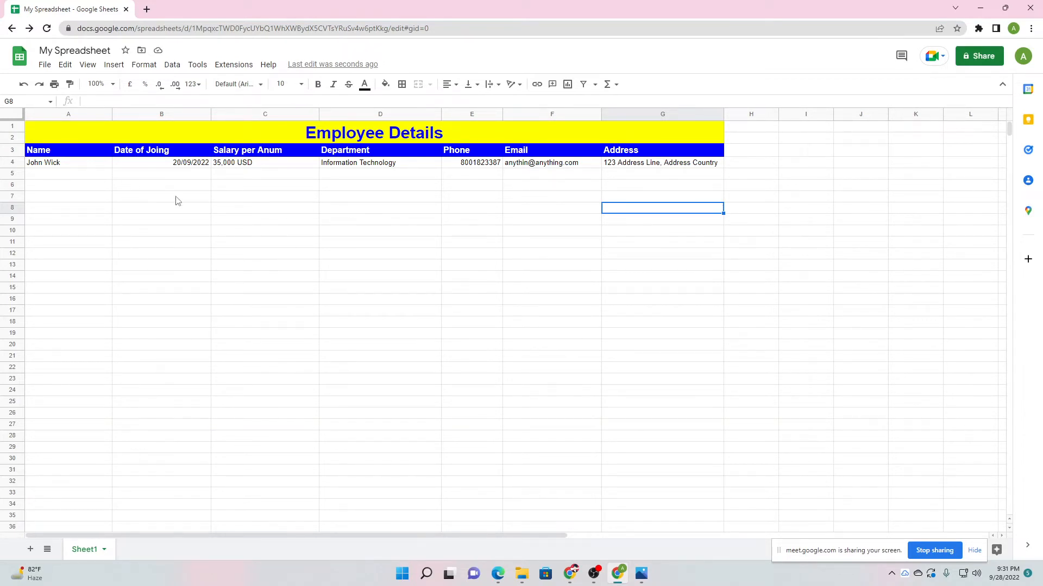
left_click(136, 247)
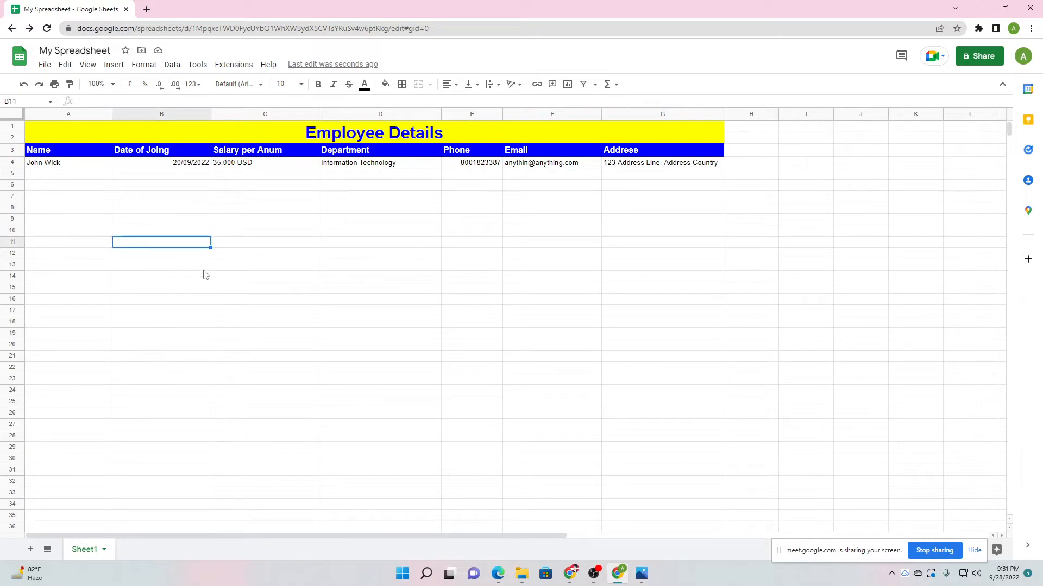
left_click(235, 275)
left_click(91, 222)
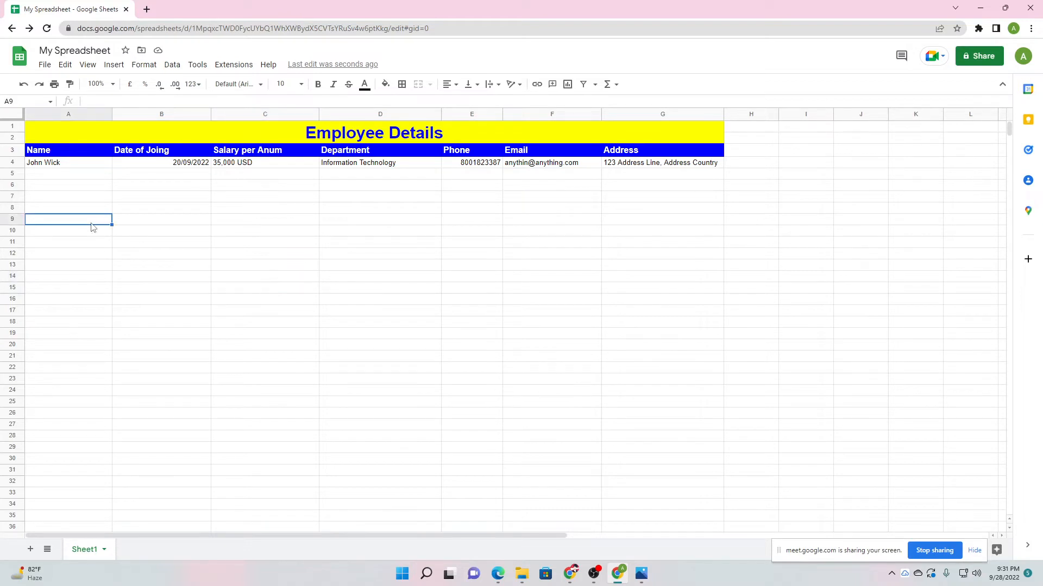
left_click(65, 176)
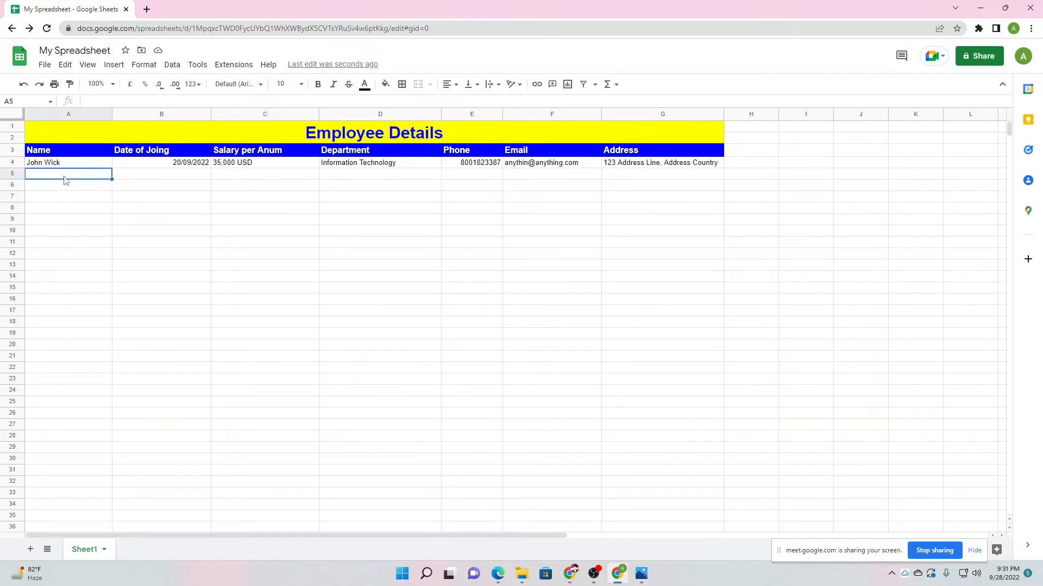
Enter the second employee's name in A5 and joining date 20/09/2022 in B5.
left_click(90, 223)
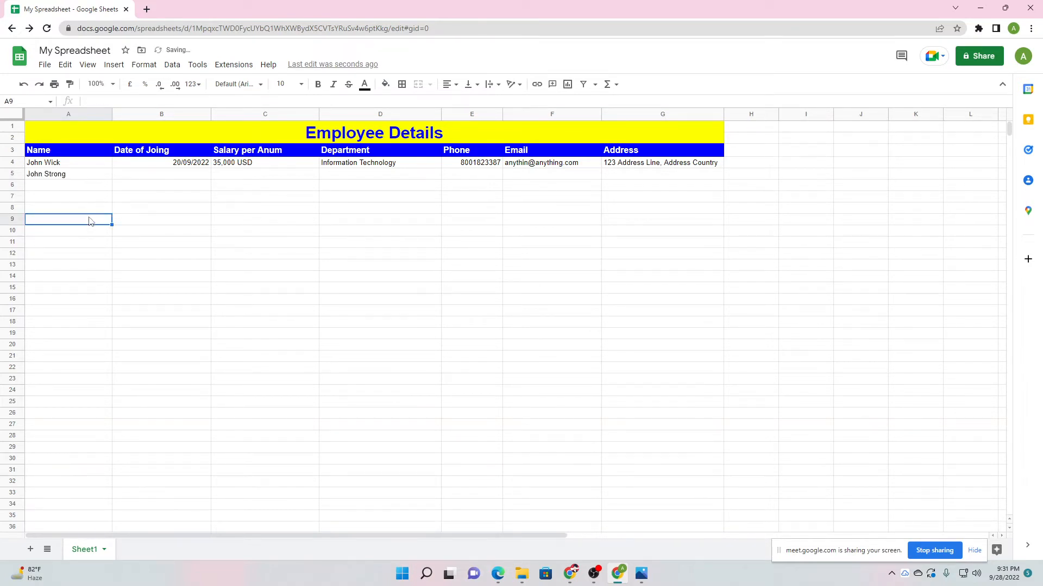
left_click(147, 181)
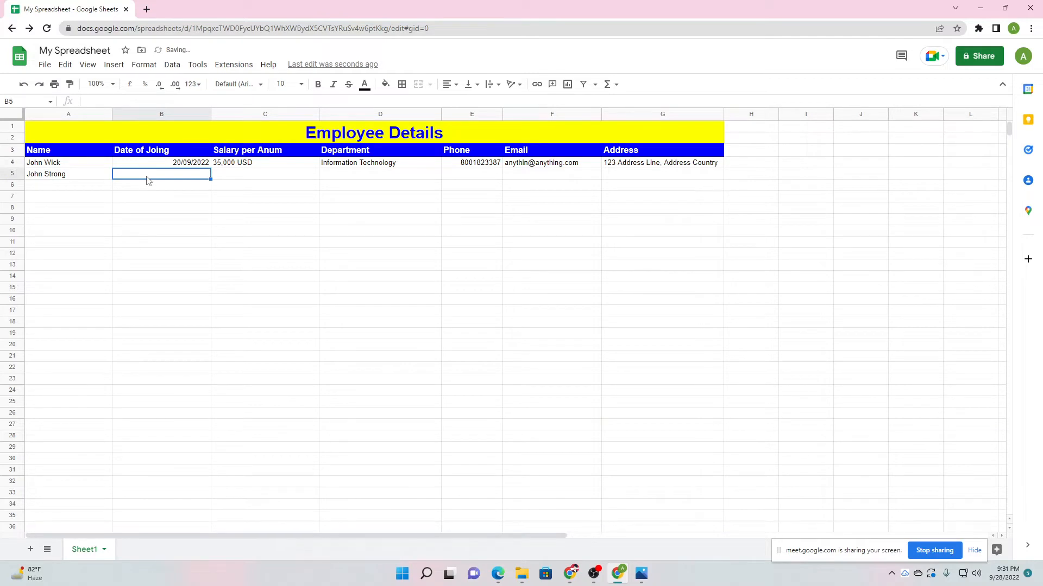
type("09/12")
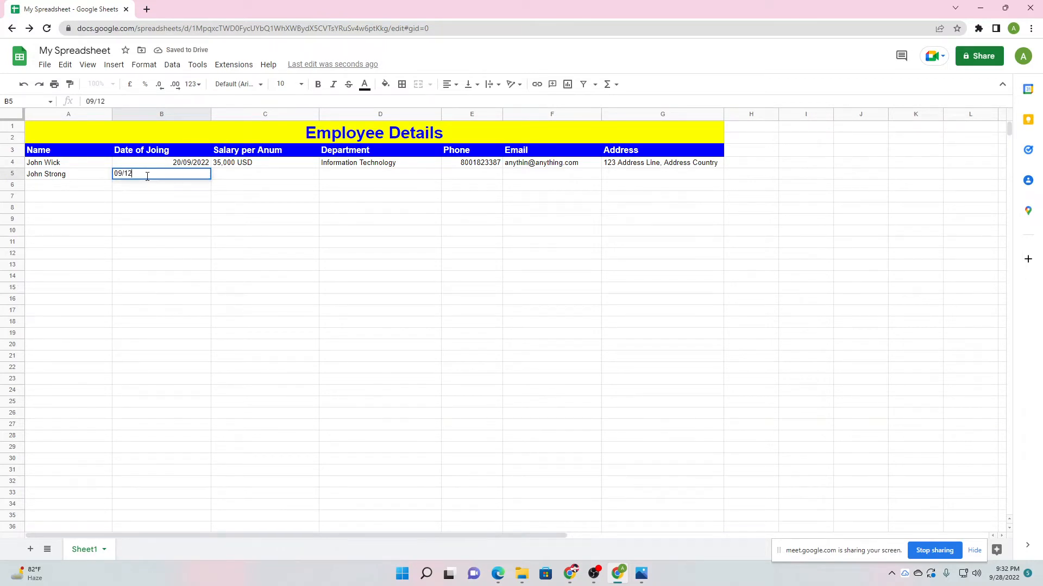
type("/2021")
left_click(239, 174)
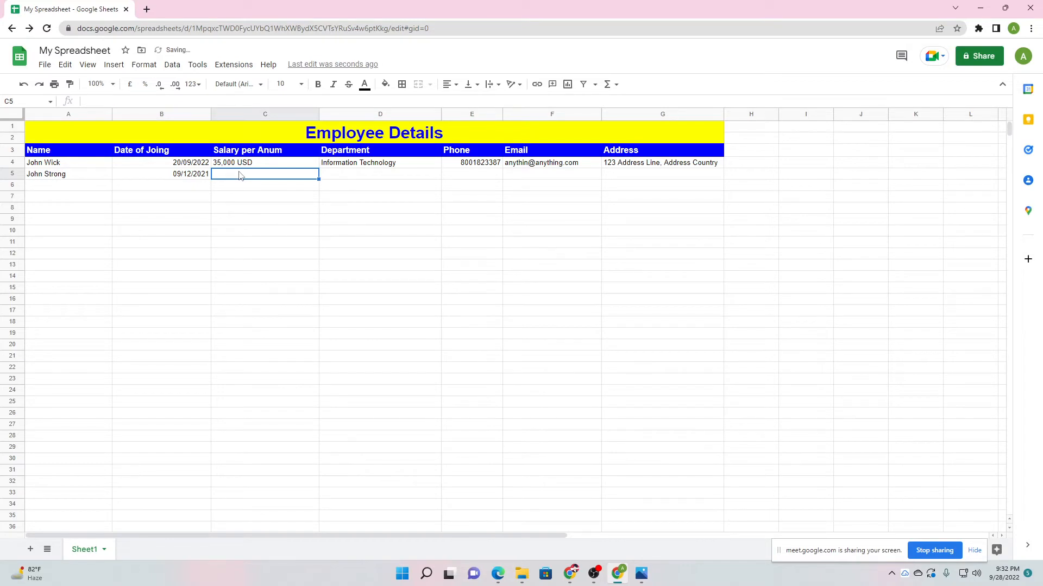
left_click(204, 178)
key("Delete")
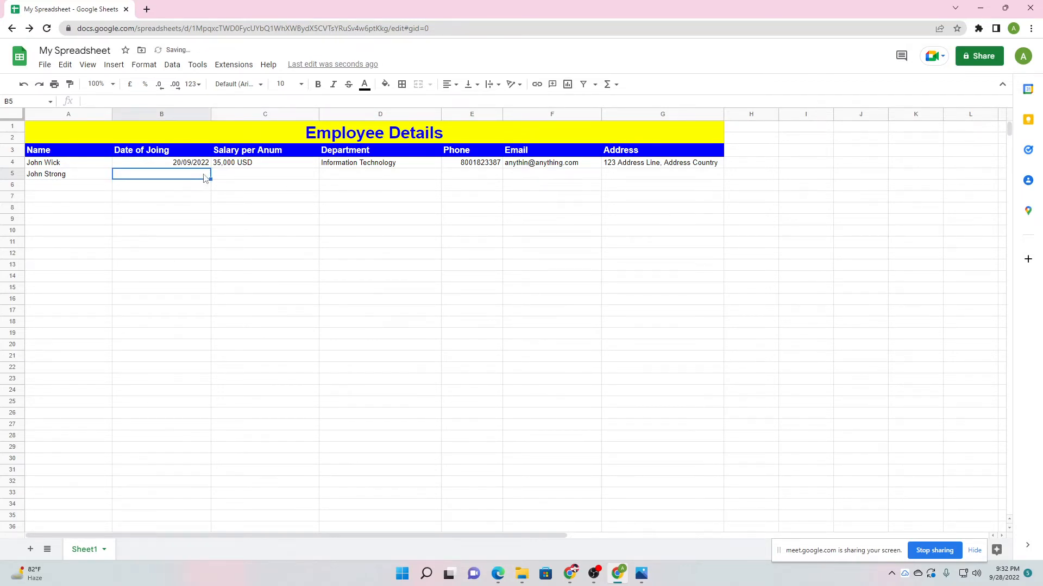
type("2")
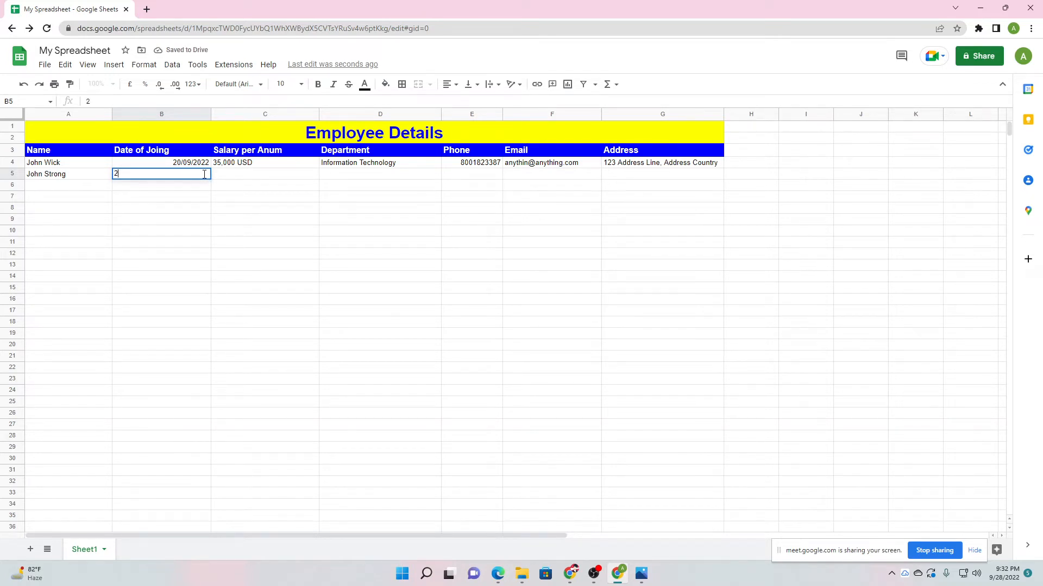
type("0/09/2022")
left_click(234, 176)
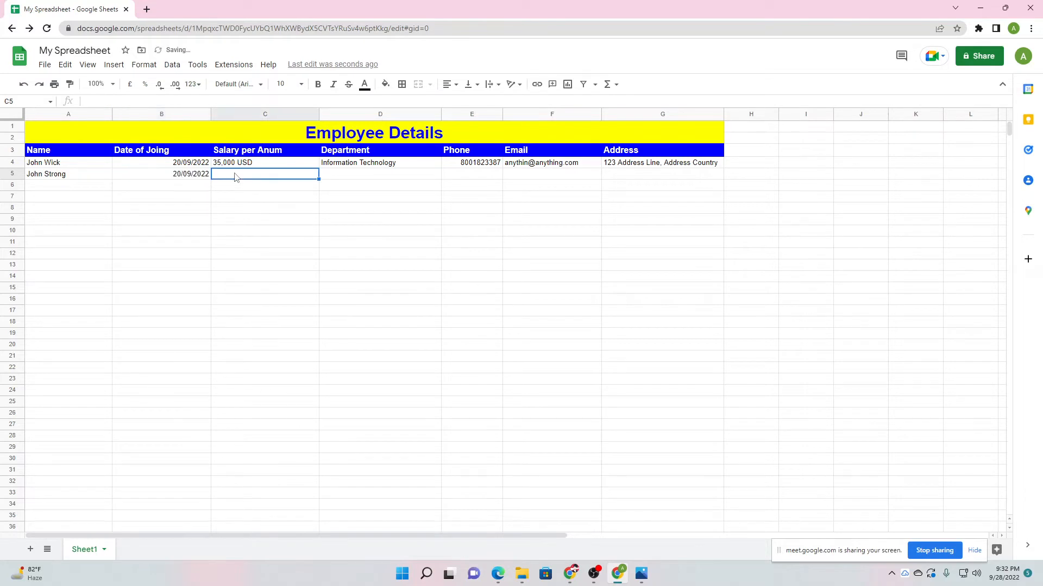
Enter salary 30,000 USD in C5 and Graphic Design as the department.
type("30,000 USD")
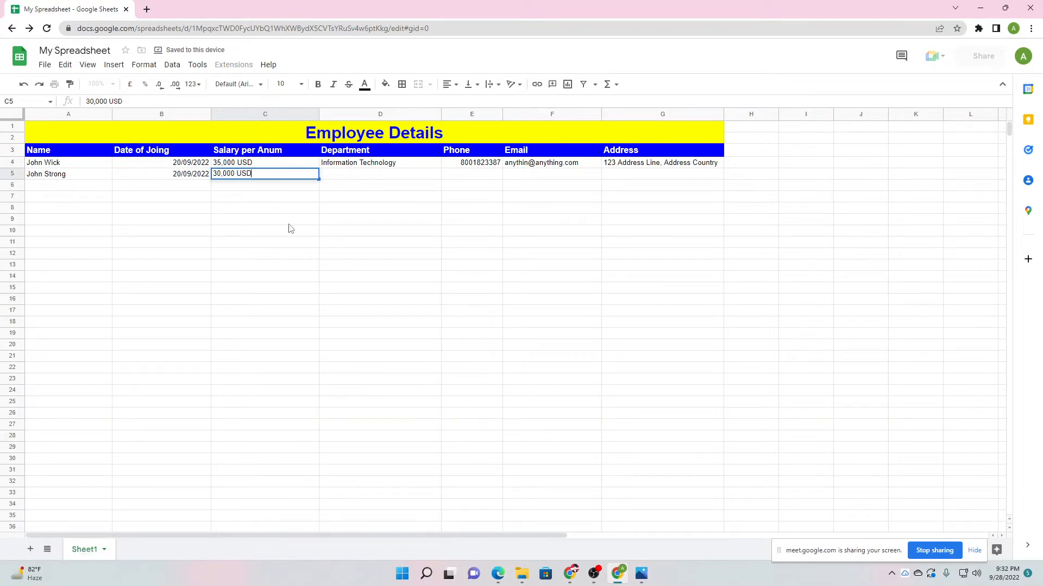
left_click(290, 222)
left_click(360, 175)
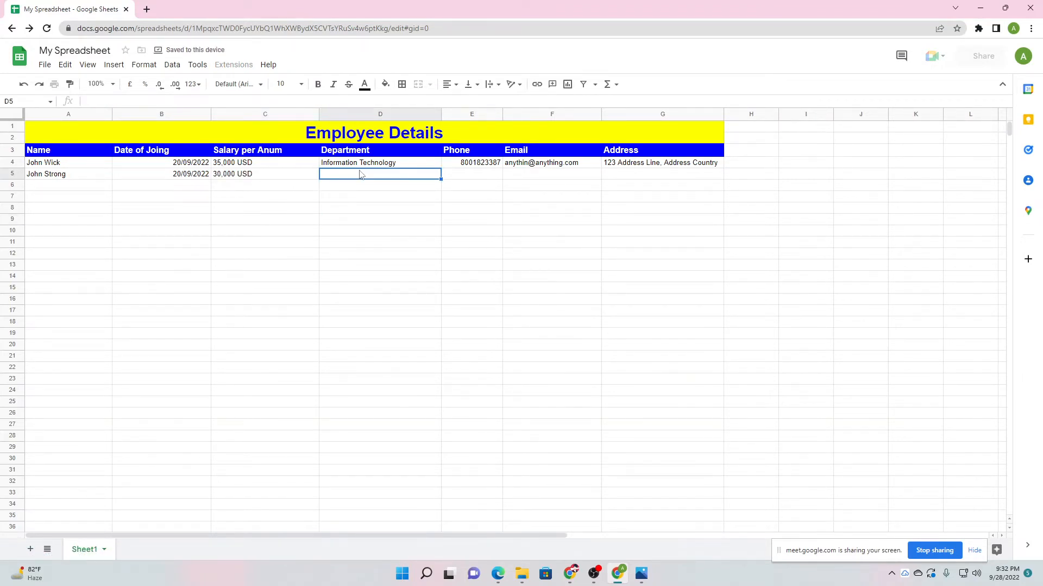
type("Graph")
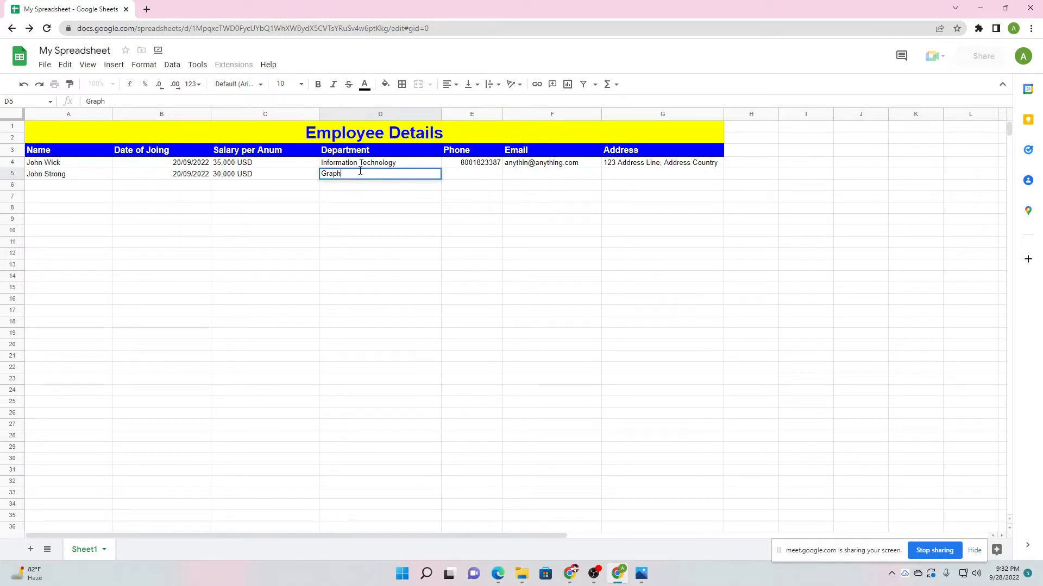
type("ic Design")
Change the first employee's department in D4 to Animation.
left_click(355, 164)
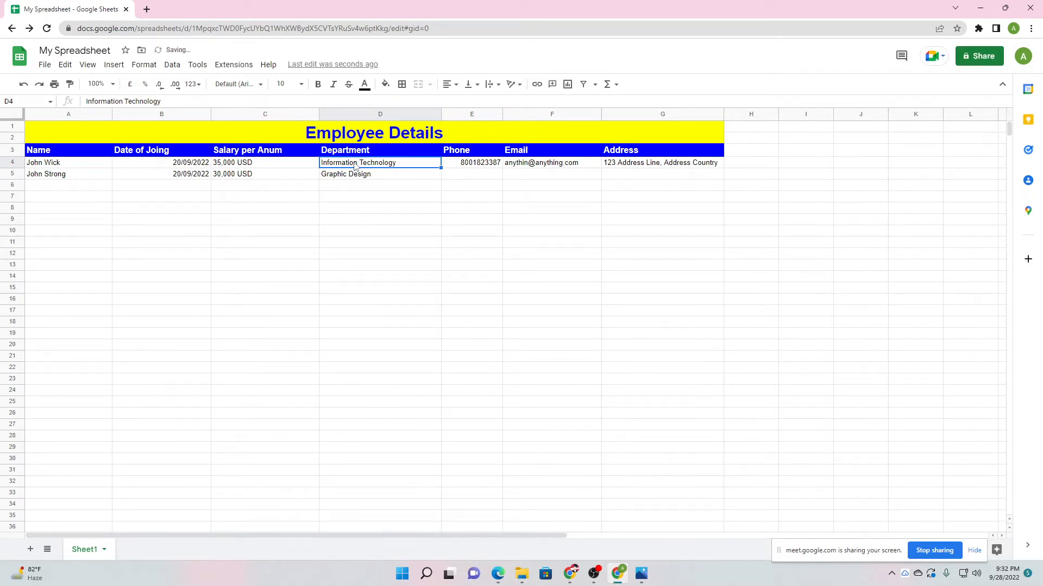
type("Animation")
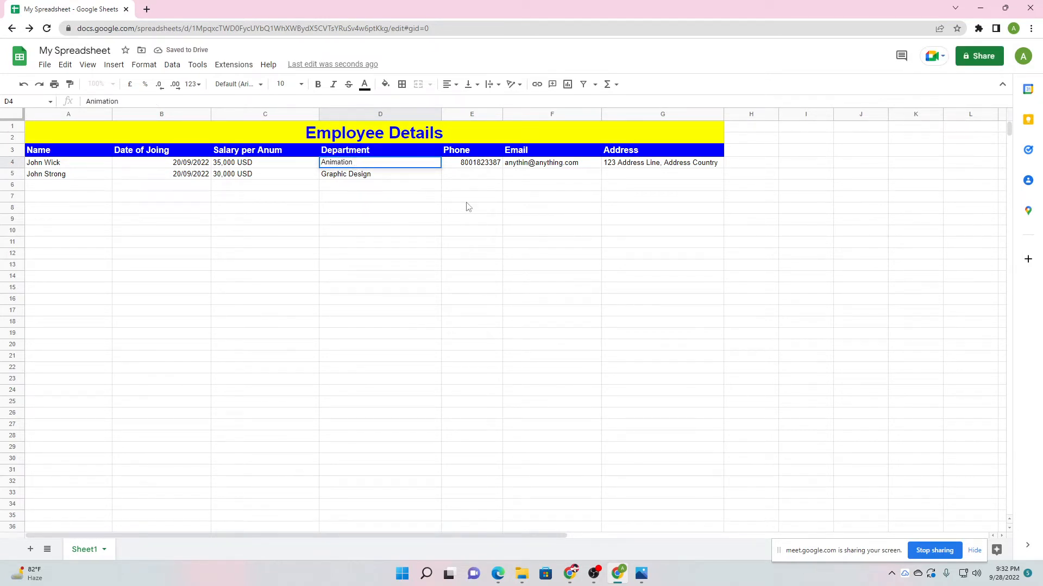
left_click(466, 180)
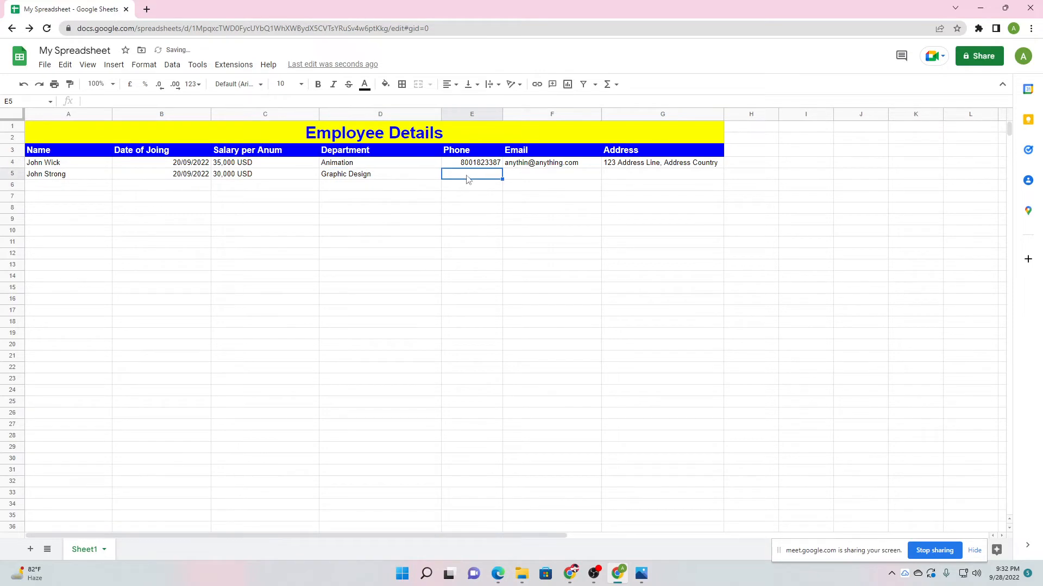
Fill in the second employee's phone number, e-mail and address in E5, F5 and G5.
type("666666")
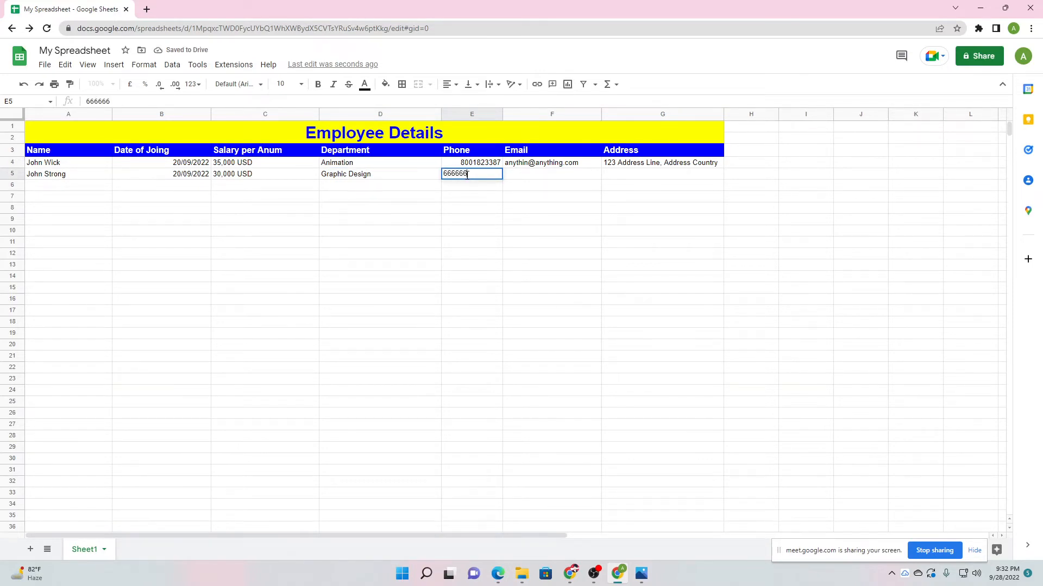
type("6665")
left_click(549, 176)
type("anythig")
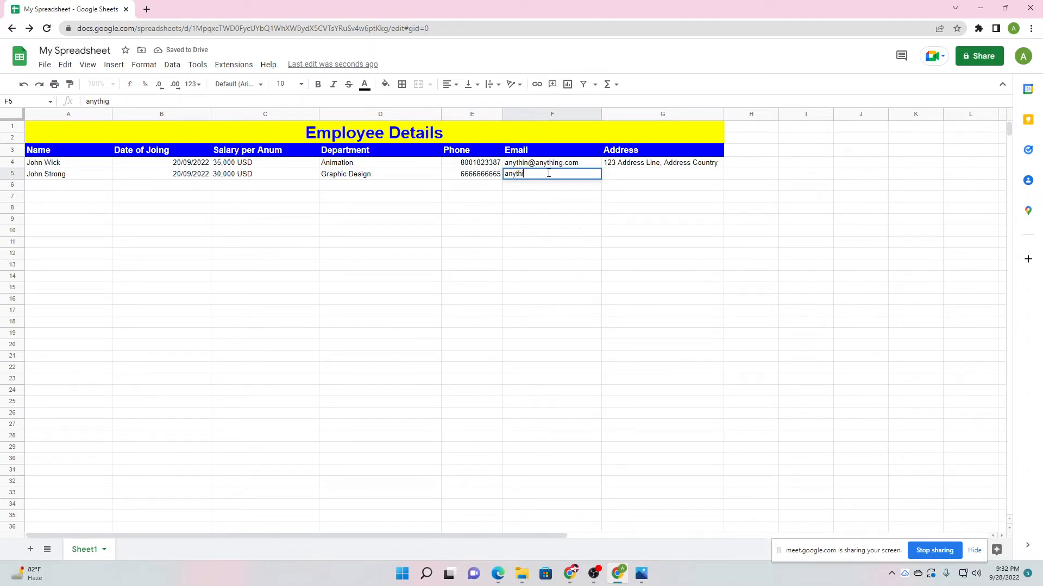
key("BackSpace")
type("ng1@any.thing")
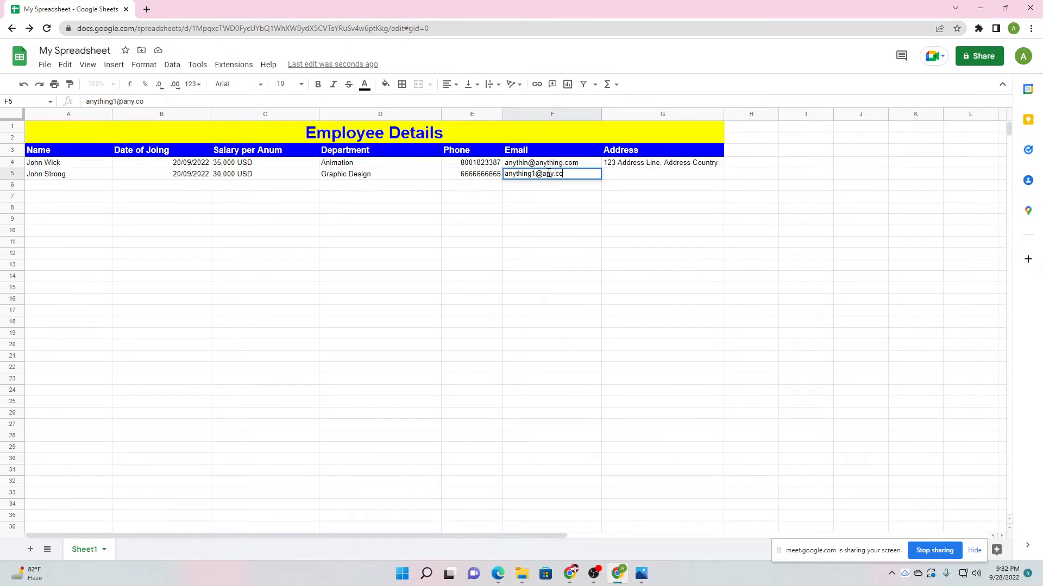
left_click(611, 179)
type("32")
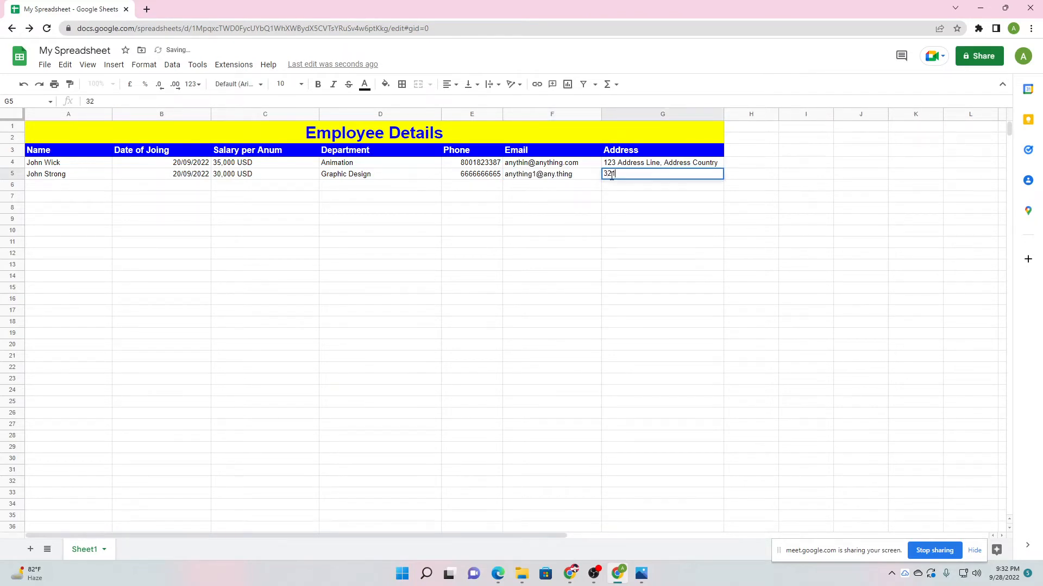
type("1 Address Li")
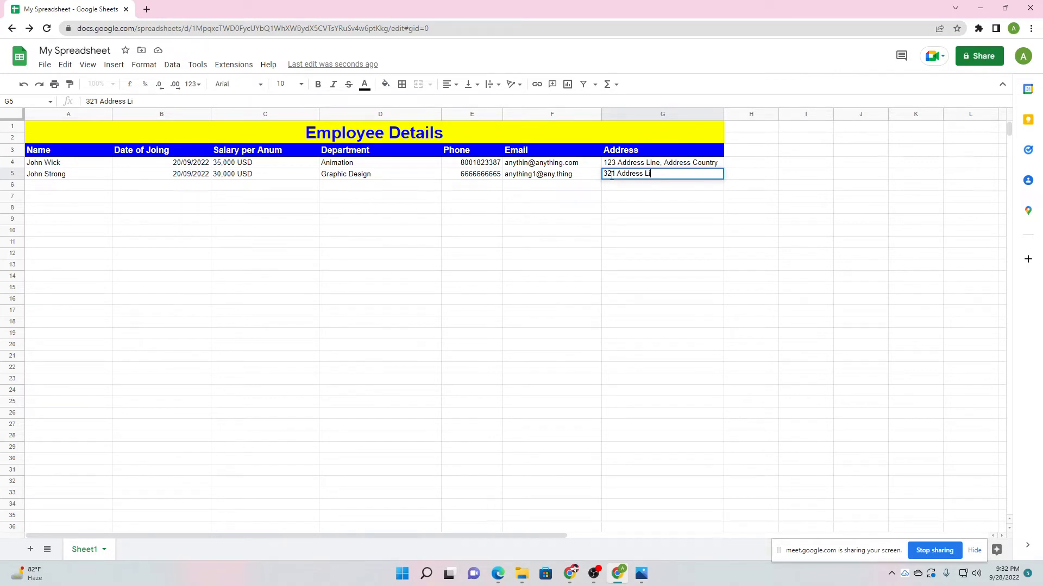
type("ne, Country Road")
left_click(621, 248)
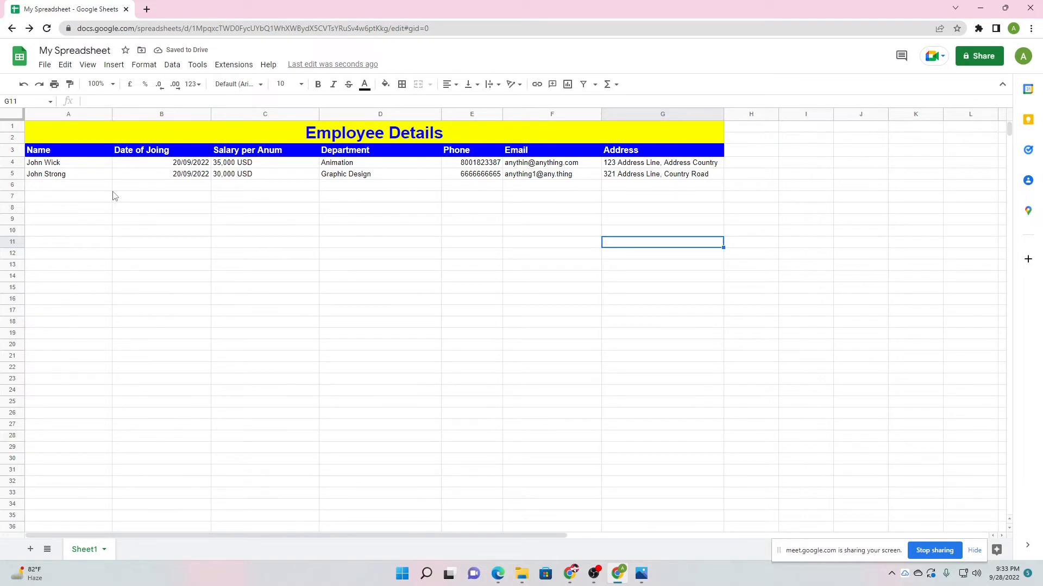
left_click(54, 188)
type("df")
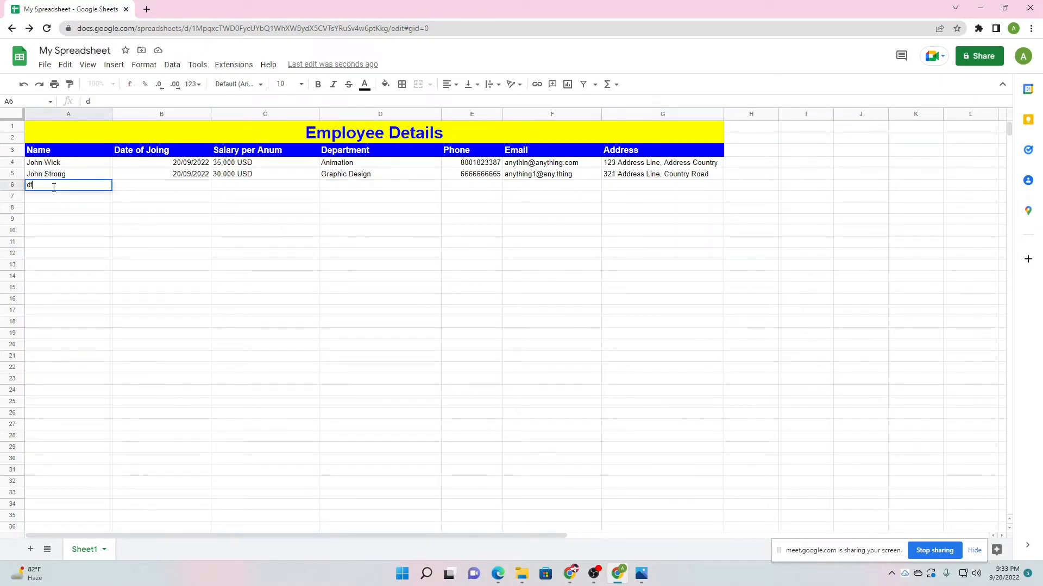
type("df96652dfd")
left_click(84, 207)
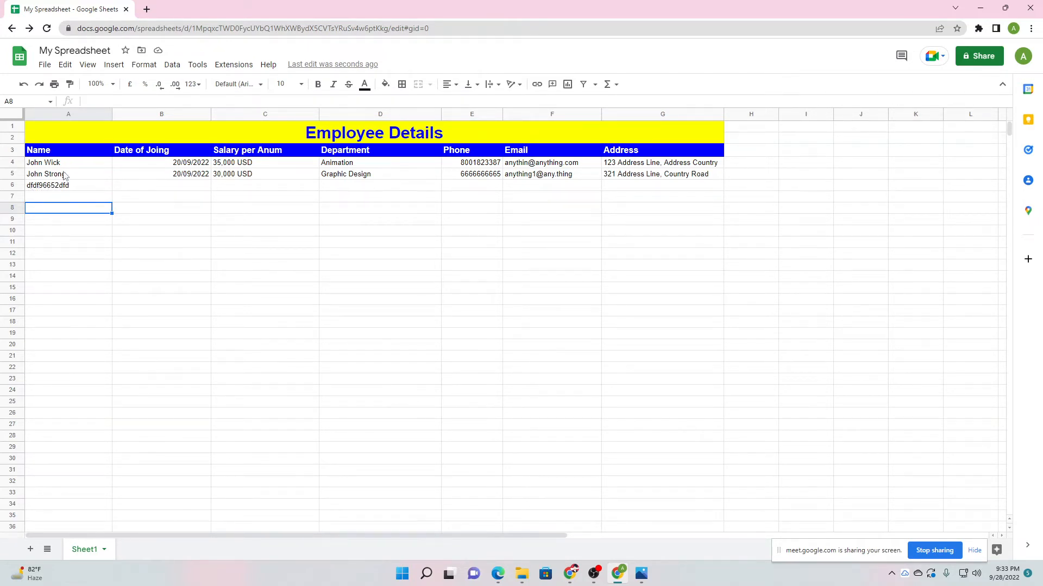
left_click(55, 154)
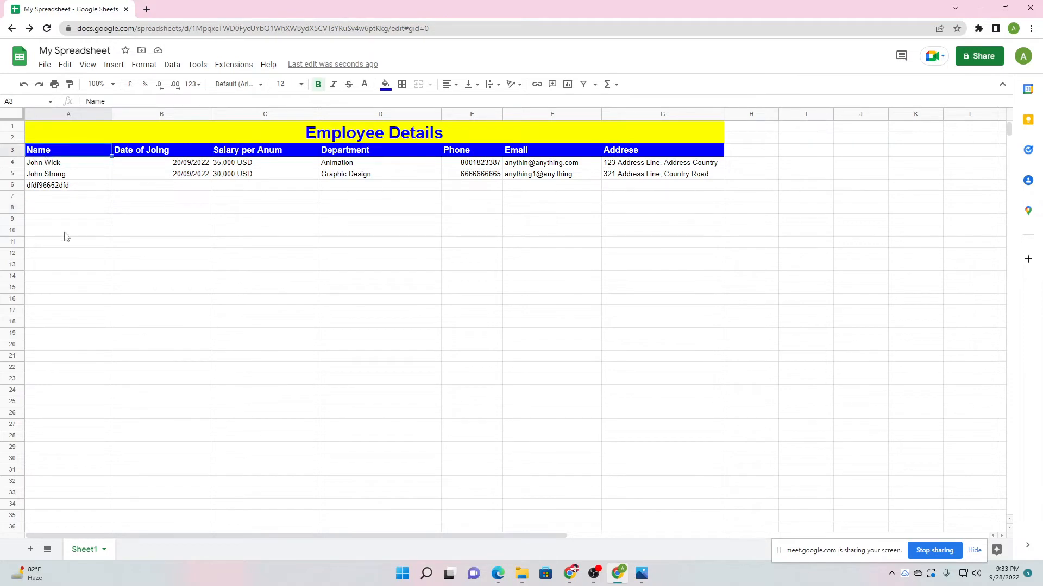
left_click(51, 188)
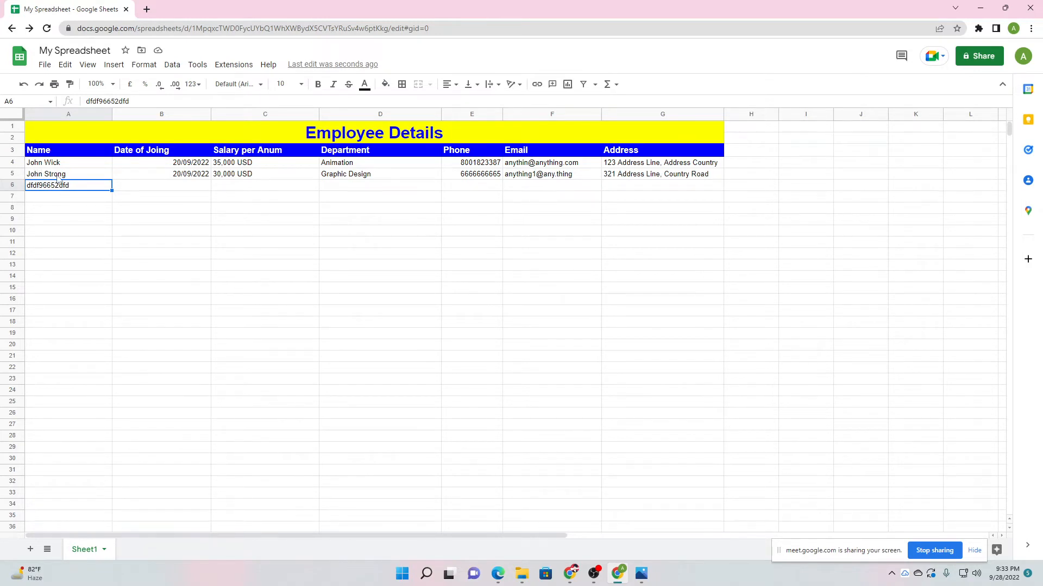
left_click(70, 203)
left_click(54, 188)
key("Delete")
left_click(64, 198)
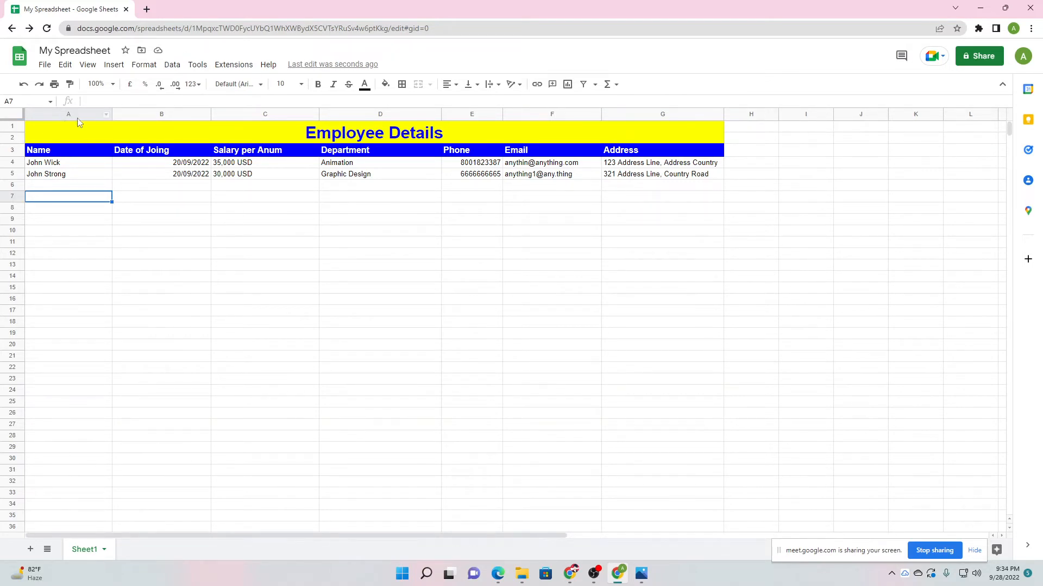
Open column A's action menu and display its Paste special options.
left_click(93, 212)
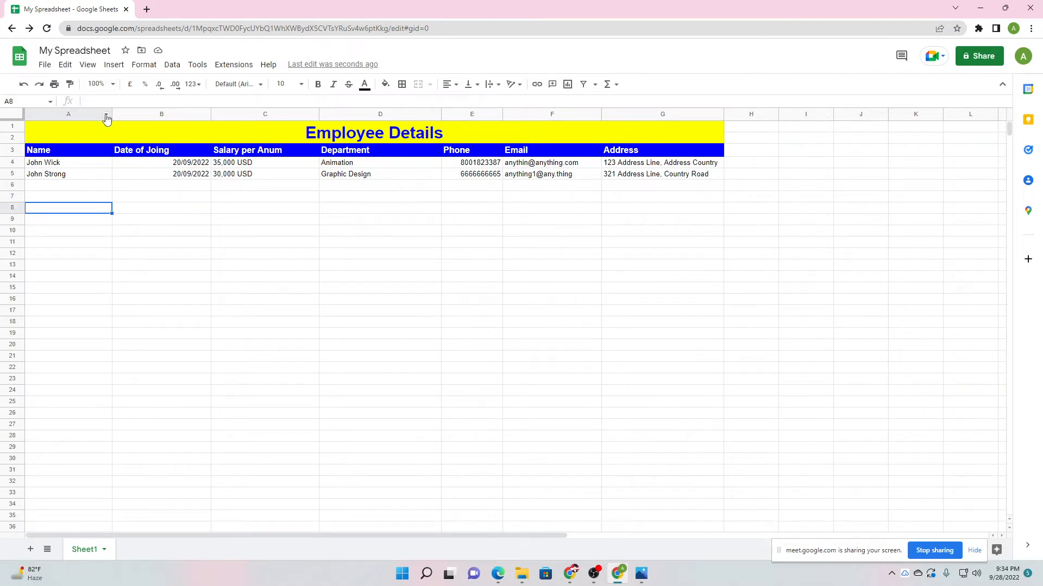
left_click(106, 116)
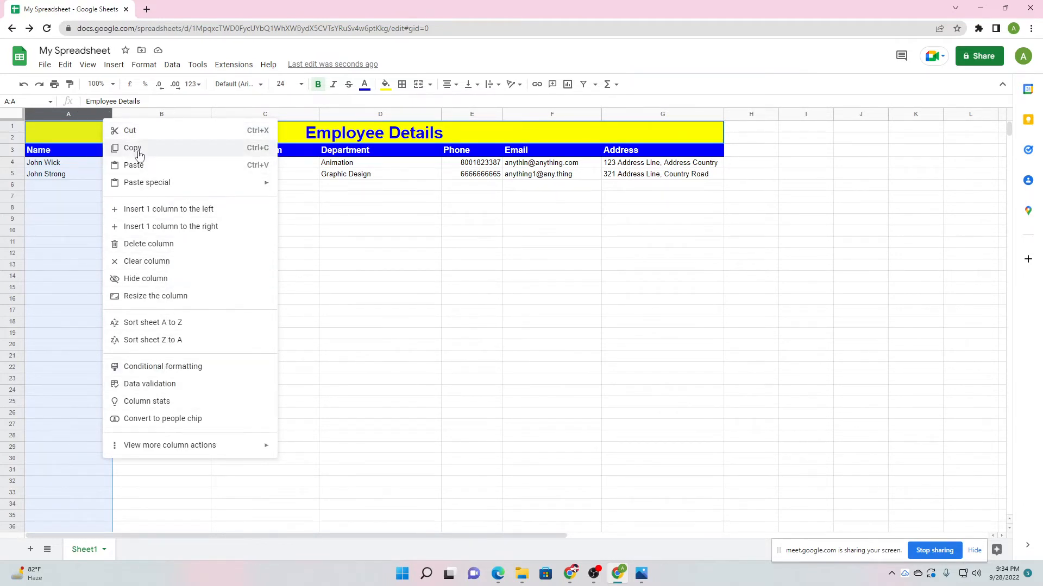
mouse_move(143, 193)
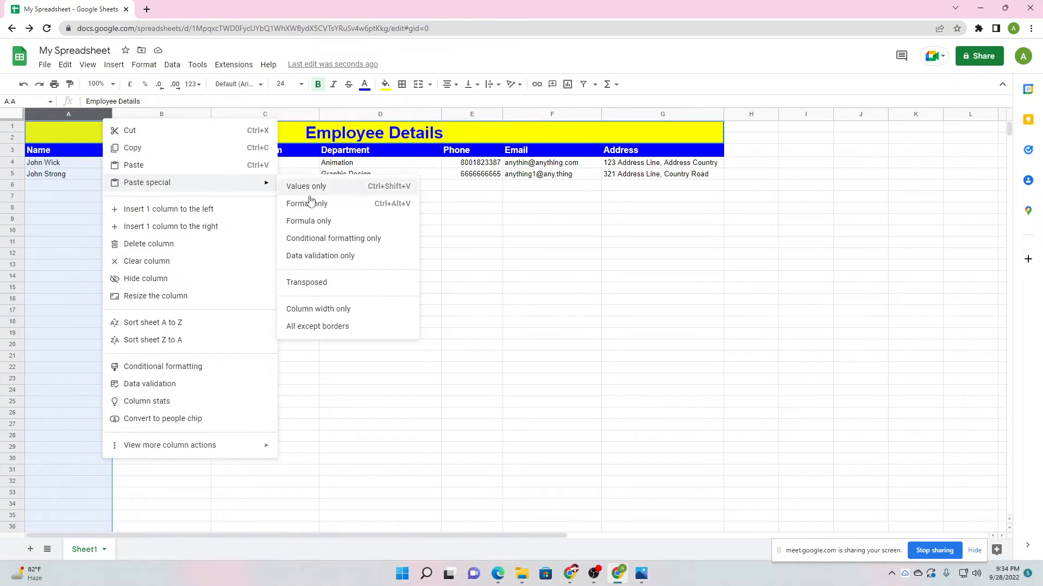
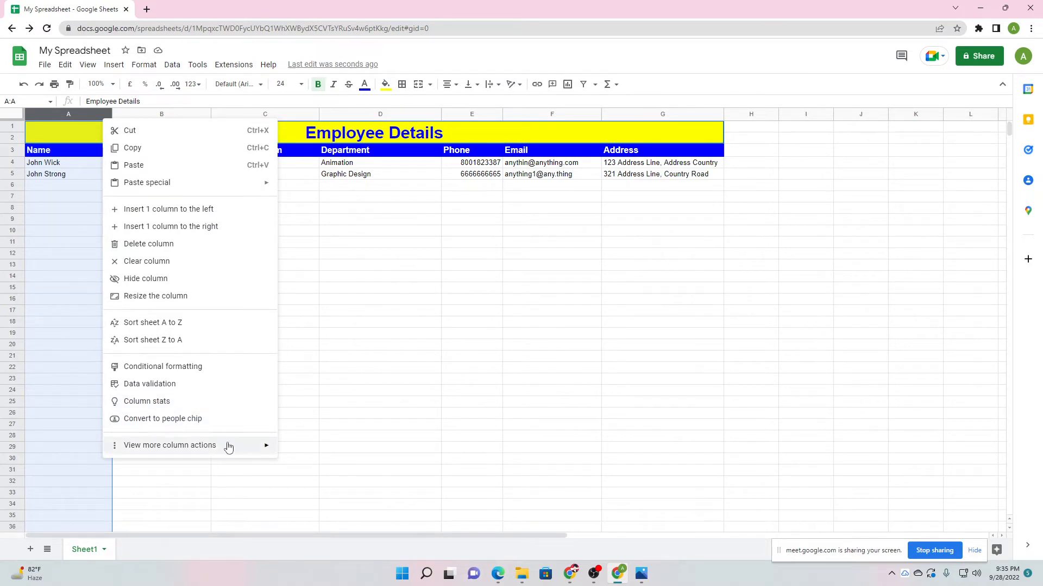
Add an 'Is not empty' conditional format rule on A1:A1000, then close the rules panel.
mouse_move(228, 446)
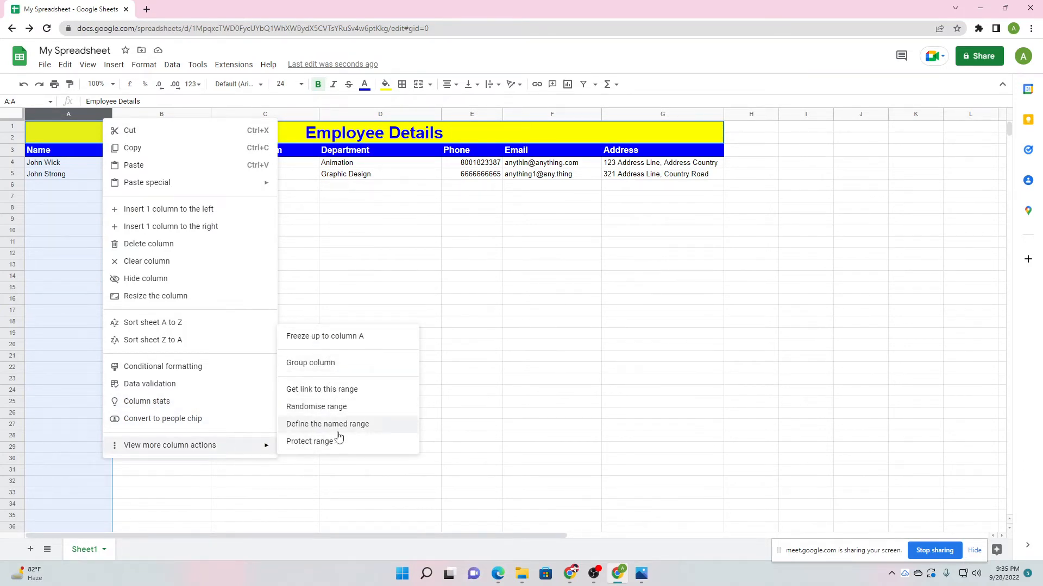
left_click(167, 372)
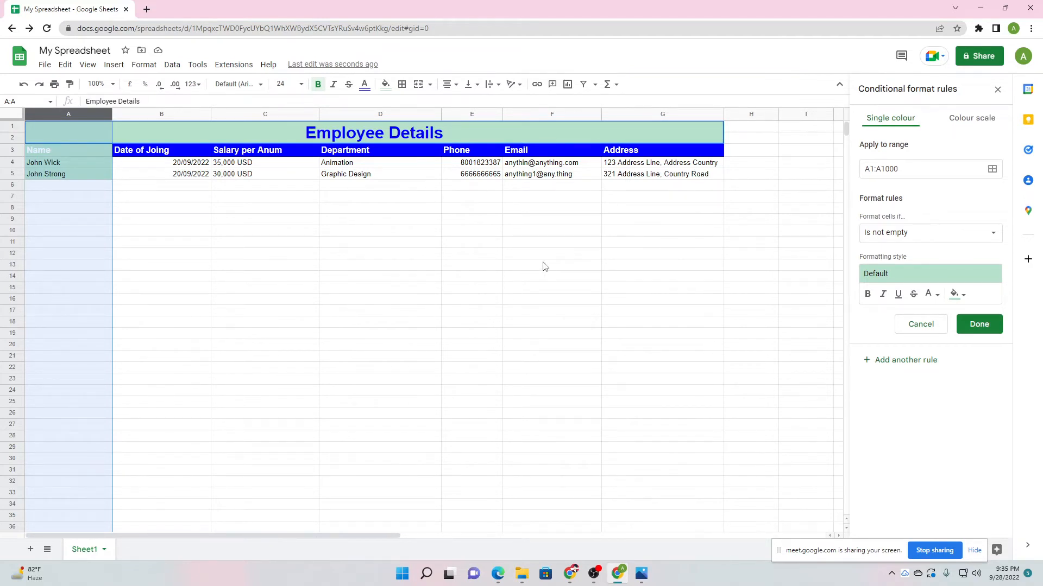
left_click(997, 89)
left_click(409, 282)
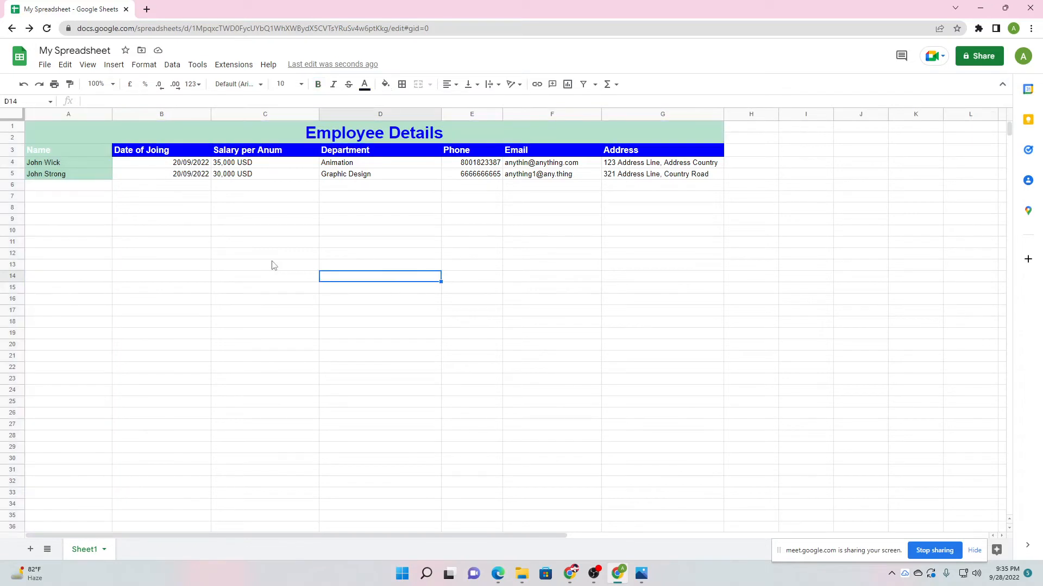
Undo the green conditional shading on column A's filled cells.
key("ctrl+z")
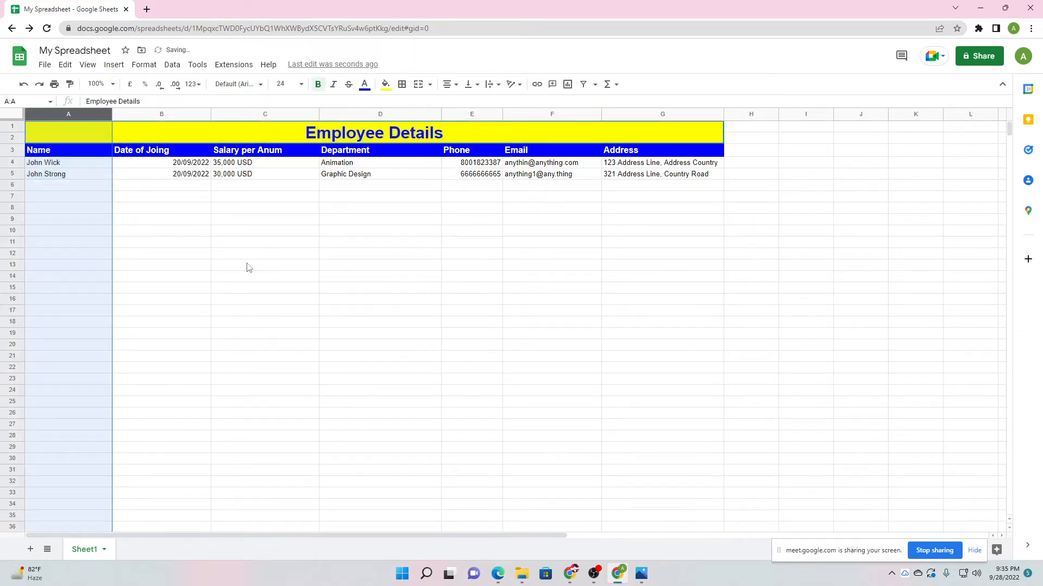
left_click(233, 265)
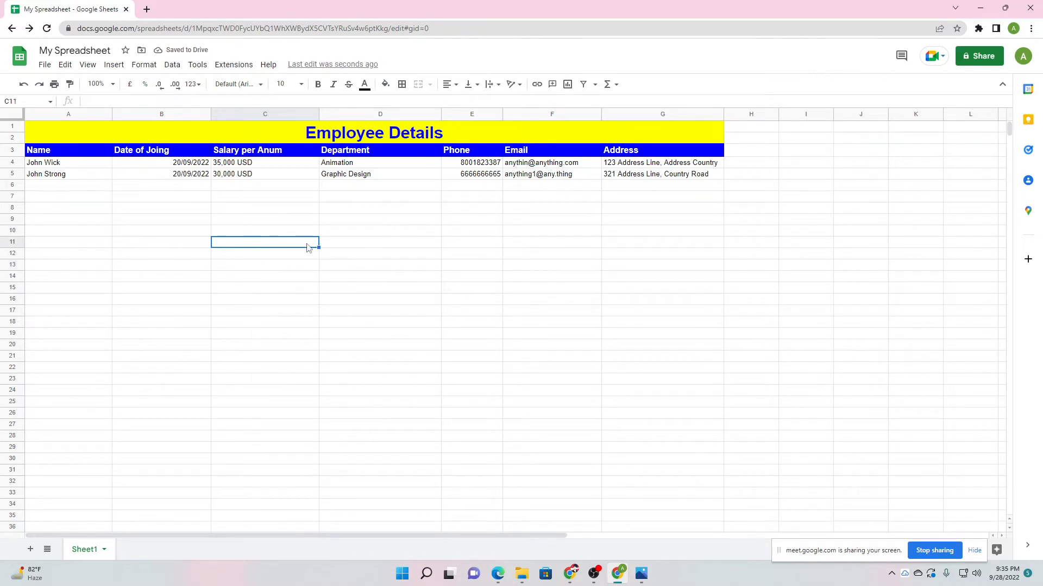
key("Right")
left_click(273, 270)
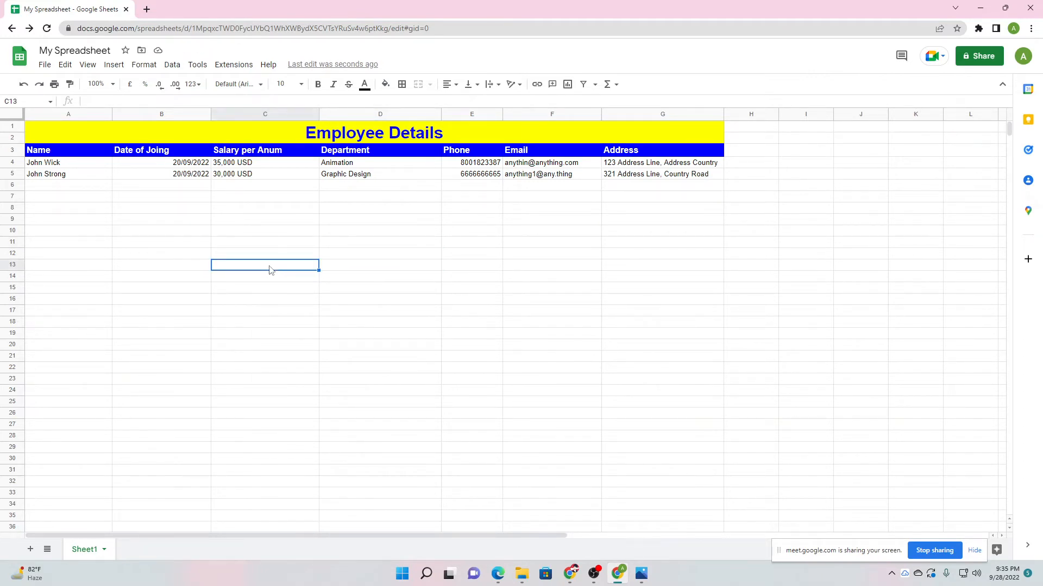
left_click(176, 268)
Copy cell B12, then select cells B11, B15, G19, B19, H1 and D20.
left_click(175, 257)
key("ctrl+c")
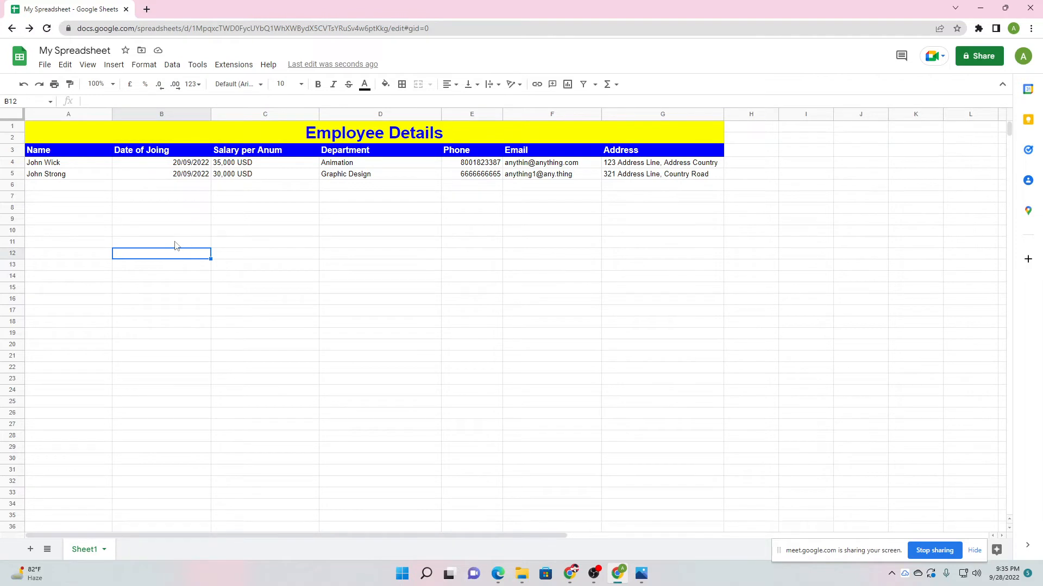
left_click(175, 243)
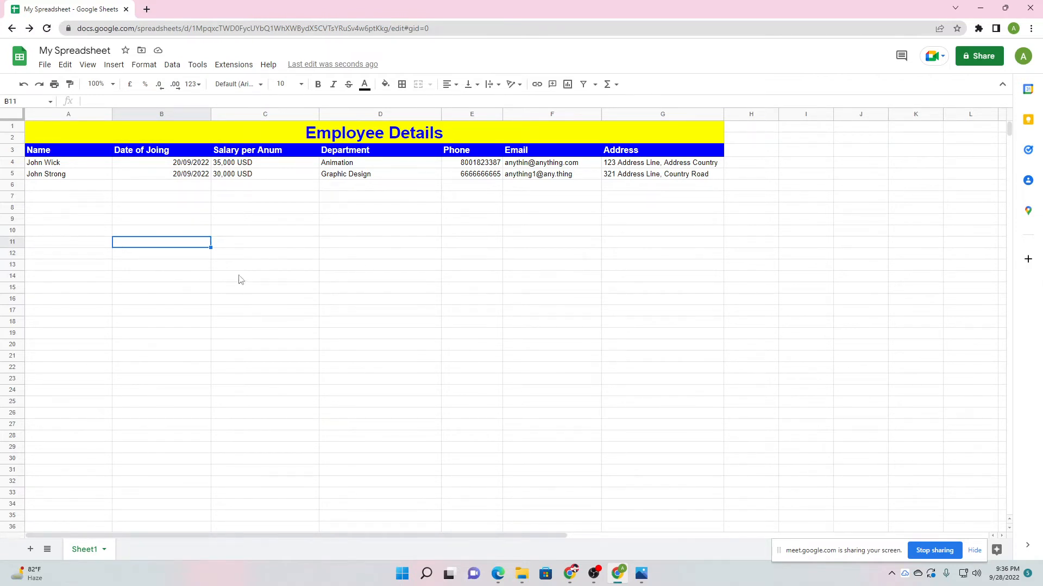
left_click(152, 289)
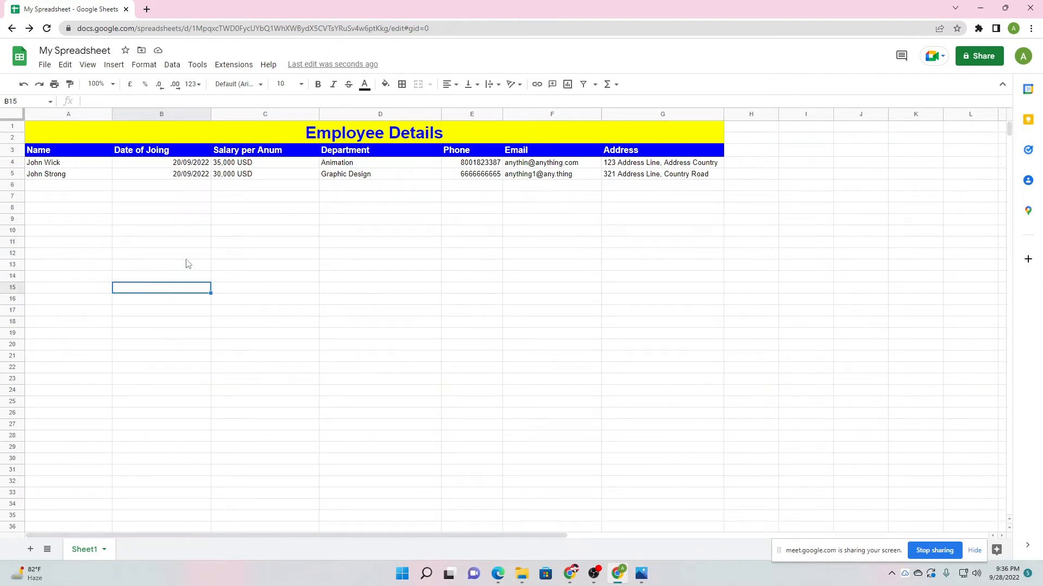
left_click(648, 338)
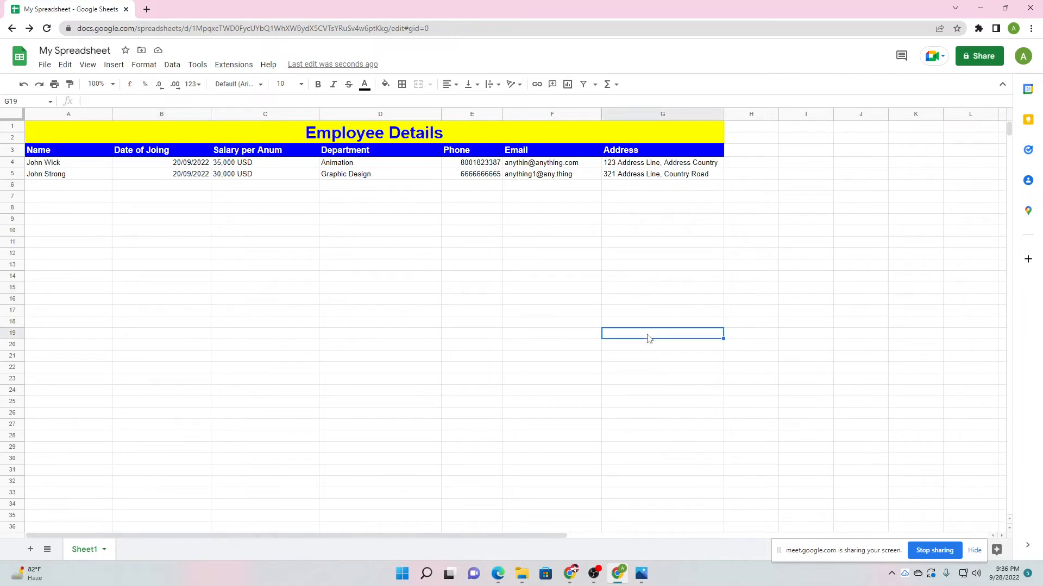
left_click(158, 294)
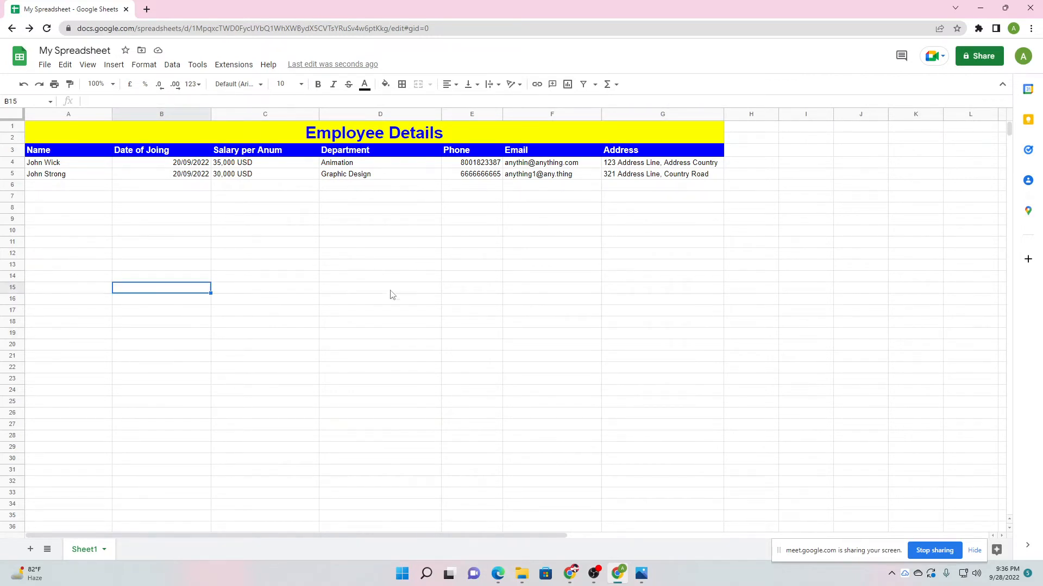
left_click(170, 338)
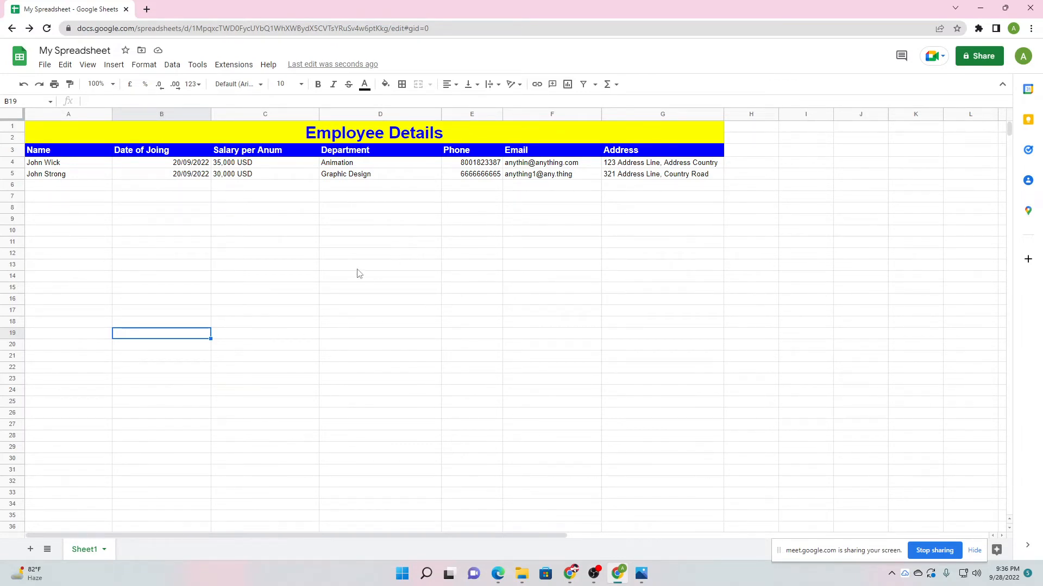
left_click(757, 130)
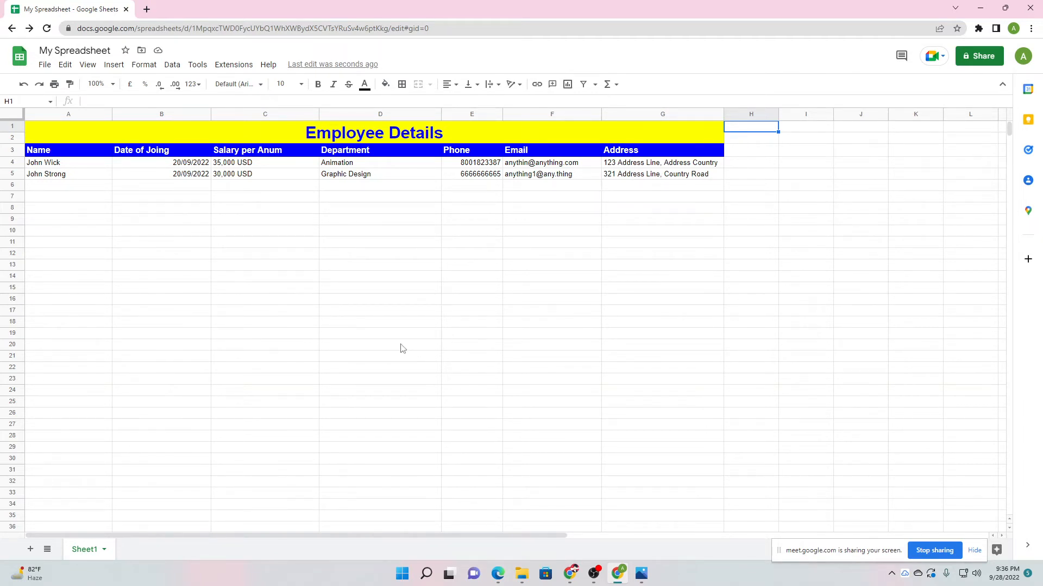
left_click(382, 349)
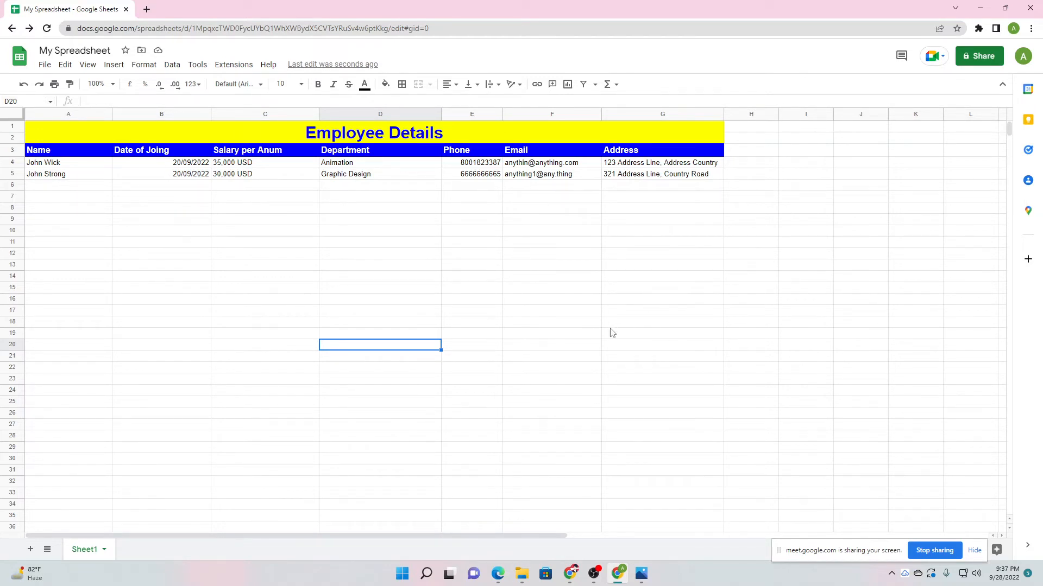
left_click(632, 334)
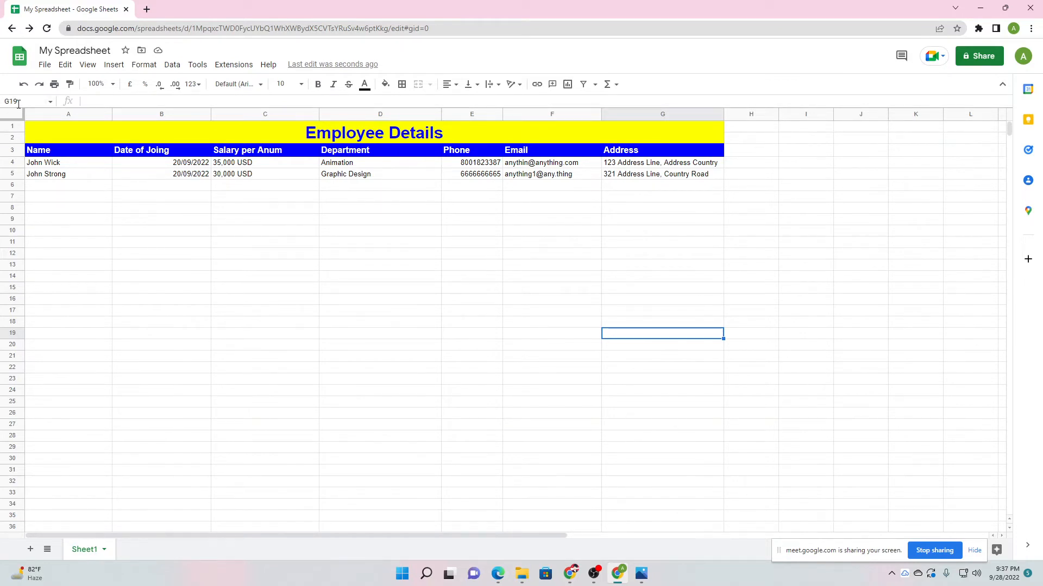
left_click(449, 340)
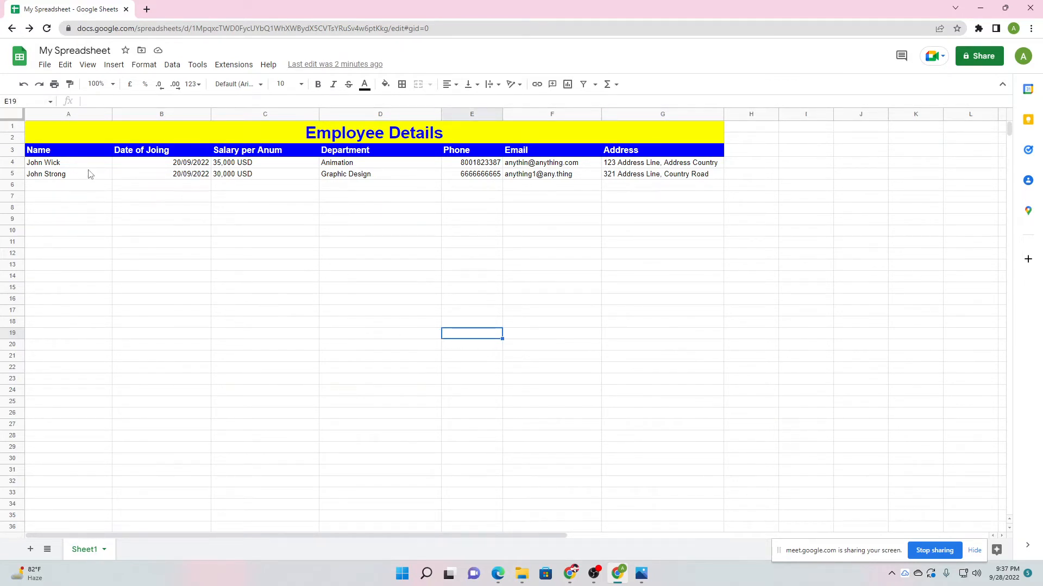
left_click(75, 138)
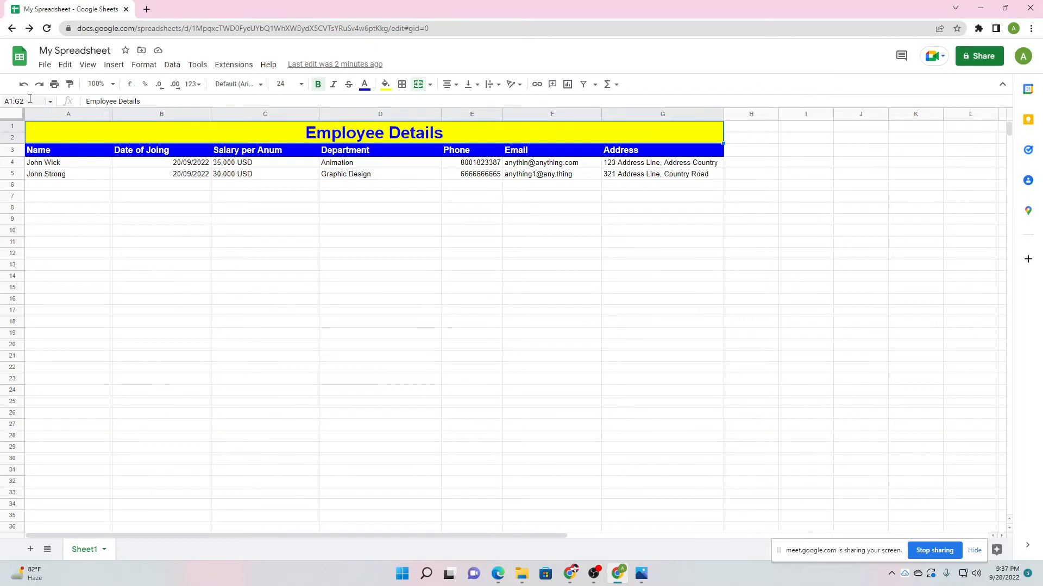
left_click(95, 232)
left_click(3, 102)
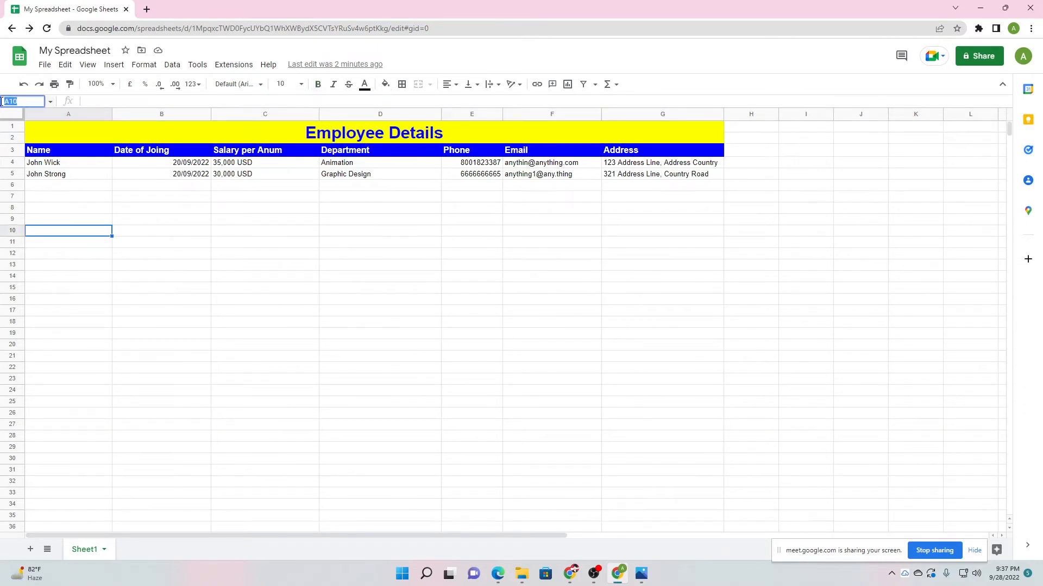
key("BackSpace")
key("Return")
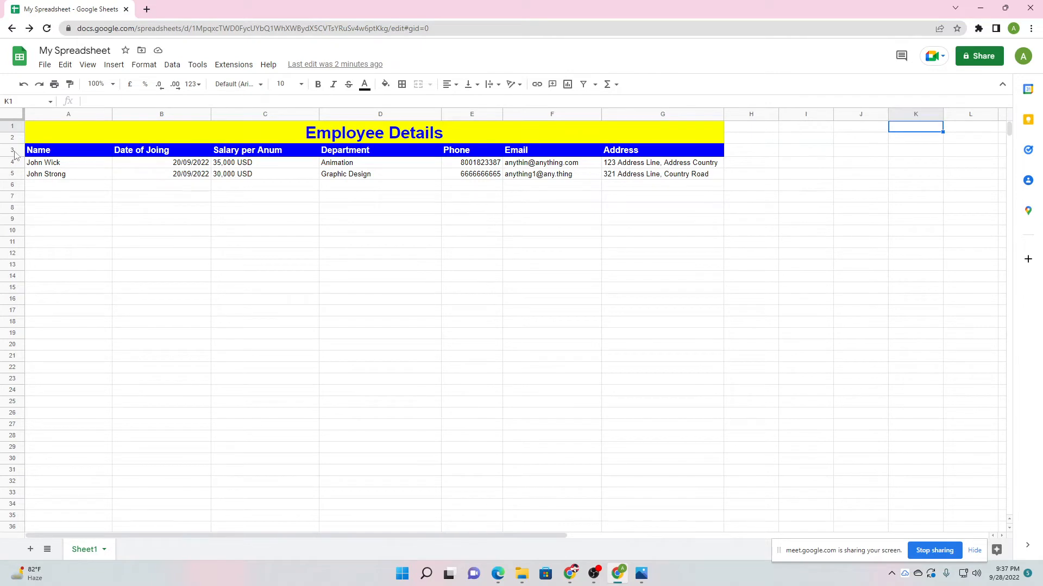
left_click(427, 244)
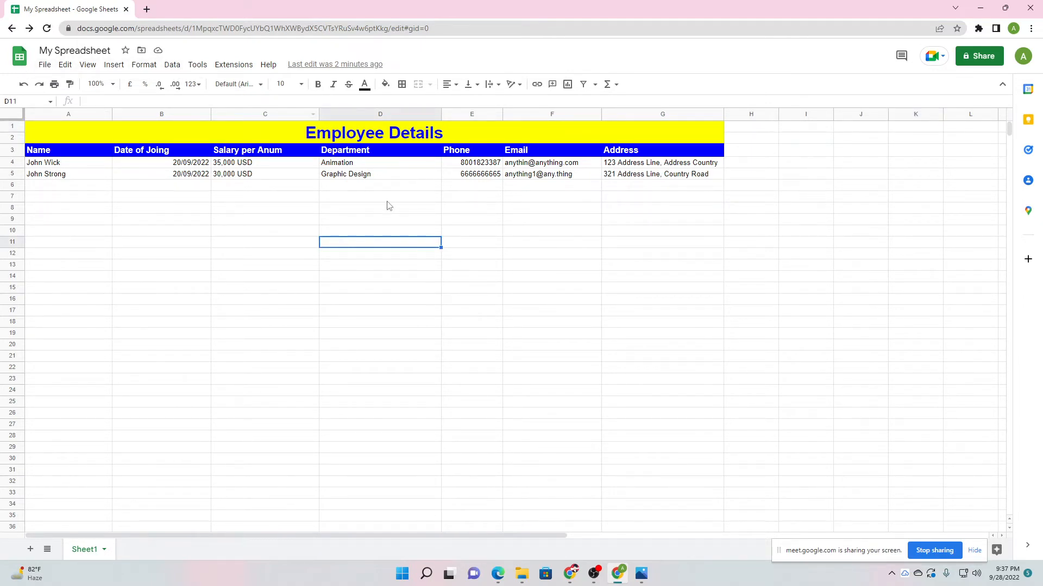
Start a new conditional formatting rule for column A and select its range reference.
left_click(106, 115)
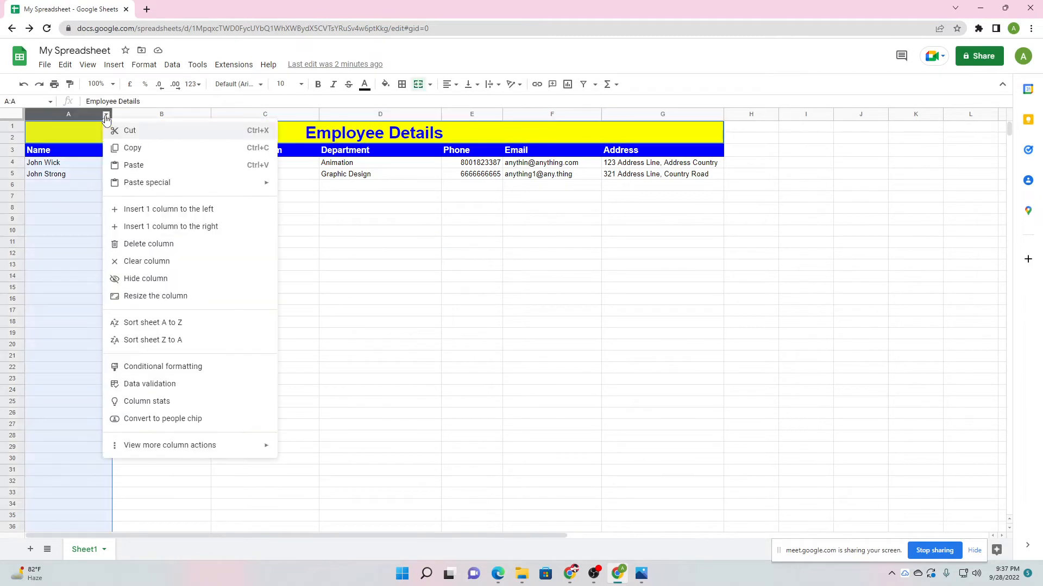
left_click(163, 366)
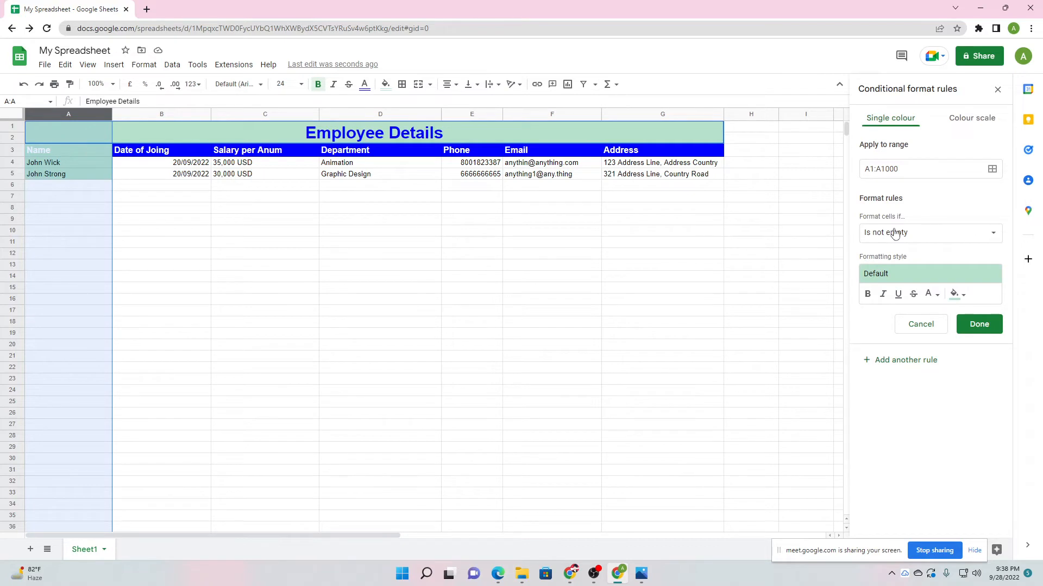
left_click_drag(876, 170, 880, 170)
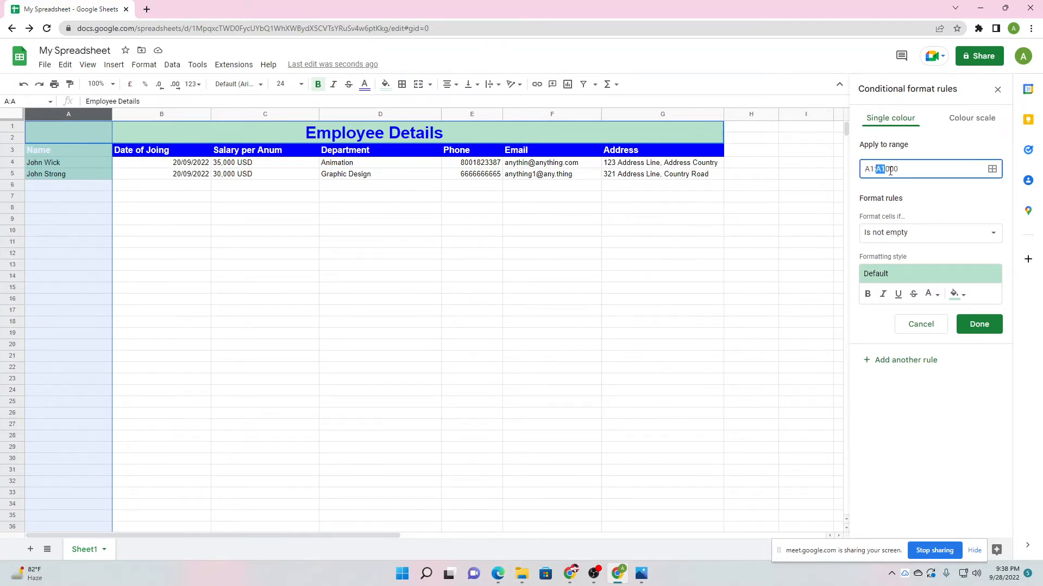
left_click(905, 170)
left_click_drag(882, 171, 902, 172)
left_click(902, 175)
Shorten the rule's range to A1:A100, then restore it to A1:A1000.
scroll(65, 498, "down", 15)
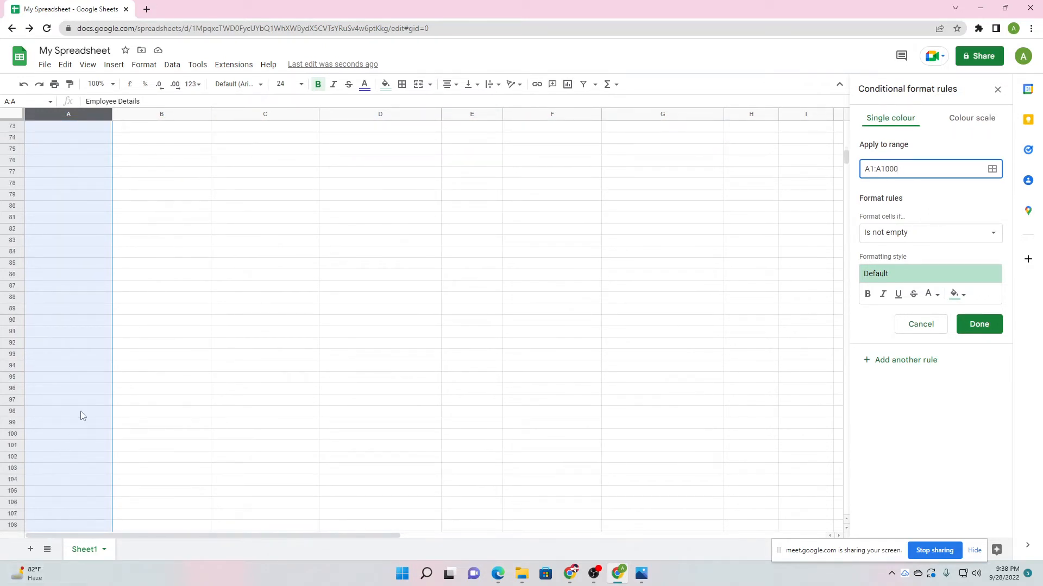
scroll(82, 348, "down", 2)
scroll(53, 424, "up", 15)
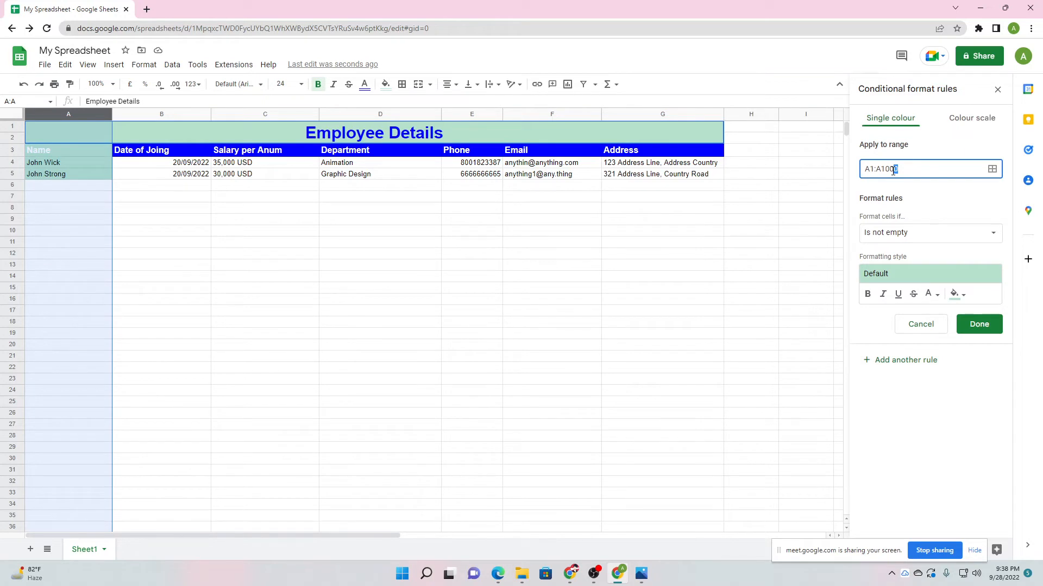
key("BackSpace")
scroll(47, 317, "down", 5)
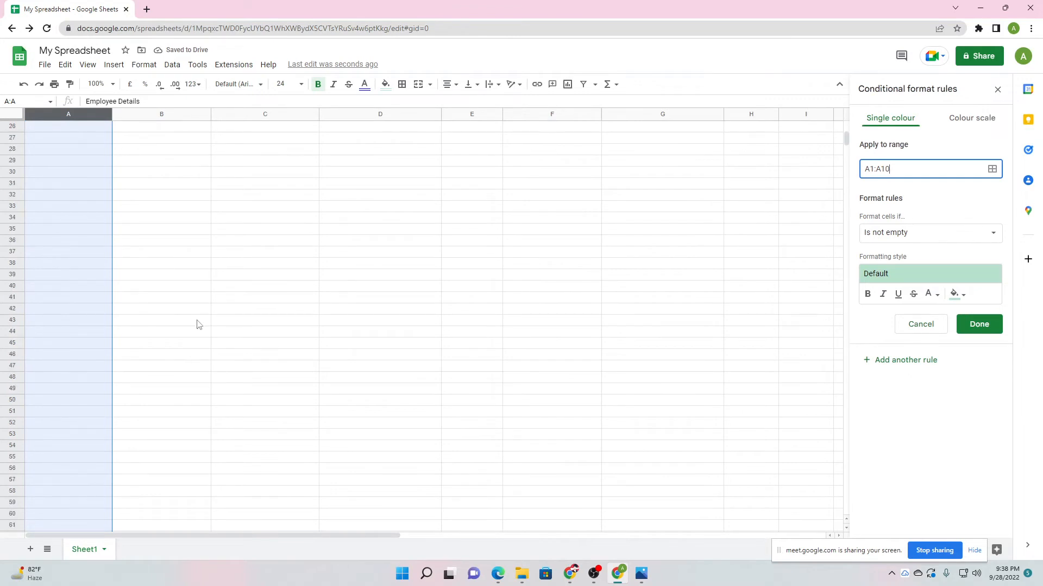
scroll(197, 325, "up", 5)
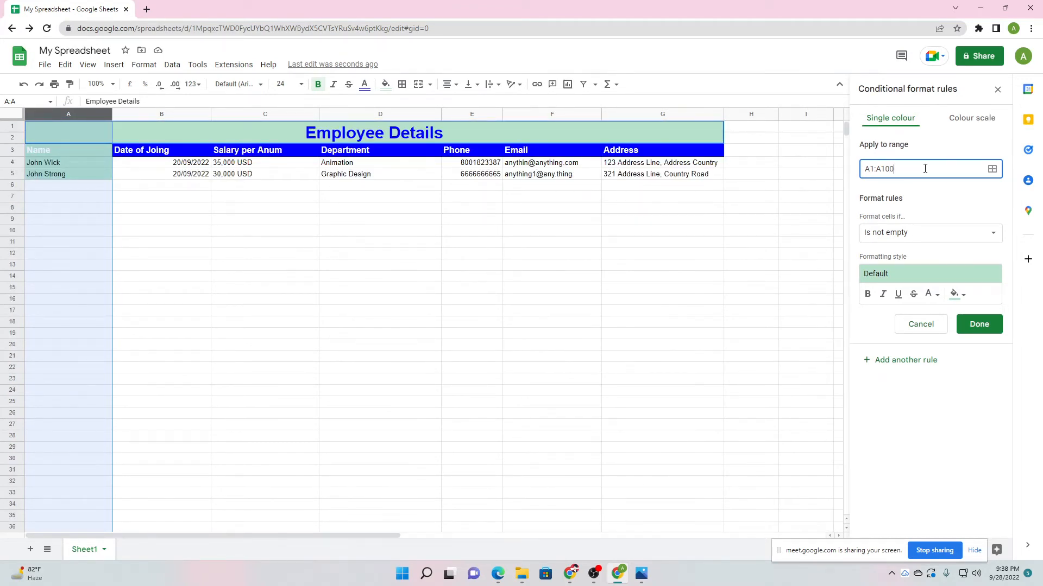
key("BackSpace")
Confirm the A1:A1000 range and set the condition to Is not empty, replacing Is empty.
left_click(917, 206)
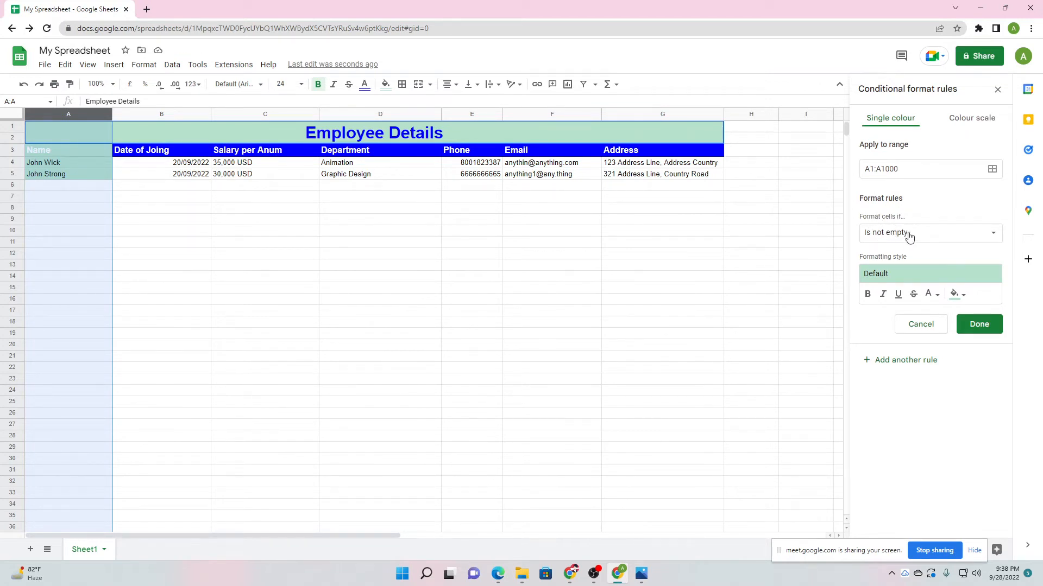
left_click(903, 234)
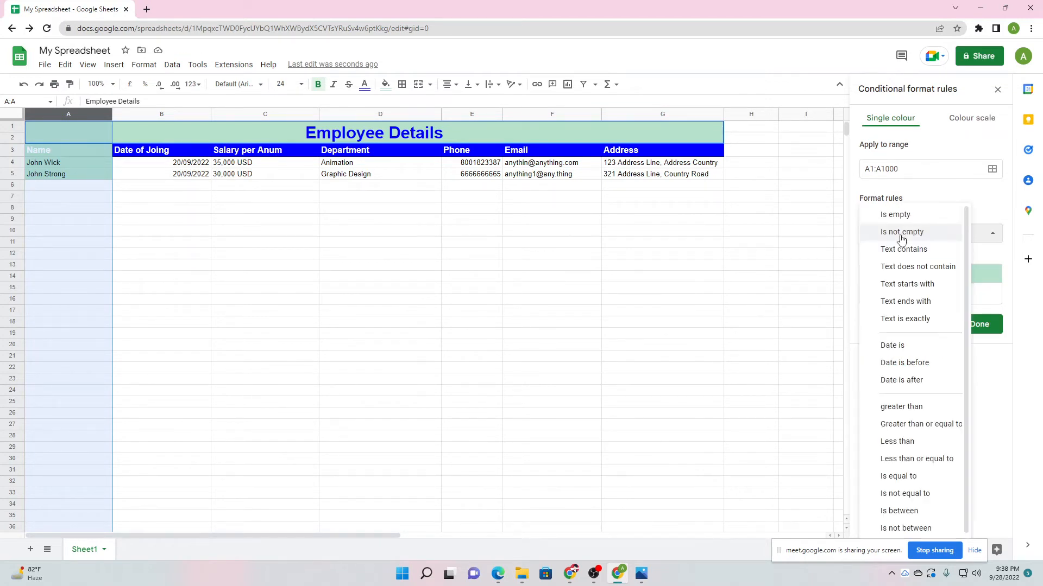
left_click(922, 202)
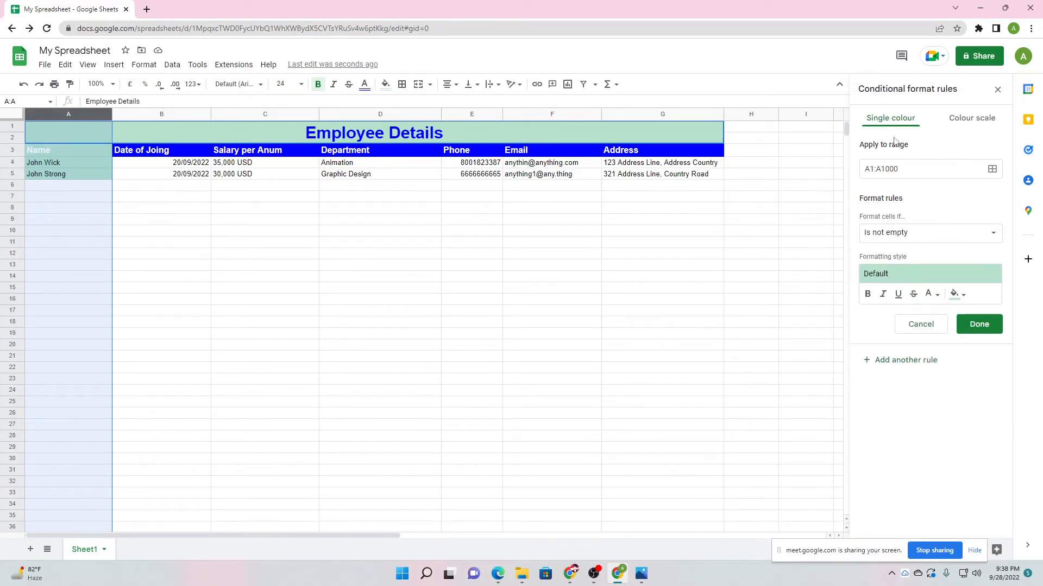
left_click(904, 237)
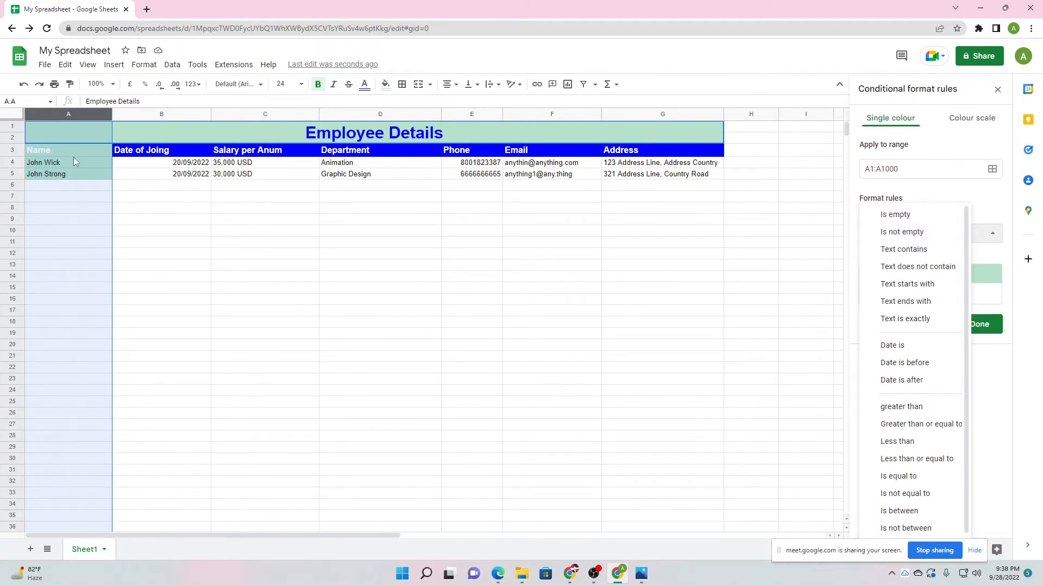
left_click(893, 215)
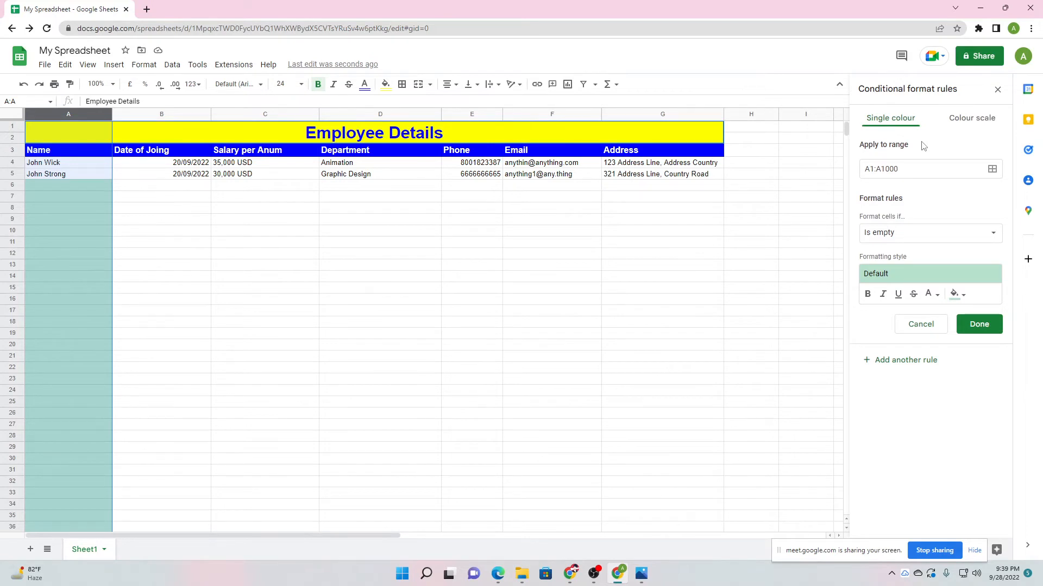
left_click(891, 232)
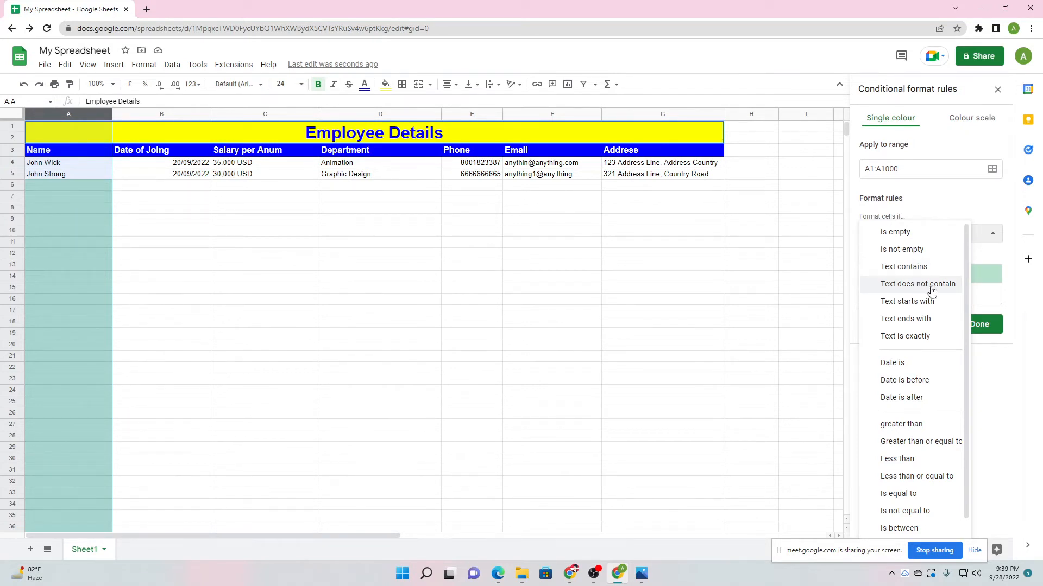
scroll(924, 315, "down", 2)
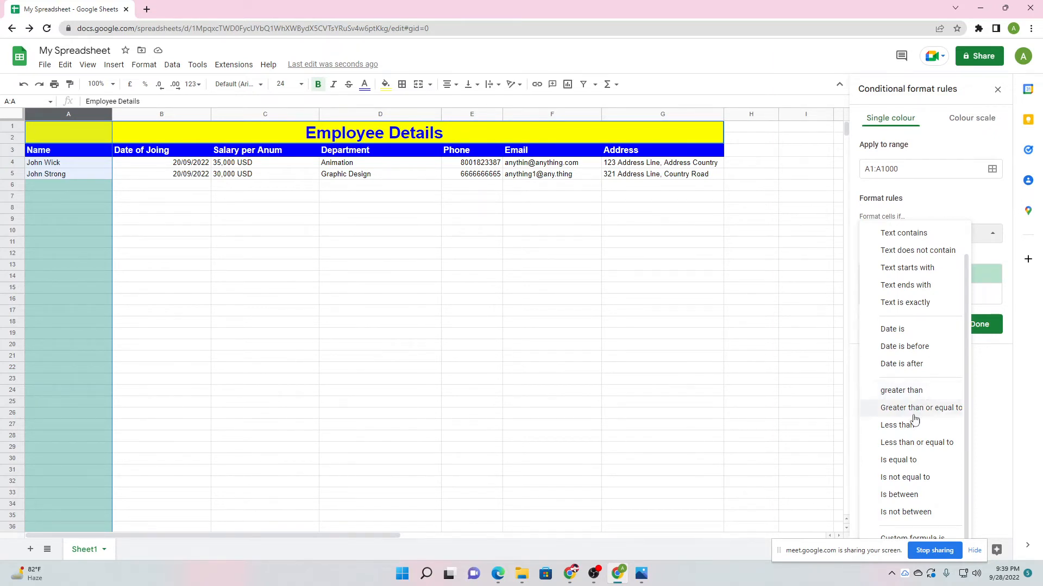
scroll(927, 496, "up", 1)
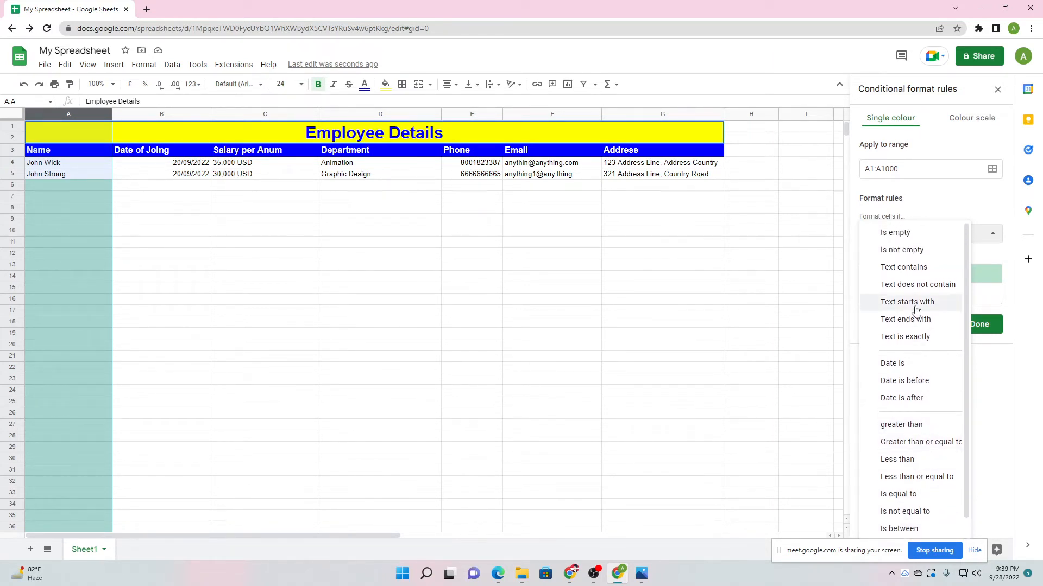
left_click(911, 237)
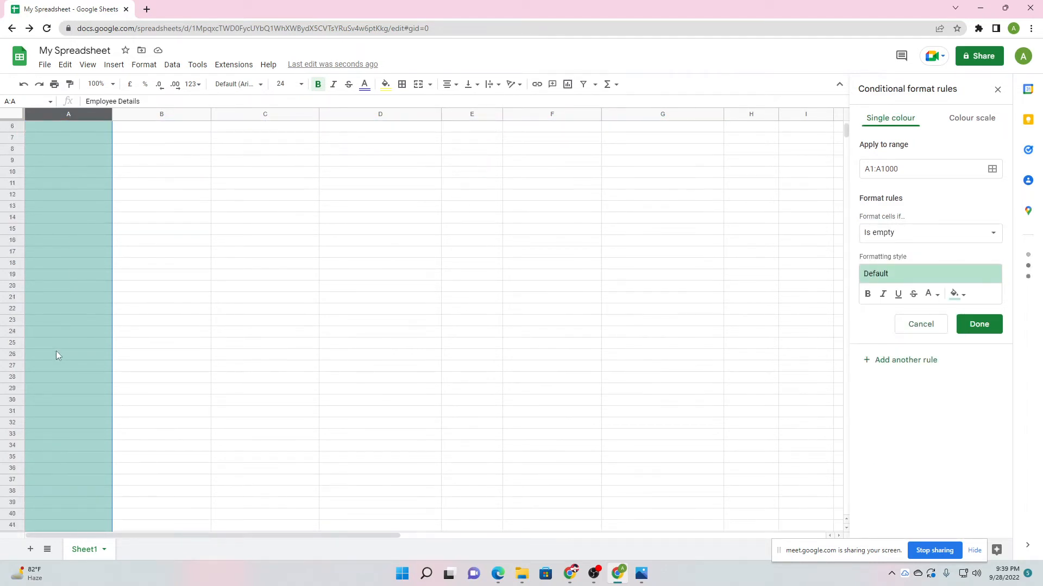
left_click(928, 234)
left_click(911, 249)
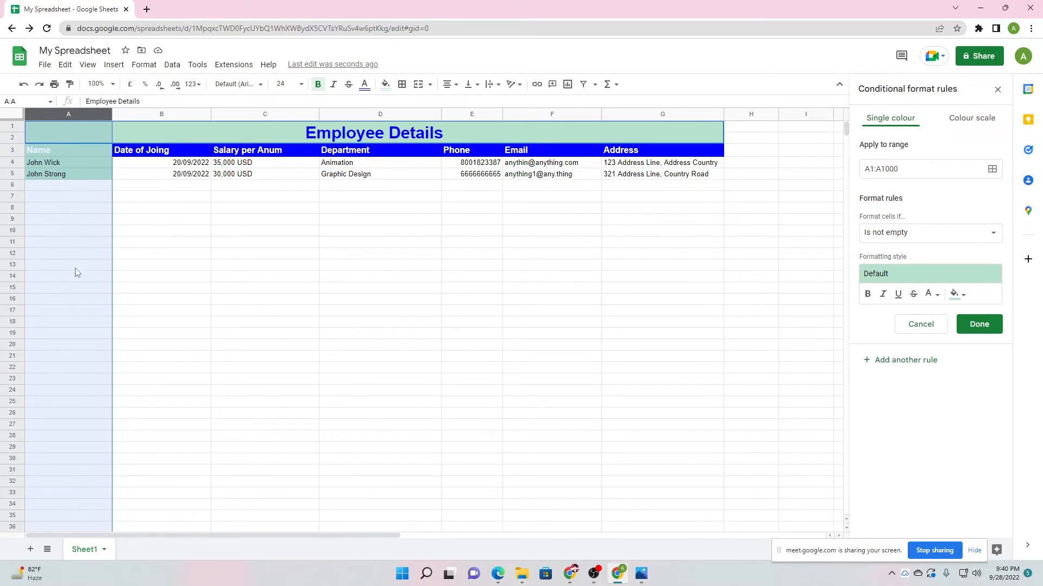
Switch the rule's fill from dark magenta to bright green and save it with Done.
scroll(77, 275, "down", 3)
scroll(71, 347, "down", 2)
scroll(82, 325, "up", 5)
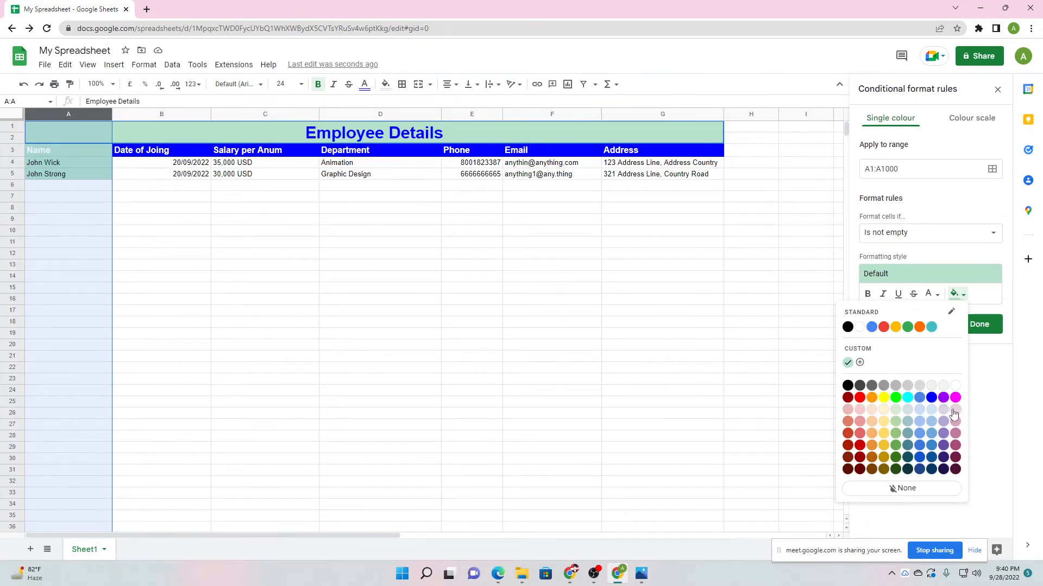
left_click(955, 459)
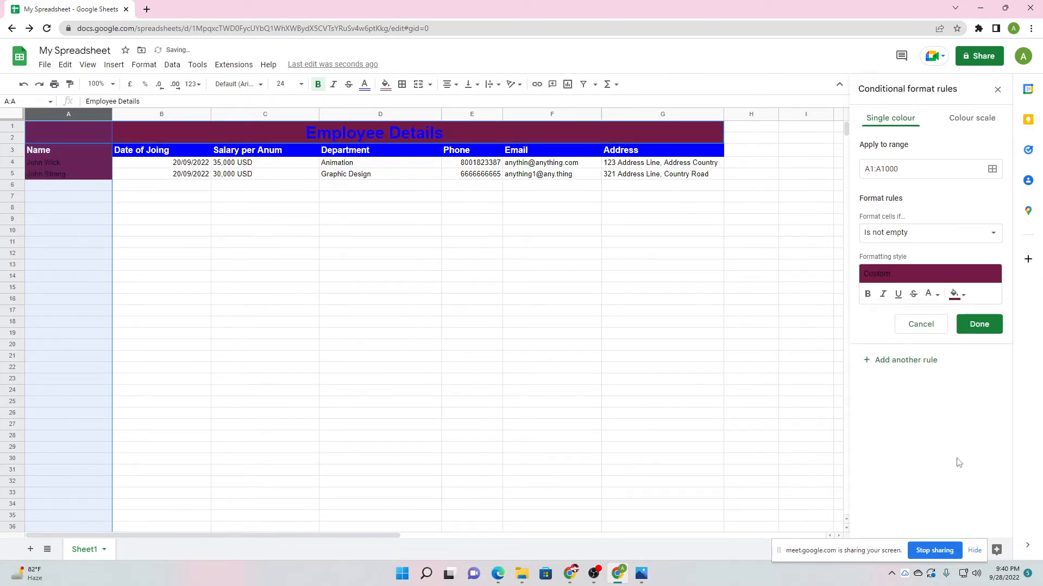
left_click(957, 297)
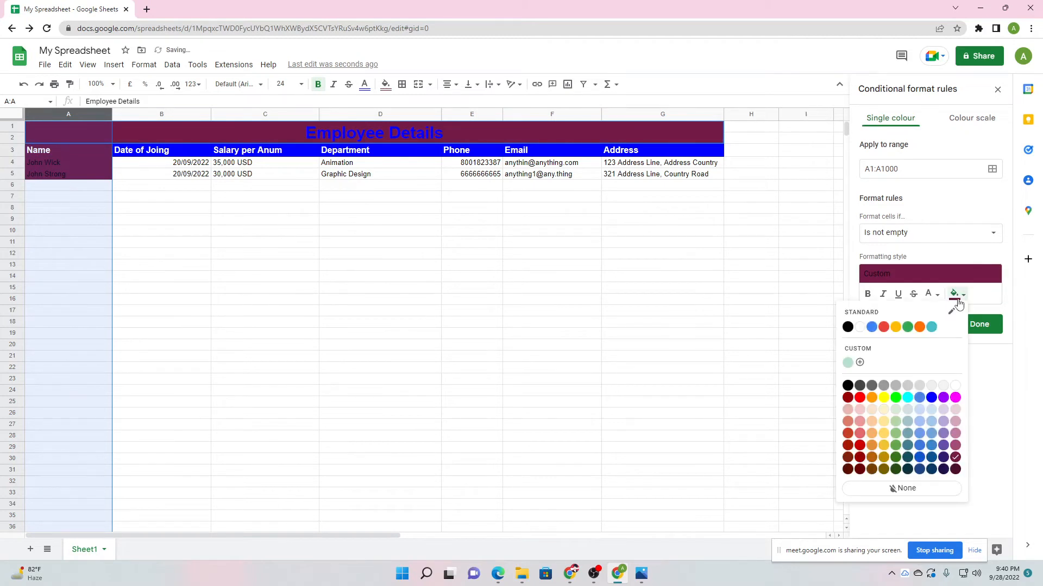
left_click(895, 398)
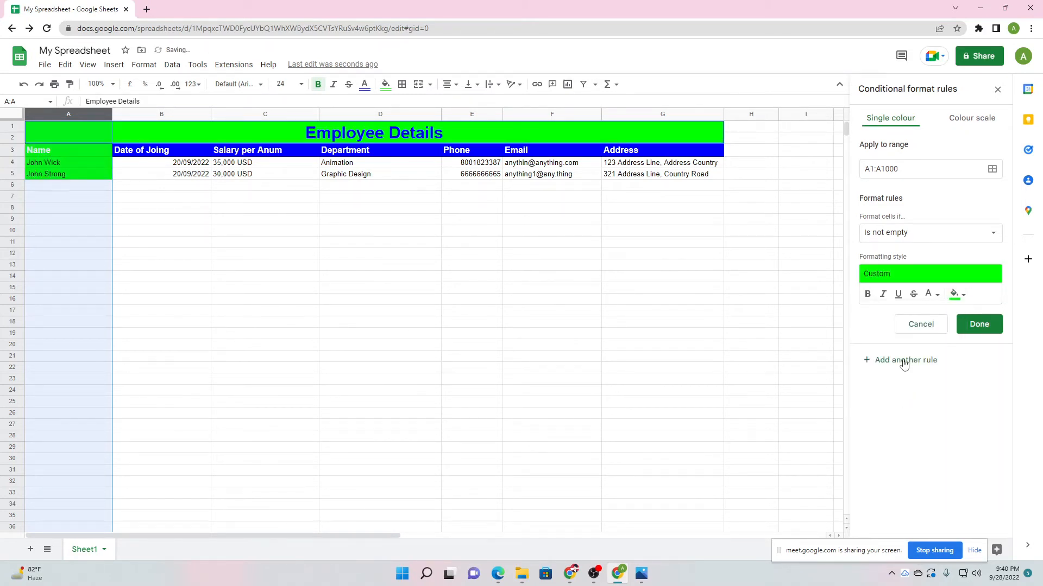
left_click(979, 327)
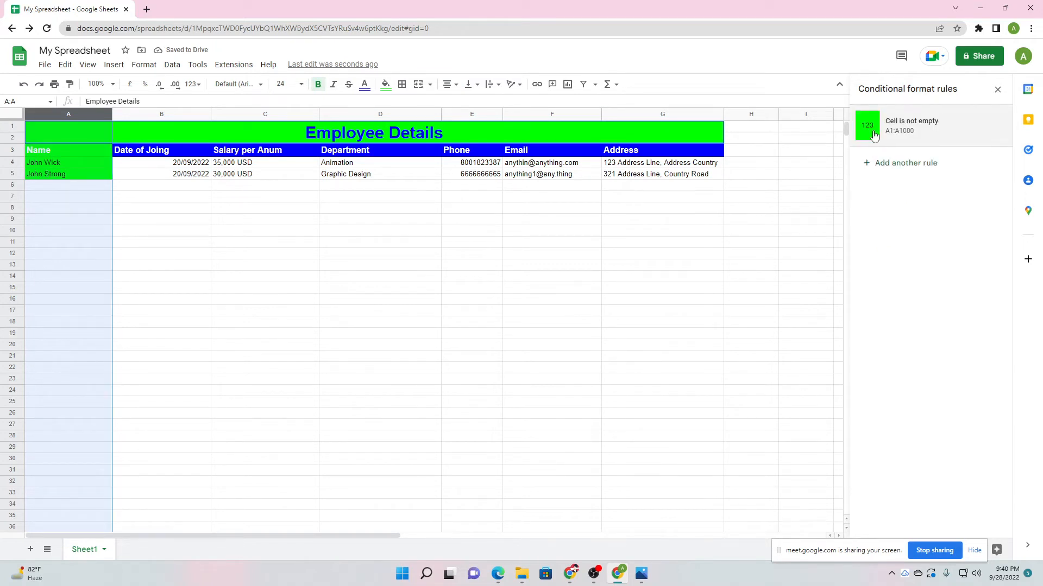
Test the rule by entering 'ENTERING DATA' in A13, then close the rules panel.
left_click(66, 189)
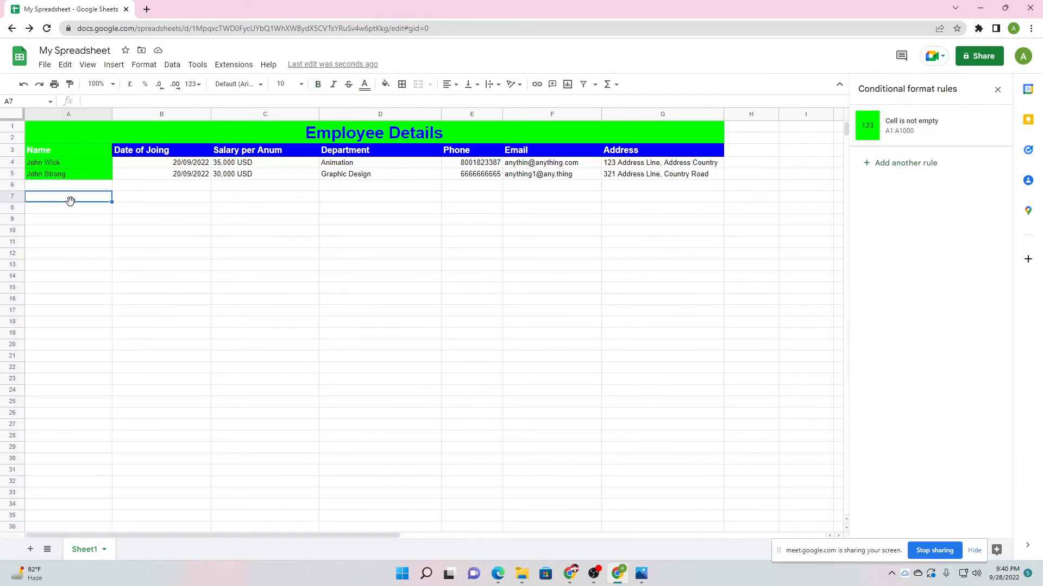
left_click(68, 268)
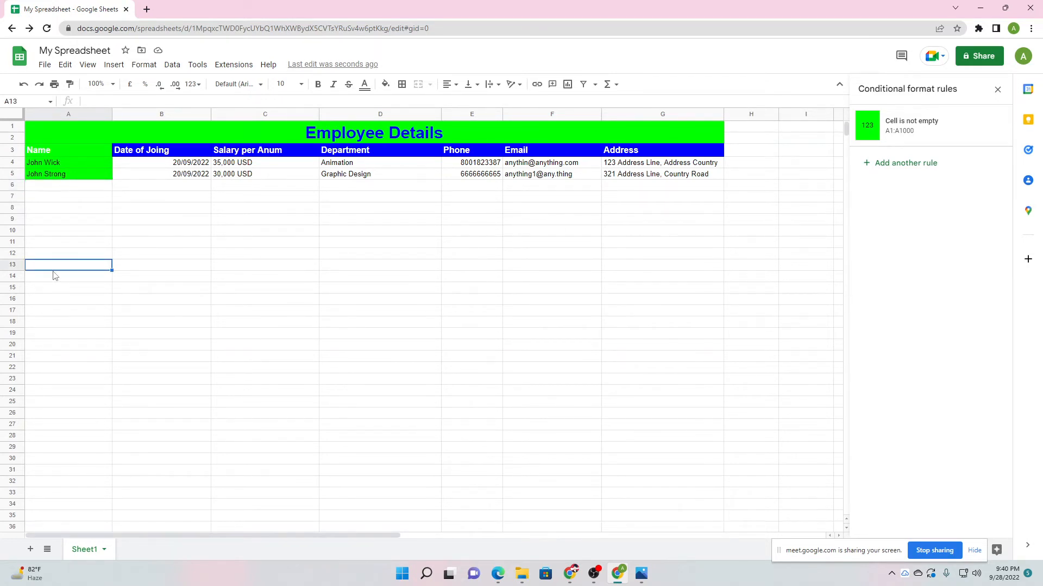
type("I")
type("ENTERING")
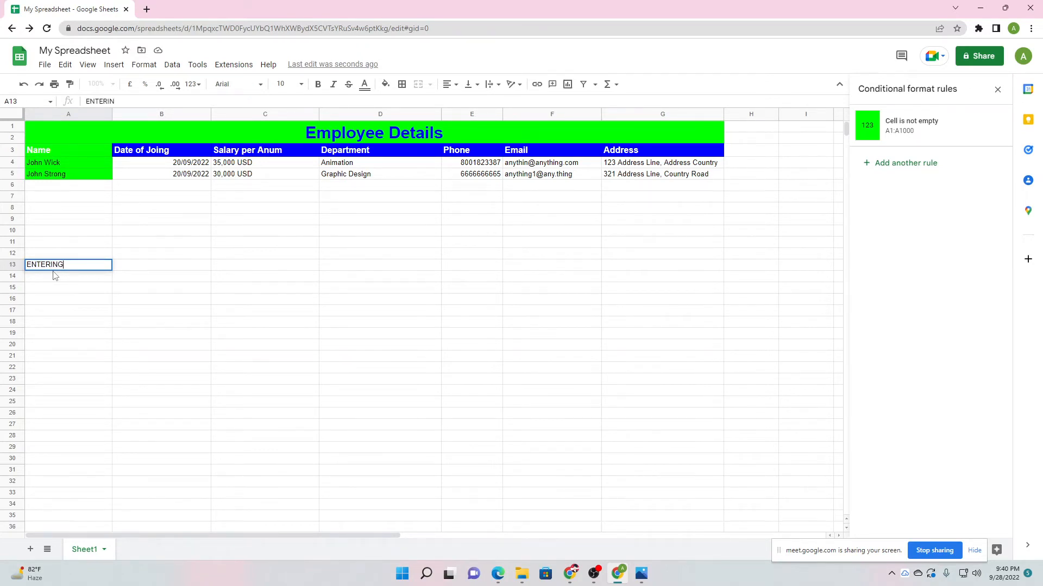
type(" DATA")
key("Return")
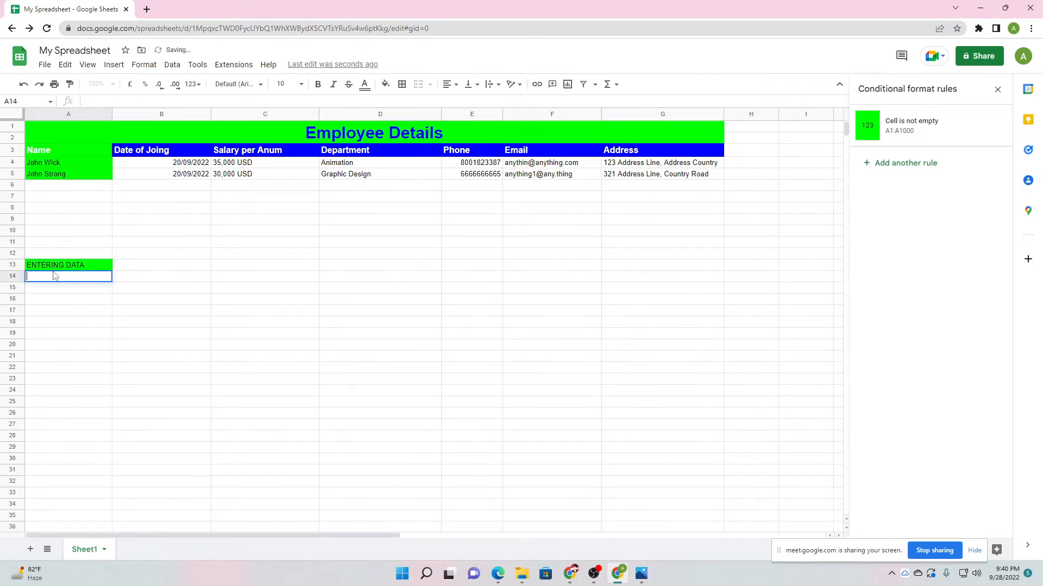
left_click(96, 334)
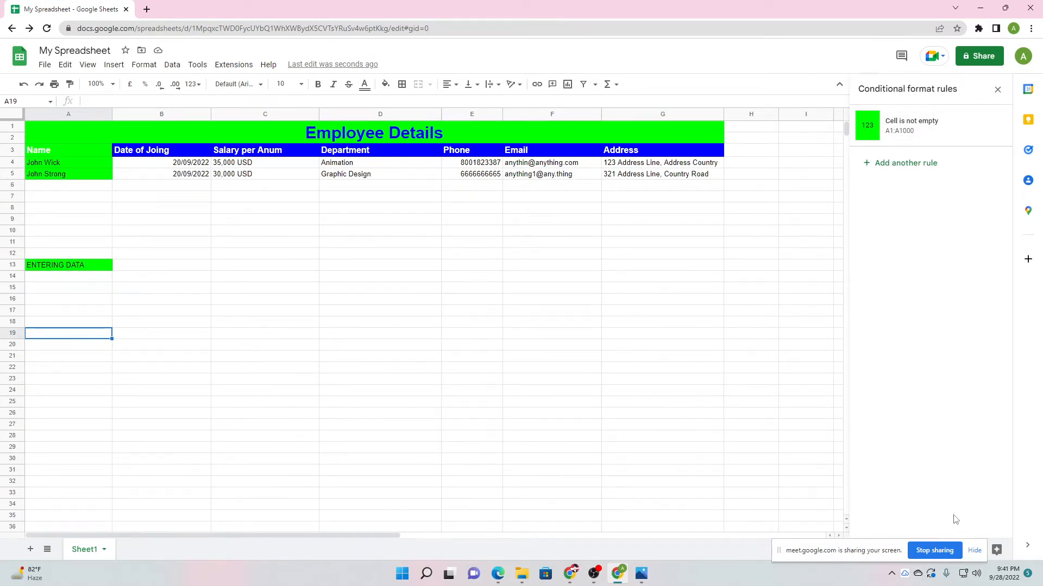
left_click_drag(850, 548, 747, 574)
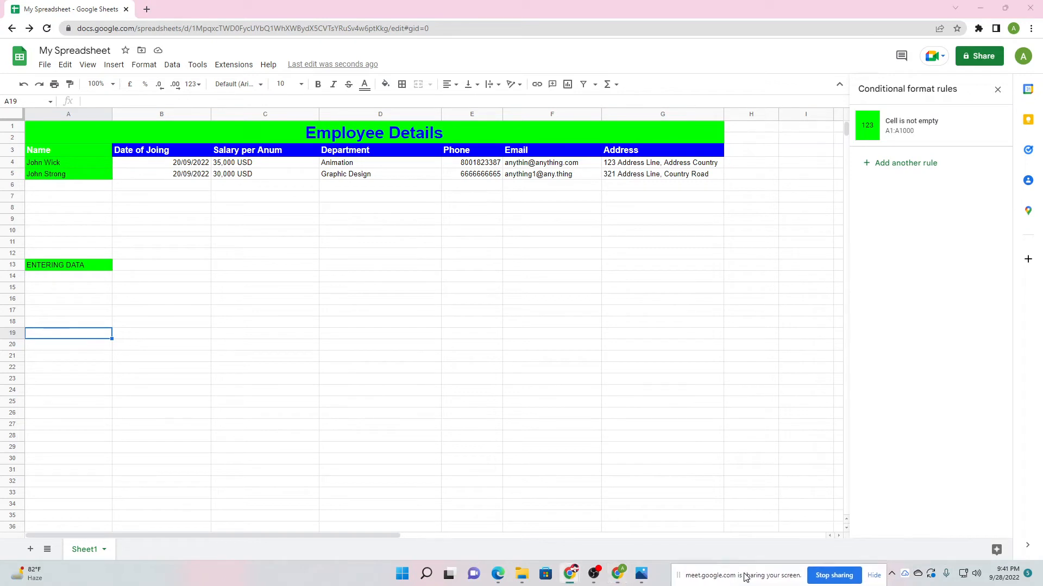
left_click(998, 89)
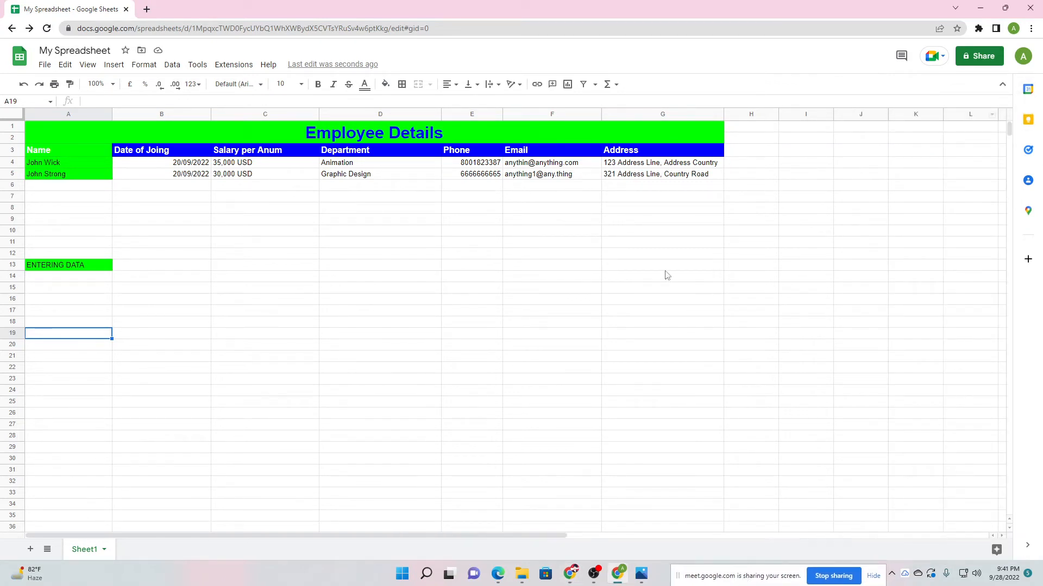
Delete the 'ENTERING DATA' test entry from A13.
left_click(51, 269)
key("Delete")
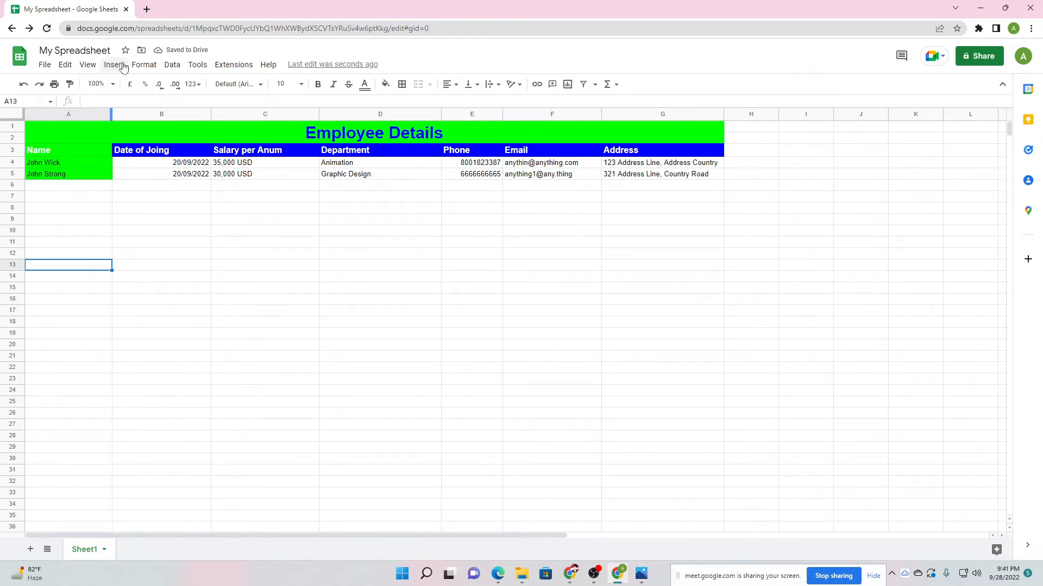
left_click(77, 197)
left_click(42, 172)
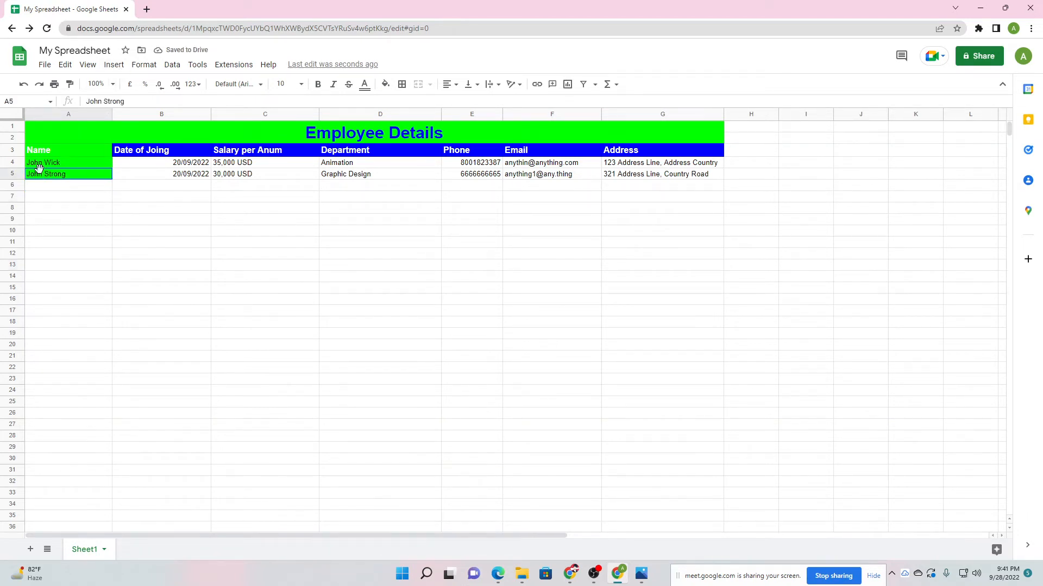
Set the Name header cell A3's text colour to black.
left_click(64, 150)
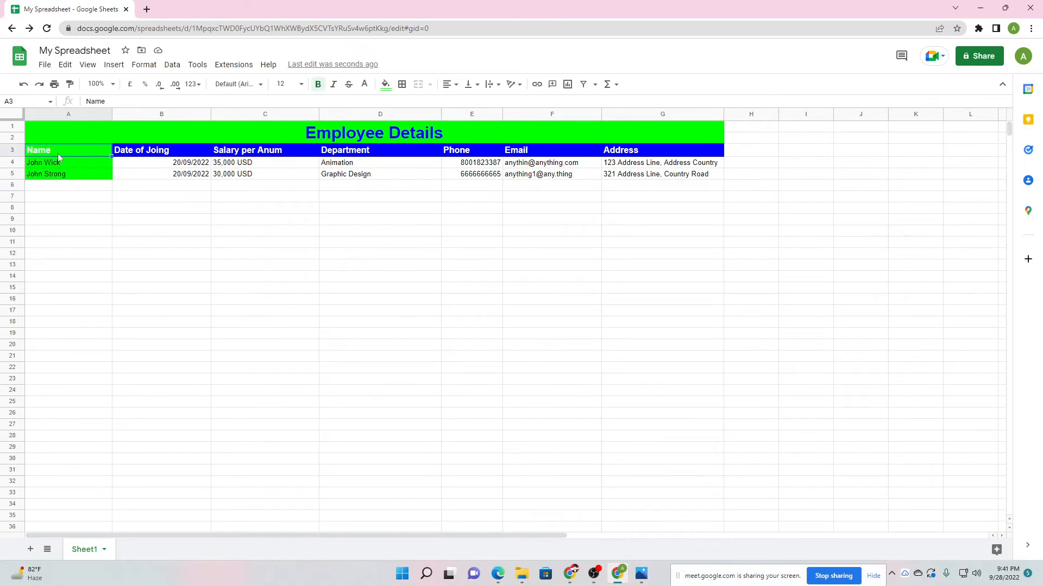
left_click(364, 85)
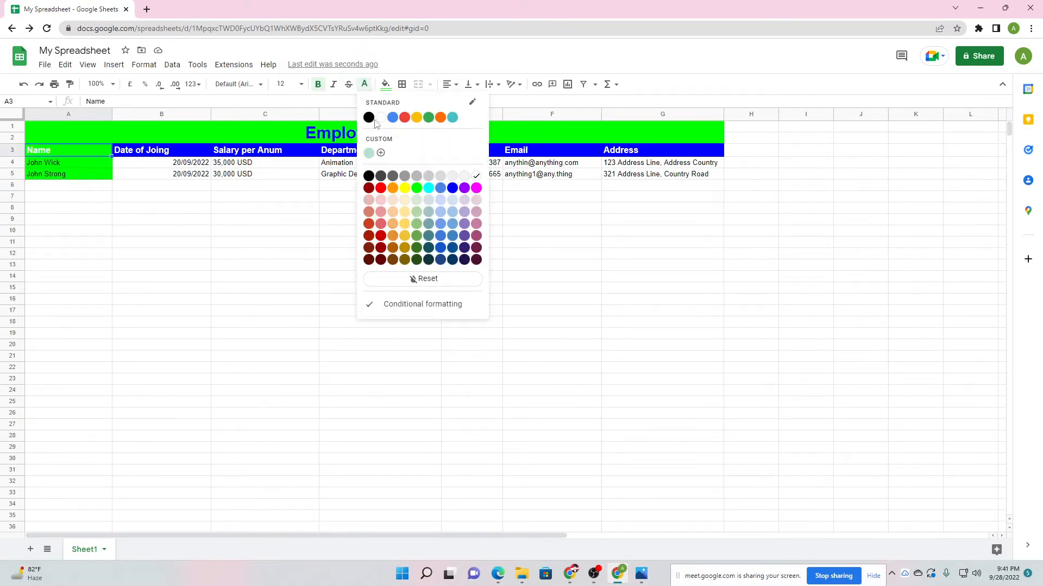
left_click(369, 118)
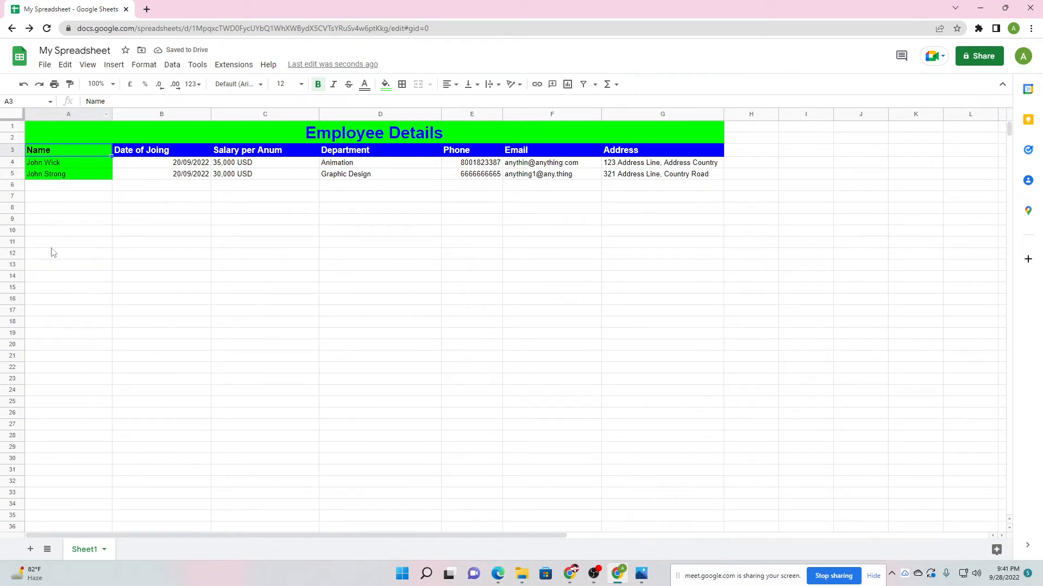
left_click(78, 187)
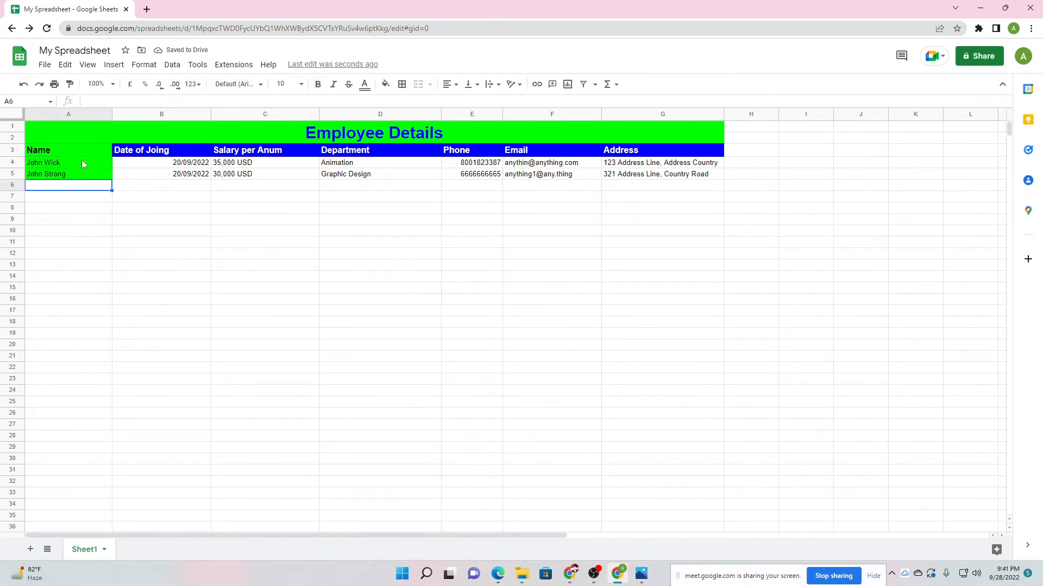
left_click(106, 116)
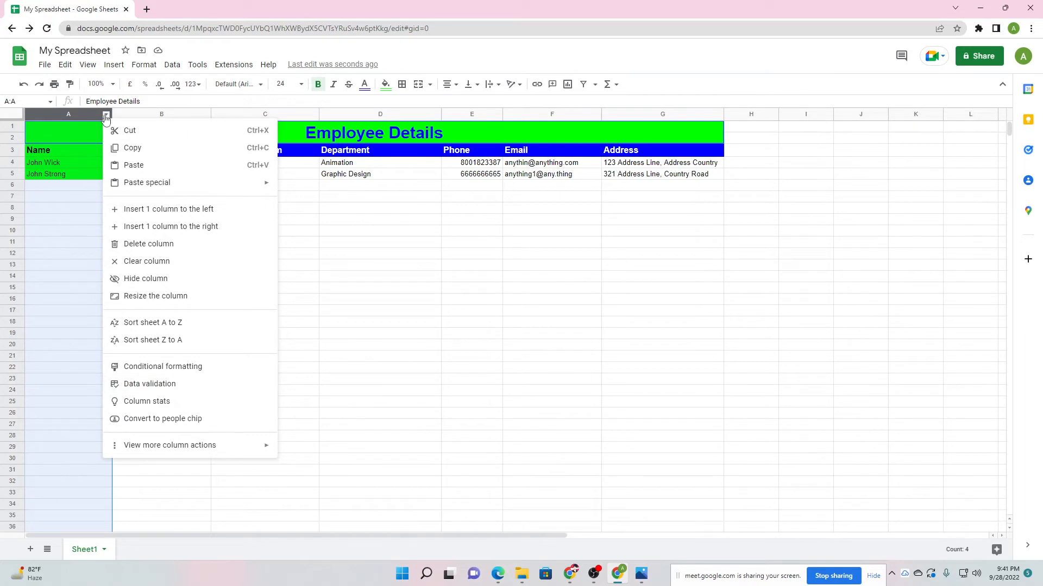
Open the Data validation dialog for column A's range Sheet1!A1:A1000.
left_click(135, 66)
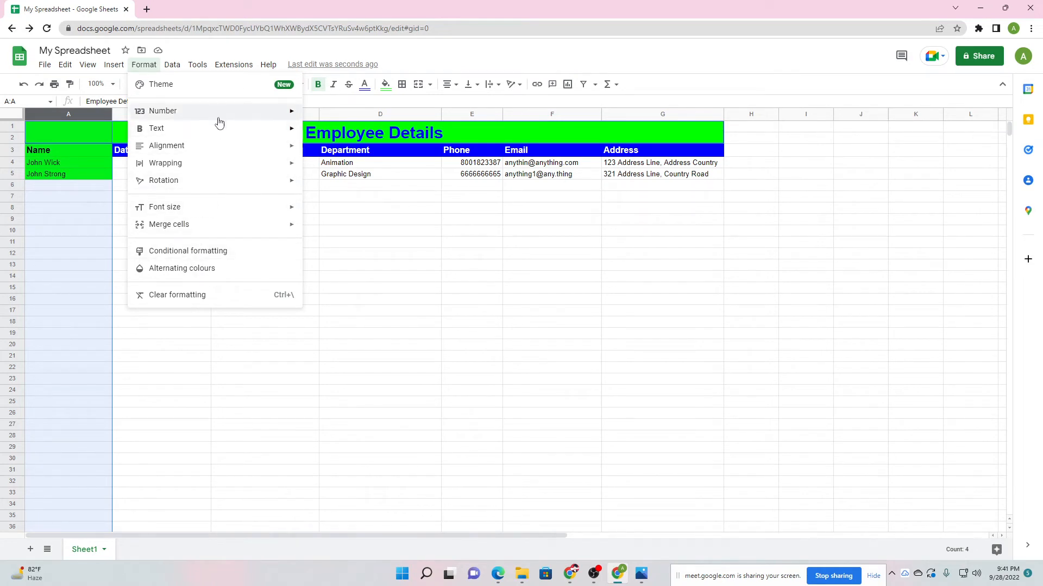
mouse_move(166, 68)
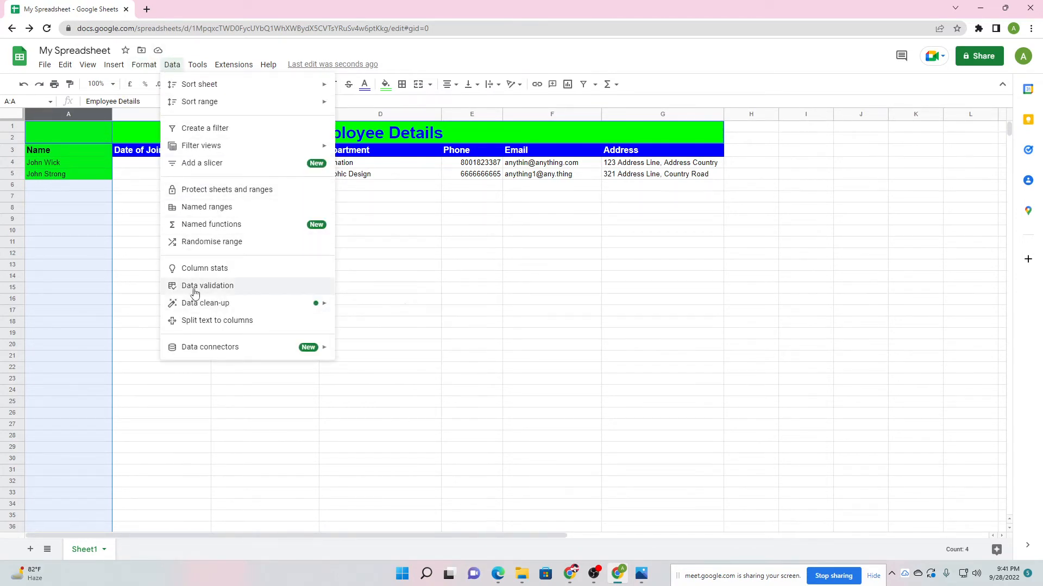
left_click(105, 114)
left_click(105, 114)
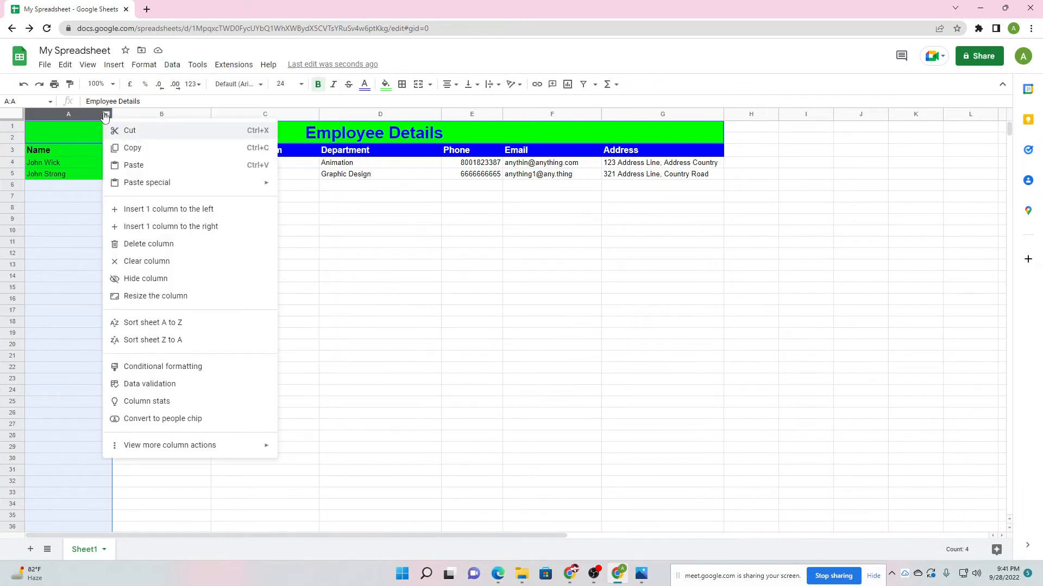
left_click(151, 385)
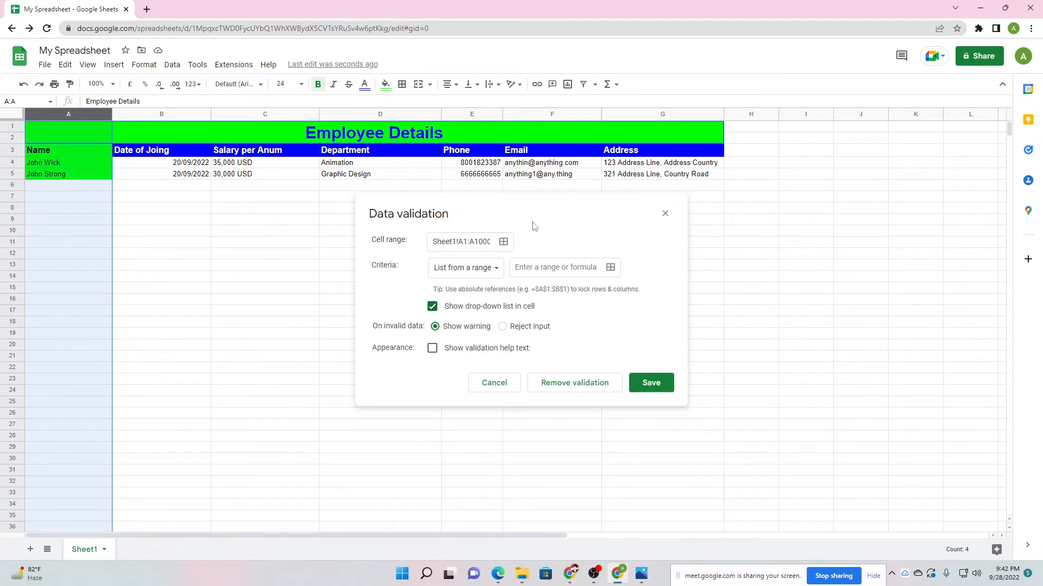
Move the validation dialog aside and edit its Sheet1!A1:A1000 cell range.
left_click_drag(399, 216, 459, 225)
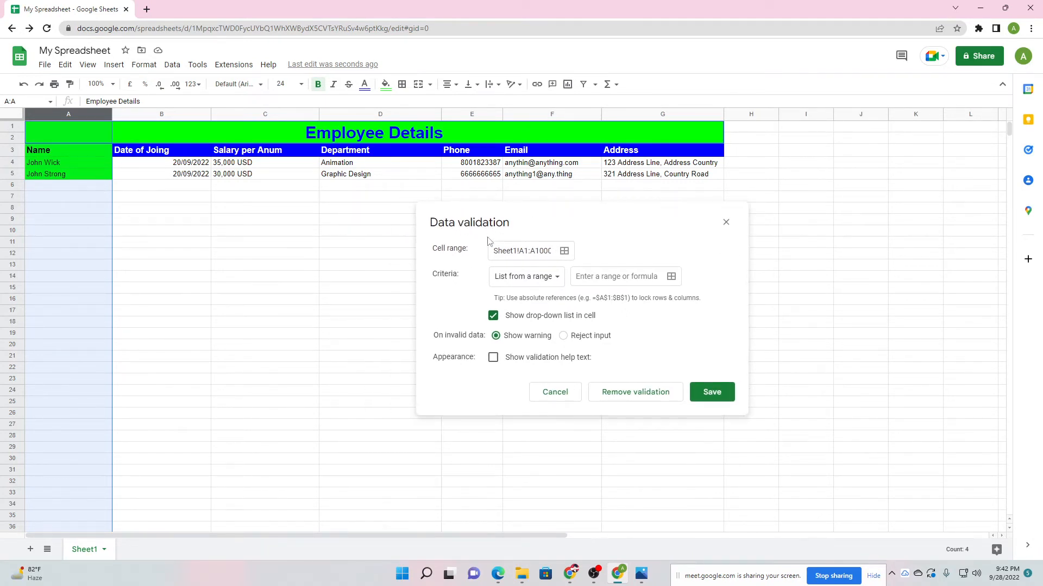
left_click_drag(535, 252, 546, 251)
left_click(541, 253)
left_click(450, 295)
Set the validation criterion to Text with the 'contains' condition.
left_click(543, 280)
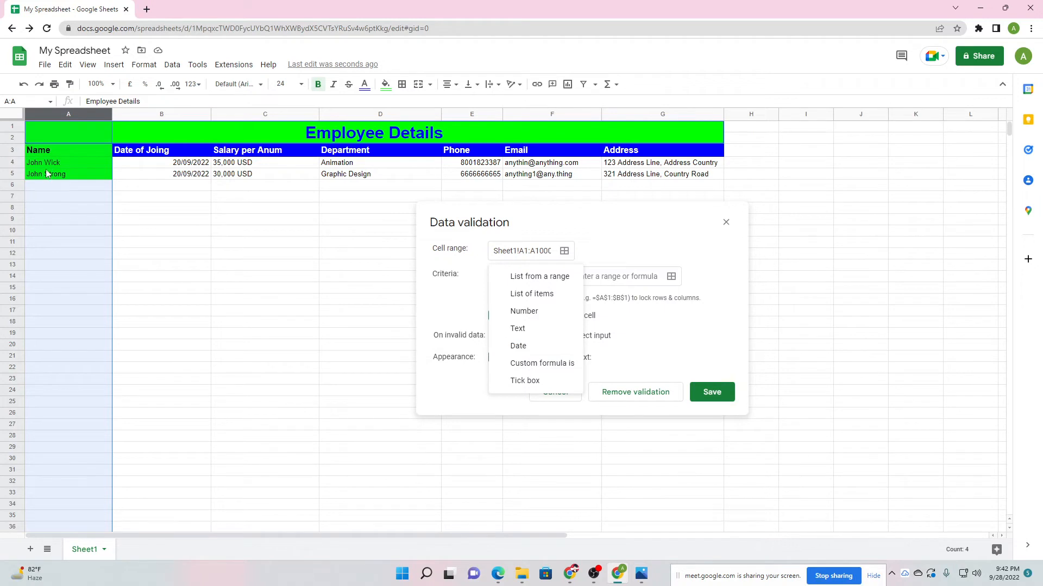
left_click(537, 332)
left_click(553, 279)
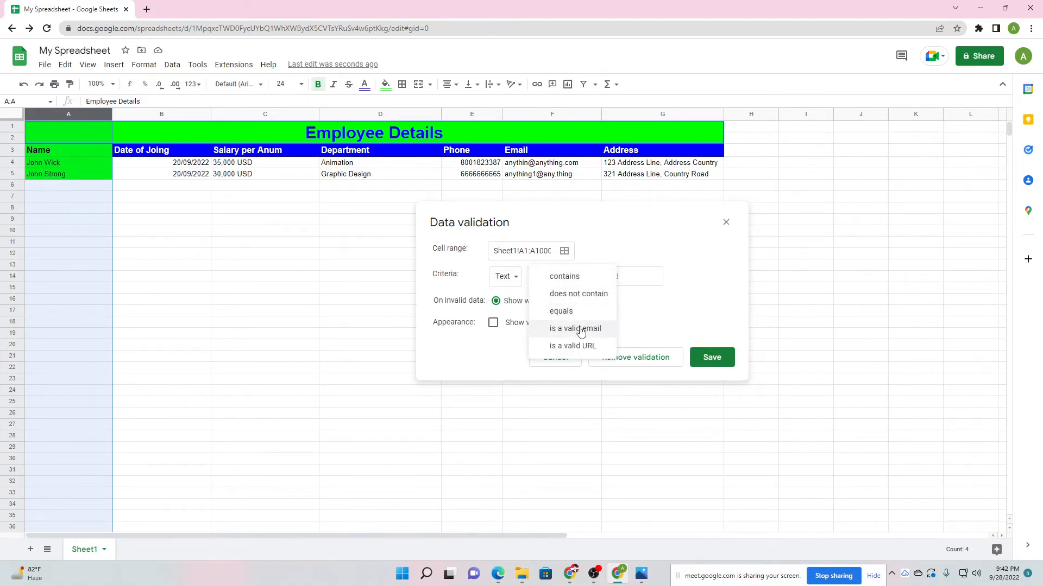
left_click(651, 298)
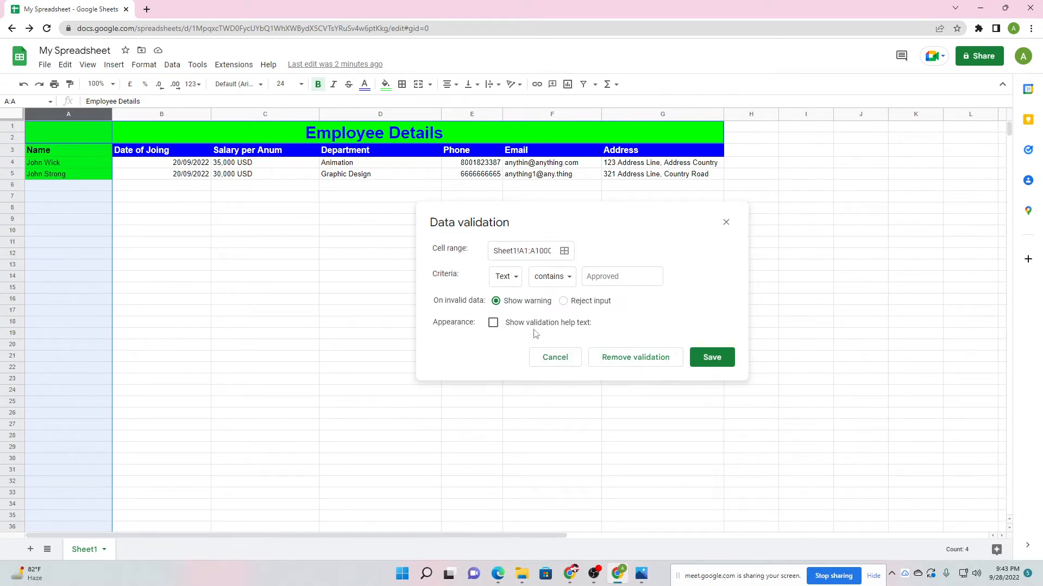
Keep Show warning, add help text 'This filed/cell takes text only.', and try saving.
left_click(563, 301)
left_click(496, 302)
left_click(498, 330)
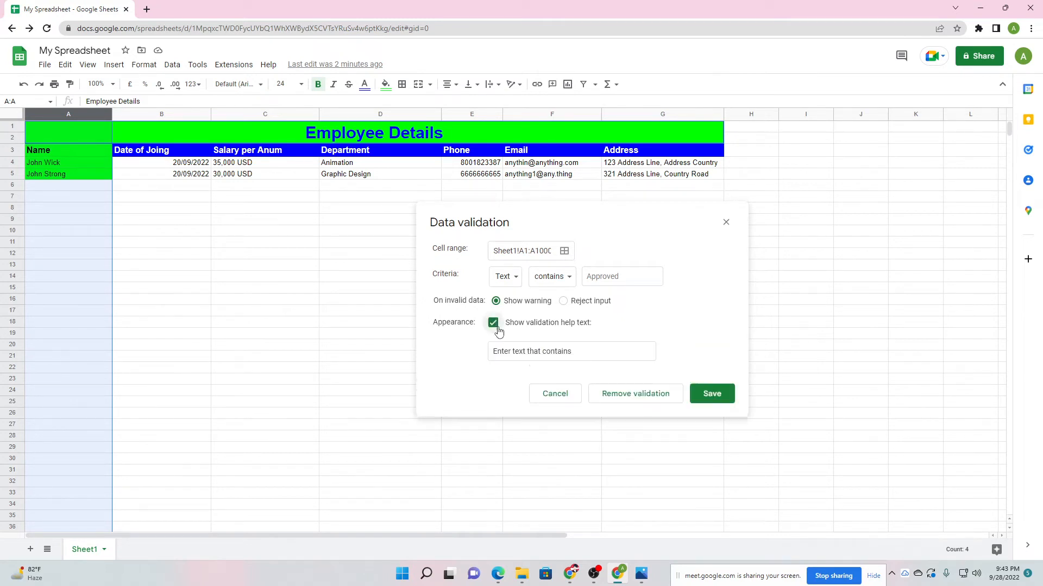
left_click(573, 359)
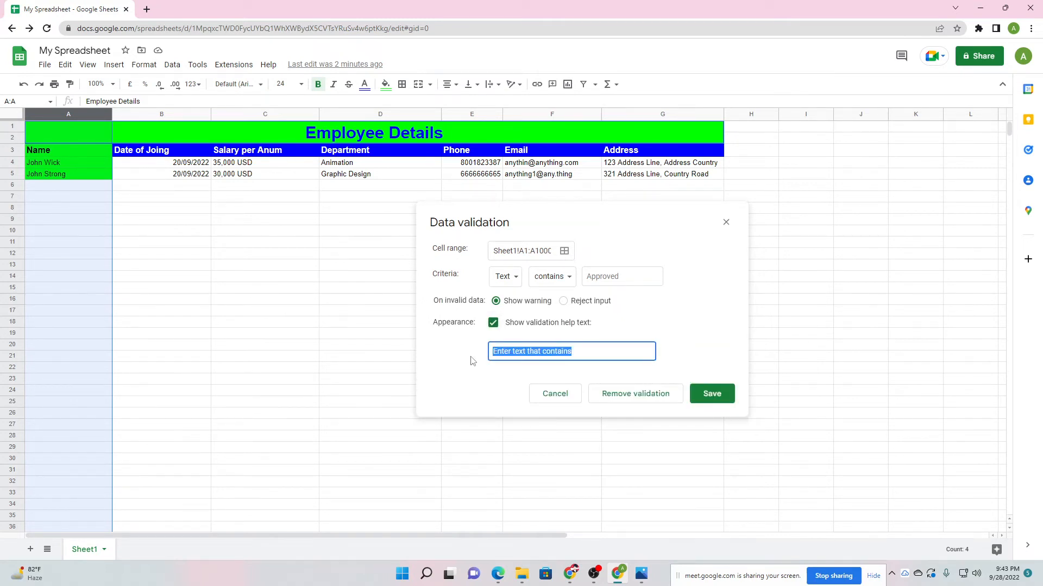
type("This filed/cell tak")
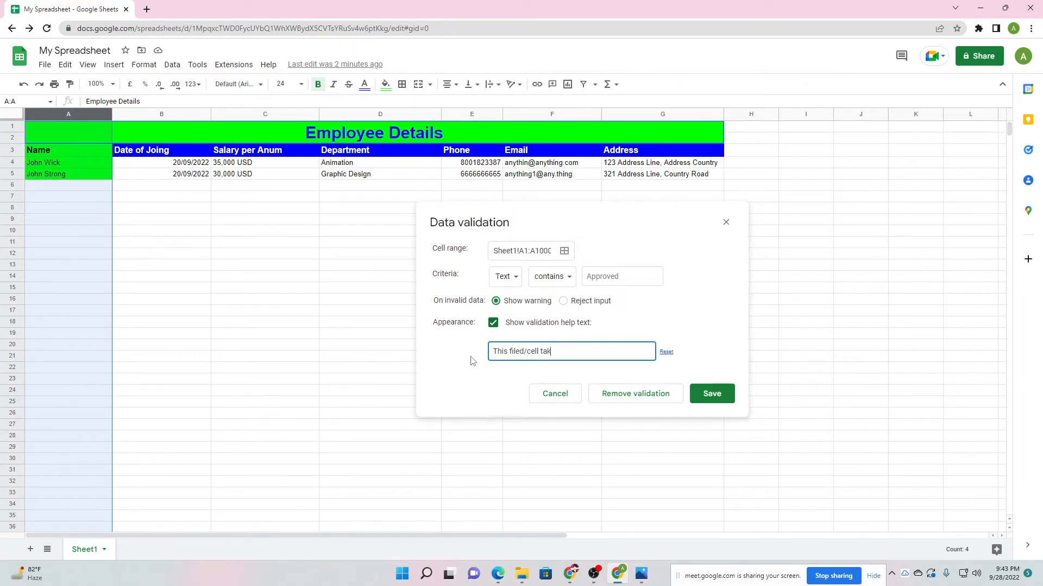
type("es text only")
left_click(615, 365)
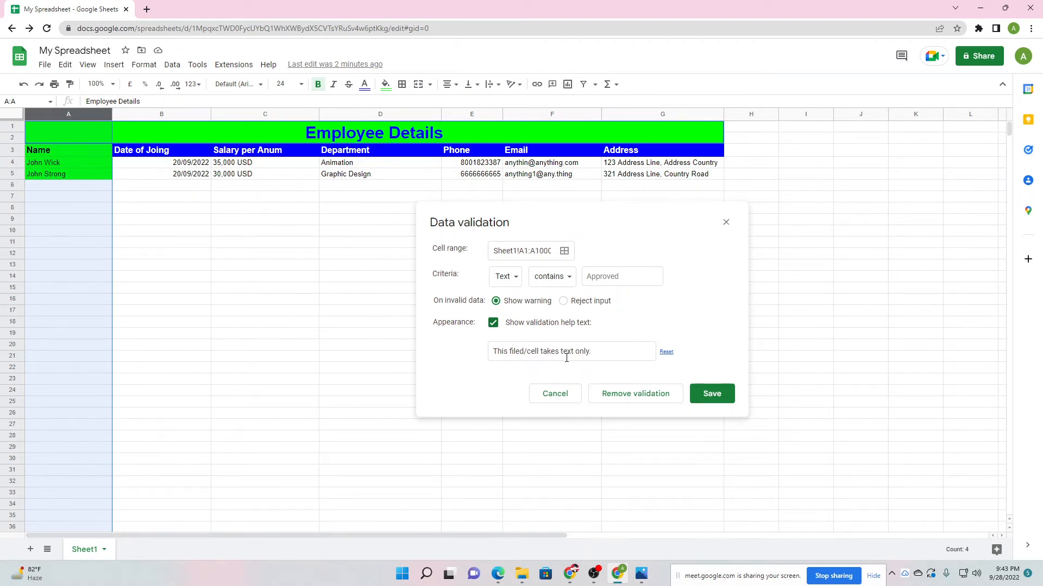
left_click(709, 400)
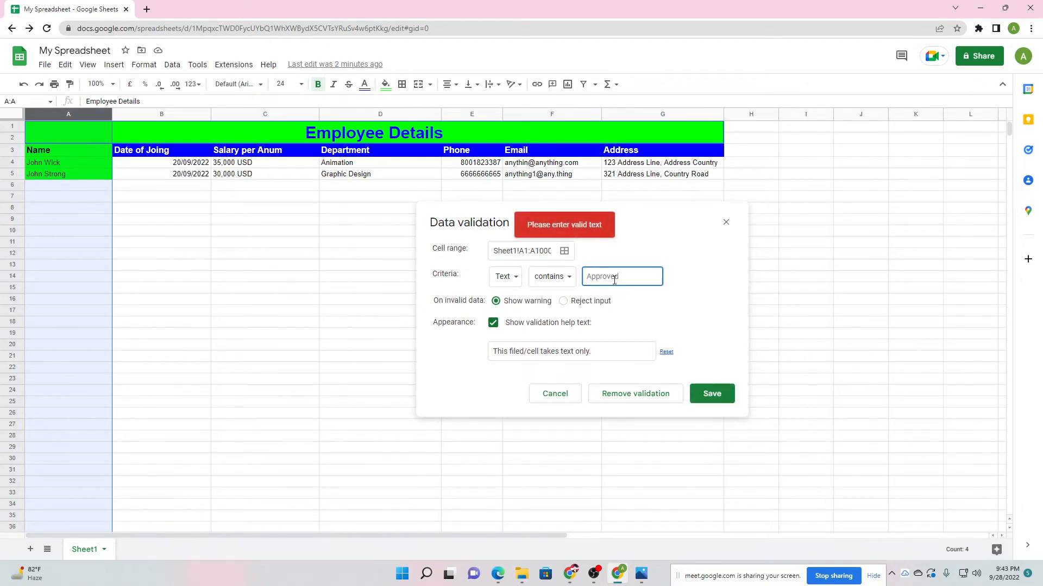
Try out the text condition and criterion type options, keeping Text as the criterion type.
left_click(553, 276)
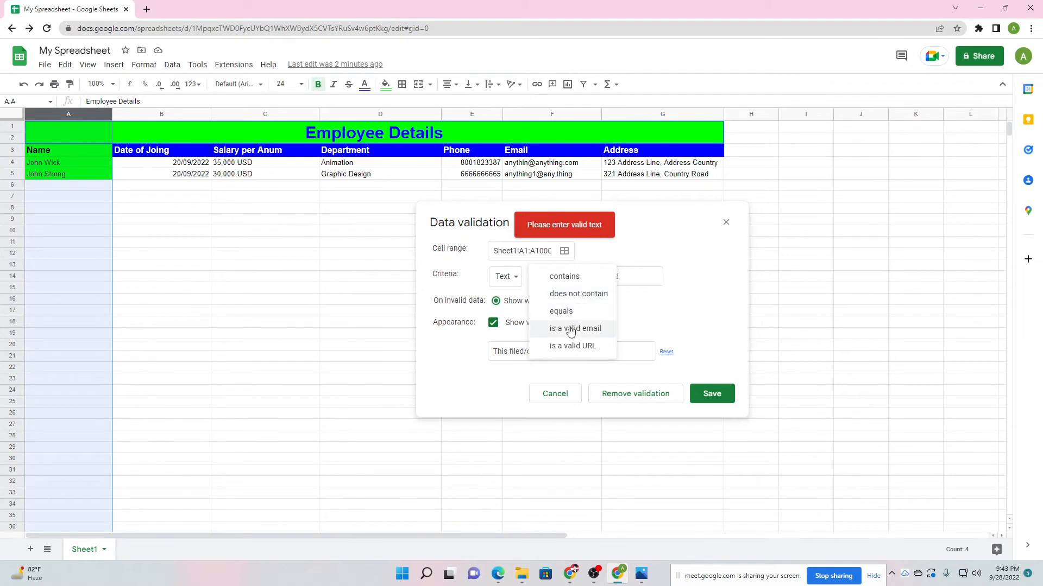
left_click(625, 261)
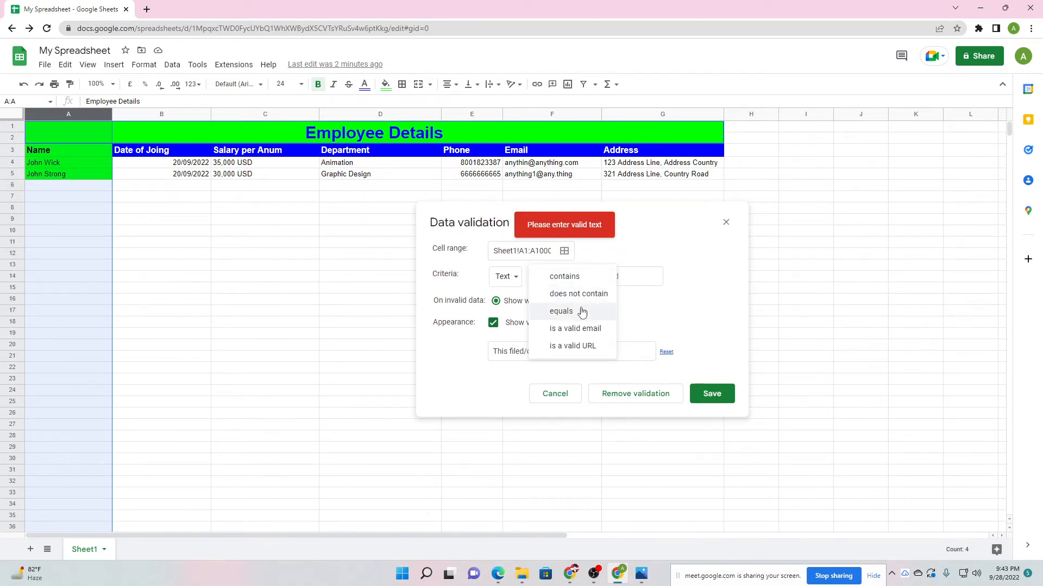
left_click(576, 311)
left_click(553, 277)
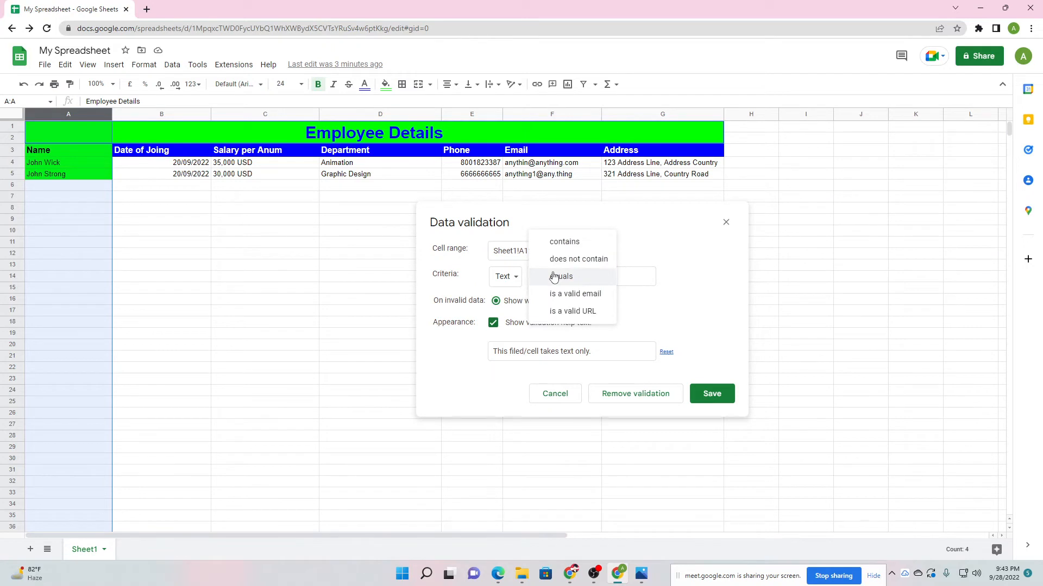
left_click(625, 218)
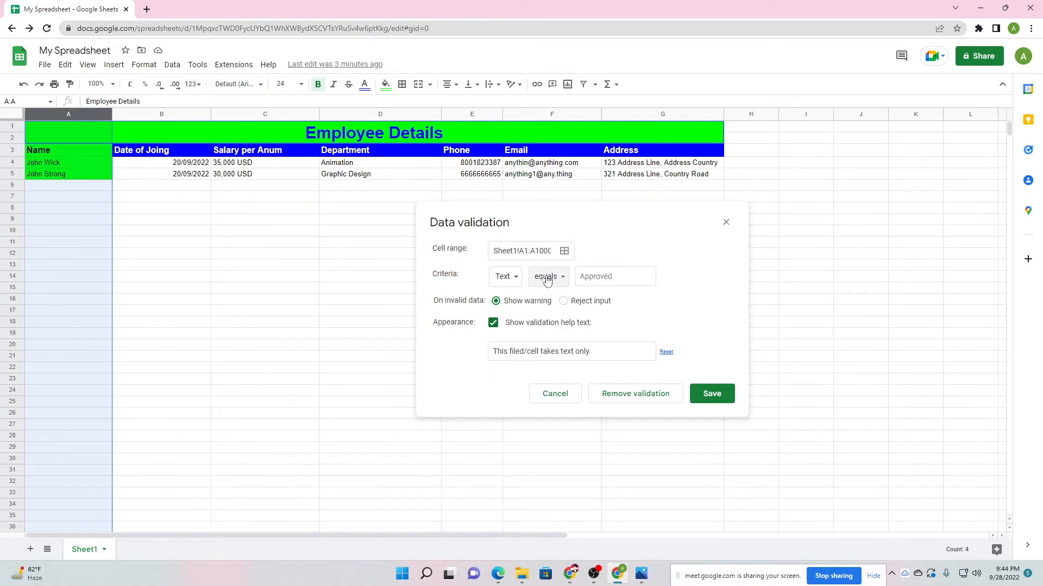
left_click(548, 280)
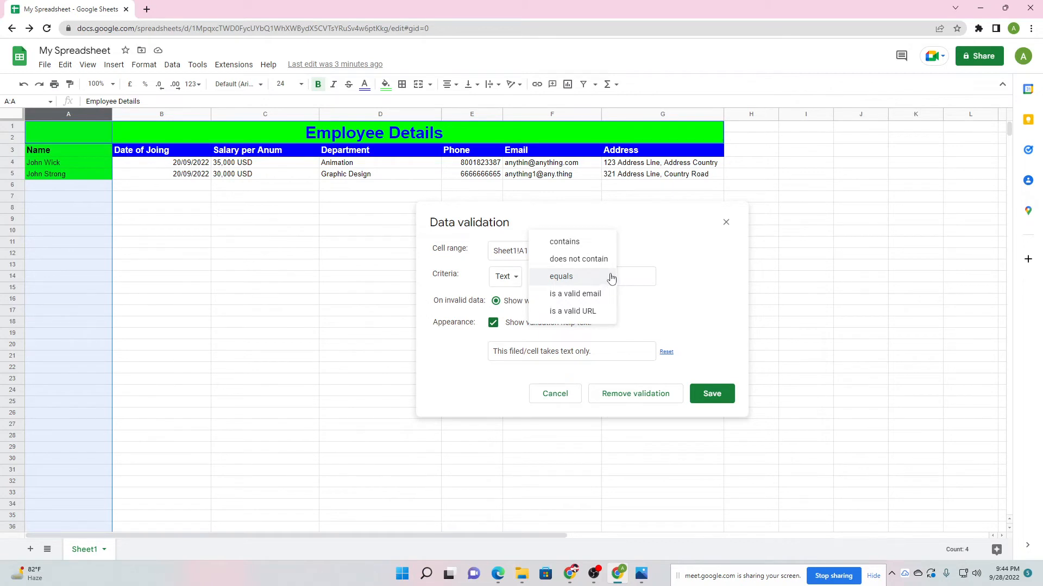
left_click(638, 240)
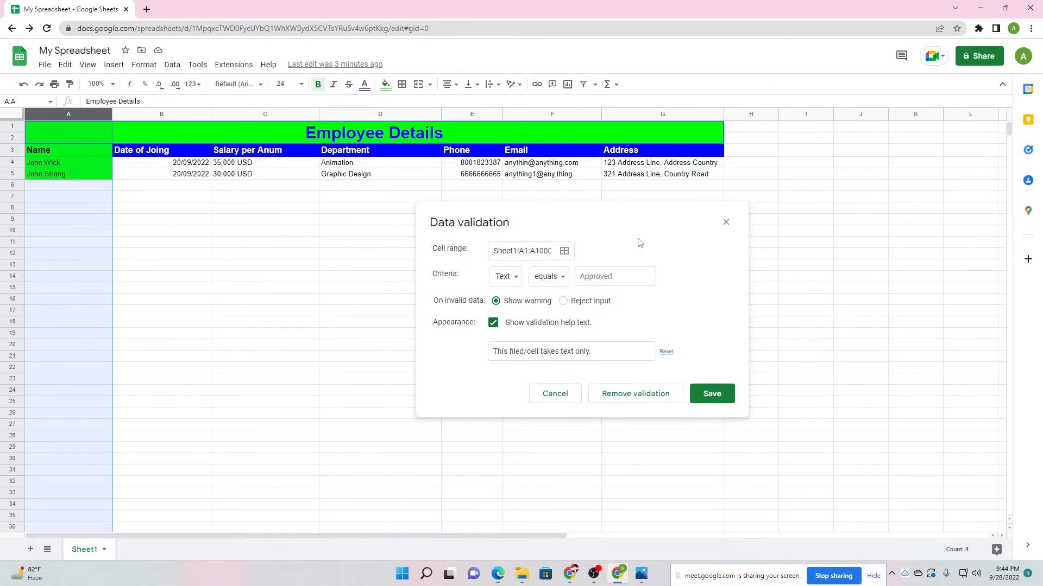
left_click(542, 277)
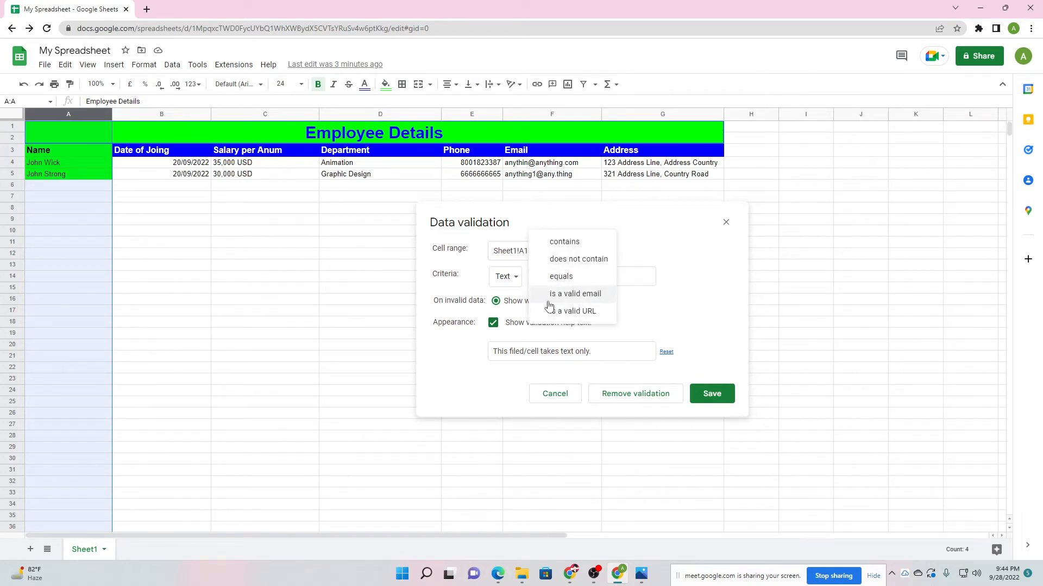
left_click(514, 281)
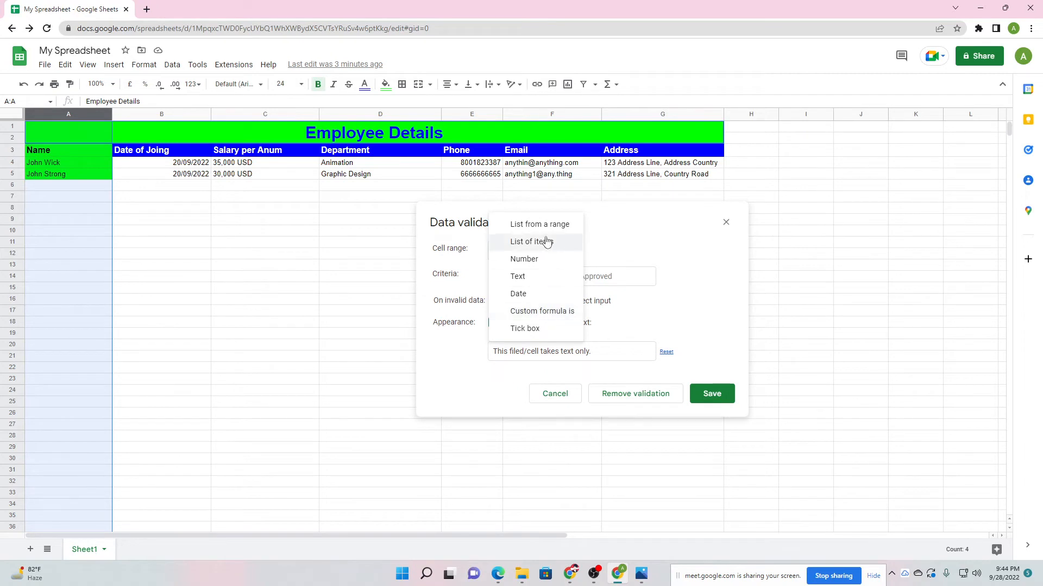
left_click(450, 253)
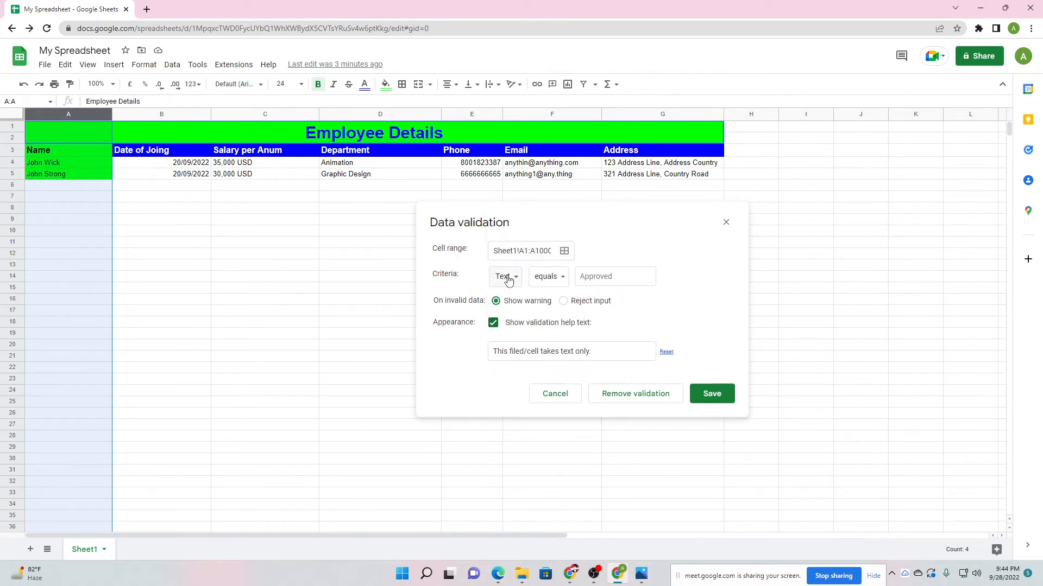
left_click(503, 276)
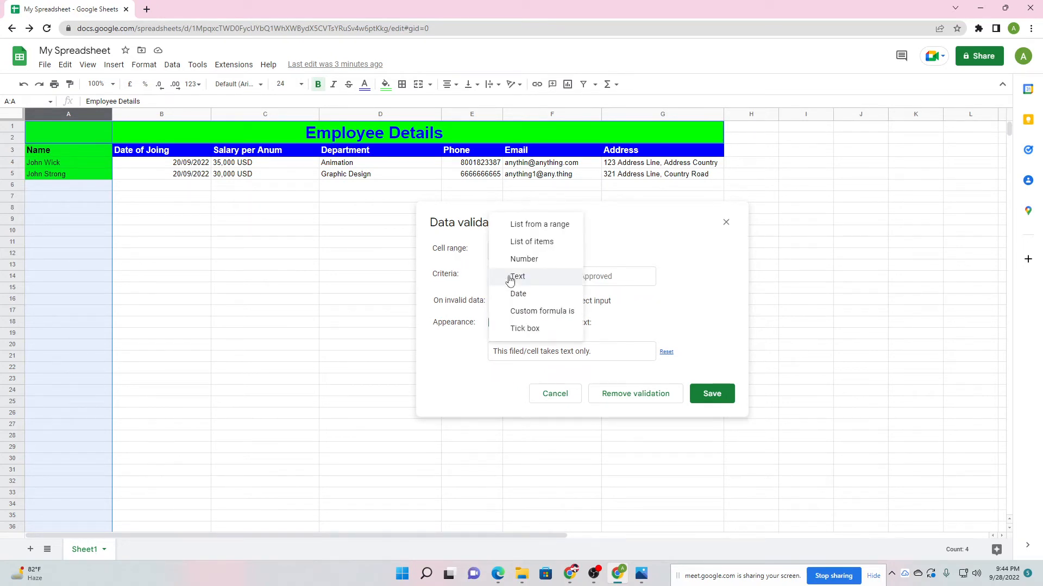
left_click(540, 278)
Set the condition to 'does not contain' with value !@#$%^&*() and save the rule.
left_click(546, 278)
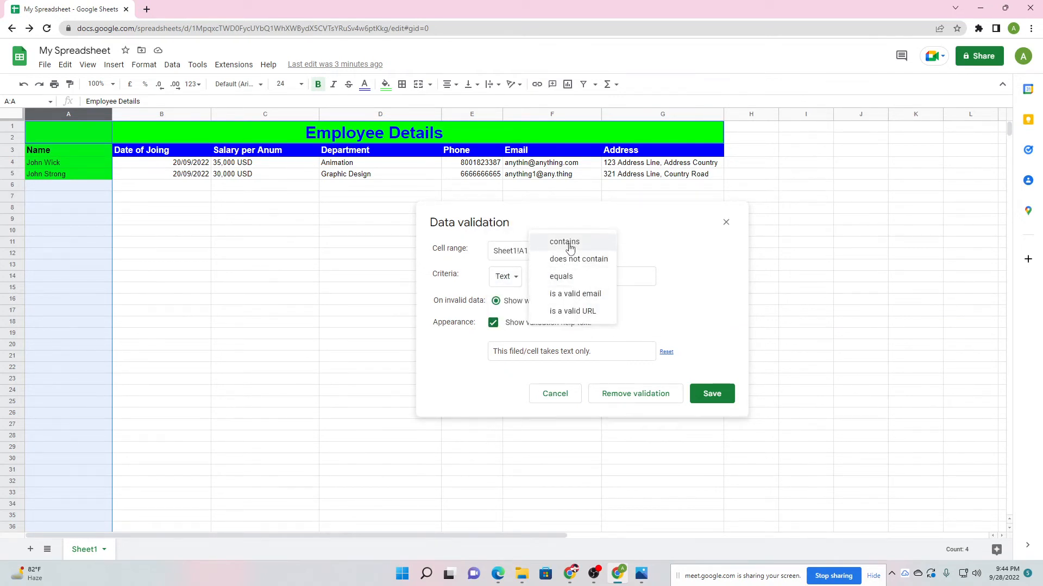
left_click(584, 260)
left_click(581, 277)
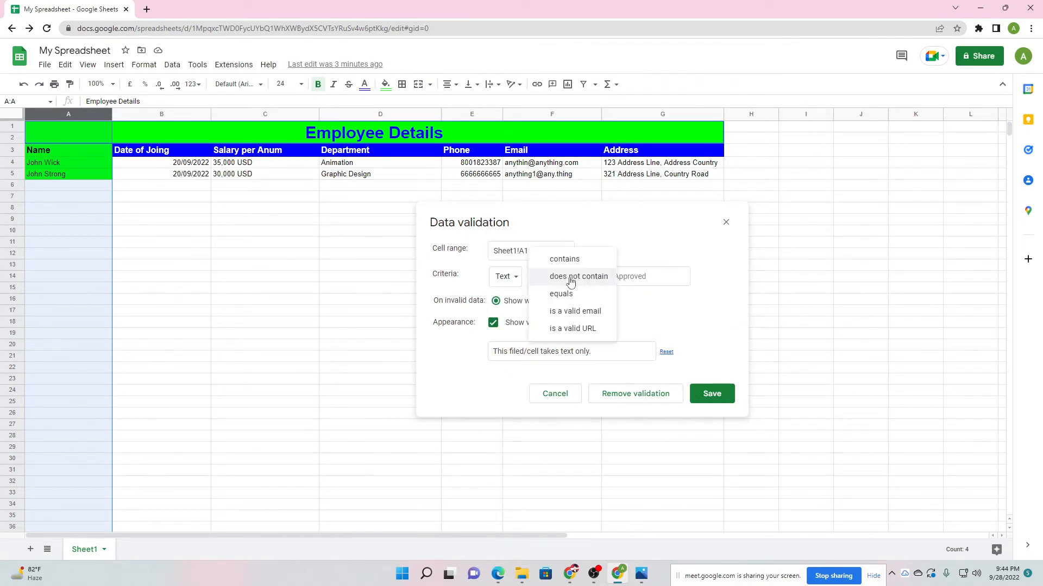
left_click(631, 278)
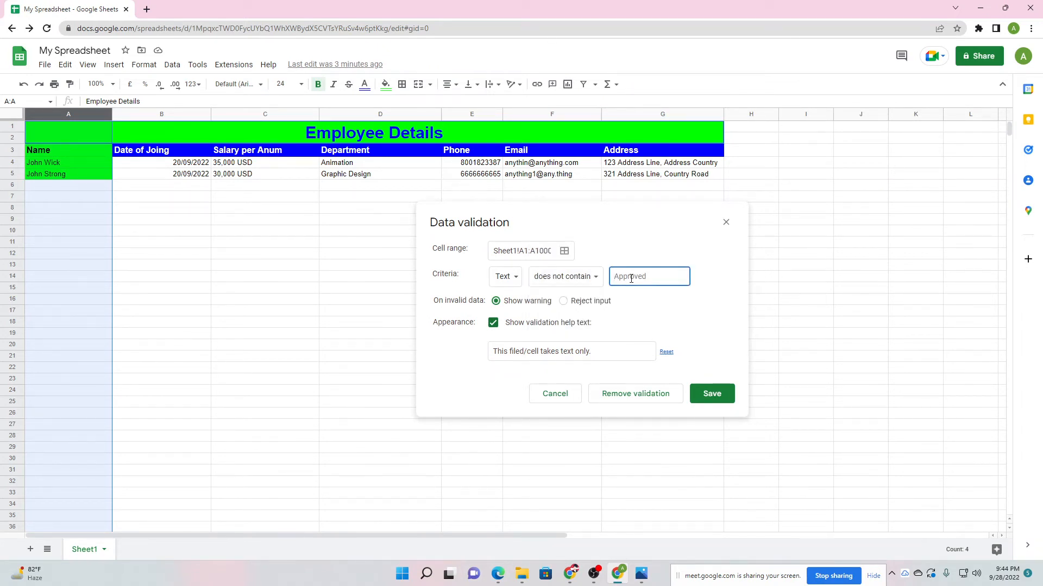
type("!@#$%^&*((")
left_click(661, 255)
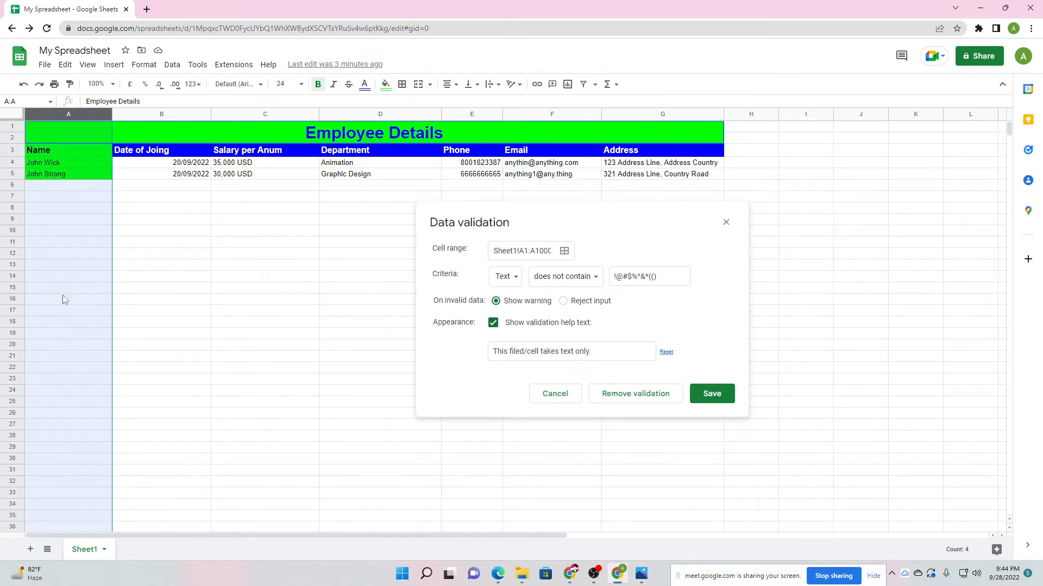
left_click(728, 401)
Enter the test value 12345 in A11 to check the validation rule.
left_click(231, 290)
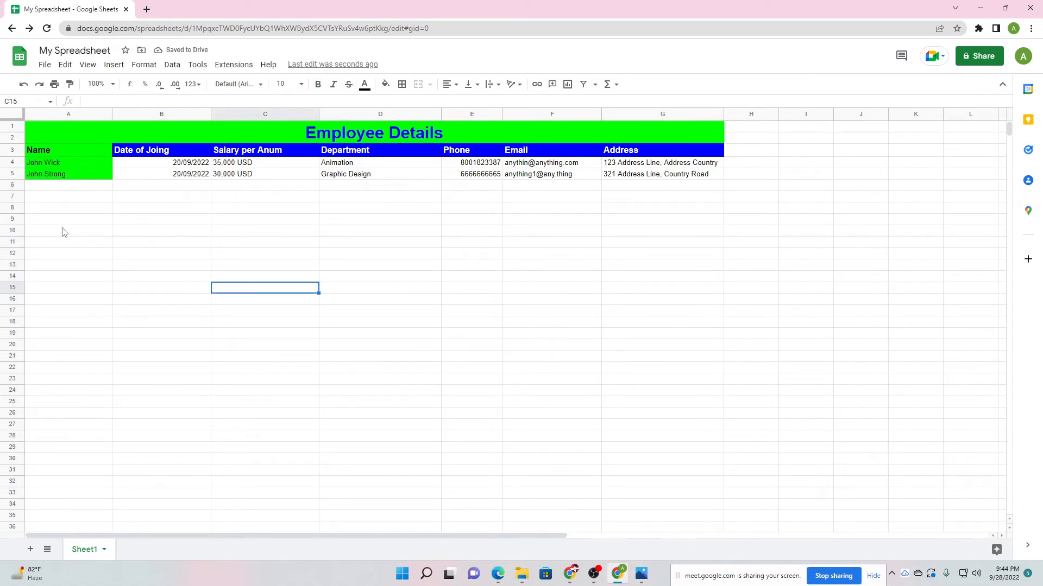
left_click(54, 244)
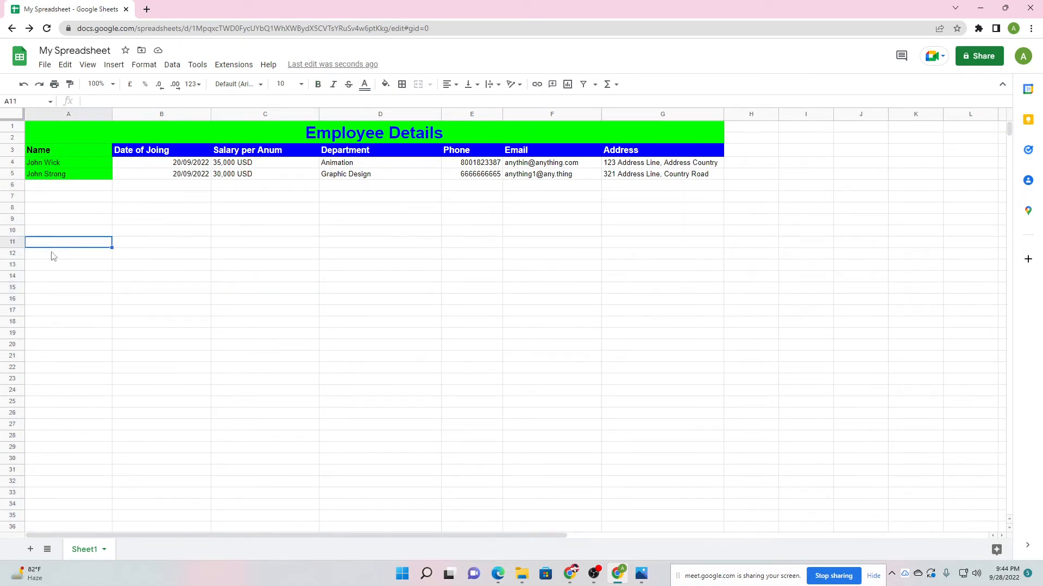
type("12345")
left_click(144, 282)
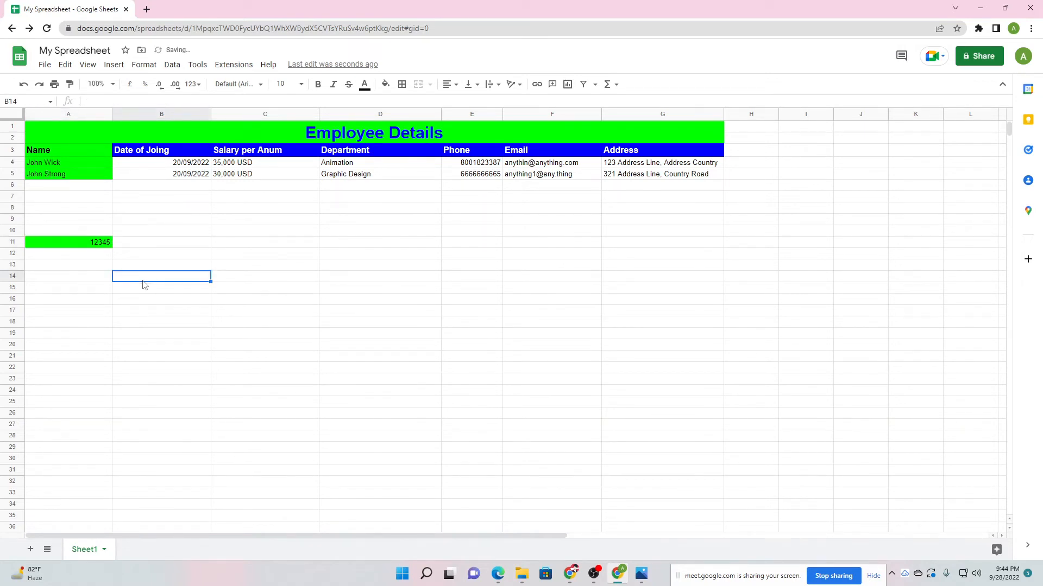
left_click(94, 247)
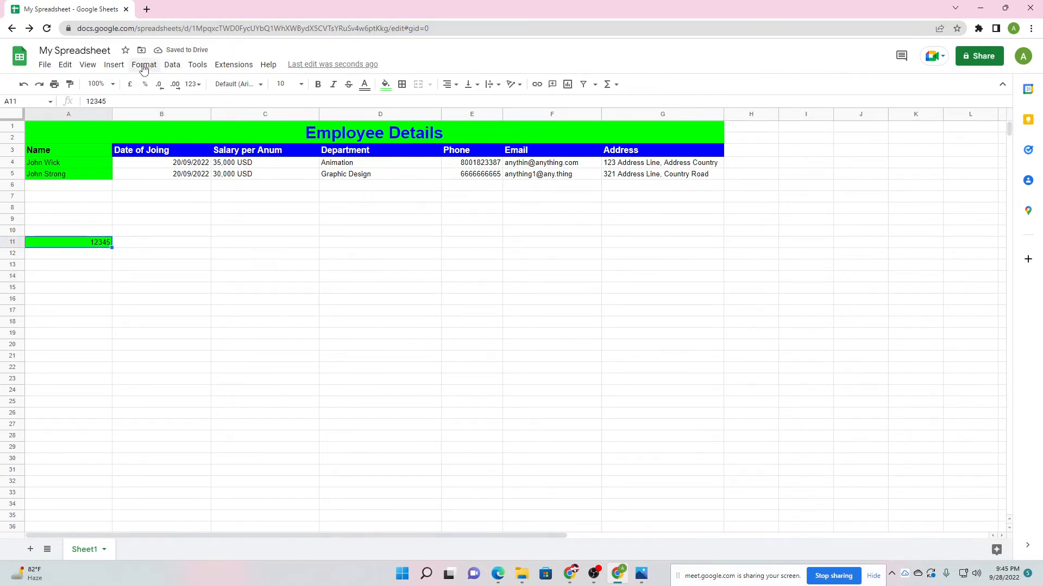
Review column A's validation value !@#$%^&*() and close the settings unchanged.
left_click(105, 114)
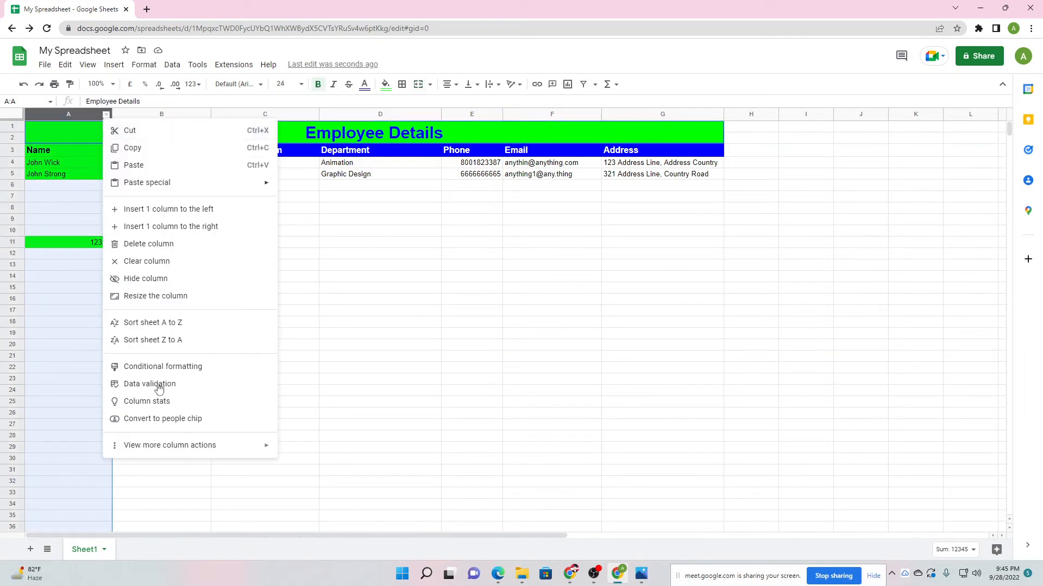
left_click(159, 386)
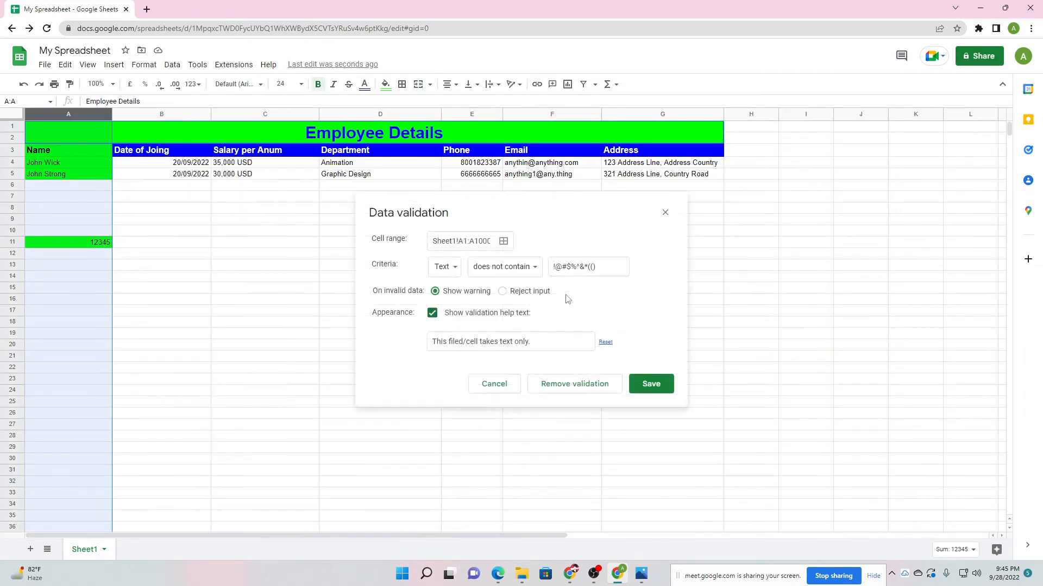
left_click_drag(553, 267, 600, 268)
left_click(595, 267)
left_click(664, 213)
Enter a '#' test entry in A15.
left_click(158, 346)
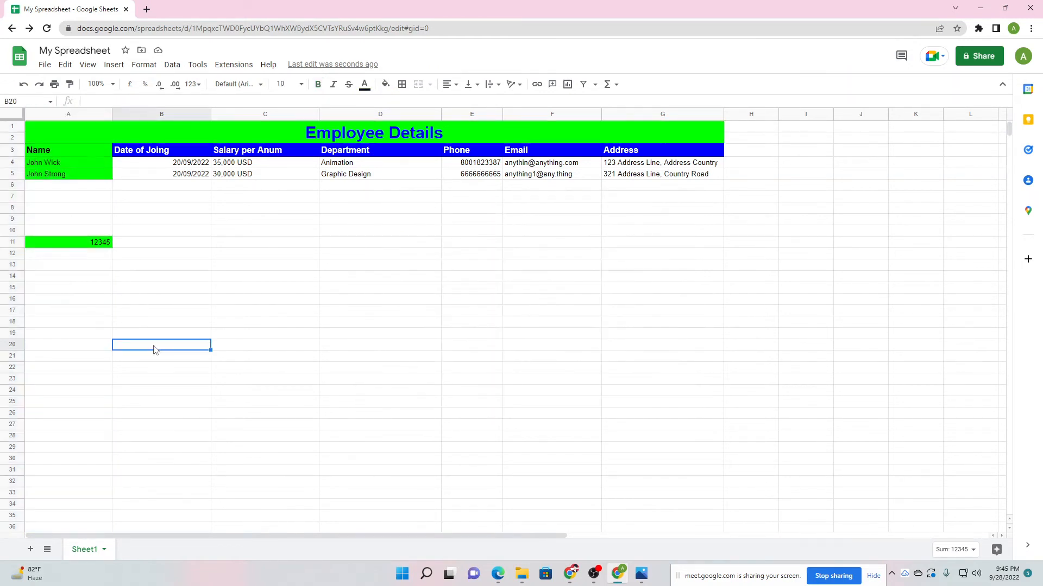
left_click(75, 290)
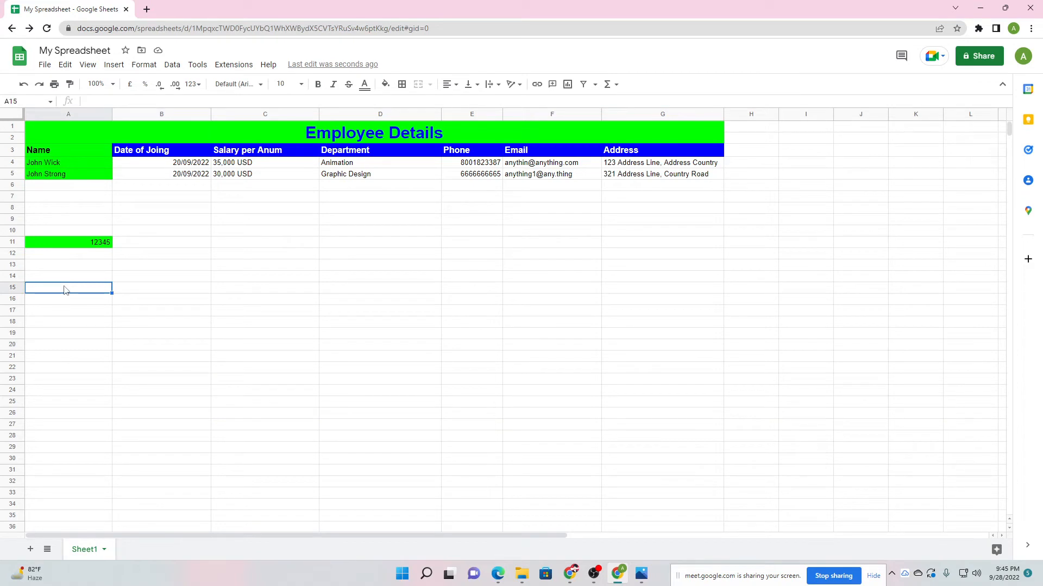
type("#")
left_click(74, 312)
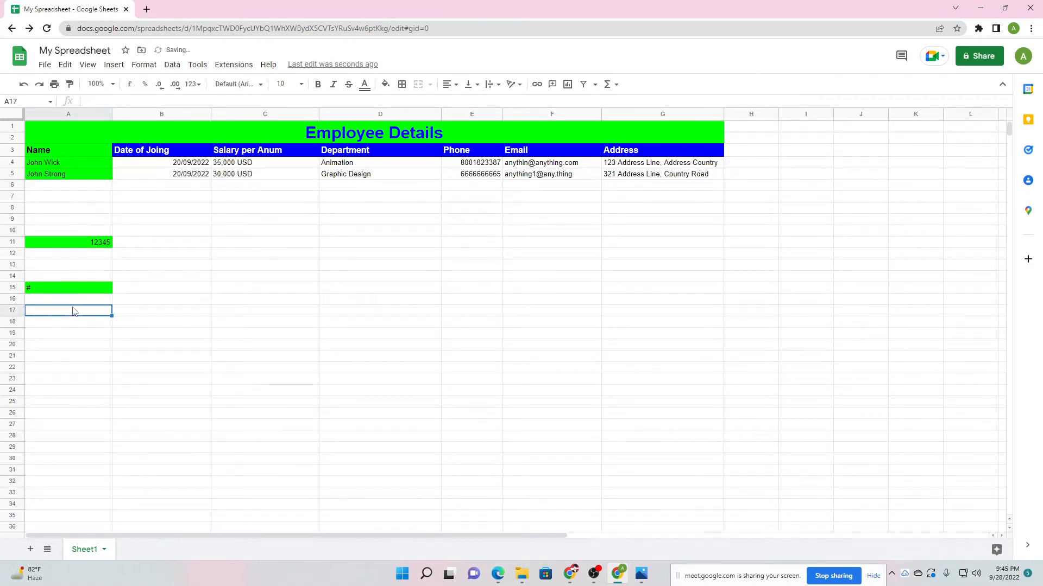
left_click(54, 291)
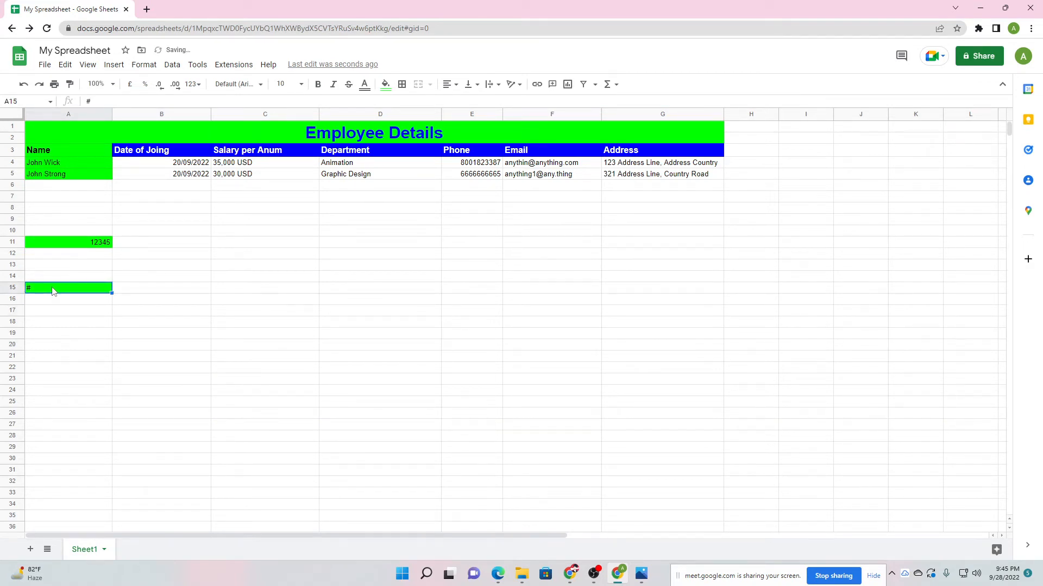
Look at the Format menu, then open the column A actions menu.
left_click(145, 65)
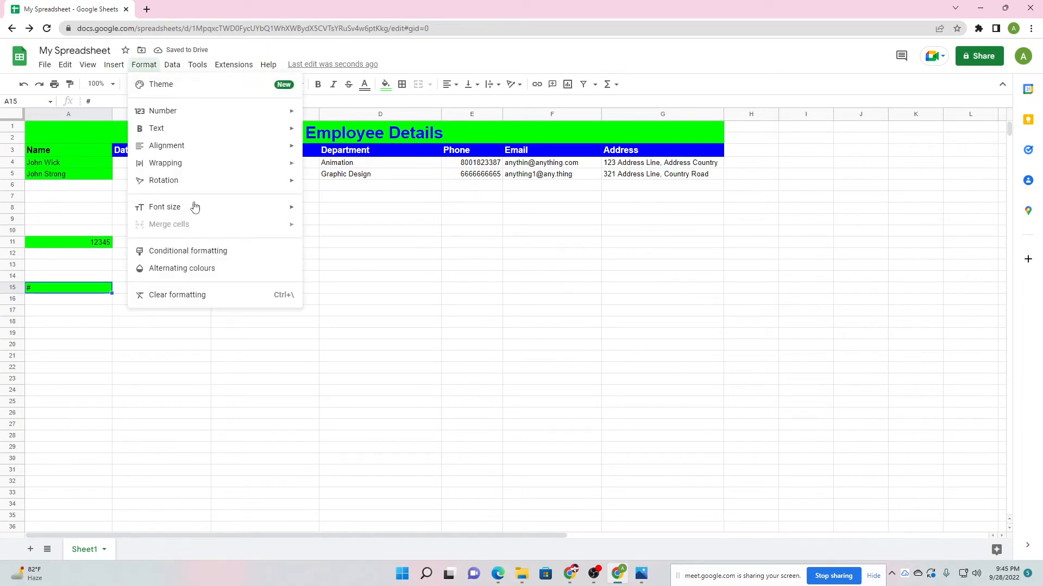
mouse_move(183, 66)
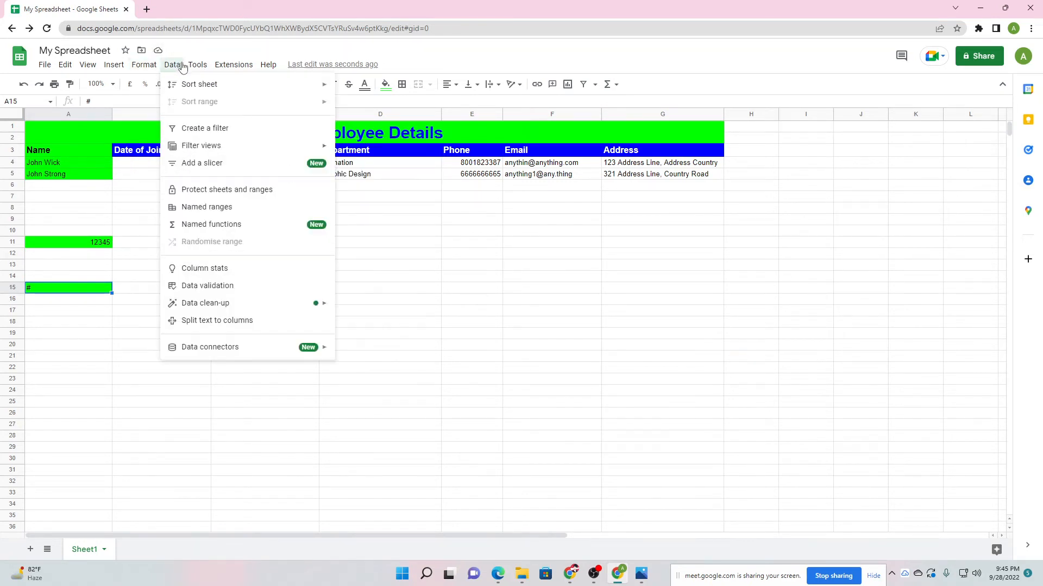
left_click(106, 115)
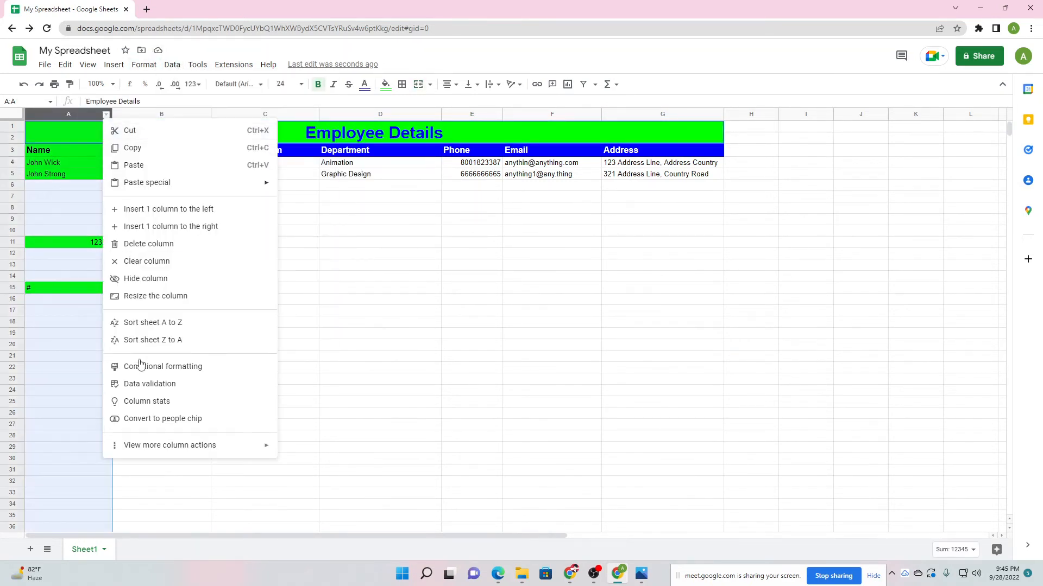
Switch column A's validation condition to 'contains' and save it.
left_click(144, 384)
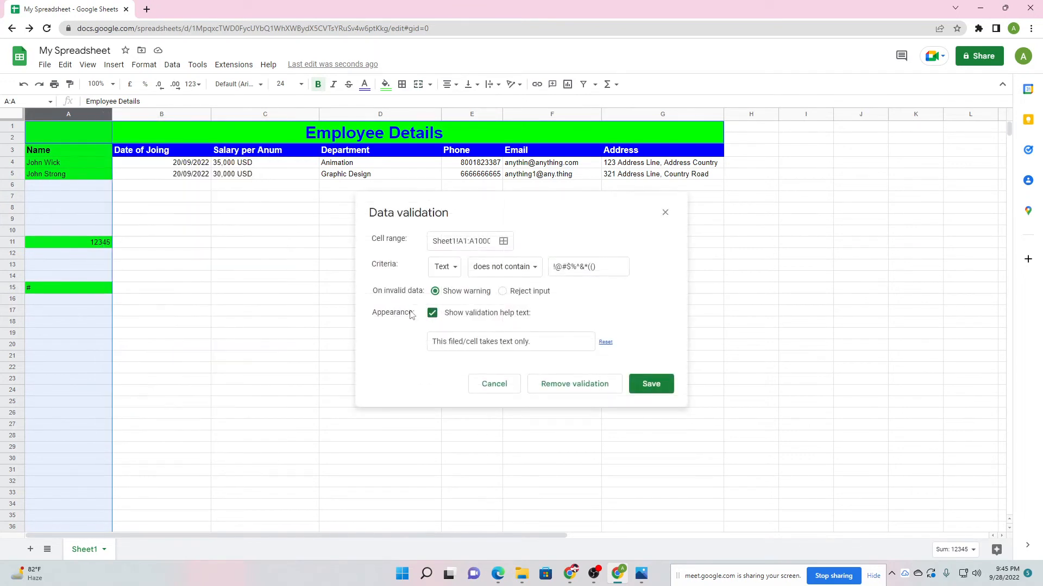
left_click(511, 267)
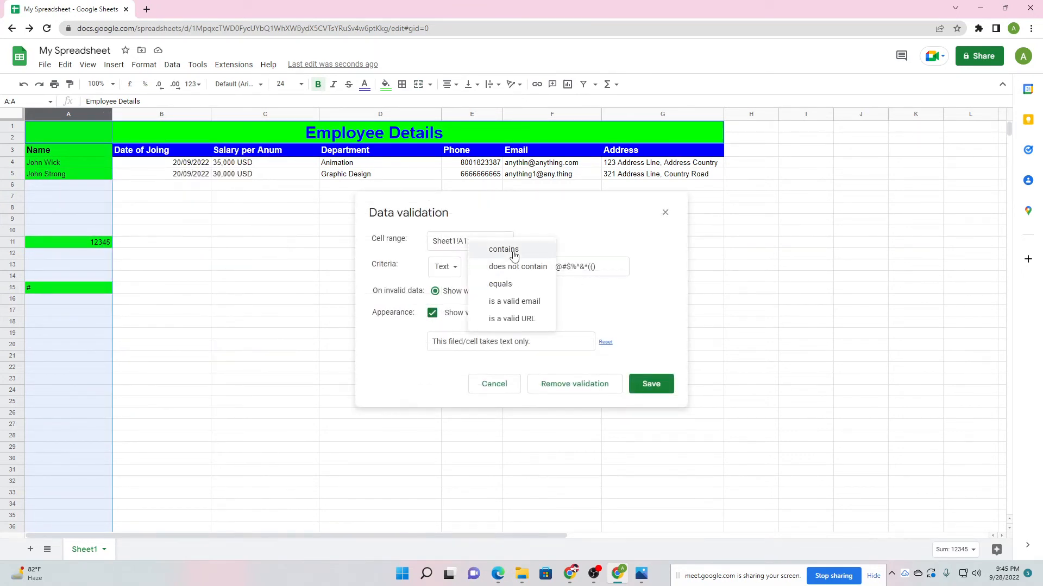
left_click(516, 252)
left_click(508, 269)
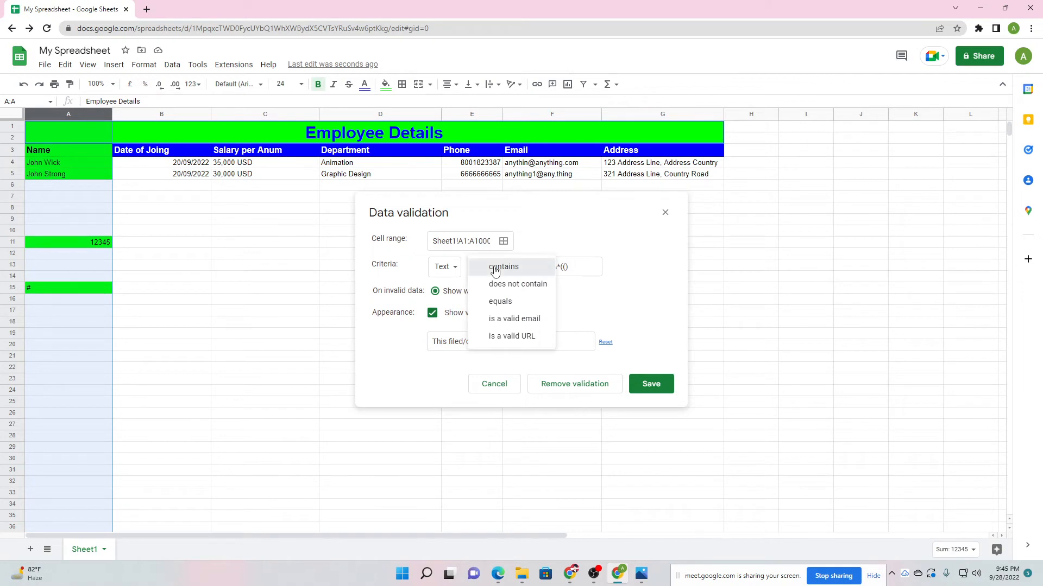
left_click(494, 270)
left_click(655, 384)
For A18, test 'does not contain' then revert to 'contains' and save the rule.
left_click(96, 323)
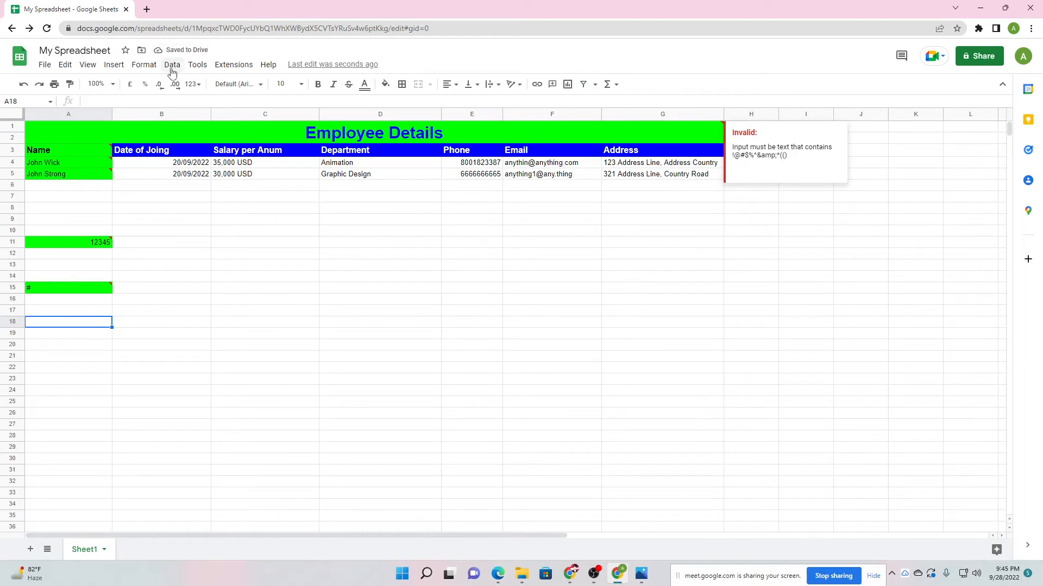
left_click(172, 65)
left_click(212, 287)
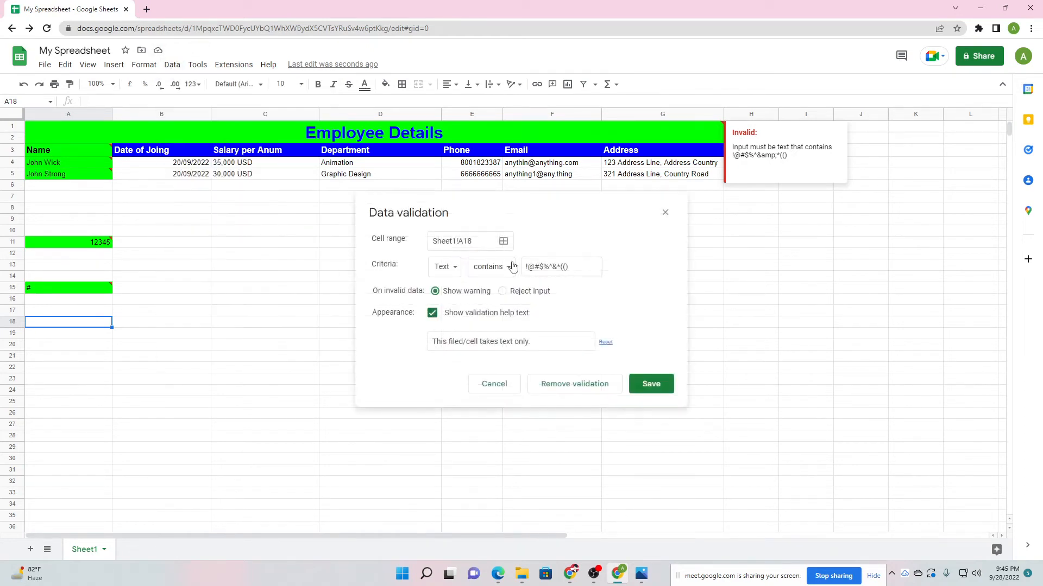
left_click(500, 275)
left_click(537, 266)
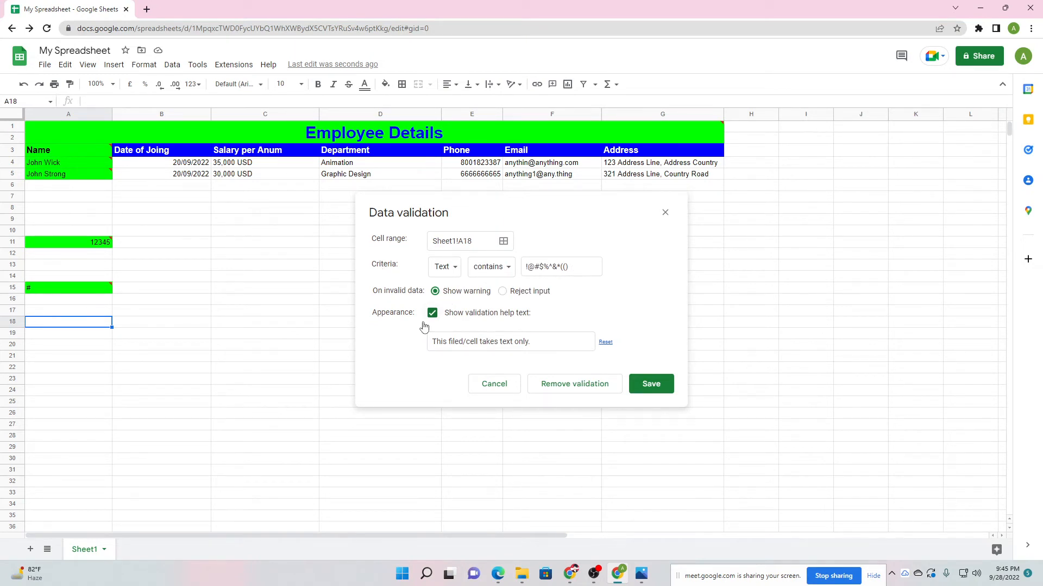
left_click(503, 271)
left_click(505, 288)
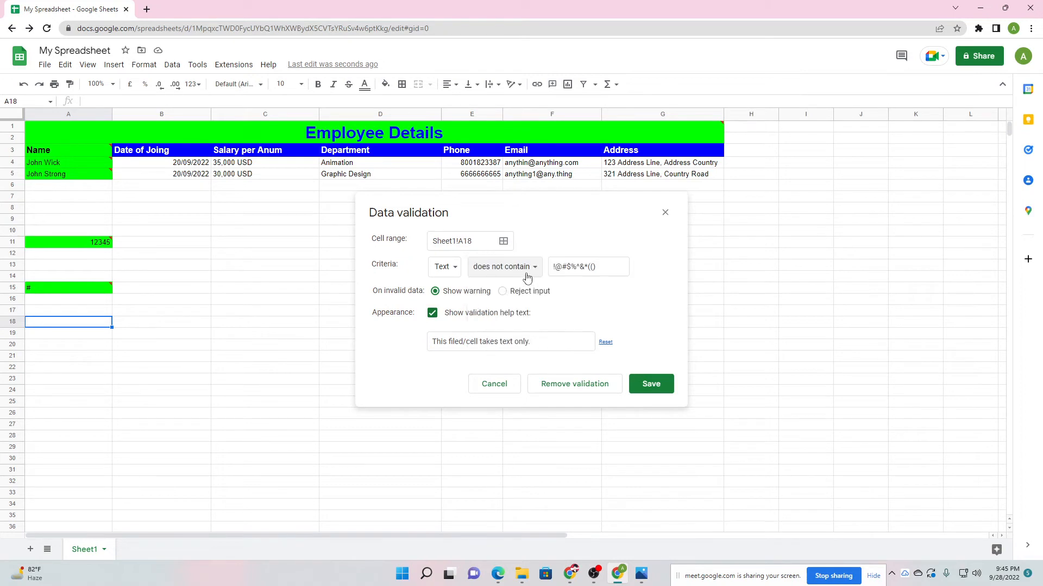
left_click_drag(556, 267, 603, 267)
left_click(602, 266)
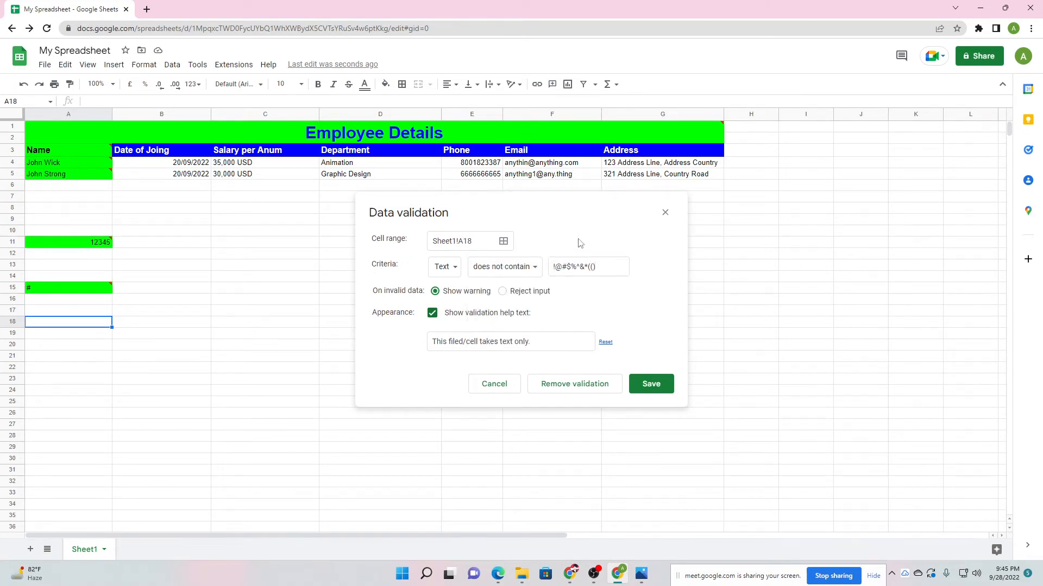
left_click(526, 268)
left_click(528, 252)
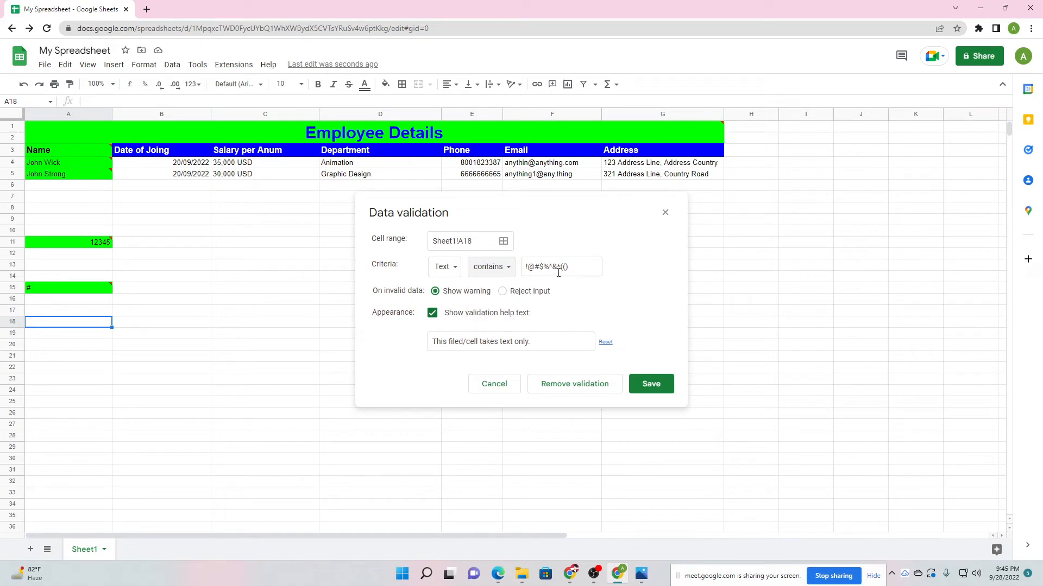
left_click(654, 385)
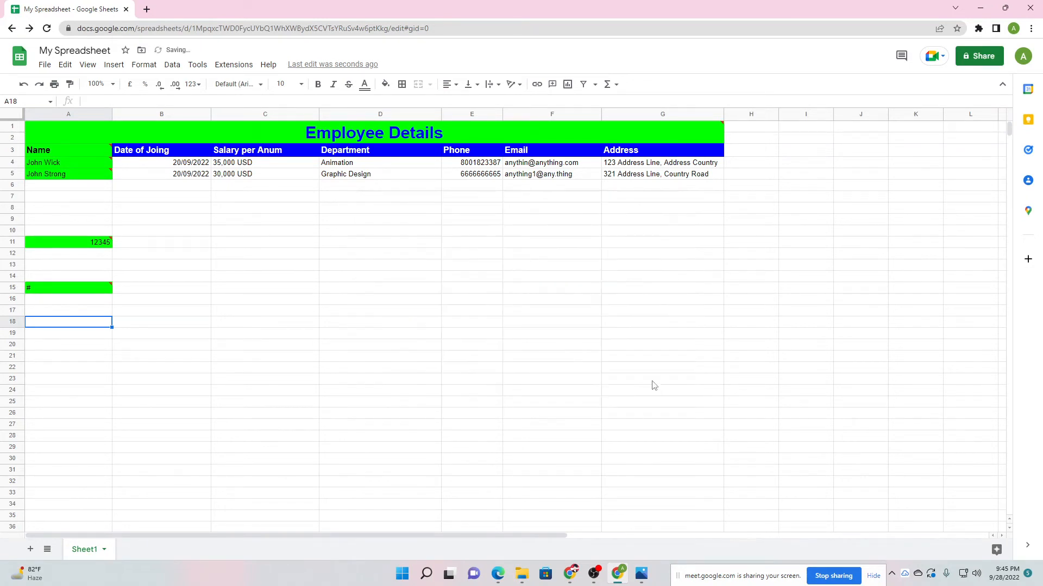
Check the invalid-data warnings on A4 and A15.
mouse_move(110, 290)
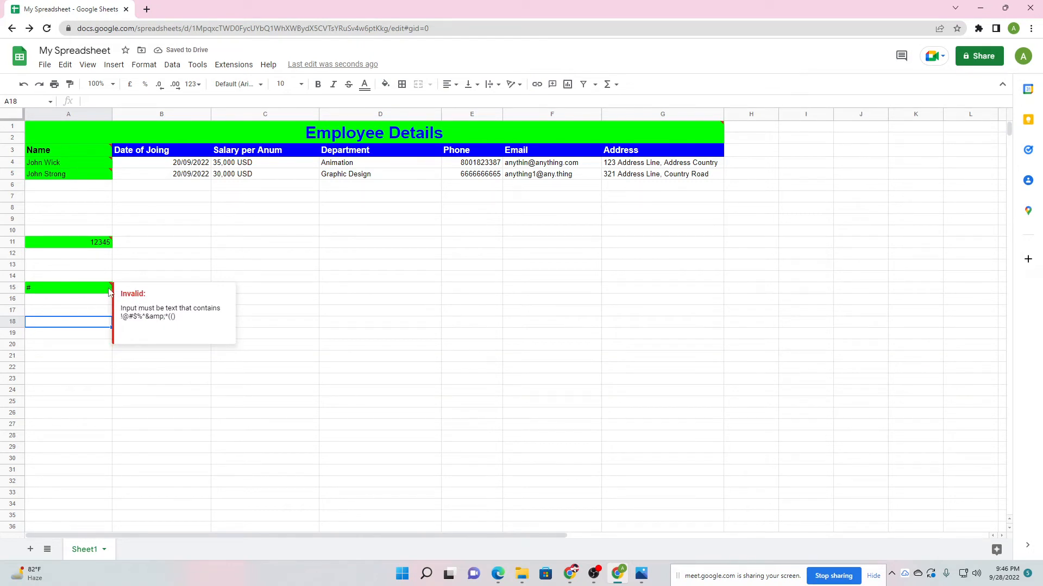
left_click(147, 234)
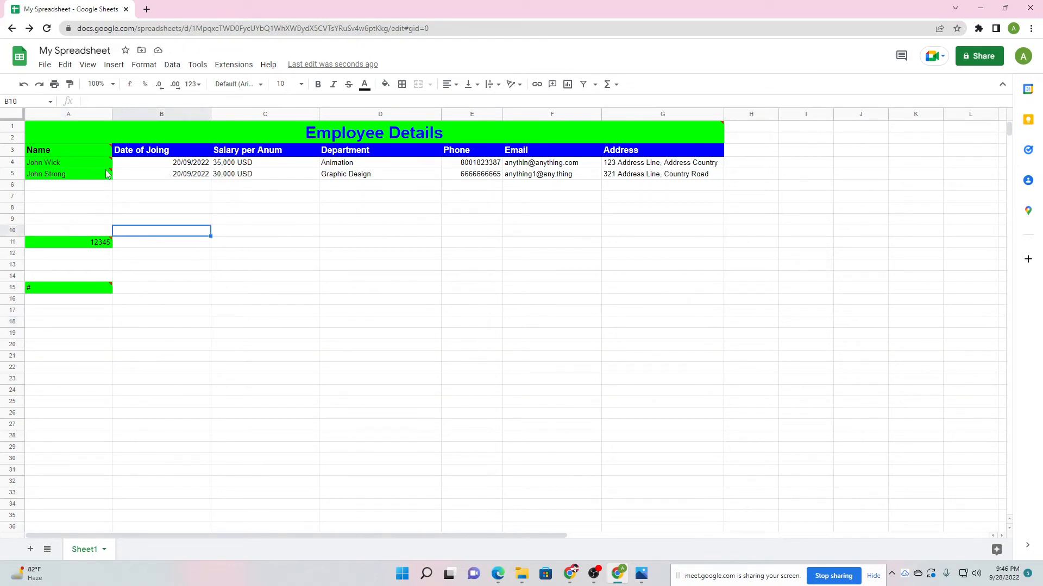
left_click(103, 162)
left_click(102, 230)
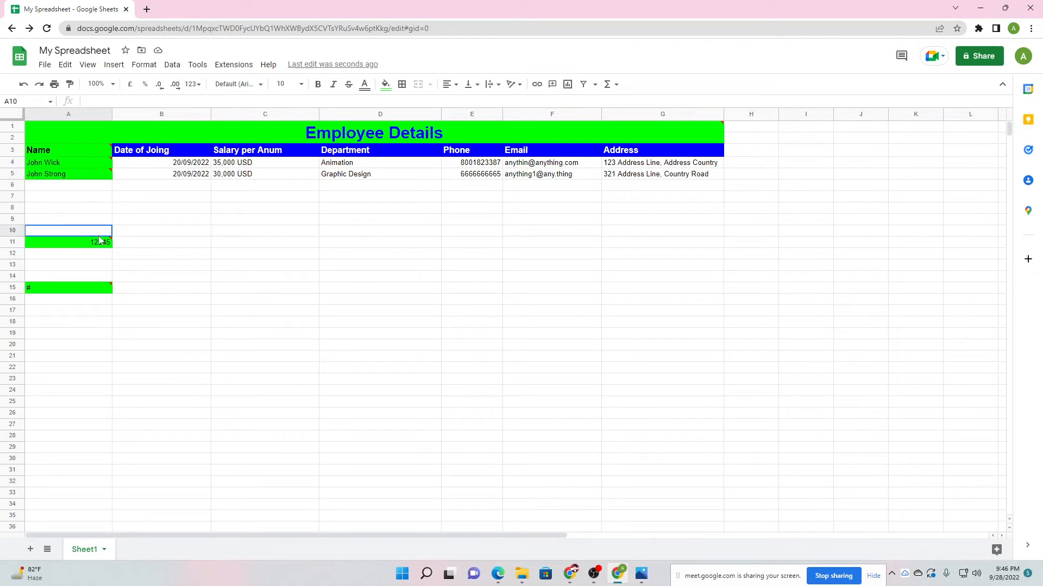
mouse_move(96, 249)
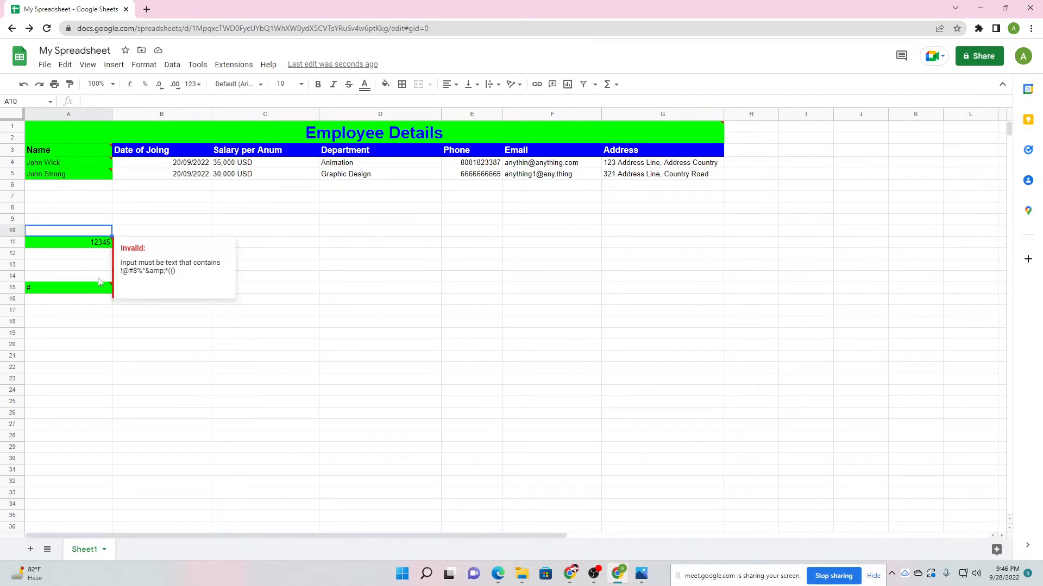
left_click(98, 280)
Remove the data validation from A13.
left_click(101, 265)
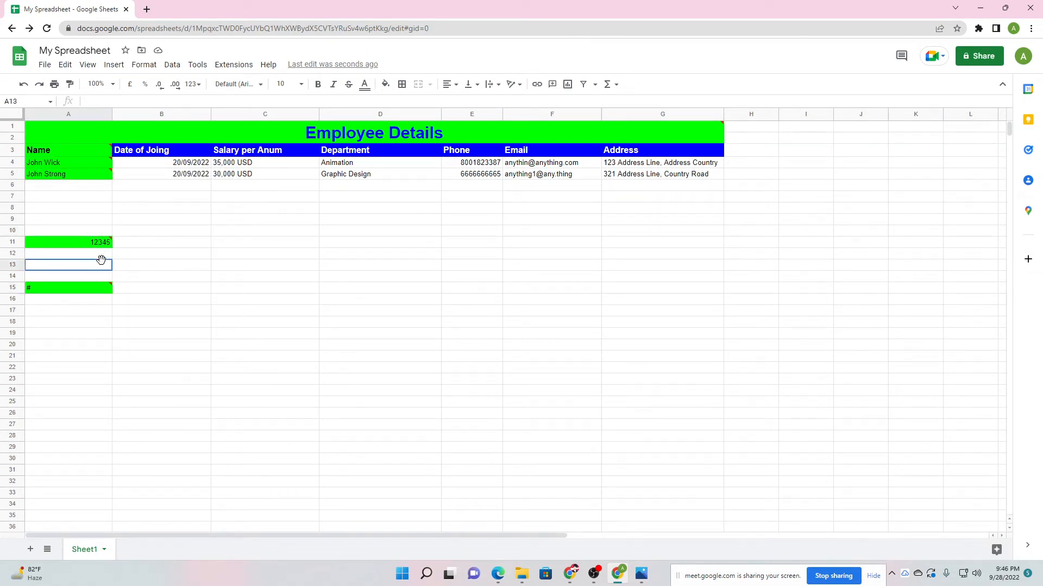
left_click(172, 65)
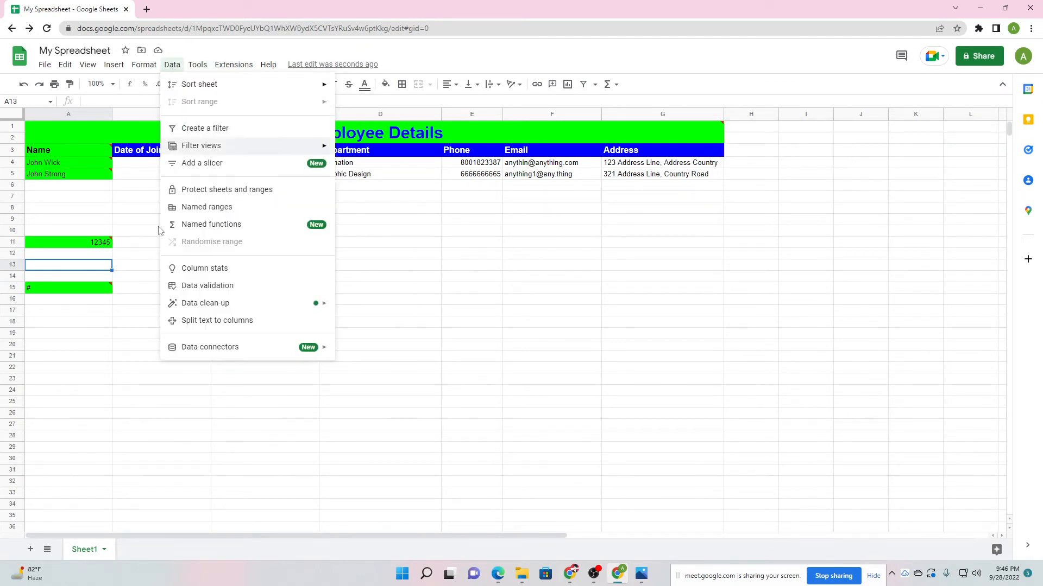
left_click(193, 292)
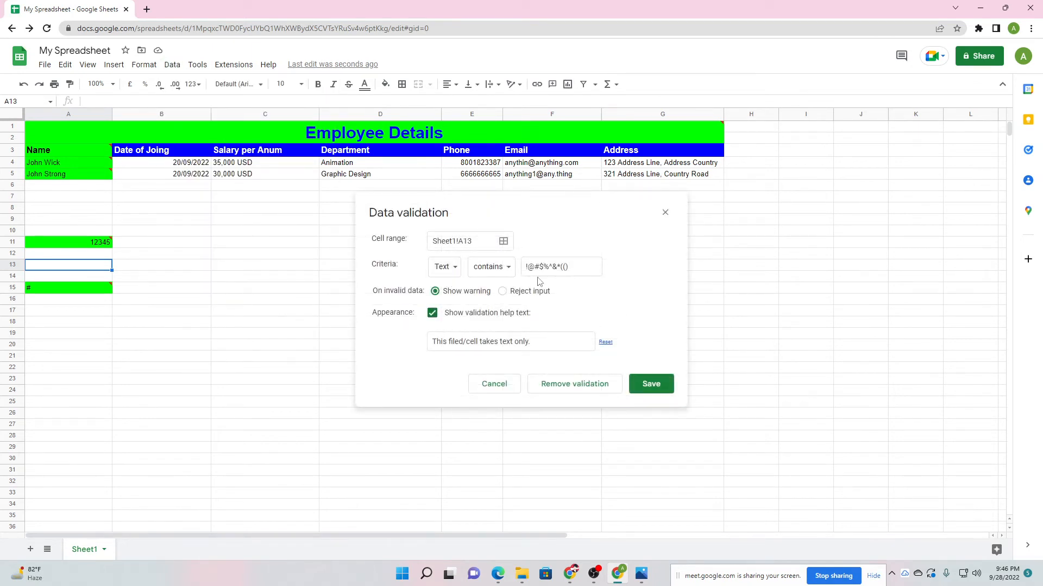
left_click(501, 268)
left_click(540, 258)
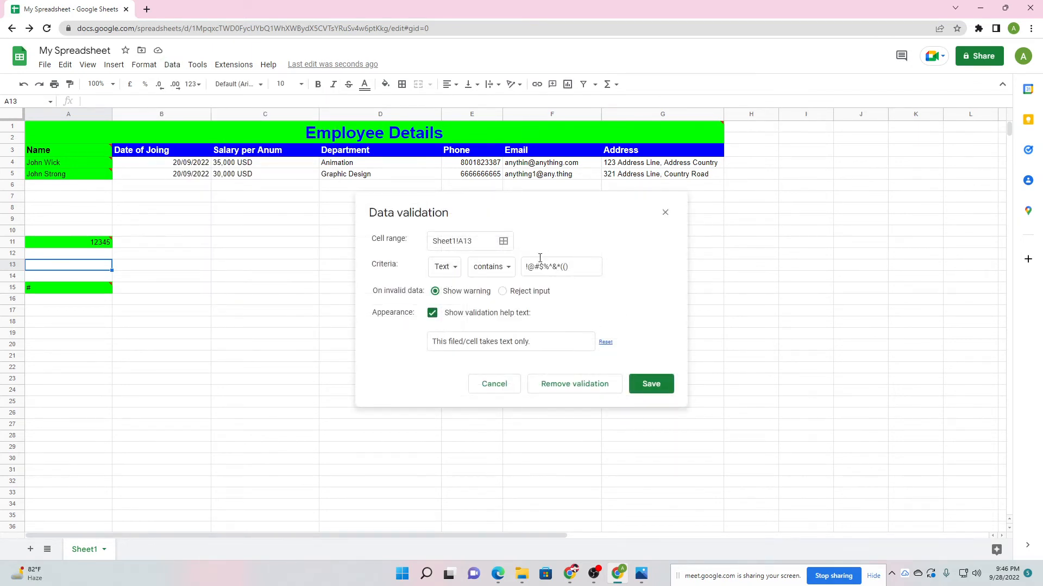
left_click(554, 388)
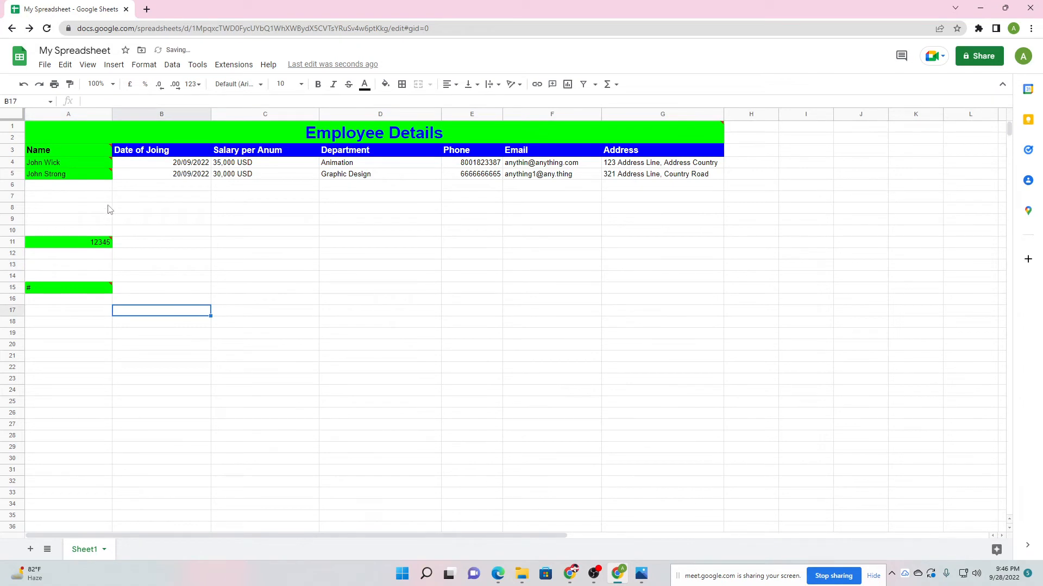
Remove data validation from all of column A.
left_click(106, 114)
left_click(231, 303)
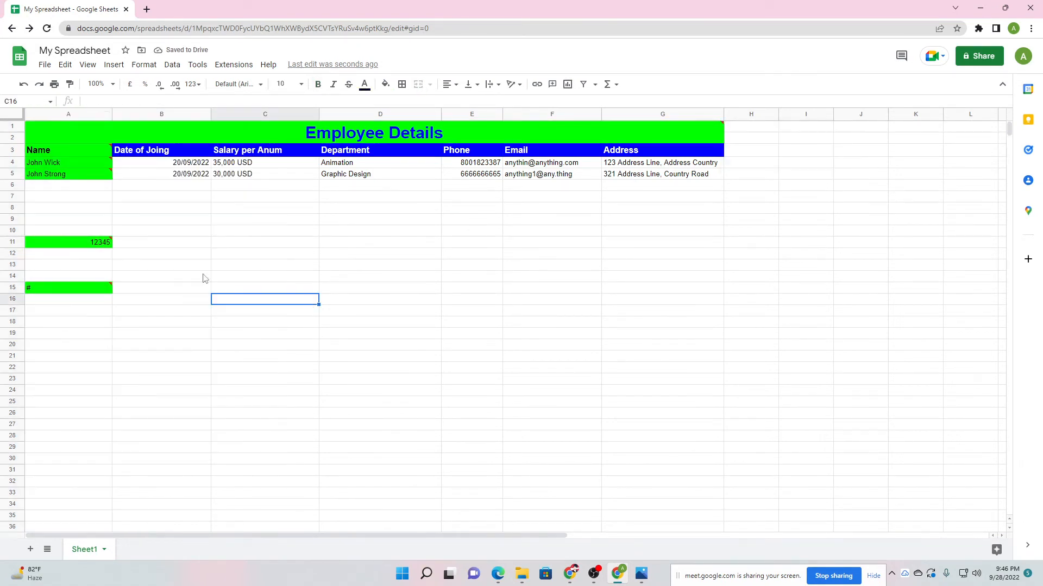
left_click(105, 114)
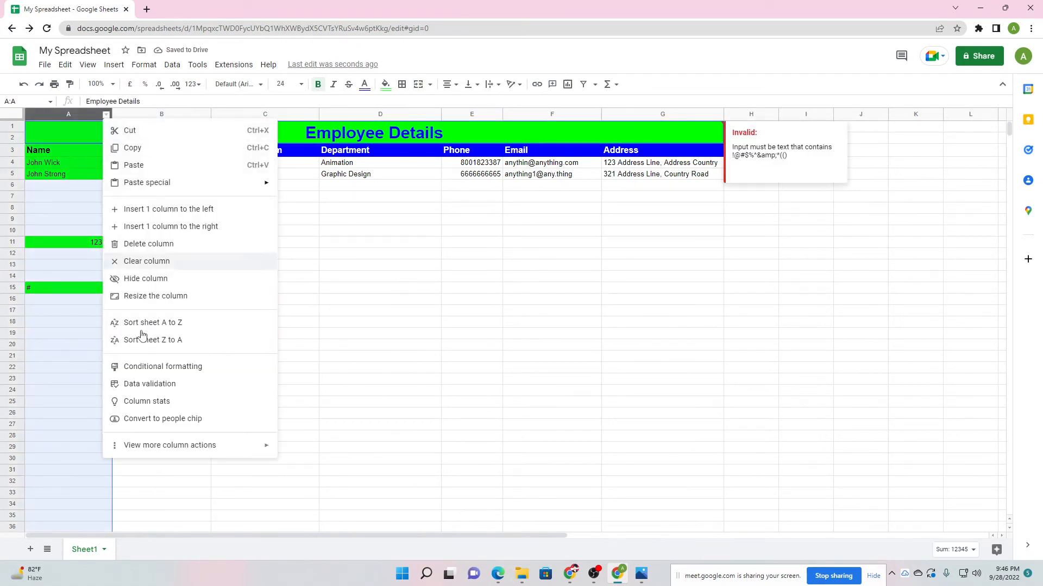
left_click(149, 384)
left_click(597, 384)
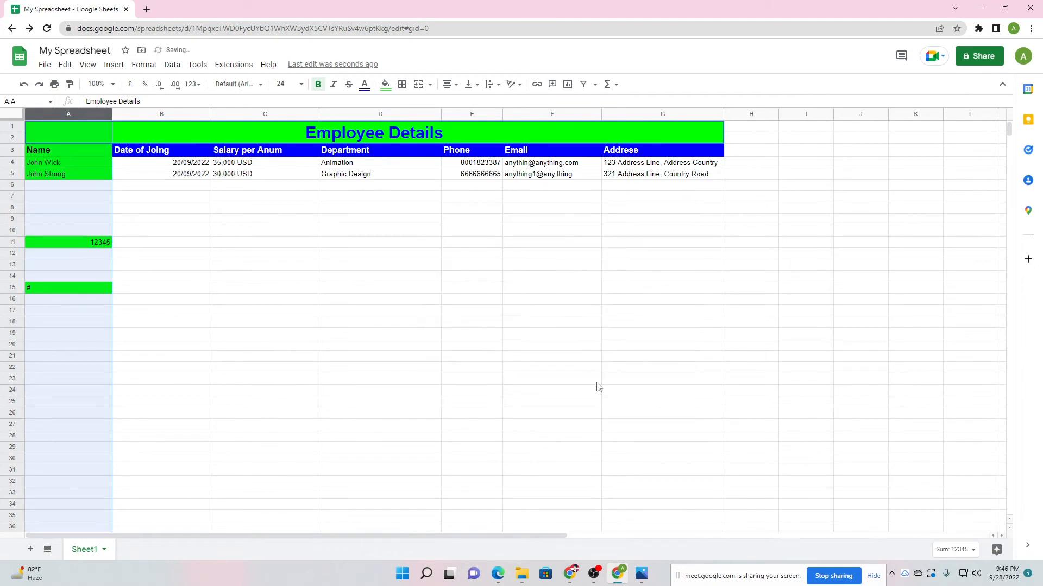
Delete the '#' test entry from A15.
left_click(243, 300)
left_click(68, 288)
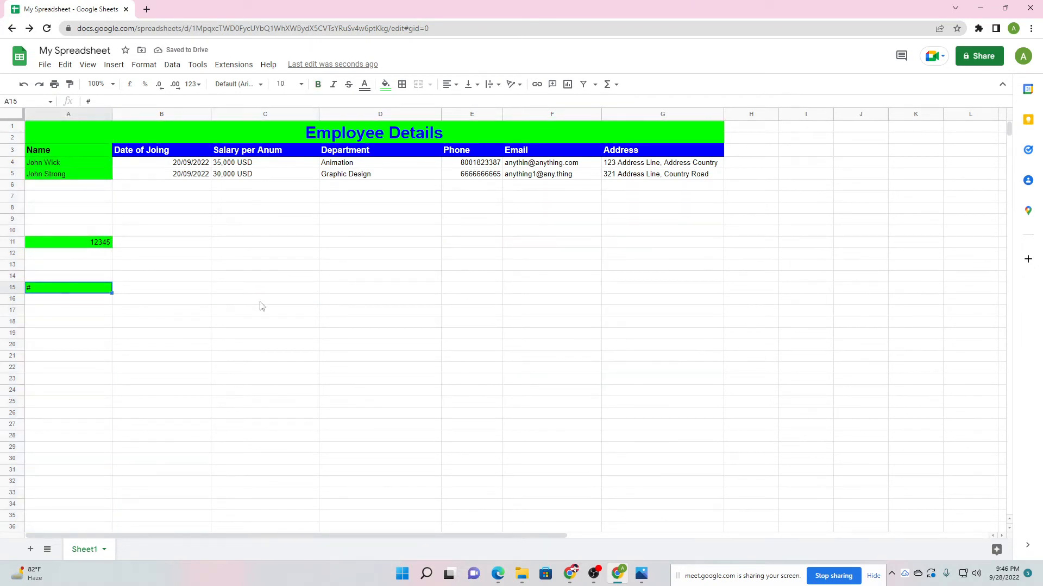
key("Delete")
Clear the 12345 test entry from A11.
left_click(87, 244)
key("Delete")
left_click(266, 288)
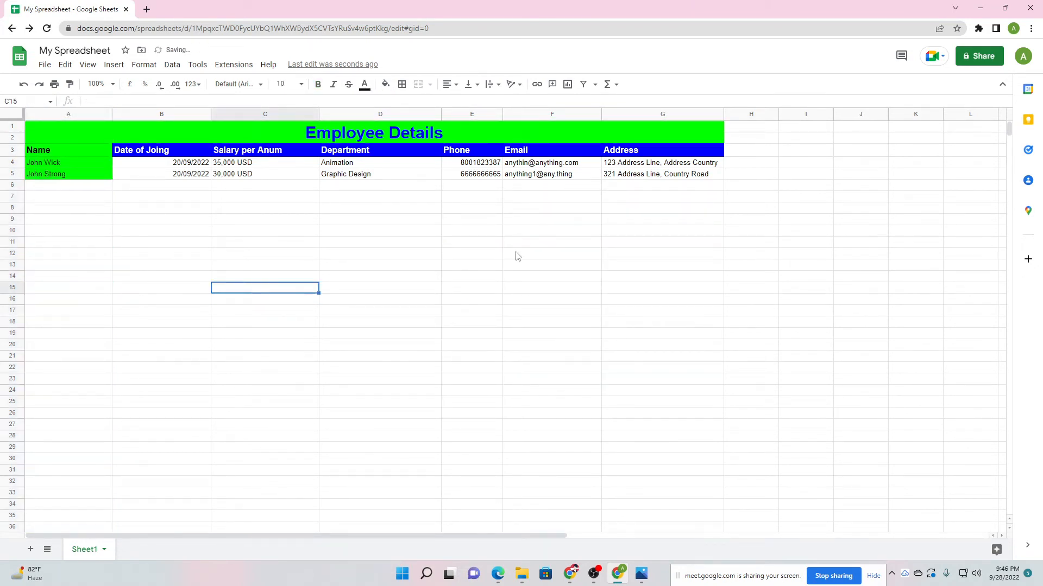
left_click(536, 212)
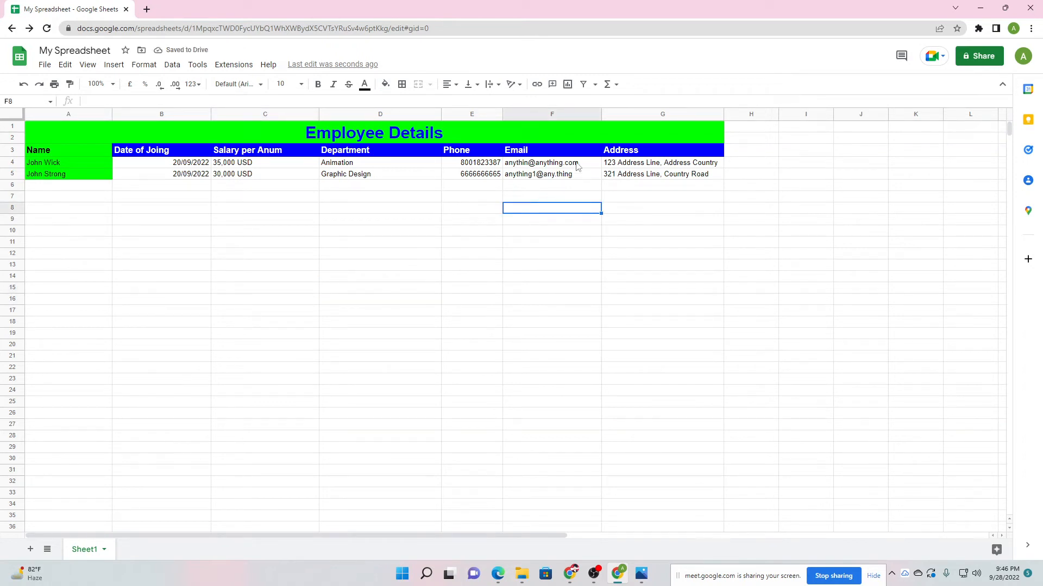
Set column F's validation criterion to Text is a valid email.
left_click(595, 116)
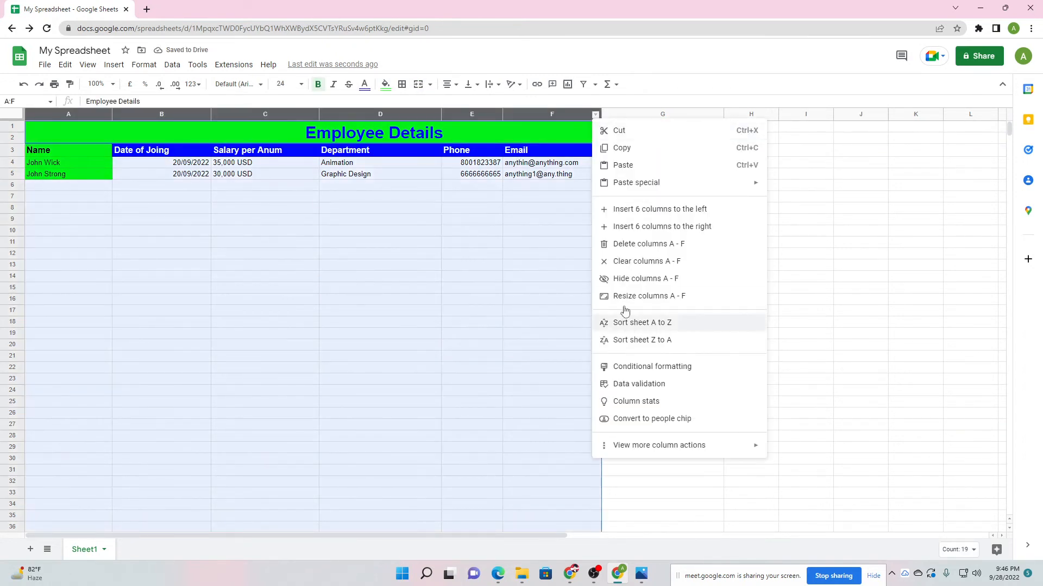
left_click(549, 254)
left_click(578, 113)
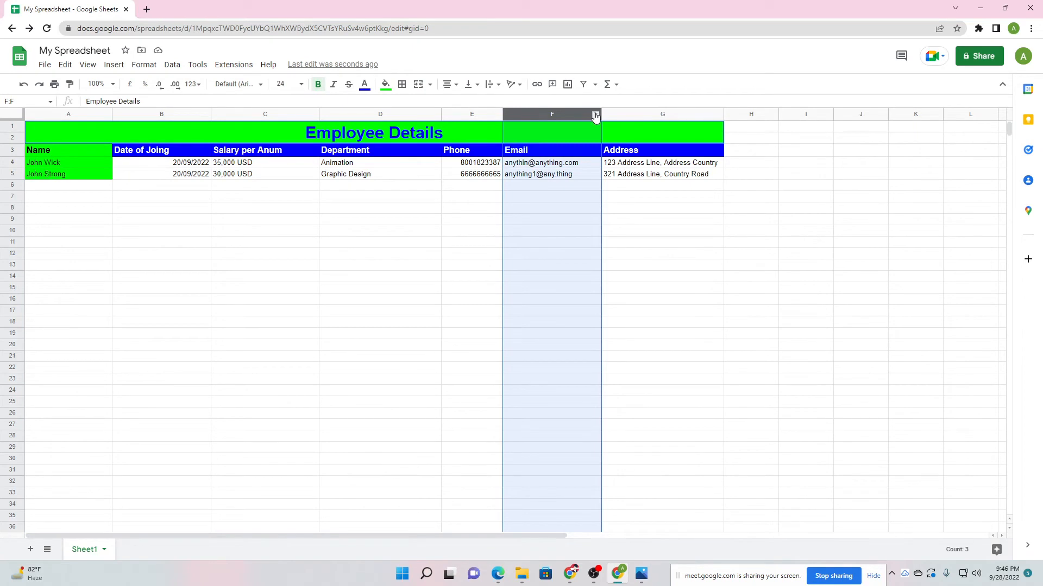
left_click(595, 115)
left_click(639, 383)
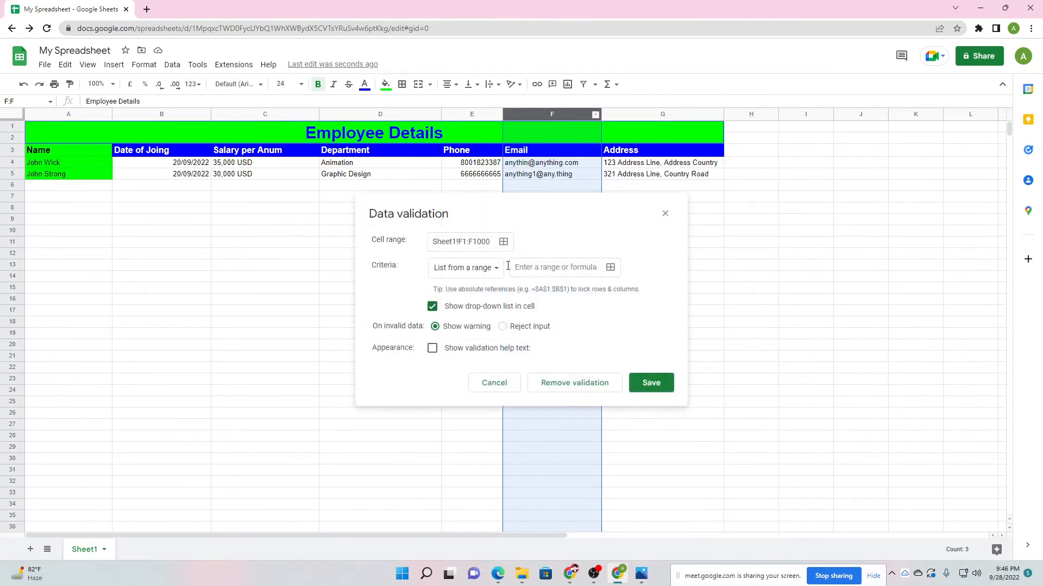
left_click(458, 267)
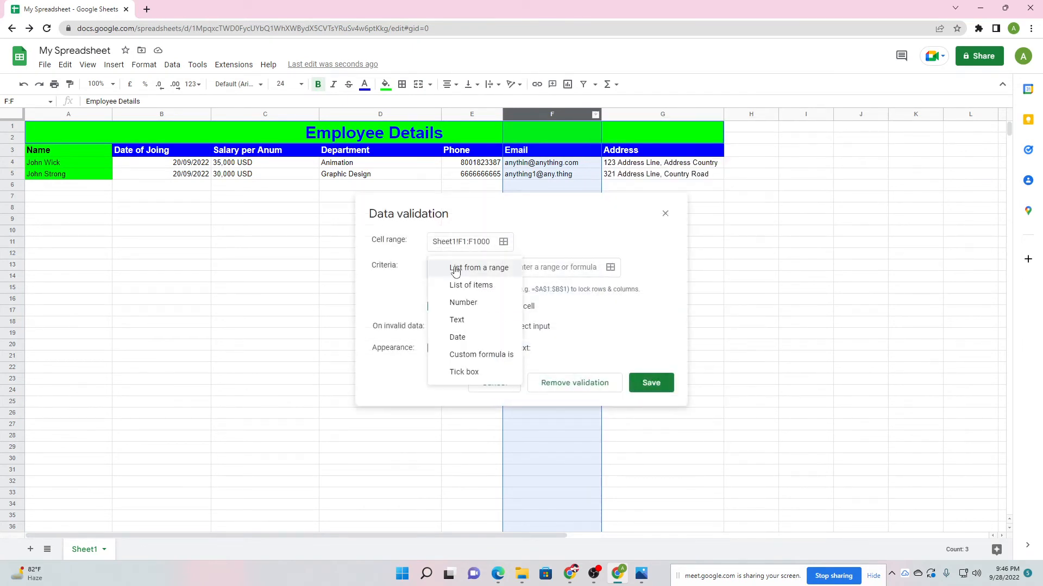
left_click(460, 321)
left_click(491, 269)
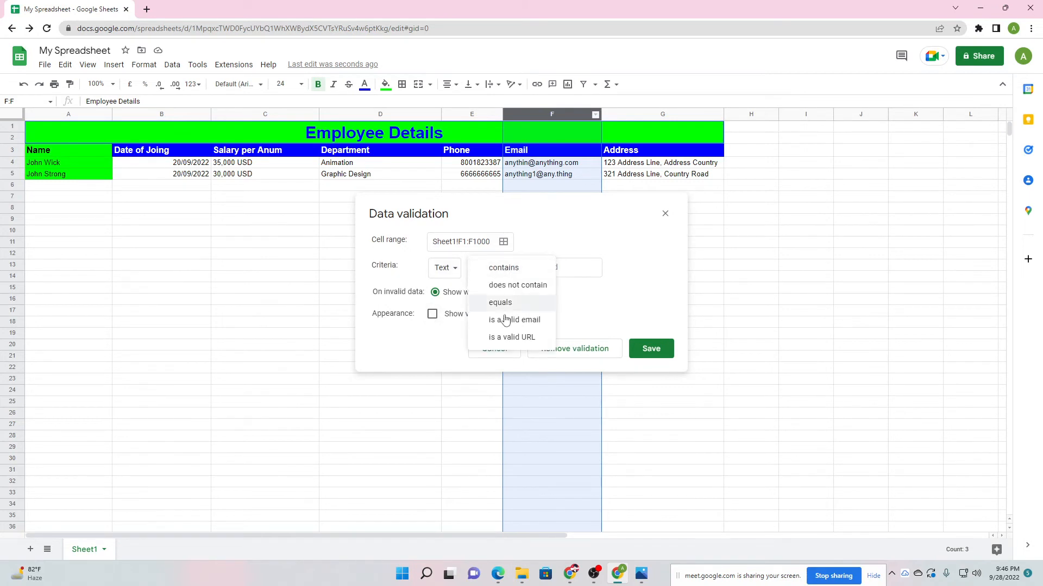
left_click(520, 322)
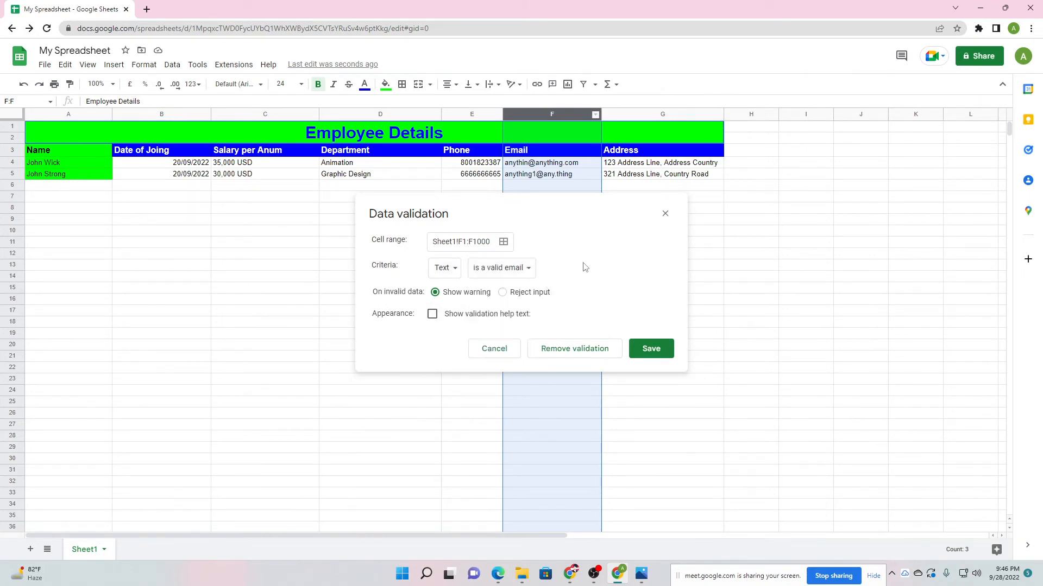
Choose Show warning with help text 'Enter a valid email' and save the rule.
left_click(503, 293)
left_click(435, 292)
left_click(432, 313)
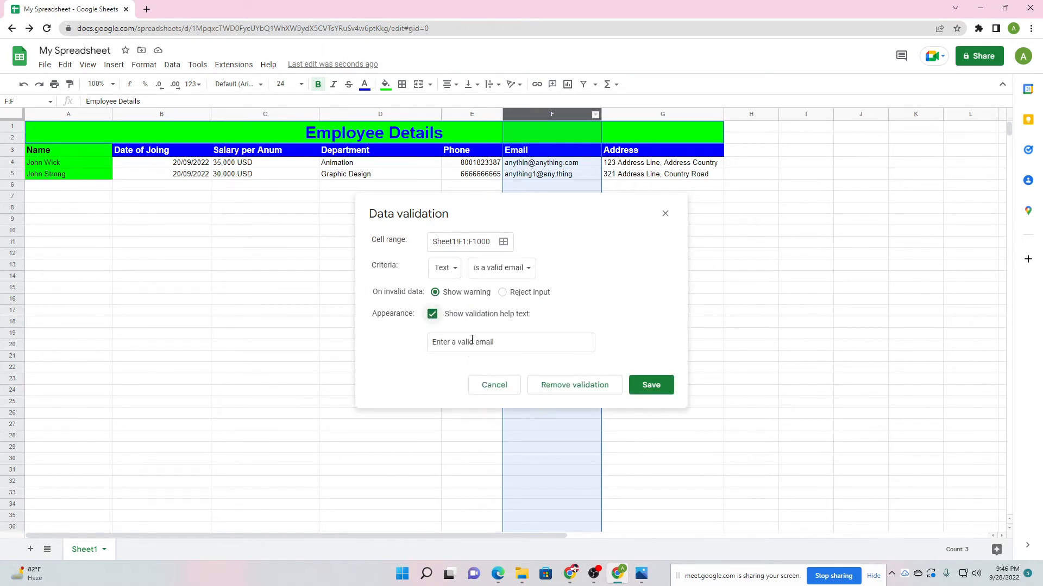
left_click(480, 346)
left_click(417, 375)
left_click(655, 391)
Glance at the video call window, then return to the sheet and select F17.
left_click(673, 314)
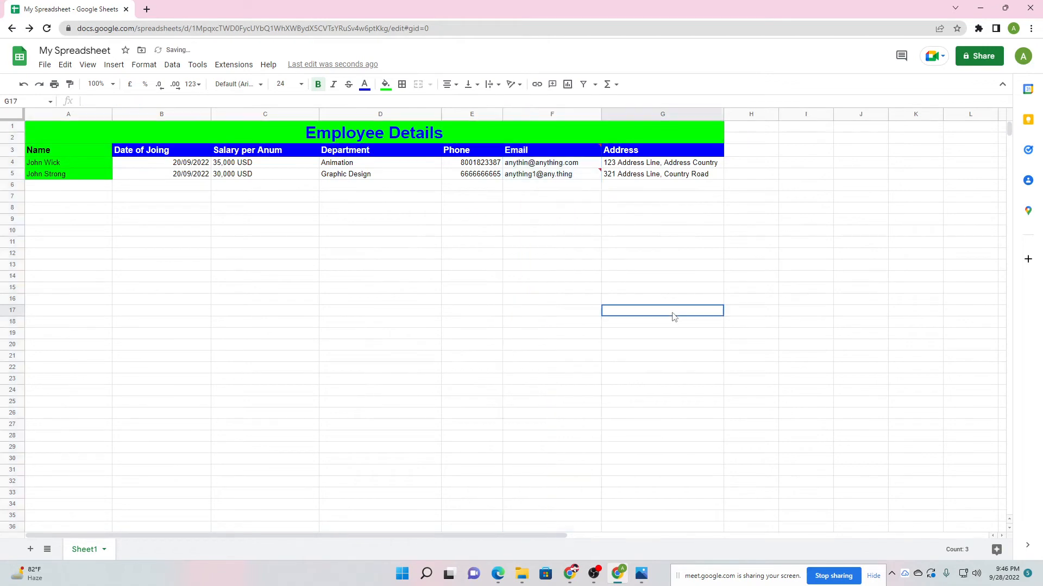
left_click(593, 573)
left_click(593, 573)
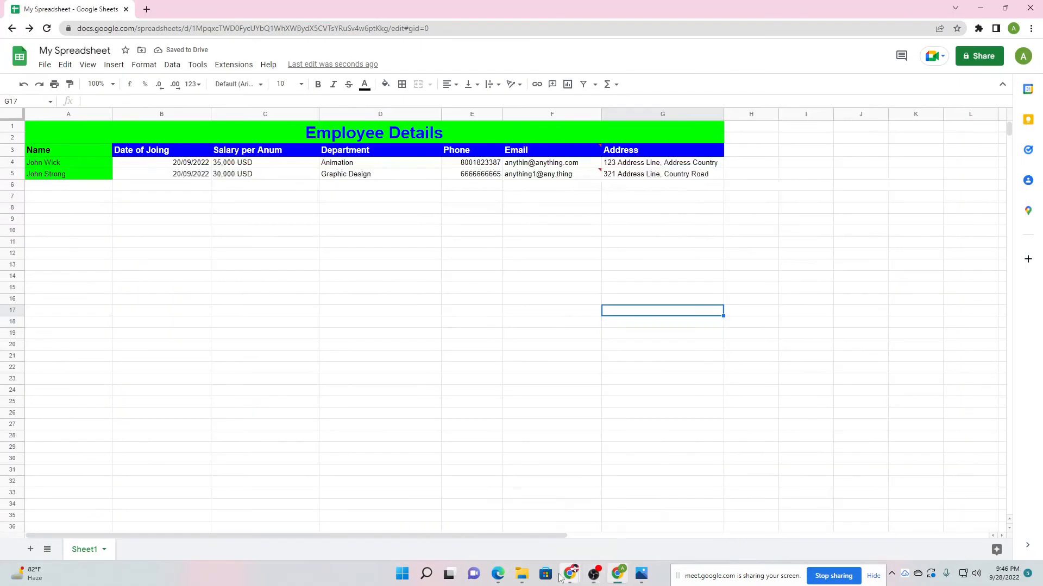
mouse_move(570, 573)
left_click(526, 530)
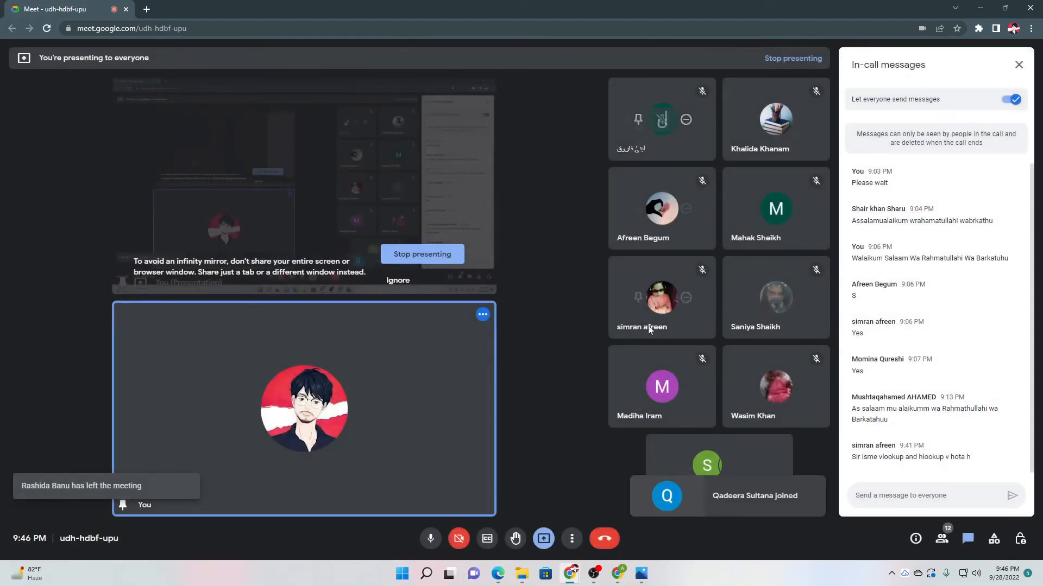
left_click(617, 573)
left_click(555, 312)
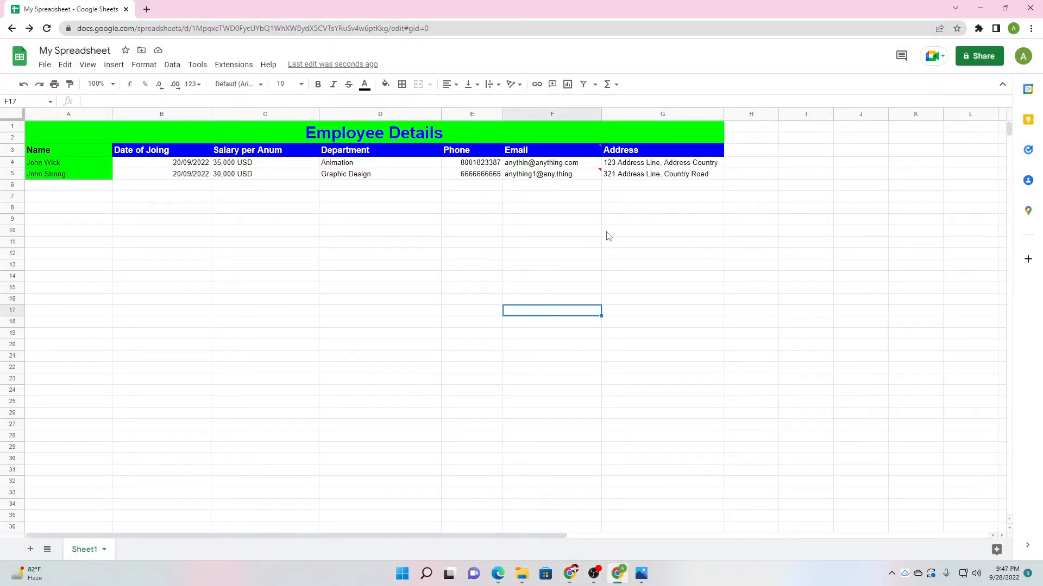
mouse_move(560, 180)
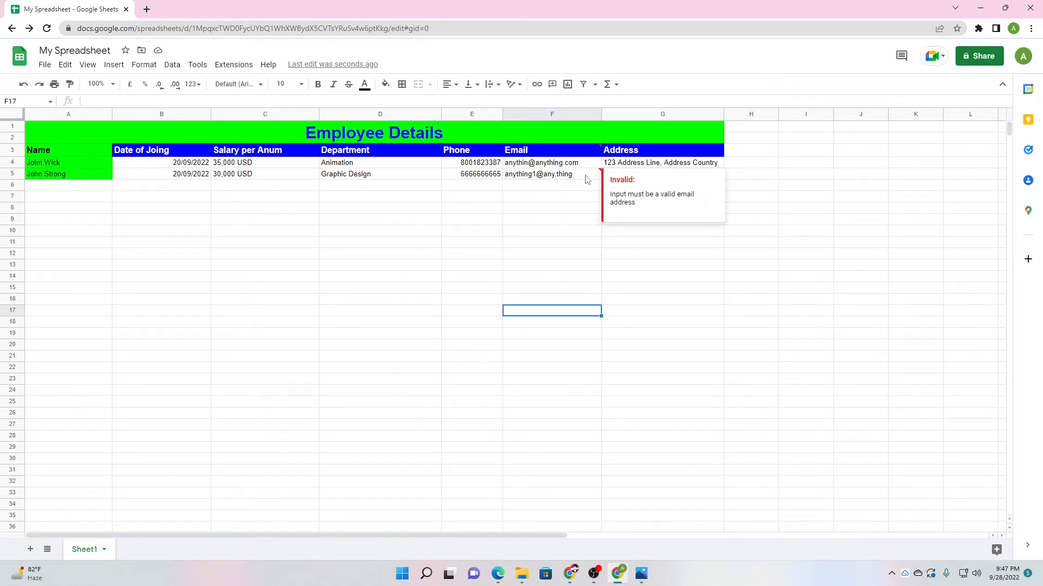
mouse_move(599, 178)
Mute and unmute the microphone in the video call, then select F12.
mouse_move(571, 573)
left_click(489, 524)
left_click(430, 538)
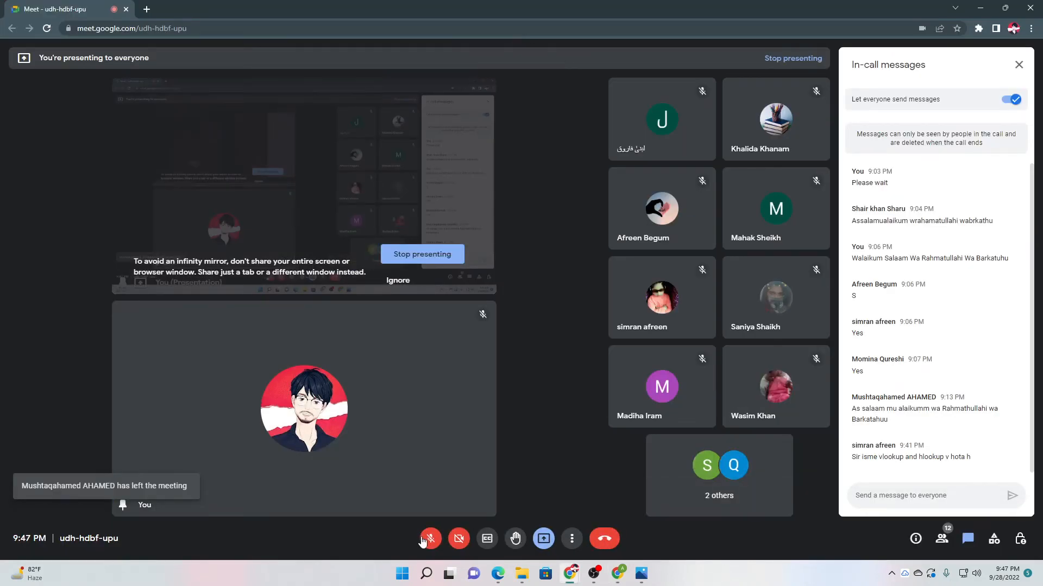
left_click(430, 538)
left_click(619, 574)
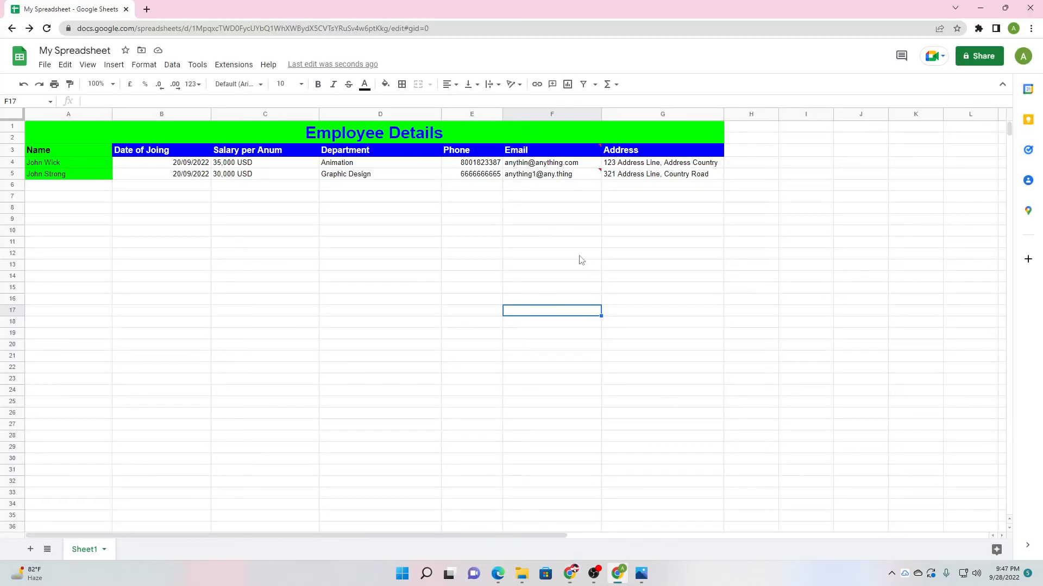
left_click(579, 255)
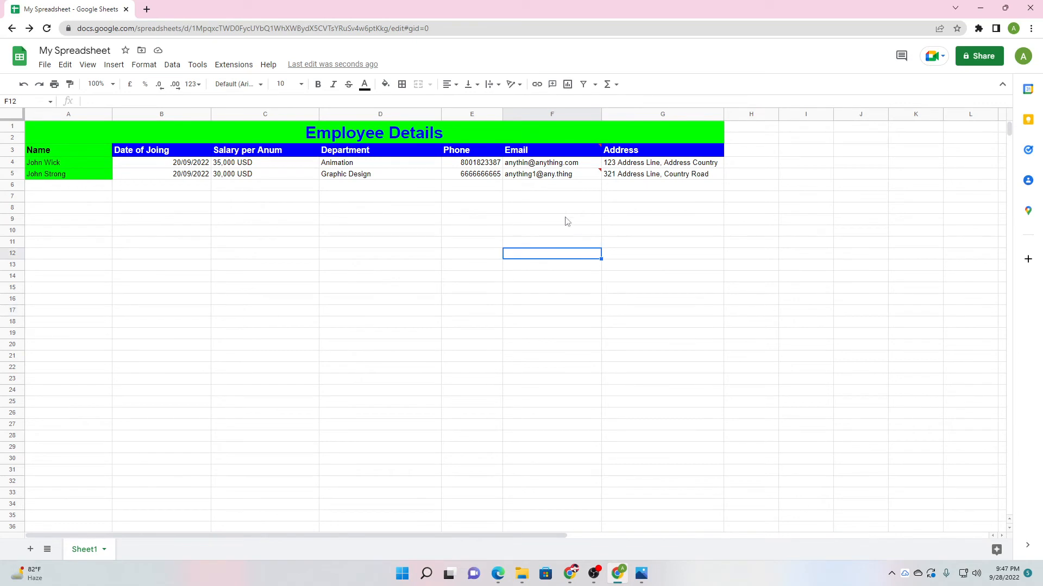
left_click(534, 243)
type("123456")
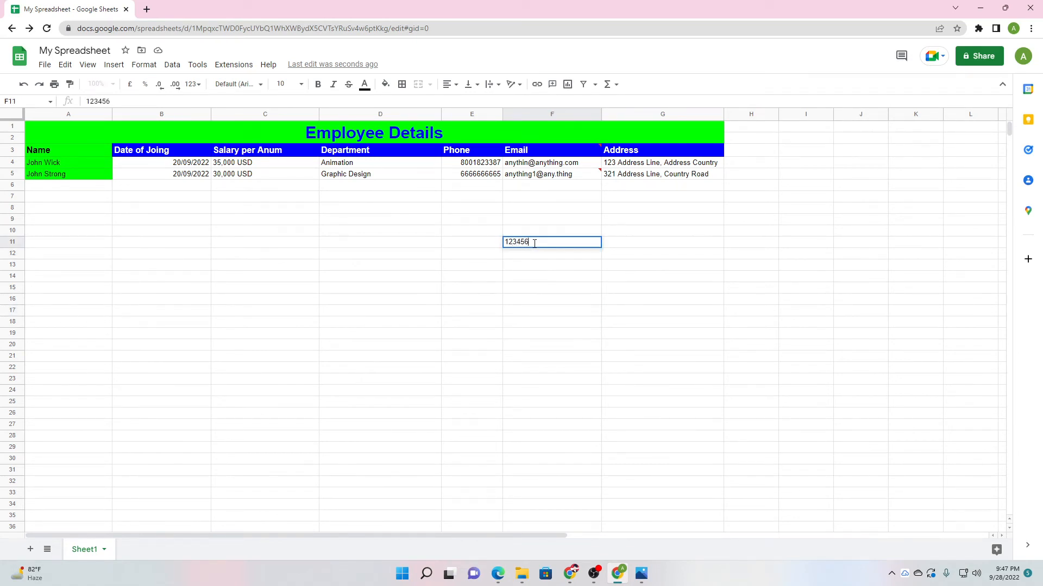
left_click(492, 268)
mouse_move(601, 242)
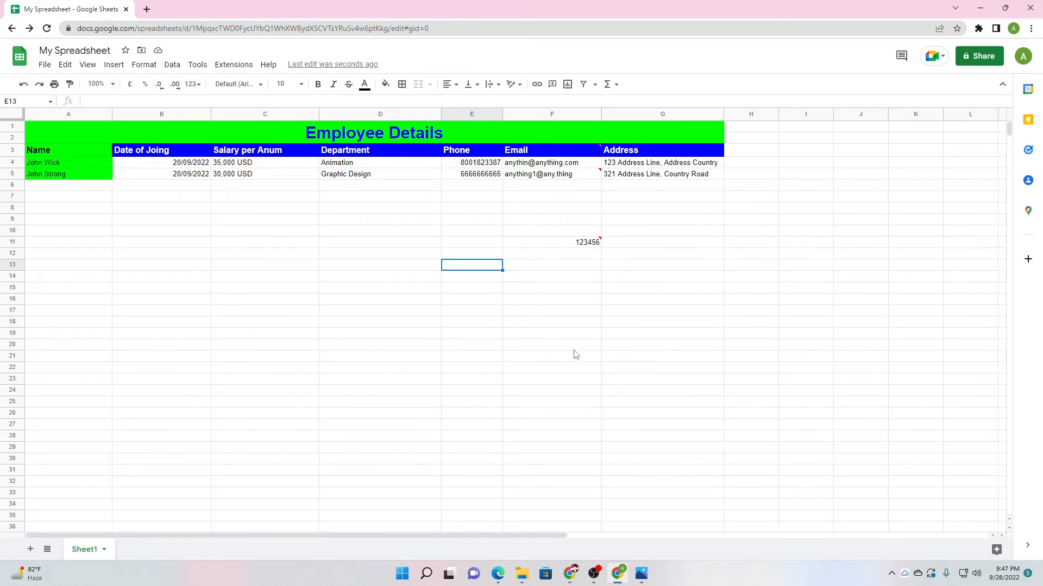
left_click(557, 270)
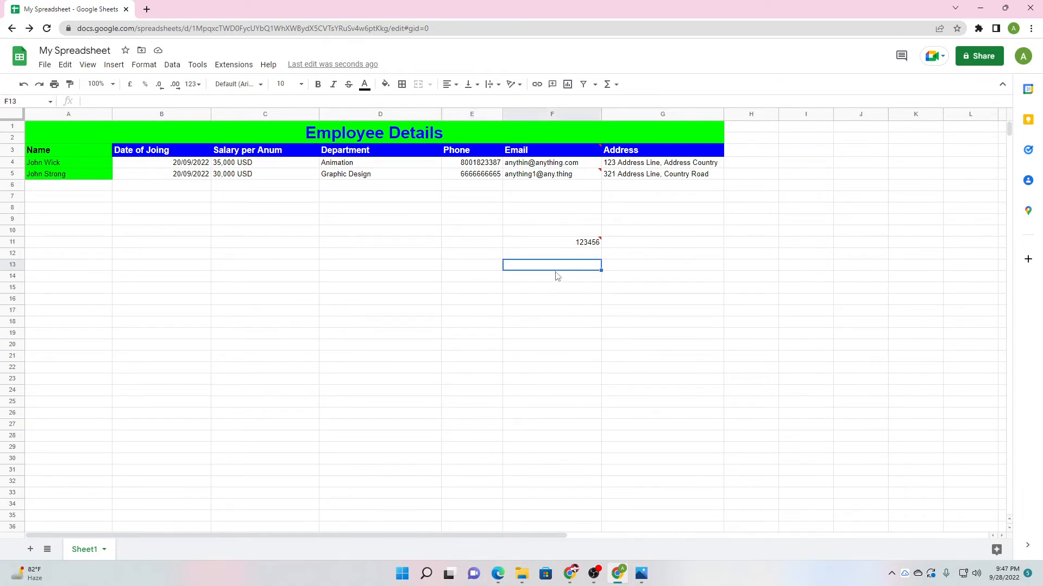
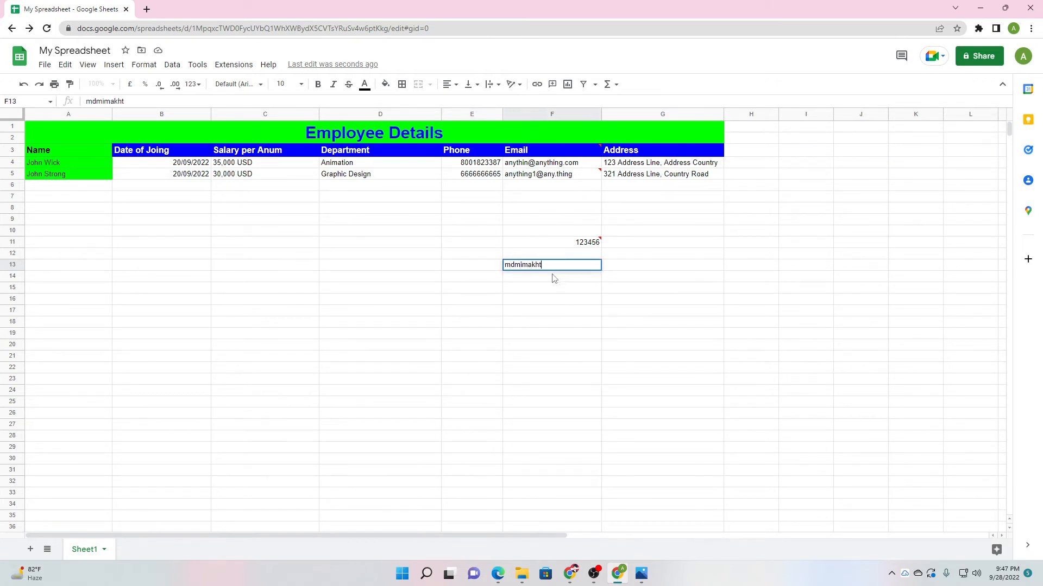
left_click(490, 326)
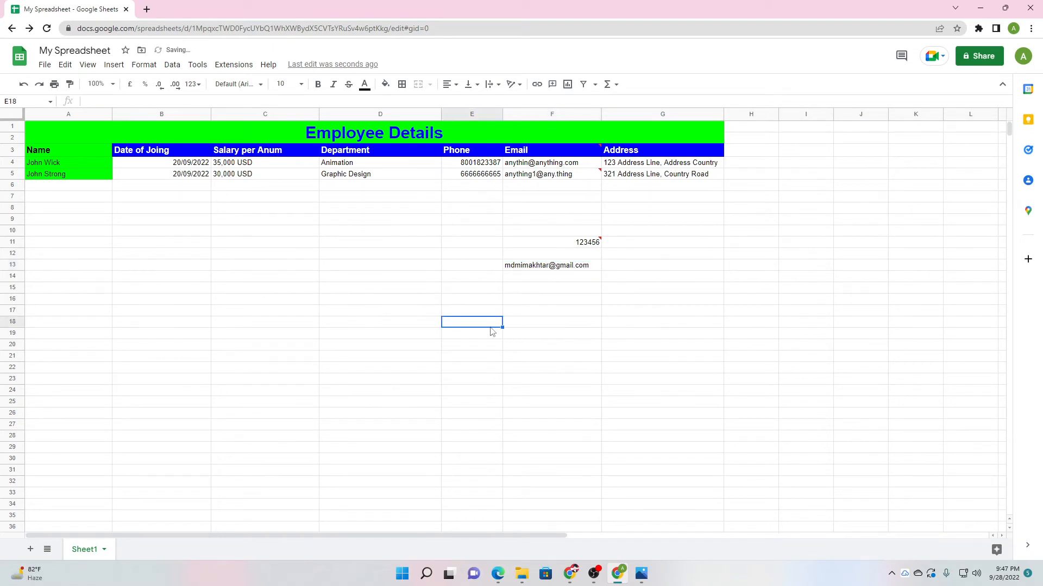
left_click(554, 303)
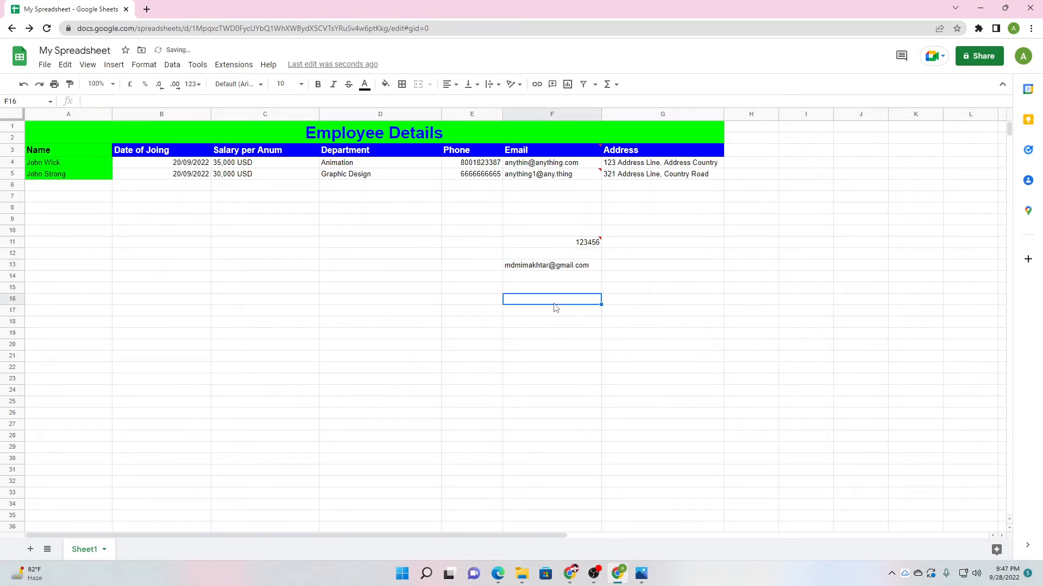
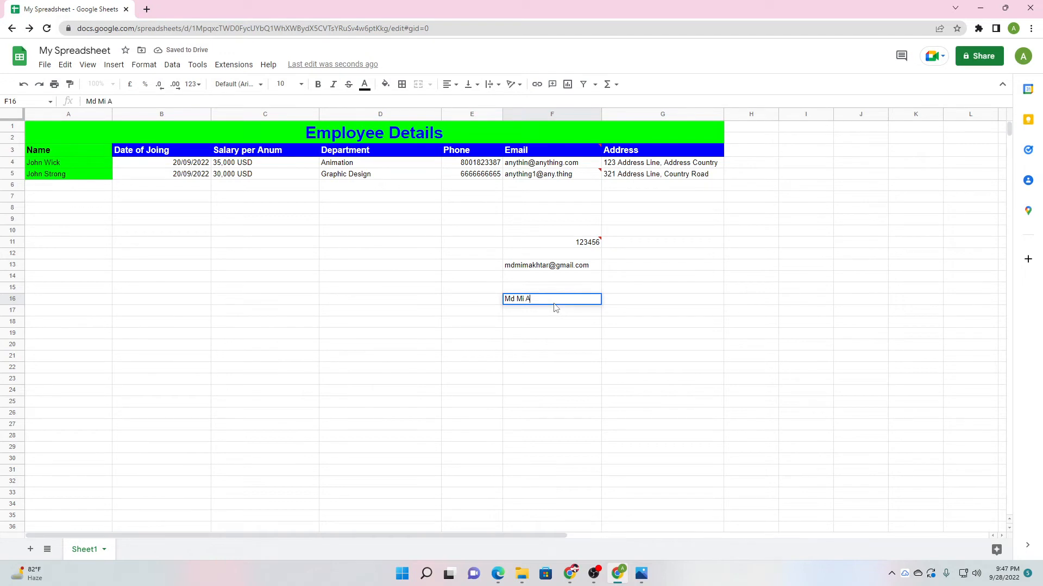
left_click(498, 358)
mouse_move(600, 300)
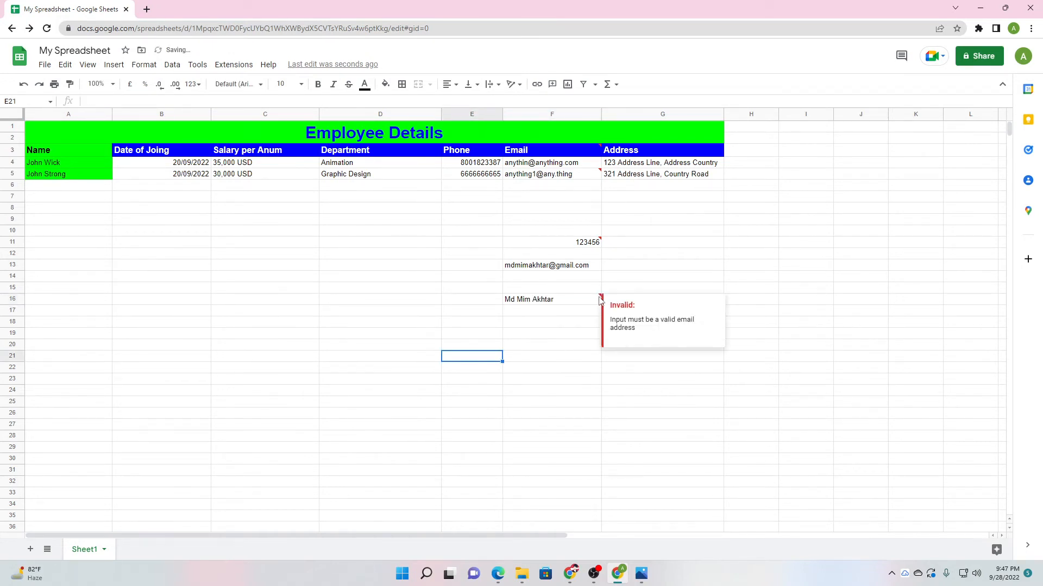
left_click(574, 360)
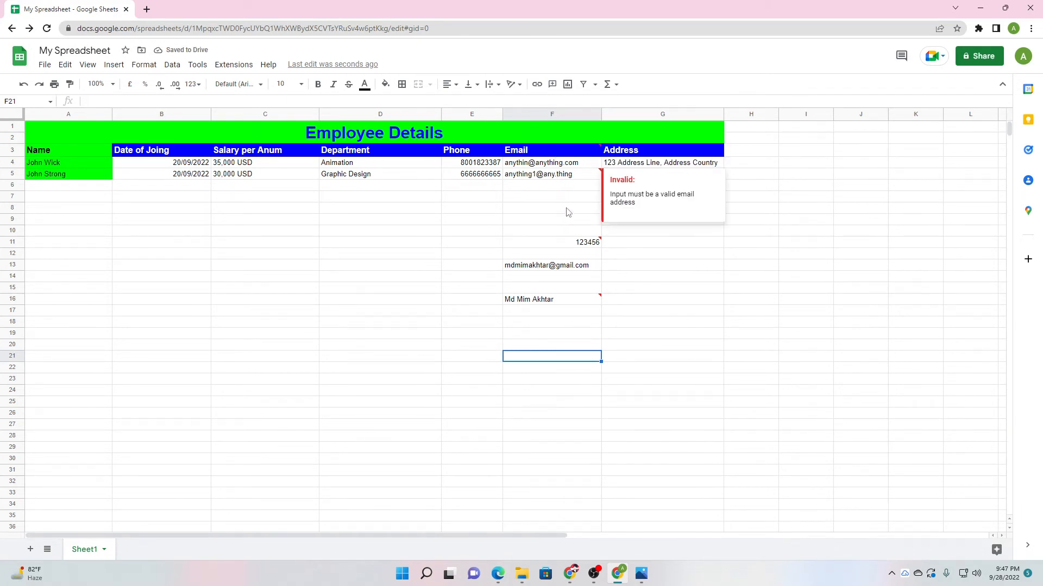
left_click_drag(569, 212, 567, 336)
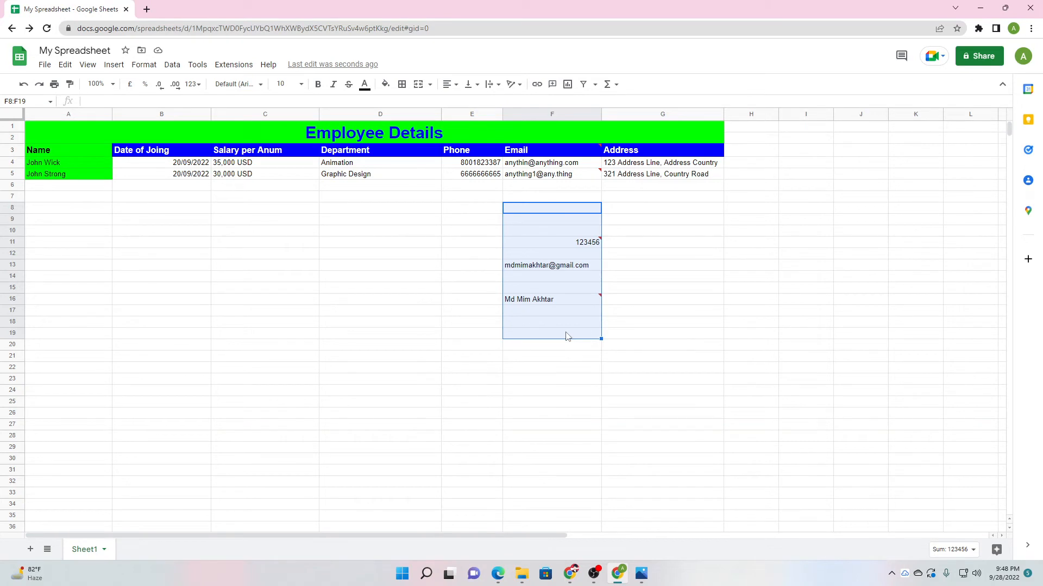
key("Delete")
left_click(579, 360)
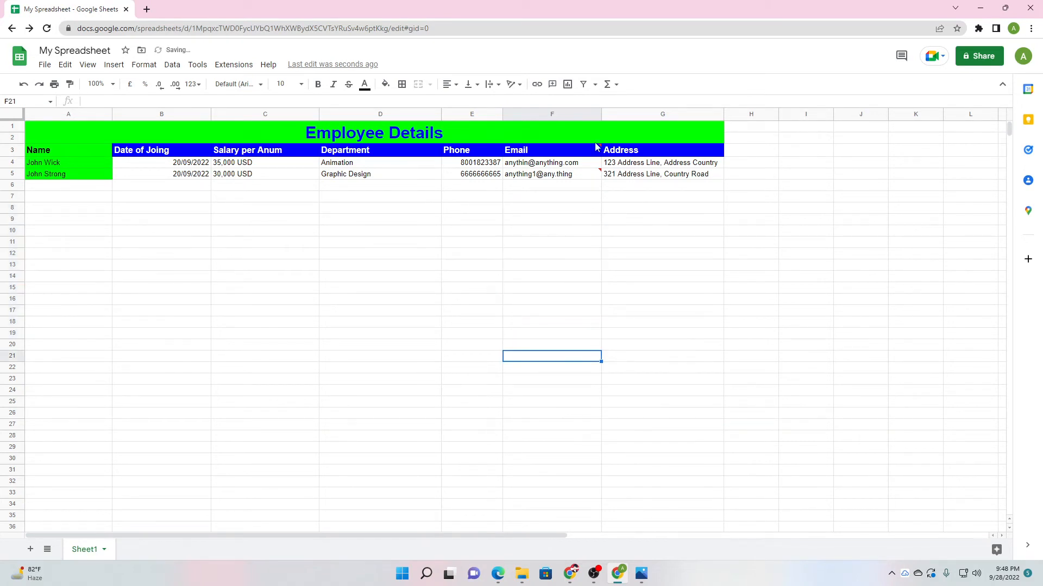
left_click(596, 115)
left_click(523, 274)
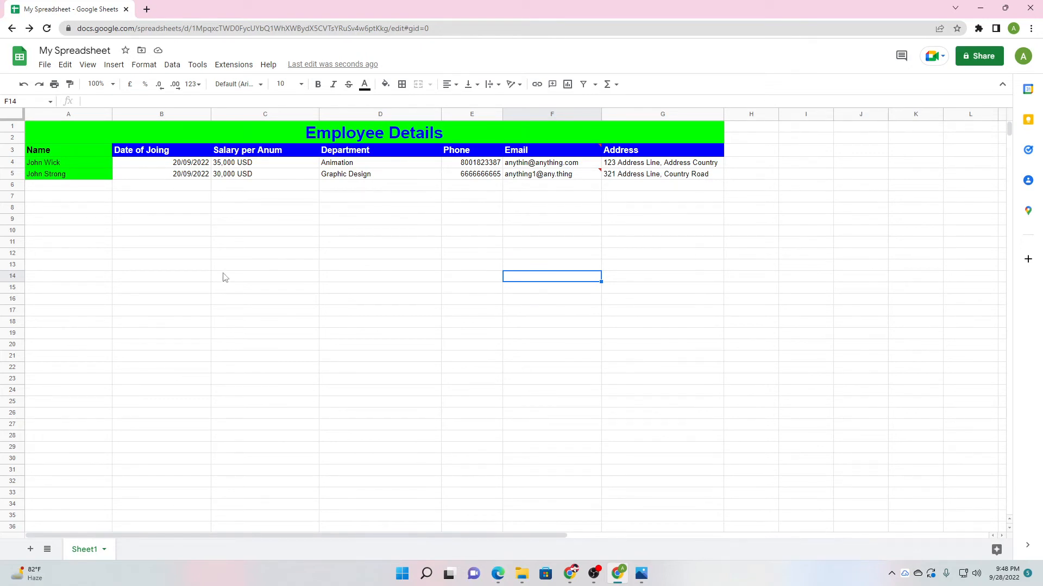
left_click(45, 65)
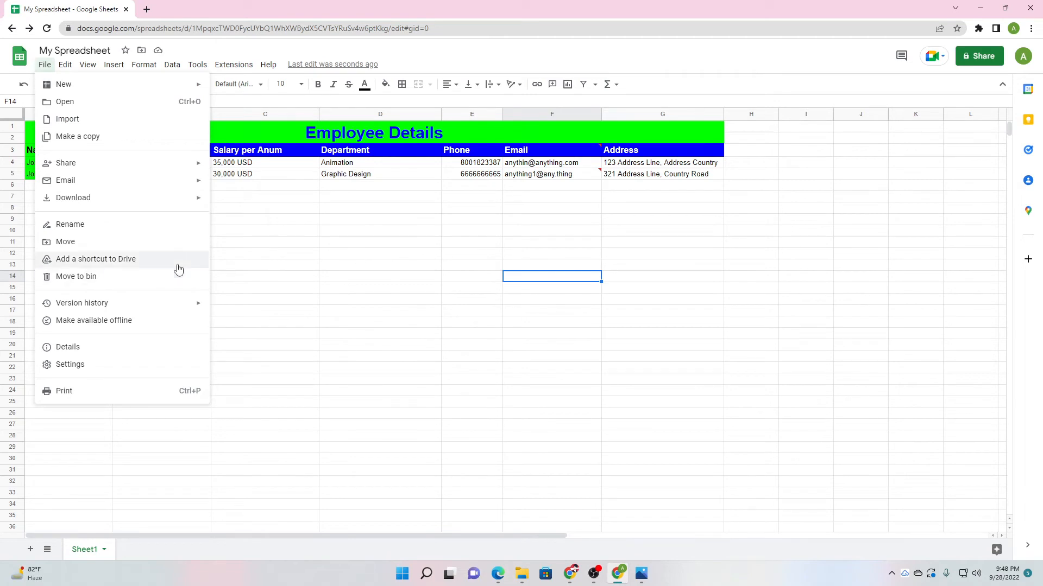
mouse_move(137, 163)
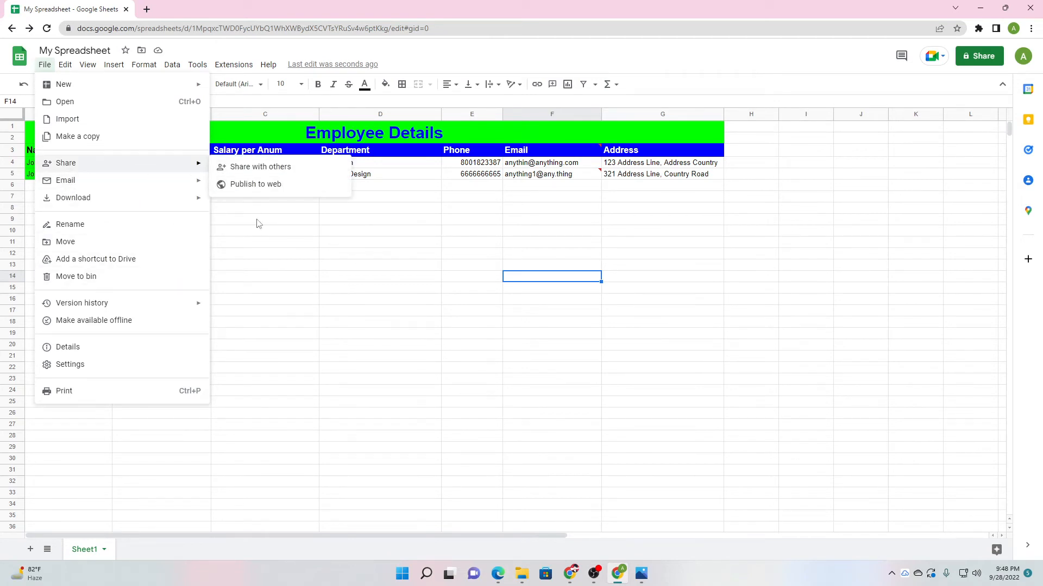
left_click(327, 276)
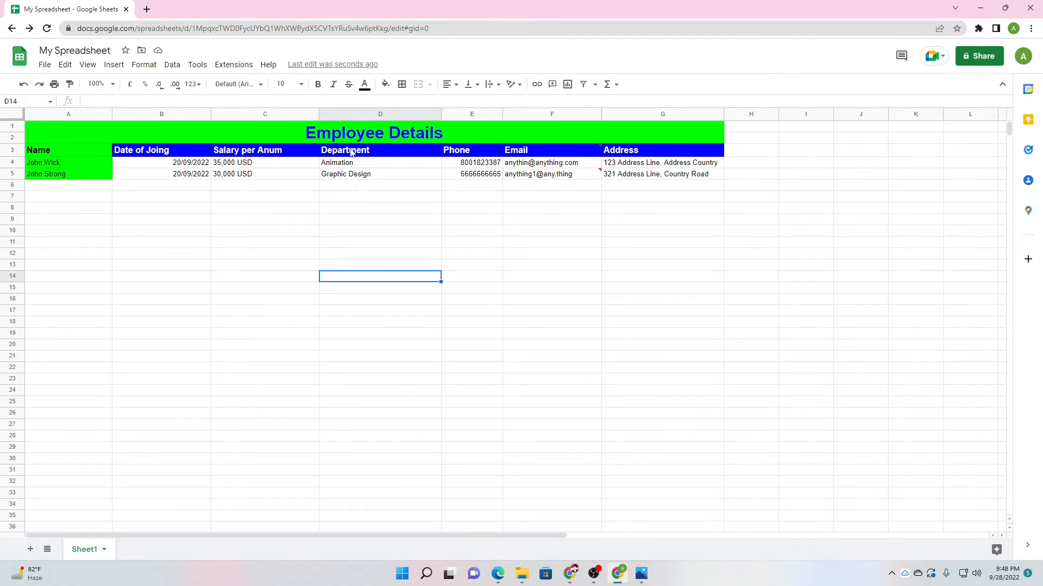
left_click(742, 152)
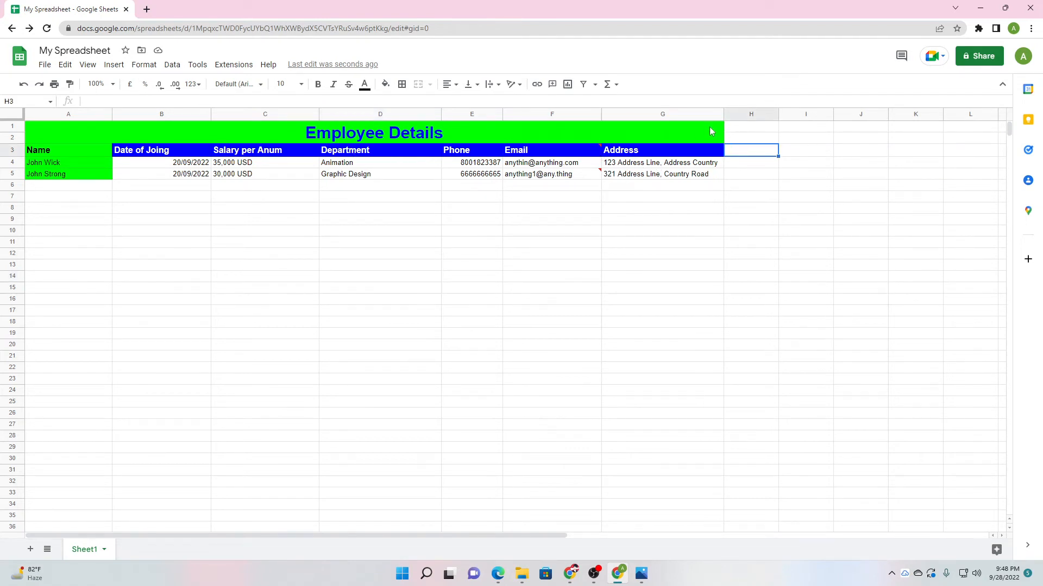
Merge the title rows A1:H2 so the title spans columns A–H.
left_click_drag(723, 128, 752, 132)
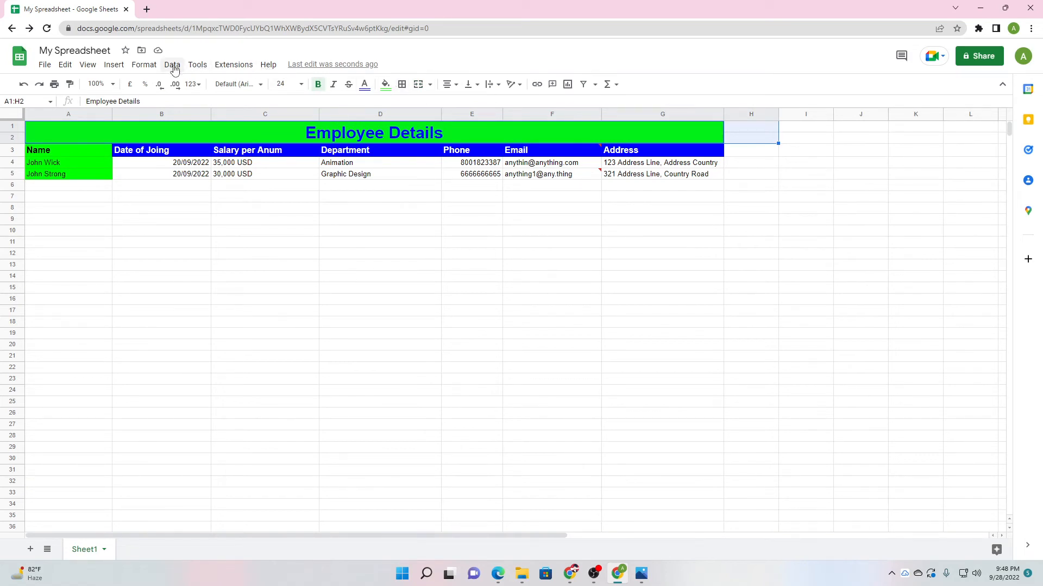
left_click(144, 65)
mouse_move(283, 229)
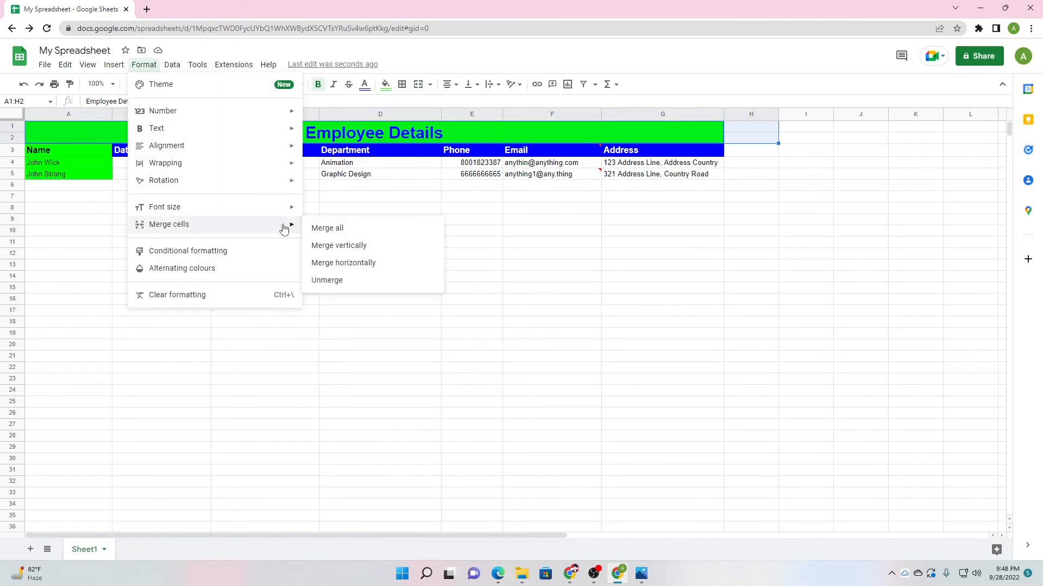
left_click(327, 229)
Add the header 'Salaried' in H3 and fill it blue.
left_click(754, 156)
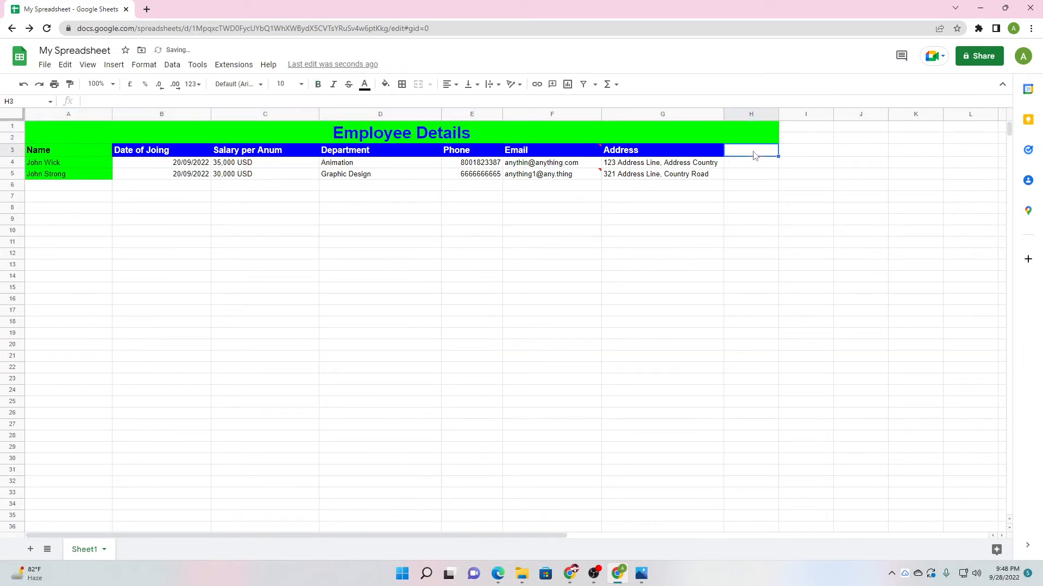
type("Salar")
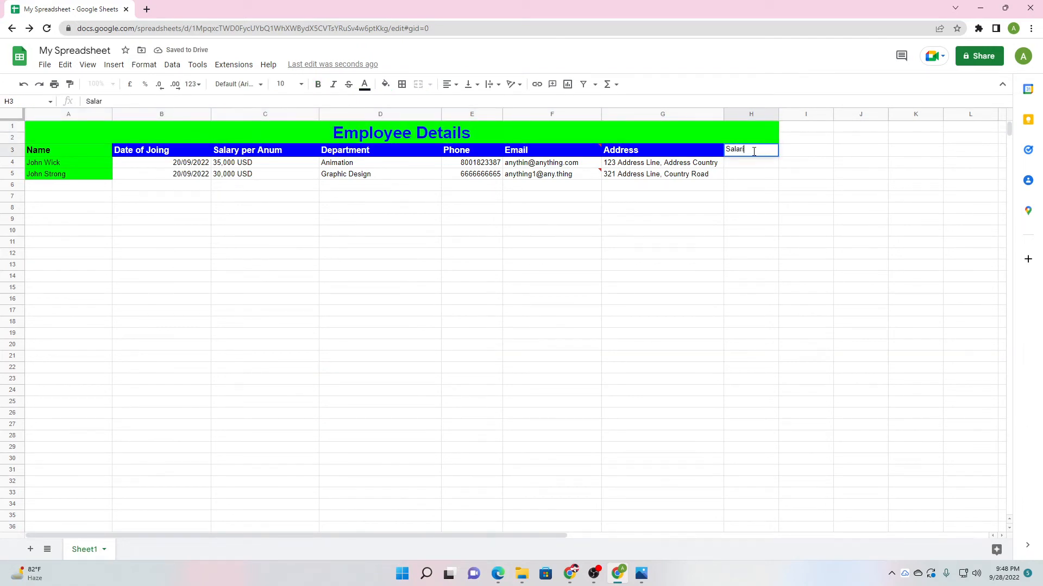
type("ied")
left_click(759, 177)
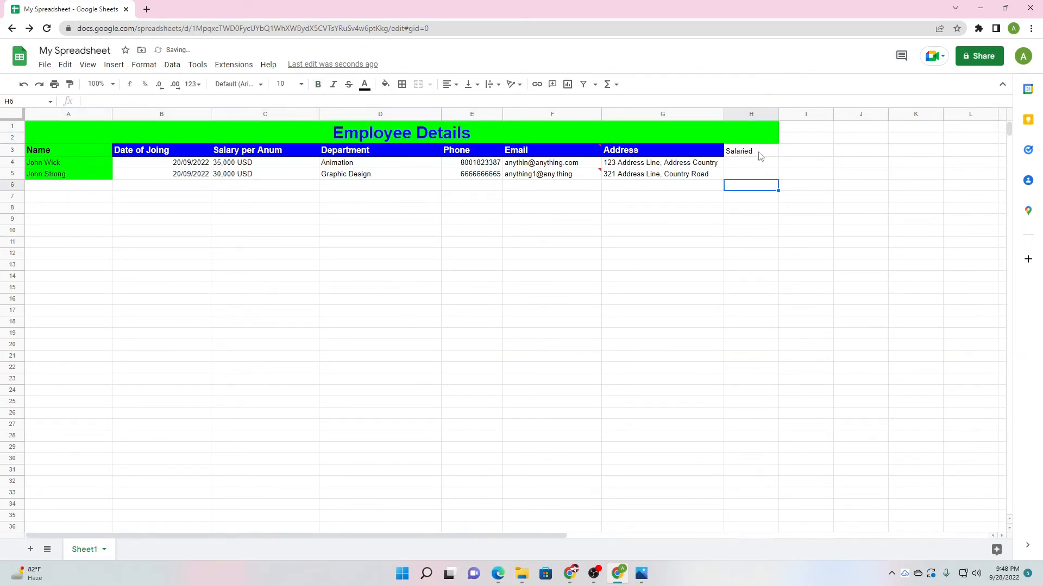
left_click(749, 153)
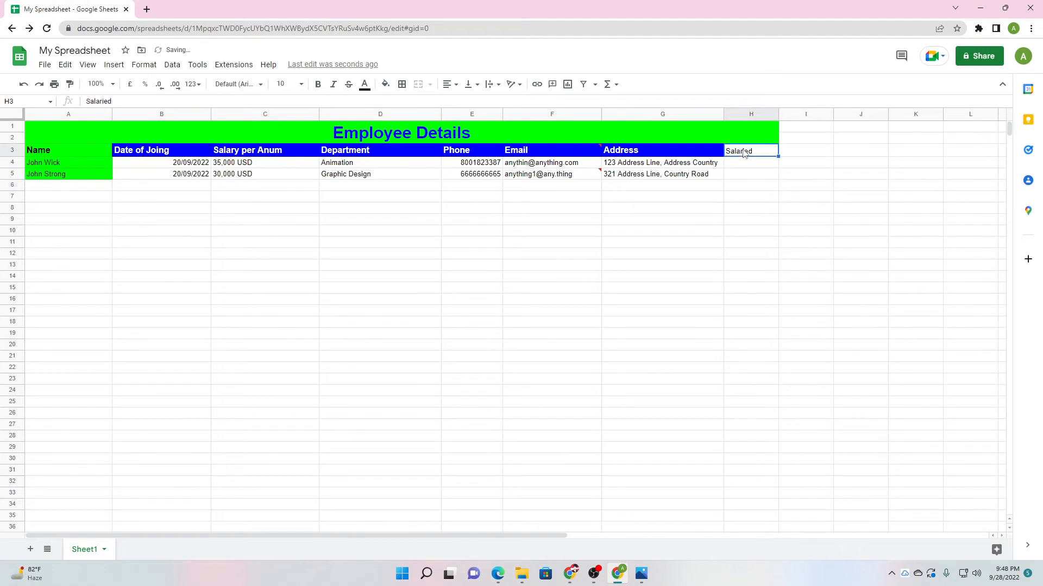
left_click(385, 86)
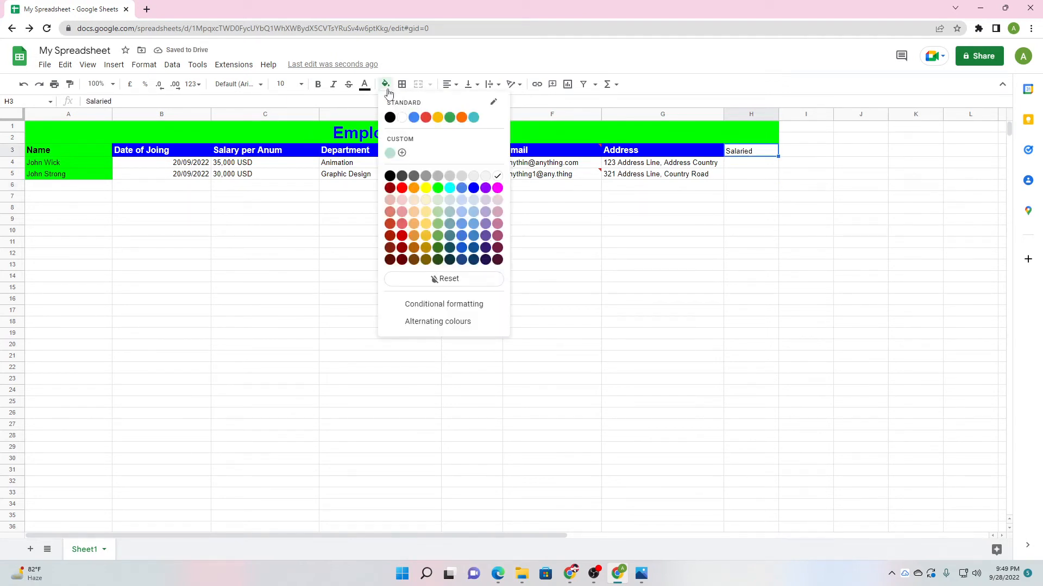
left_click(474, 189)
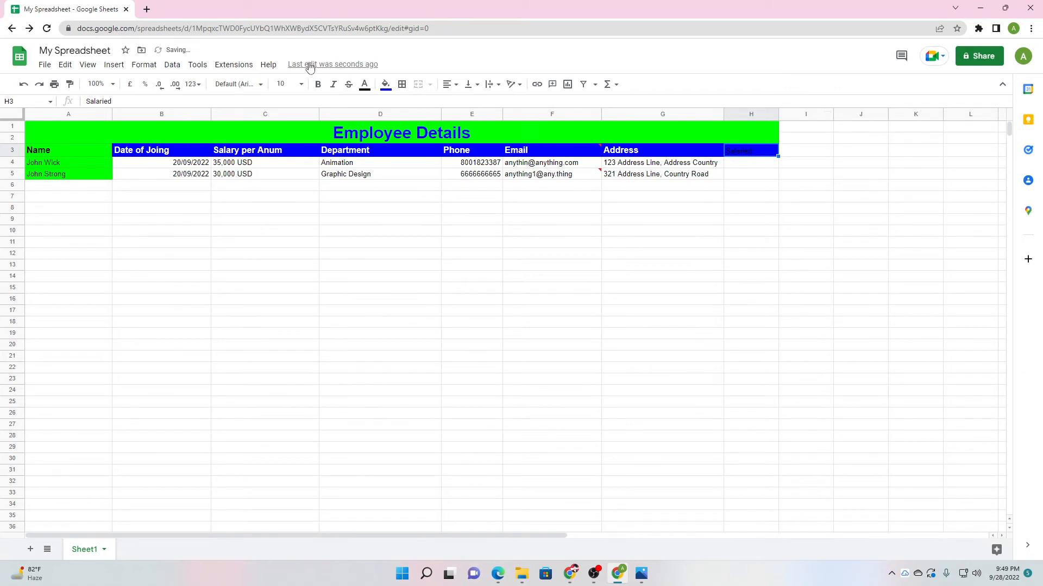
Make the Salaried header text white and bold.
left_click(365, 85)
left_click(379, 115)
left_click(318, 84)
left_click(781, 223)
left_click(774, 185)
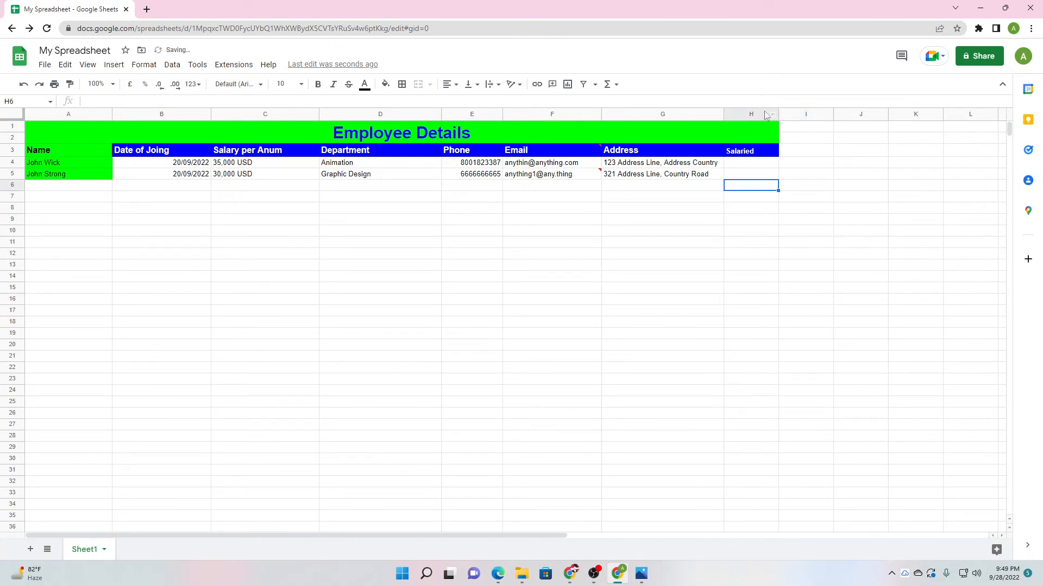
left_click(772, 118)
left_click(754, 114)
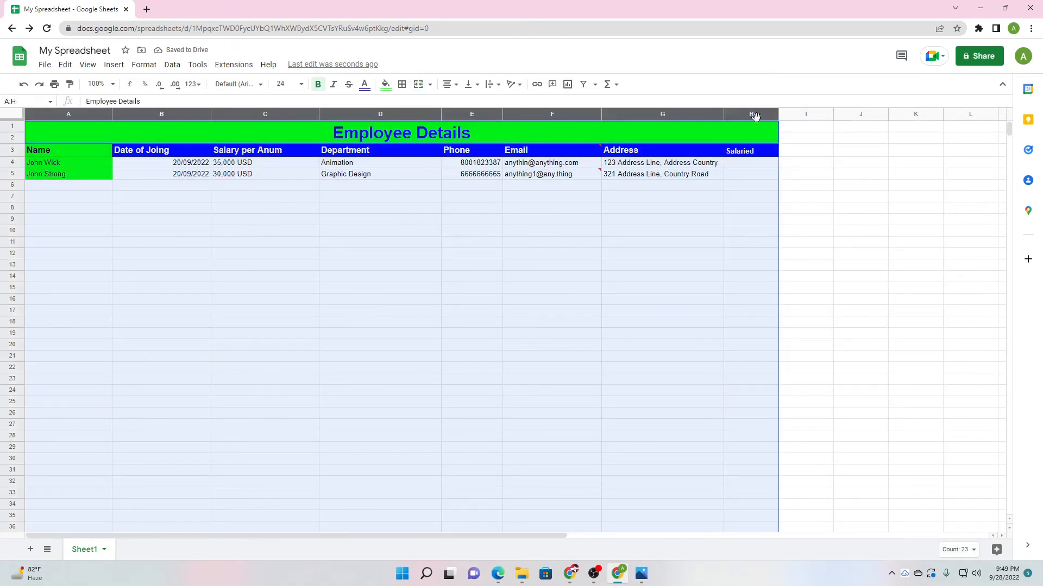
Open data validation for column H and try out the Date and Number criteria types.
left_click(747, 208)
left_click(763, 114)
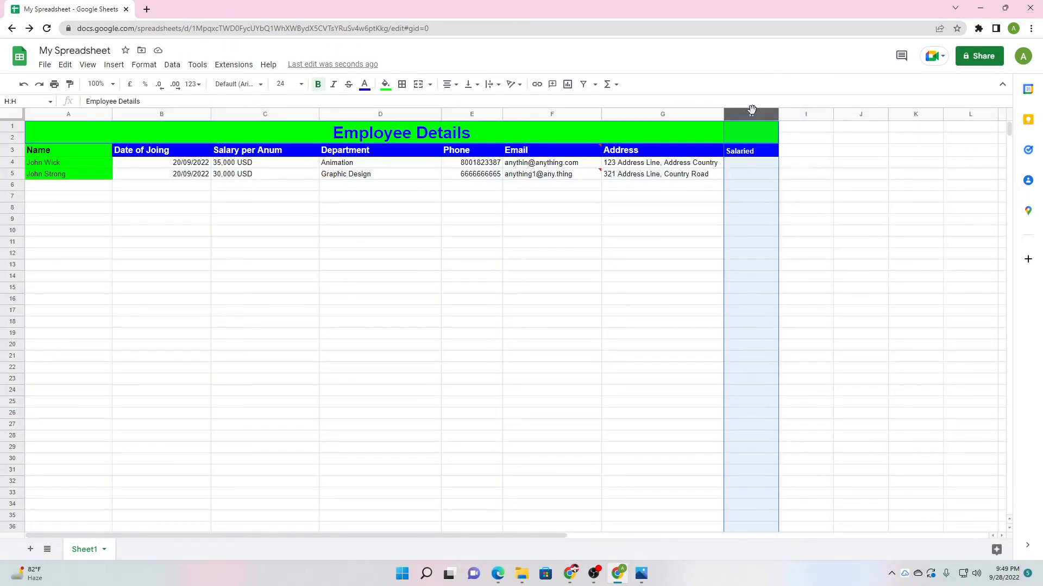
left_click(771, 115)
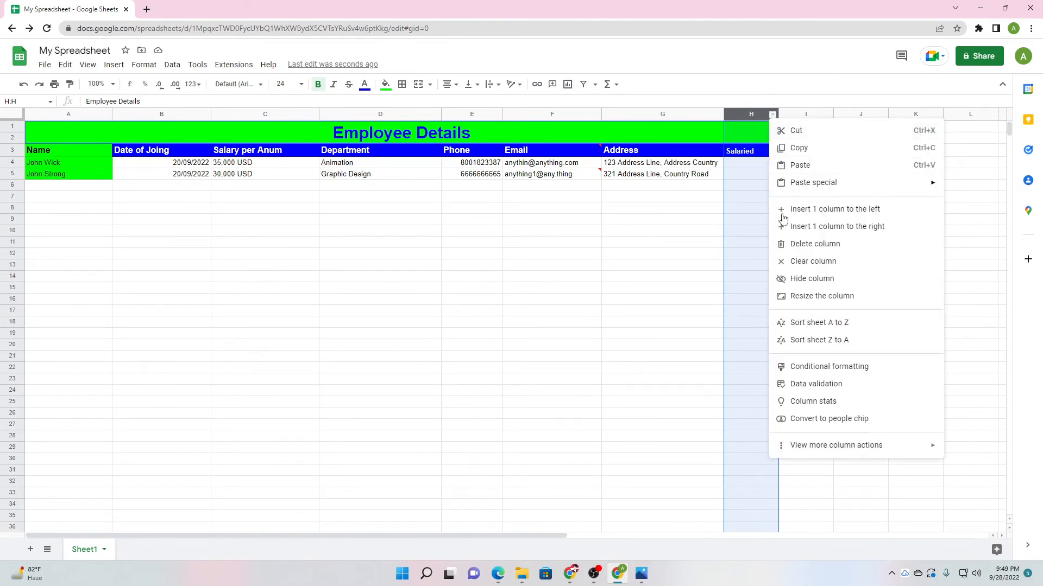
left_click(798, 384)
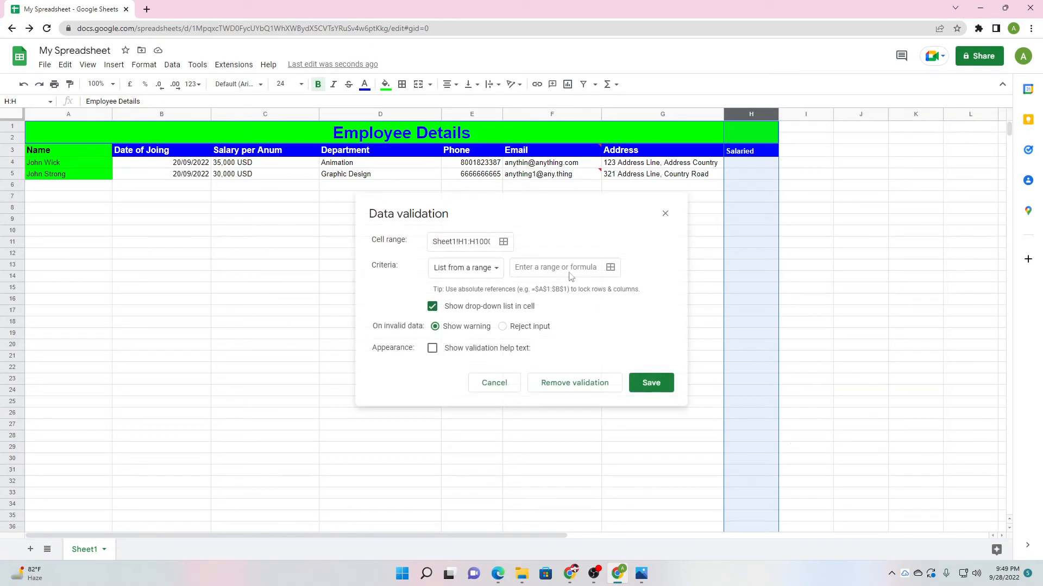
left_click(467, 268)
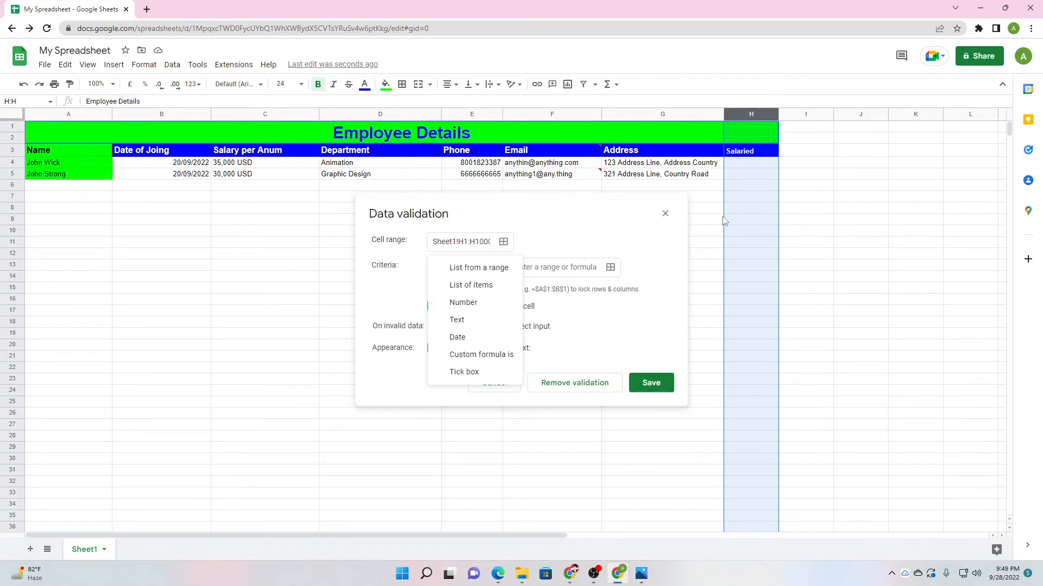
left_click(456, 337)
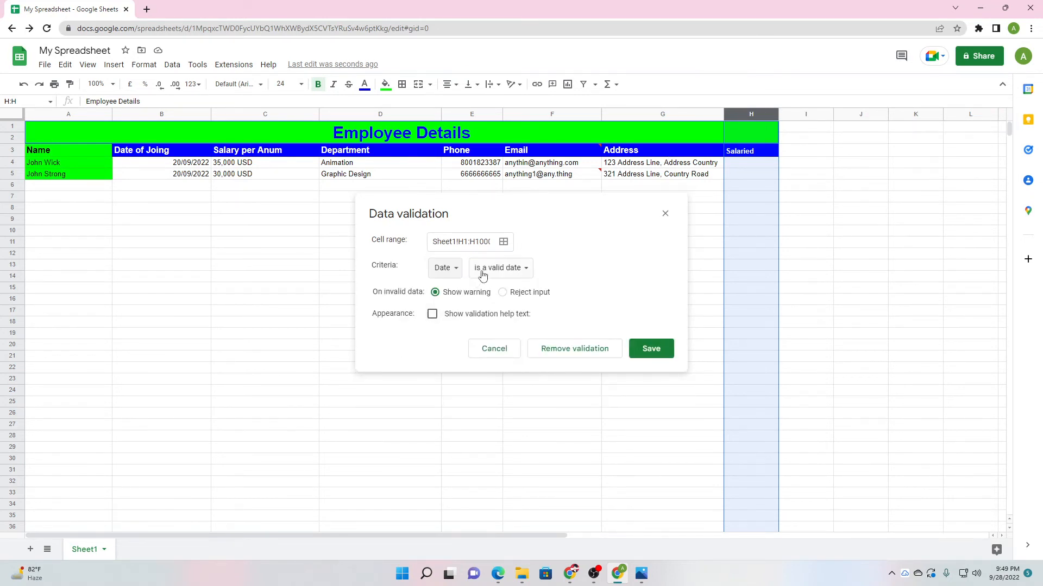
left_click(445, 270)
left_click(468, 237)
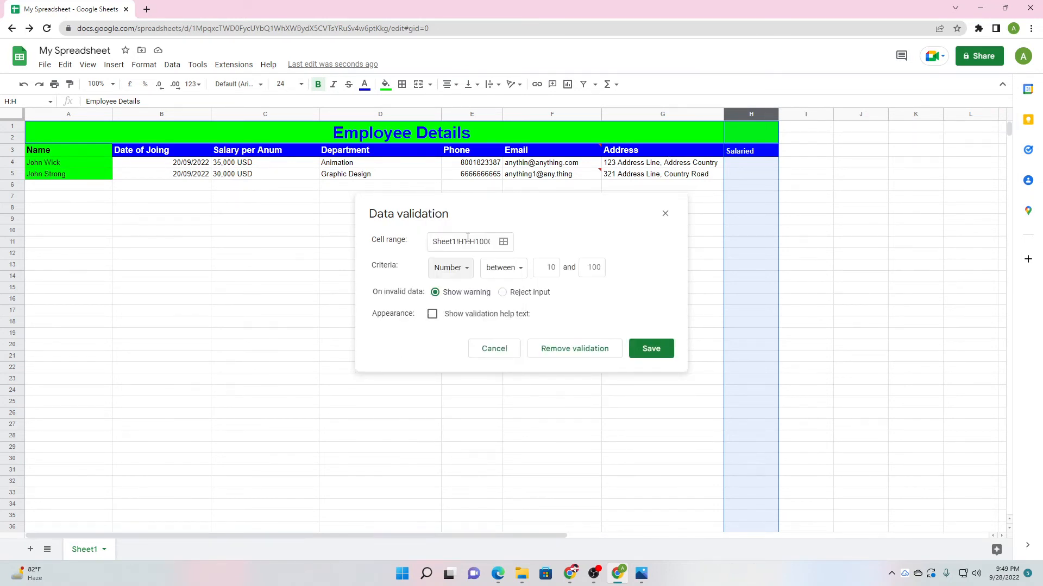
left_click(550, 268)
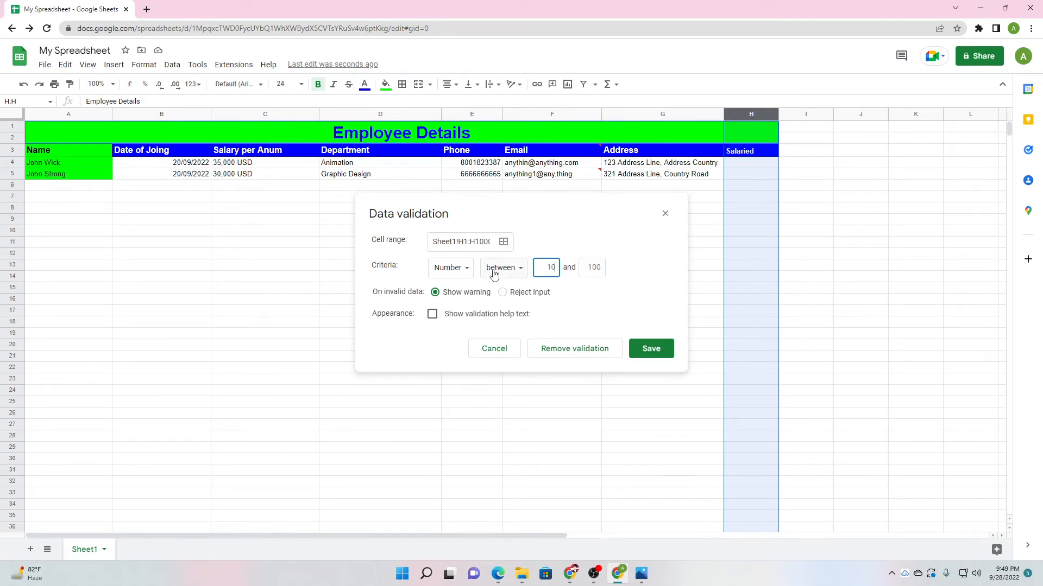
Make column H's rule a tick box that rejects input, with help text 'Enter TRUE or FALSE', and save.
left_click(450, 269)
left_click(394, 267)
left_click(506, 267)
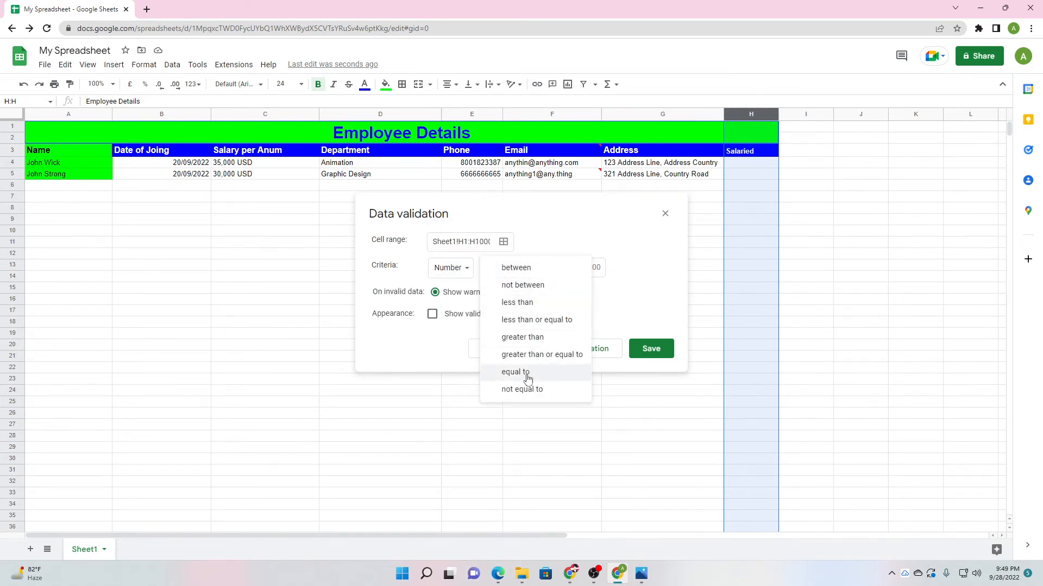
left_click(439, 270)
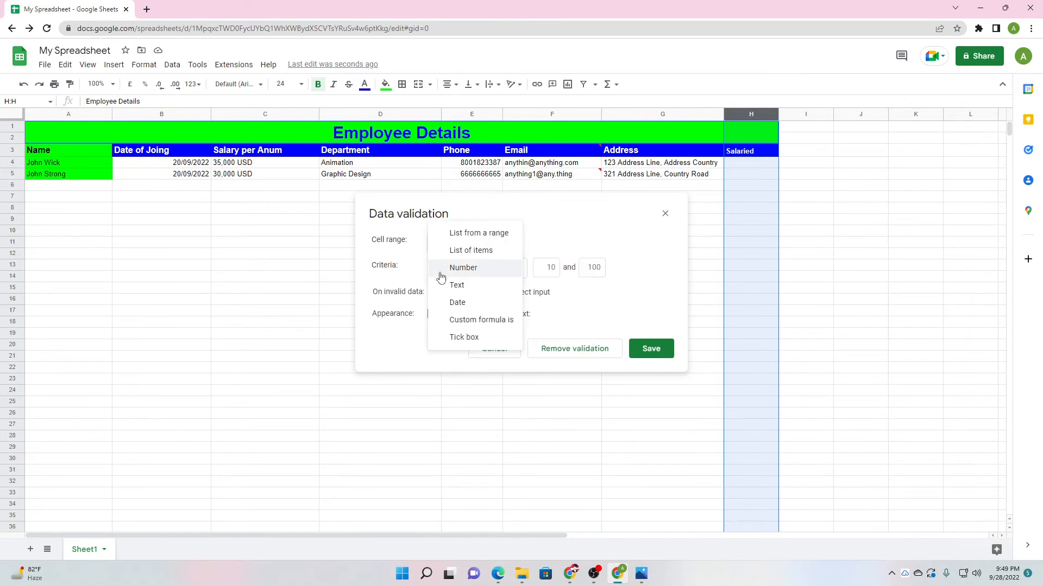
left_click(456, 336)
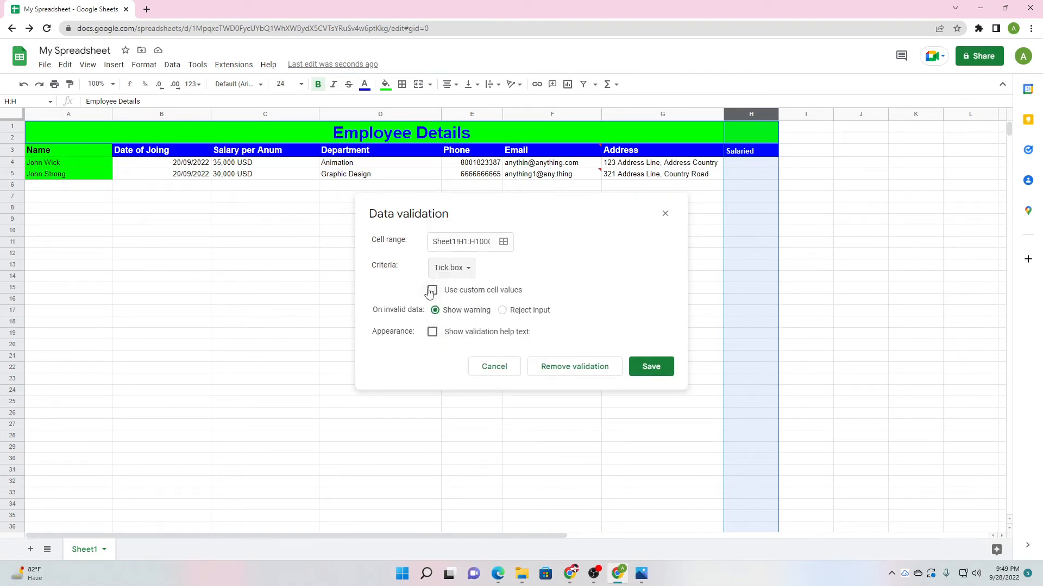
left_click(503, 311)
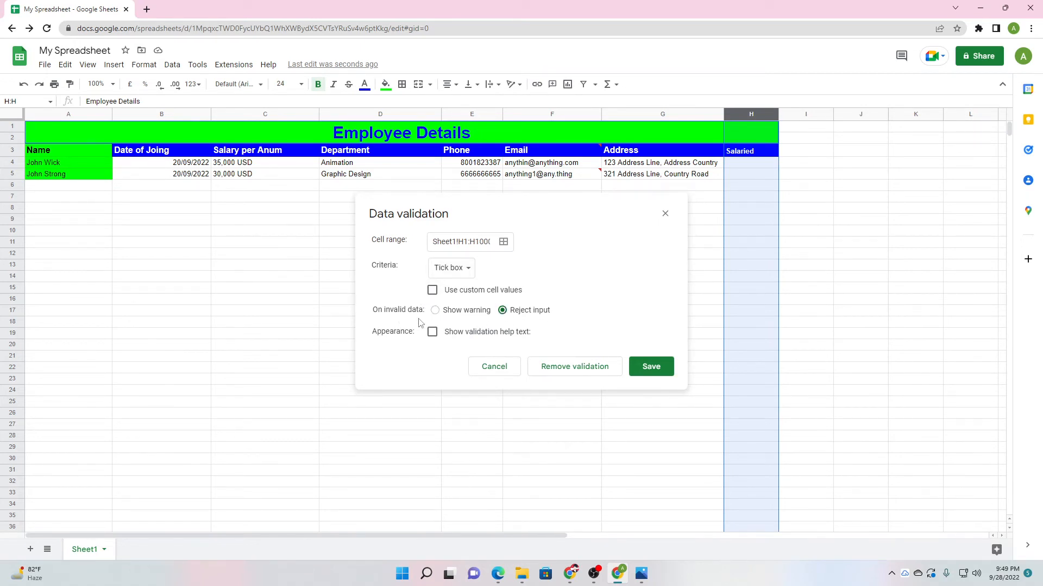
left_click(440, 332)
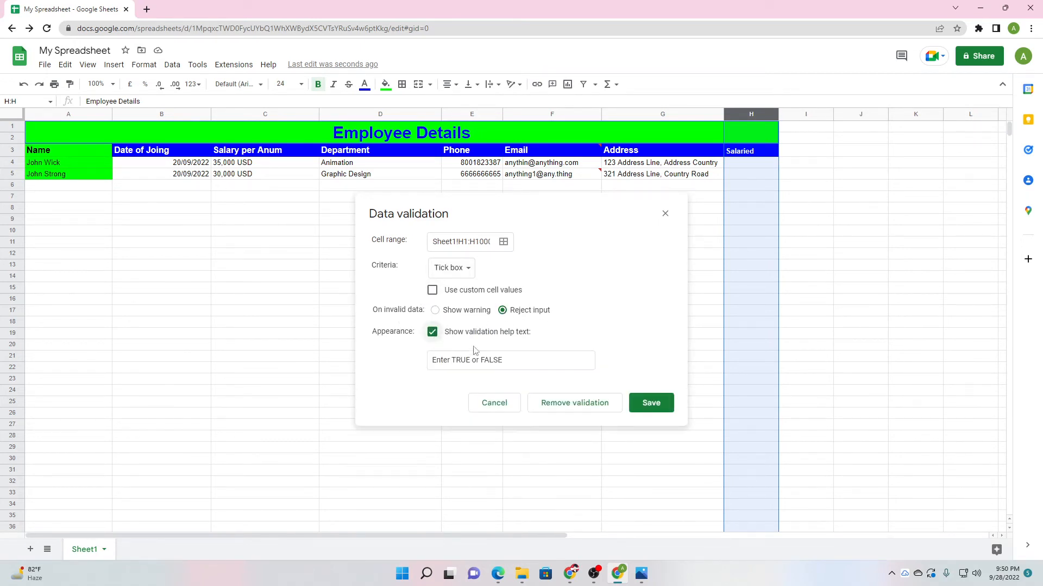
left_click(524, 364)
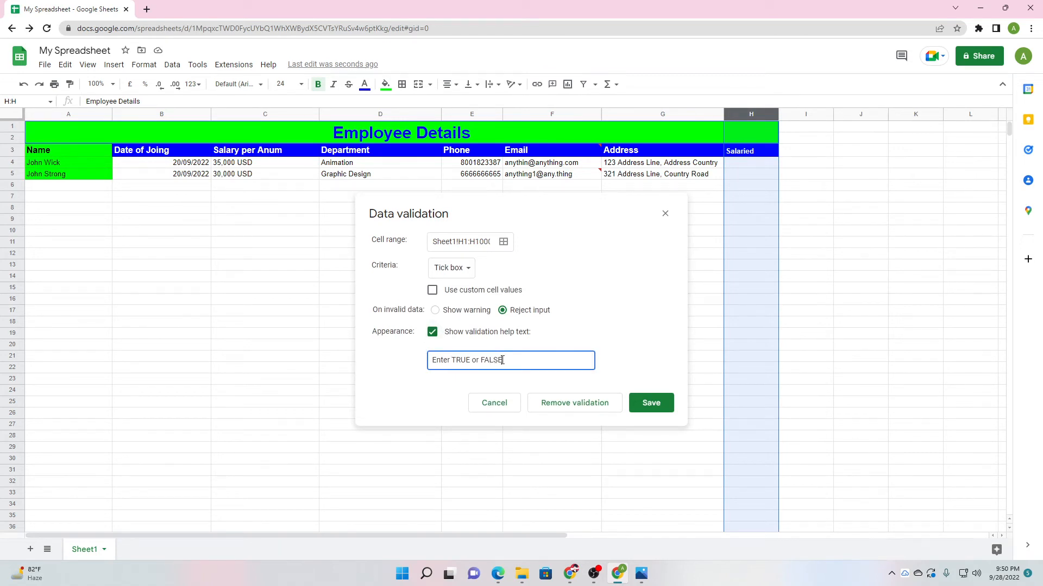
left_click(651, 402)
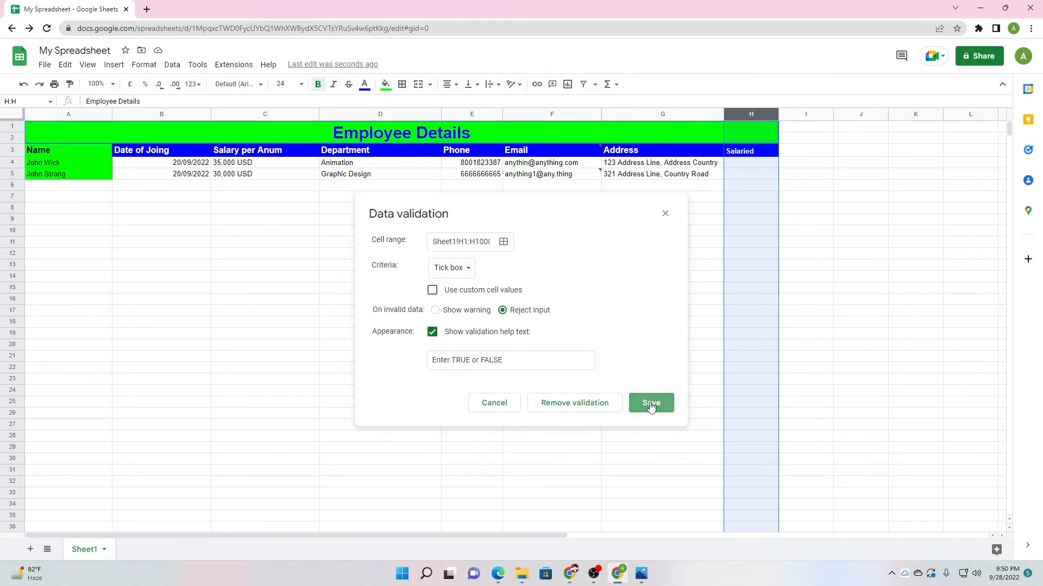
left_click(631, 358)
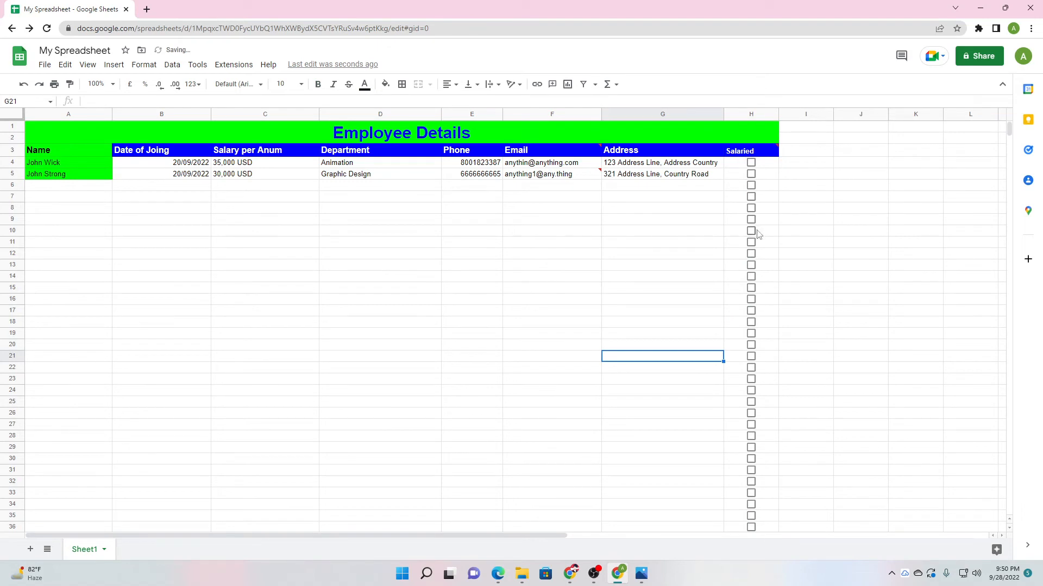
Tick the Salaried box in H4 for the first employee.
scroll(751, 243, "down", 10)
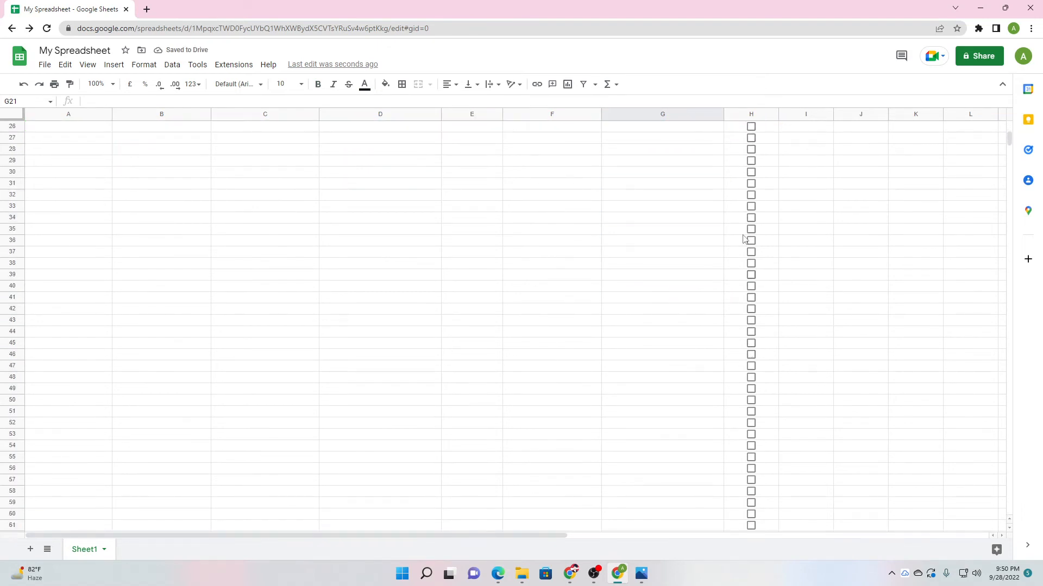
scroll(760, 323, "up", 5)
scroll(757, 304, "up", 8)
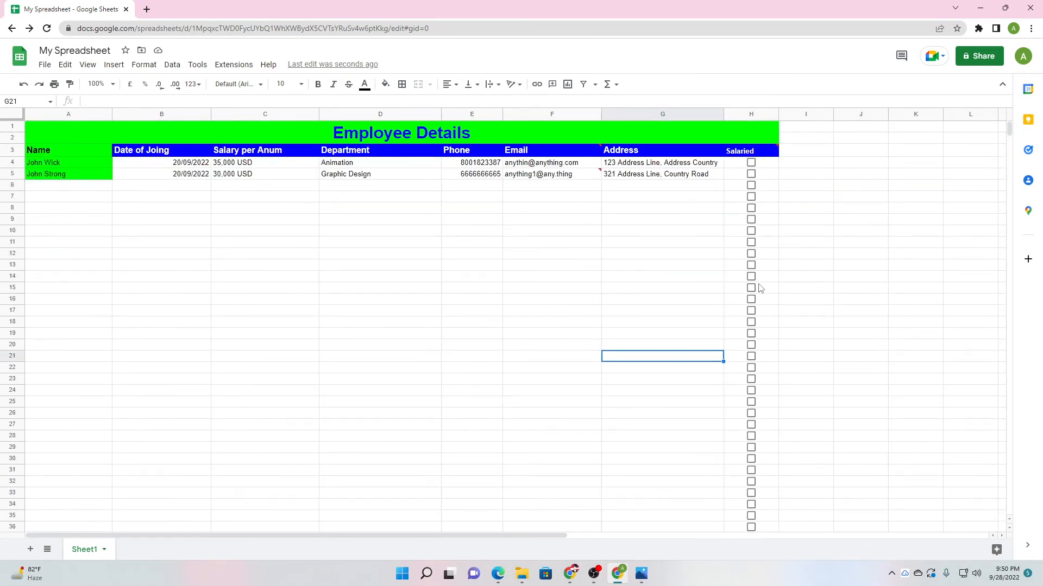
left_click(682, 200)
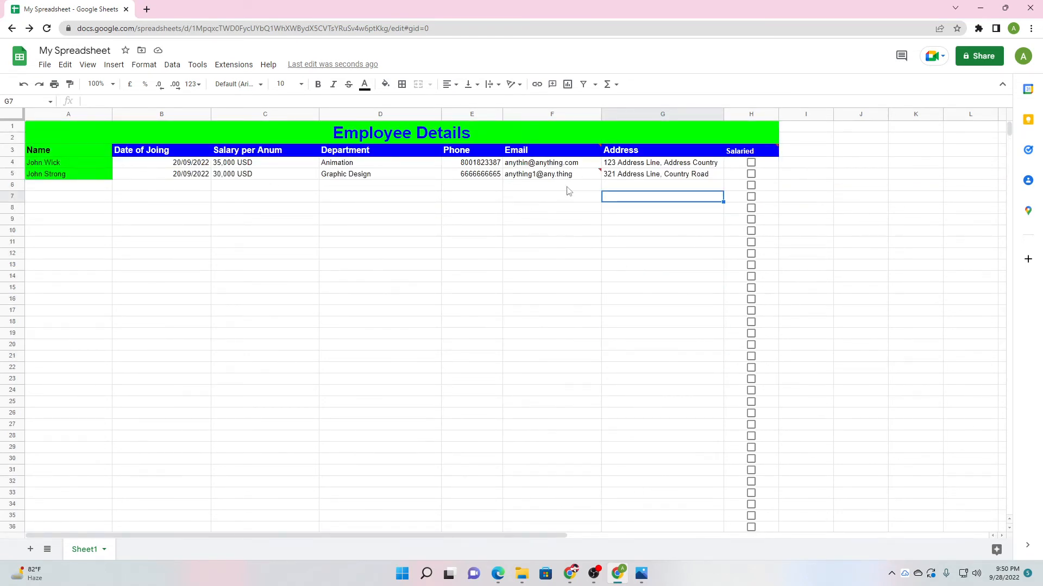
left_click(342, 231)
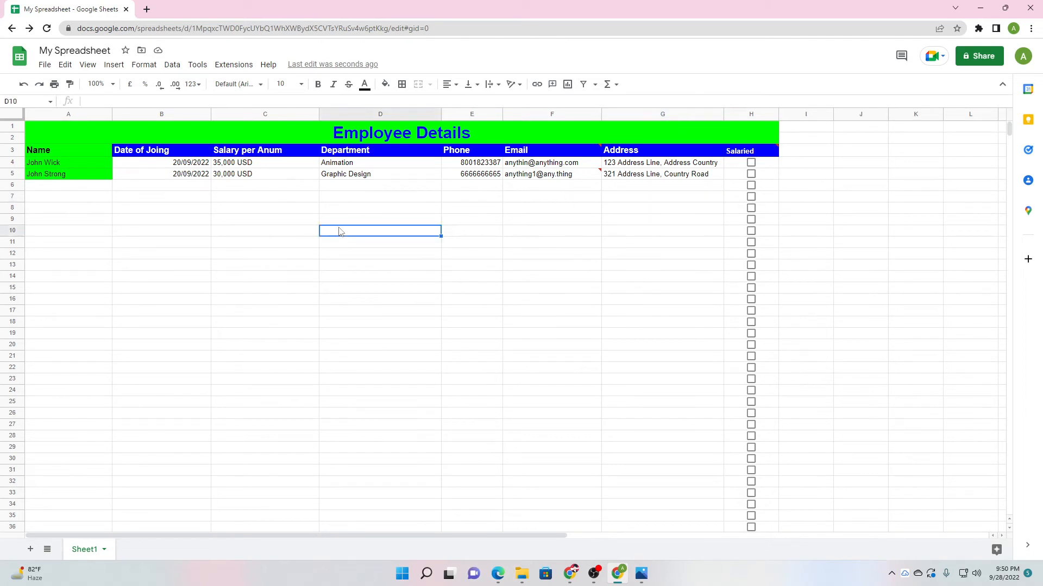
left_click(752, 163)
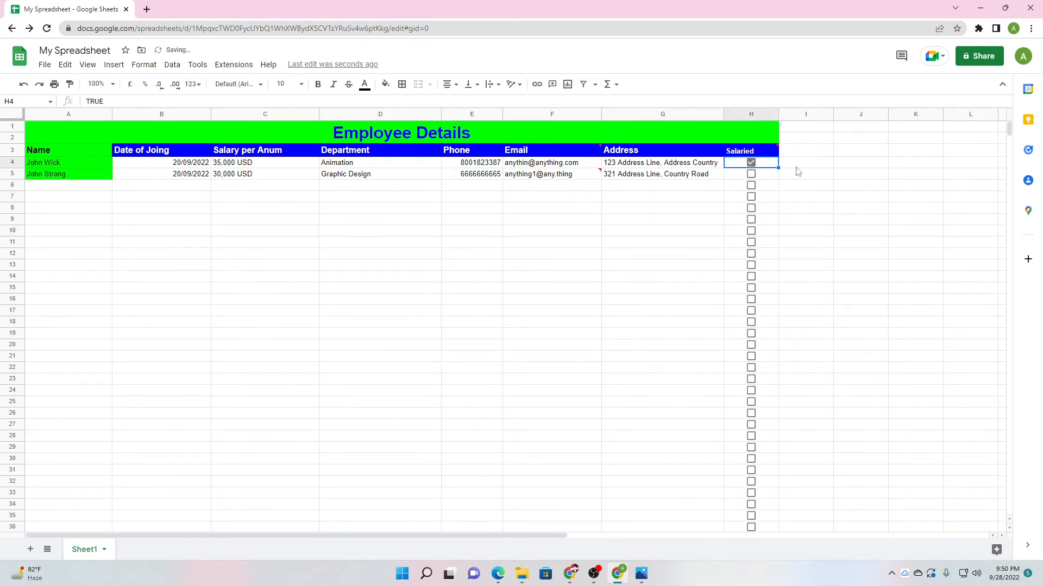
left_click(689, 232)
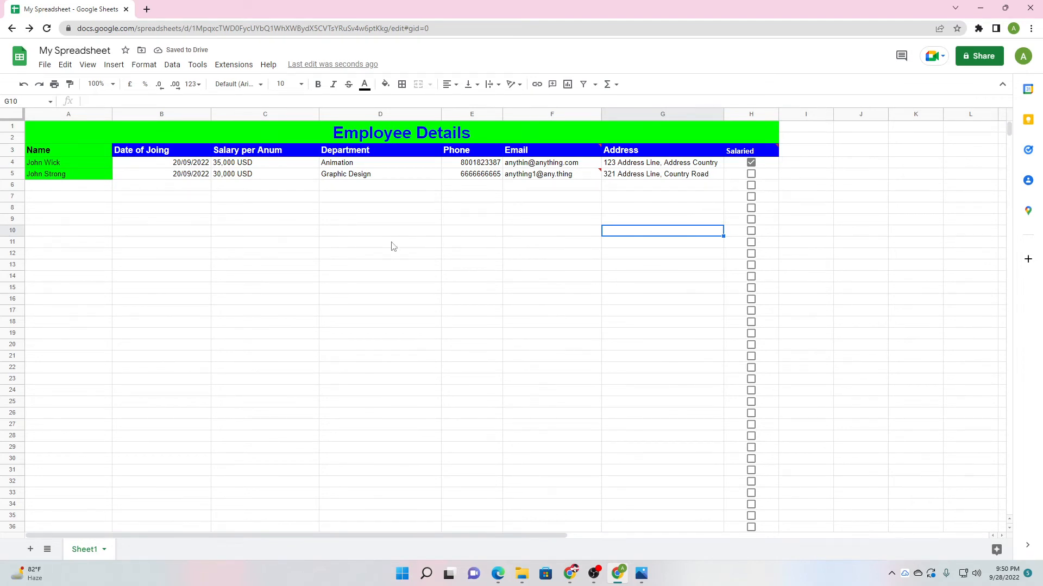
Select the title rows A1 through I2.
mouse_move(777, 150)
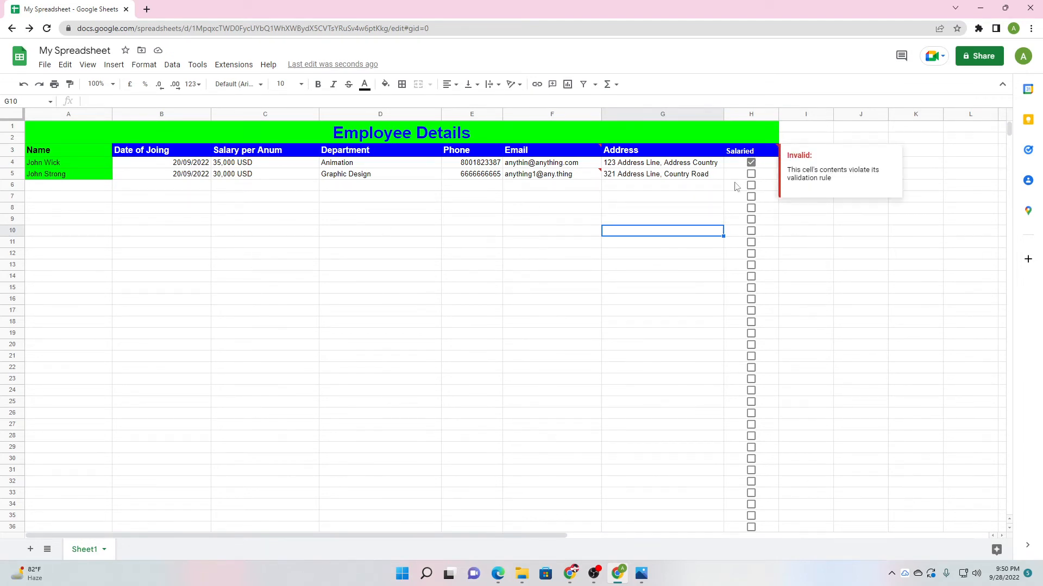
left_click(811, 134)
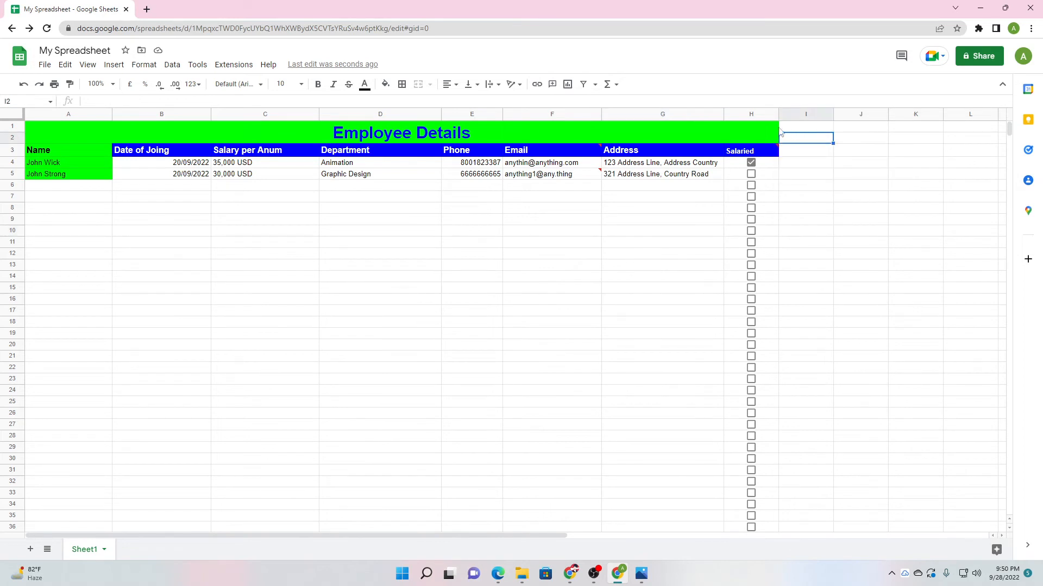
left_click_drag(774, 130, 801, 137)
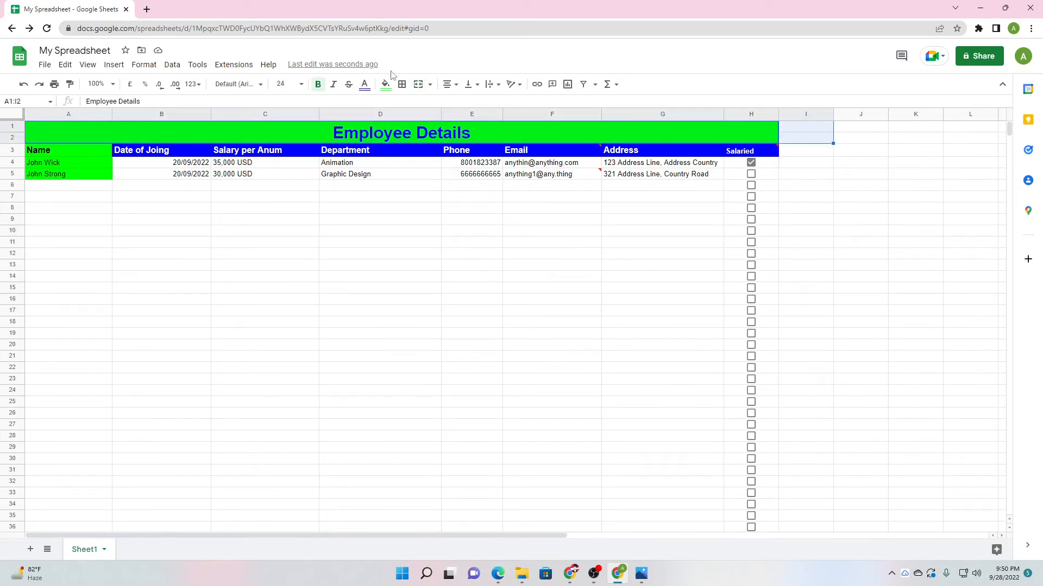
Merge A1:I2 with Merge all so the Employee Details title spans columns A to I.
left_click(147, 65)
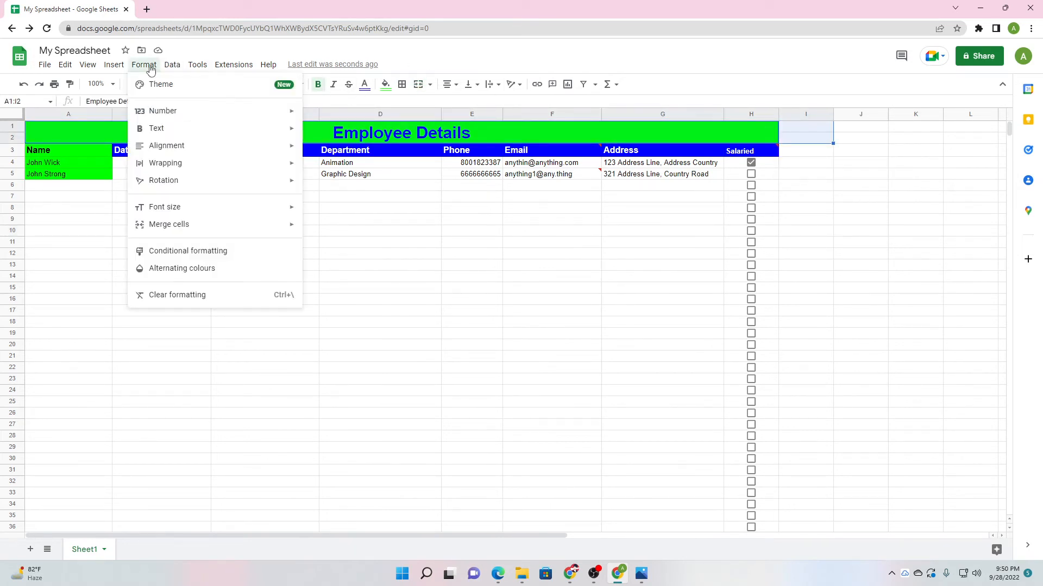
mouse_move(235, 226)
left_click(335, 238)
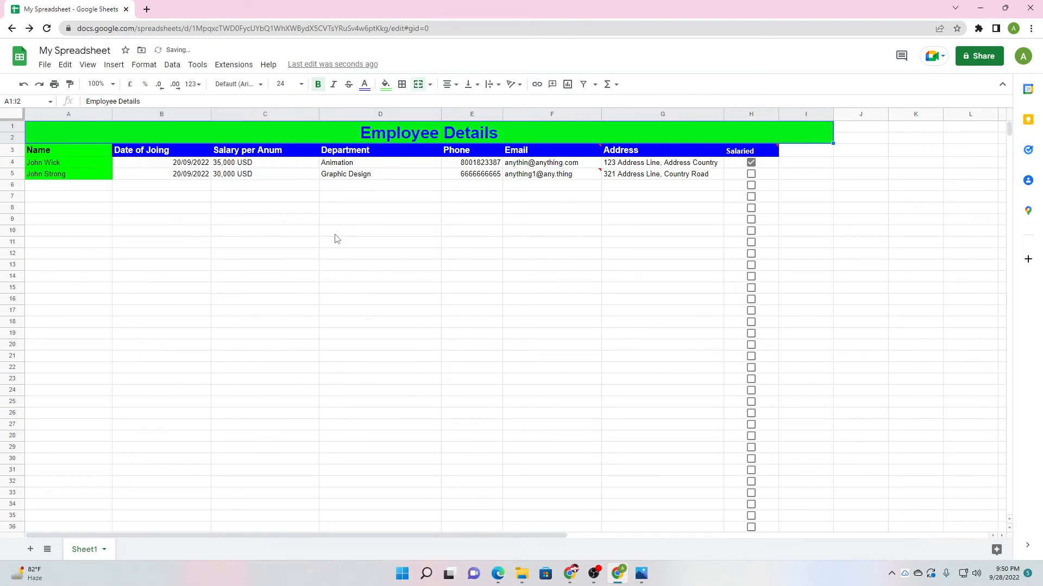
left_click(819, 154)
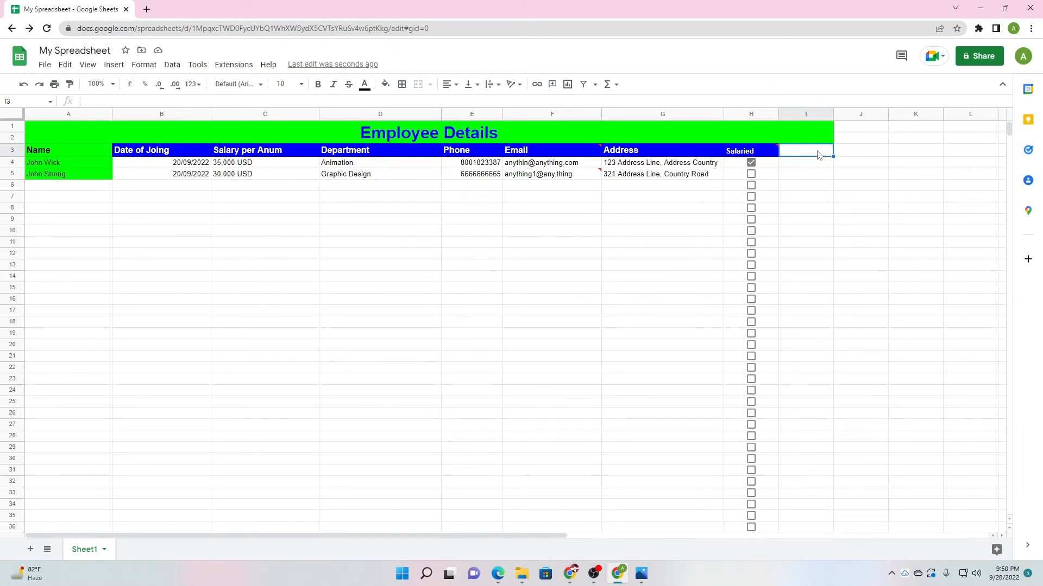
Reopen column H's data validation, then close it without changes.
left_click(772, 116)
left_click(759, 114)
left_click(753, 114)
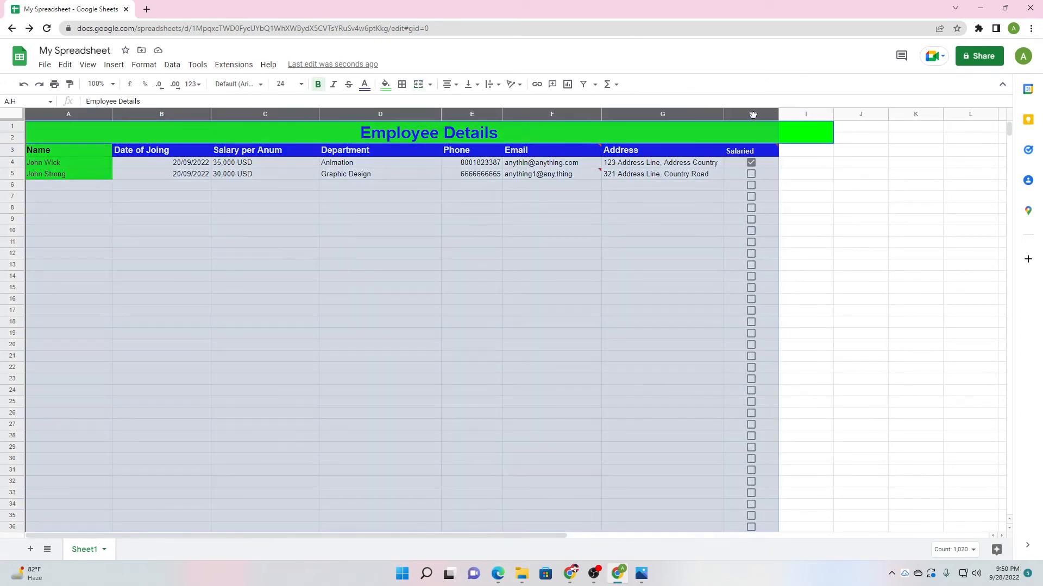
left_click(797, 206)
left_click(753, 114)
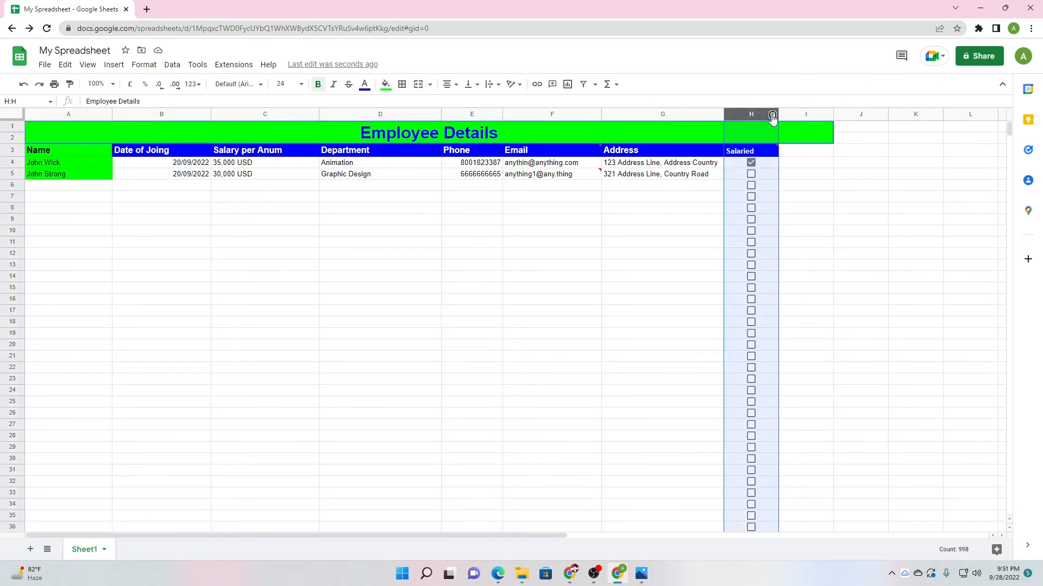
left_click(772, 115)
left_click(809, 386)
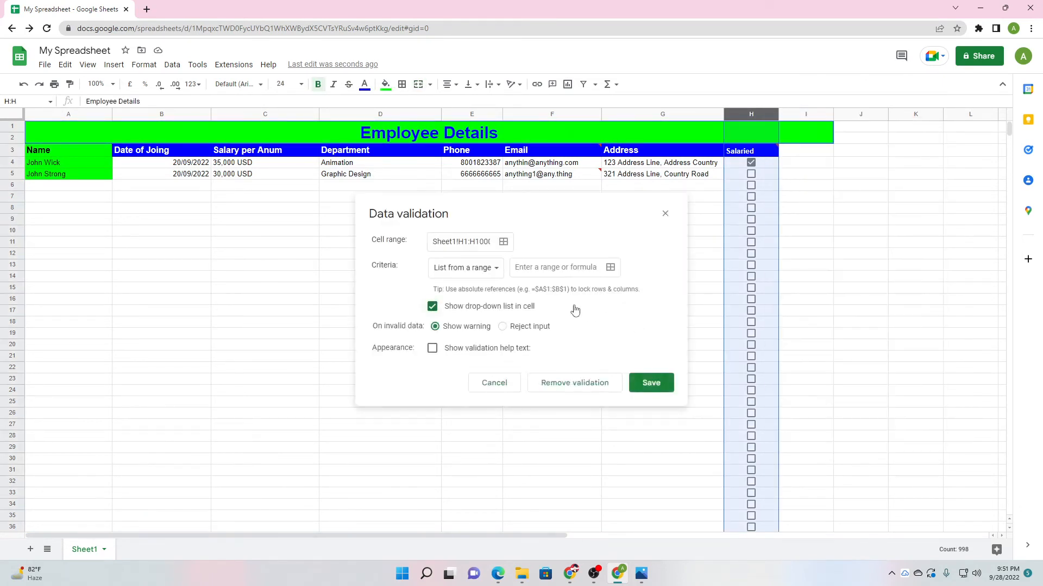
left_click(471, 268)
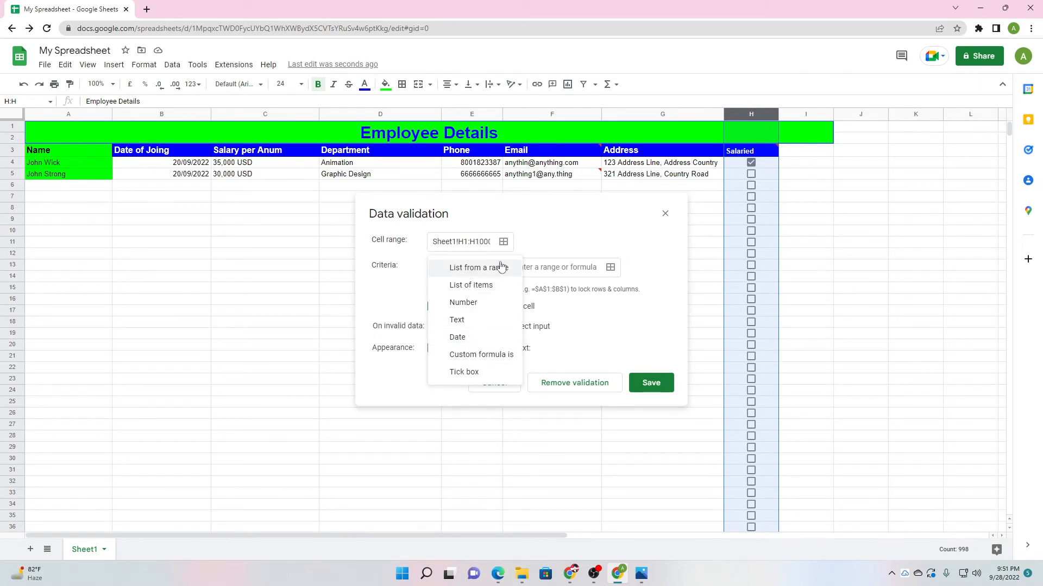
left_click(665, 214)
left_click(665, 213)
Enter the header 'Payment Date' in cell I3.
left_click(808, 163)
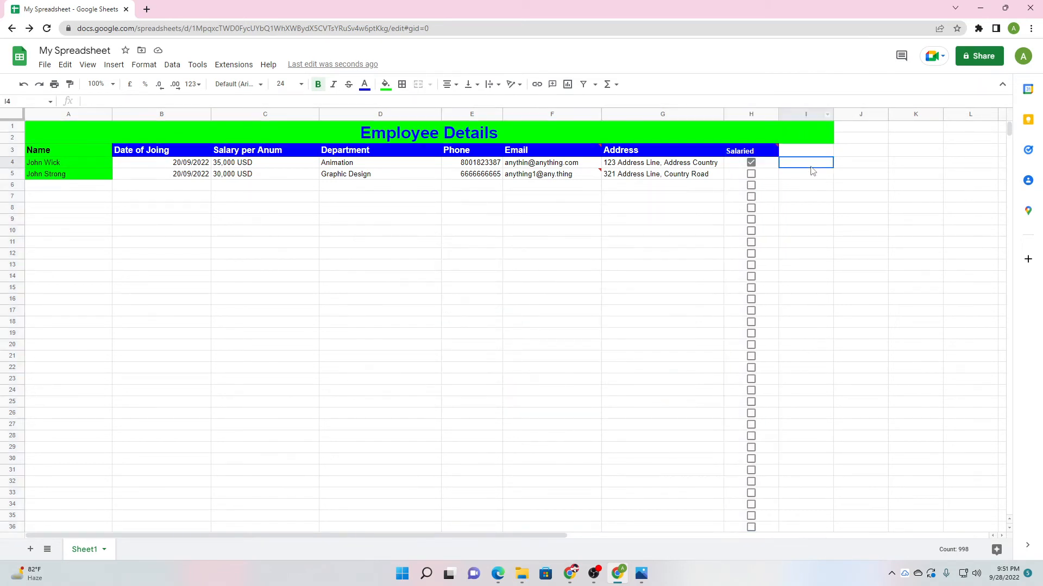
left_click(808, 151)
type("Pay")
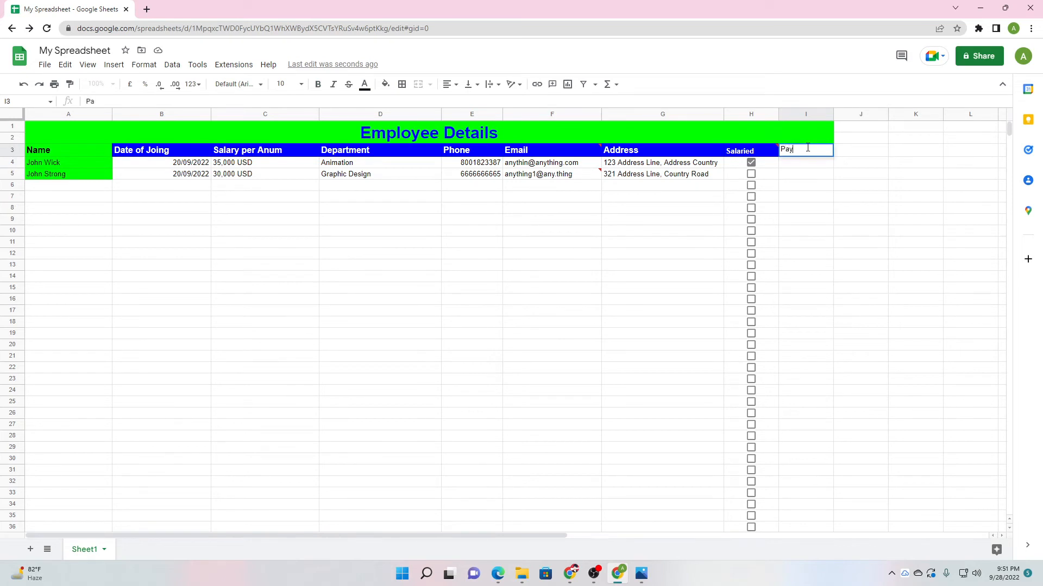
type("ment Date")
left_click(827, 199)
left_click(813, 153)
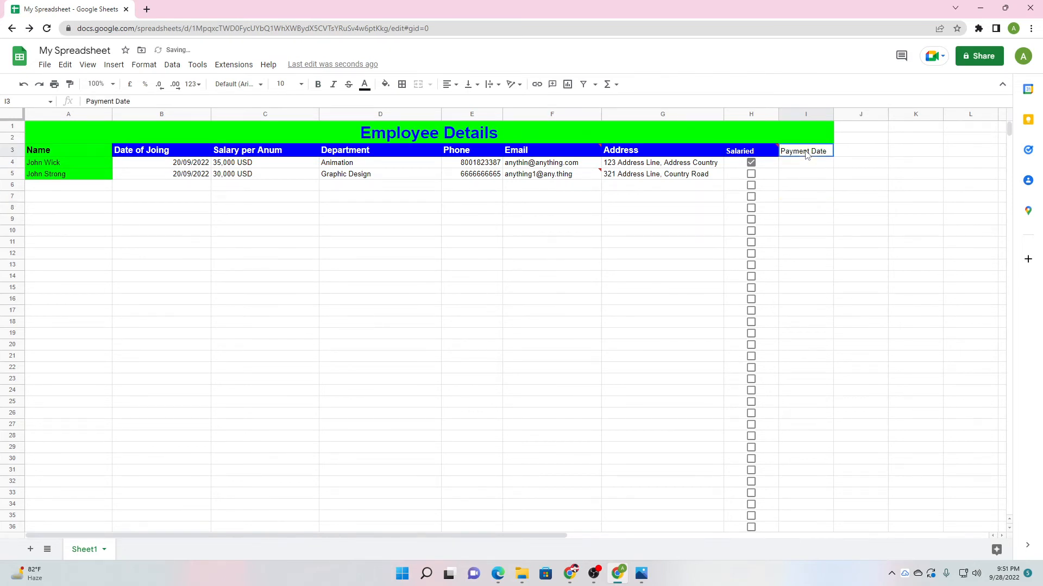
Format the Payment Date header bold, with blue fill and white text.
left_click(316, 86)
left_click(385, 85)
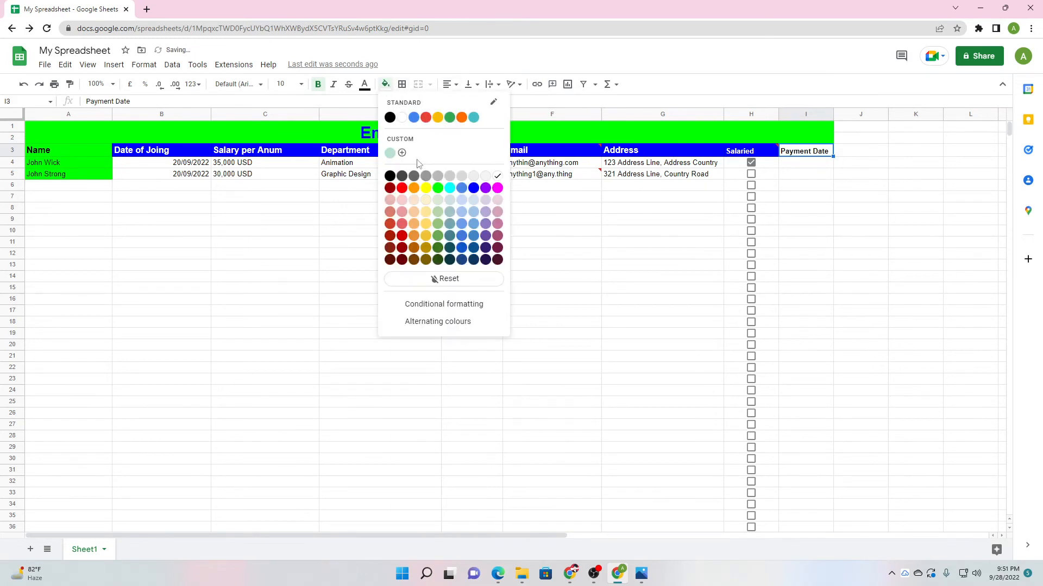
left_click(474, 188)
left_click(364, 85)
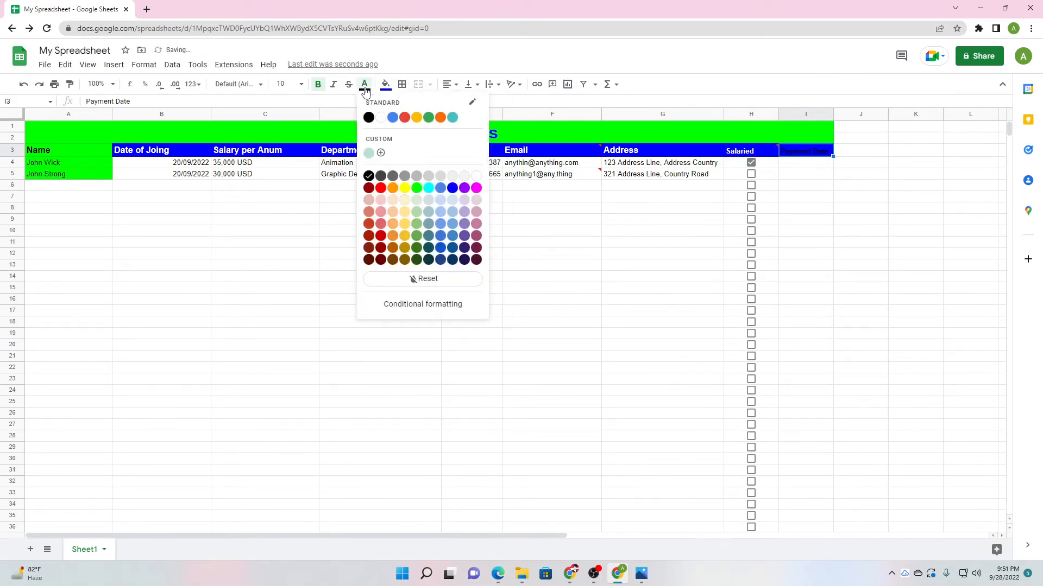
left_click(376, 118)
left_click(881, 247)
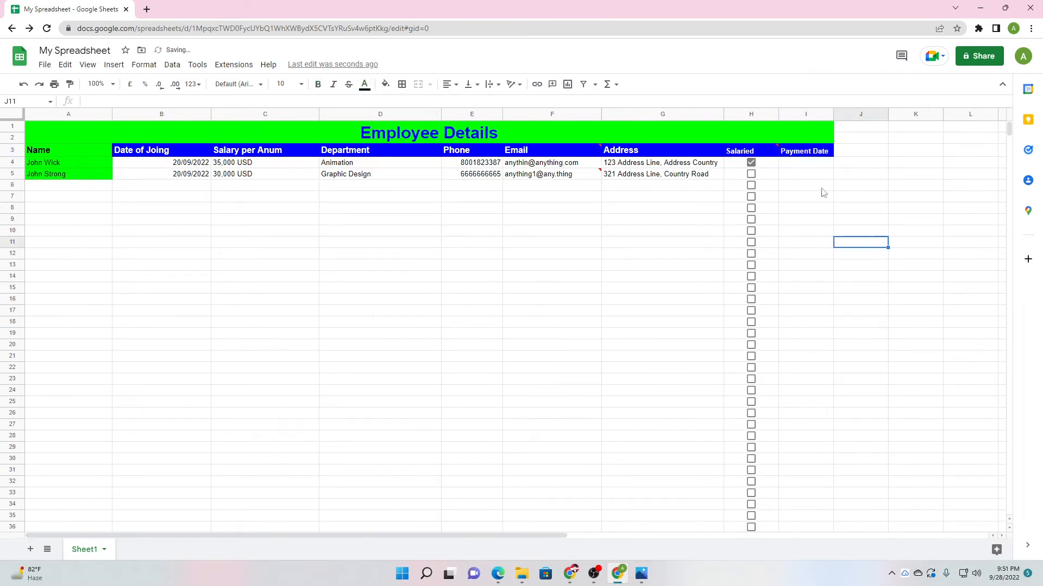
Add a validation rule to column I accepting only dates before a 2022 cut-off date.
left_click(805, 114)
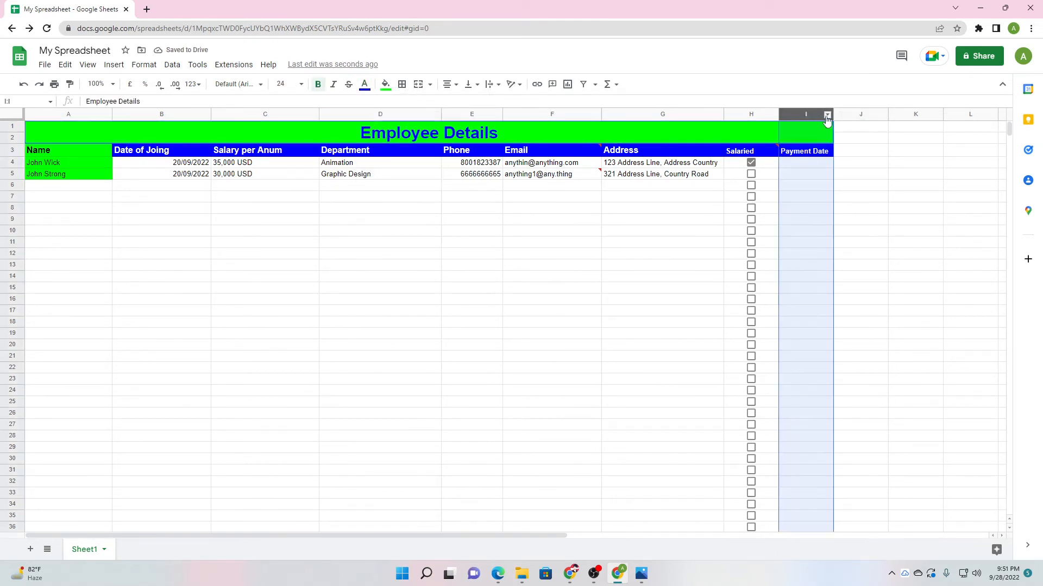
left_click(827, 115)
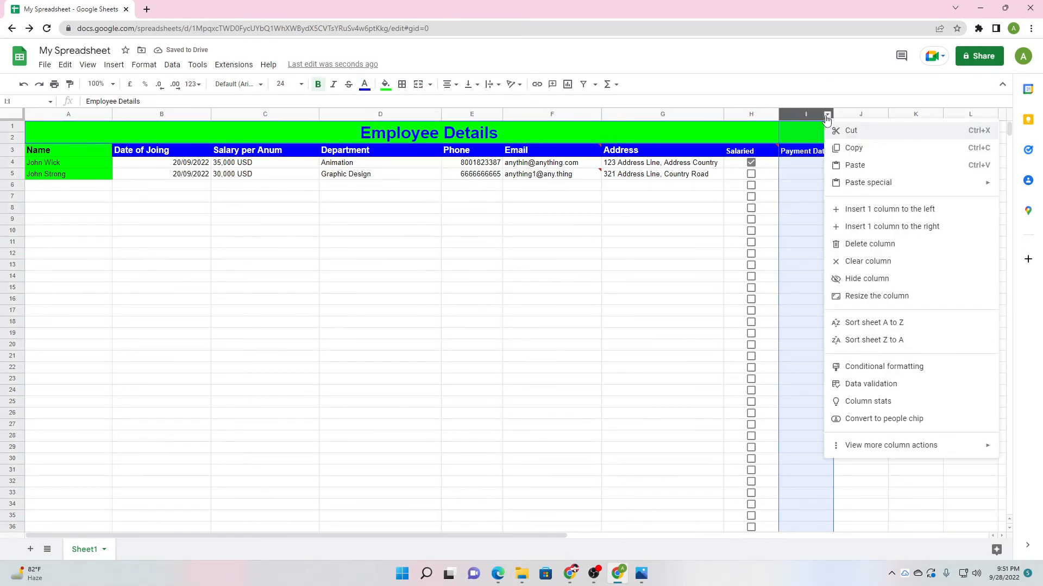
left_click(855, 386)
left_click(450, 268)
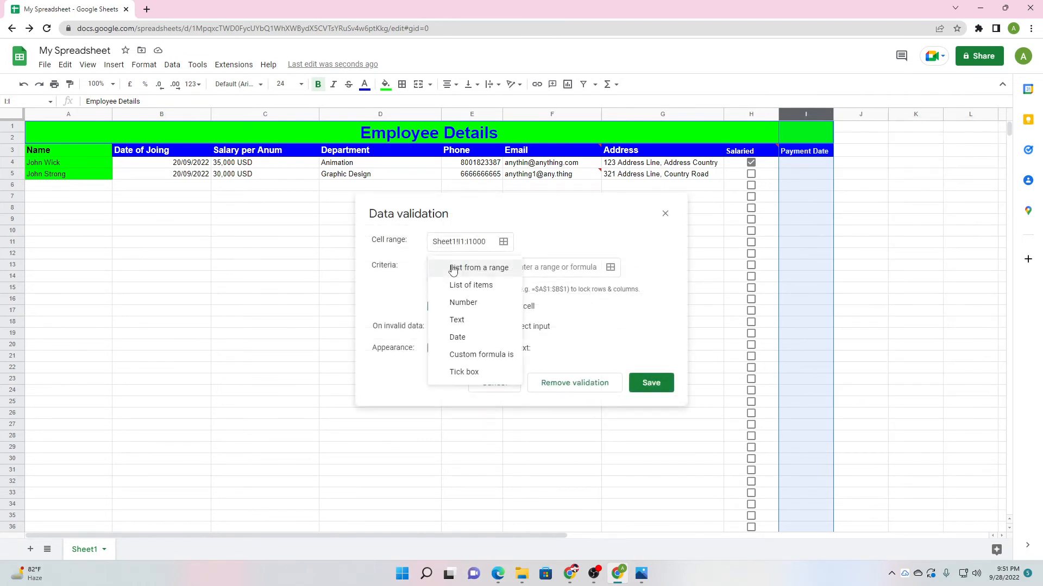
left_click(463, 334)
left_click(492, 269)
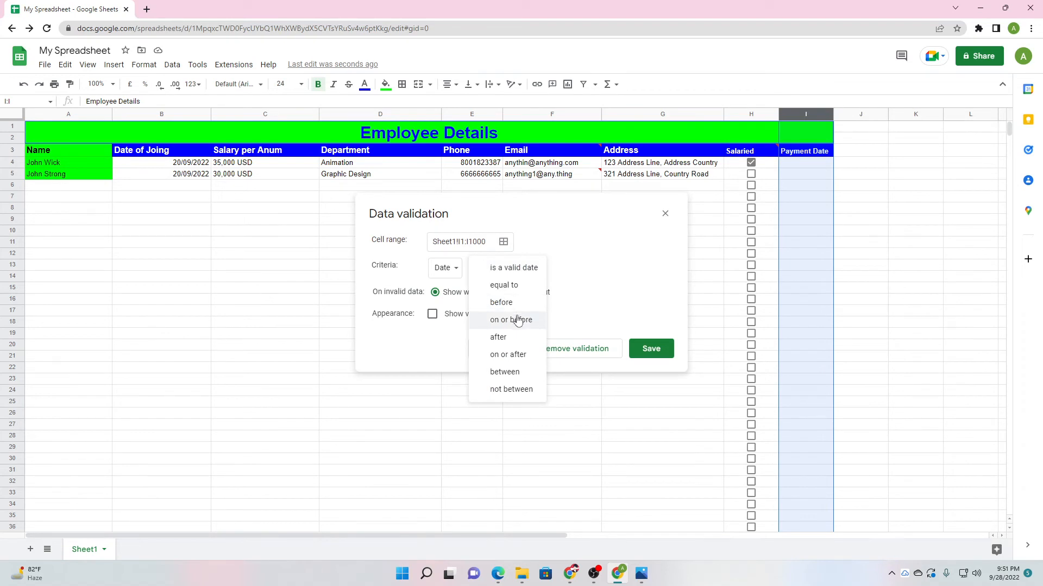
left_click(501, 302)
left_click(533, 271)
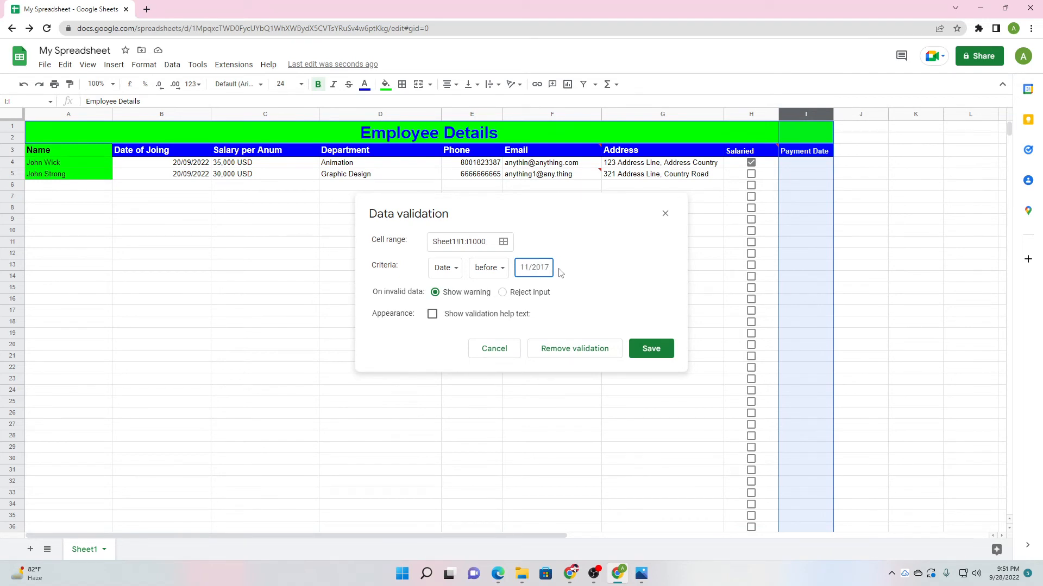
type("2")
type("7/2022")
left_click(653, 348)
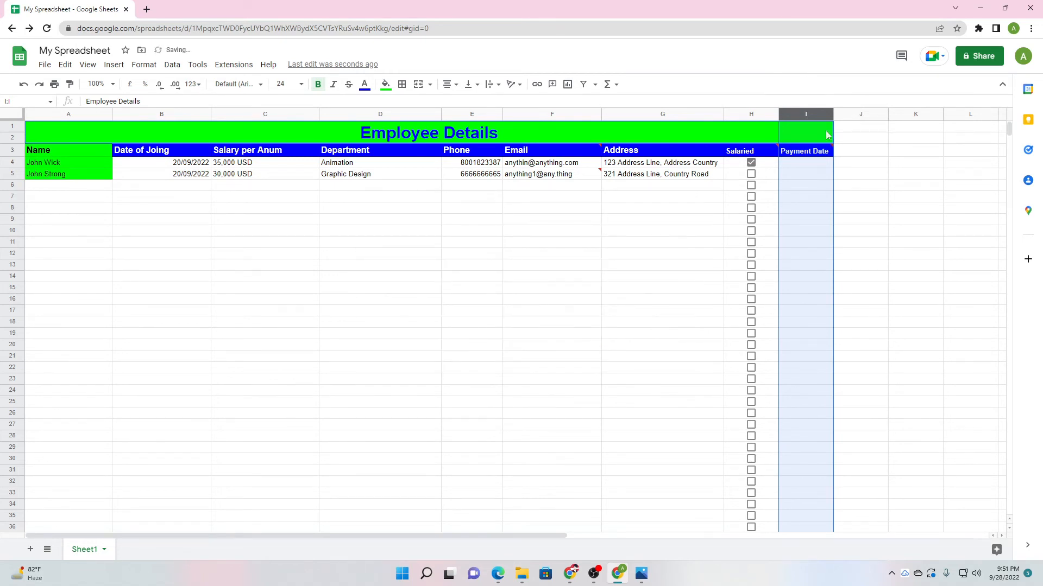
Change column I's rule to 'Date is a valid date' with Reject input, and save.
left_click(827, 115)
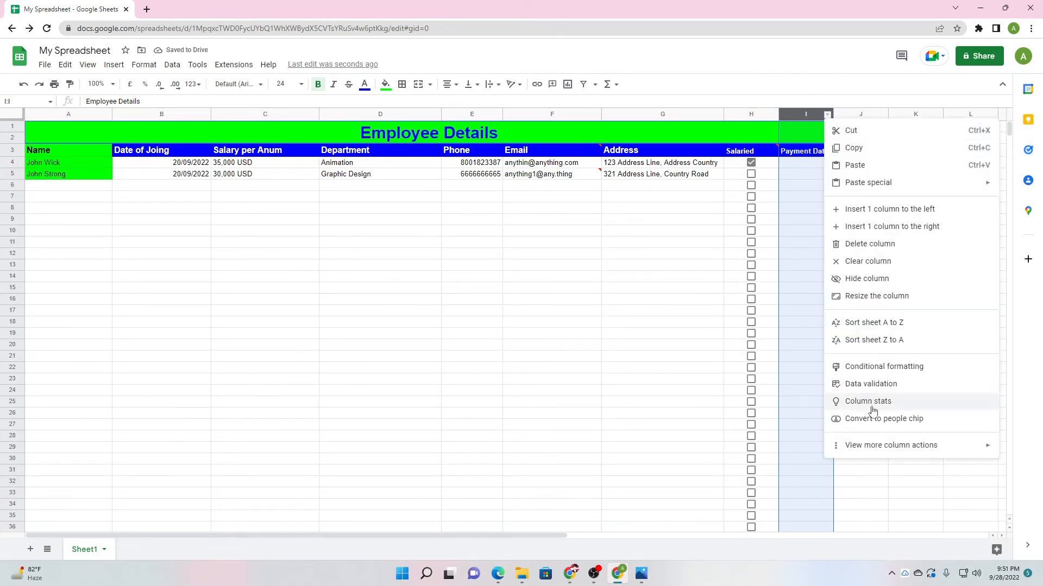
left_click(870, 384)
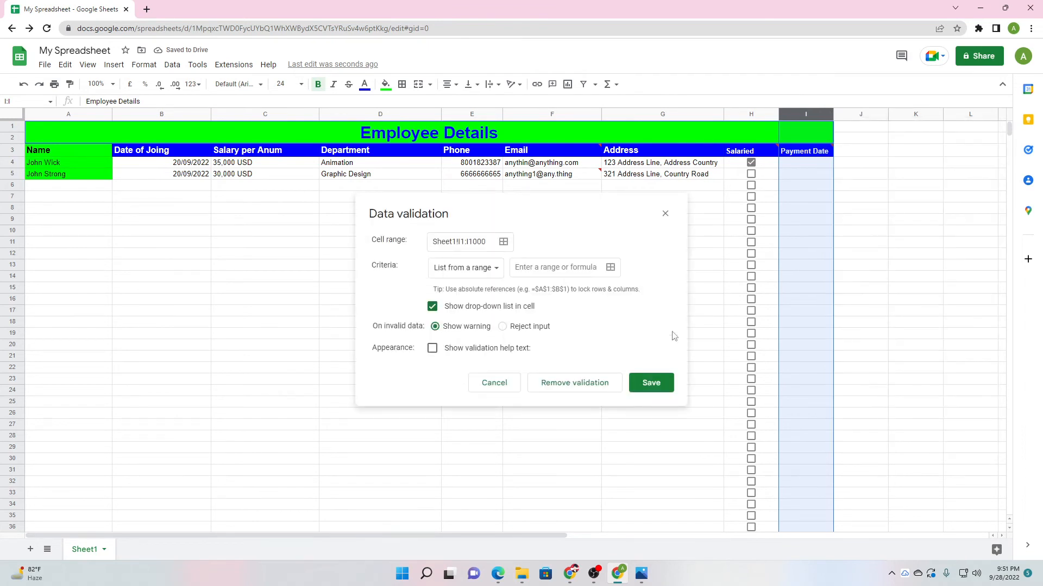
left_click(464, 271)
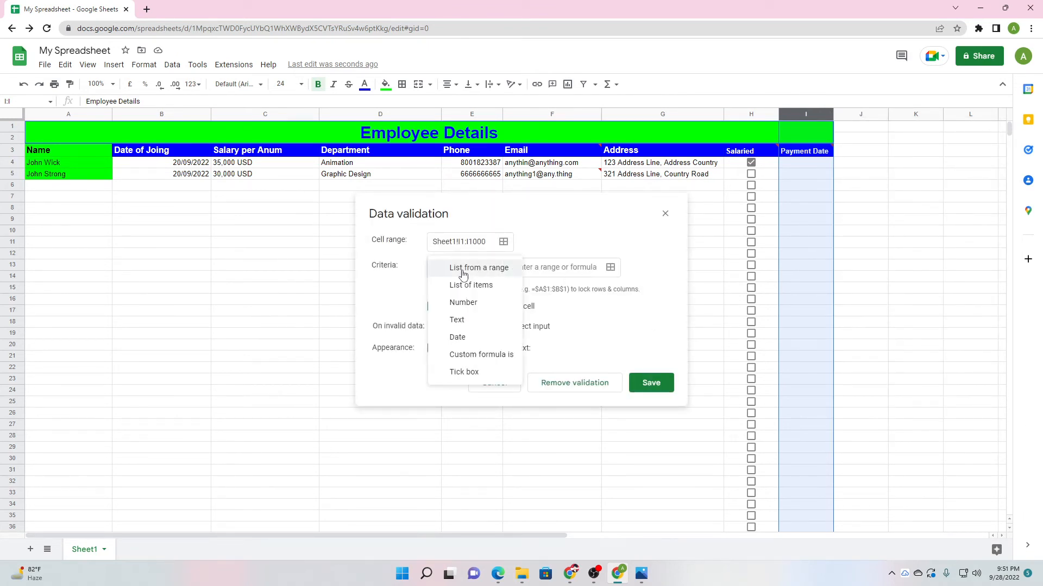
left_click(470, 335)
left_click(496, 268)
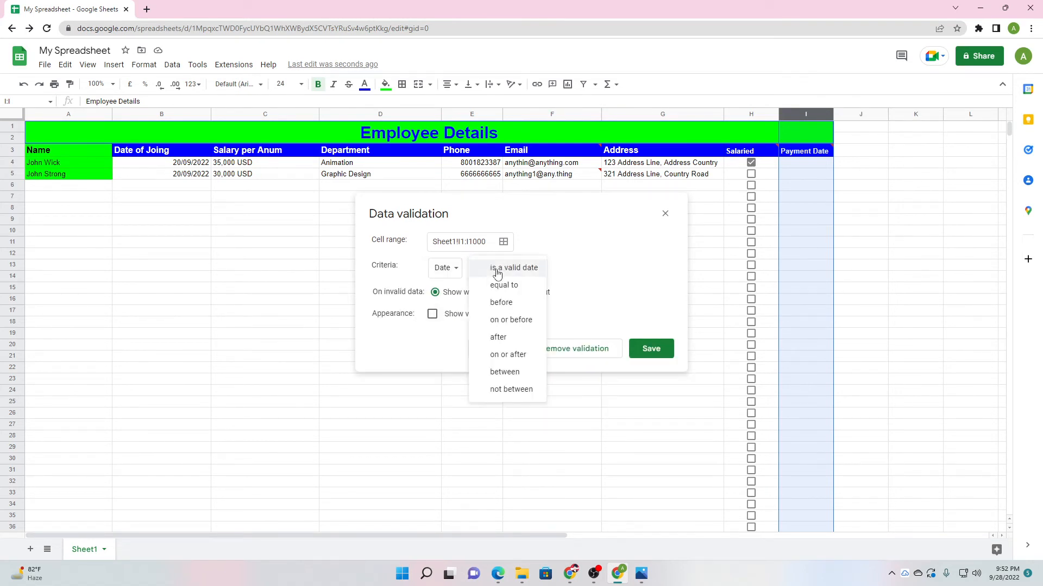
left_click(524, 274)
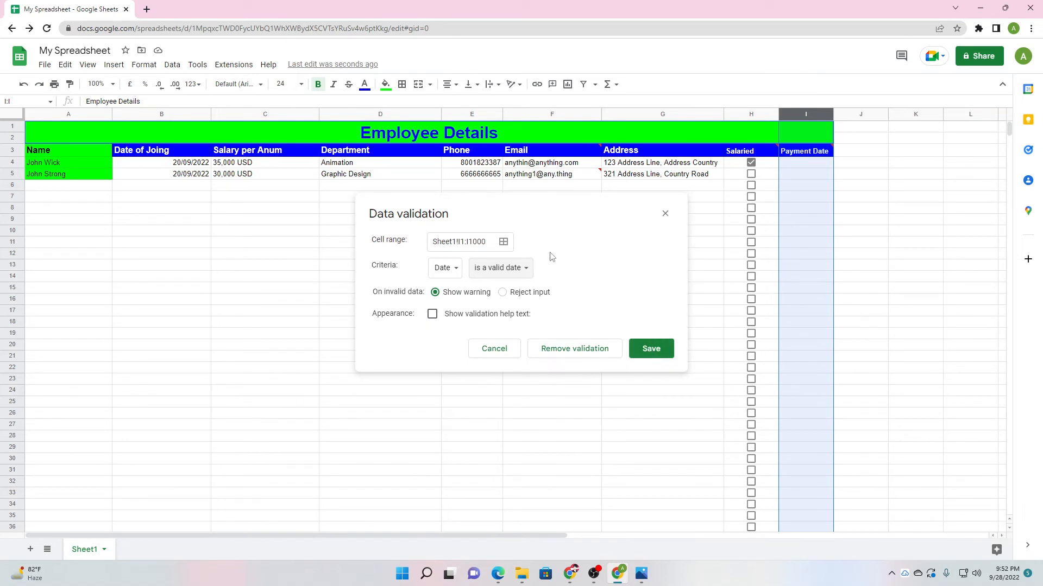
left_click(493, 268)
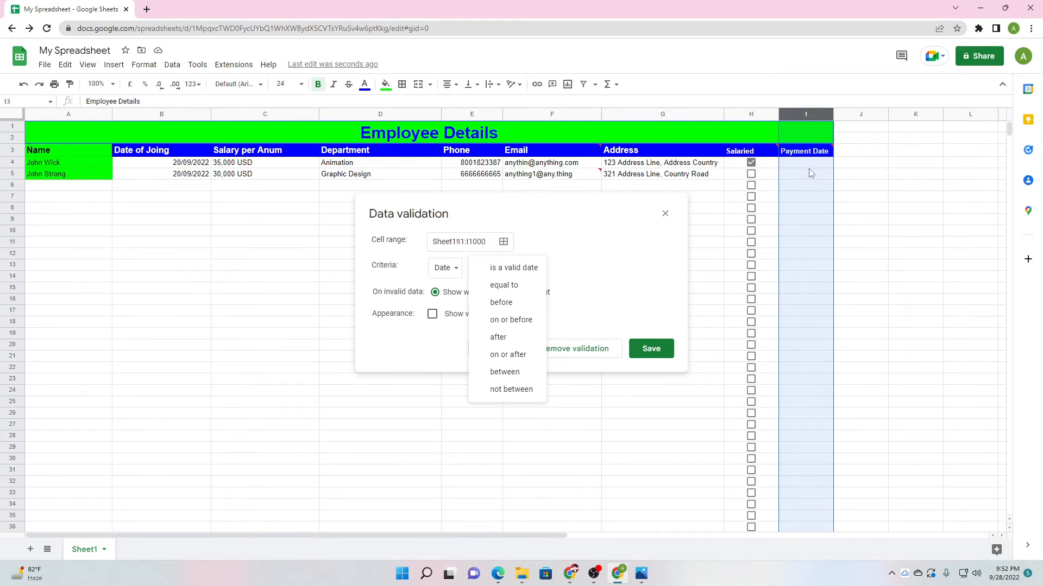
left_click(513, 268)
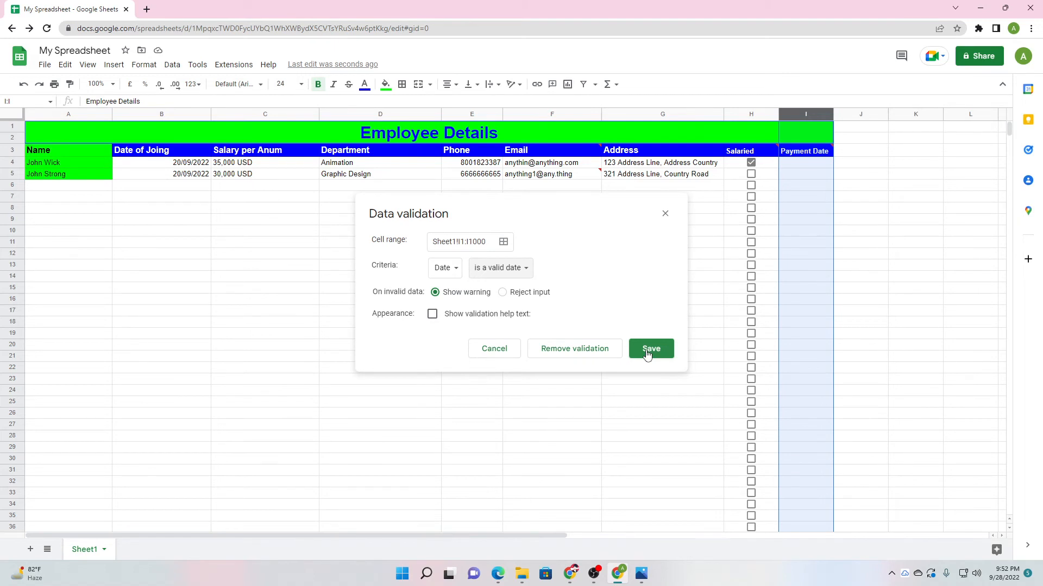
left_click(502, 292)
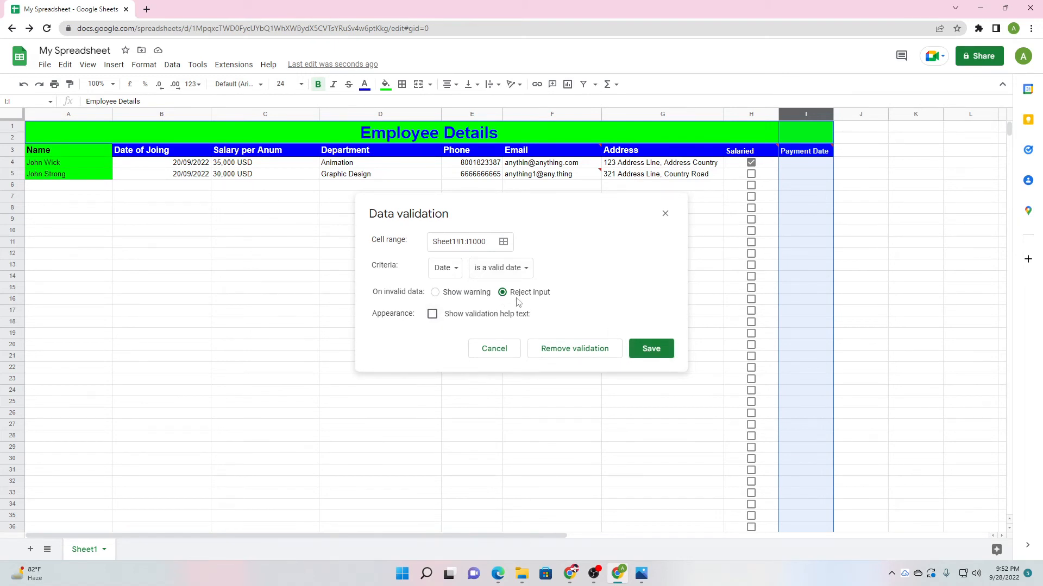
left_click(650, 352)
left_click(649, 354)
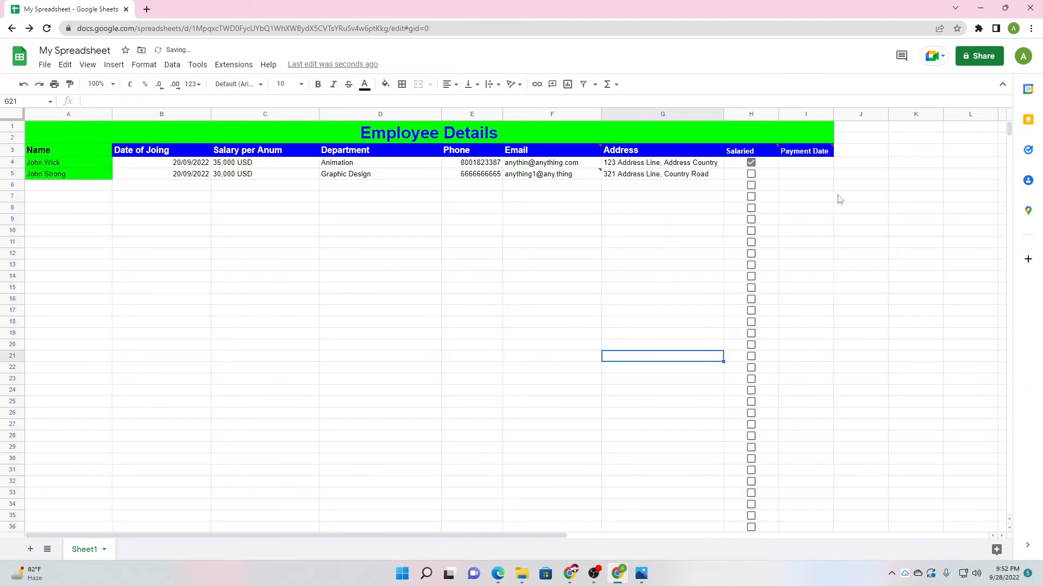
left_click(814, 166)
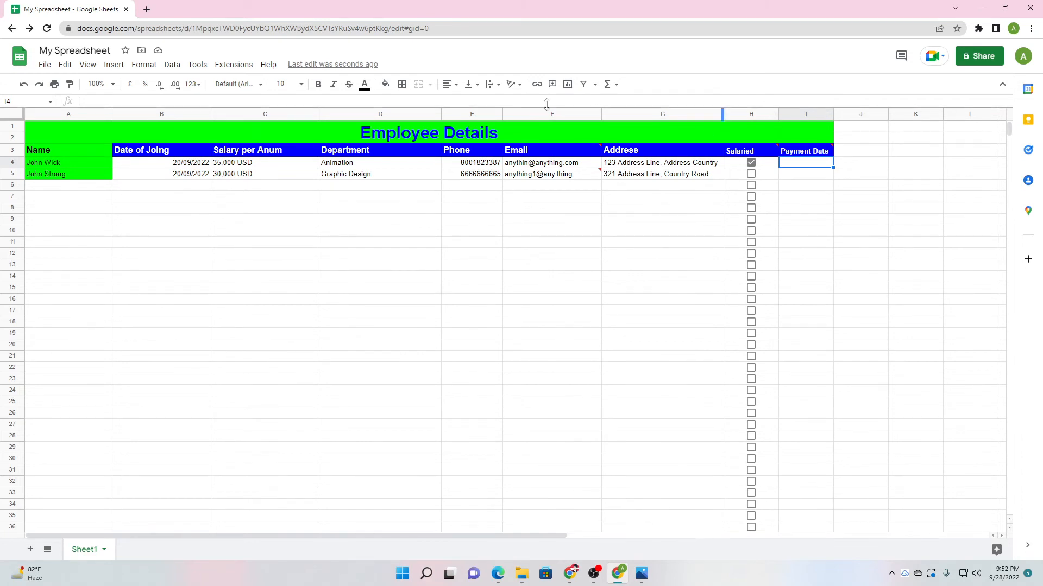
Enter payment date 2022-09-28 in I4 from the date picker and 2022-08-21 in I5.
double_click(810, 164)
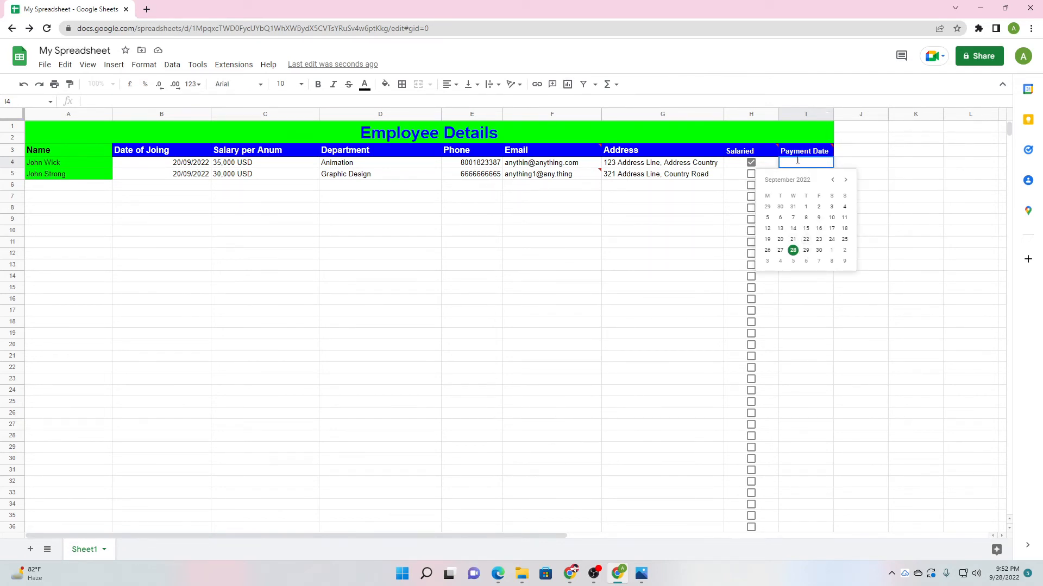
left_click(803, 277)
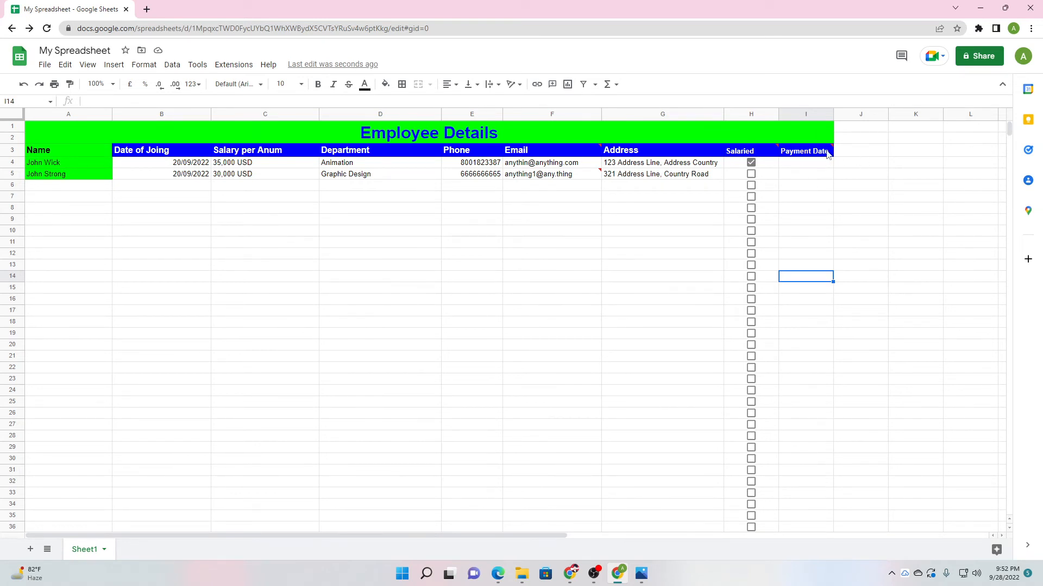
double_click(809, 164)
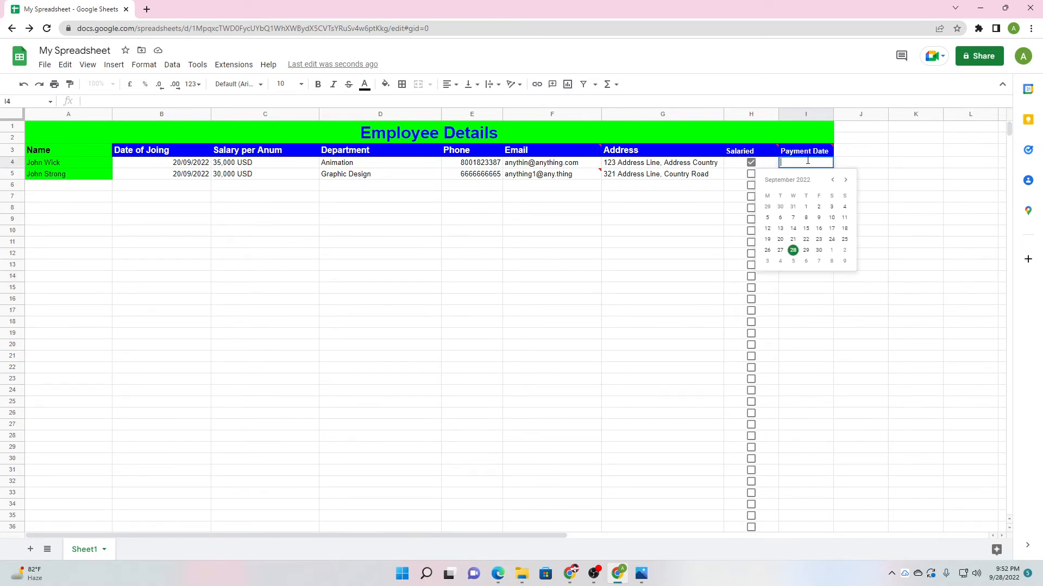
left_click(794, 251)
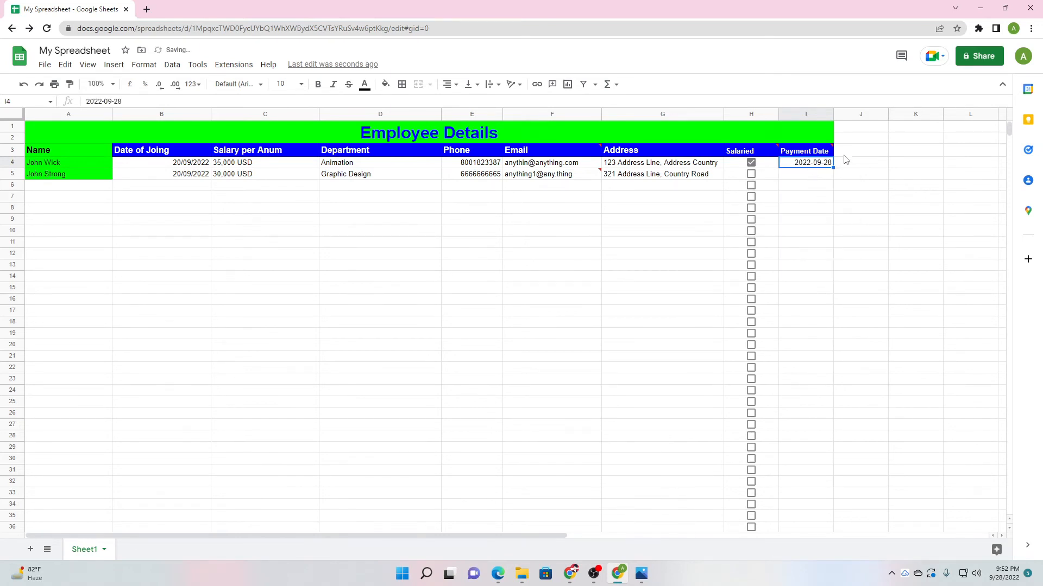
double_click(811, 175)
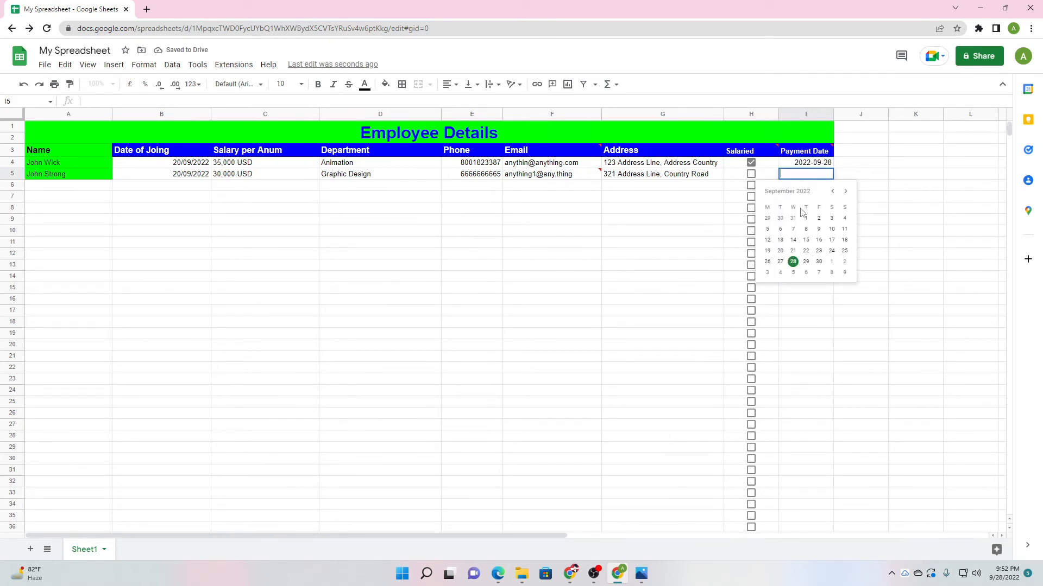
left_click(806, 312)
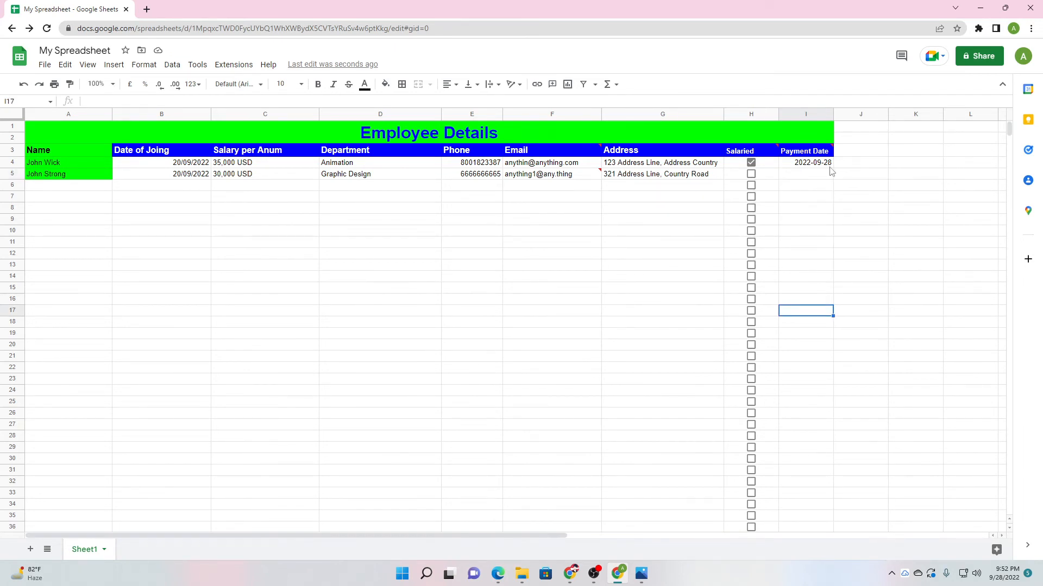
double_click(807, 175)
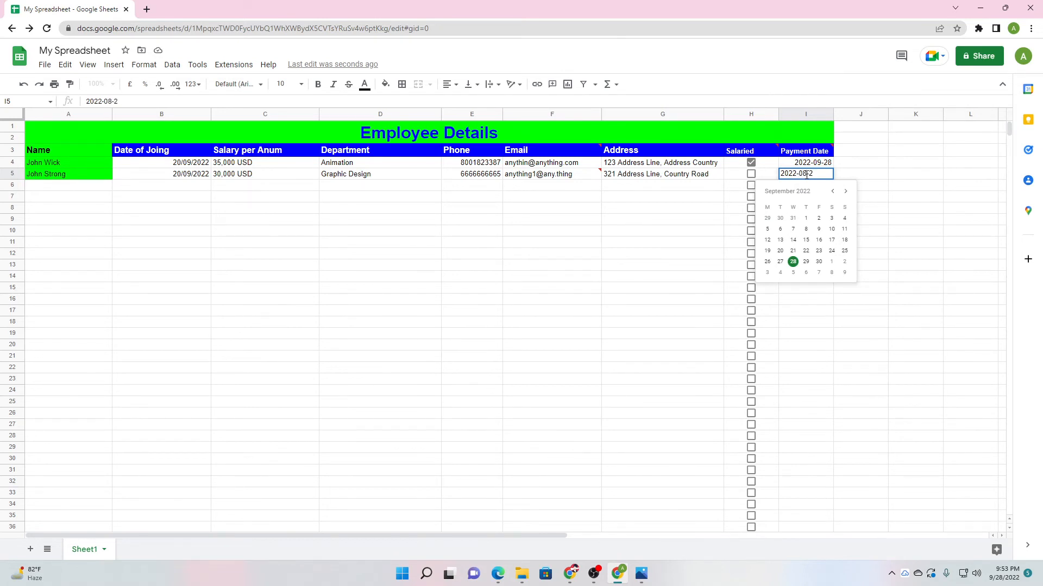
key("Return")
left_click(806, 344)
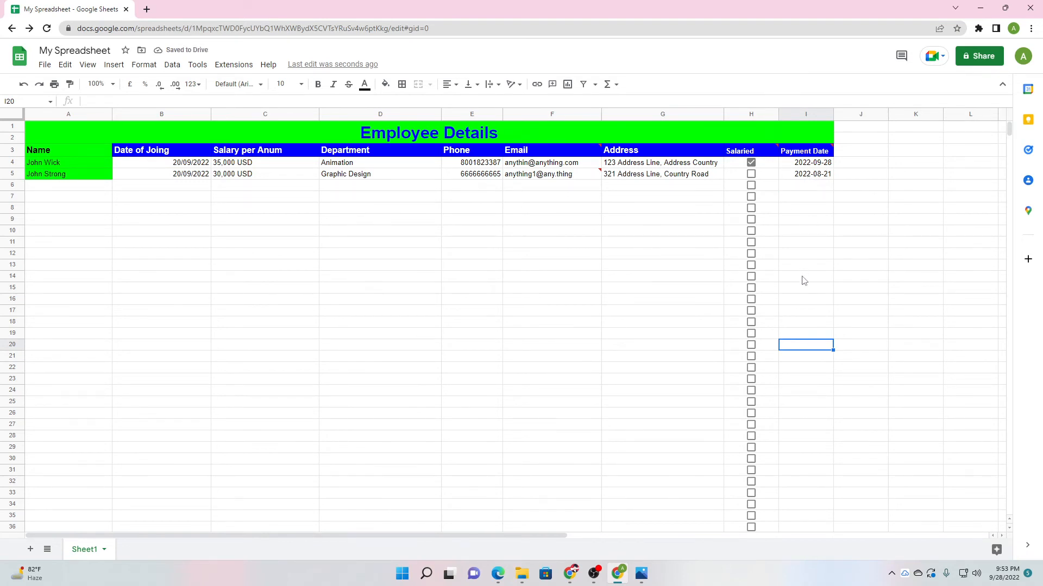
Enter the non-date text 'hkhk' in I20 and dismiss the validation rejection message.
type("hkhk")
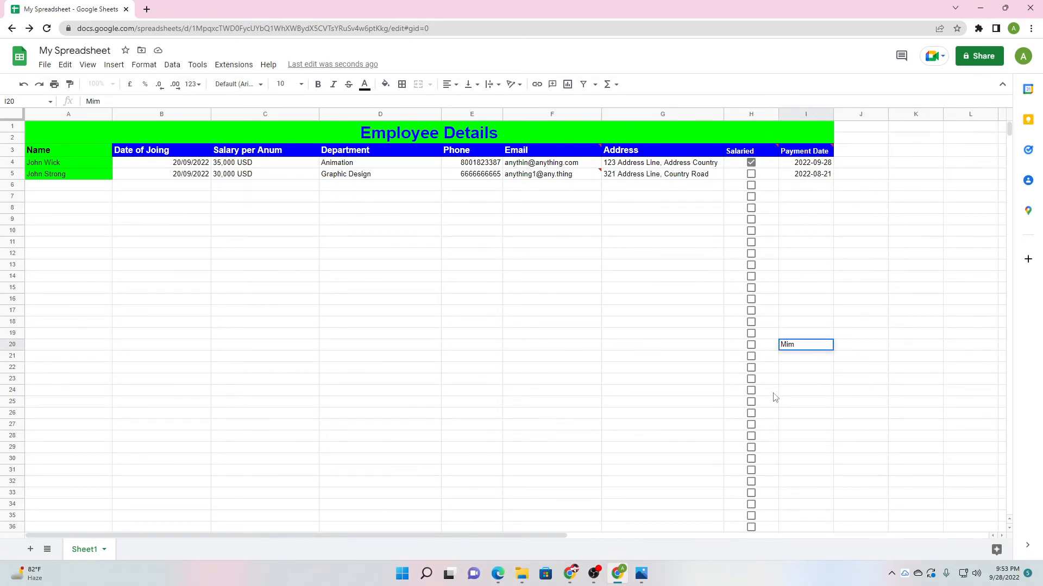
left_click(830, 413)
left_click_drag(829, 404, 523, 287)
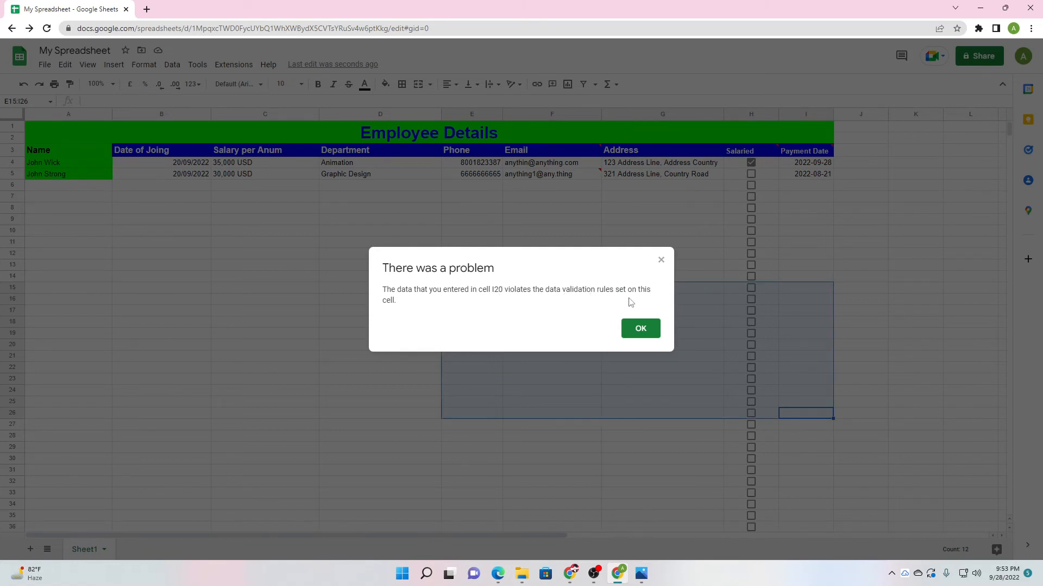
left_click(641, 328)
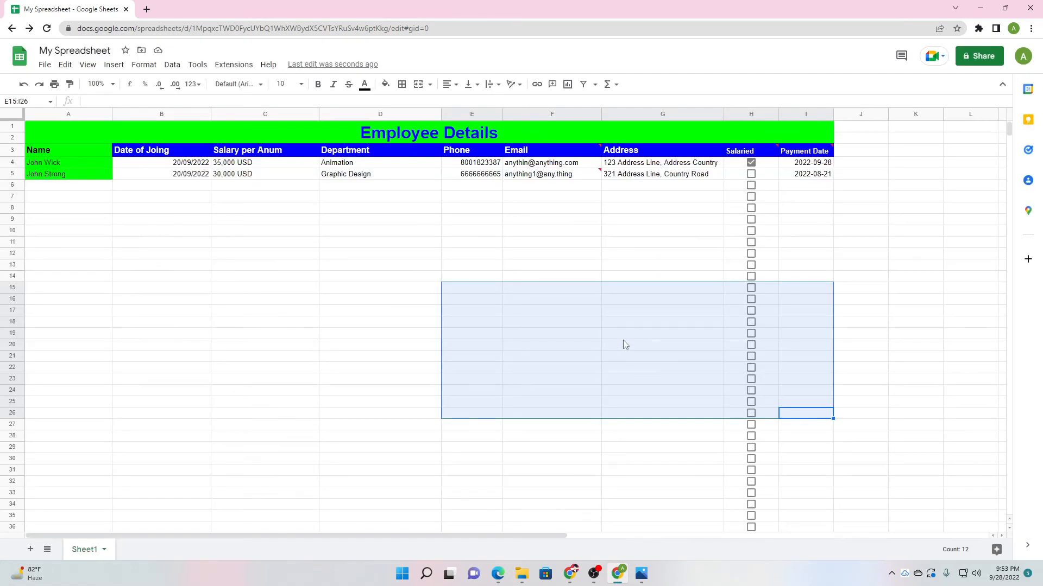
left_click(791, 408)
left_click(804, 460)
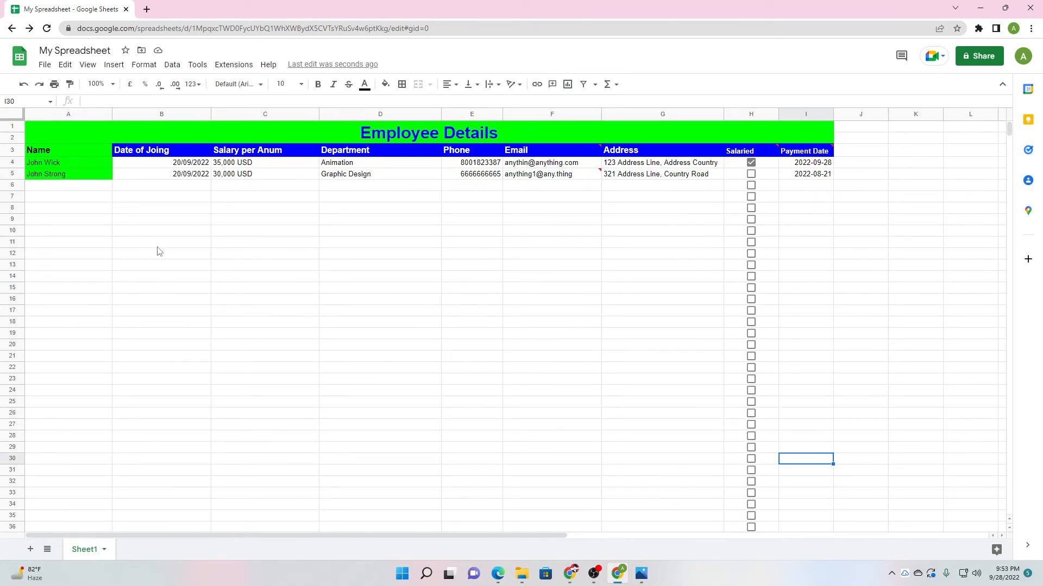
left_click(45, 67)
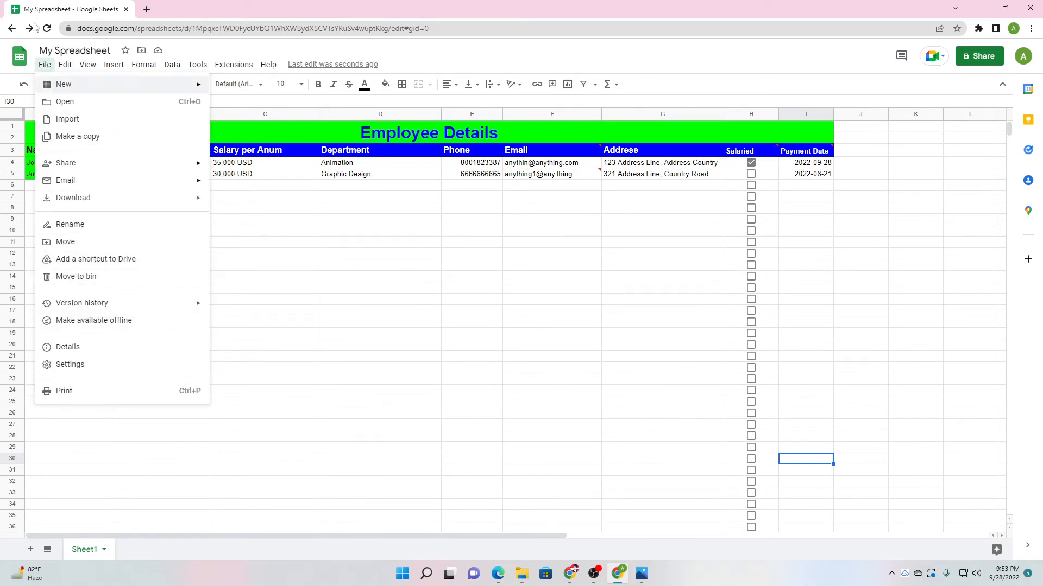
mouse_move(67, 69)
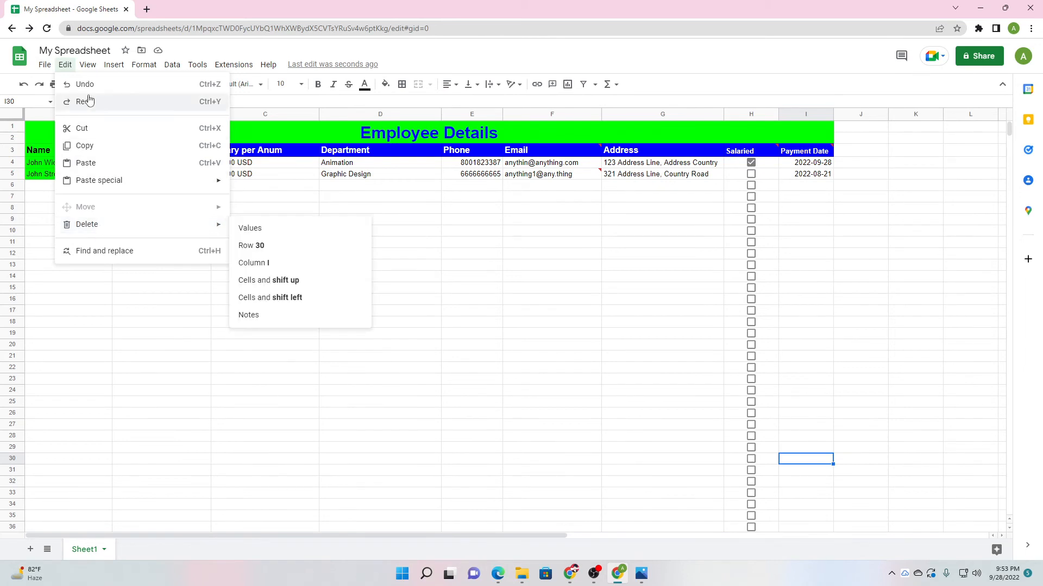
mouse_move(103, 121)
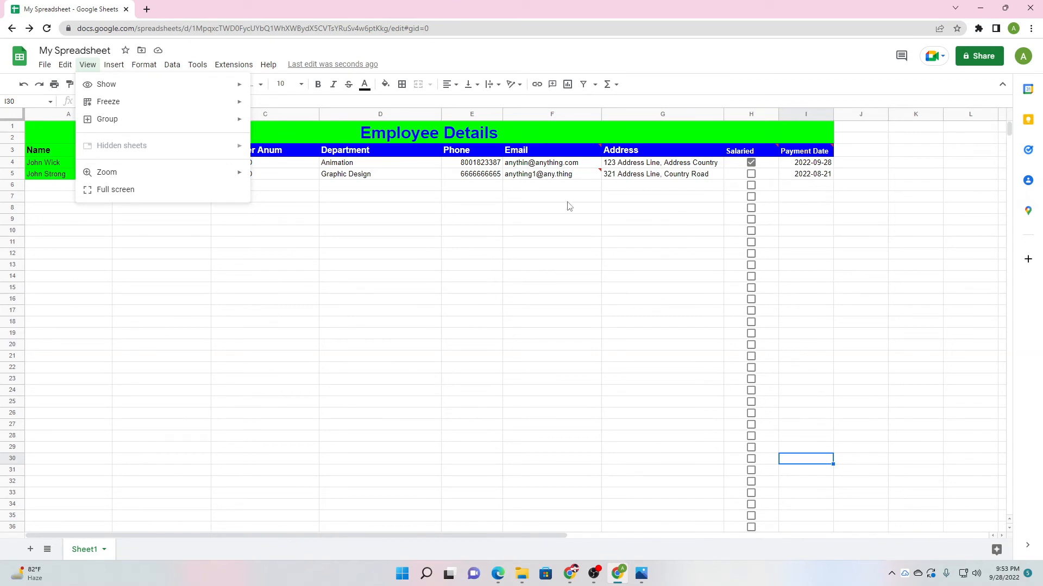
mouse_move(174, 112)
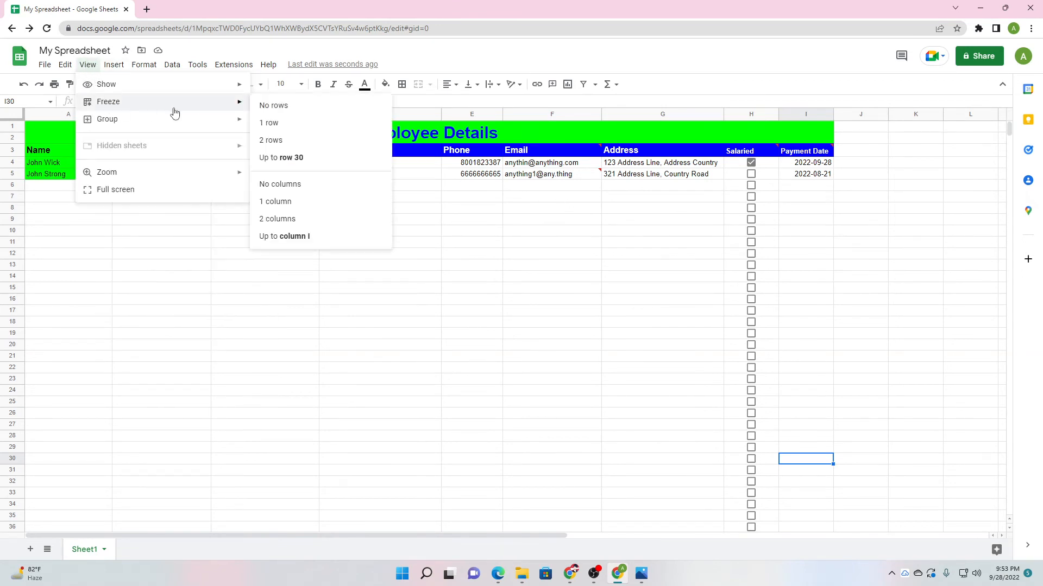
left_click(511, 230)
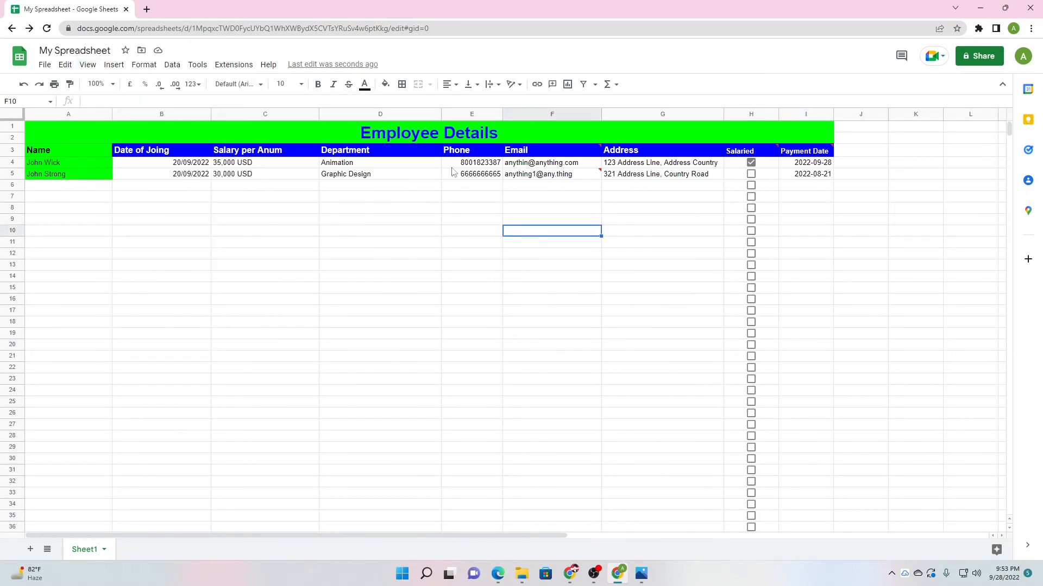
left_click(305, 142)
left_click(116, 65)
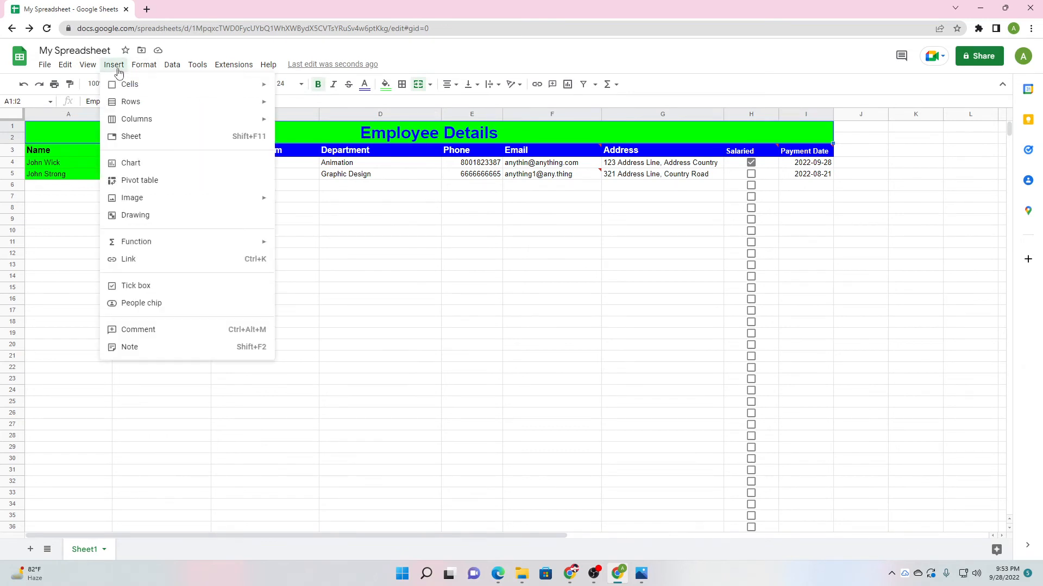
left_click(593, 575)
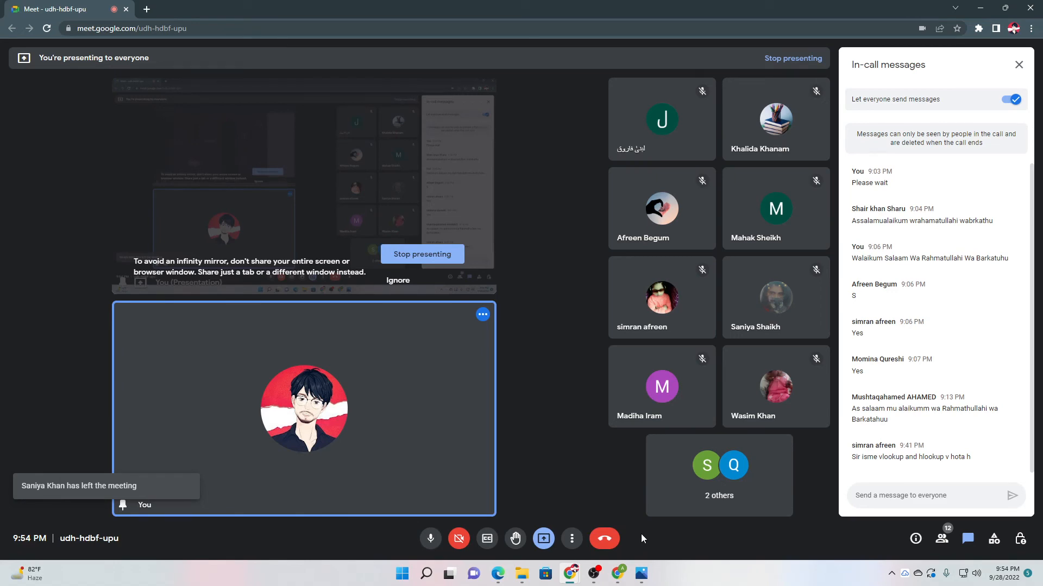
left_click(594, 575)
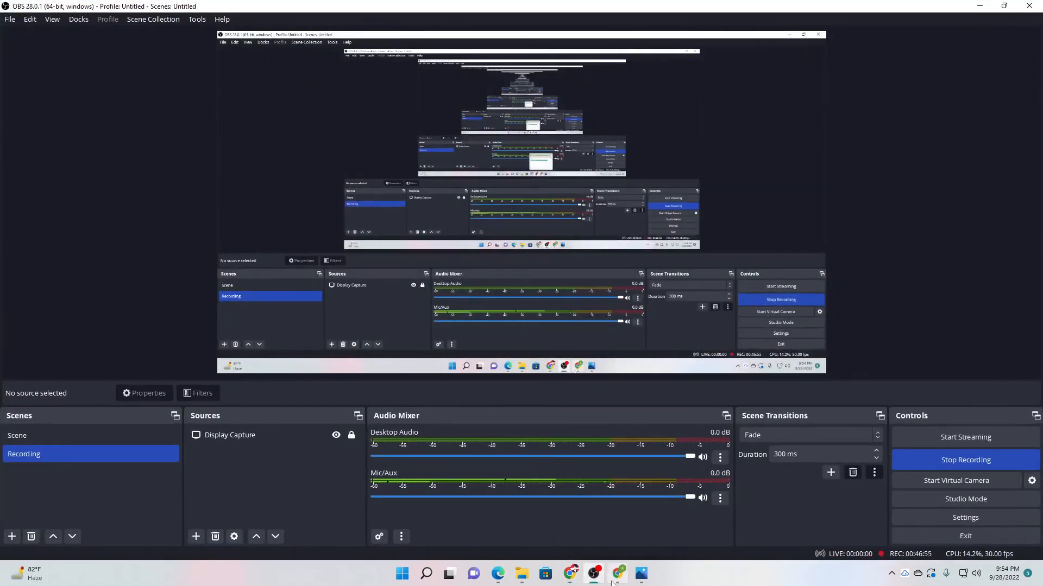
left_click(614, 579)
left_click(144, 65)
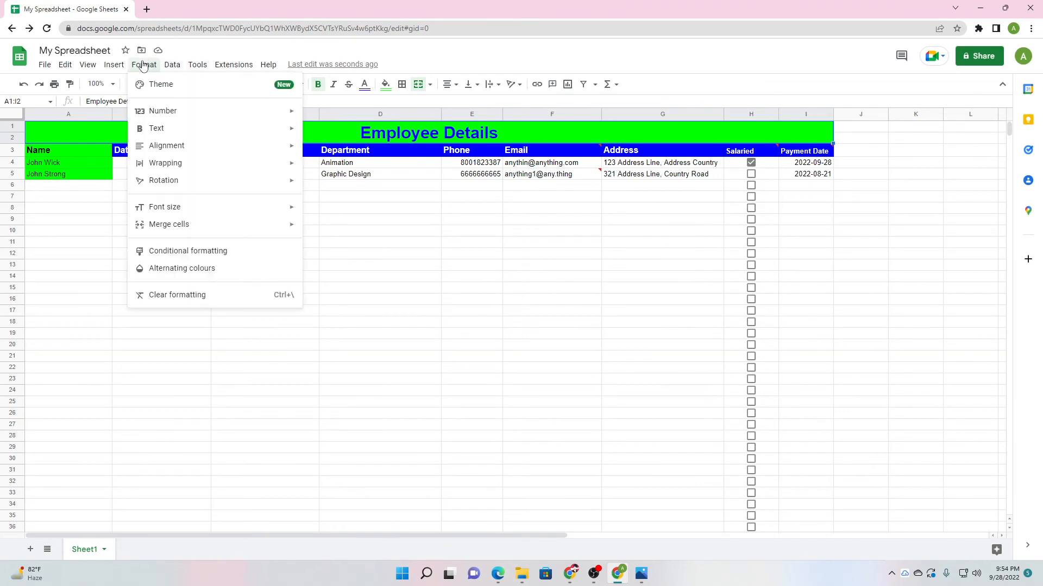
mouse_move(194, 206)
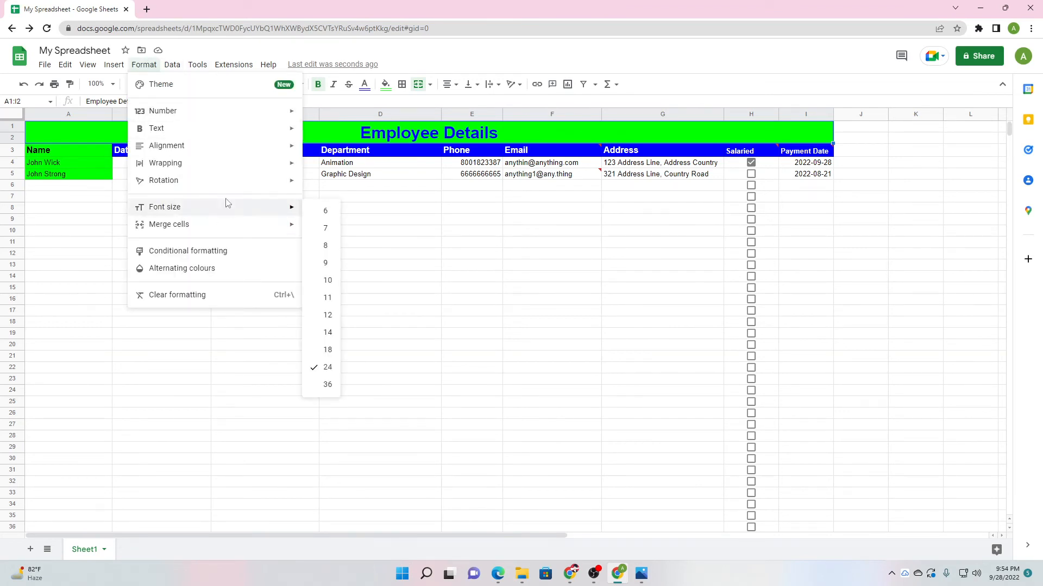
key("alt+t")
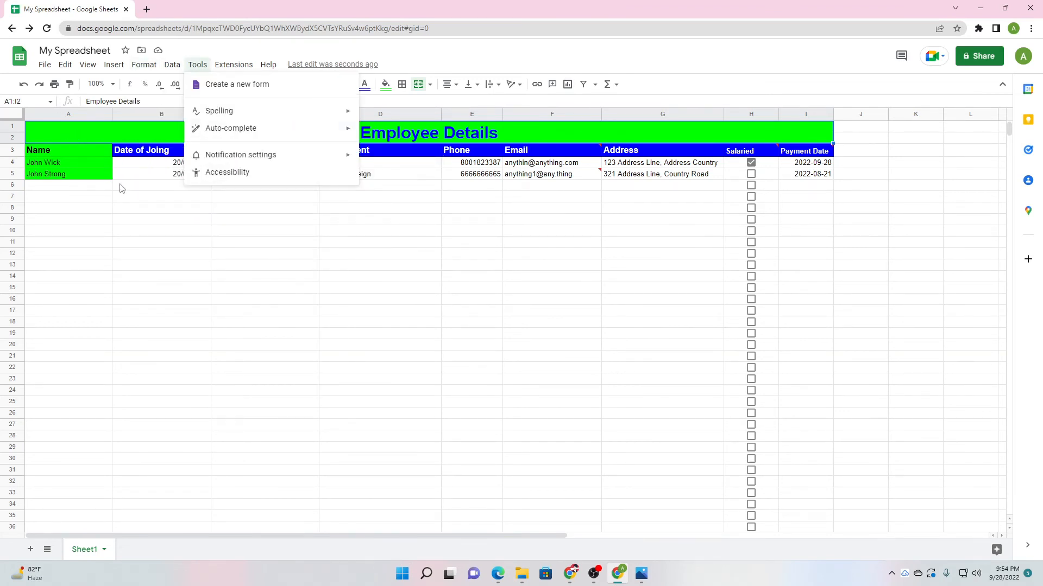
mouse_move(145, 66)
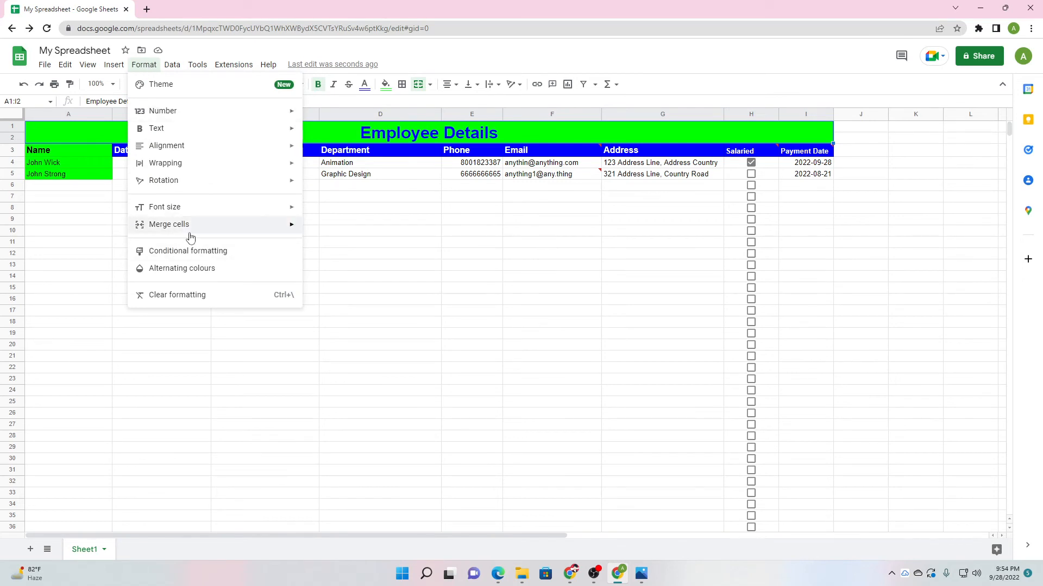
mouse_move(232, 230)
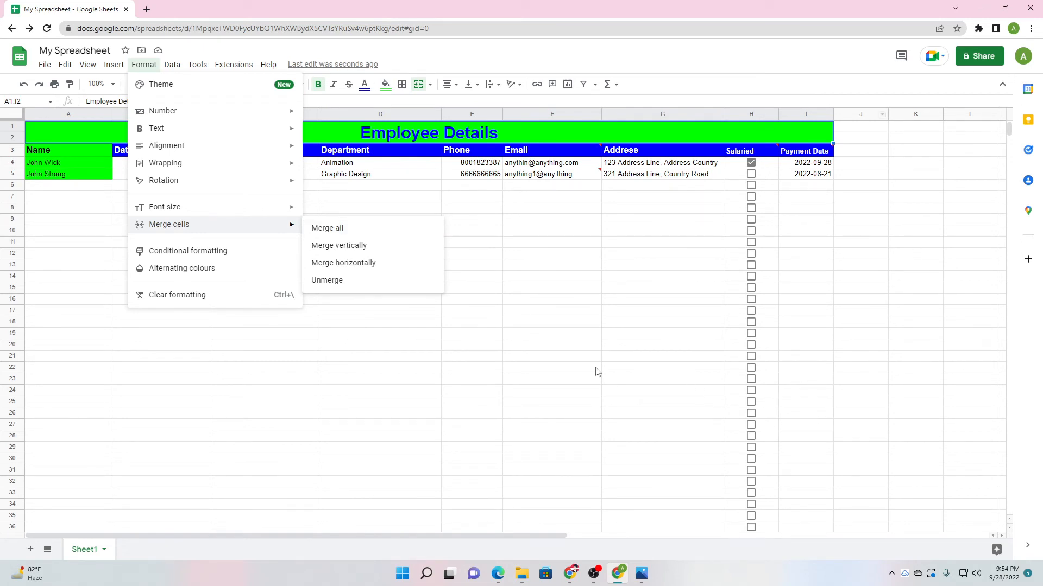
mouse_move(252, 162)
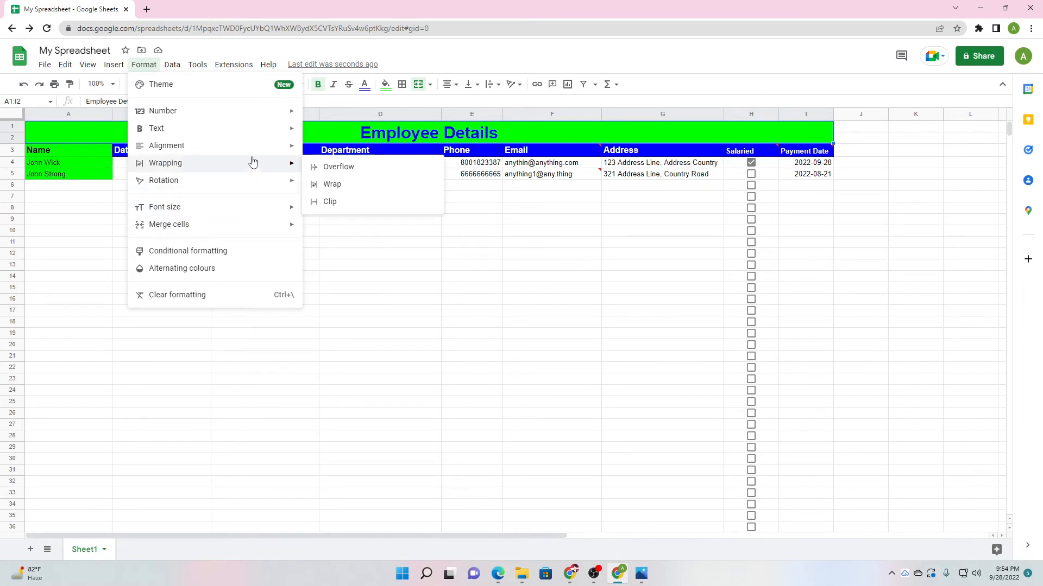
left_click(172, 64)
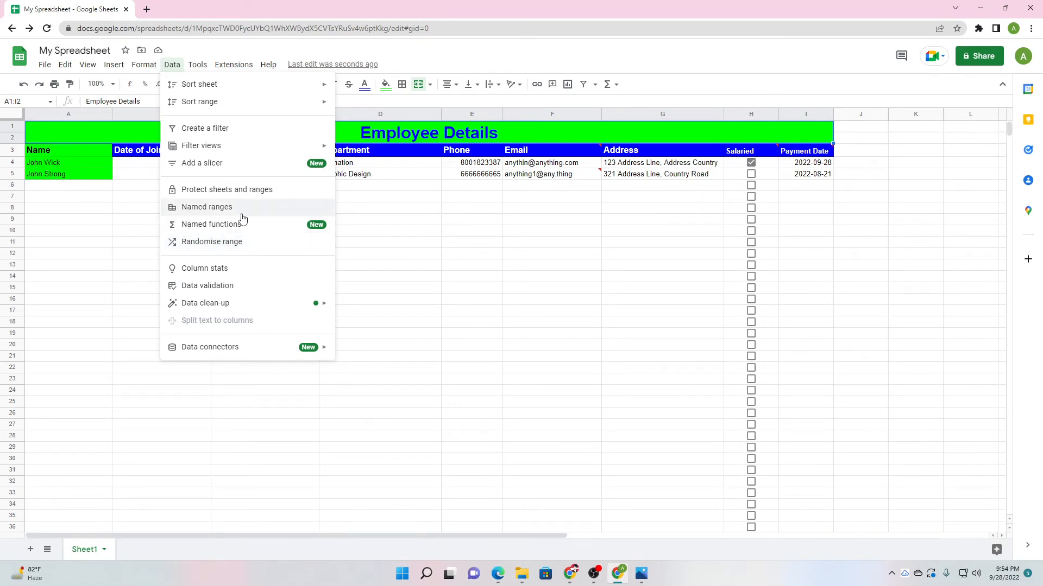
Select the title and header rows A1:I3, then bring up the Data menu.
left_click(550, 243)
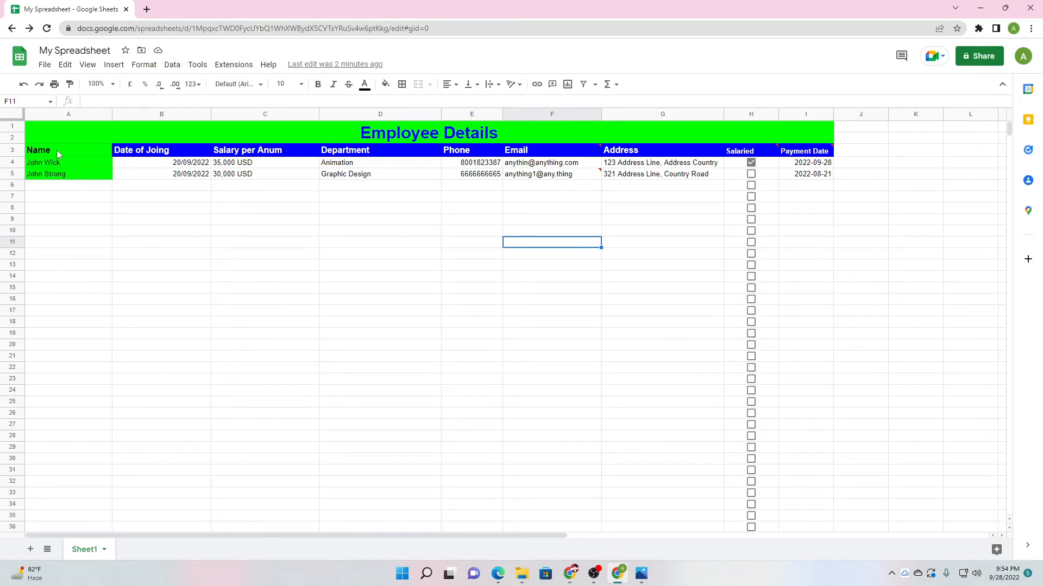
left_click_drag(56, 149, 806, 140)
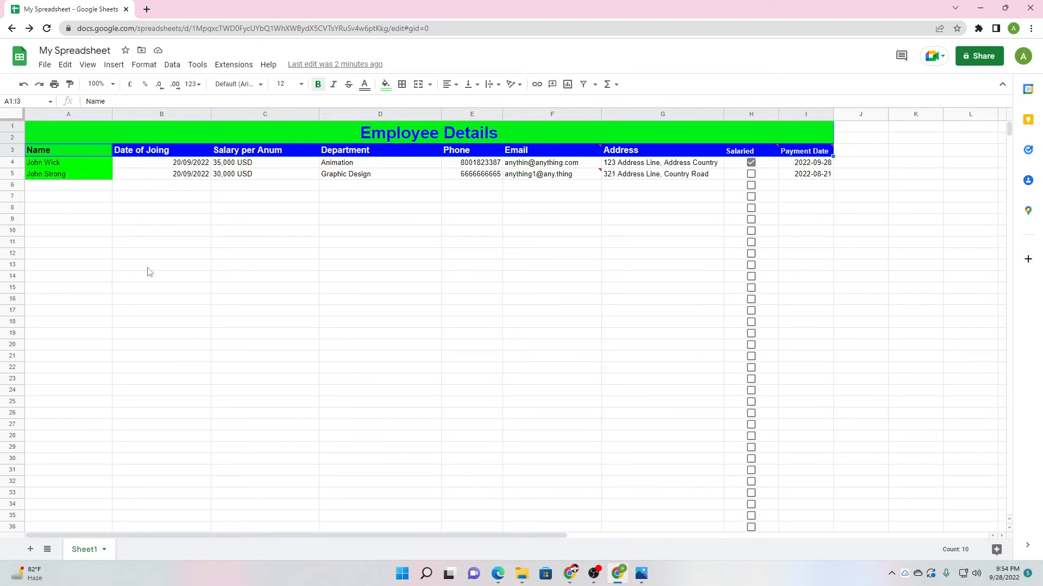
left_click(176, 292)
left_click(80, 132)
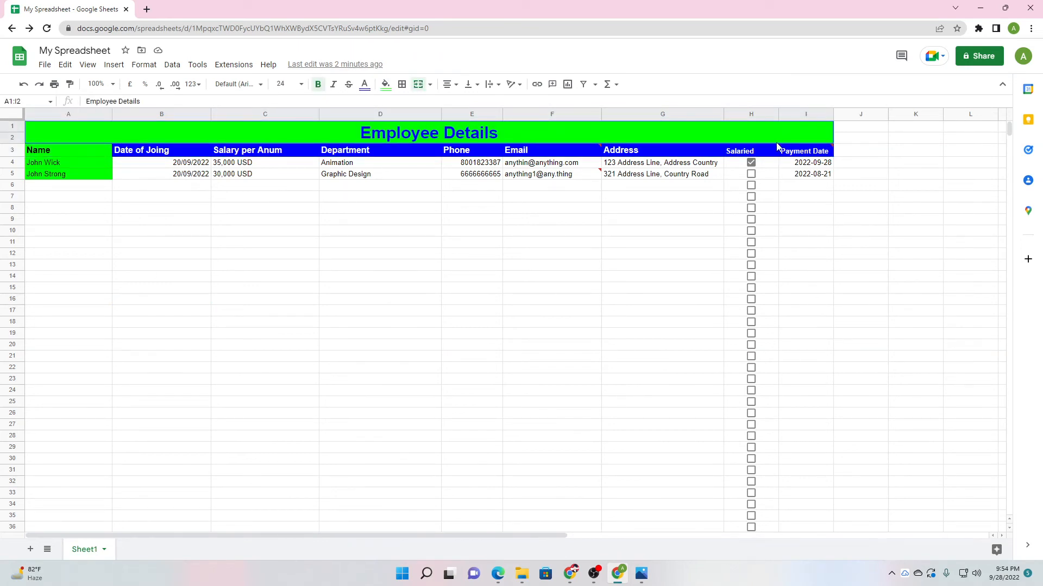
left_click_drag(777, 145, 813, 153)
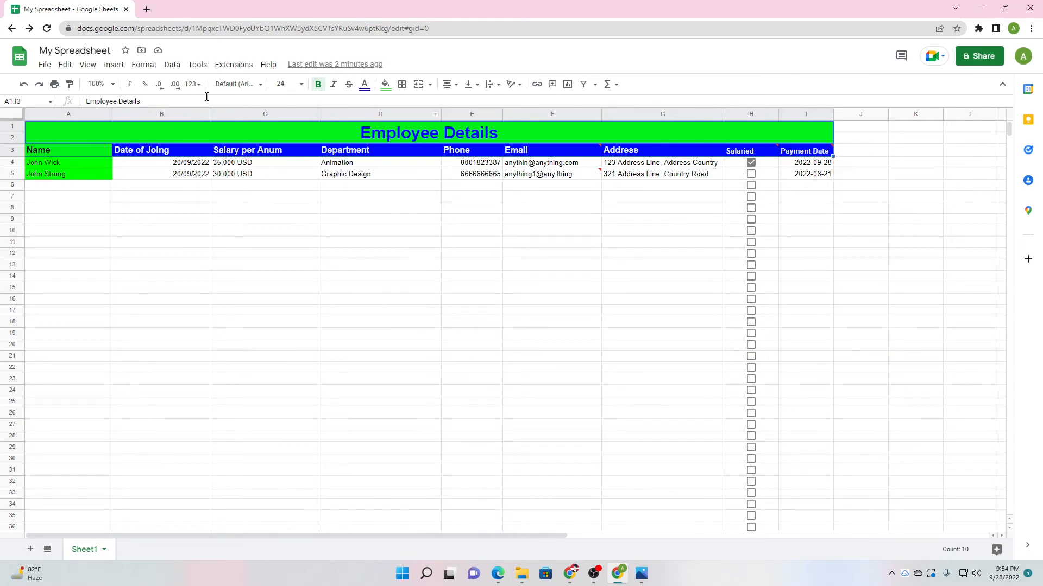
left_click(175, 68)
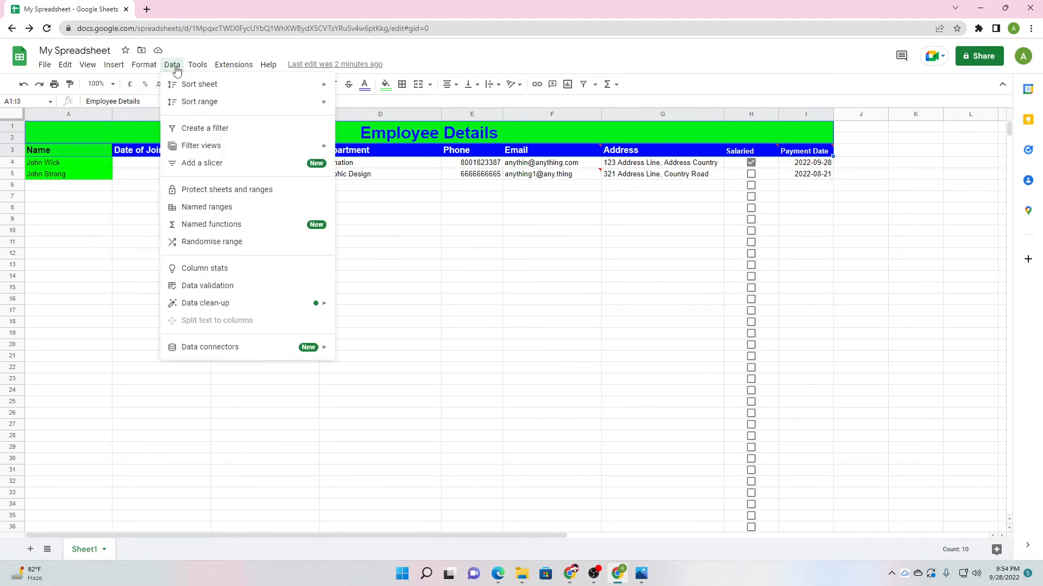
Protect A1:I3 with a description calling it meta data that should not be changed.
left_click(200, 192)
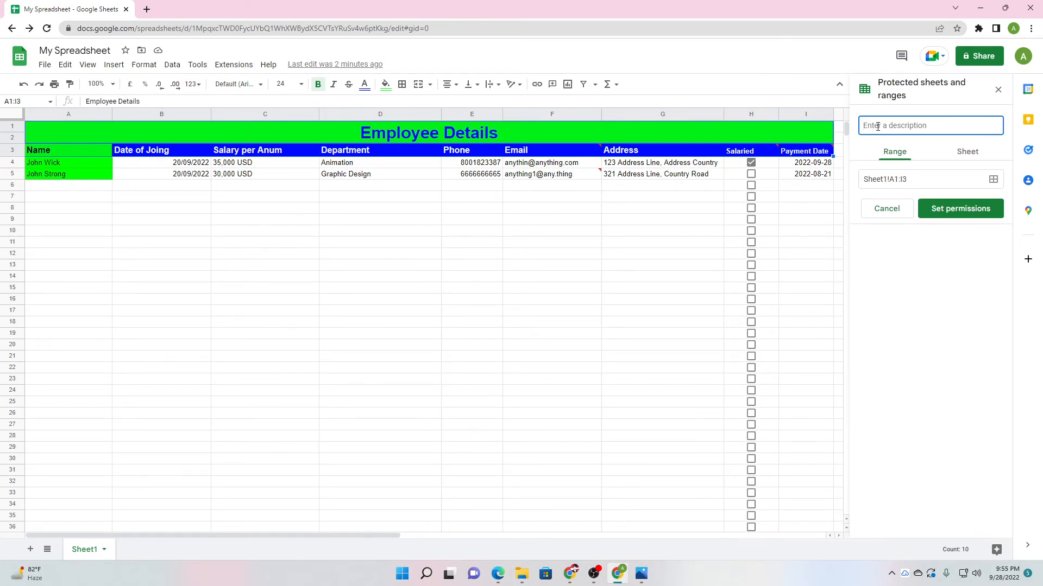
type("It")
type("and should")
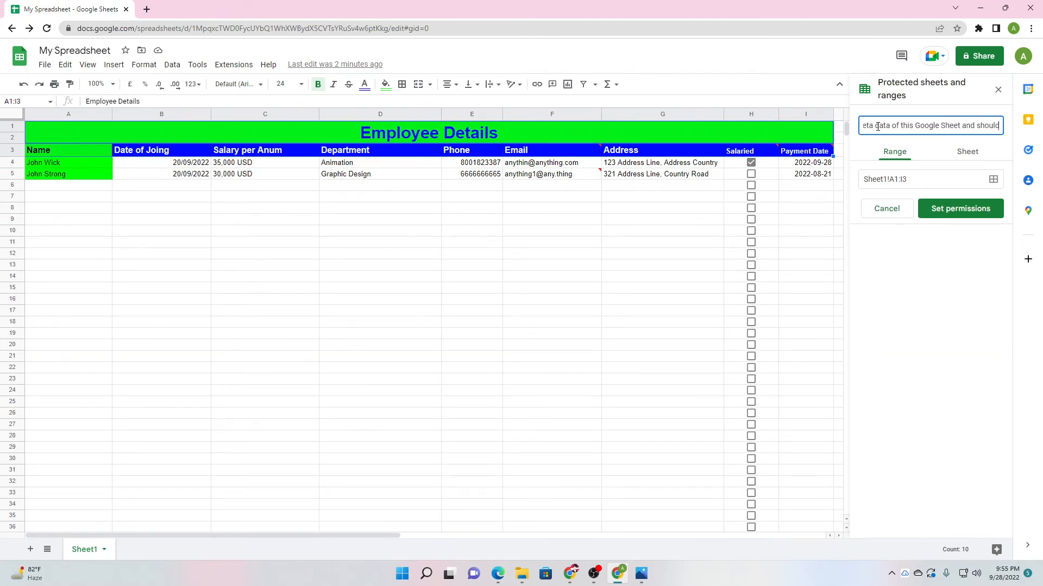
type(" not be c")
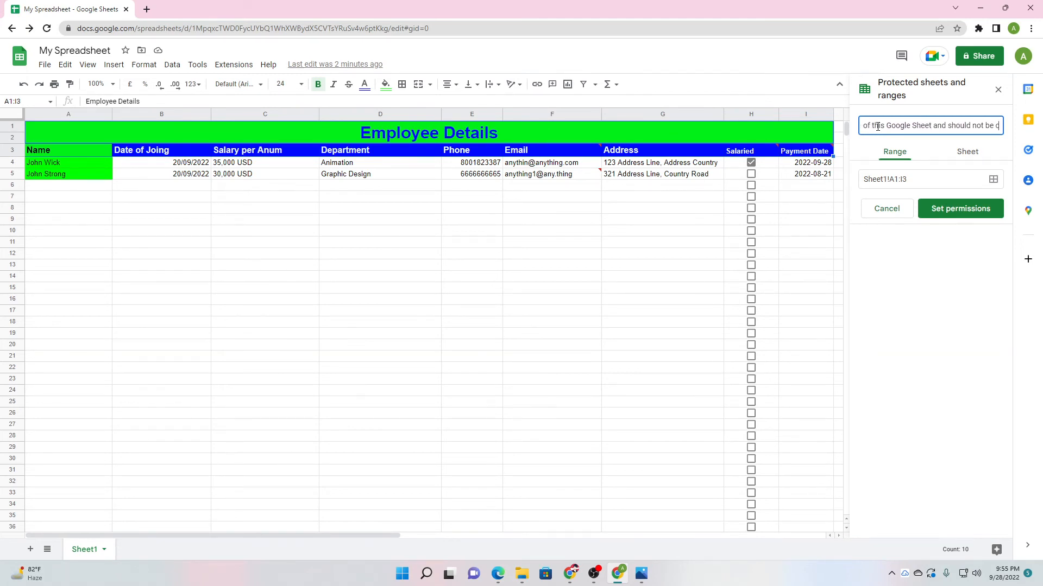
type("hanged")
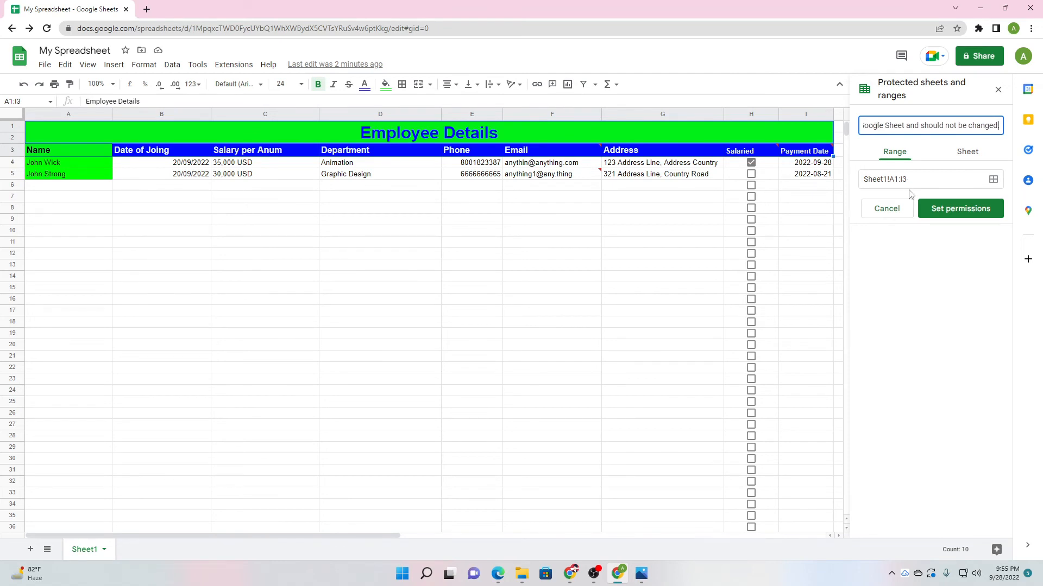
type(".")
left_click(927, 178)
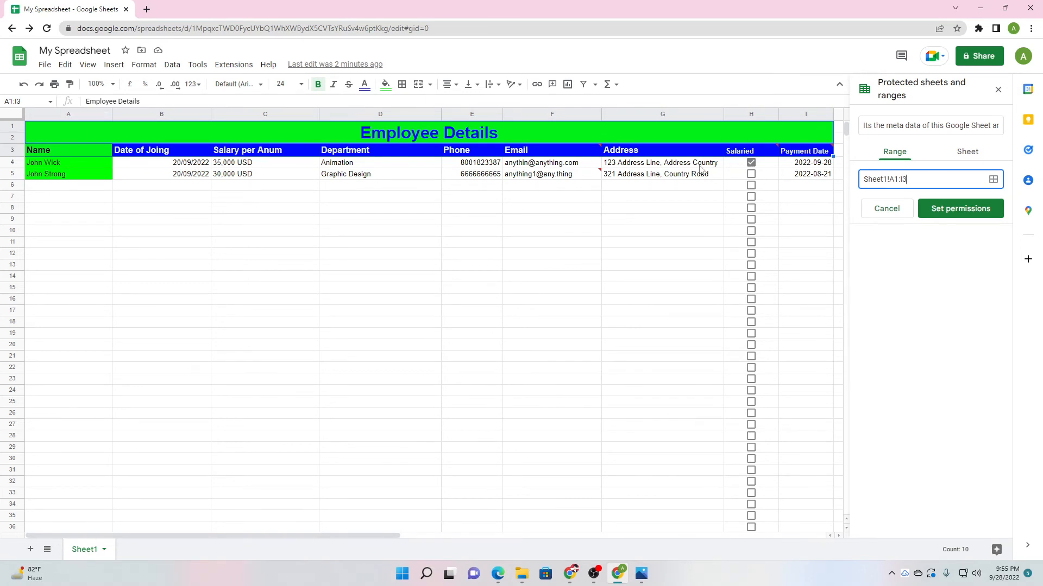
Restrict editing of the protected range A1:I3 to only you, then close the protected ranges panel.
mouse_move(802, 152)
left_click_drag(904, 180, 891, 181)
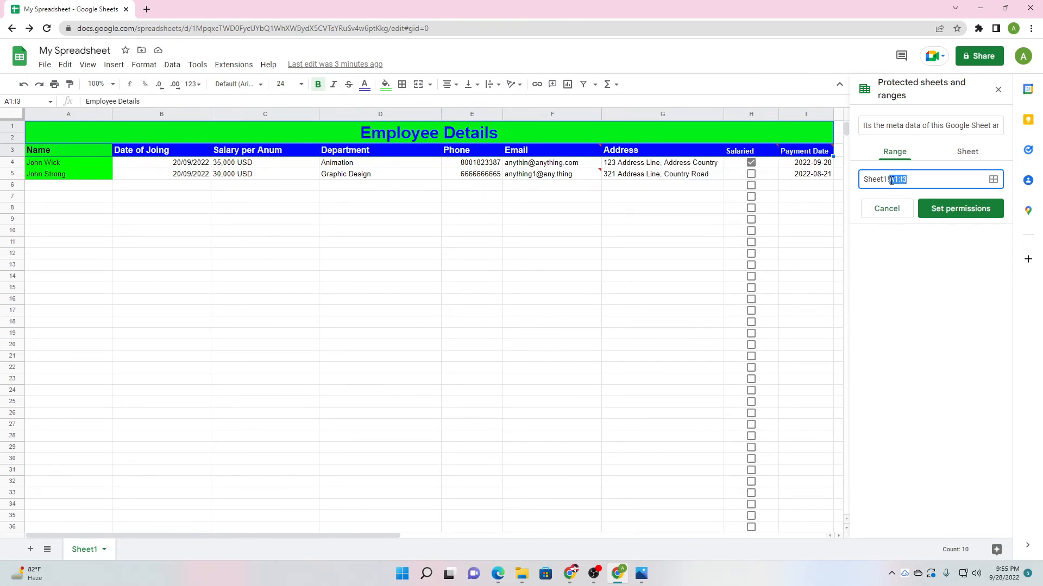
left_click(925, 183)
left_click(955, 212)
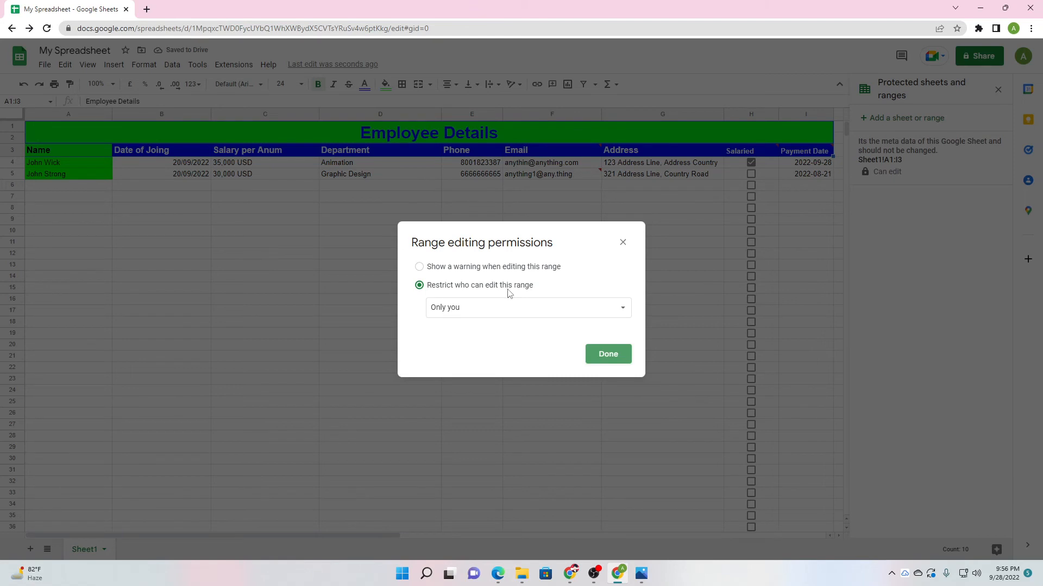
left_click(479, 307)
left_click(436, 308)
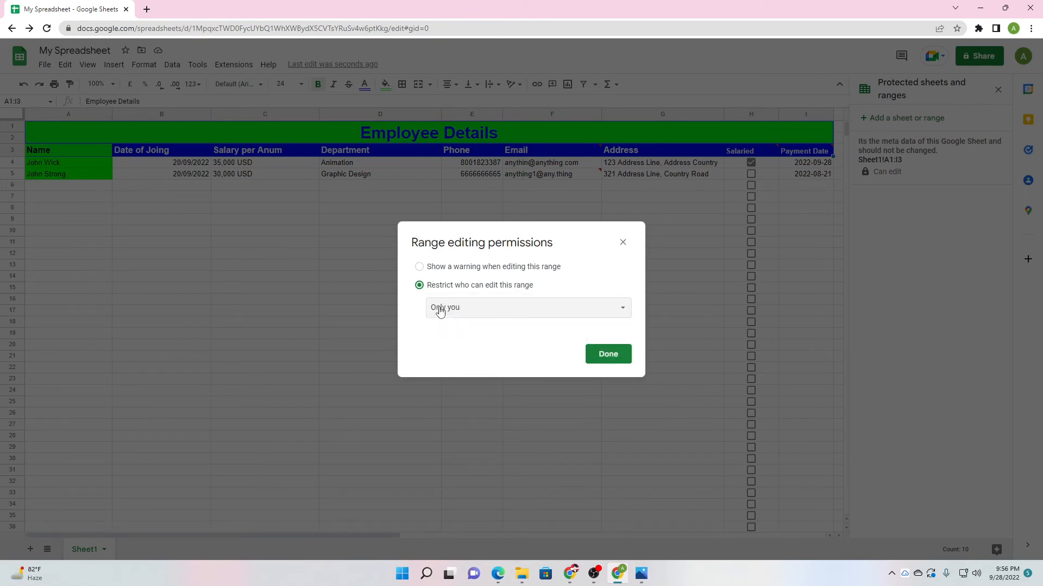
left_click(617, 359)
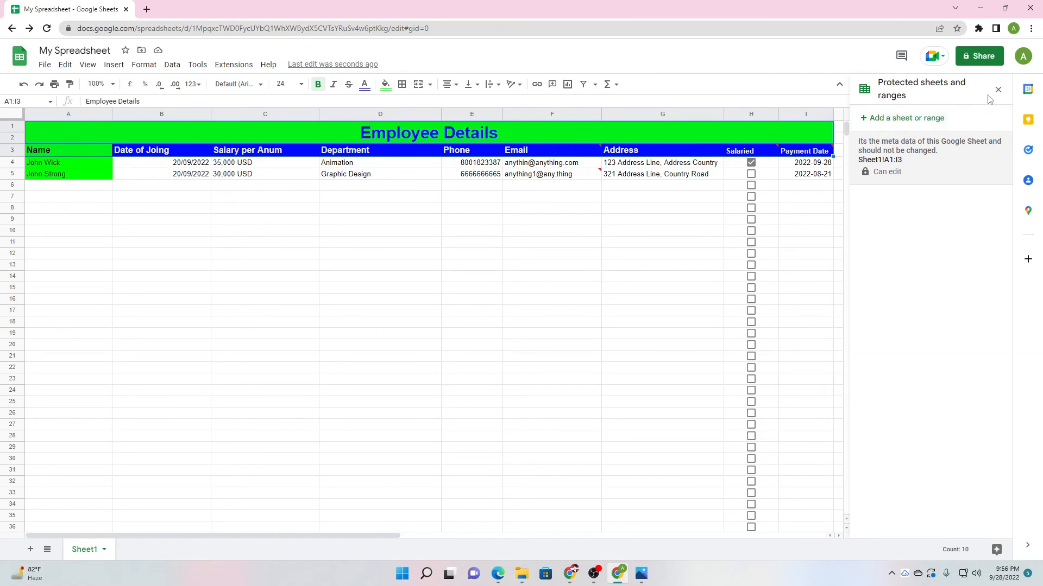
left_click(997, 90)
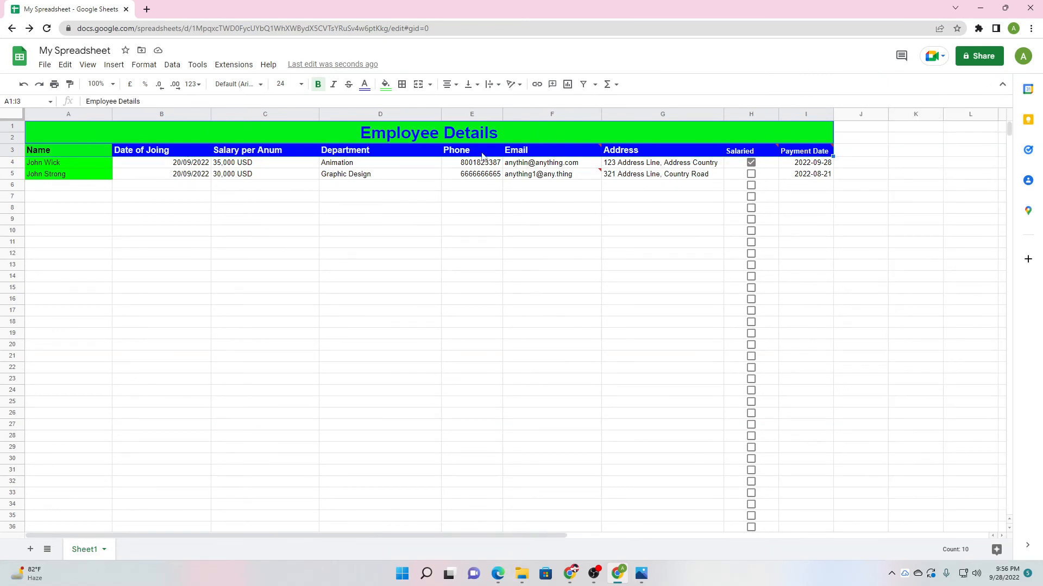
Add a new blank Sheet2 to the spreadsheet.
left_click(481, 324)
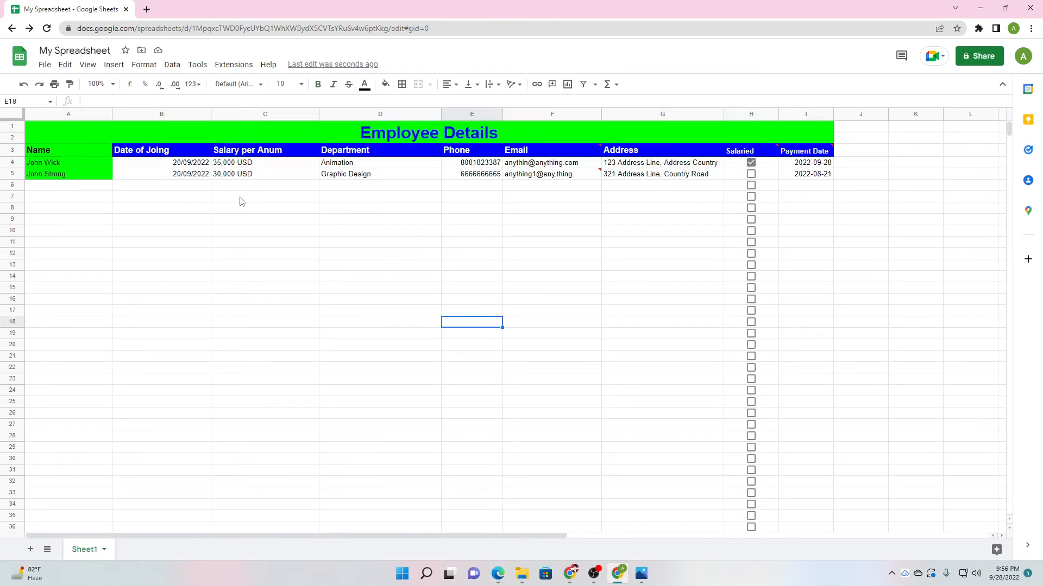
left_click(45, 64)
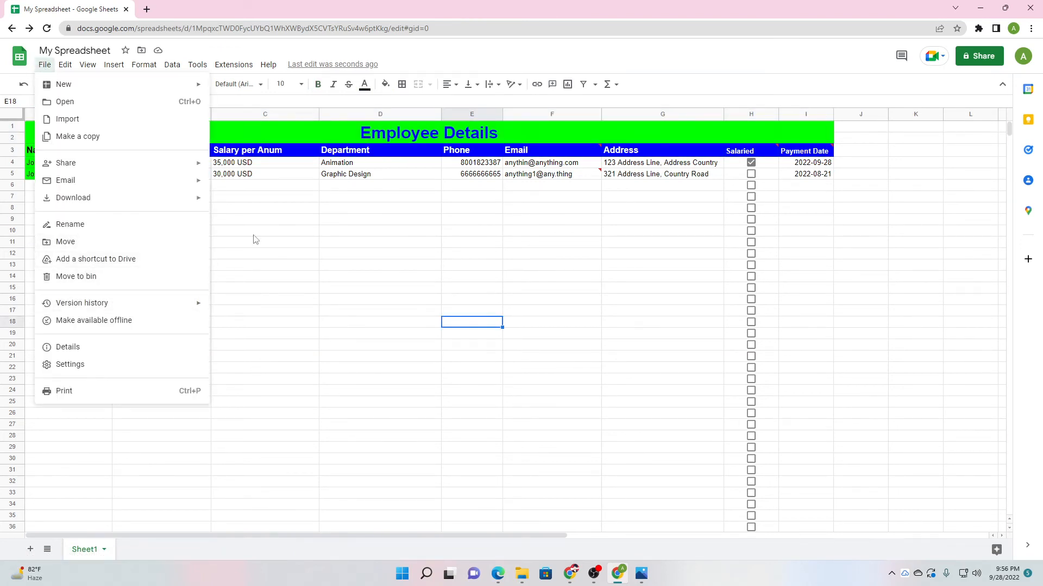
left_click(335, 247)
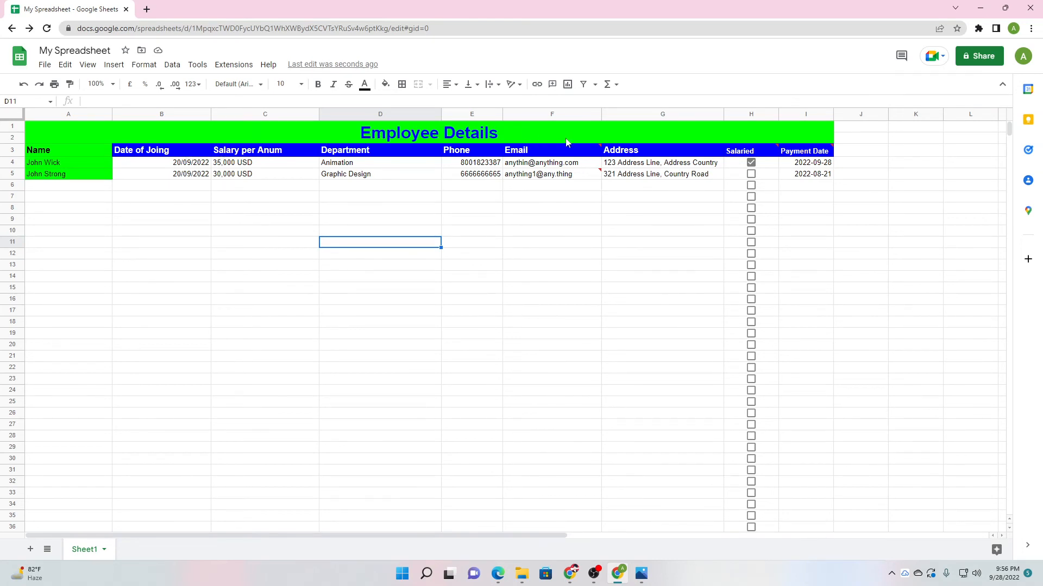
left_click(807, 137)
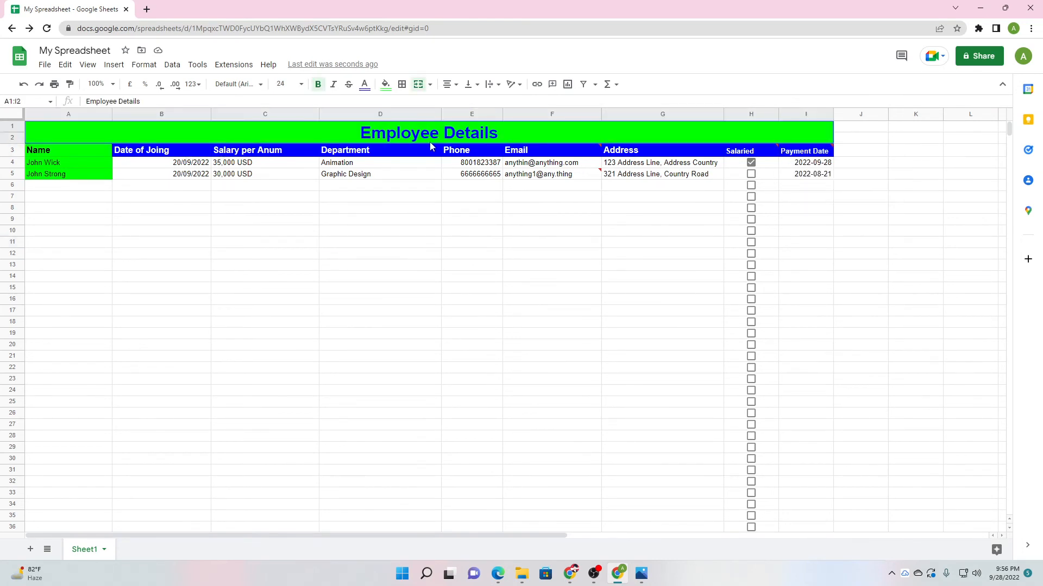
left_click(436, 300)
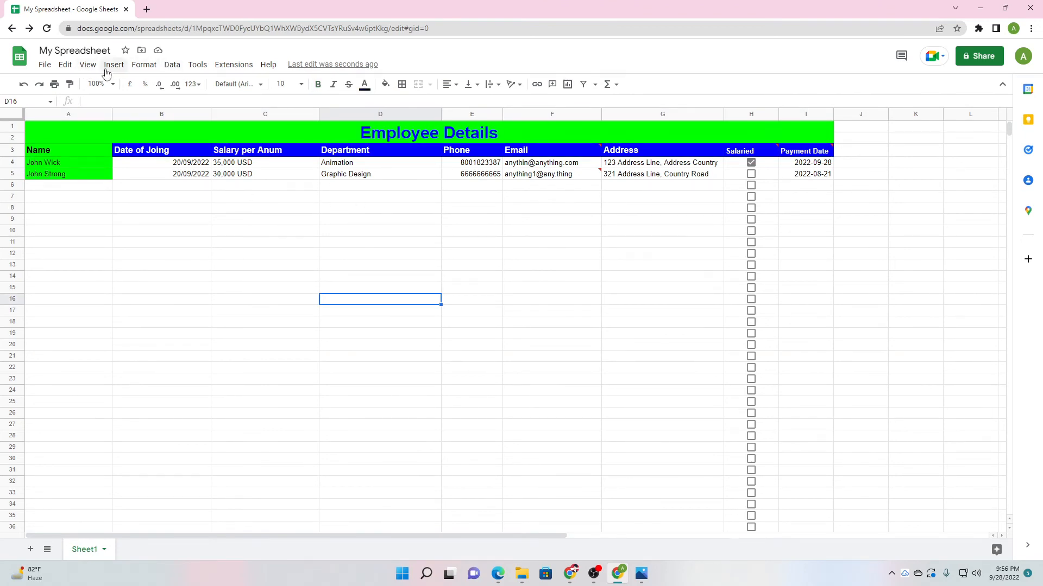
left_click(217, 289)
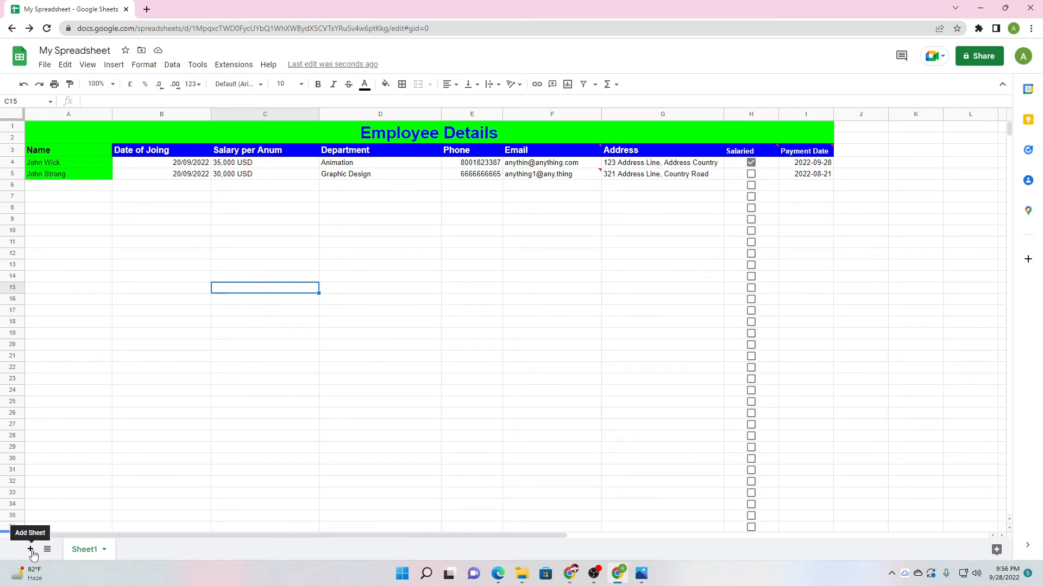
left_click(31, 550)
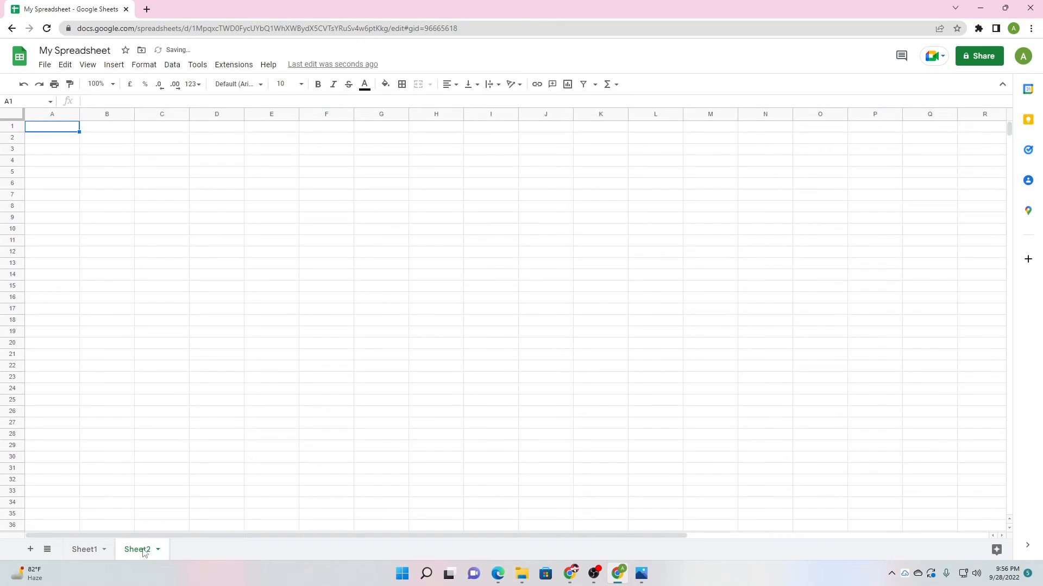
Rename the first sheet to EMPLOYEE.
left_click(76, 550)
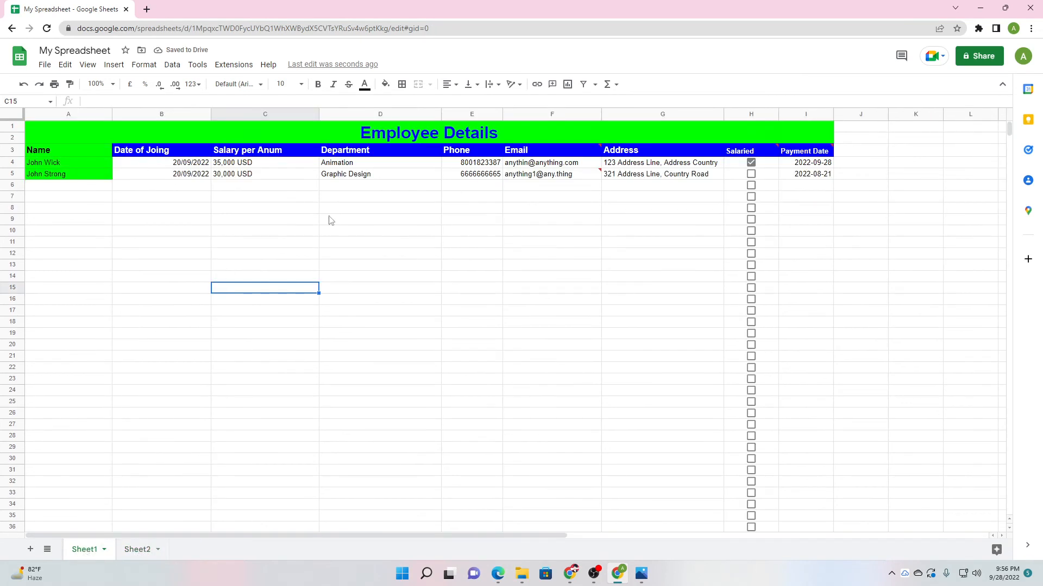
right_click(82, 548)
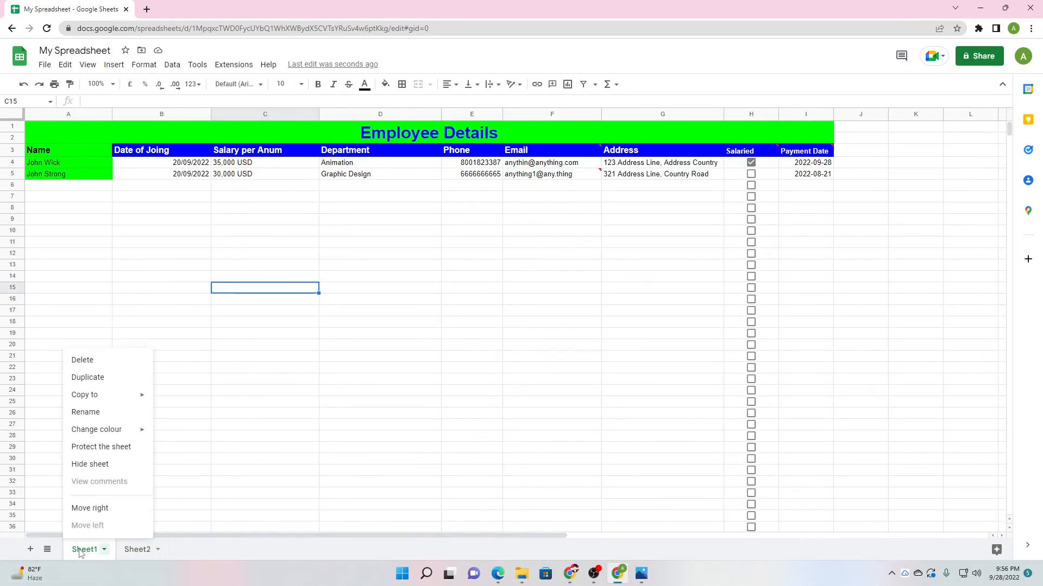
left_click(91, 412)
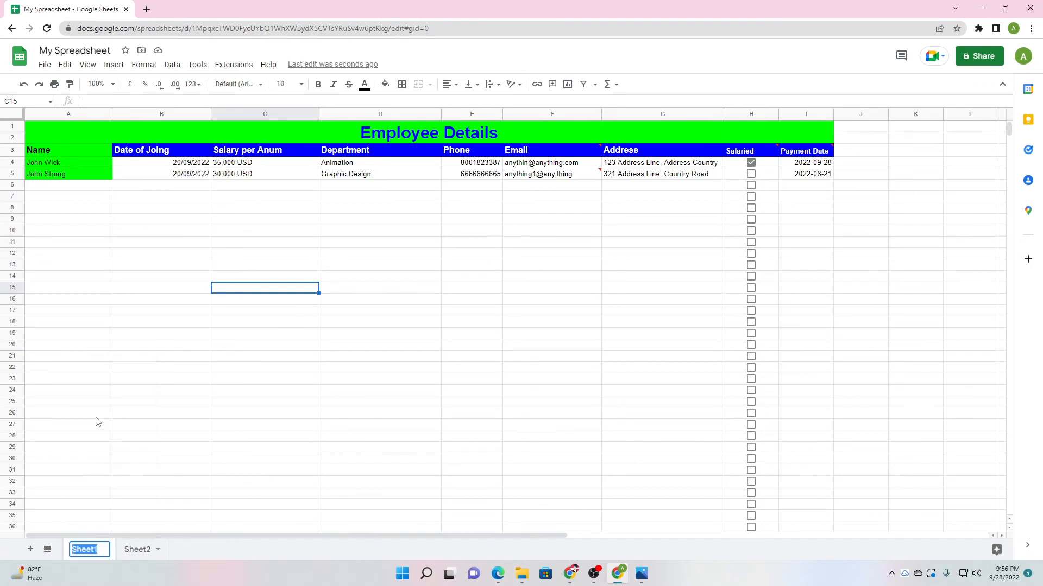
type("SHEE")
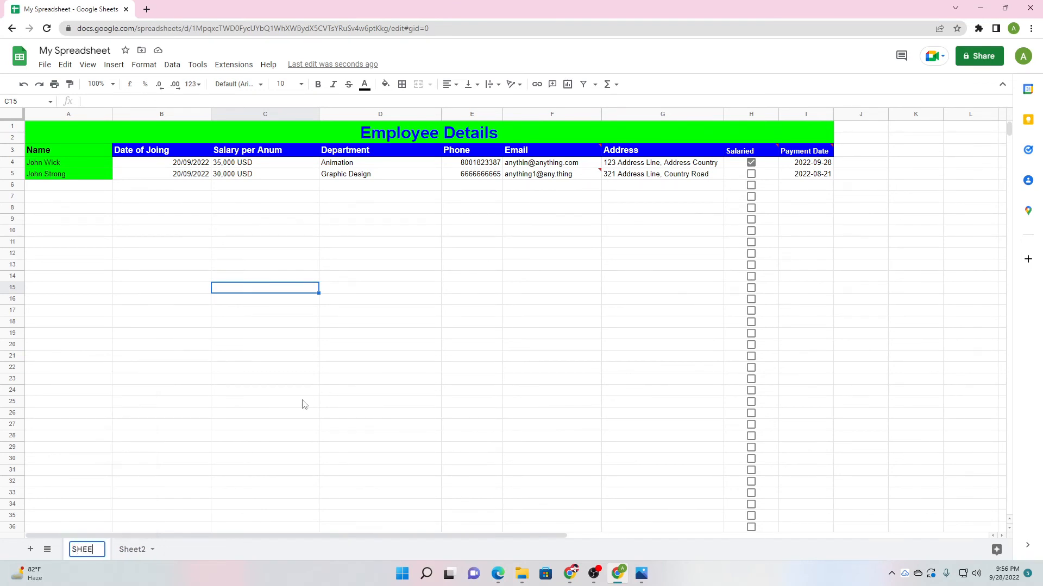
type("EMPLOYEE")
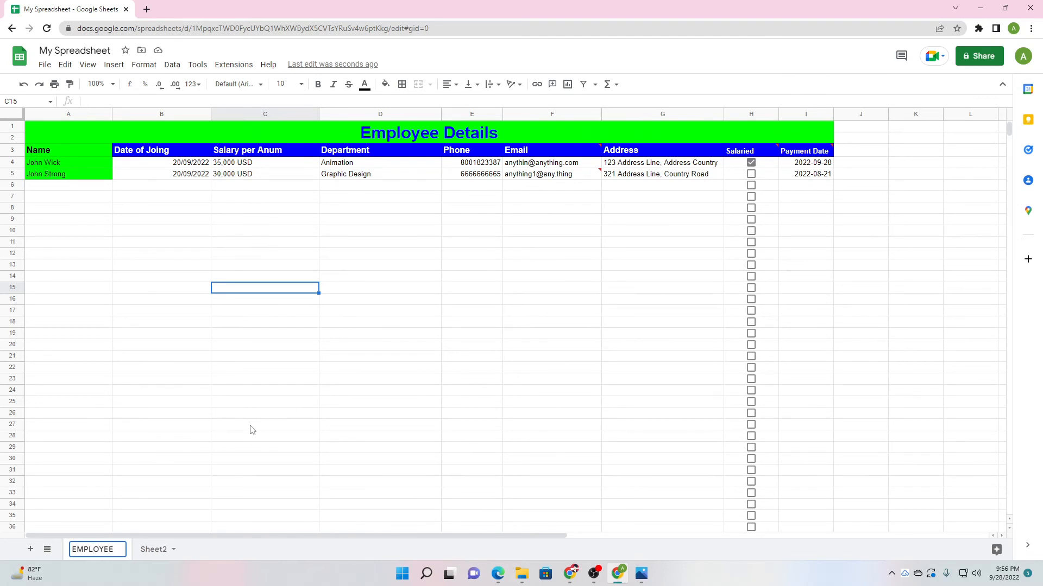
key("Return")
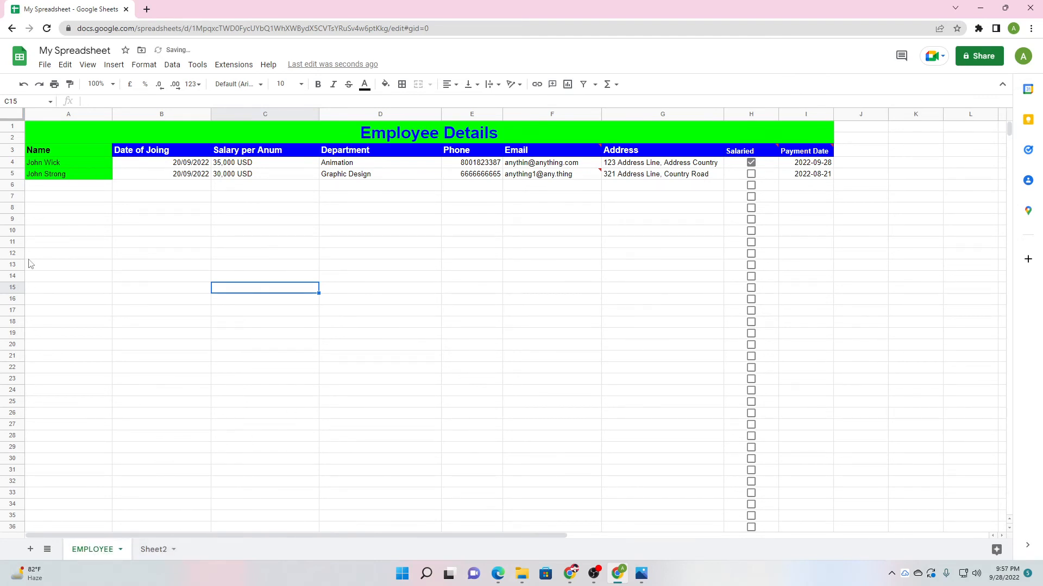
left_click(83, 173)
Paste row 5's employee data (A–G) into rows 6, 7 and 8.
left_click_drag(100, 178, 705, 177)
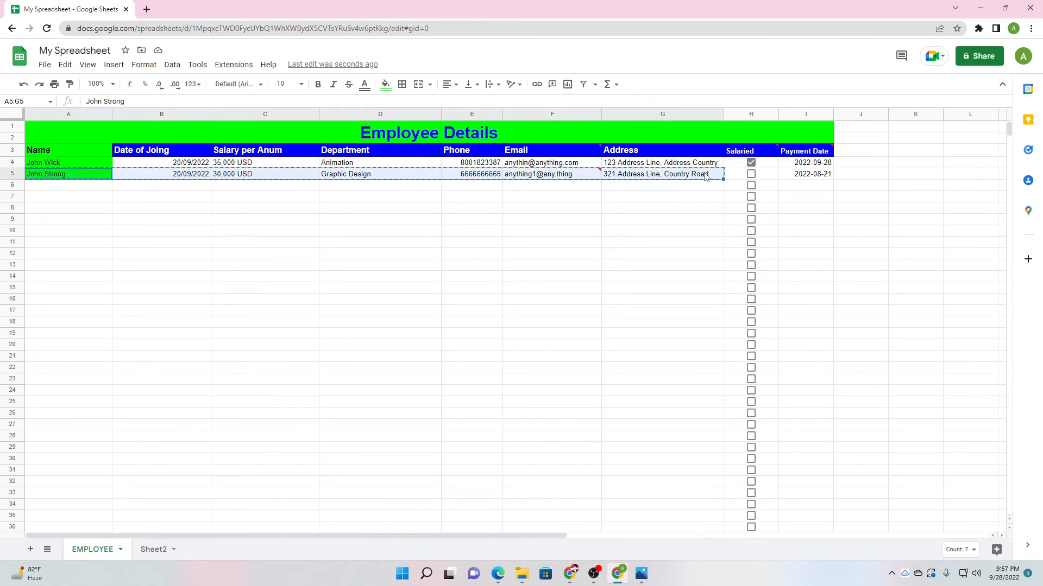
left_click(692, 189)
left_click(438, 253)
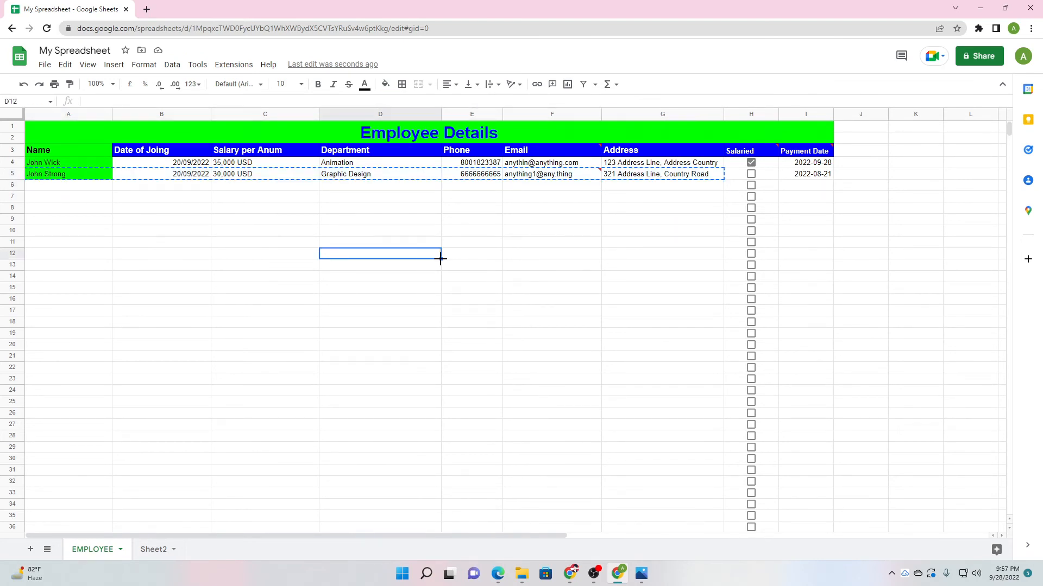
left_click_drag(82, 174, 677, 181)
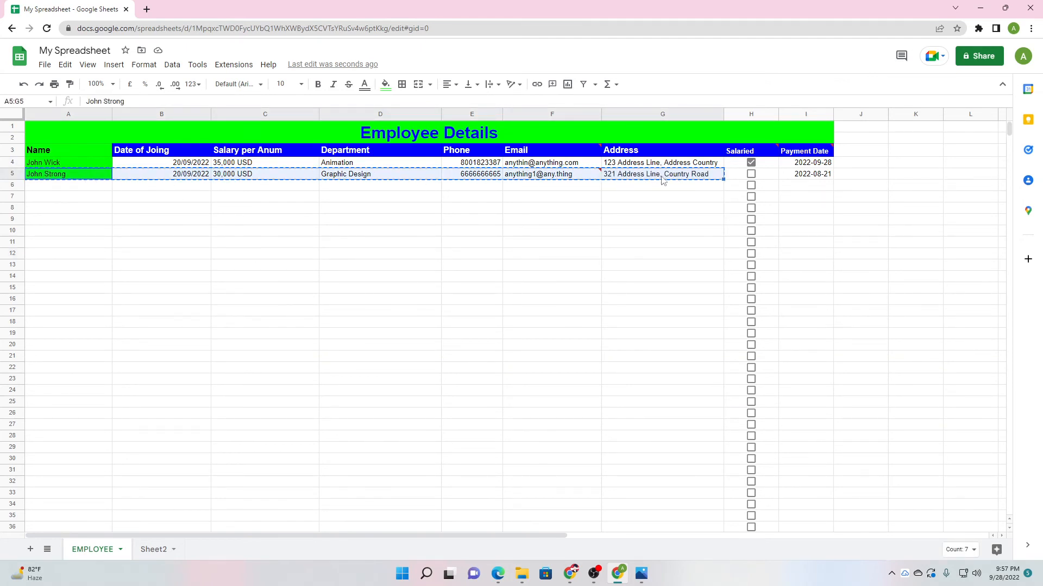
left_click(93, 189)
key("ctrl+v")
left_click(89, 198)
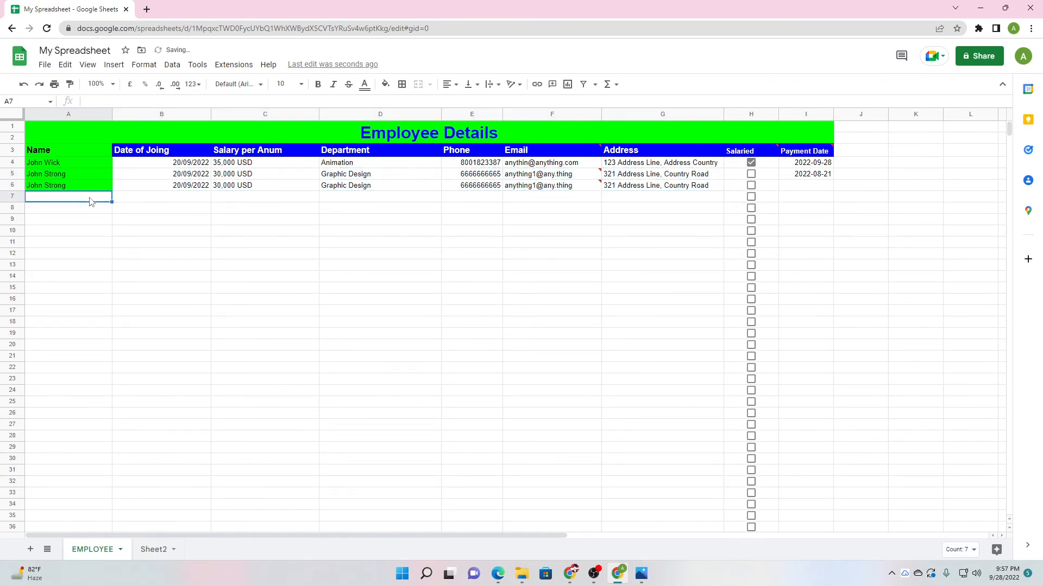
key("ctrl+v")
left_click(86, 208)
key("ctrl+v")
left_click(85, 231)
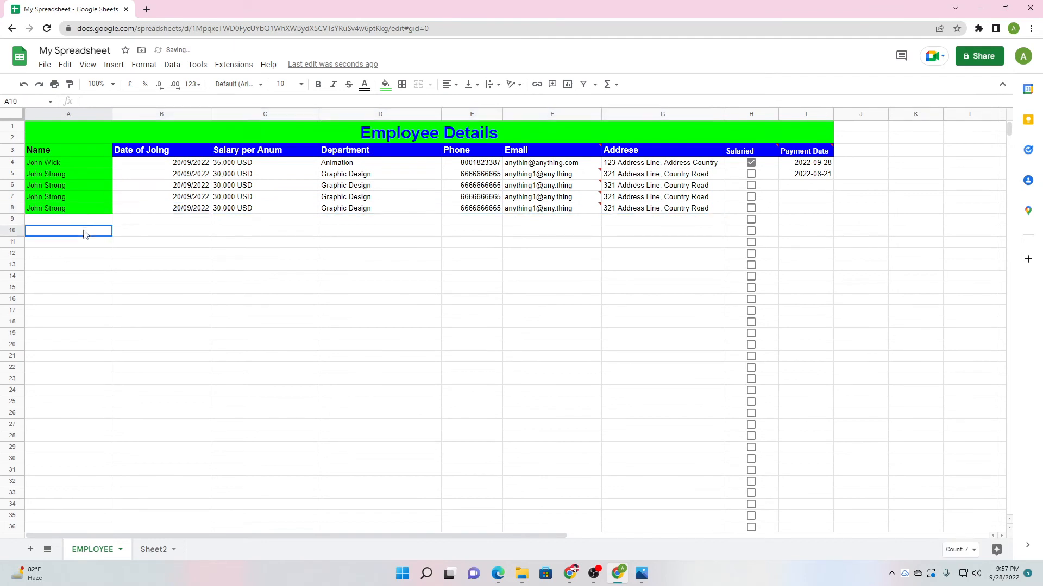
Copy employee rows 4–8 and paste them into rows 9–13.
left_click_drag(60, 164, 667, 211)
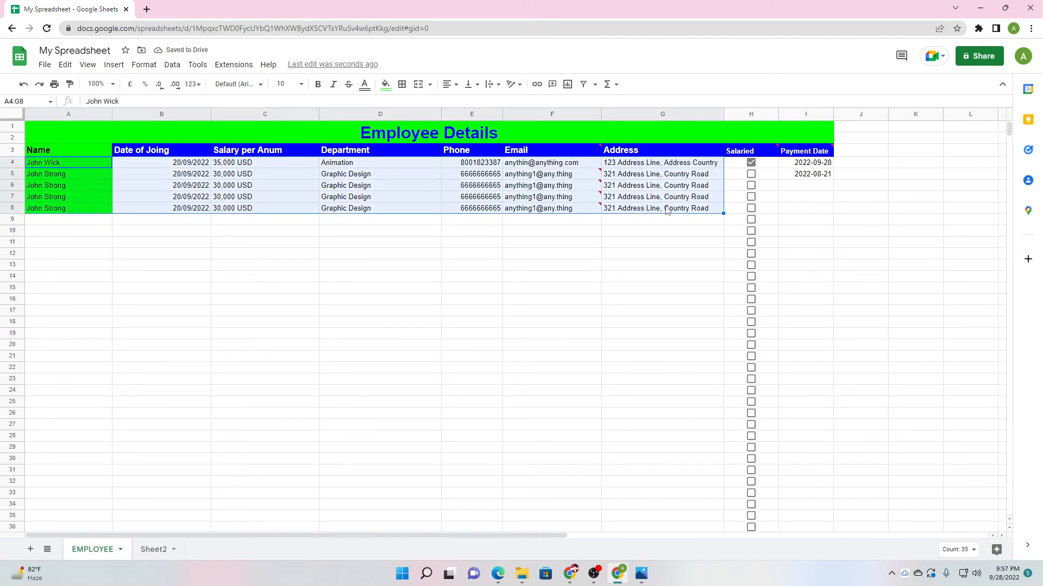
key("ctrl+c")
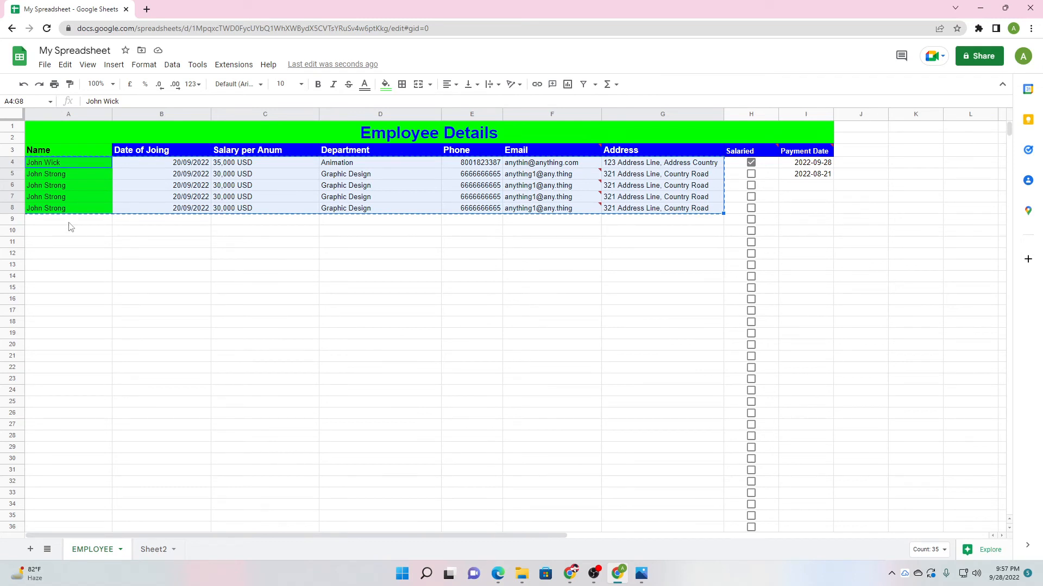
left_click(69, 223)
key("ctrl+v")
left_click(79, 290)
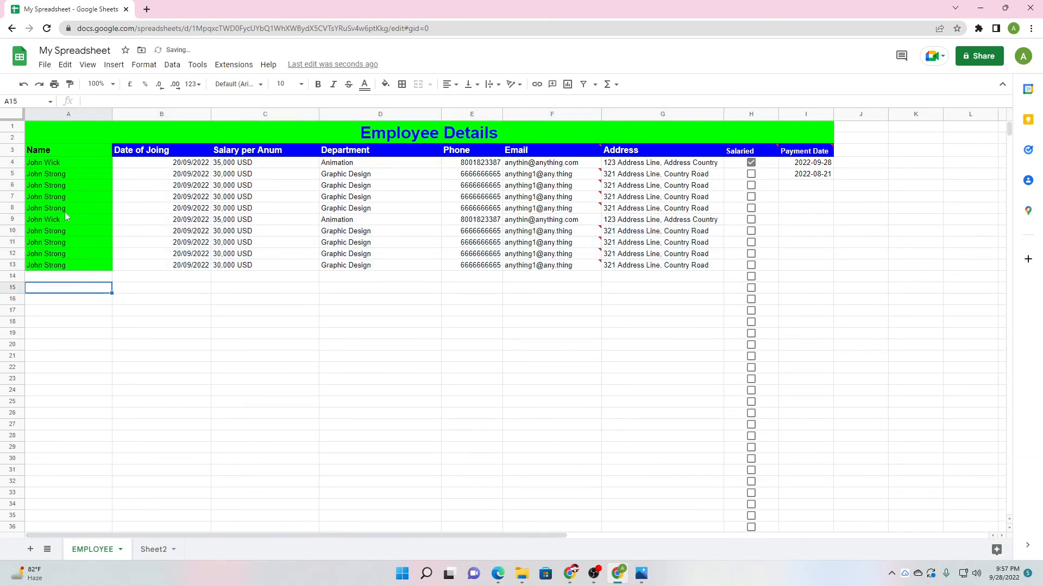
Copy rows 4–13 and paste them into rows 14–23 and 24–33.
left_click_drag(48, 165, 660, 266)
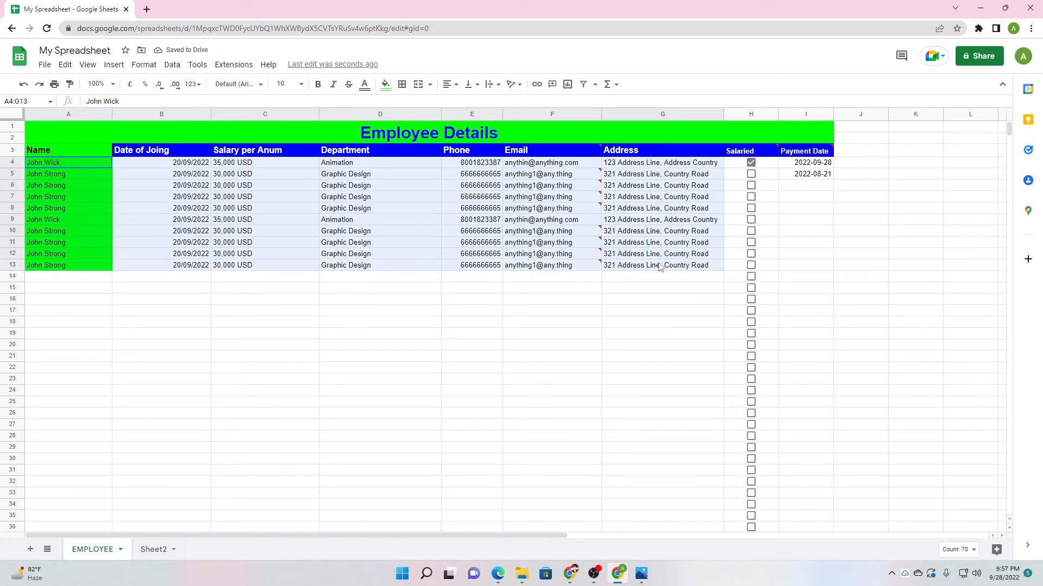
right_click(661, 166)
left_click(685, 191)
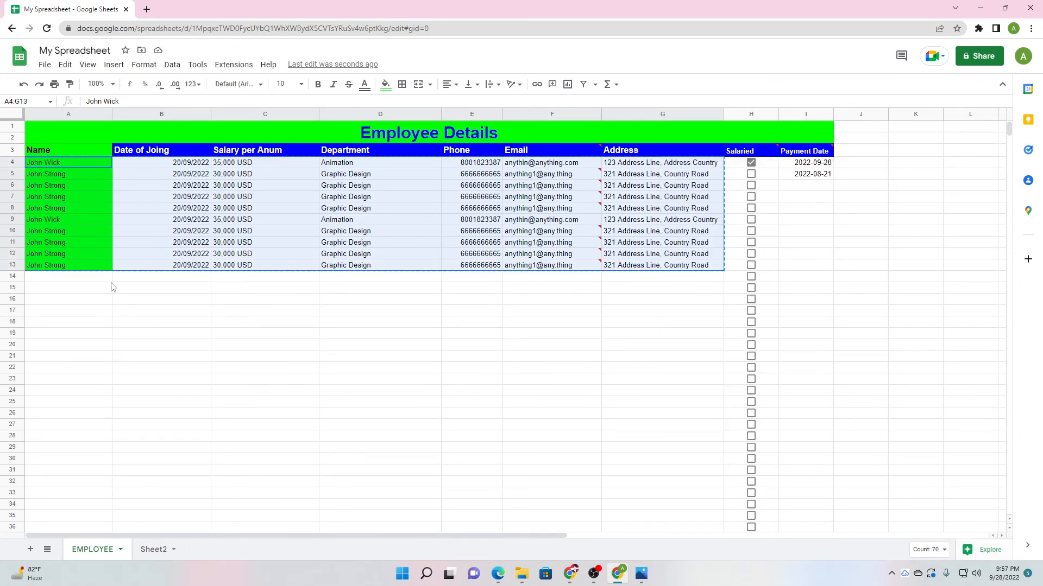
left_click(93, 280)
key("ctrl+v")
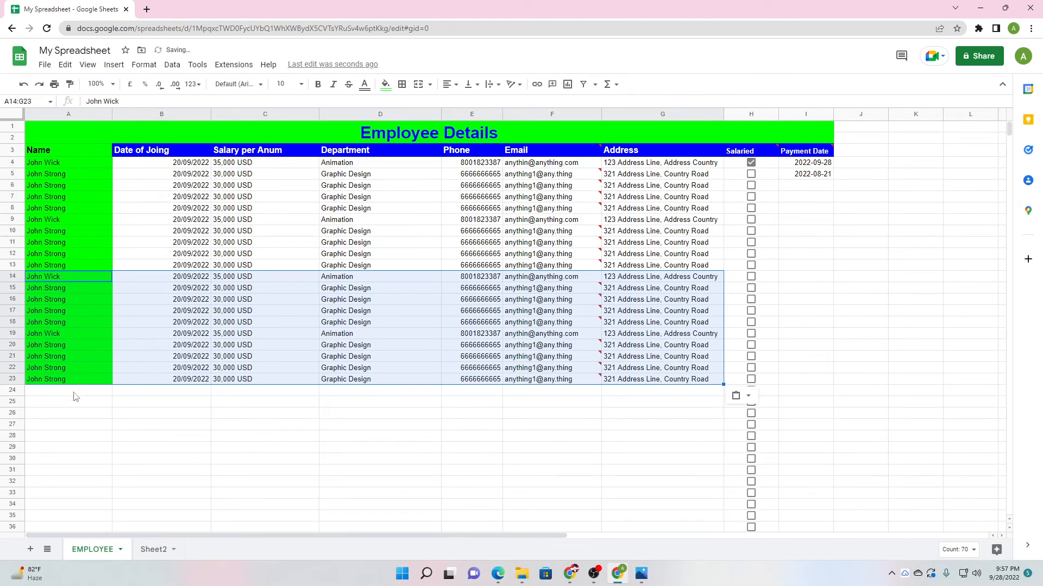
right_click(75, 395)
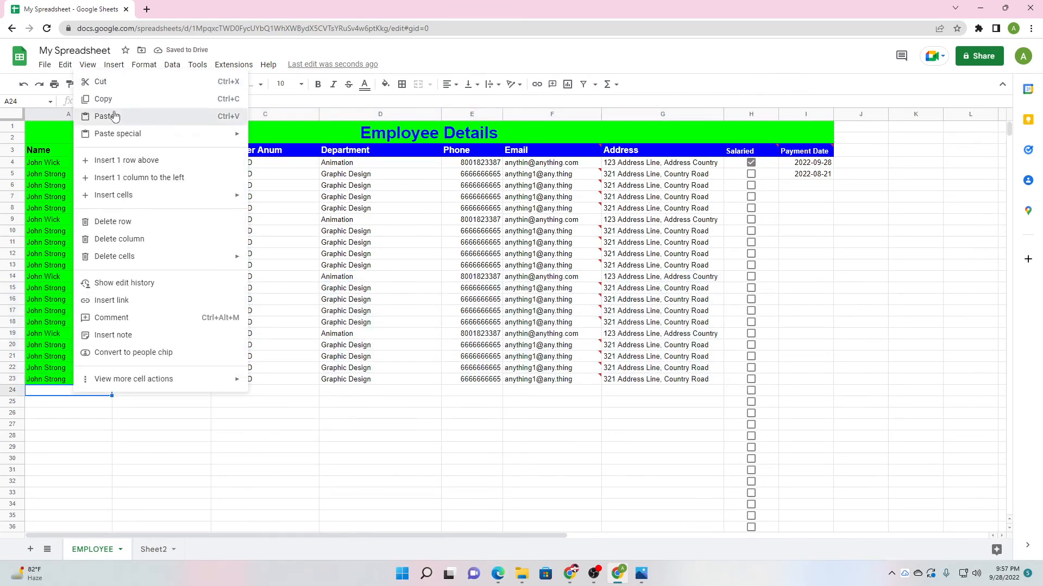
left_click(106, 116)
left_click(131, 516)
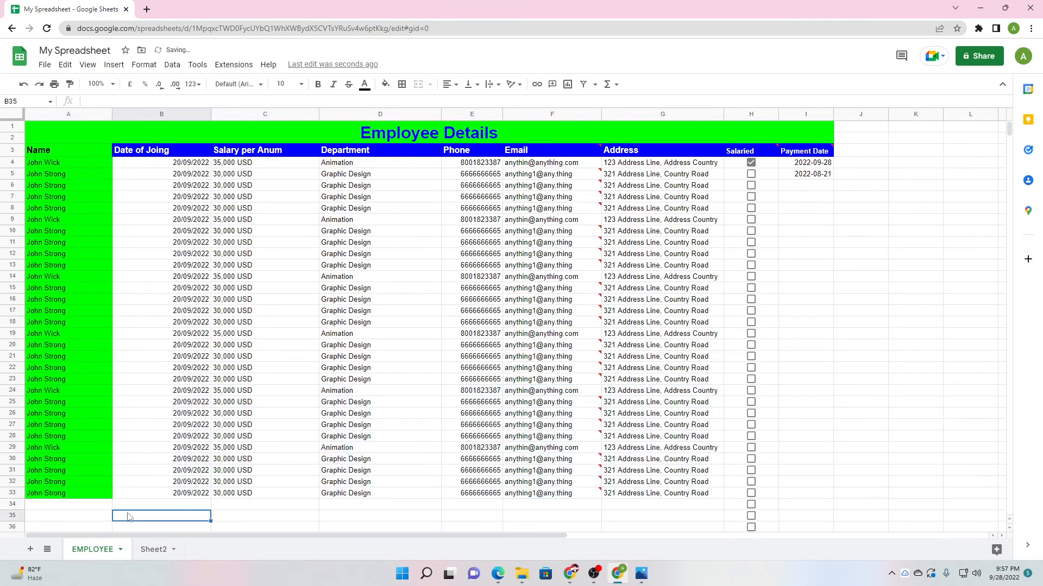
On Sheet2, merge A1:G2 into one centred, bold cell.
left_click(148, 551)
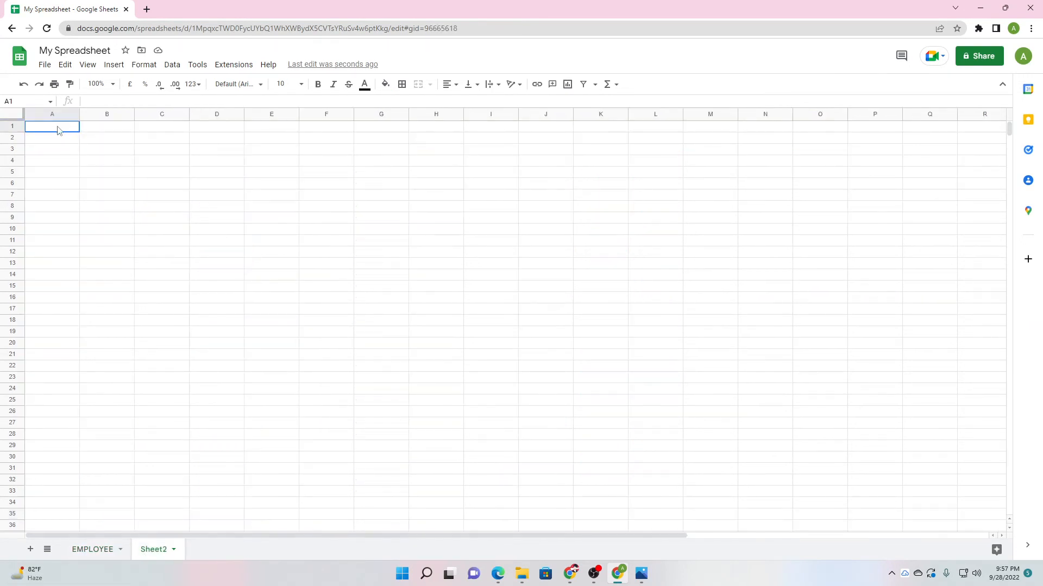
left_click_drag(59, 130, 404, 144)
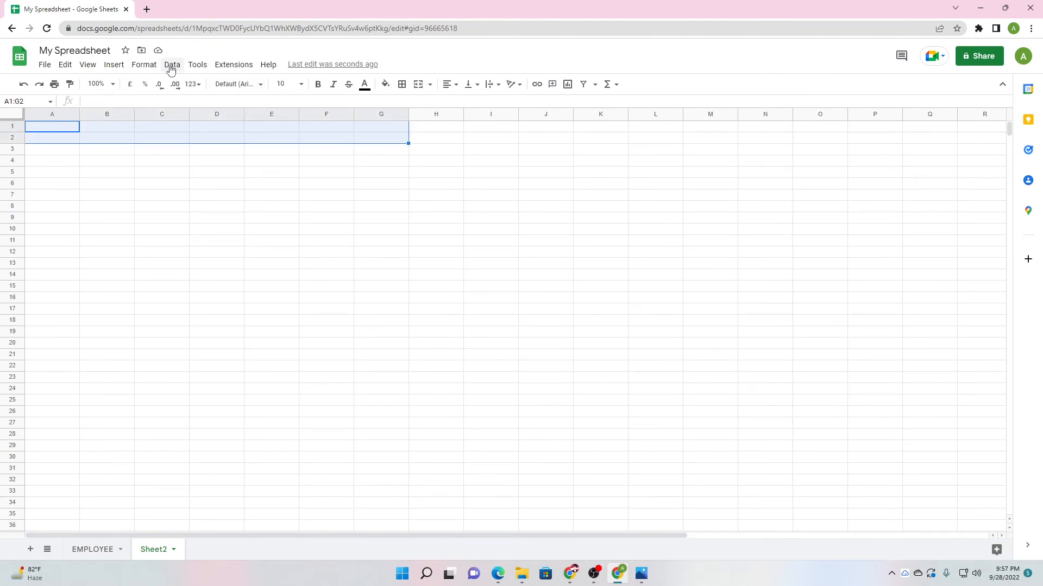
left_click(118, 66)
mouse_move(144, 66)
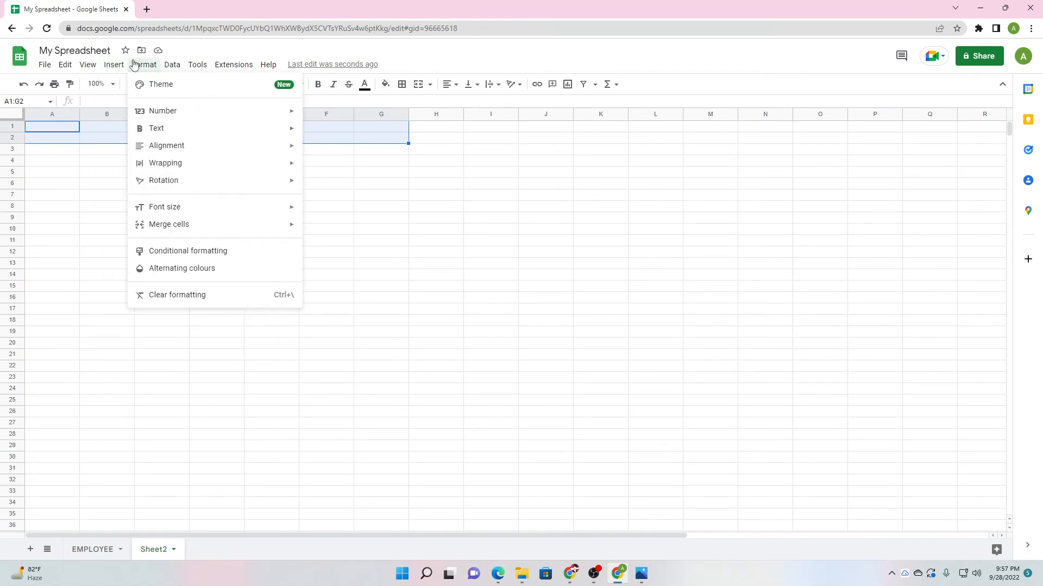
mouse_move(179, 224)
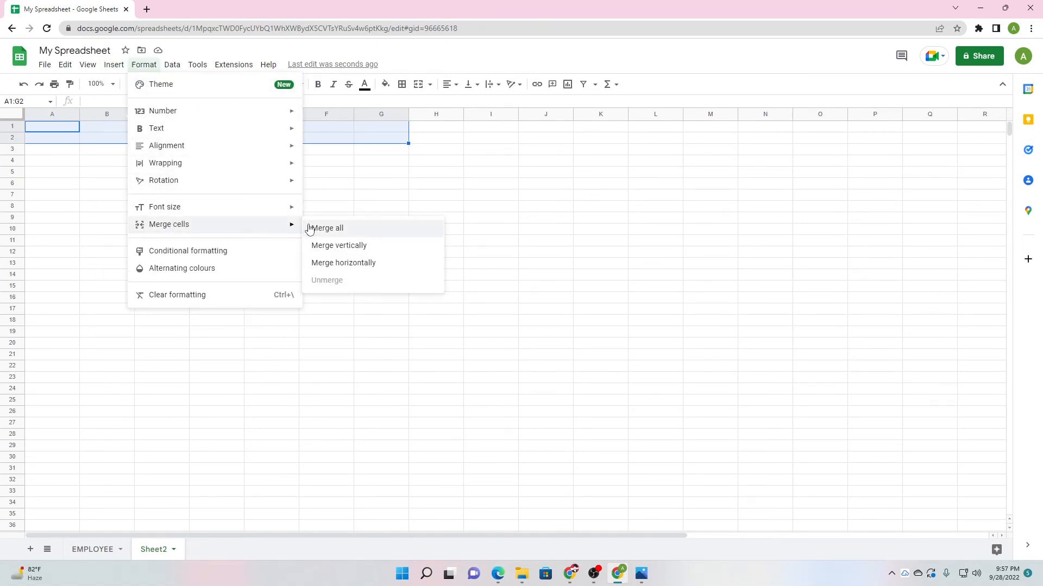
left_click(326, 228)
left_click(448, 85)
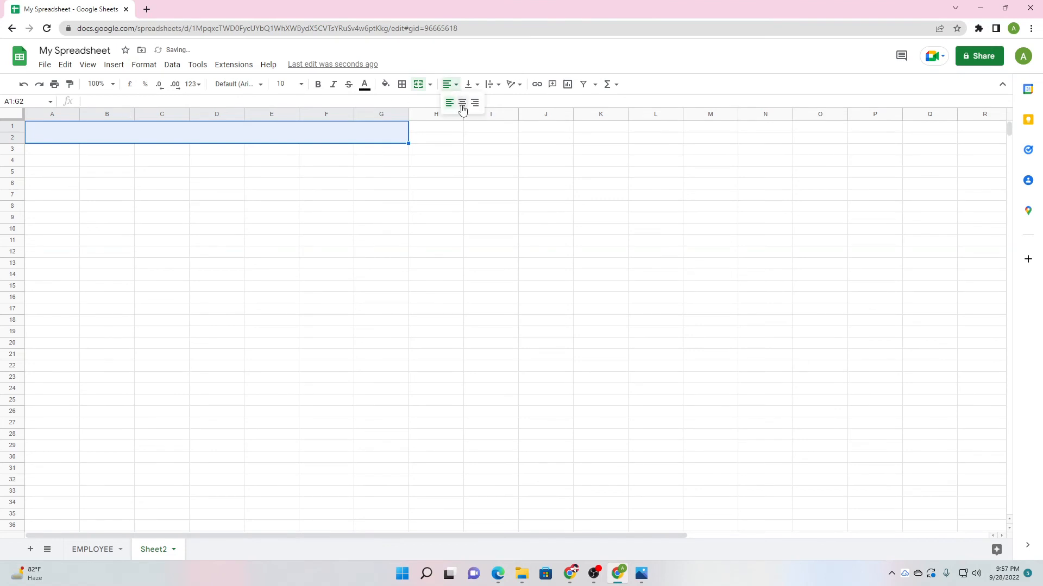
left_click(462, 104)
left_click(317, 86)
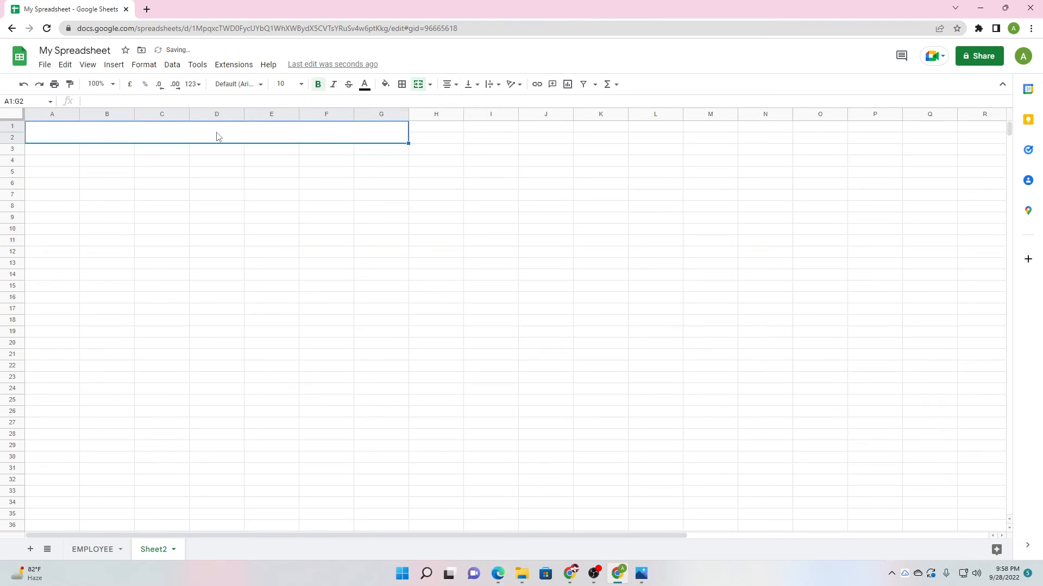
Type the title 'Directors' and set its font size to 24.
type("i")
type("D")
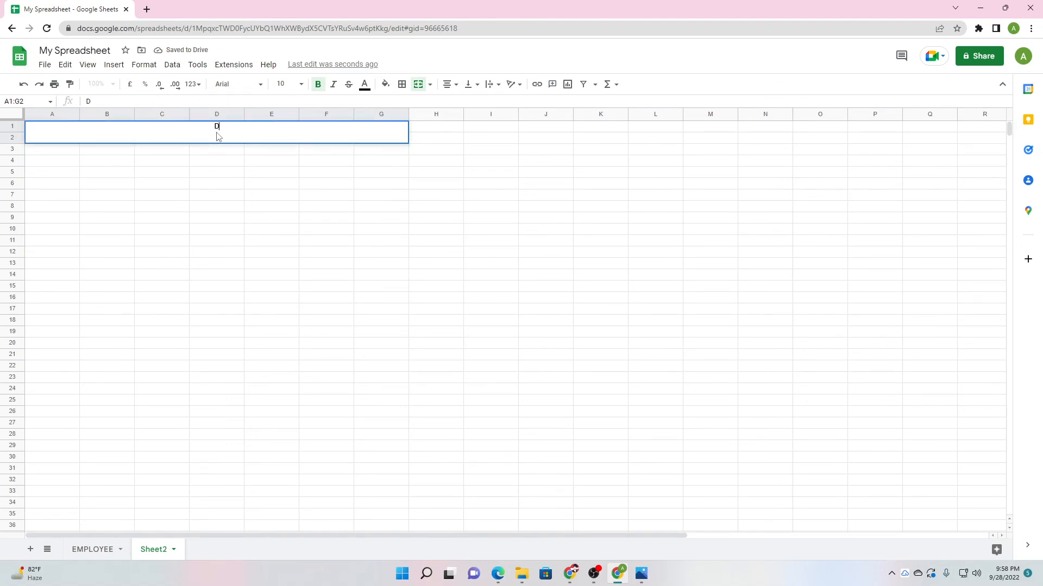
type("irectors")
key("ctrl+a")
left_click(296, 84)
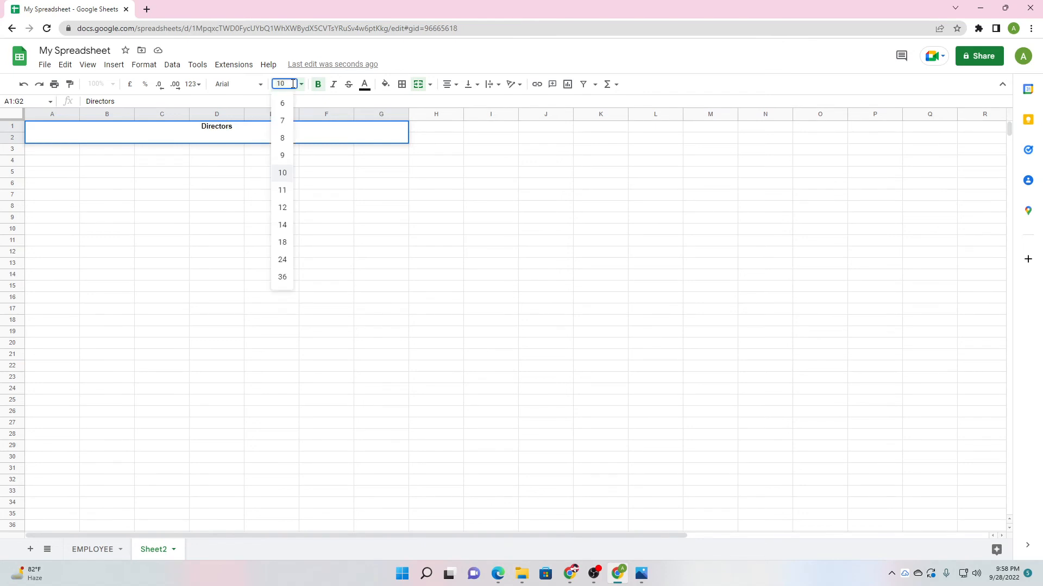
left_click(283, 277)
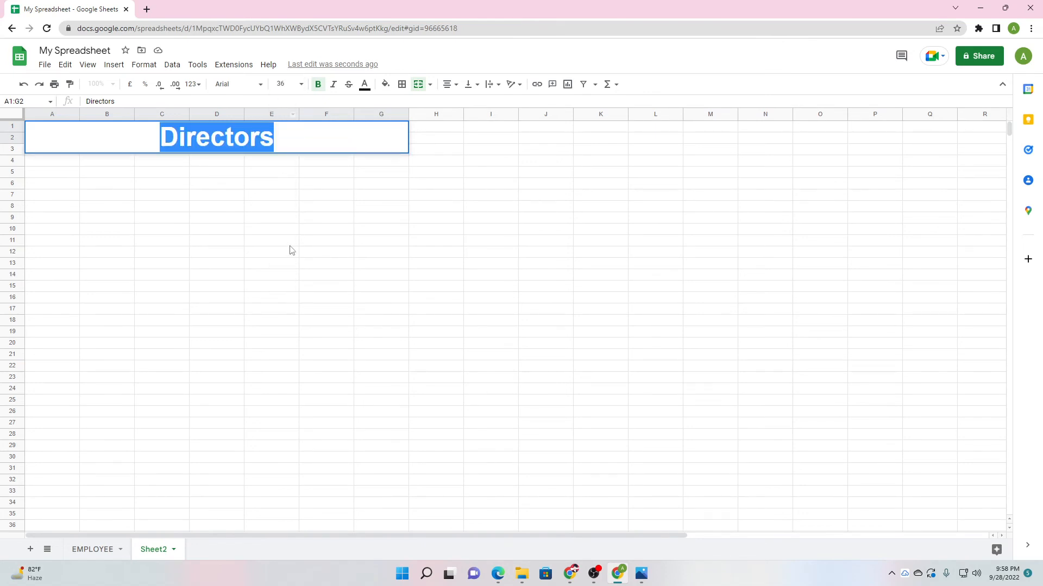
left_click(290, 250)
left_click(259, 134)
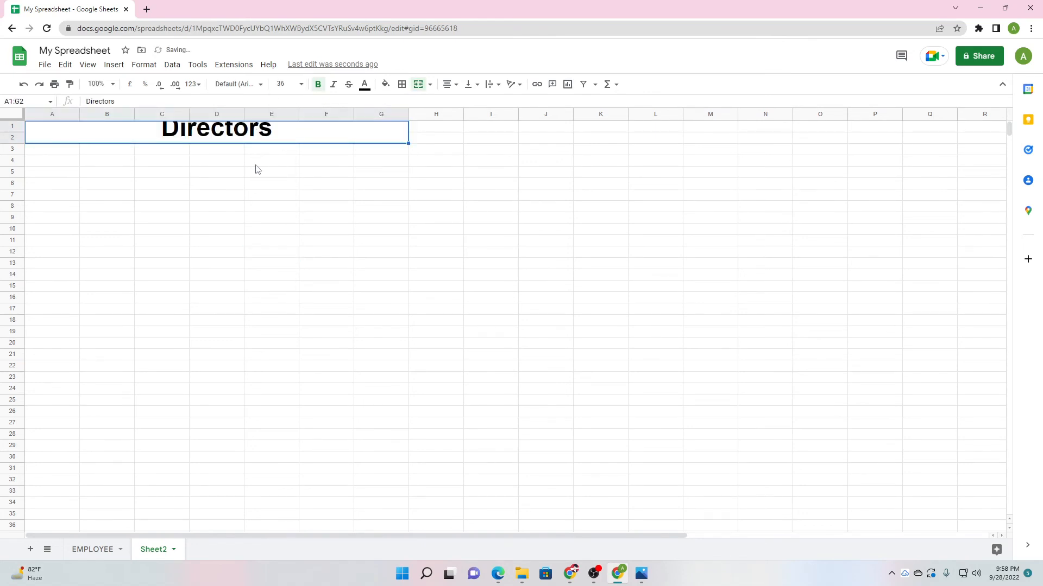
left_click(287, 84)
left_click(287, 258)
left_click(265, 220)
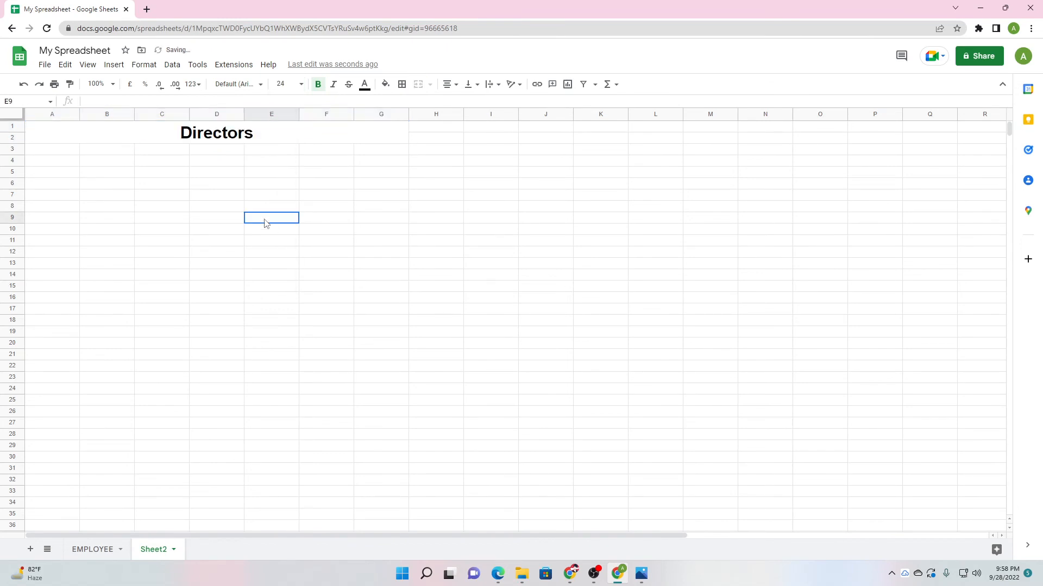
Fill the Directors title cell yellow and select header row A3:G3.
left_click(83, 136)
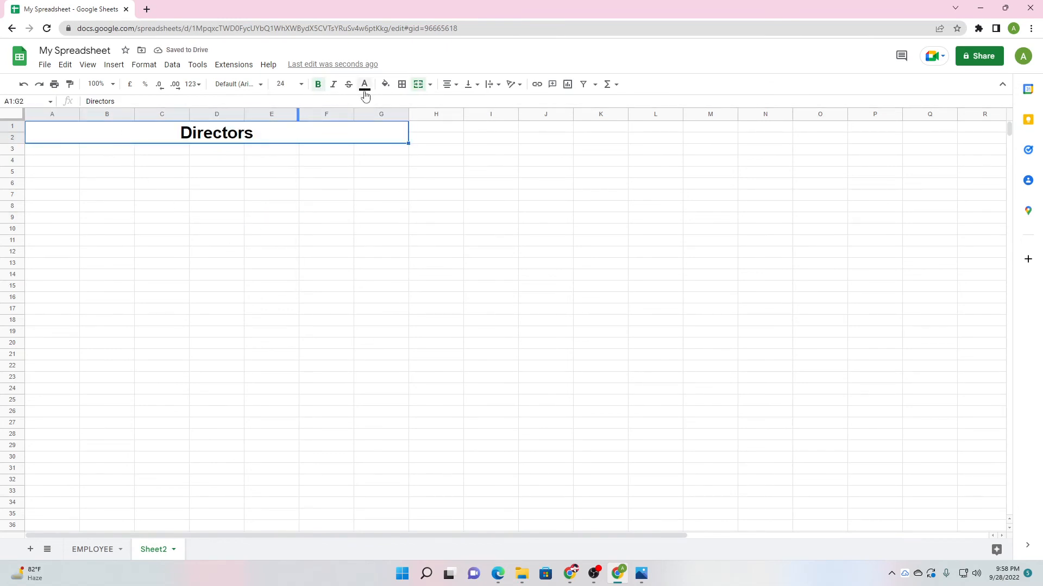
left_click(385, 86)
left_click(427, 187)
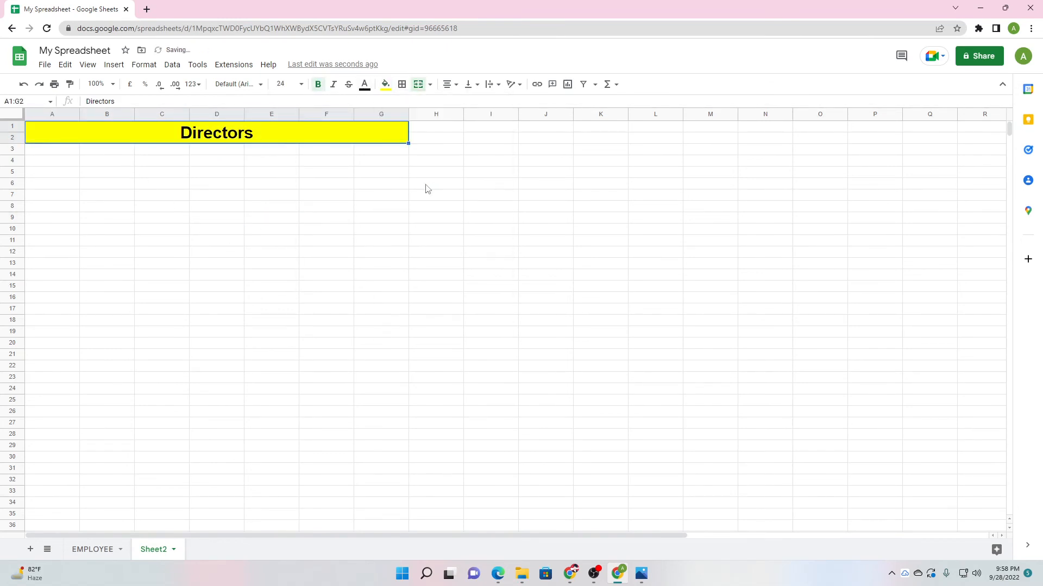
left_click(197, 172)
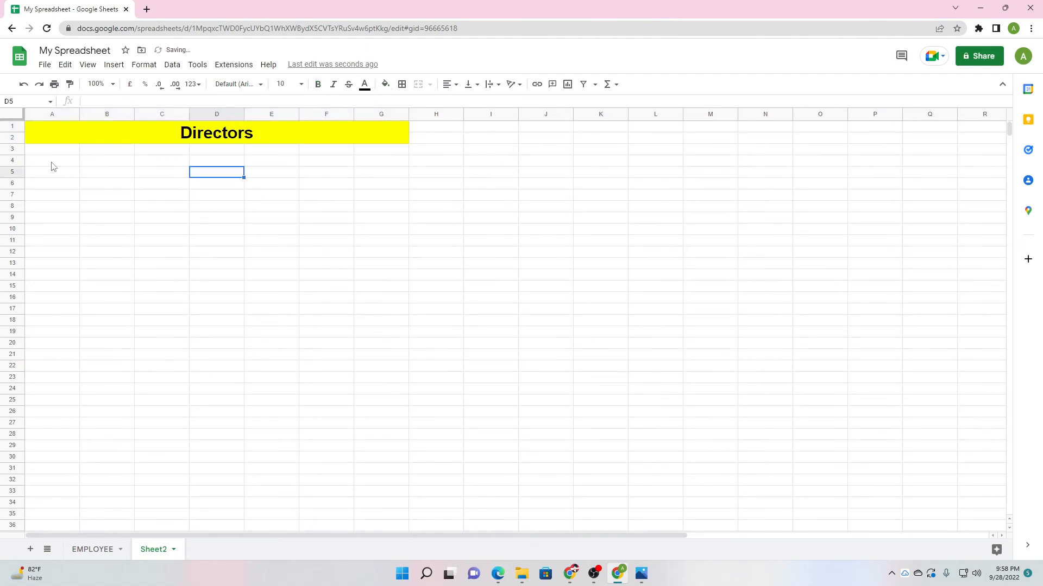
left_click_drag(44, 151, 362, 152)
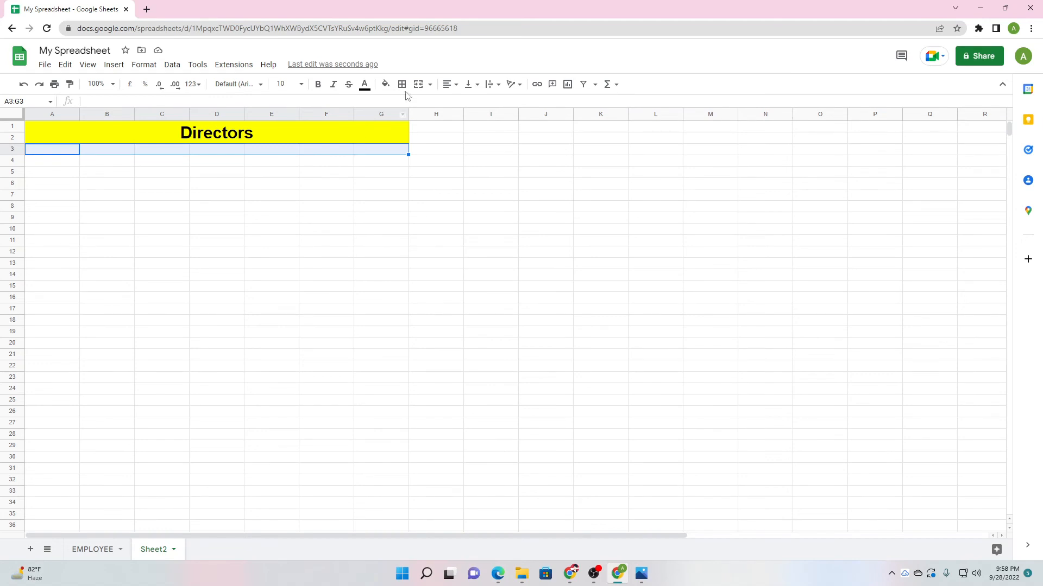
left_click(385, 83)
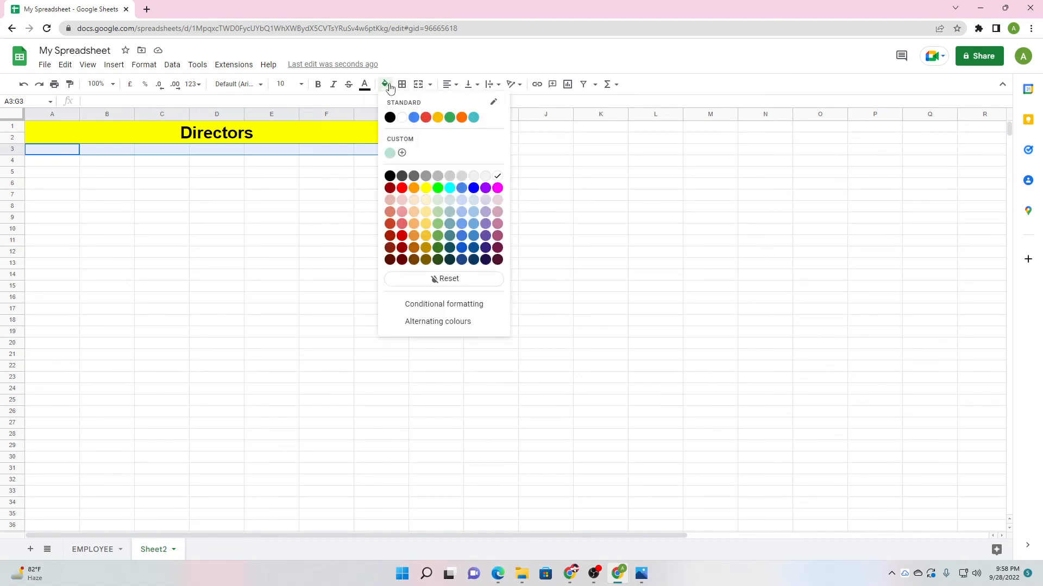
Give the header row A3:G3 a black fill with white text.
left_click(474, 187)
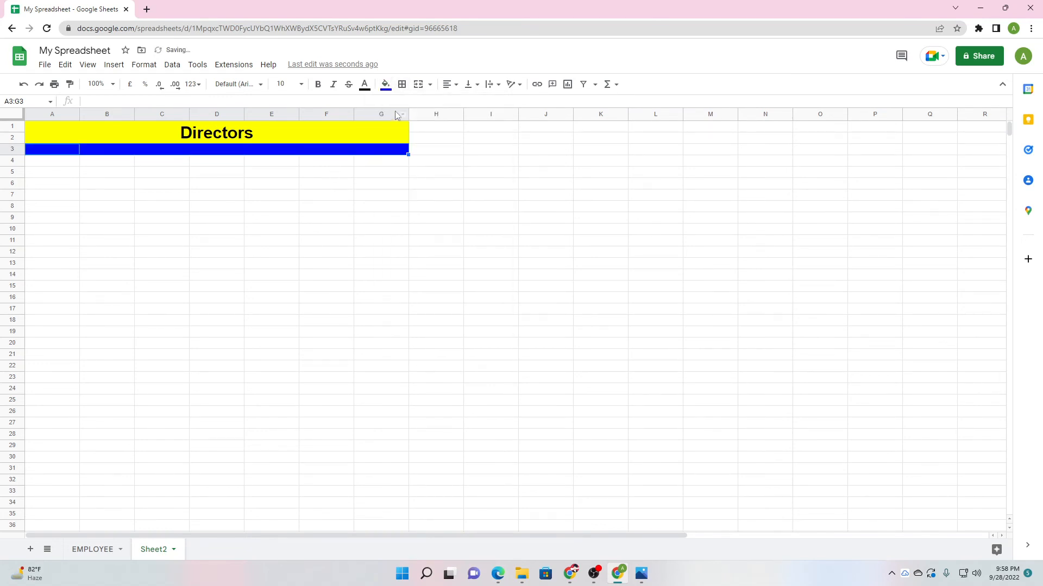
left_click(385, 84)
left_click(390, 176)
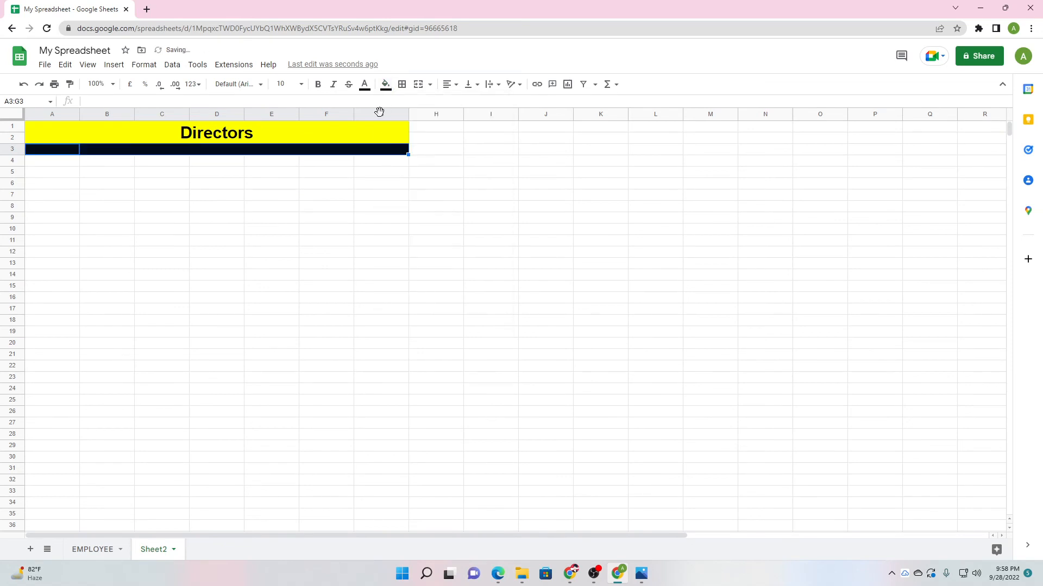
left_click(365, 84)
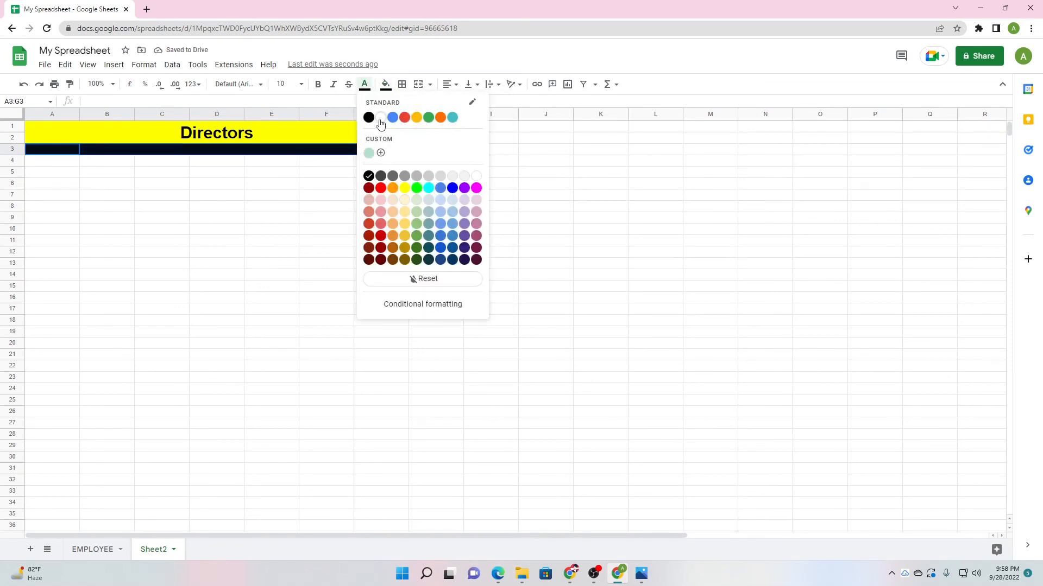
left_click(380, 118)
Enter headers Name, Phone, Email, Address and DOJ in A3:E3.
left_click(62, 153)
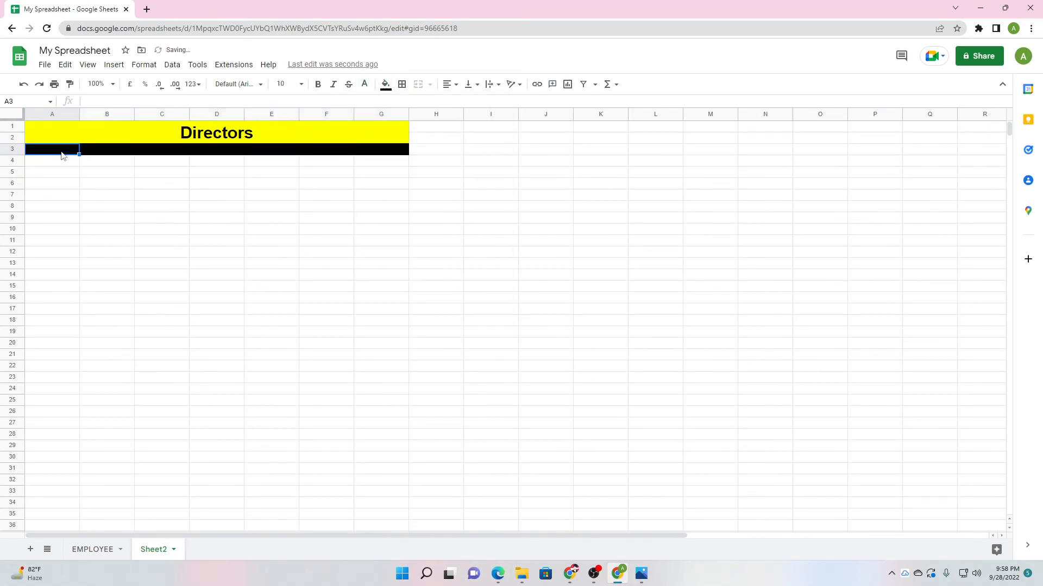
type("Name")
left_click(94, 156)
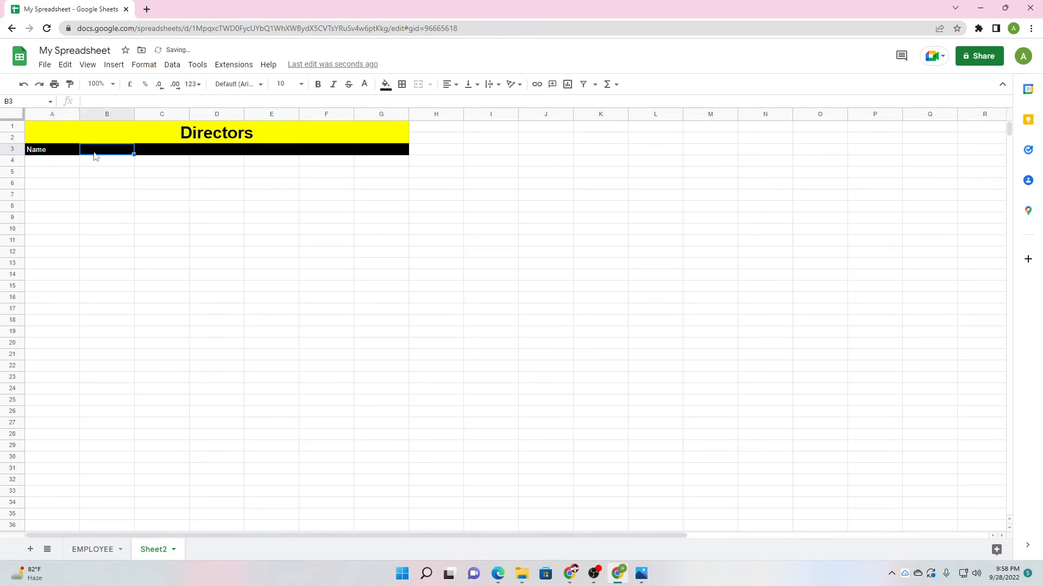
type("Phone")
left_click(183, 153)
type("Emai")
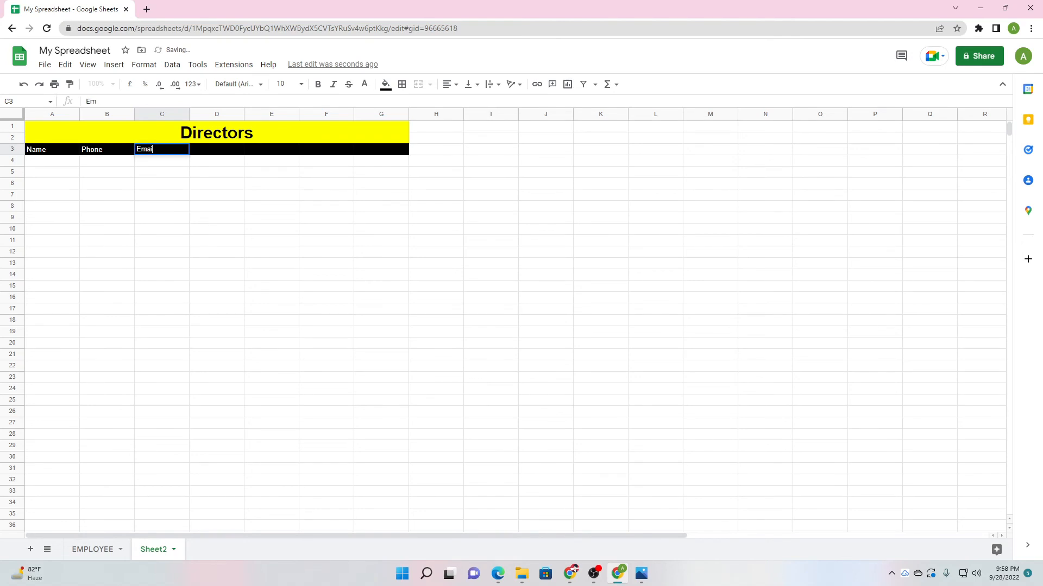
type("l")
left_click(199, 154)
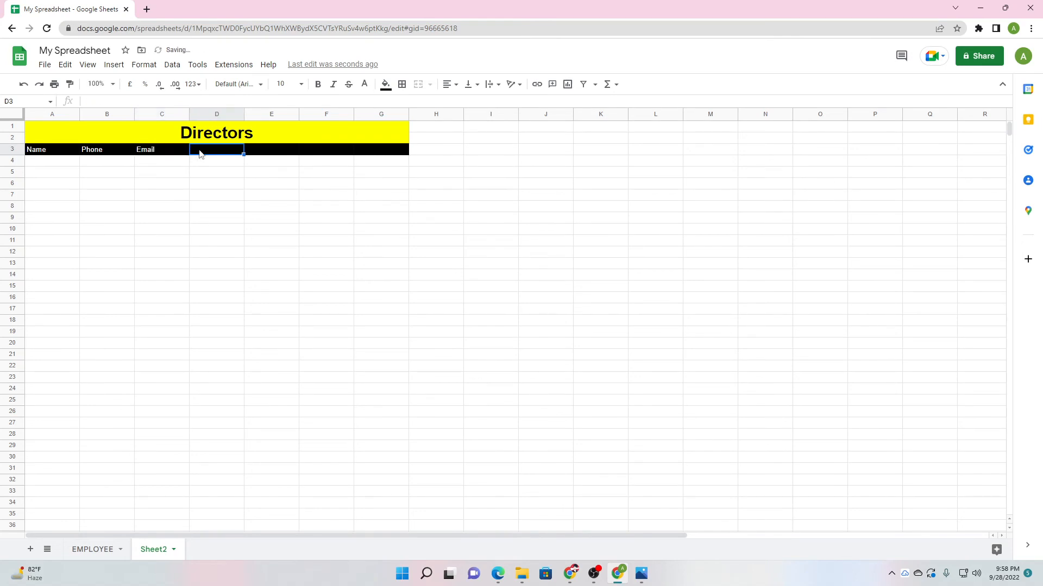
type("Address")
left_click(255, 153)
type("DO")
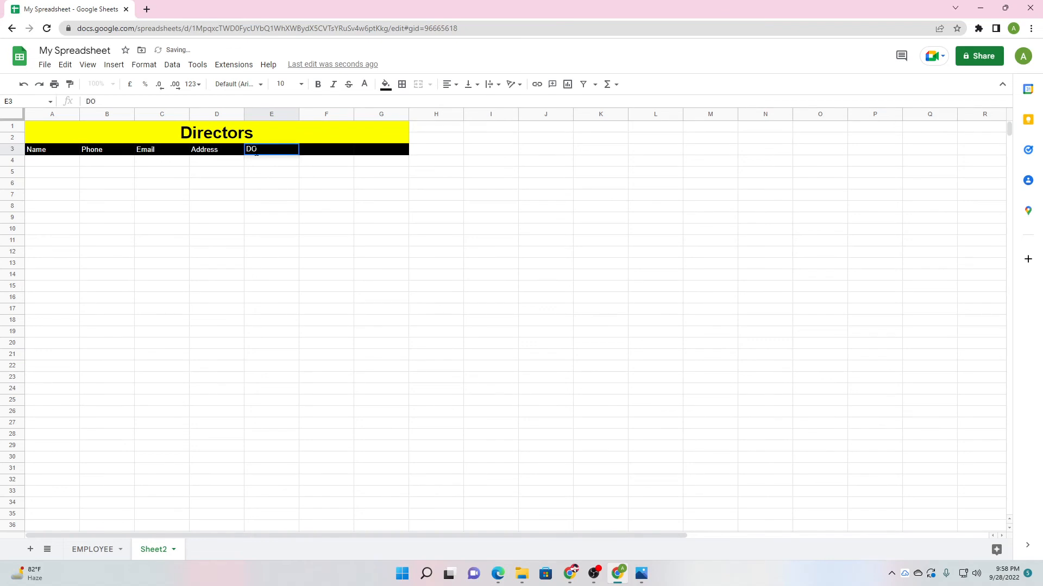
type("J")
left_click(308, 153)
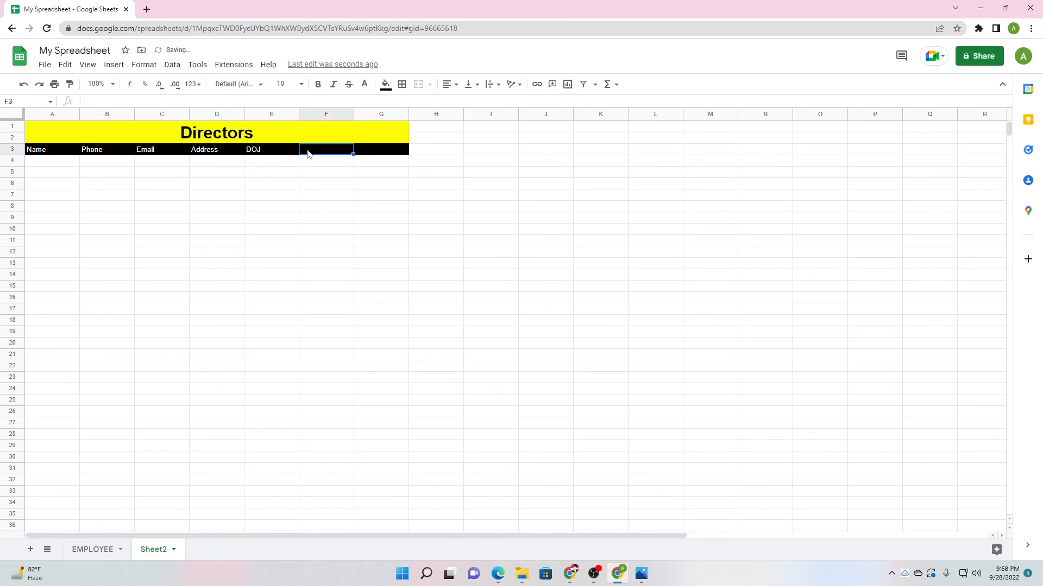
Enter headers Salary in F3 and Designation in G3.
type("SAL")
key("BackSpace")
type("alary")
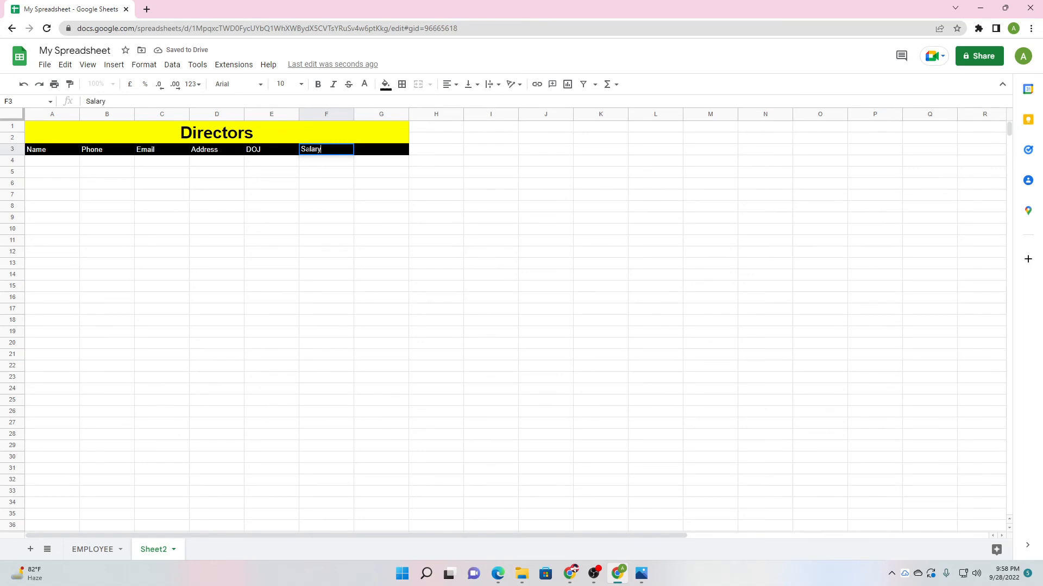
left_click(367, 153)
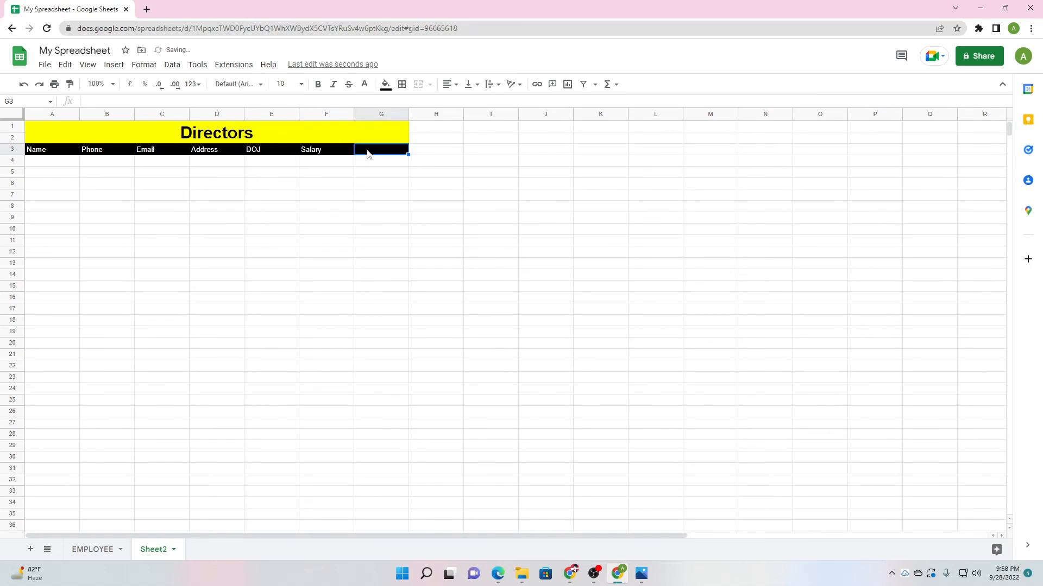
type("Department")
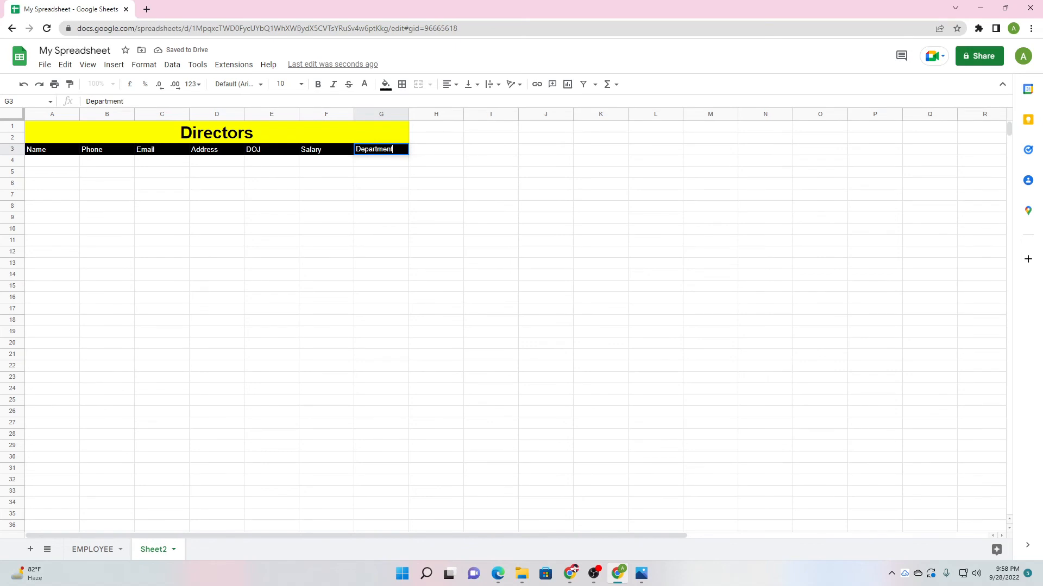
double_click(367, 149)
type("Designation")
left_click(337, 206)
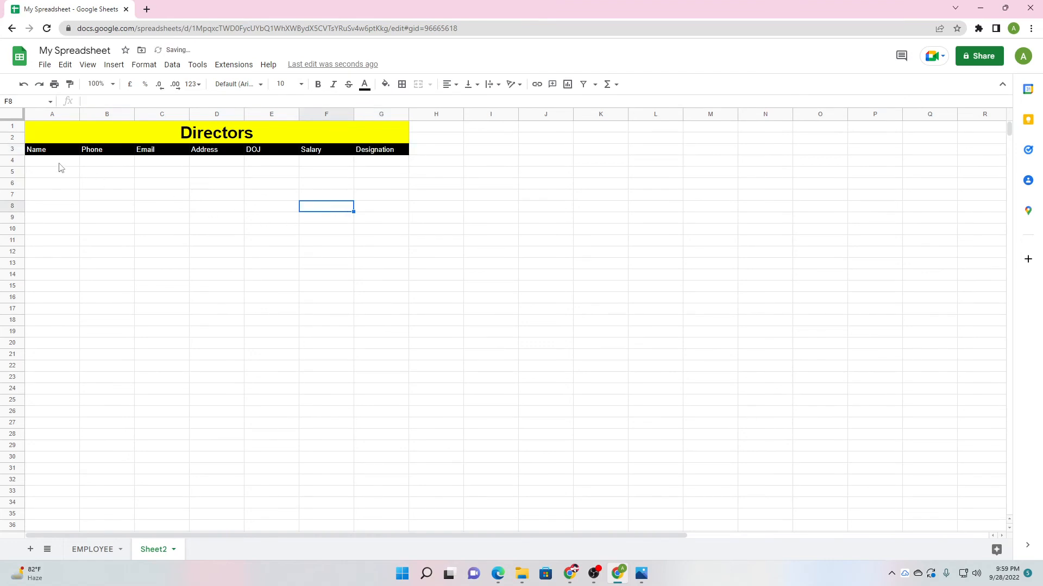
Enter the director's name, phone number and e-mail address in A4:C4.
left_click(60, 166)
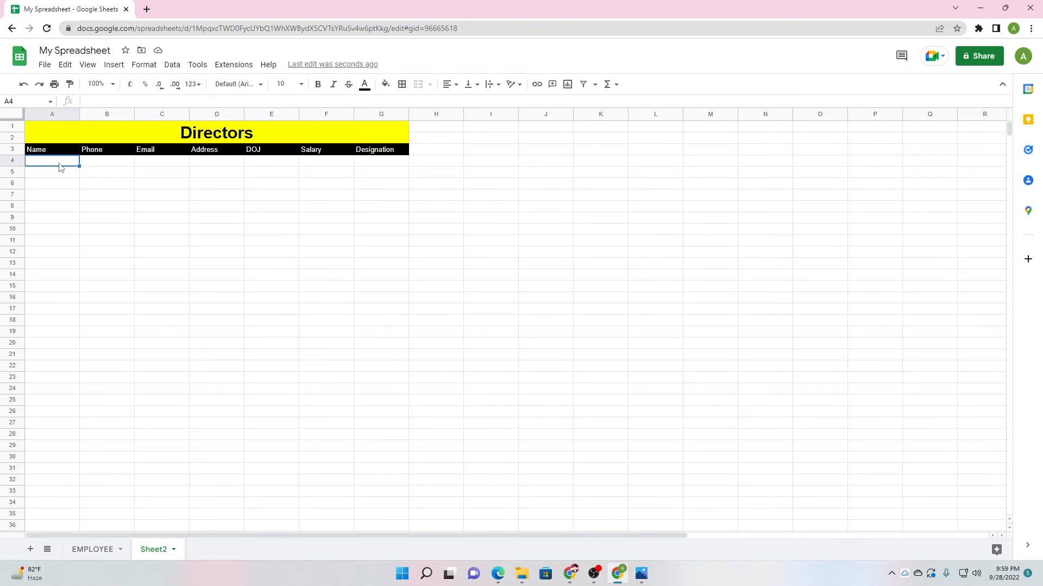
left_click(97, 164)
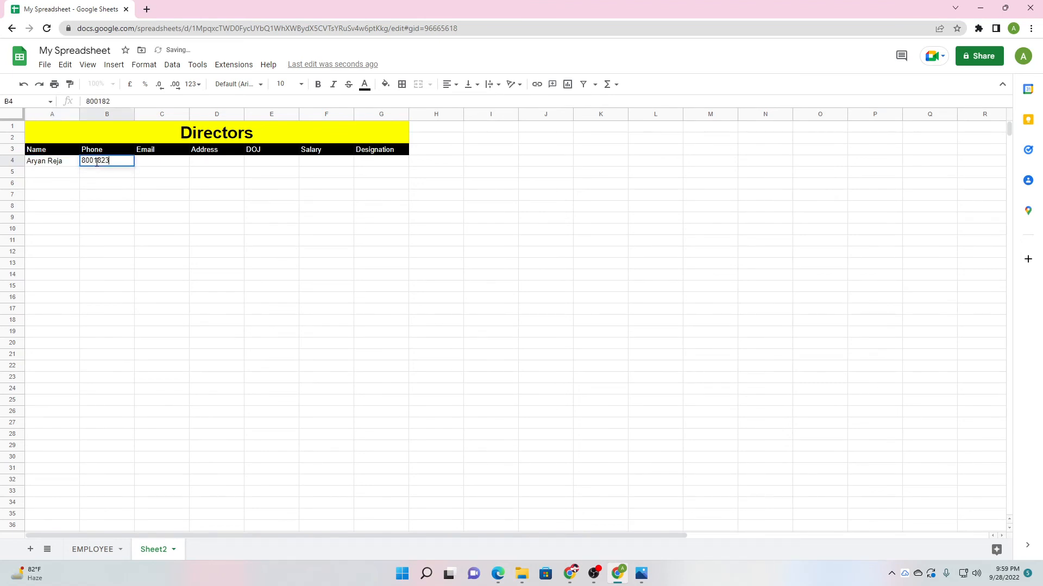
left_click(168, 161)
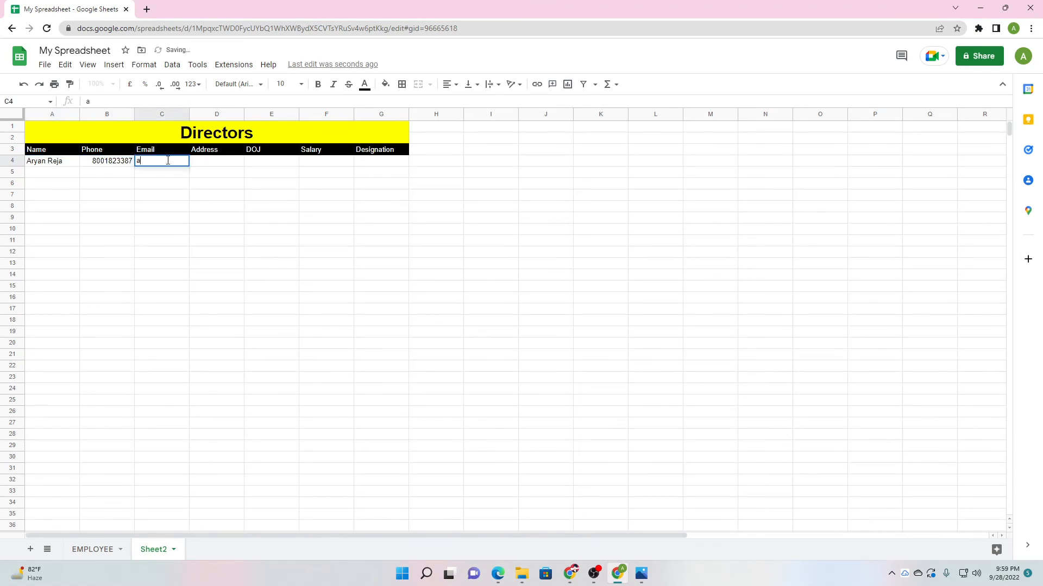
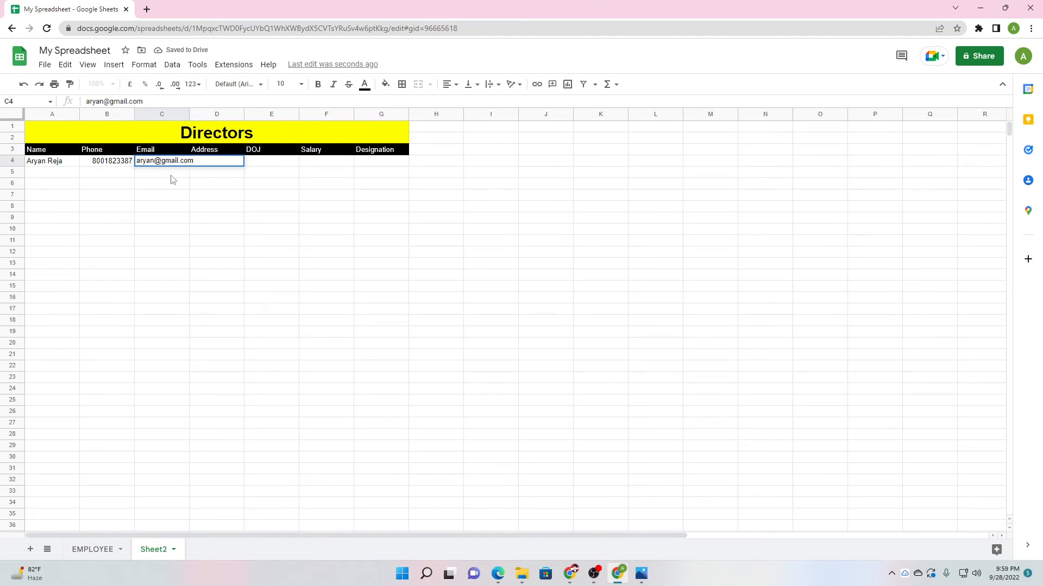
key("Return")
Widen the Email column, enter the director's address in D4, and widen the Address column.
left_click_drag(190, 112, 208, 112)
left_click(220, 165)
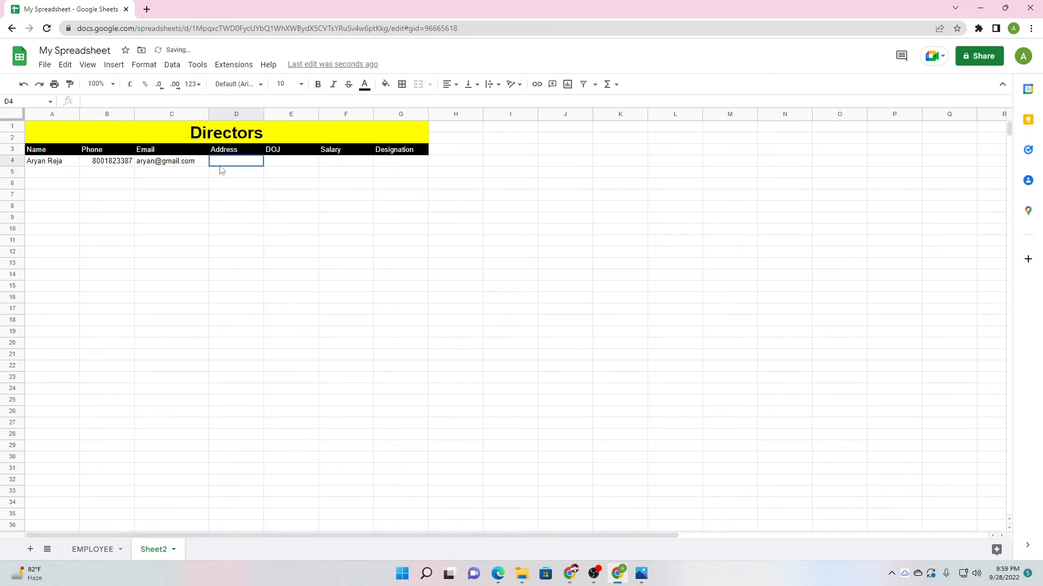
type("123")
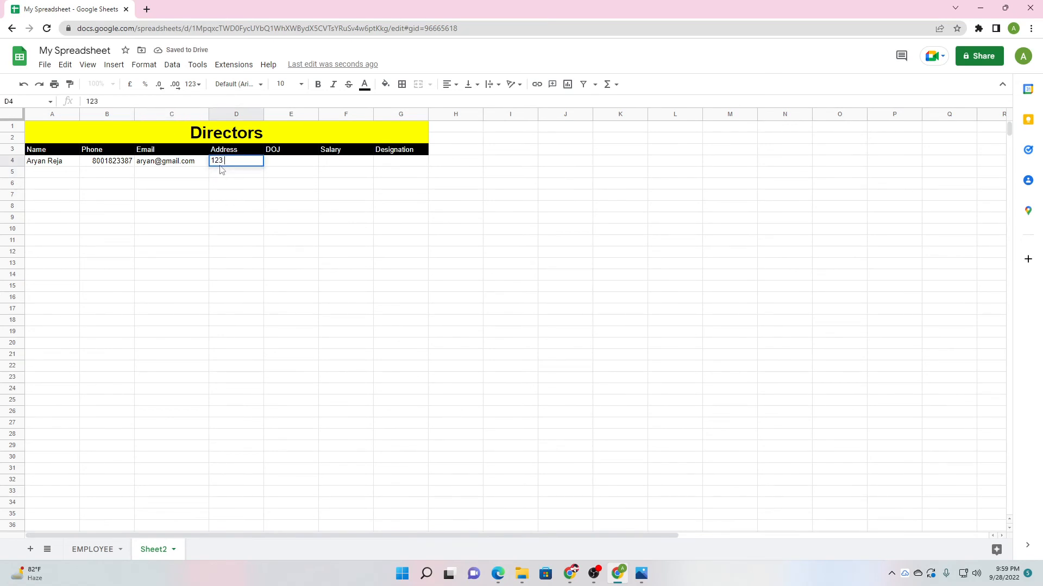
type(" Lane, Address Road")
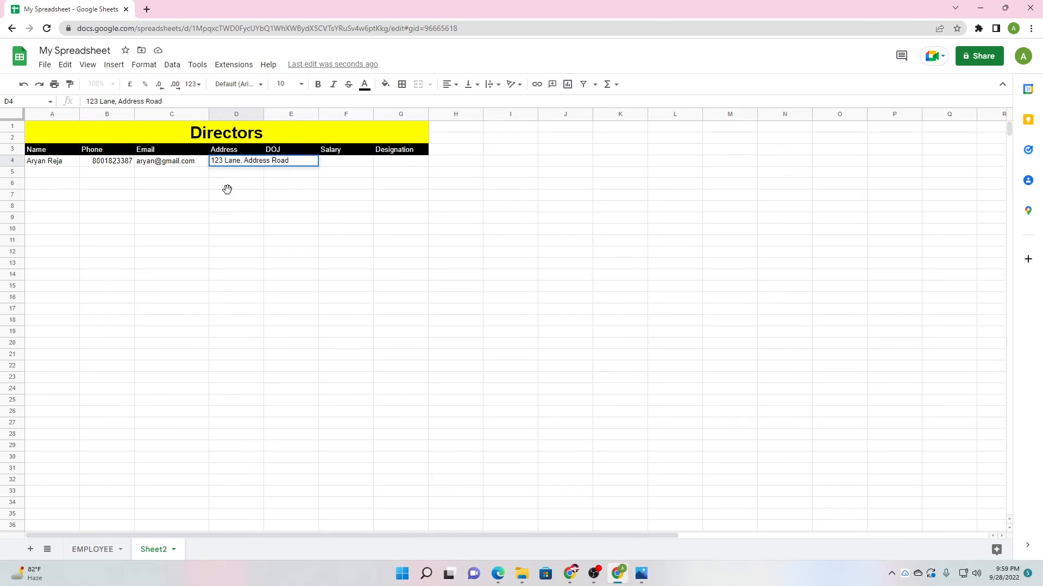
left_click(228, 186)
left_click(263, 115)
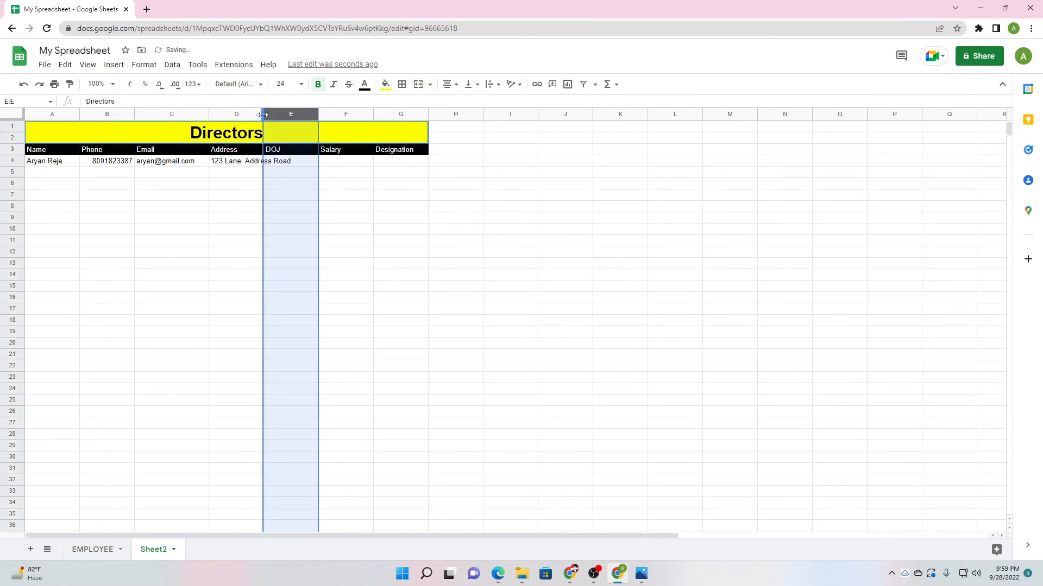
left_click(253, 197)
left_click_drag(263, 117, 295, 115)
left_click(306, 232)
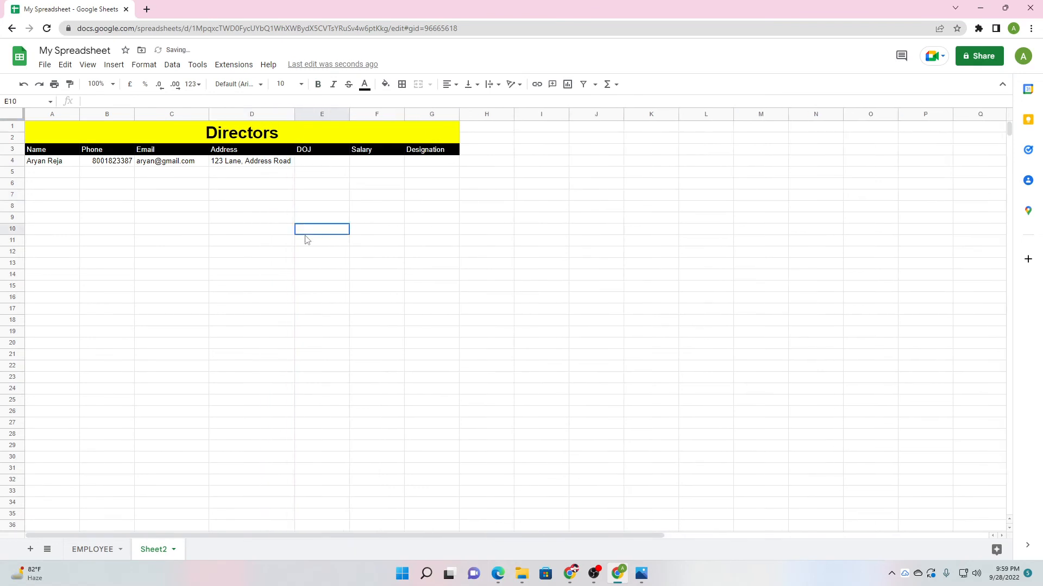
left_click(195, 253)
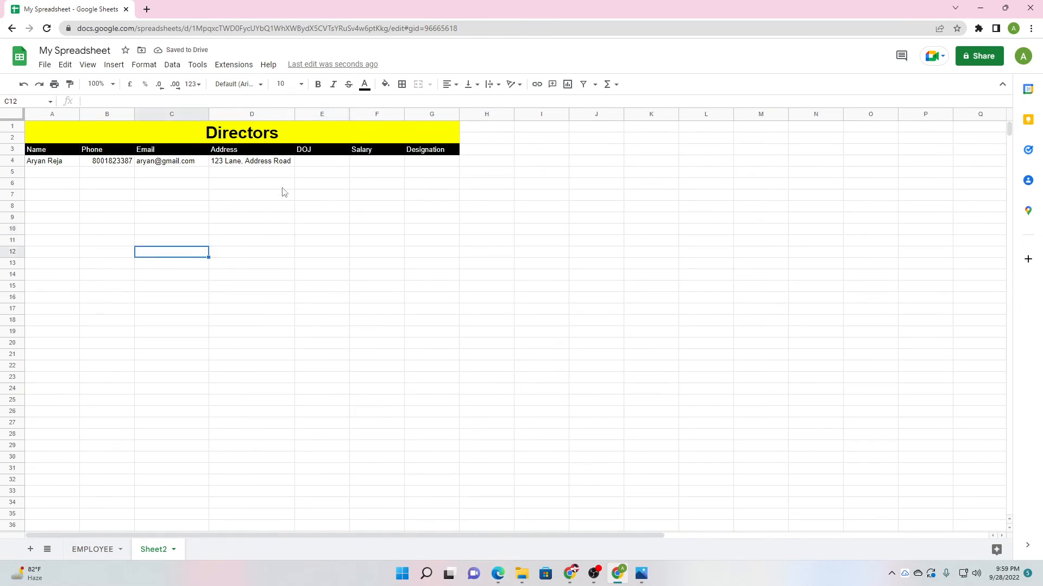
Enter DOJ 22/08/2022, salary 35,000 USD and designation CEO & Founder in E4:G4.
left_click(319, 163)
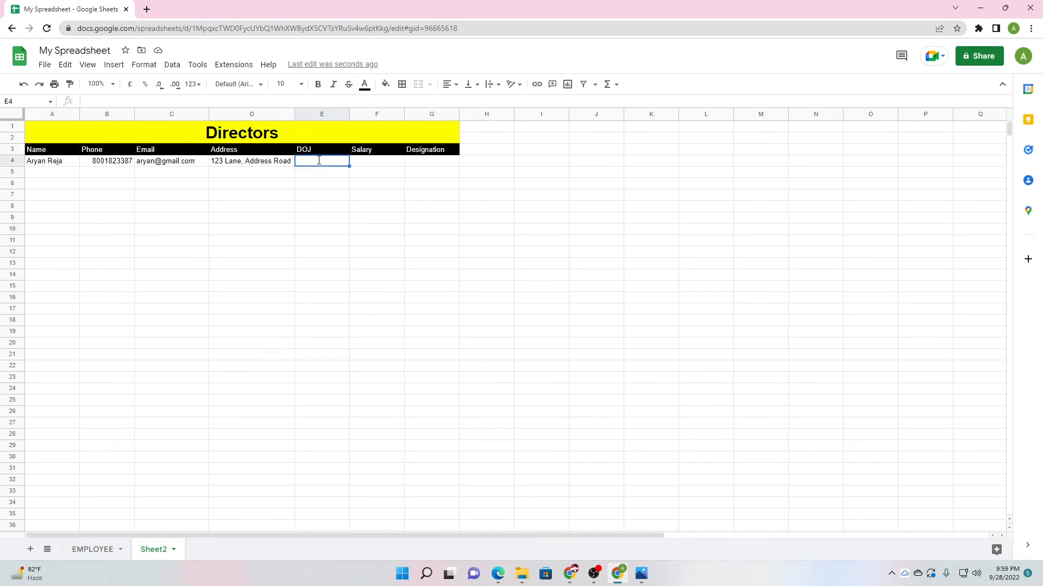
type("22/08/2022")
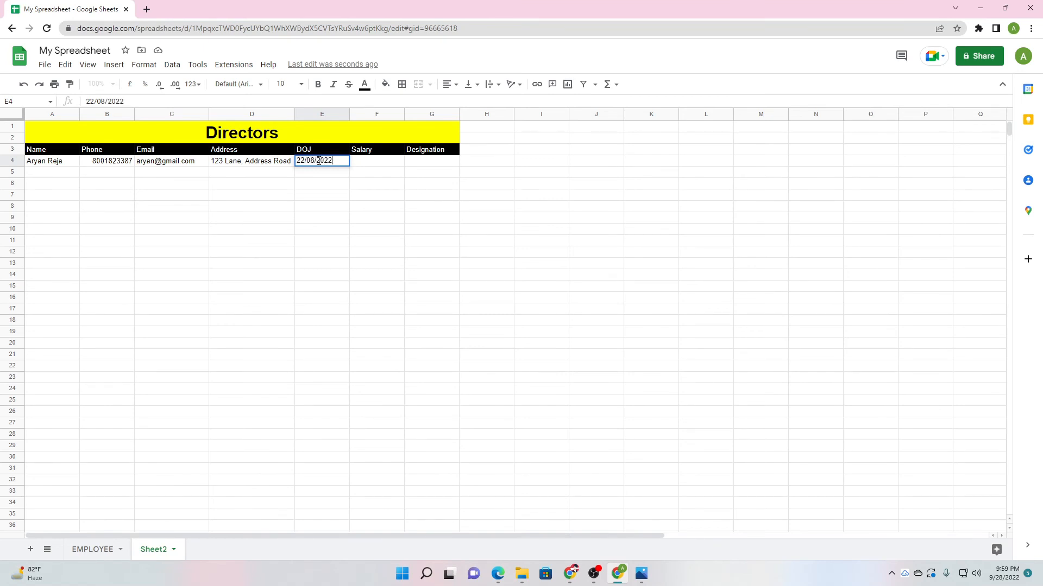
left_click(358, 165)
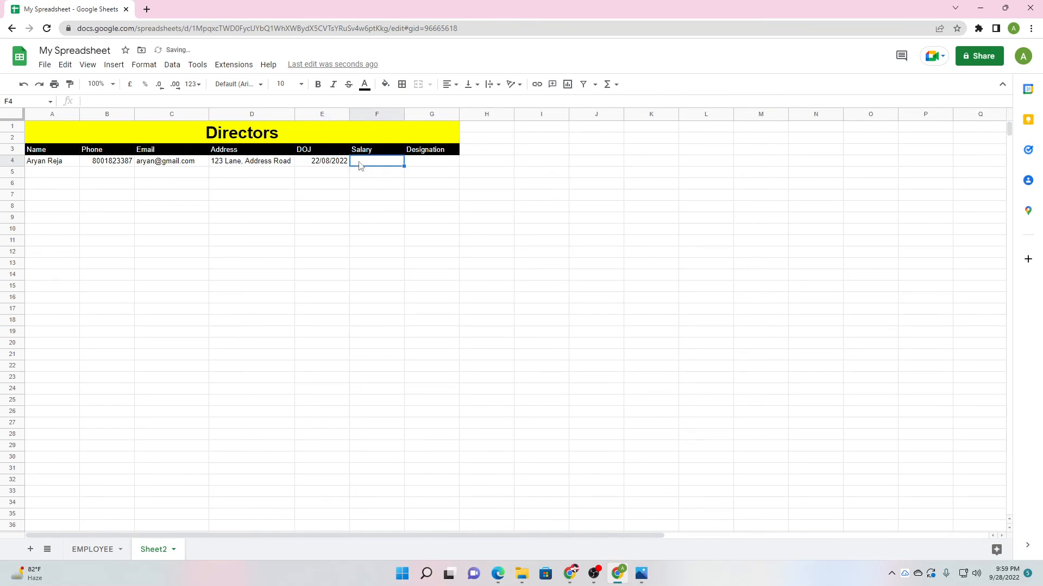
type("35")
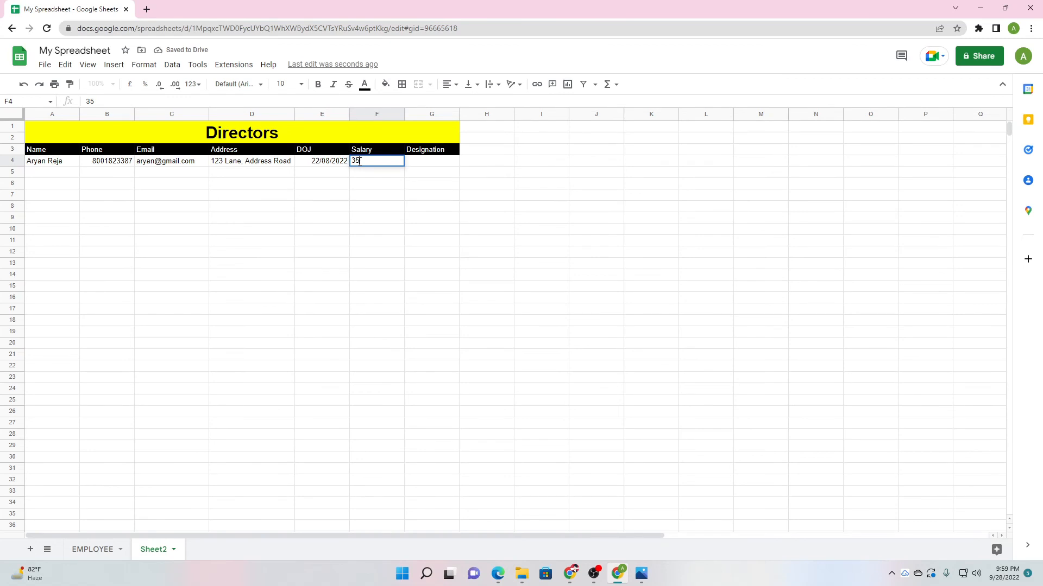
type(",000 USD")
left_click(425, 165)
type("C")
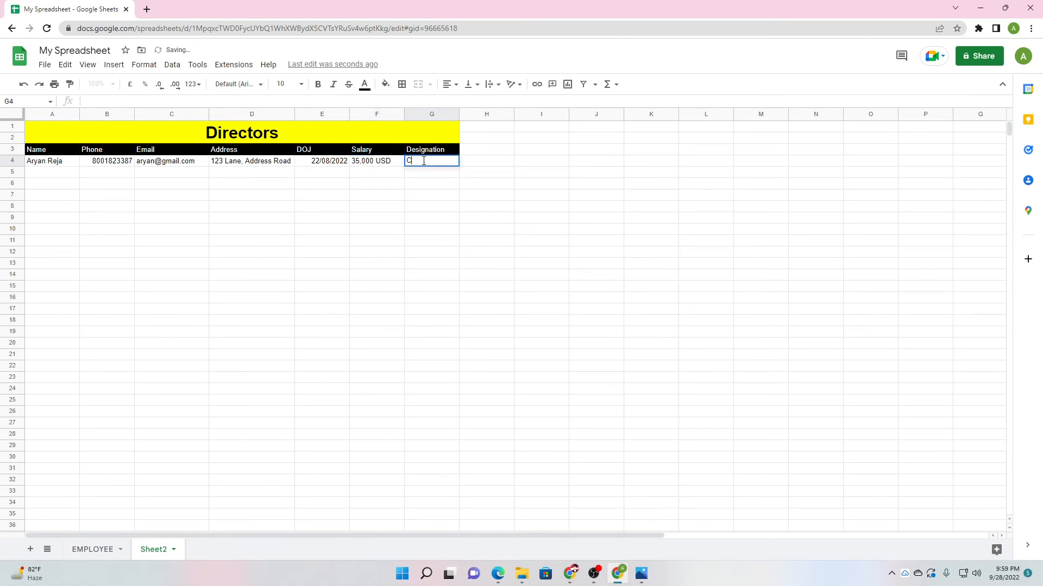
type("EO & Founder")
left_click(422, 188)
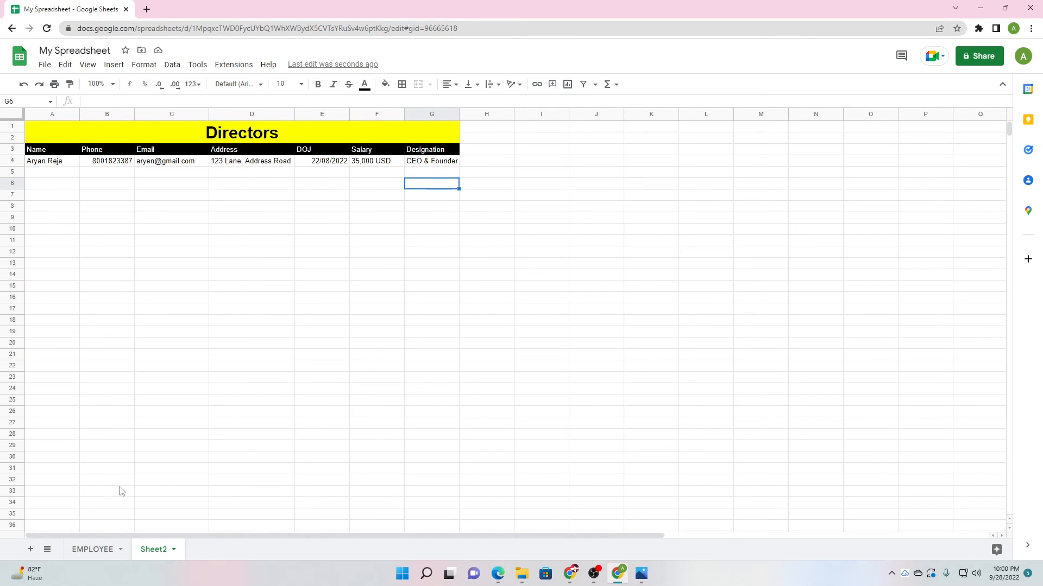
left_click(93, 548)
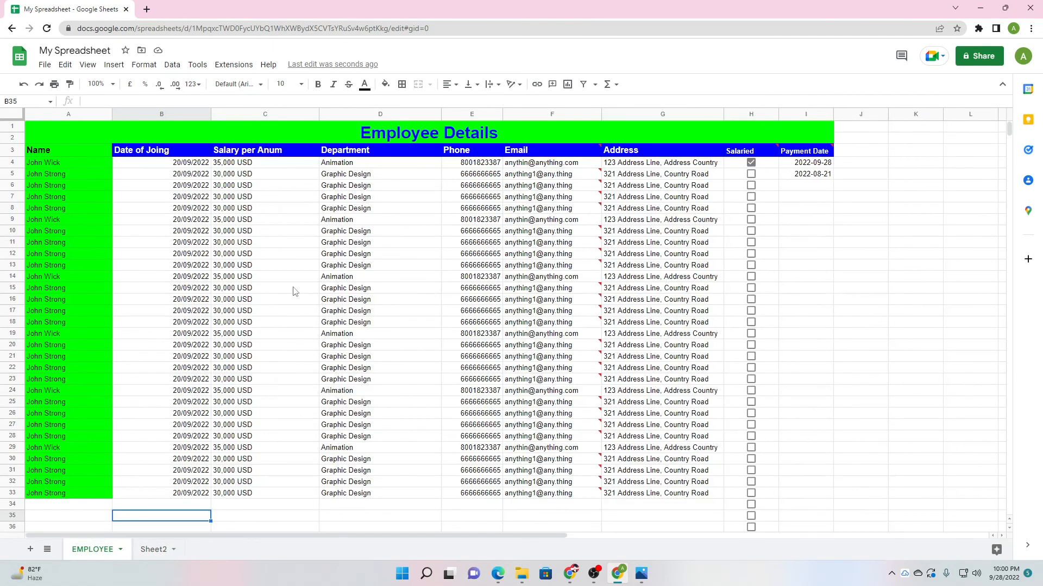
left_click(151, 554)
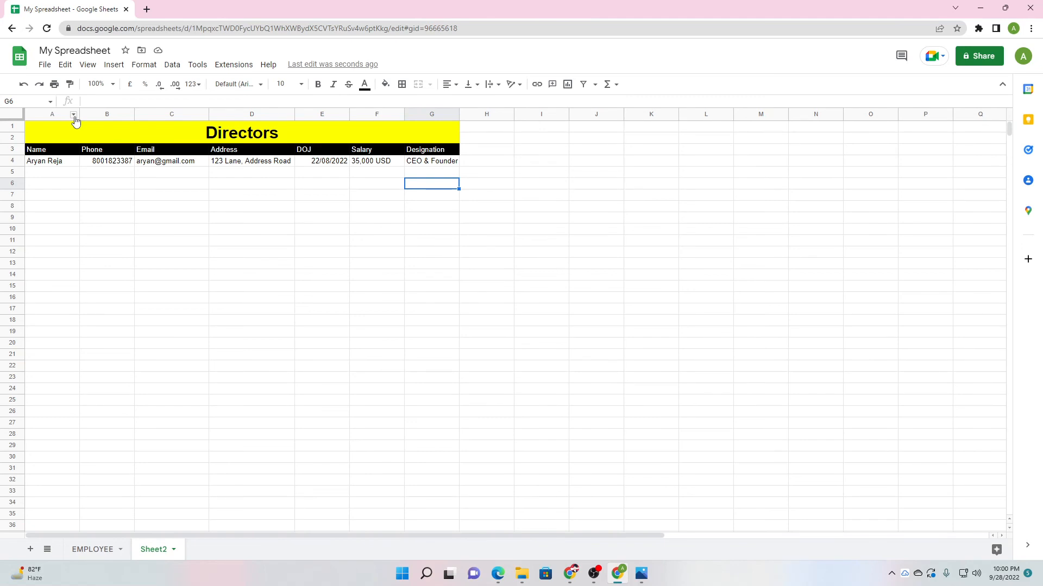
Insert a new column before Name and give it the header ID in A3.
left_click(73, 115)
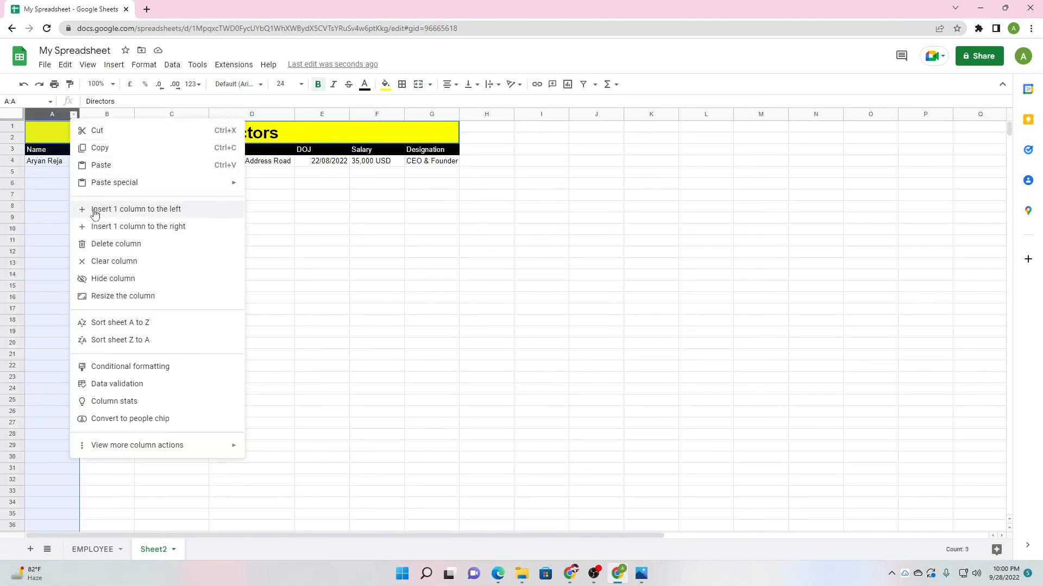
left_click(55, 182)
right_click(43, 130)
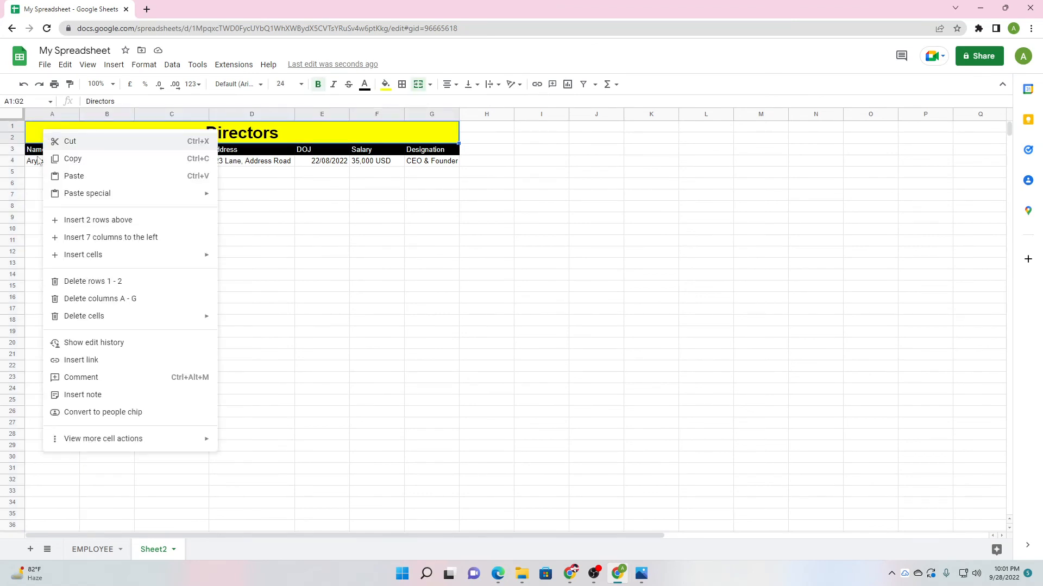
left_click(36, 195)
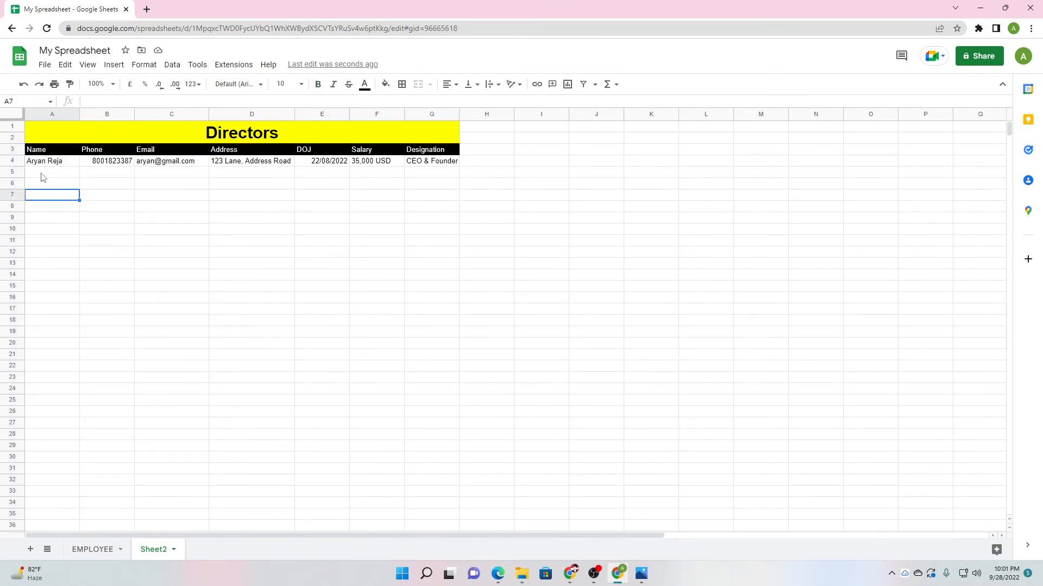
right_click(42, 176)
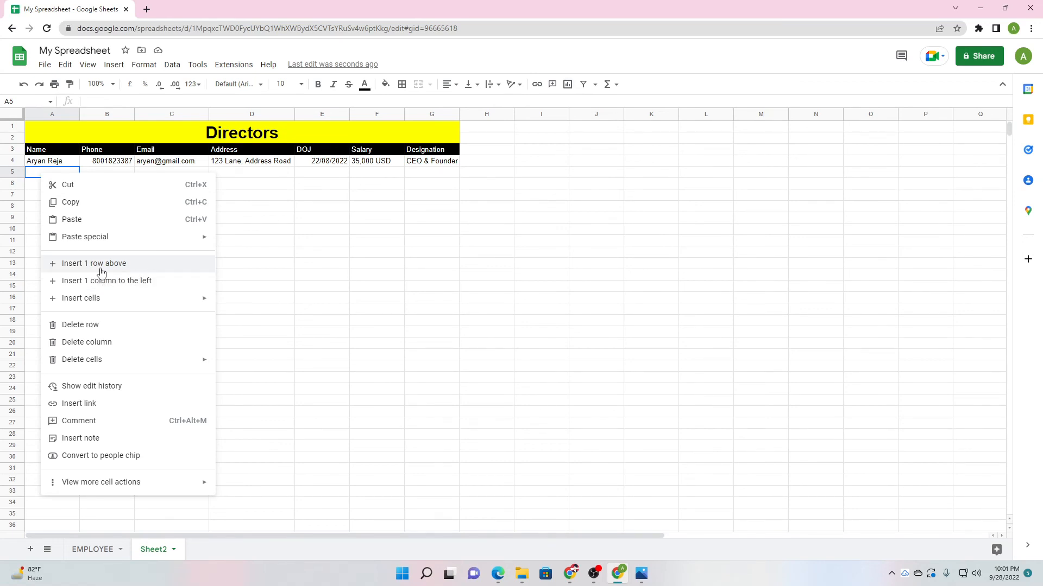
left_click(131, 286)
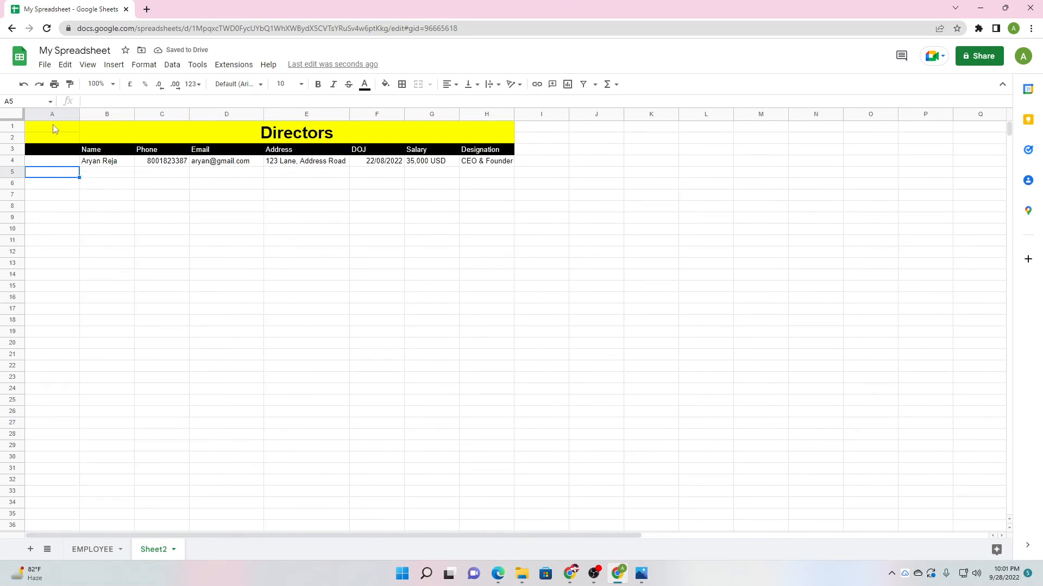
left_click(53, 299)
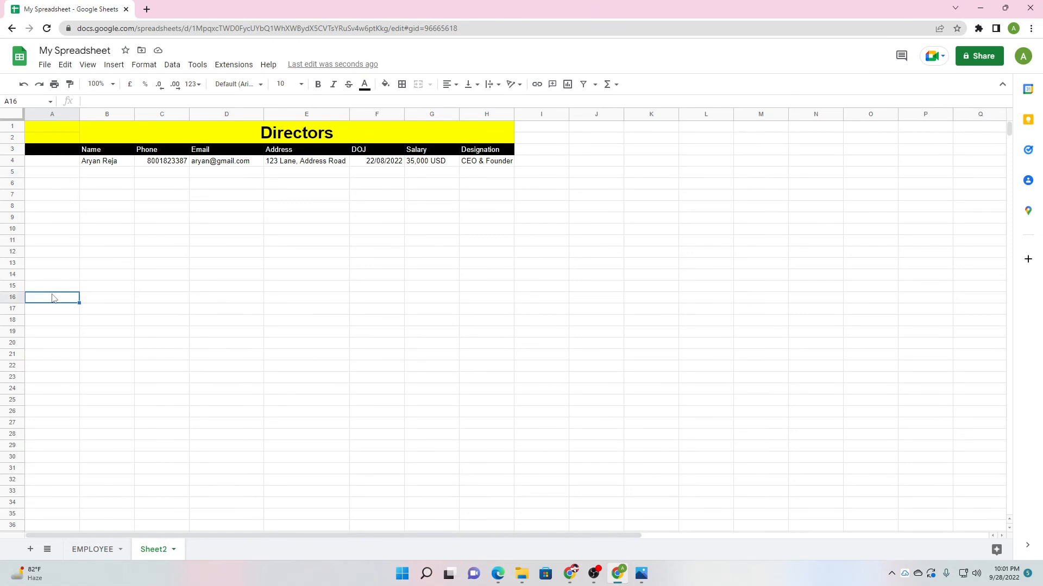
left_click(44, 151)
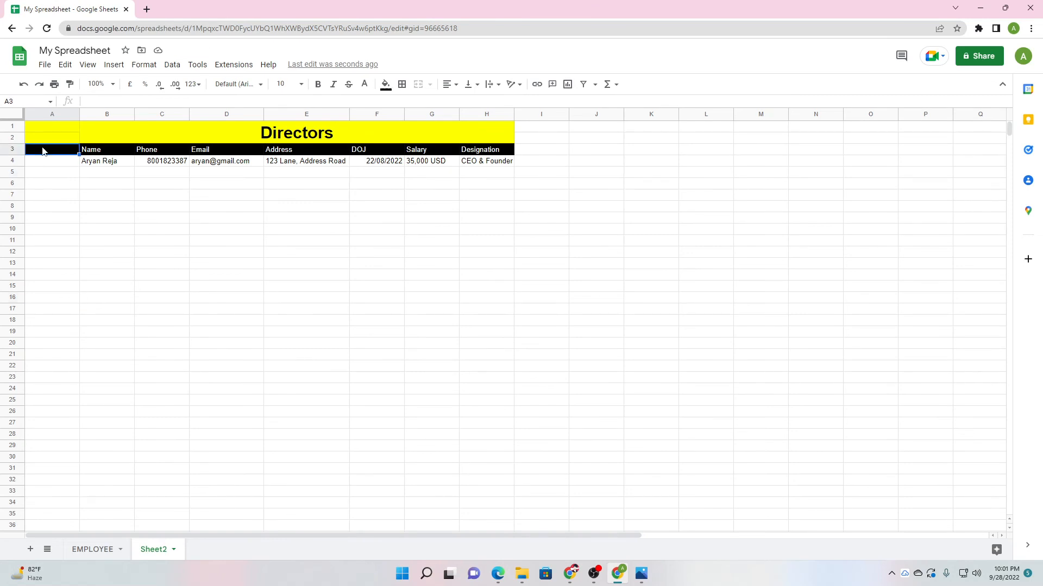
type("ID")
left_click(53, 174)
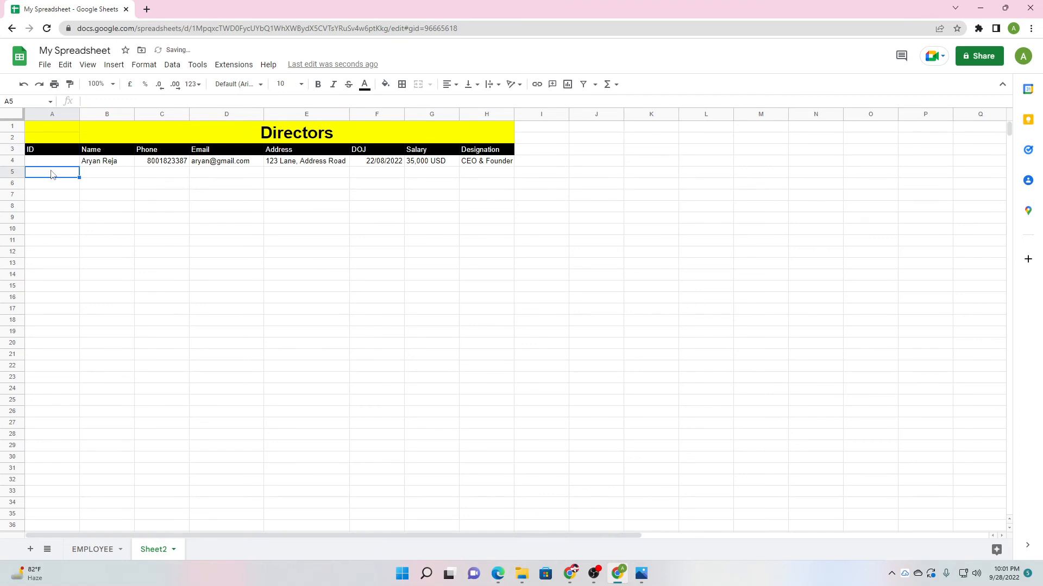
left_click(64, 130)
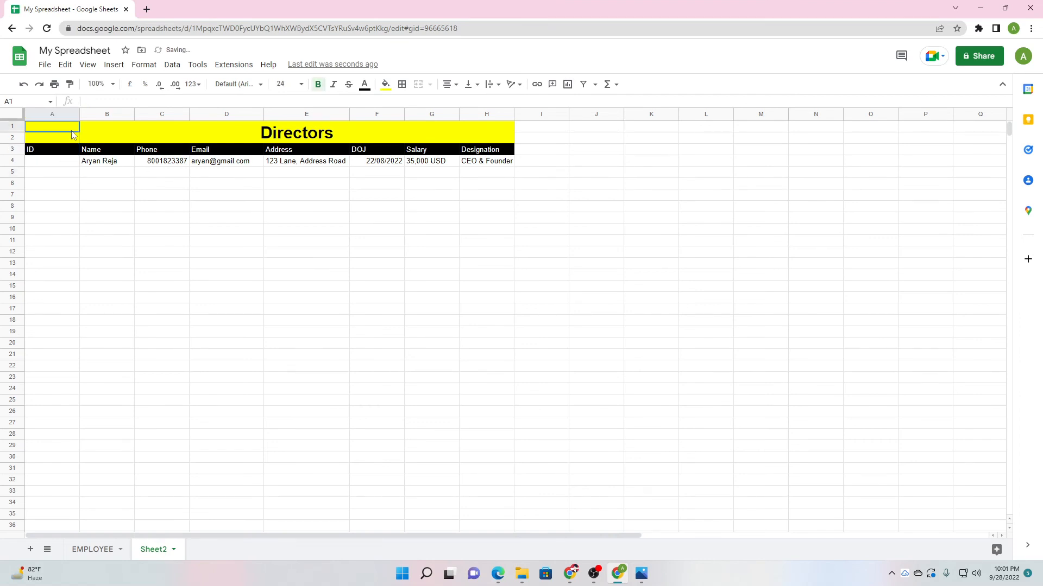
Merge the Directors title across all eight columns, A1:H2.
left_click(144, 66)
mouse_move(230, 224)
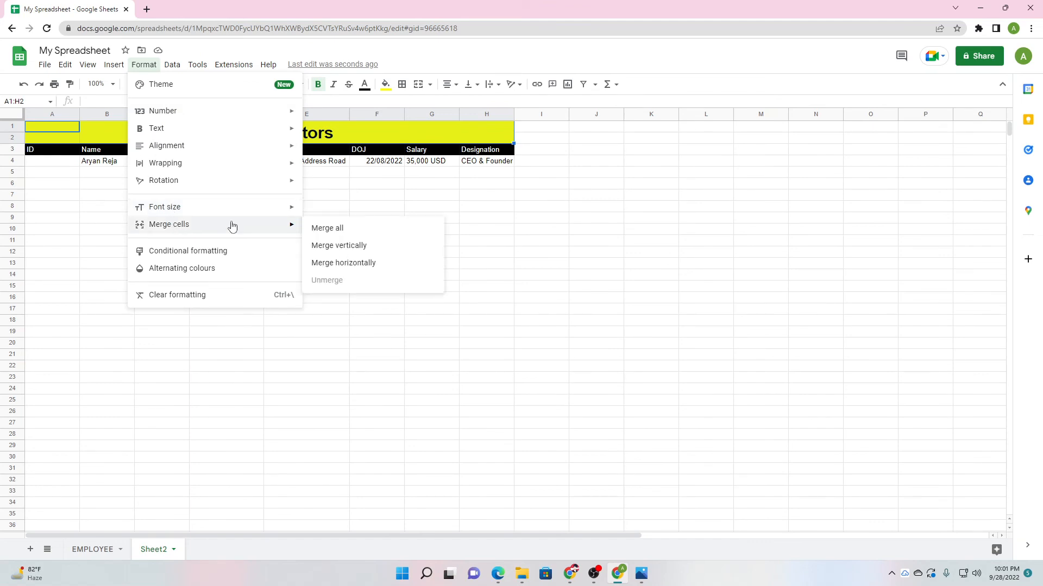
left_click(319, 225)
left_click(191, 230)
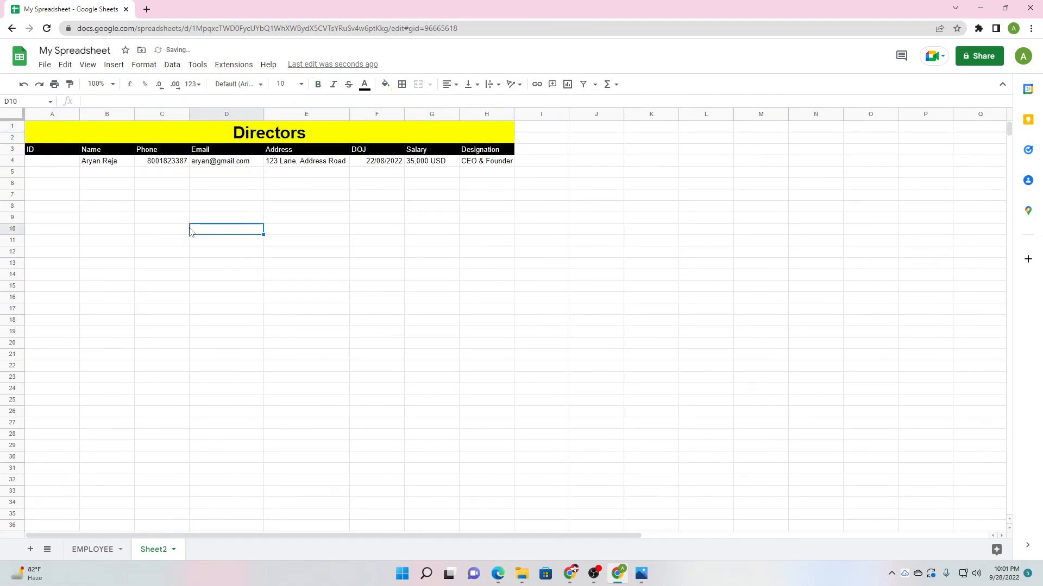
Enter IMD001 in A4 and fill sequential IDs down to IMD029 in A32.
left_click(53, 164)
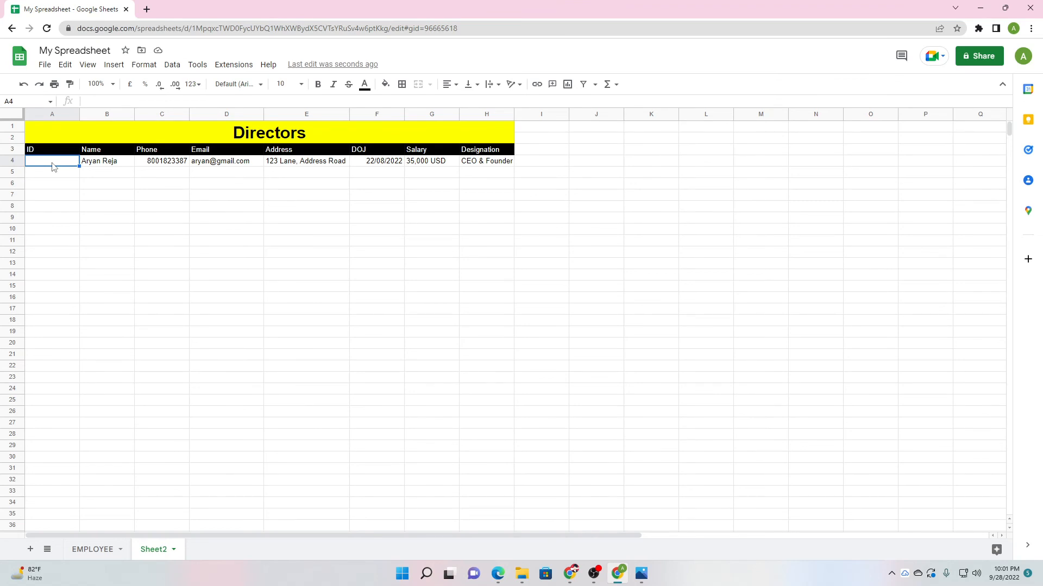
type("IMD001")
left_click(69, 219)
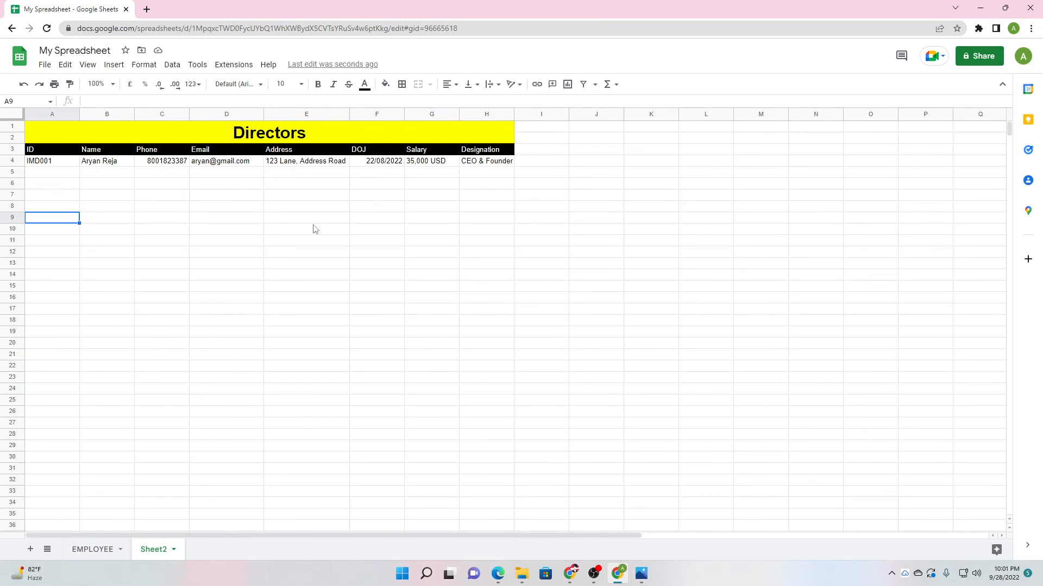
left_click(68, 165)
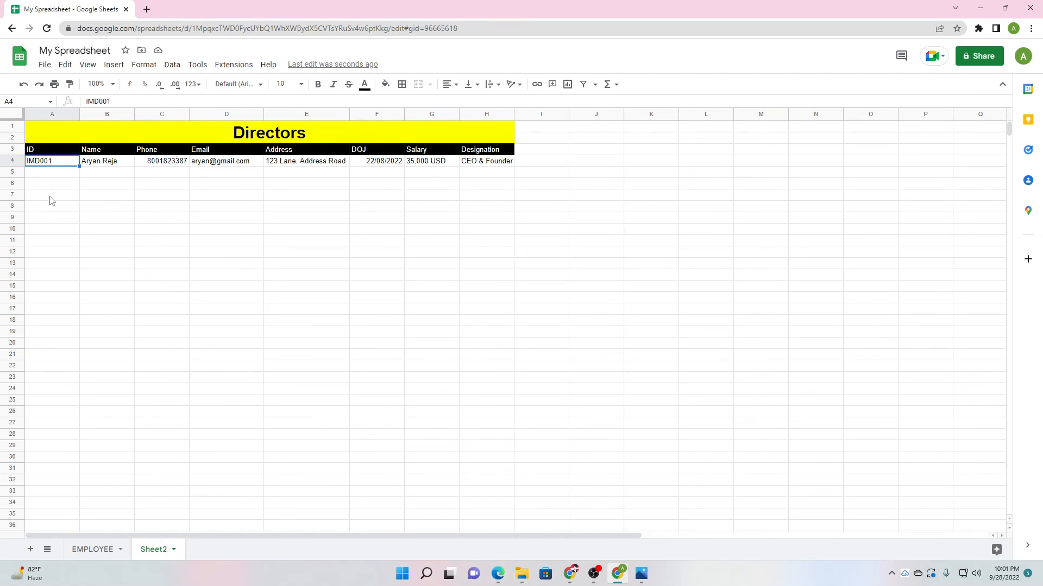
left_click(46, 175)
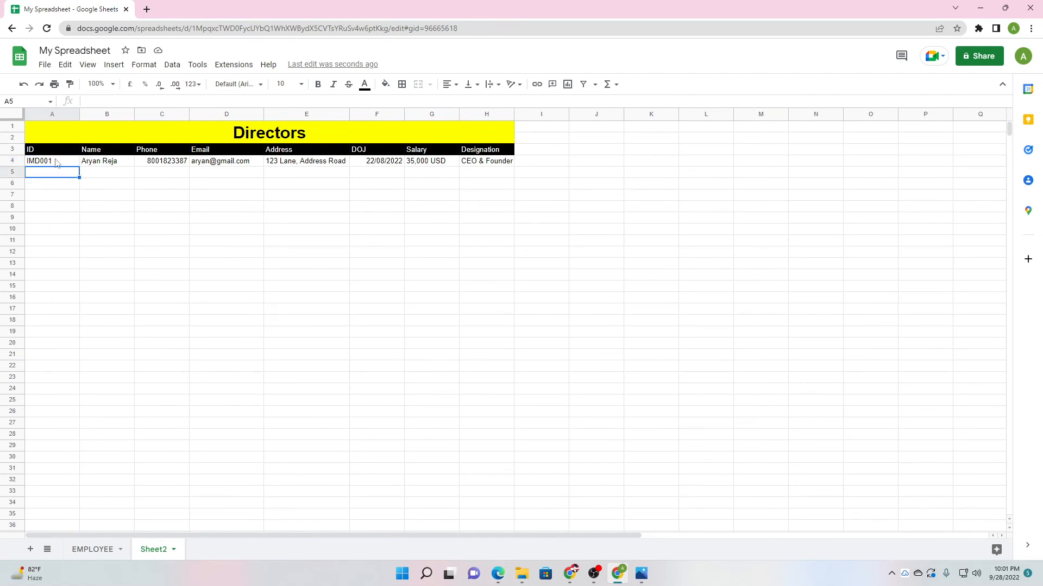
left_click(61, 163)
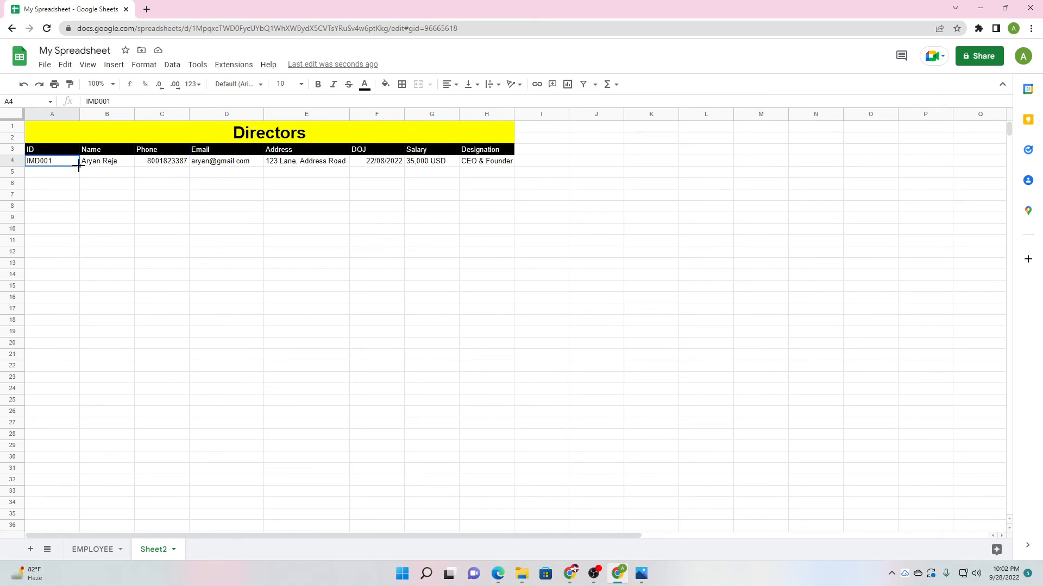
left_click_drag(79, 168, 71, 480)
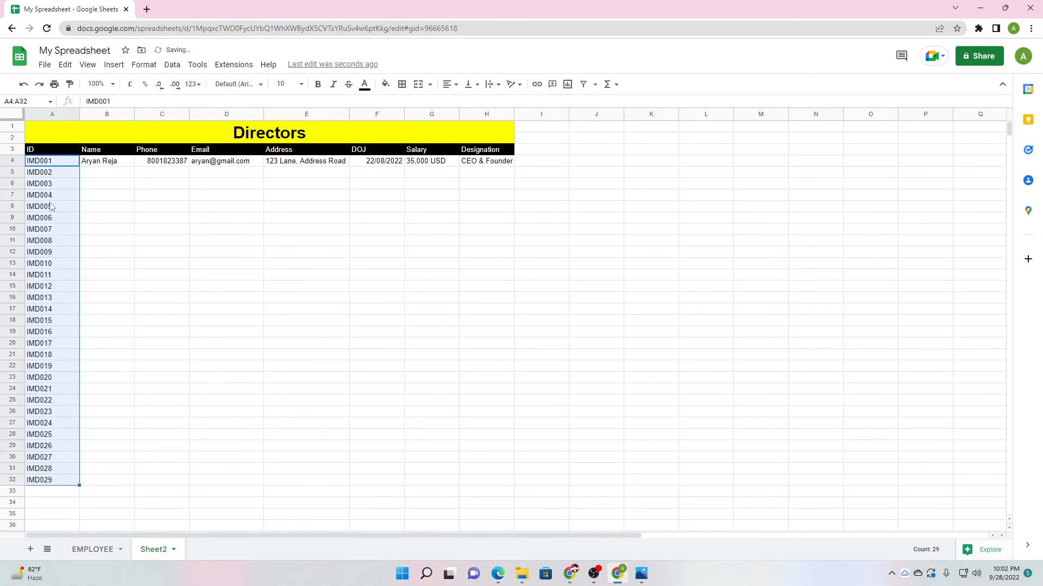
left_click(63, 484)
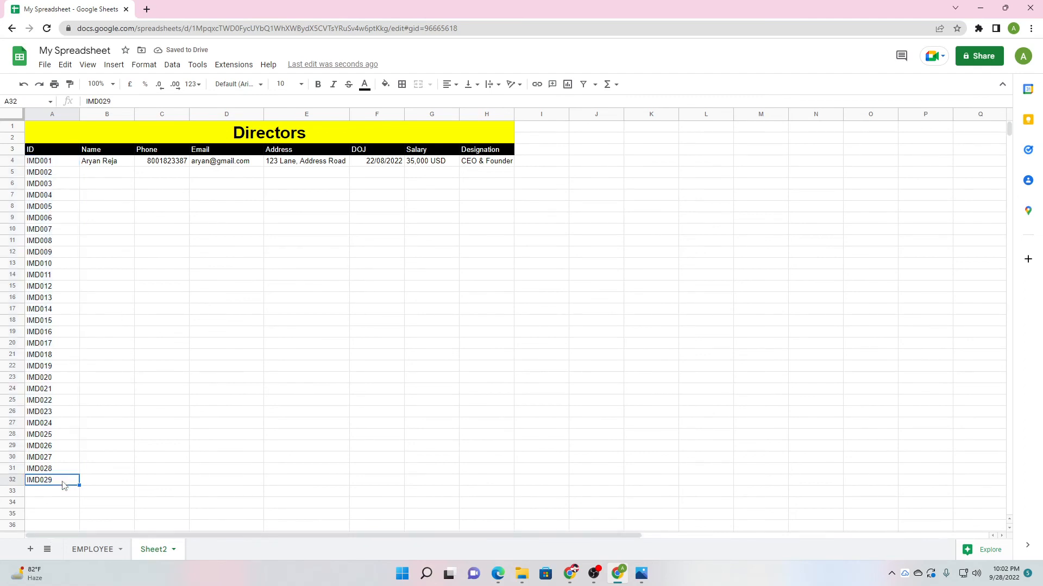
left_click(56, 497)
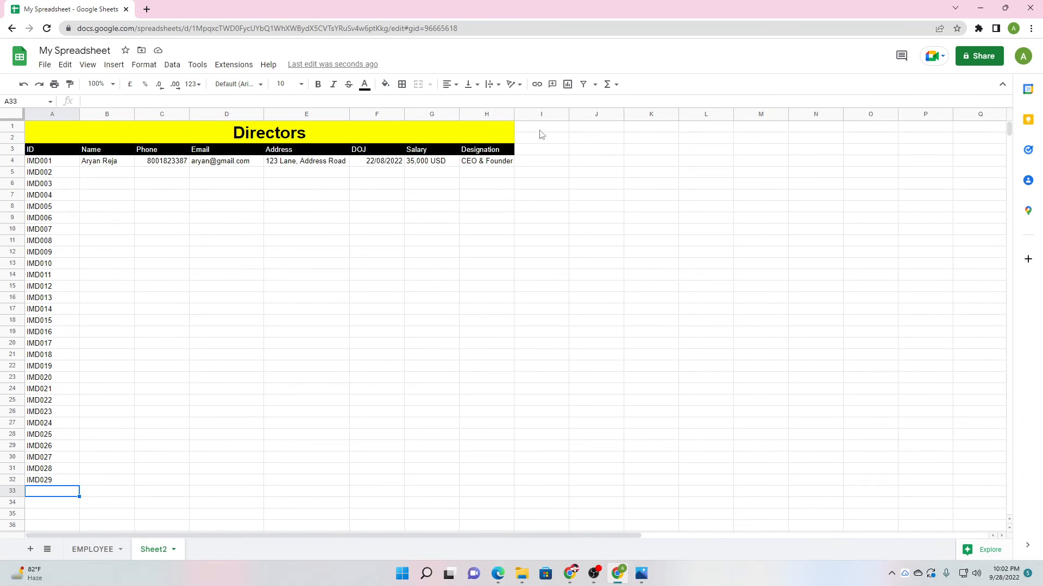
Add a 'Month' heading in J3 and enter 'Janu' in J4.
double_click(606, 151)
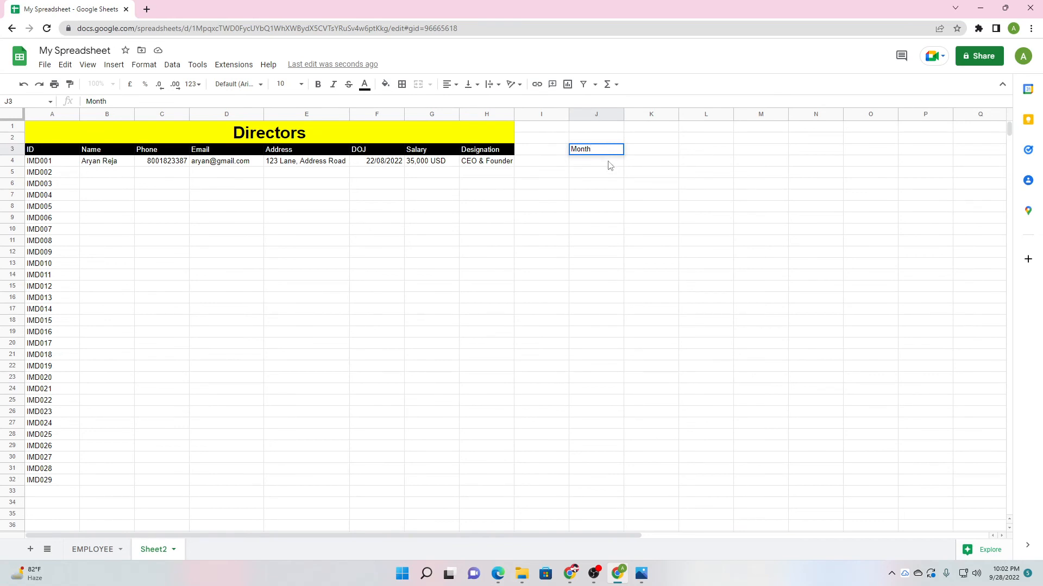
type("Month")
key("Return")
double_click(599, 163)
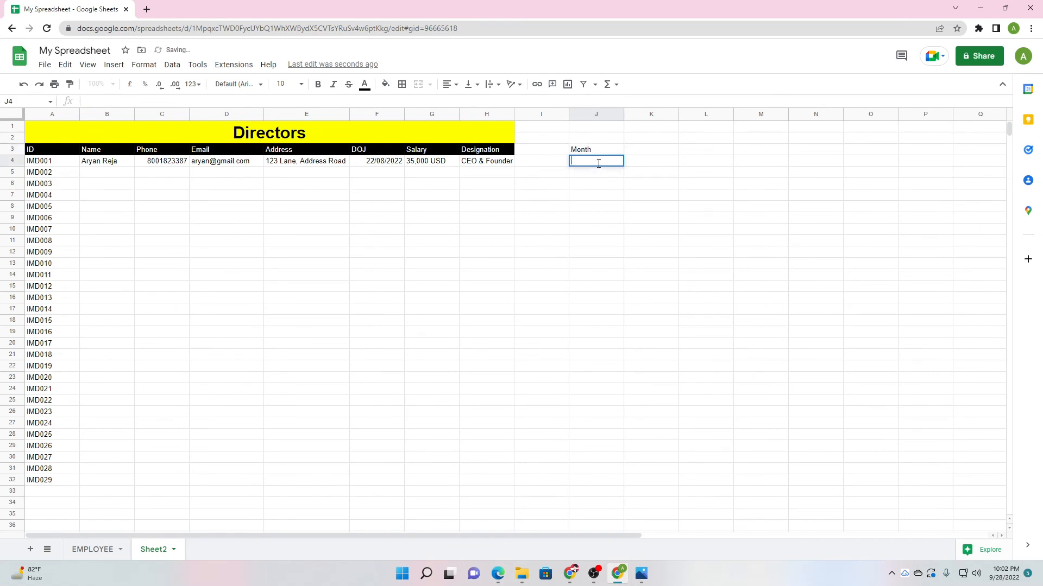
type("Januray")
left_click(583, 187)
Fill the January entry down column J, undo it, then refill it to row 32.
left_click(610, 163)
left_click_drag(624, 167, 613, 487)
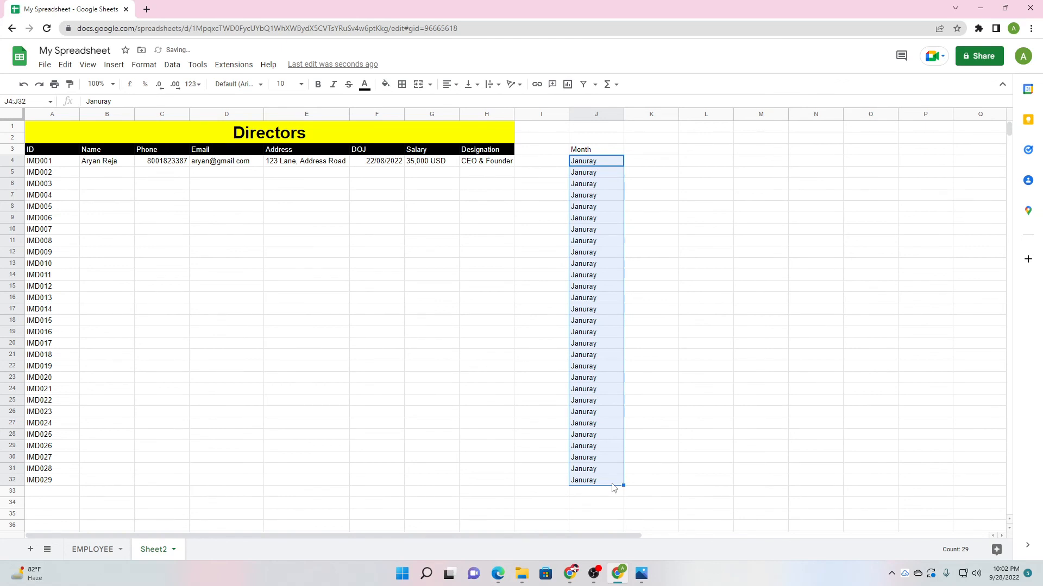
key("ctrl+z")
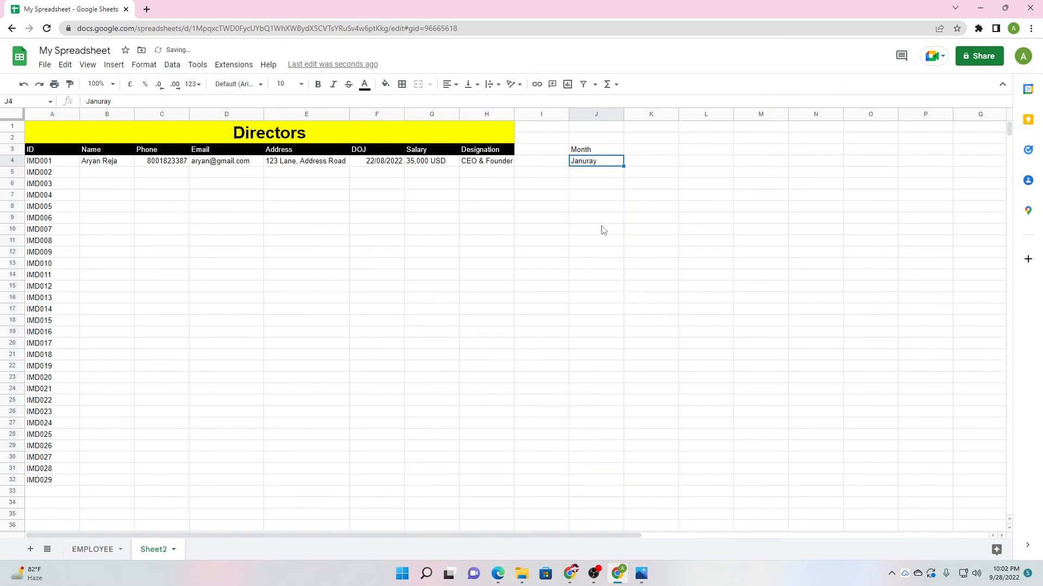
left_click(599, 184)
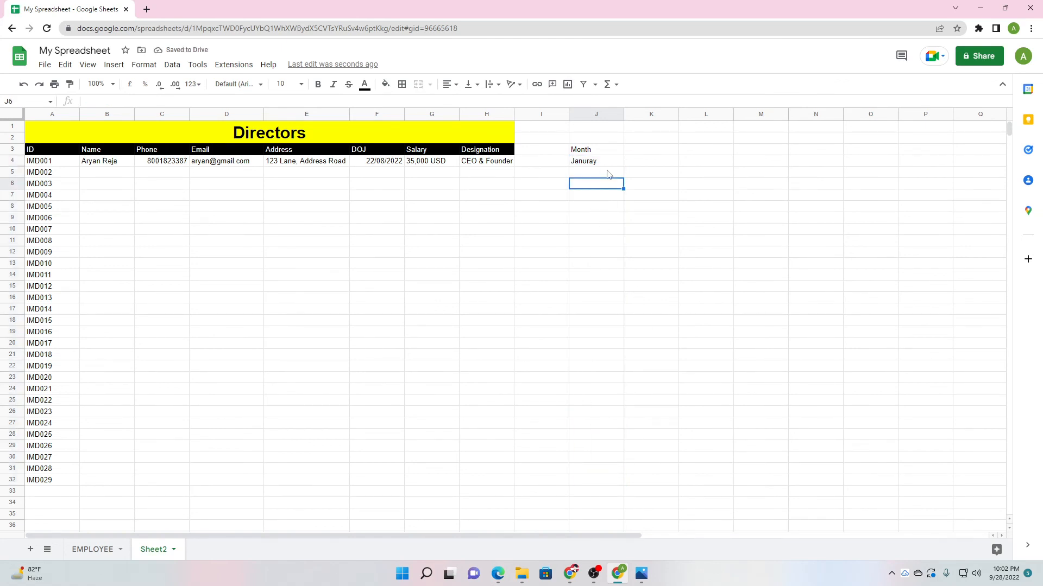
left_click(610, 163)
left_click(617, 114)
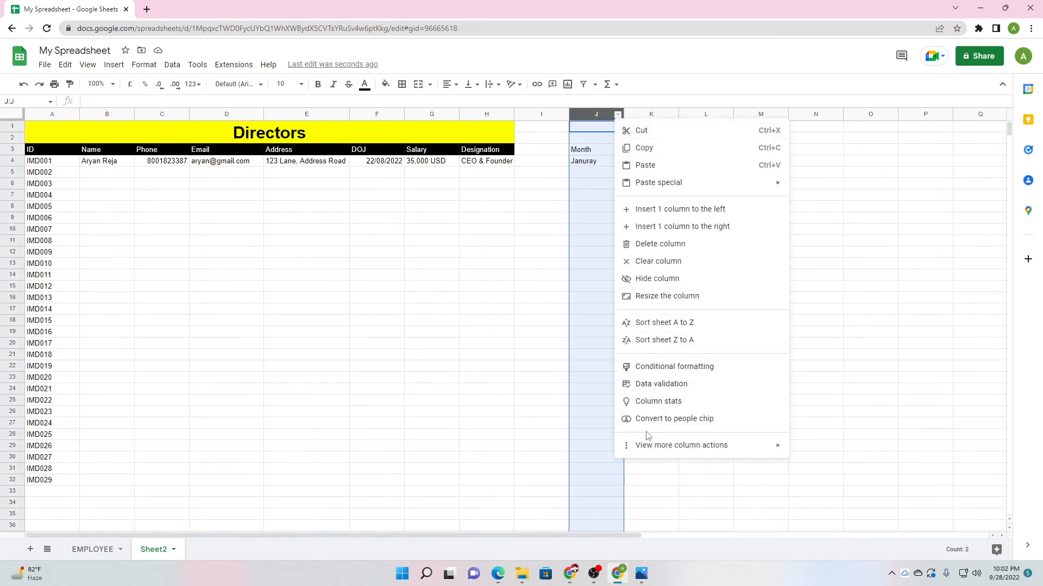
left_click(606, 161)
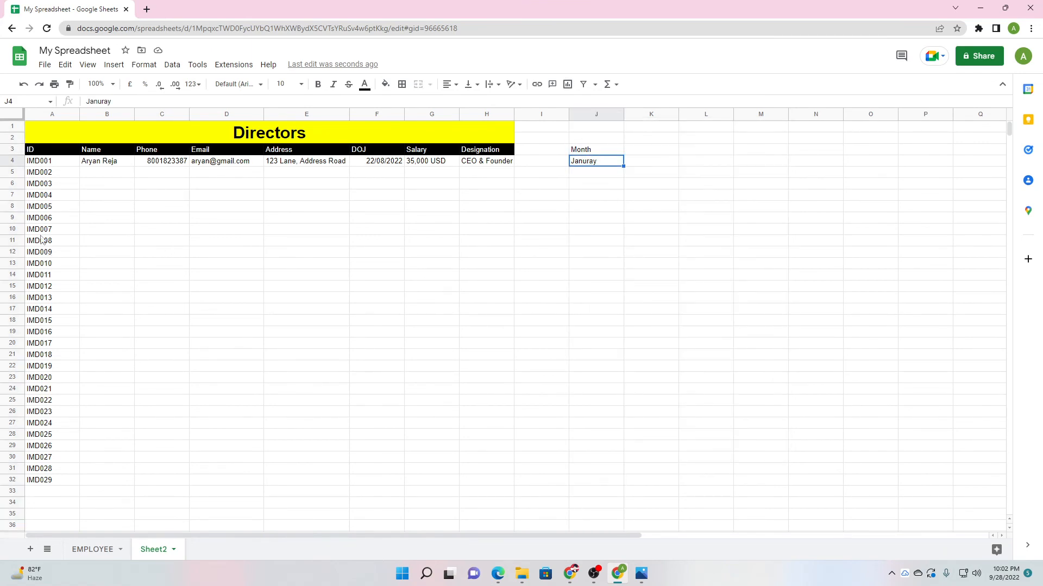
left_click_drag(624, 168, 627, 482)
Clear J4:J33 so the cells under the Month heading are empty.
scroll(613, 450, "down", 3)
left_click(596, 445)
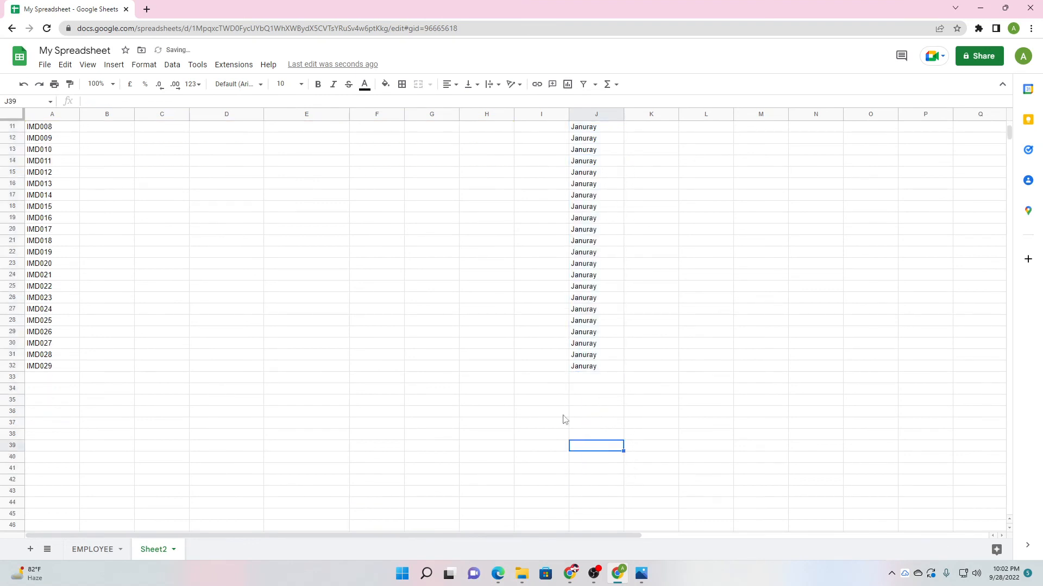
scroll(561, 421, "up", 3)
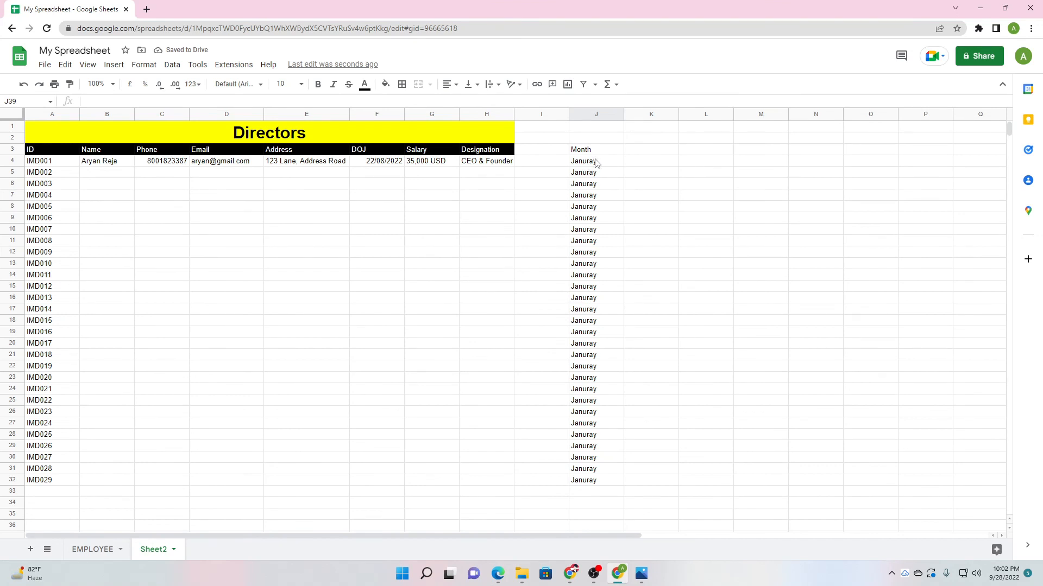
left_click_drag(596, 162, 598, 496)
key("Delete")
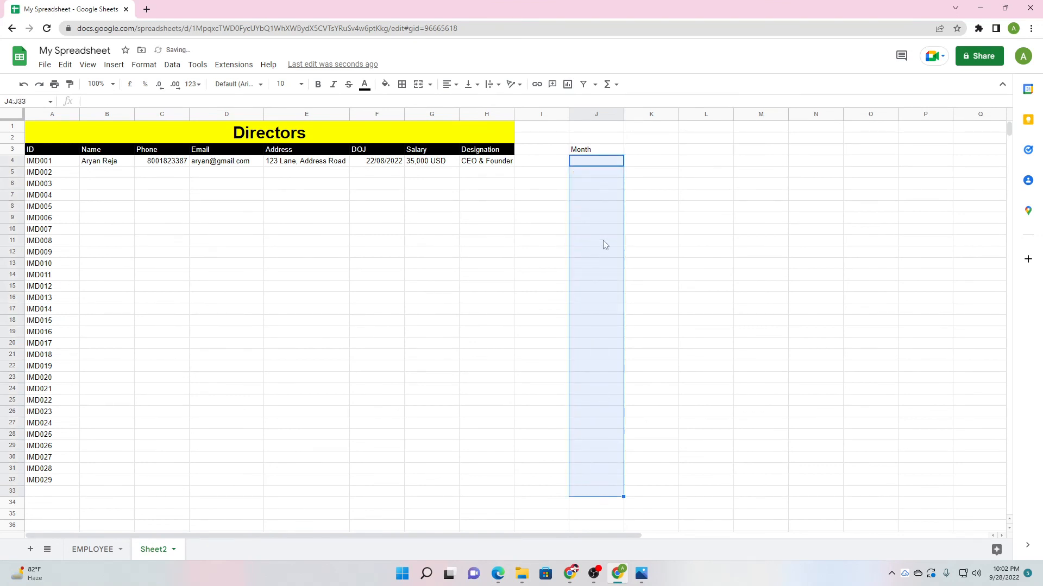
left_click(540, 285)
left_click(596, 163)
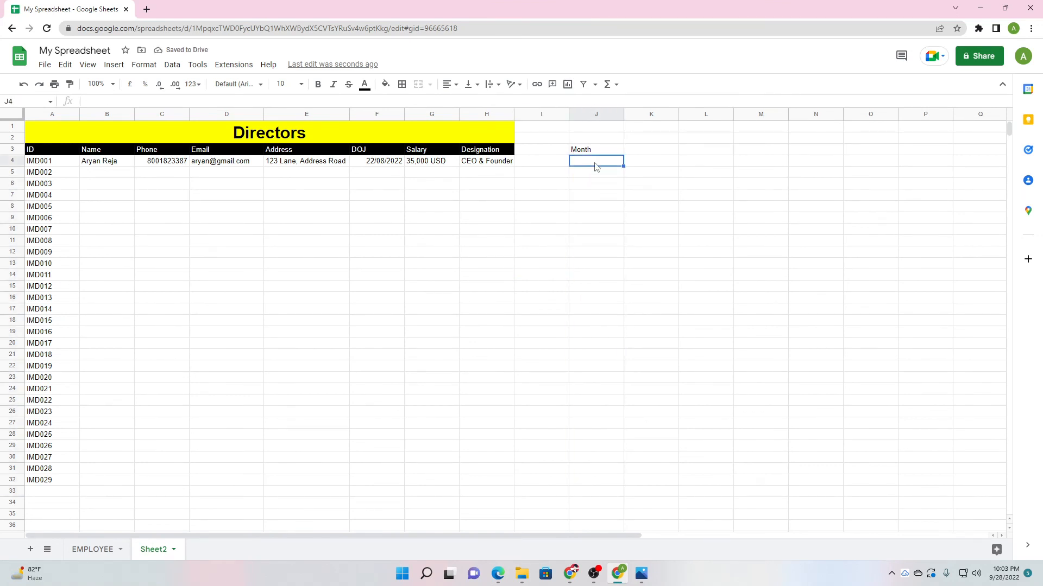
Enter 1 in J4 and fill it down to J33.
type("1")
key("Return")
left_click(611, 163)
left_click_drag(622, 166, 628, 486)
Enter 0001 in K4 and fill the value down to K27.
left_click(657, 160)
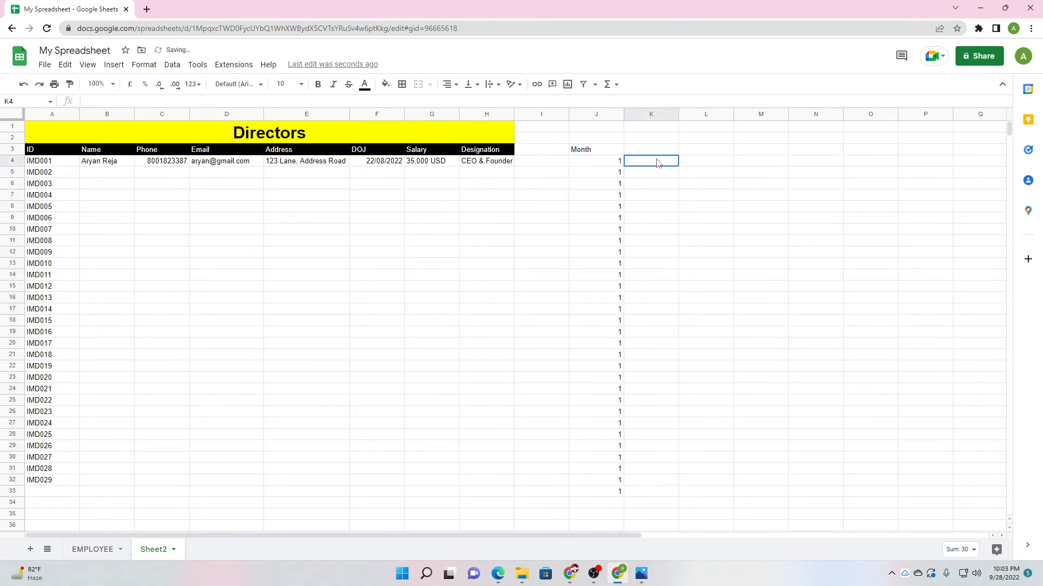
type("0001")
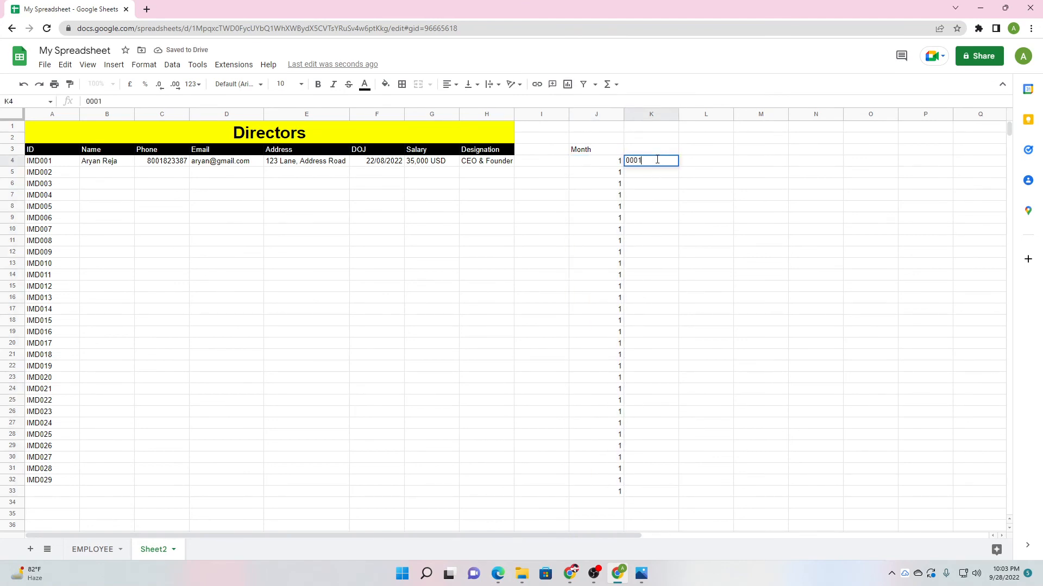
left_click(687, 210)
left_click(671, 165)
left_click_drag(678, 166, 677, 424)
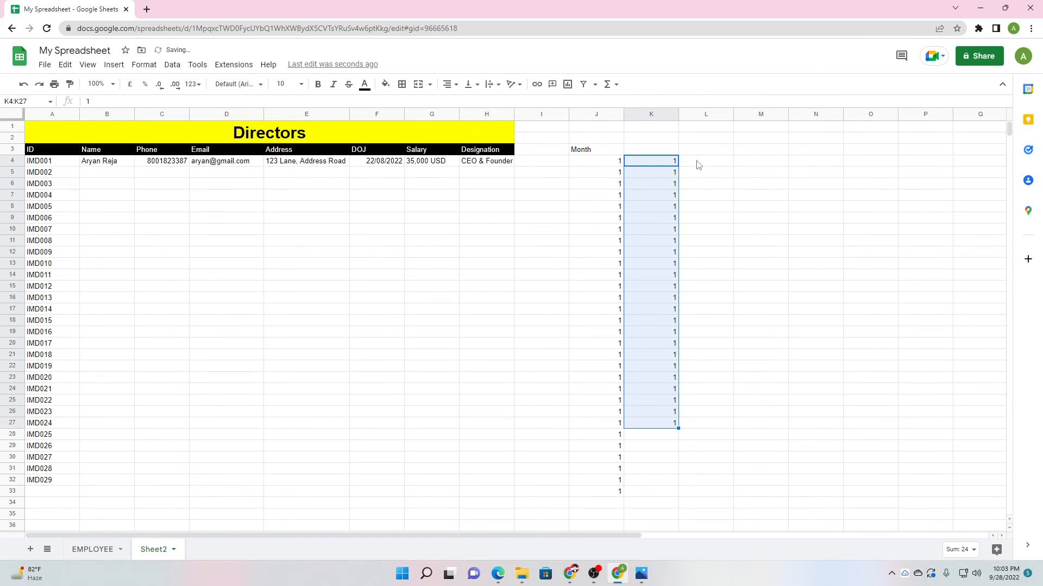
double_click(698, 161)
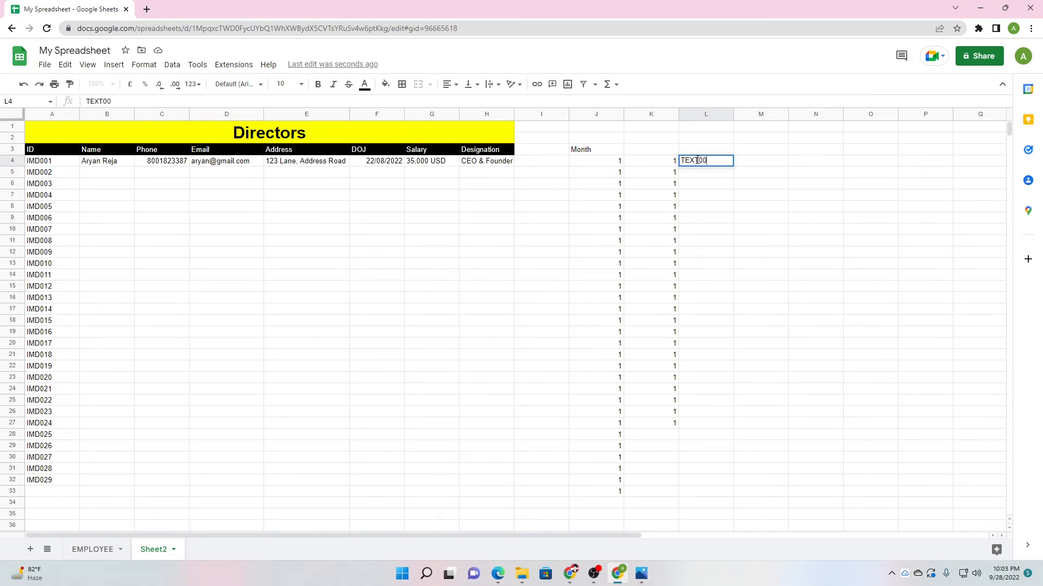
Enter TEXT01 in L4 and extend the numbered series down to row 251, ending at TEXT248.
key("BackSpace")
key("BackSpace")
left_click(724, 213)
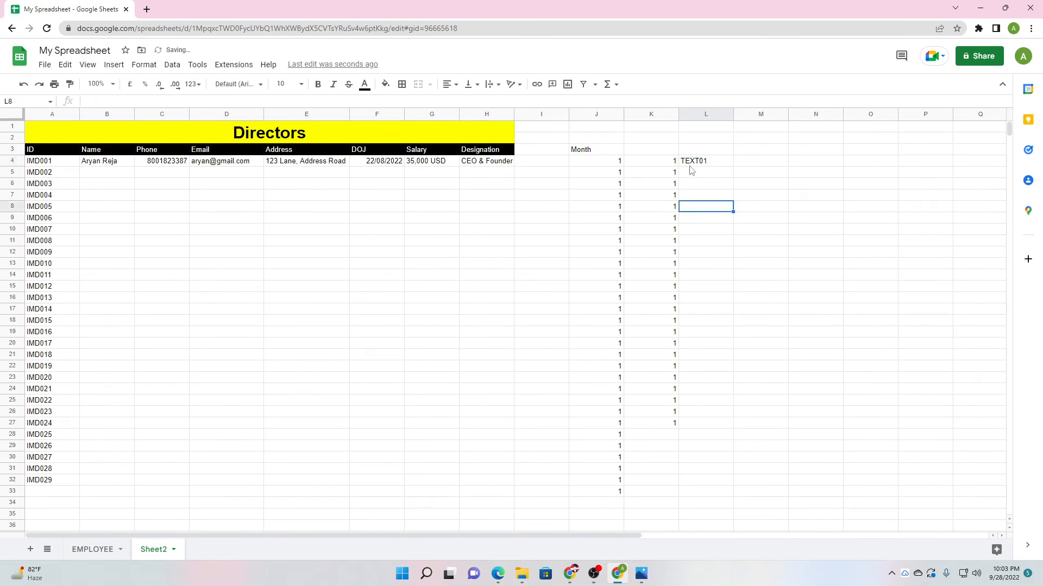
left_click(715, 164)
left_click_drag(733, 166, 727, 503)
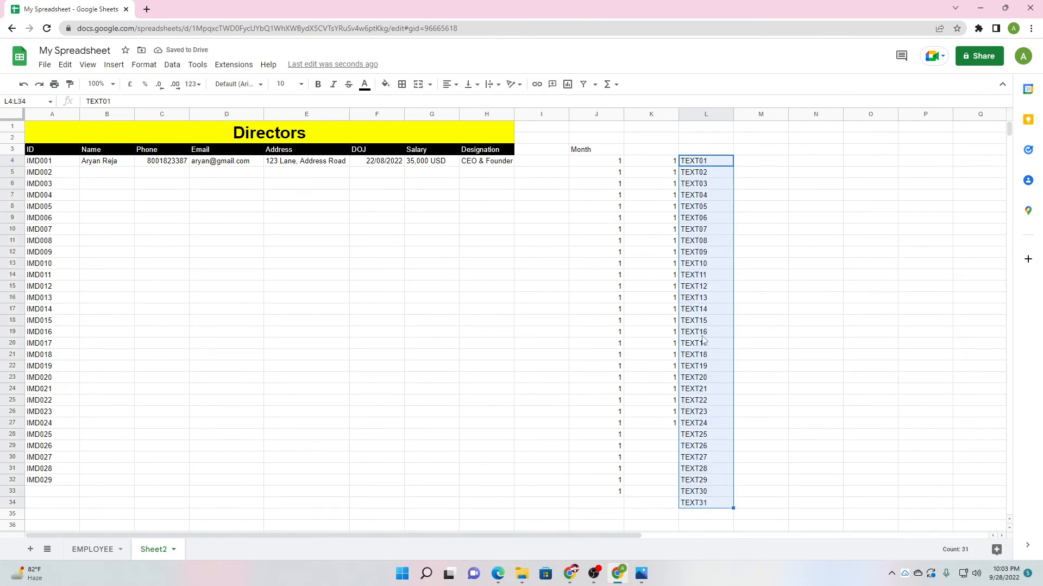
scroll(717, 395, "down", 5)
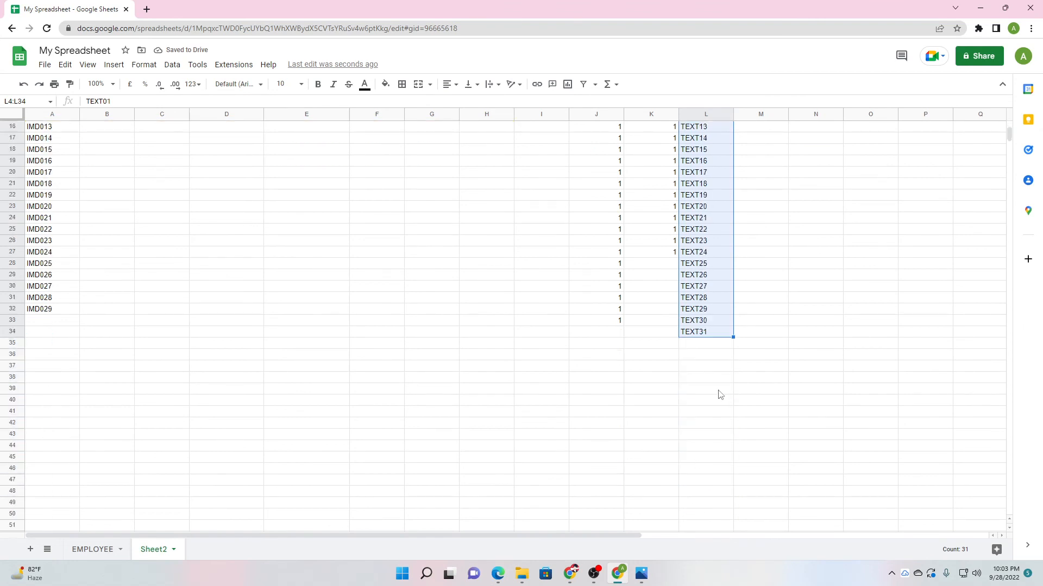
left_click(732, 224)
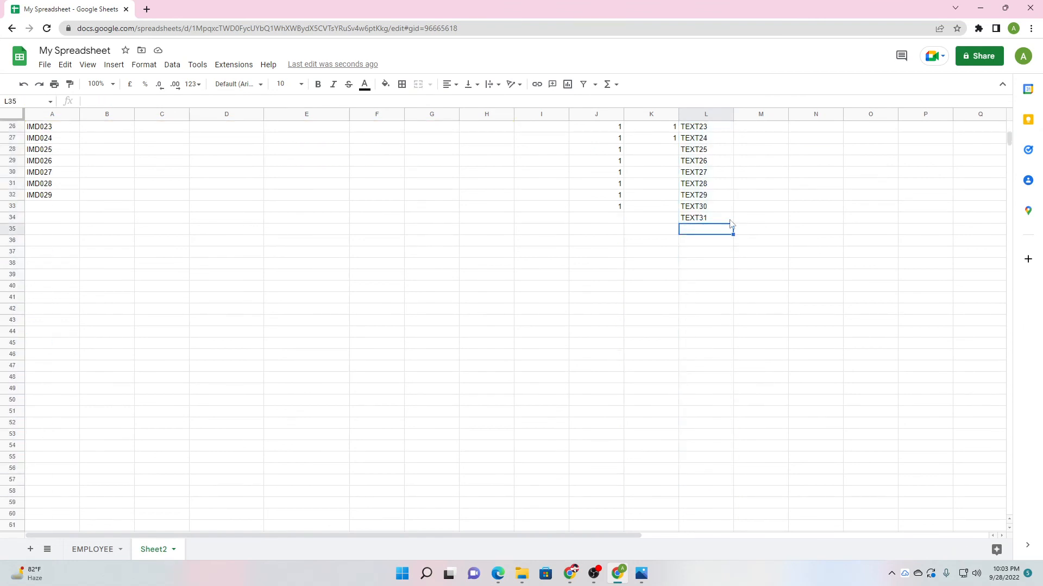
left_click(731, 220)
left_click_drag(732, 223, 714, 579)
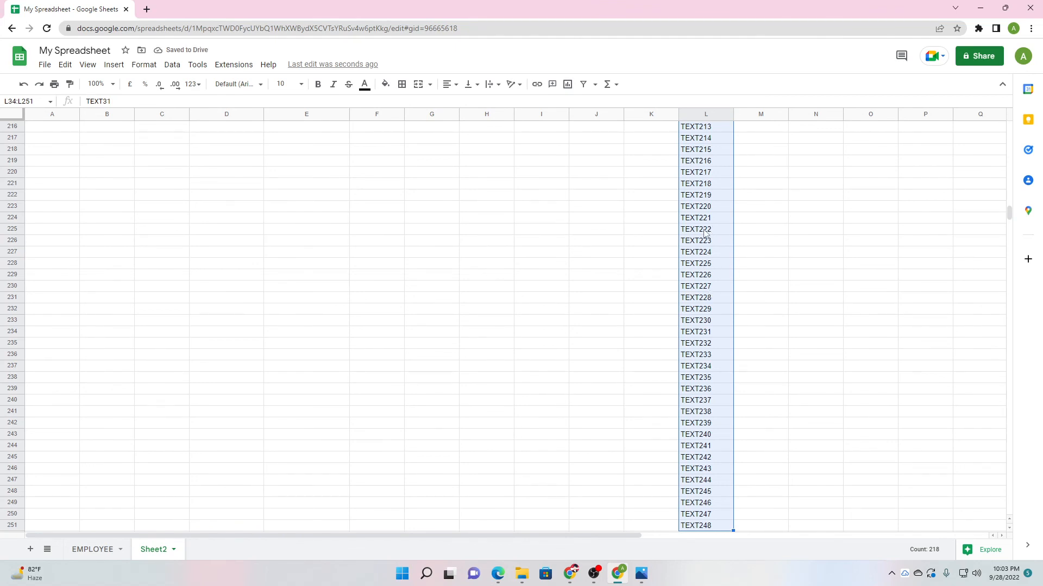
left_click_drag(1007, 216, 1008, 126)
left_click(855, 265)
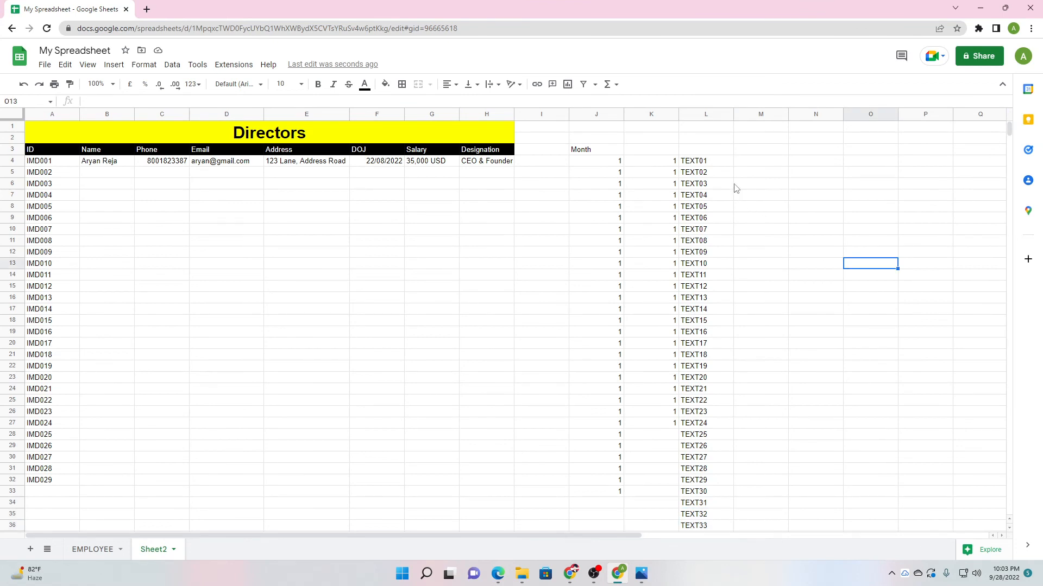
Undo the test series in columns K and L, then extend the IDs to IMD007 in row 10.
key("ctrl+z")
key("ctrl+z")
key("ctrl+z")
key("ctrl+z")
key("ctrl+z")
key("ctrl+z")
key("ctrl+z")
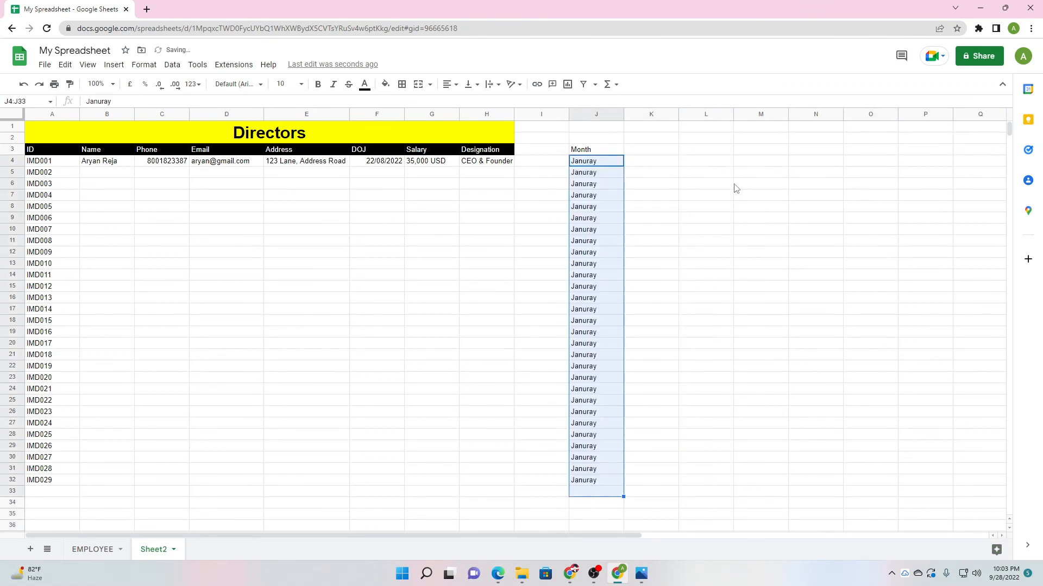
left_click(185, 232)
left_click(58, 157)
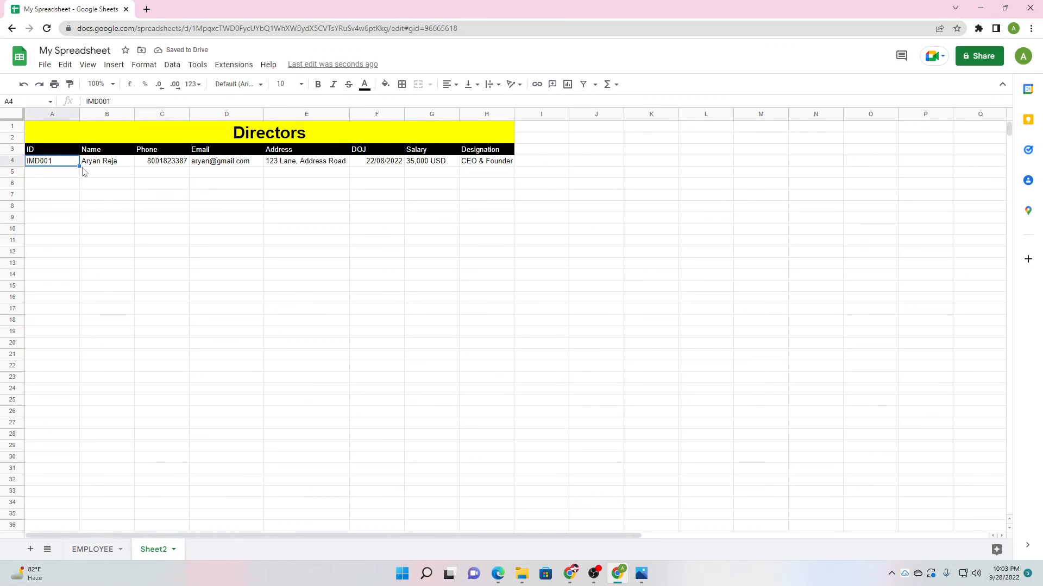
left_click_drag(80, 166, 80, 235)
left_click(115, 241)
Type a name for each director IMD002 through IMD007 in the Name column.
left_click(124, 177)
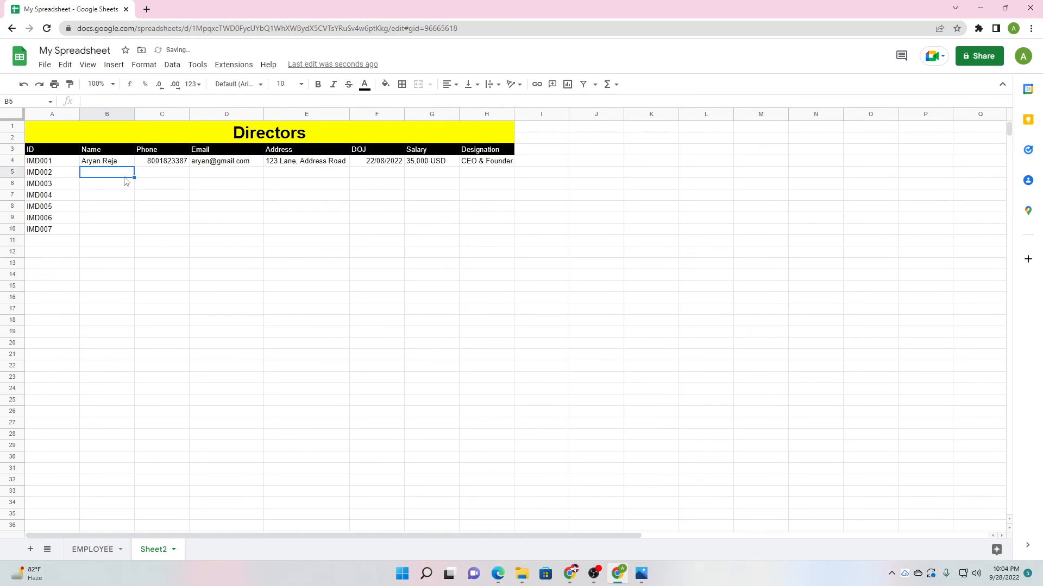
type("Mim")
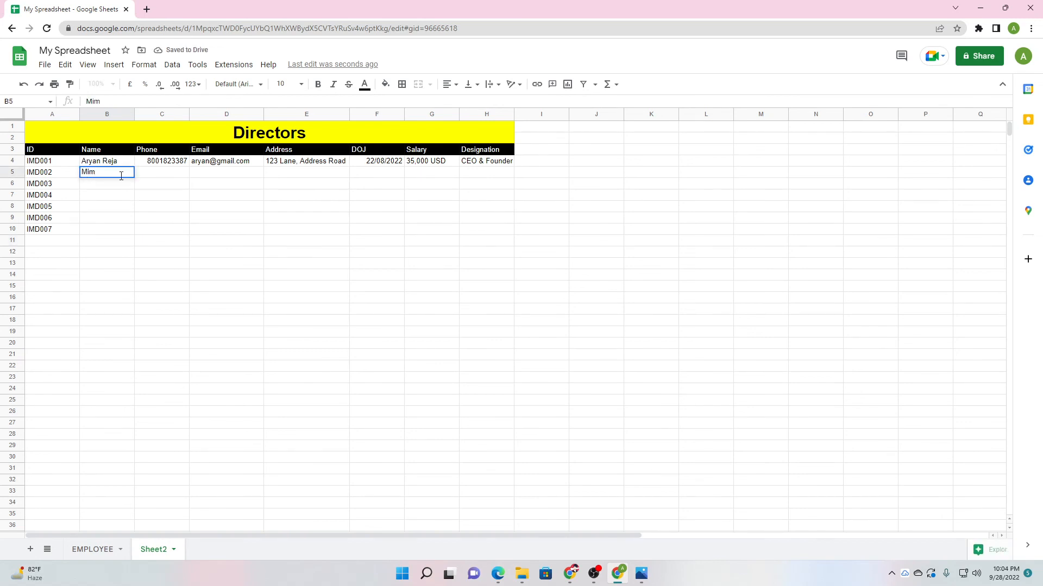
key("Return")
type("H")
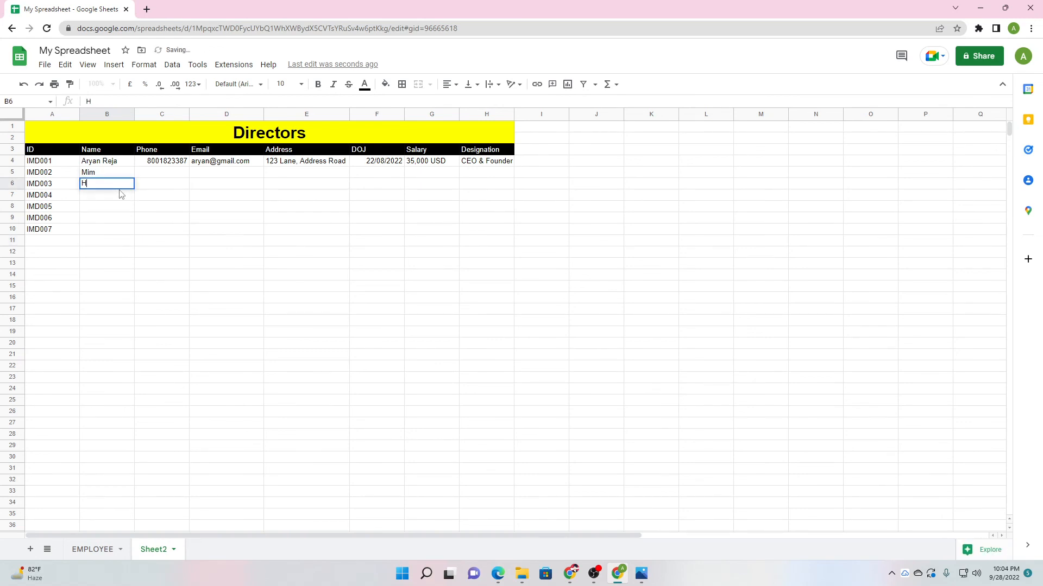
type("John")
key("Return")
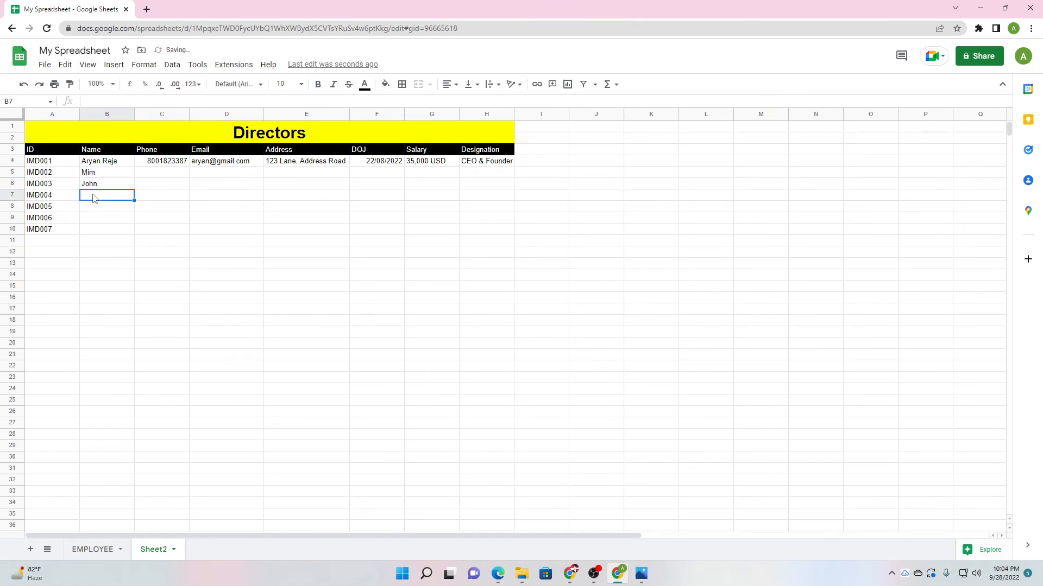
type("Robin")
key("Return")
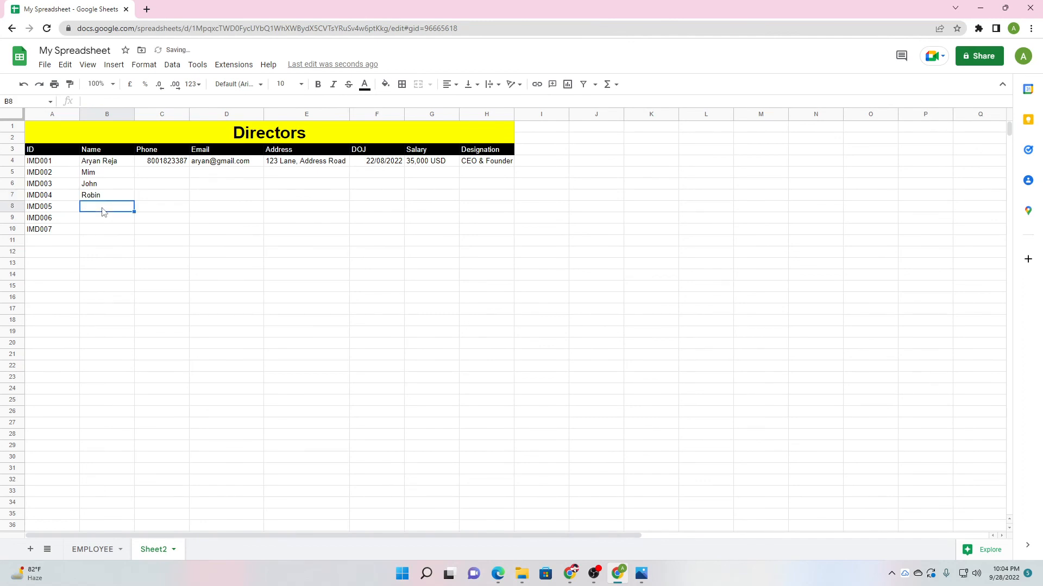
type("Jabir")
key("Return")
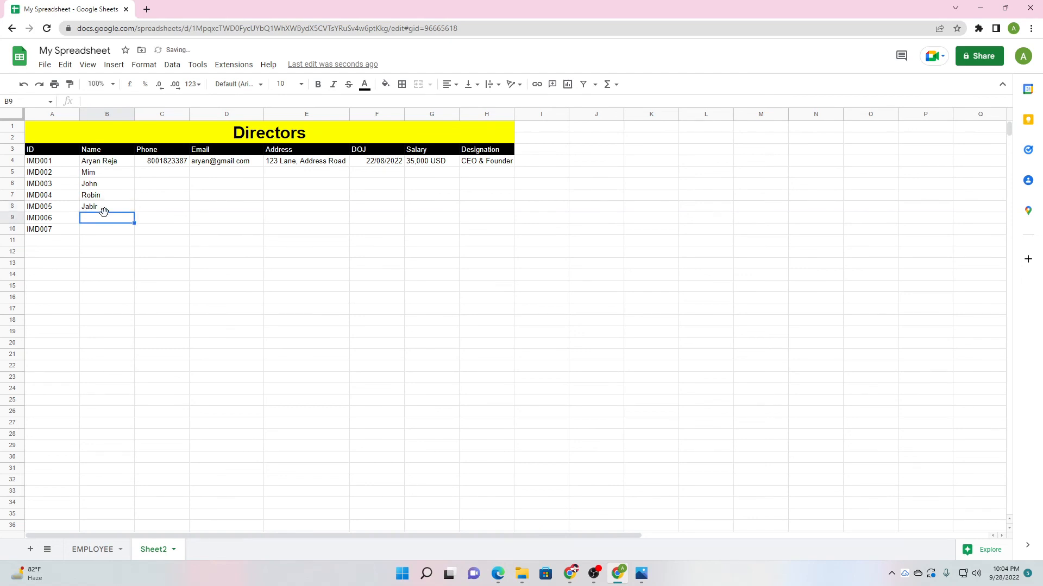
type("Mantosh")
left_click(119, 235)
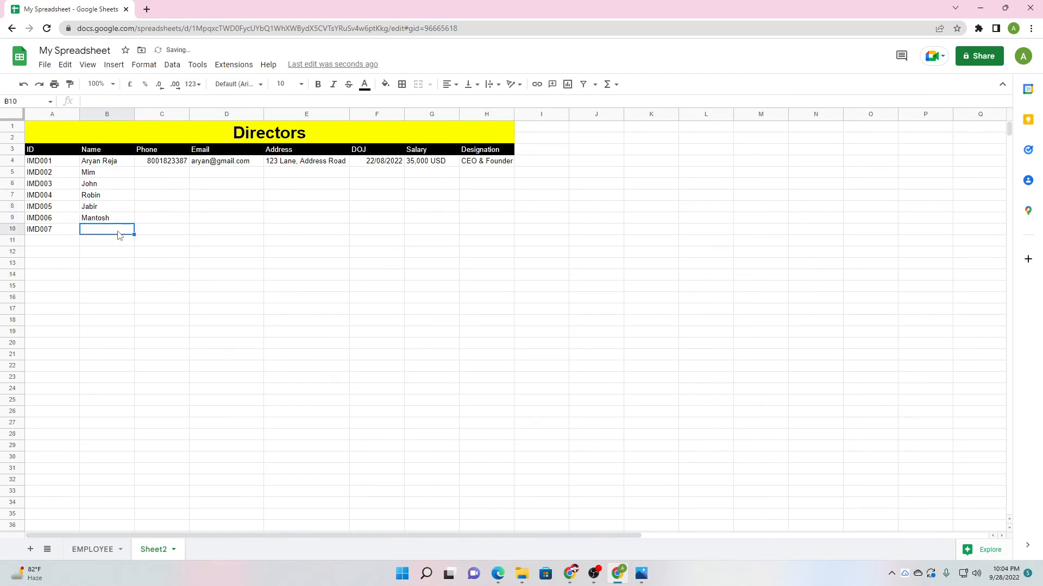
type("Sarbeswar")
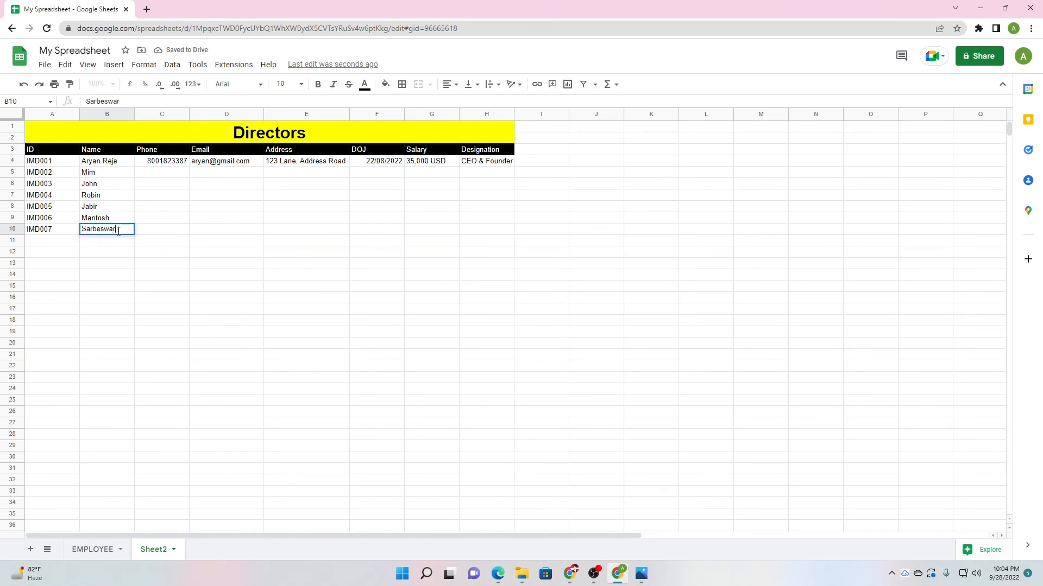
left_click(118, 255)
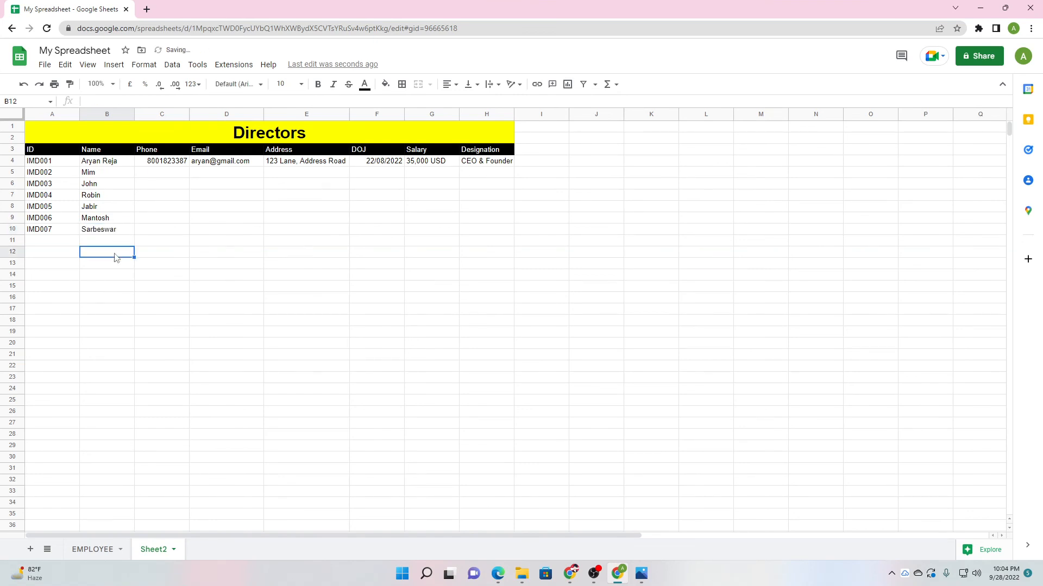
Copy C4's phone number down to row 10, then clear the copies in C5:C10.
left_click(172, 166)
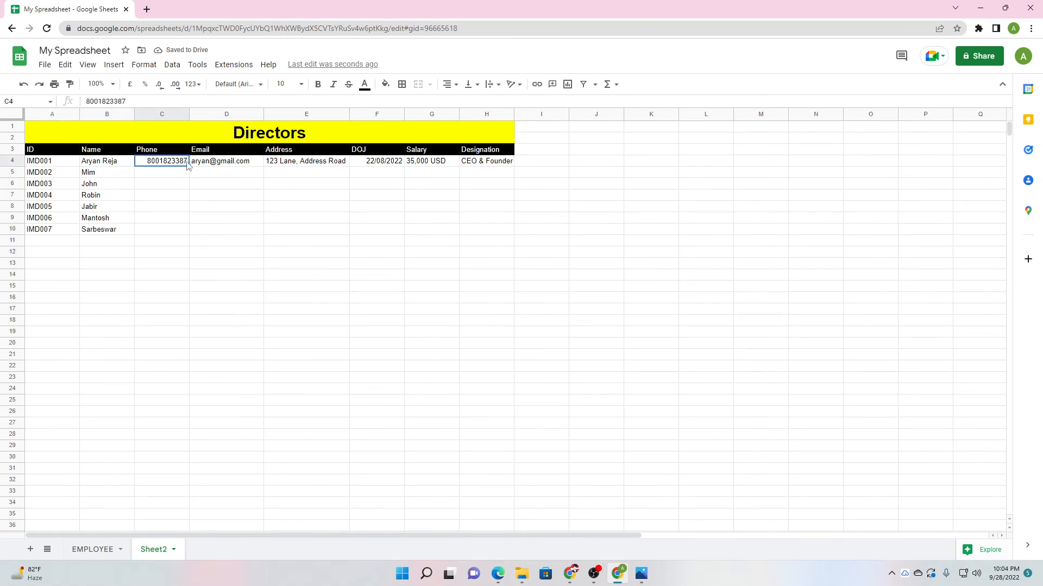
left_click_drag(189, 167, 194, 234)
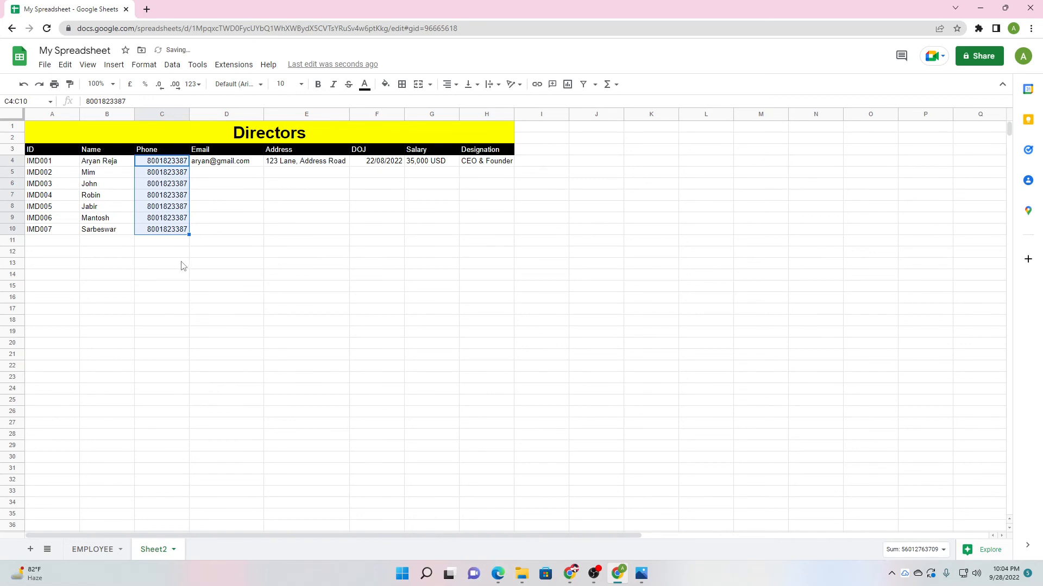
left_click(180, 253)
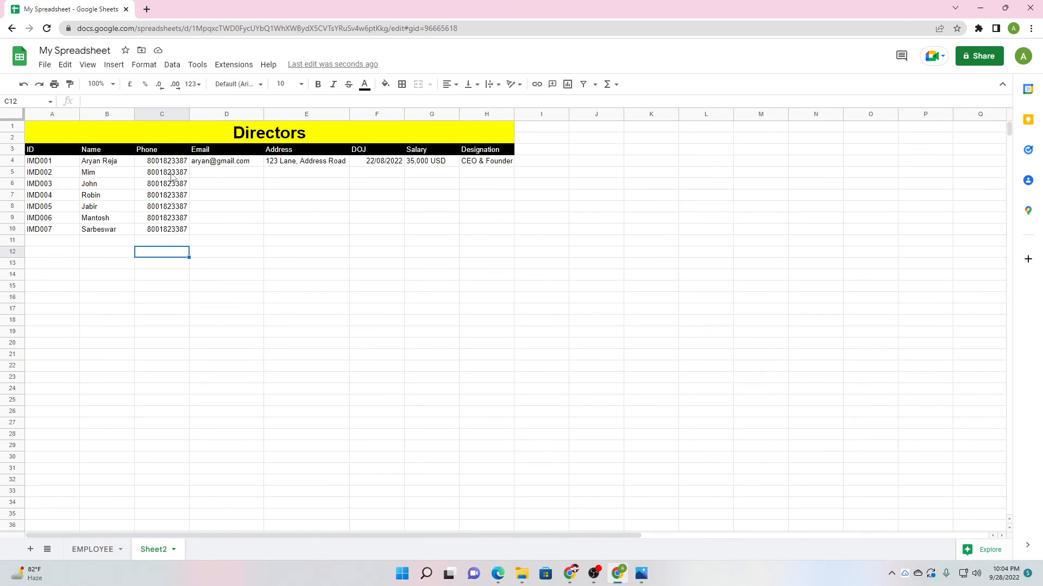
left_click_drag(170, 177, 171, 232)
key("Delete")
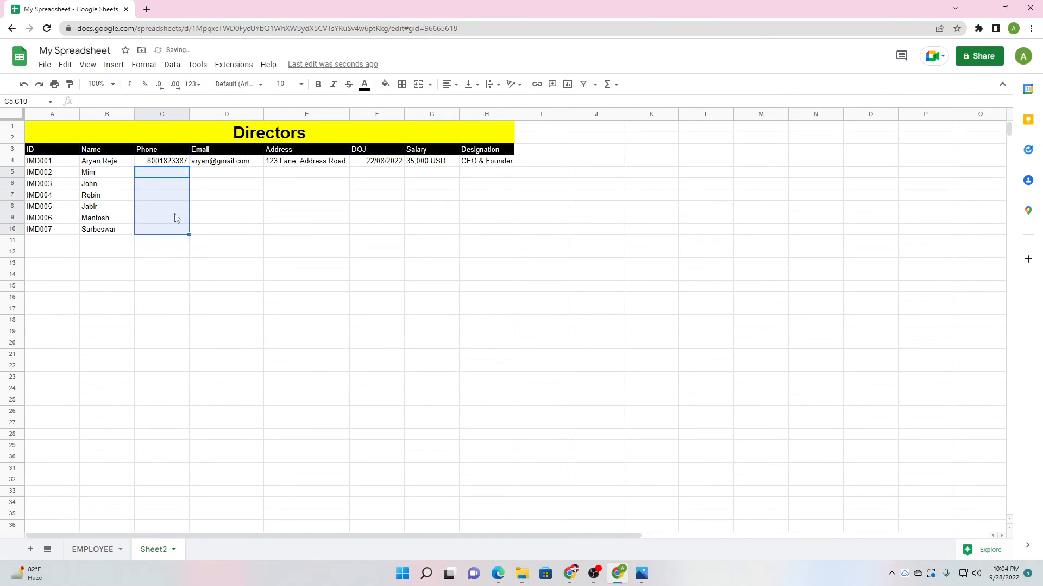
Enter a ten-digit phone number for IMD002, retyping it to correct the first attempt.
left_click(172, 178)
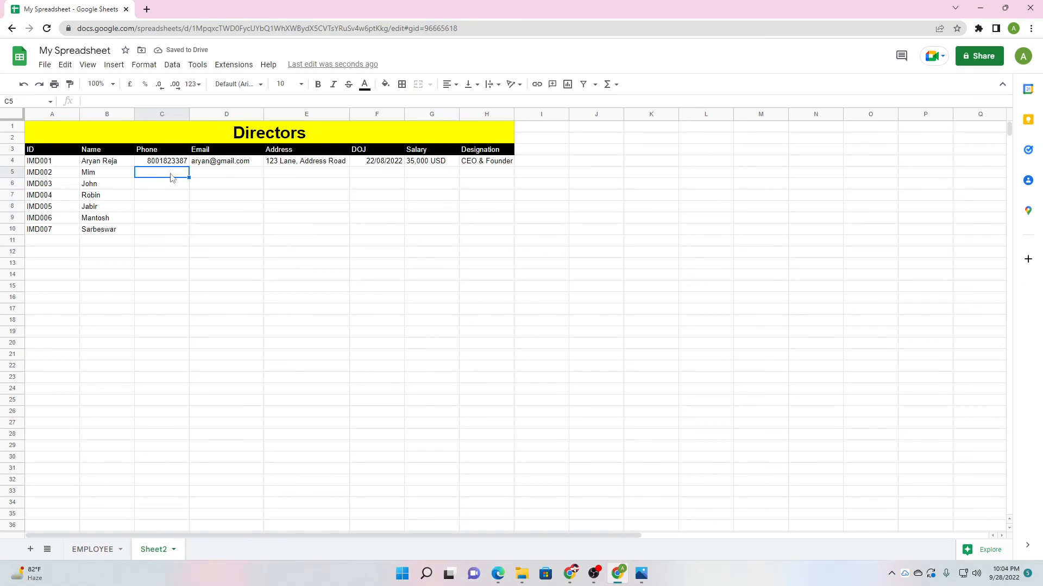
type("9999999")
key("Return")
left_click(153, 175)
type("9999999999")
left_click(158, 197)
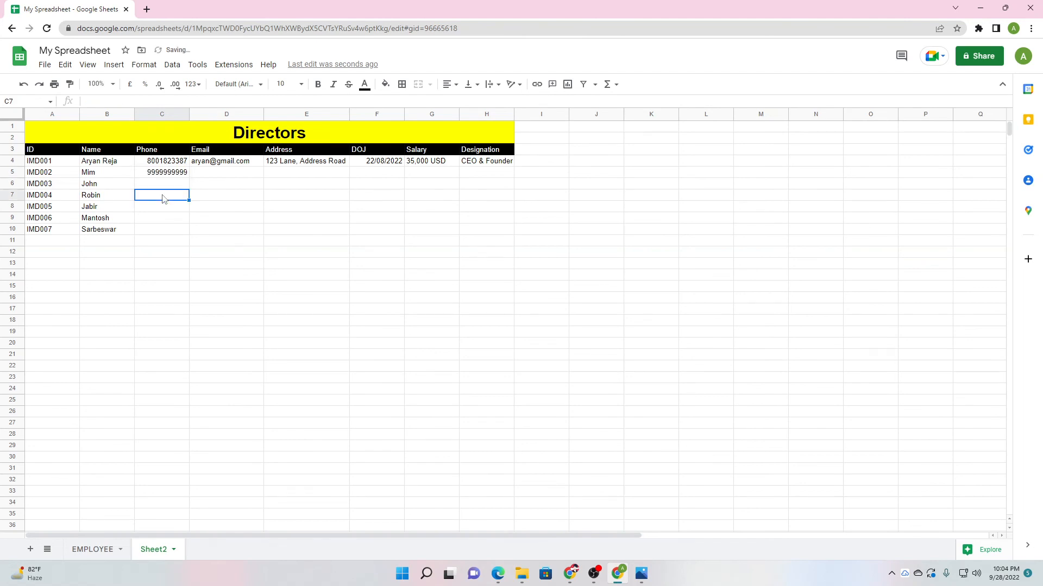
Copy the D4 email down the Email column, then undo the copy.
left_click(234, 163)
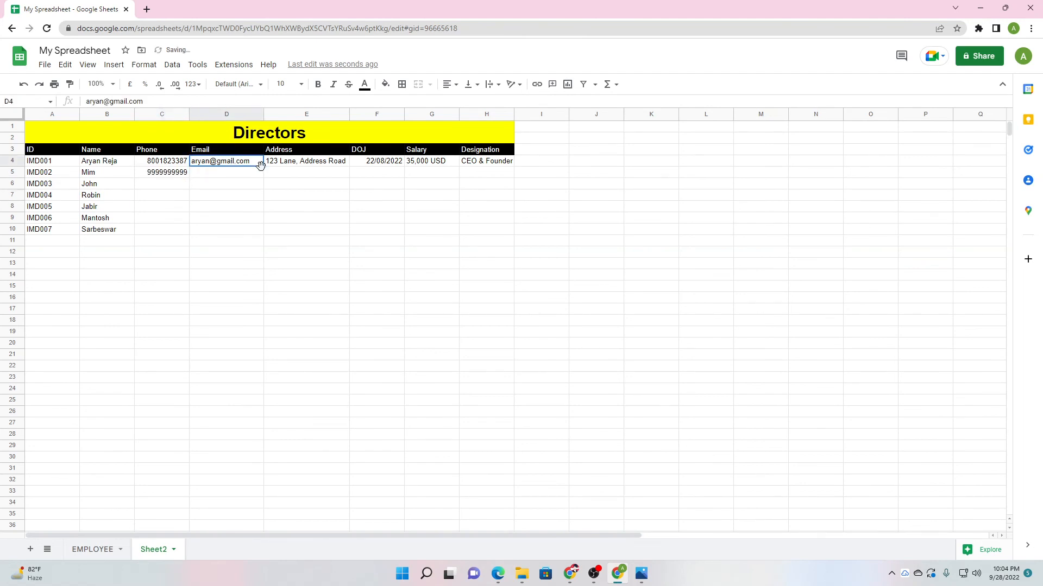
left_click_drag(263, 165, 256, 528)
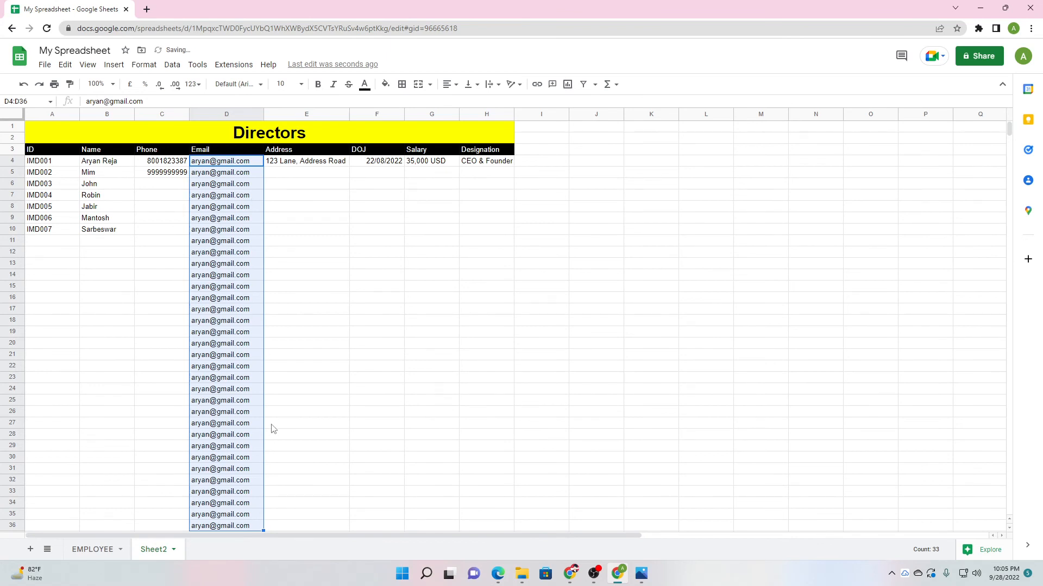
key("ctrl+z")
left_click(262, 333)
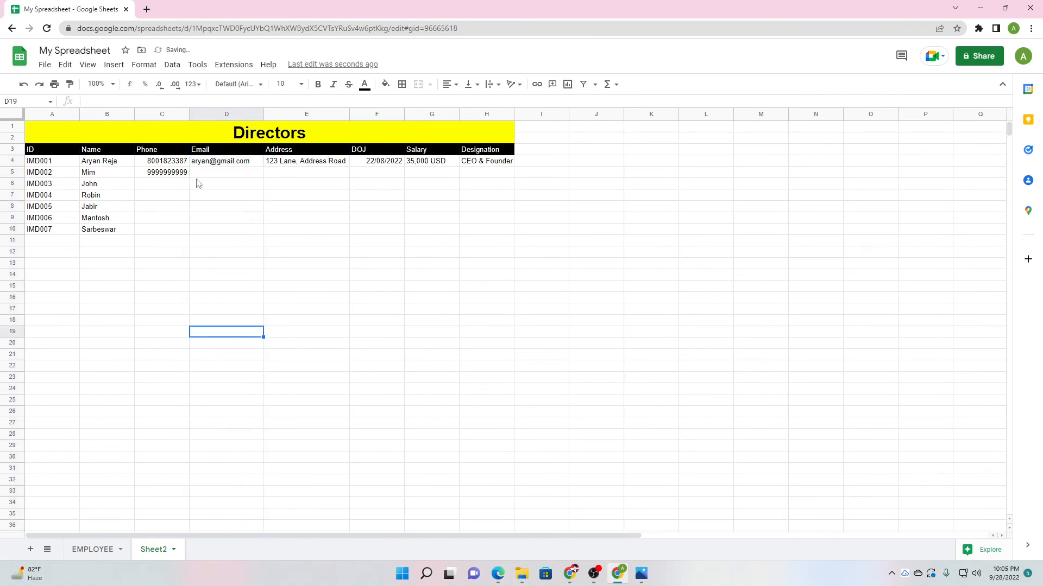
Enter phone numbers for directors IMD003 and IMD004.
left_click(174, 185)
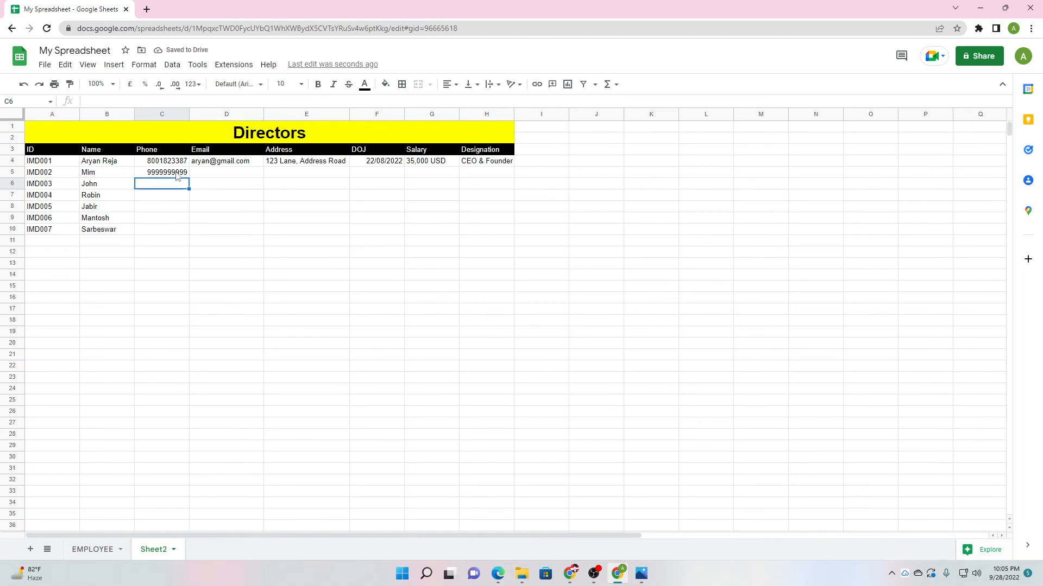
type("69858855")
left_click(171, 199)
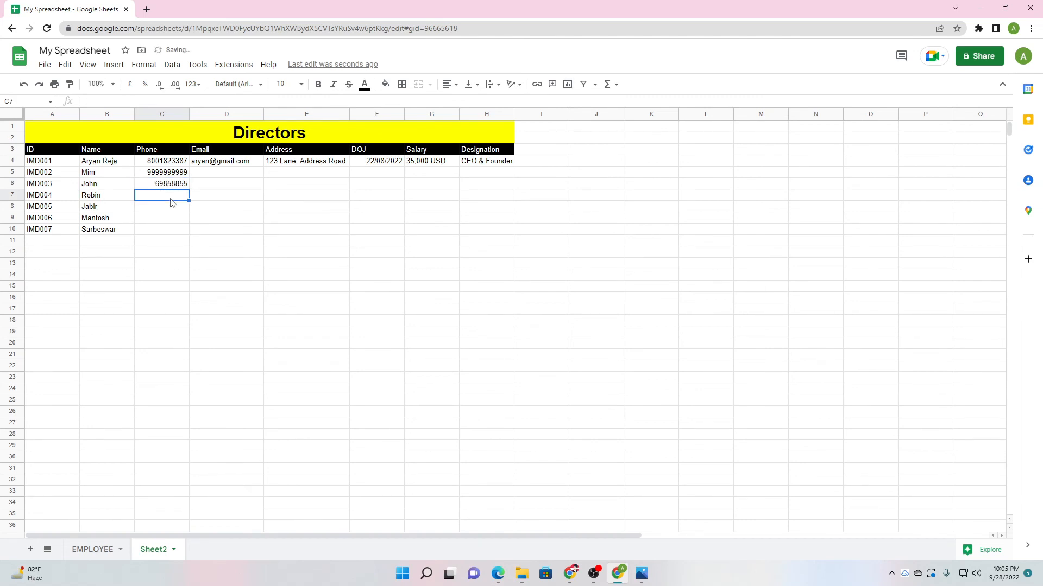
type("112121545")
left_click(179, 222)
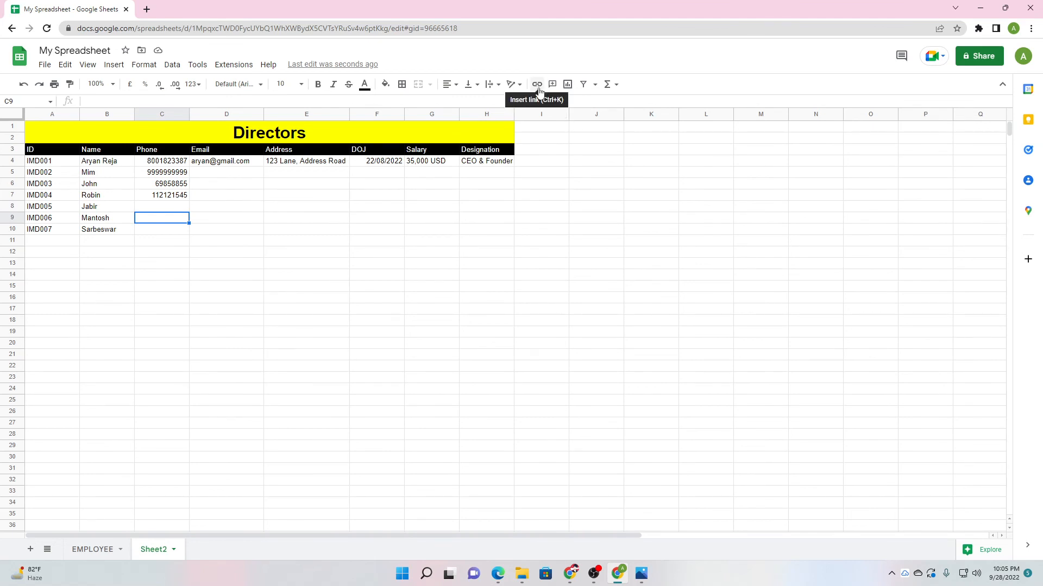
left_click(212, 164)
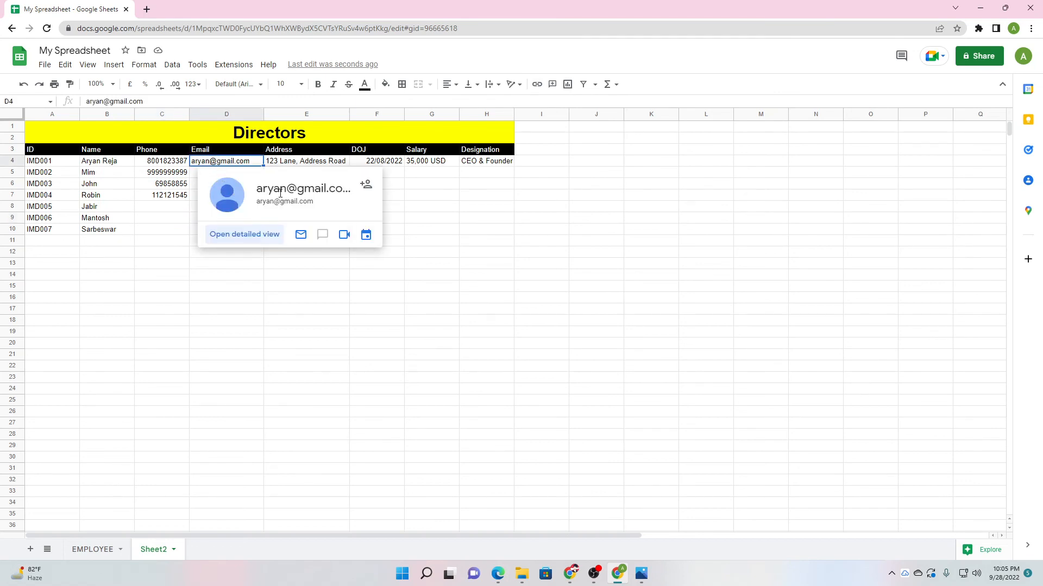
left_click(536, 84)
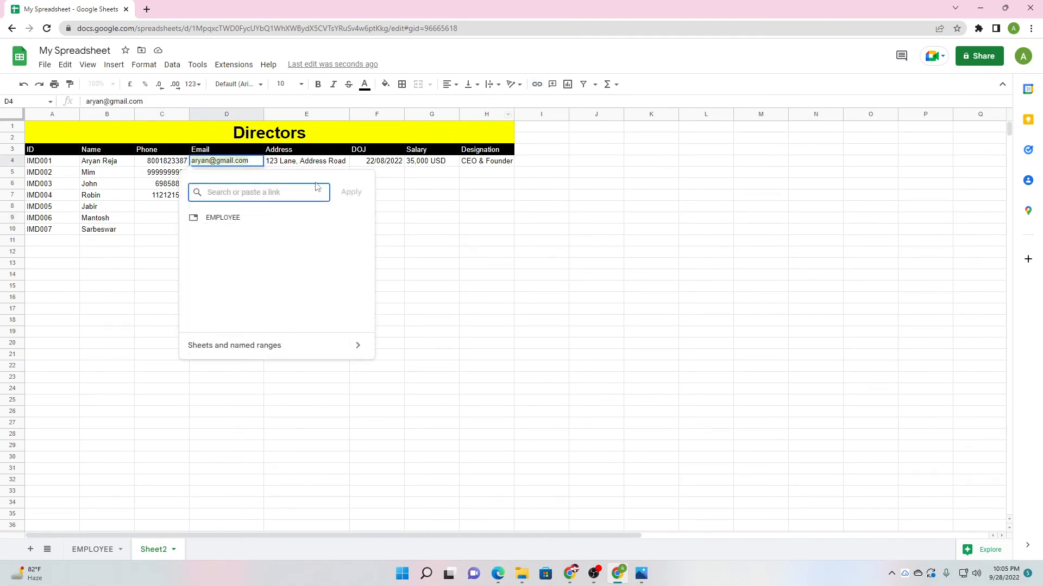
type("mailto")
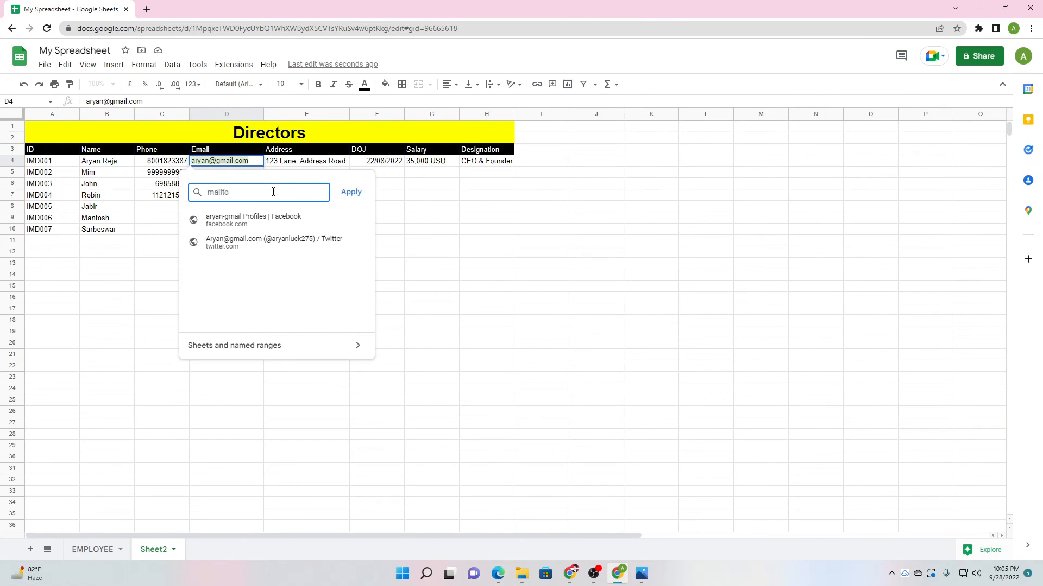
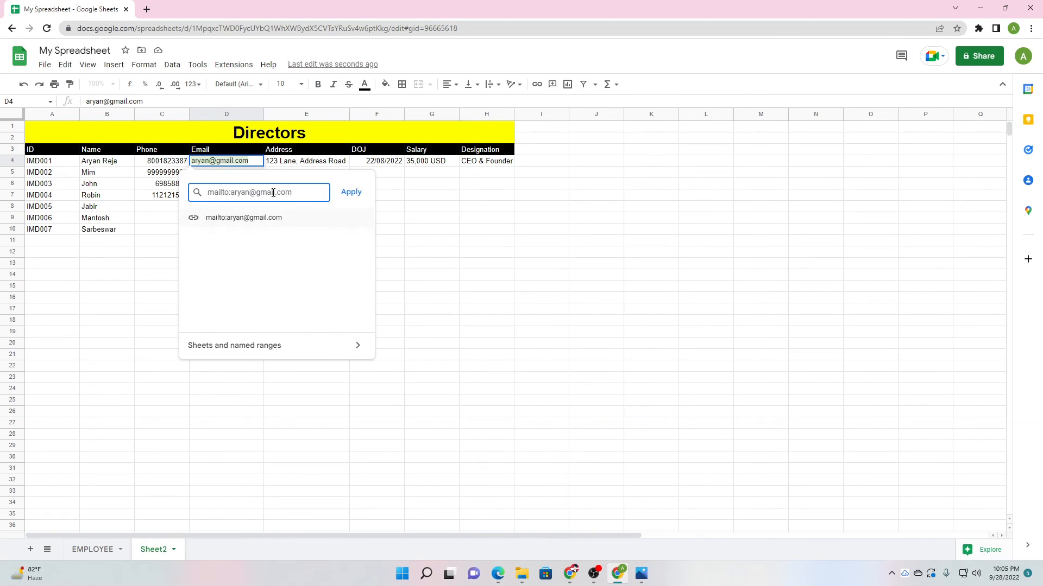
left_click(350, 192)
left_click(276, 240)
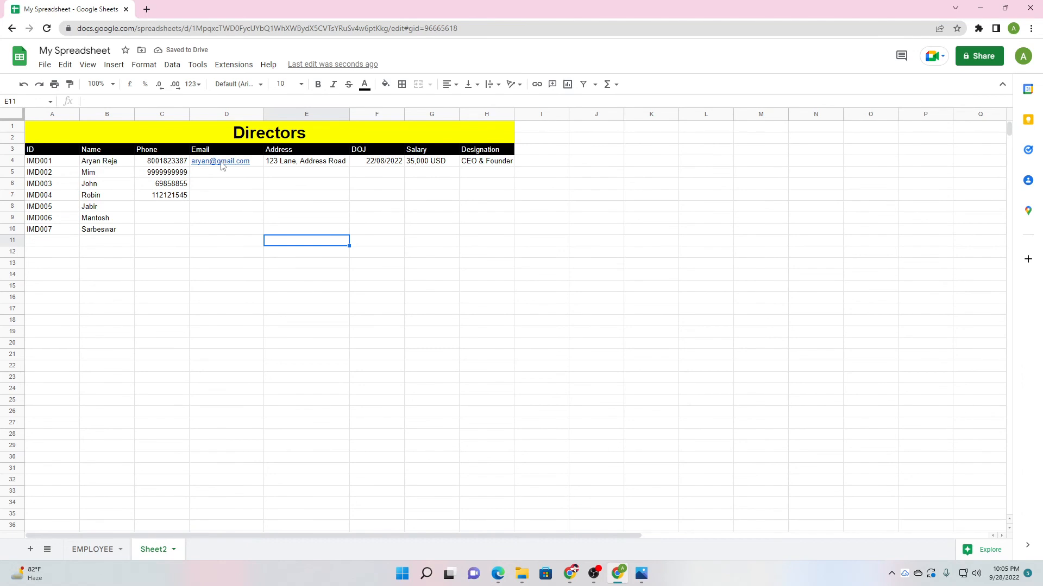
mouse_move(226, 165)
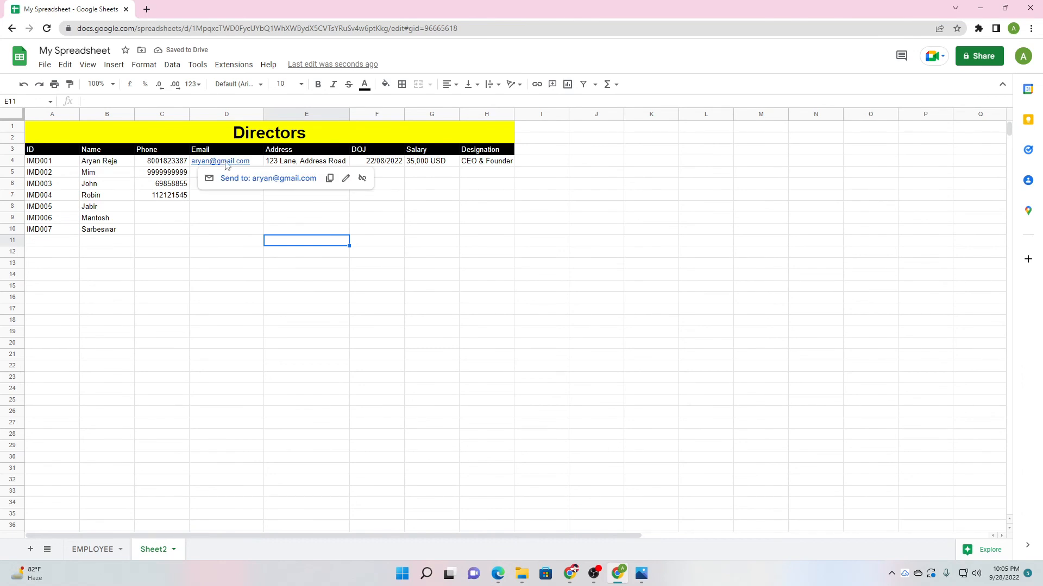
left_click(263, 178)
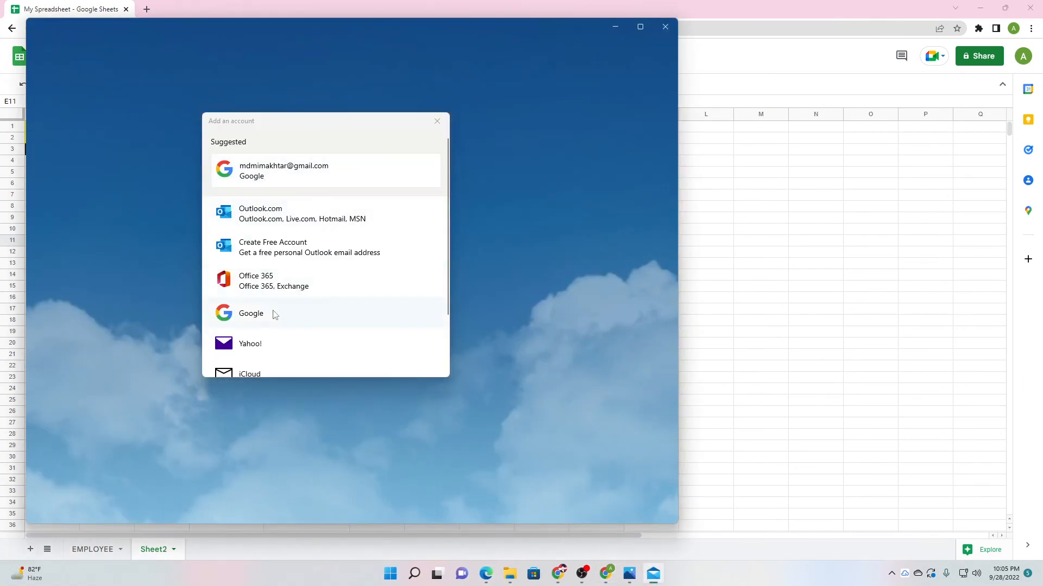
left_click(436, 122)
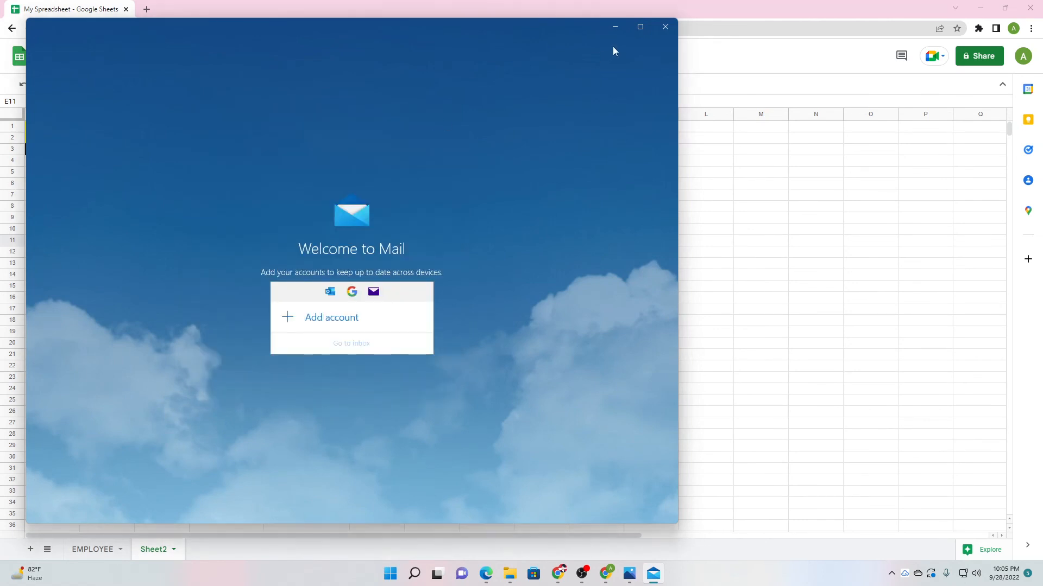
left_click(668, 29)
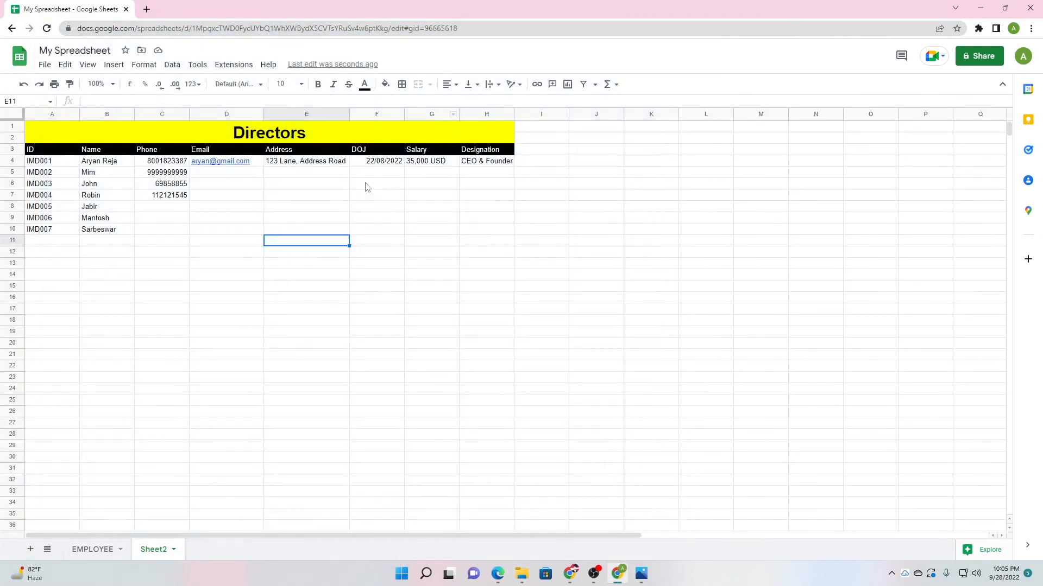
key("ctrl+z")
Open Settings for this spreadsheet from the File menu and close it without saving.
left_click(237, 187)
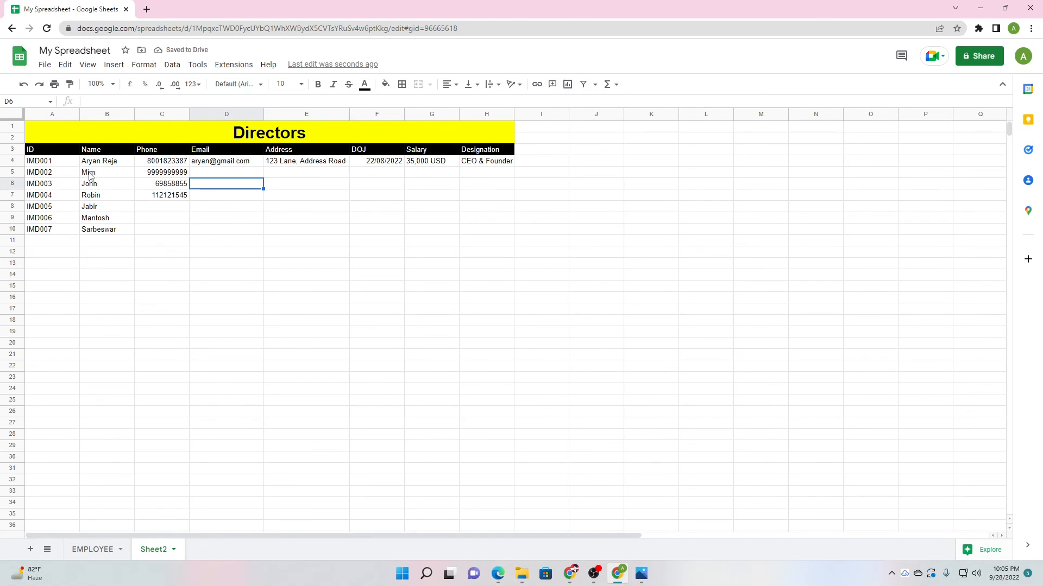
left_click(45, 65)
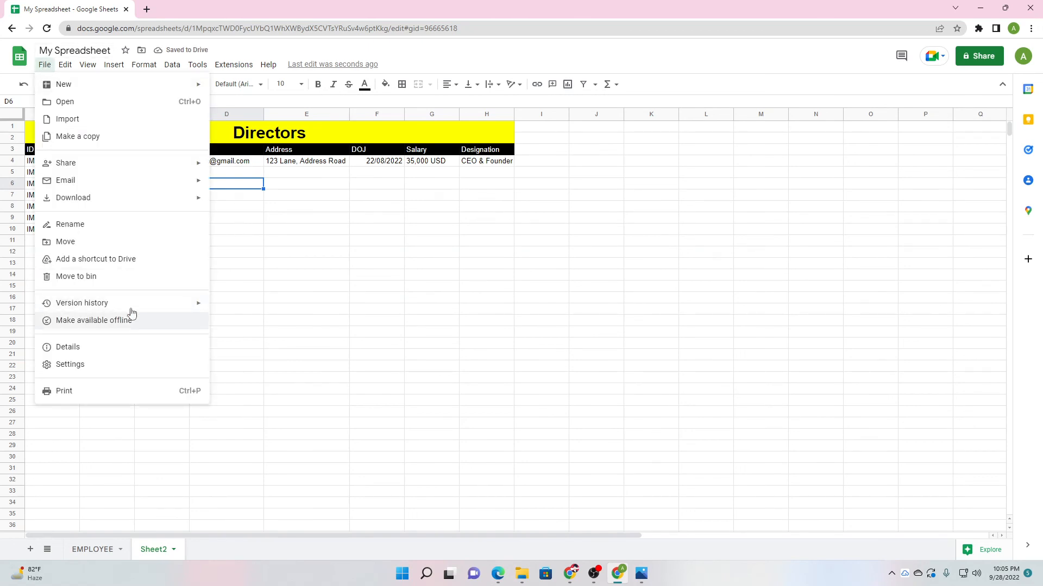
mouse_move(151, 310)
left_click(120, 365)
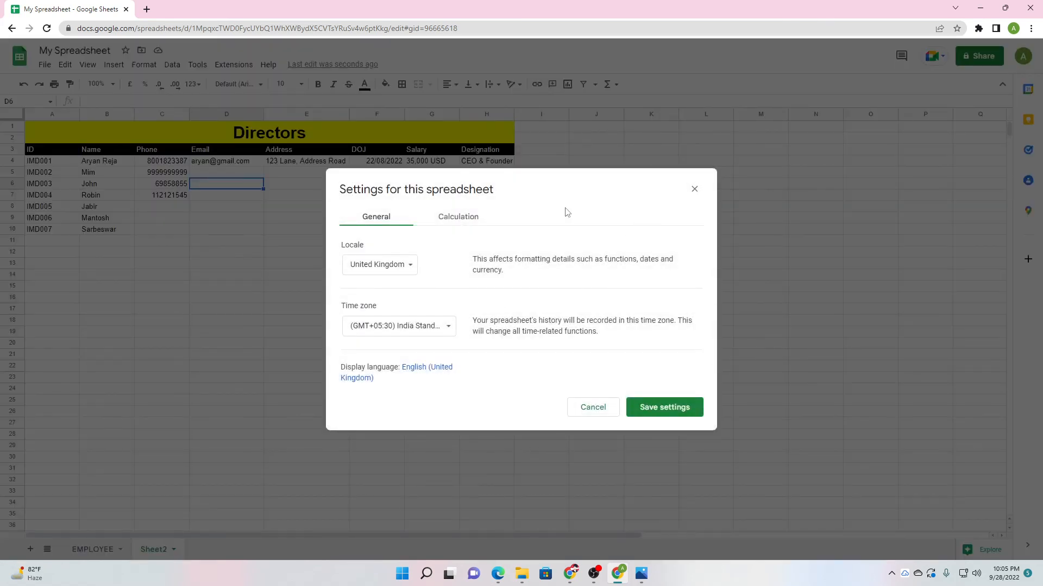
left_click(468, 225)
left_click(378, 220)
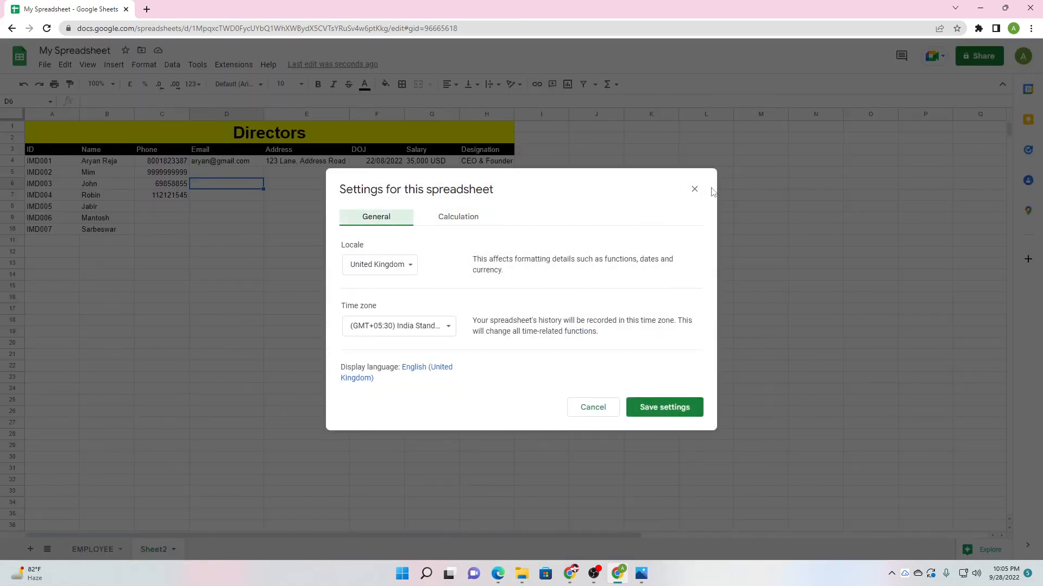
left_click(694, 189)
Switch from the spreadsheet to the Google Meet call window.
left_click(309, 240)
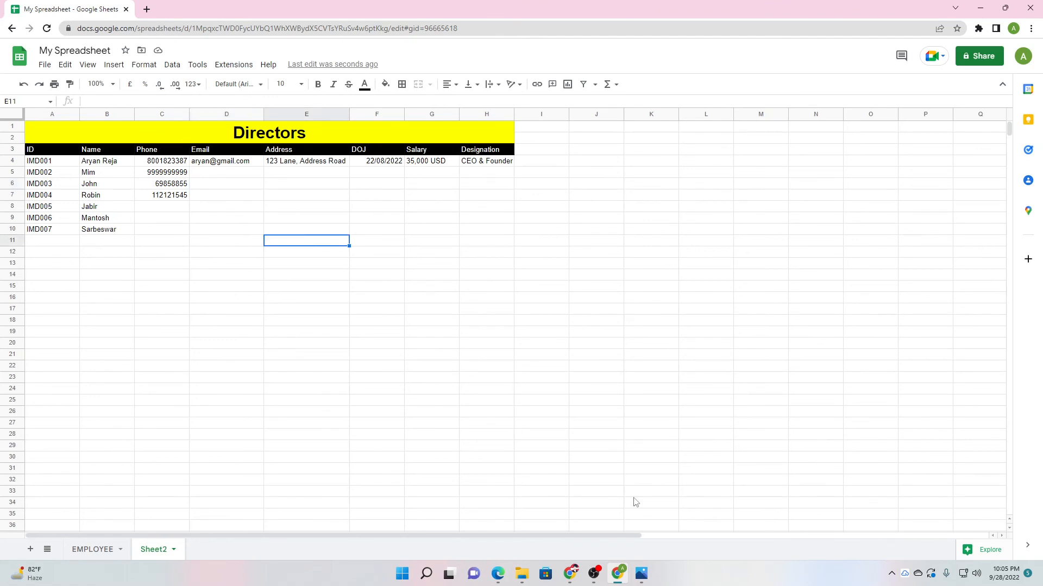
left_click(596, 576)
mouse_move(570, 574)
left_click(531, 521)
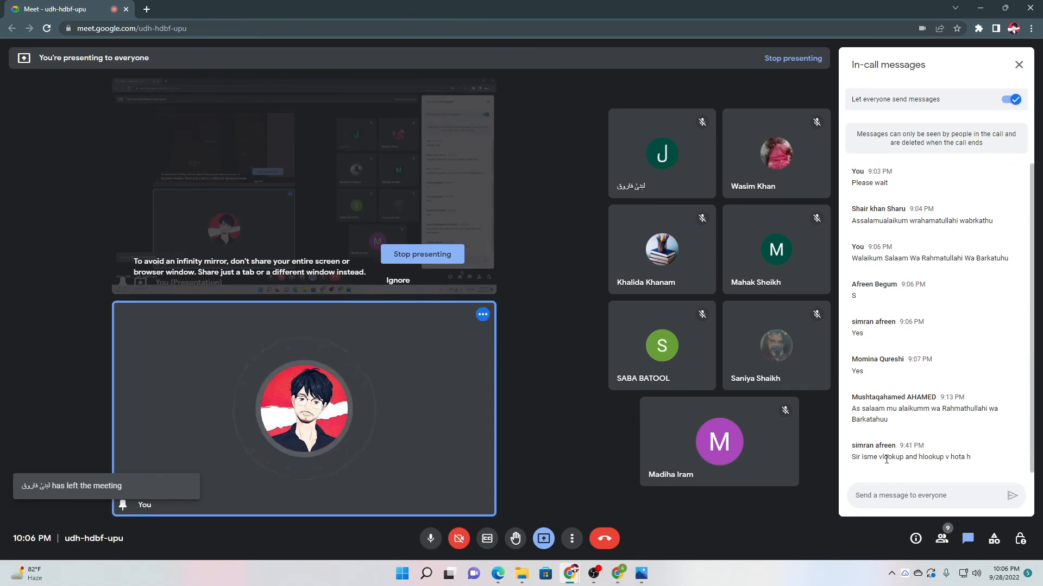
Copy 'vlookup and hlookup' from the Meet chat and paste it into a new browser tab.
left_click_drag(879, 457, 945, 458)
key("ctrl+c")
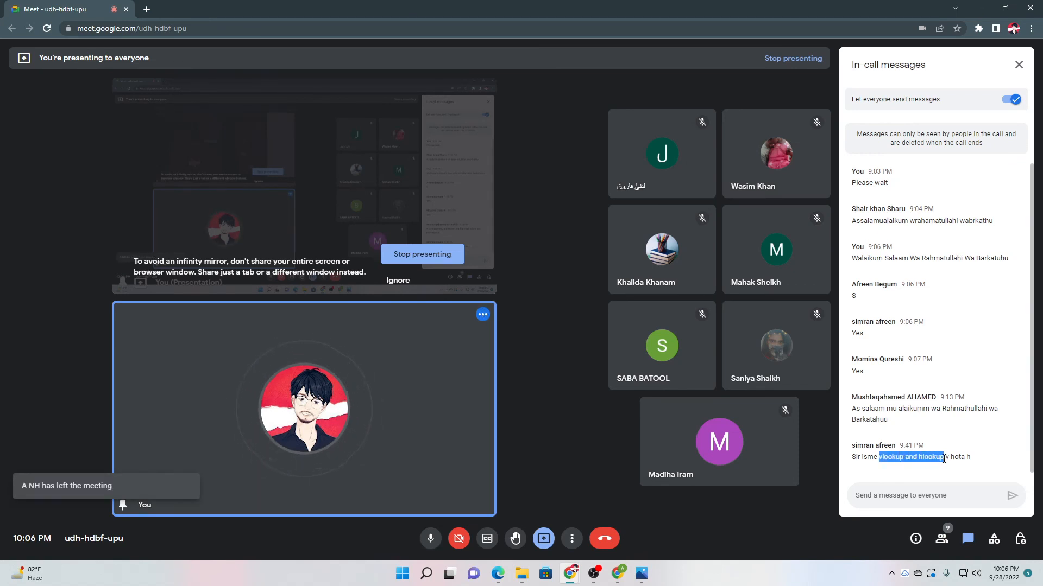
left_click(874, 458)
left_click(618, 574)
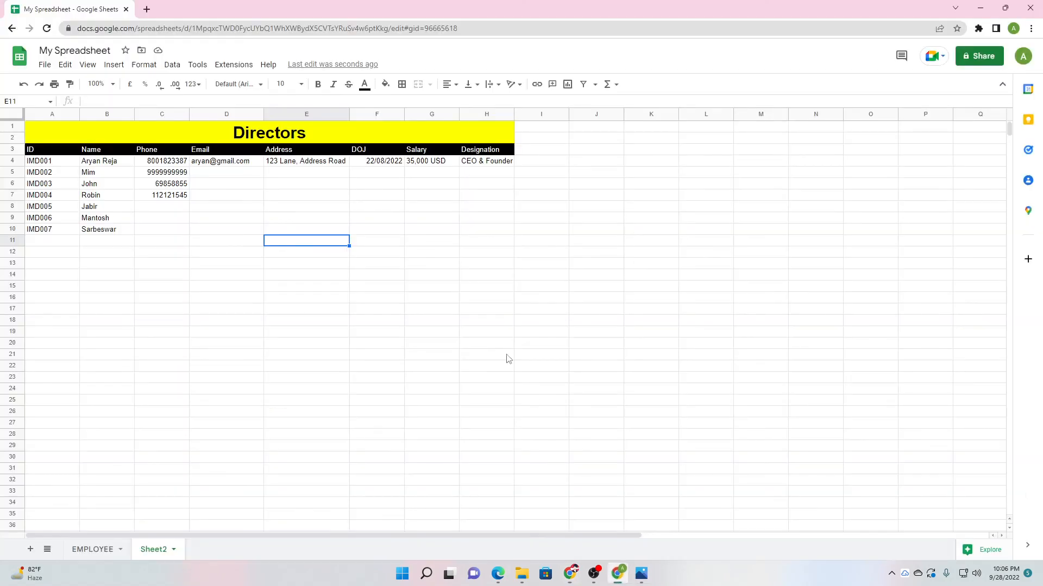
left_click(148, 10)
key("ctrl+v")
Search 'vlookup and hlookup', read the snippet, and expand 'What is difference between VLOOKUP and Hlookup?'.
key("Return")
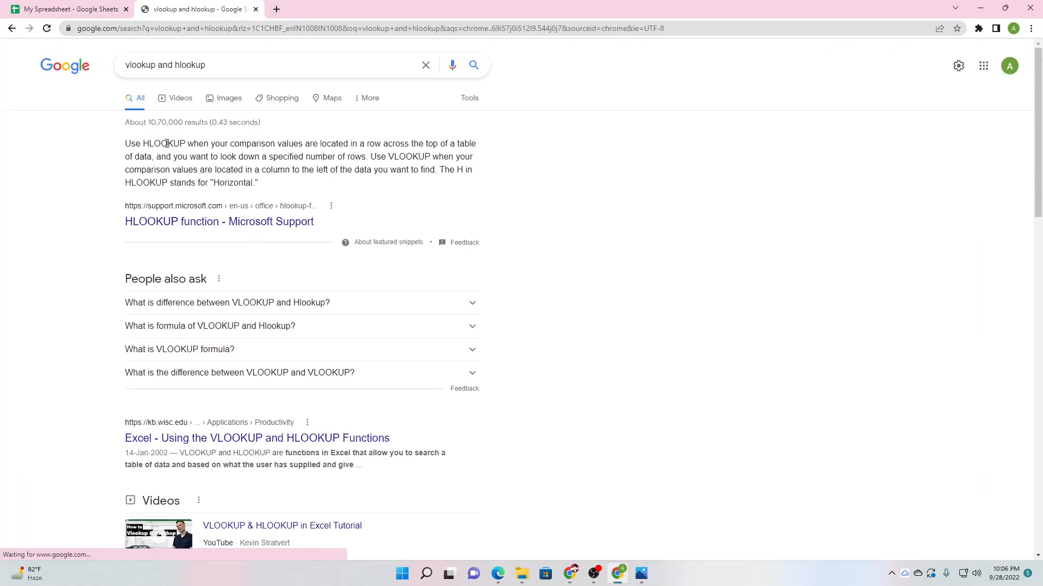
left_click_drag(194, 145, 376, 142)
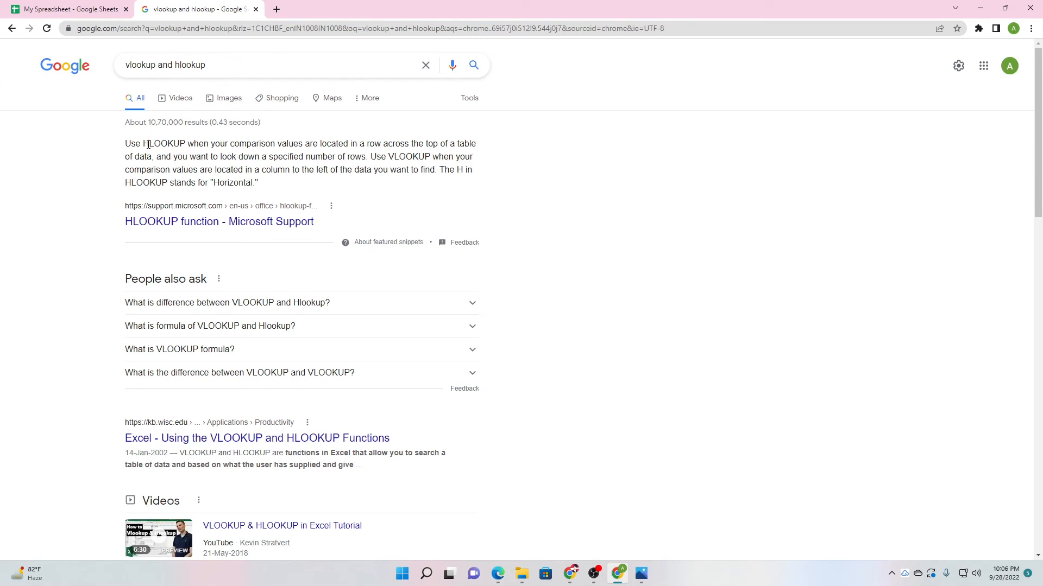
left_click_drag(148, 144, 141, 144)
left_click_drag(225, 171, 293, 171)
left_click(293, 170)
left_click_drag(233, 183, 245, 182)
left_click(287, 157)
left_click_drag(389, 159, 392, 160)
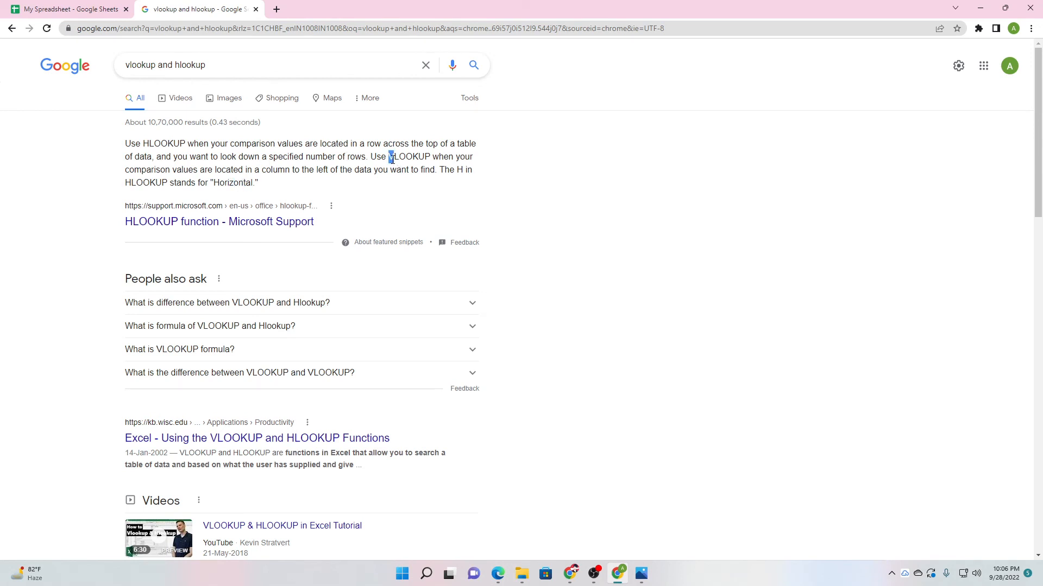
left_click(190, 307)
scroll(155, 264, "down", 1)
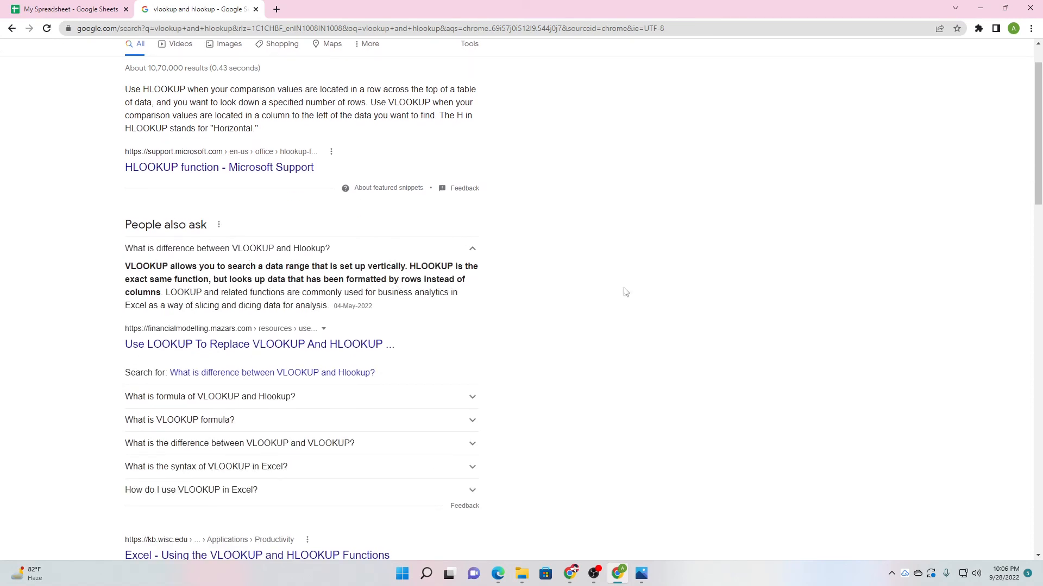
Return to the My Spreadsheet tab and open the Σ Functions list.
left_click(571, 574)
left_click(65, 8)
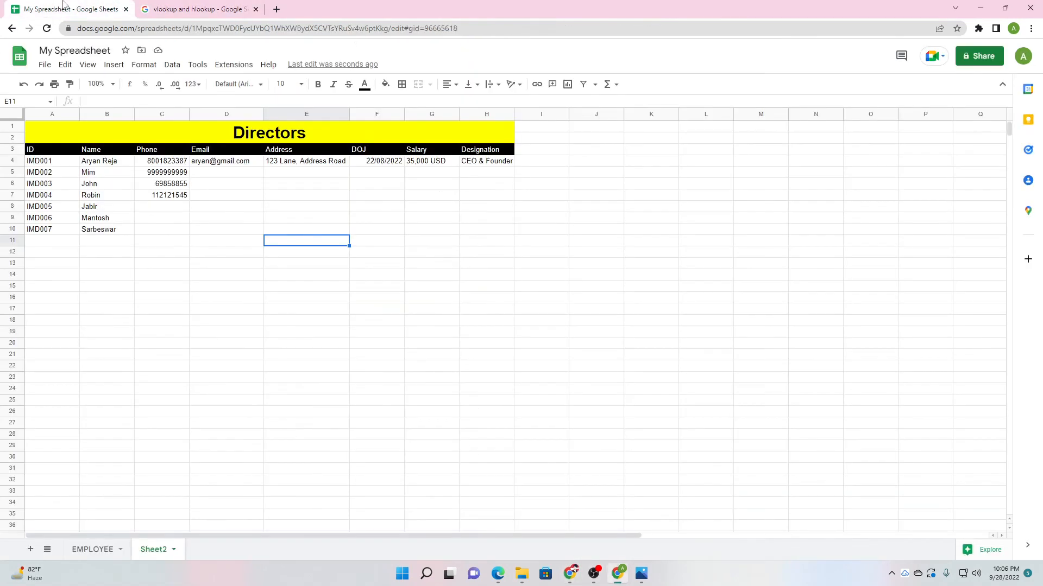
right_click(369, 308)
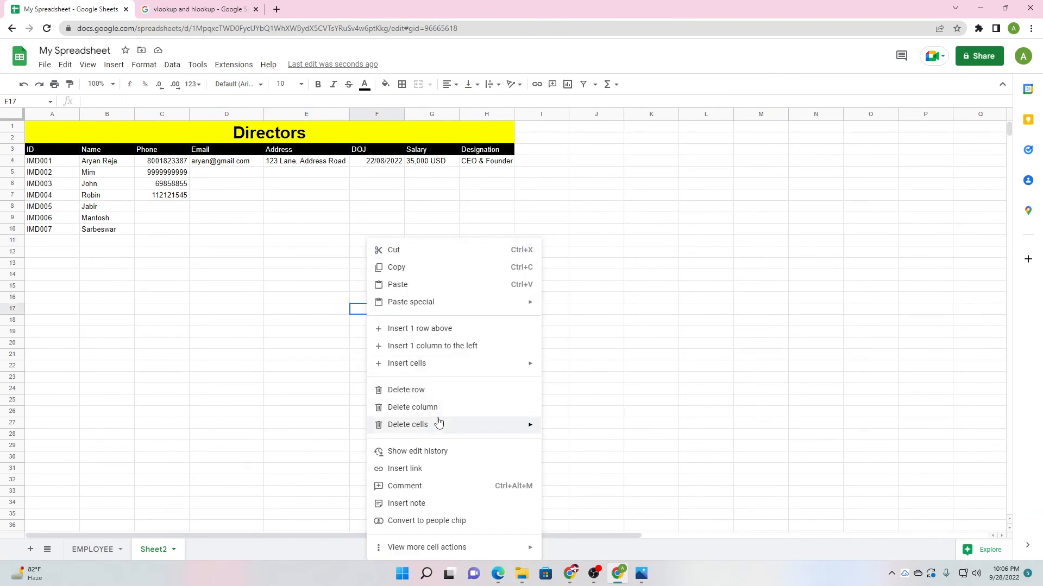
left_click(331, 207)
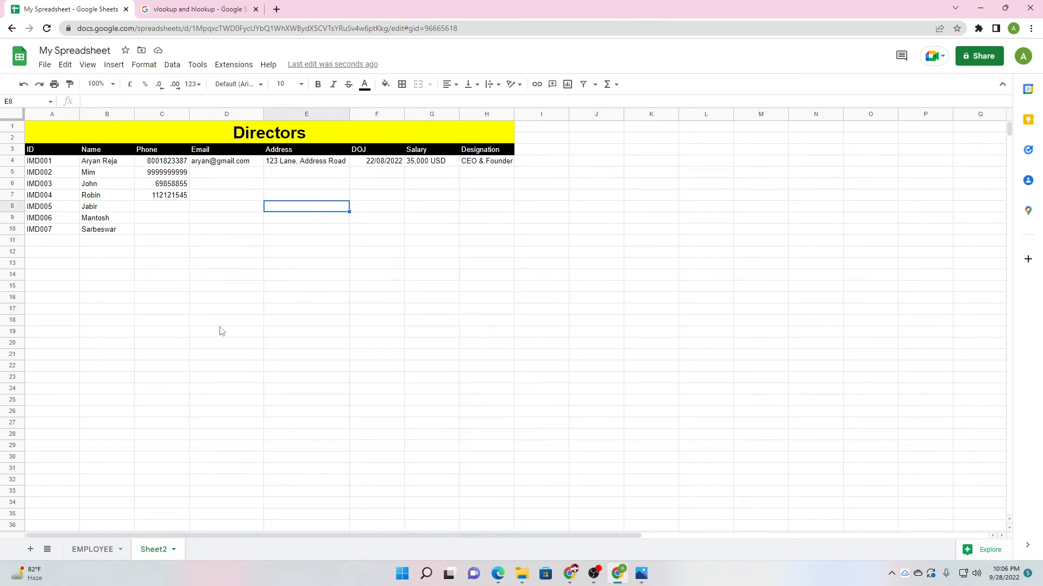
left_click(595, 85)
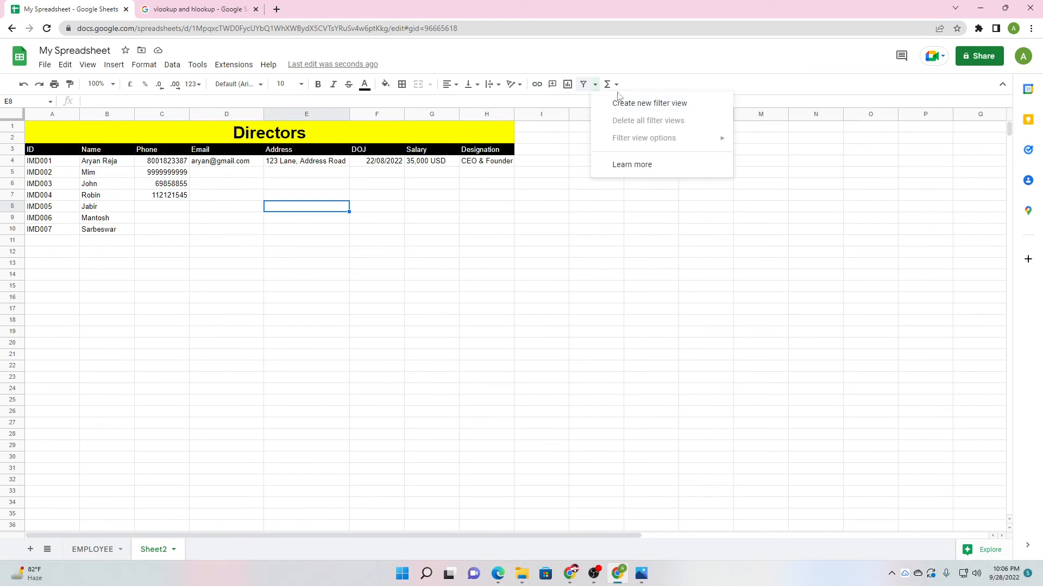
left_click(617, 86)
View the Lookup functions submenu, then go back to the Google Meet call.
scroll(625, 380, "down", 1)
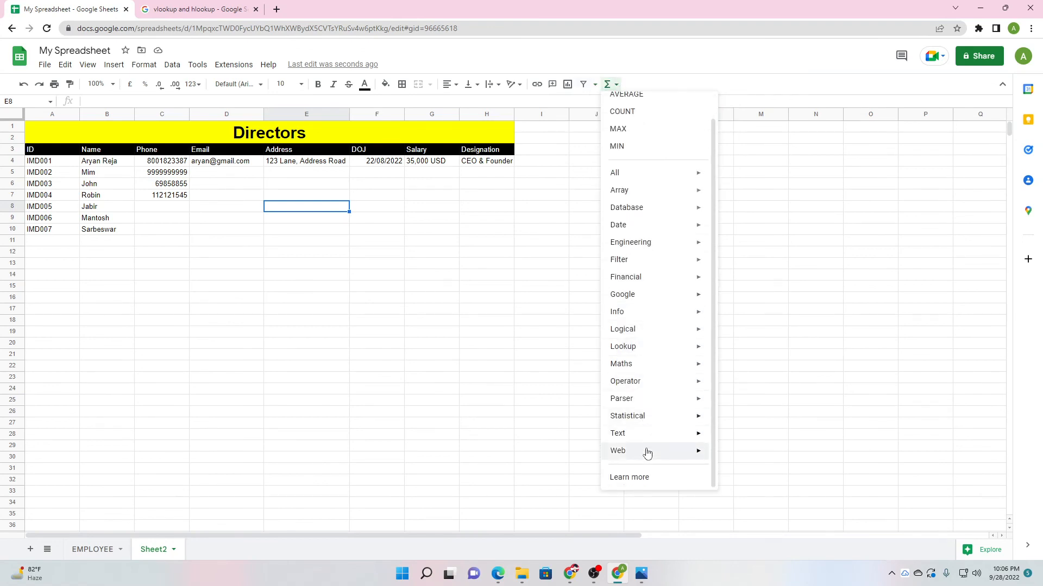
mouse_move(662, 330)
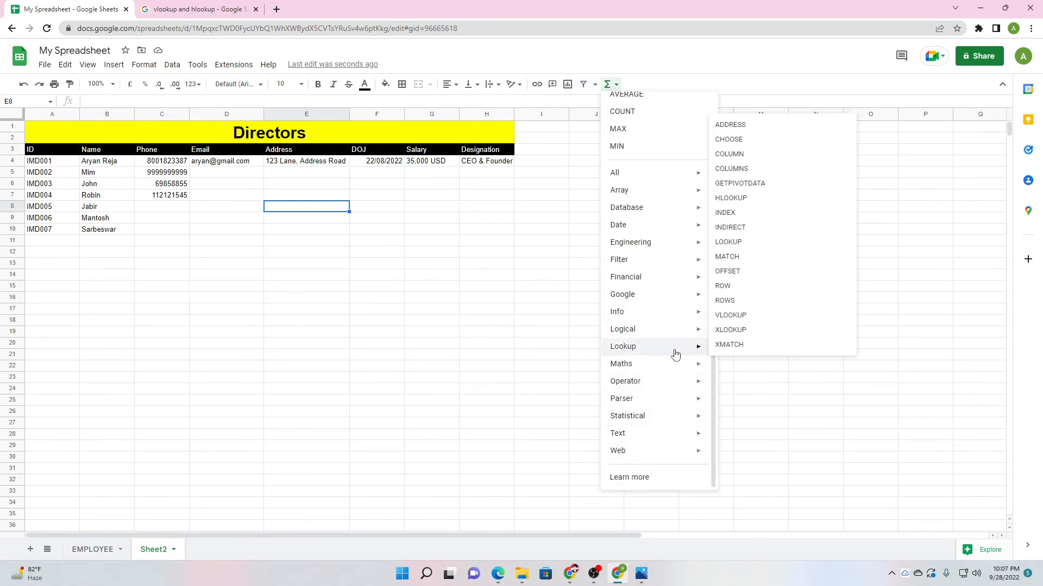
mouse_move(700, 350)
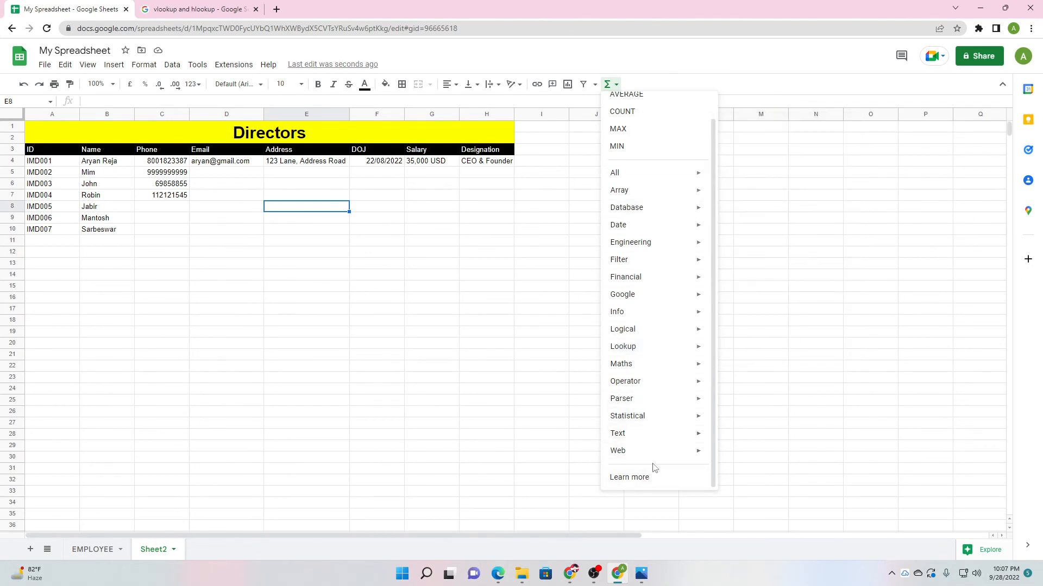
mouse_move(570, 574)
left_click(549, 483)
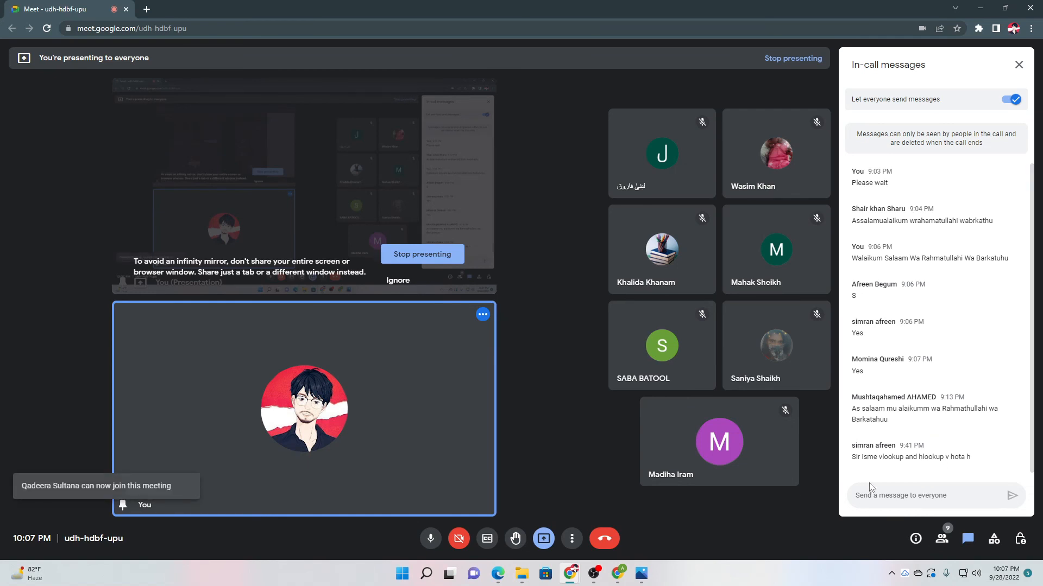
On the EMPLOYEE sheet, clear the employee records in A5:G35.
left_click(617, 574)
left_click(289, 278)
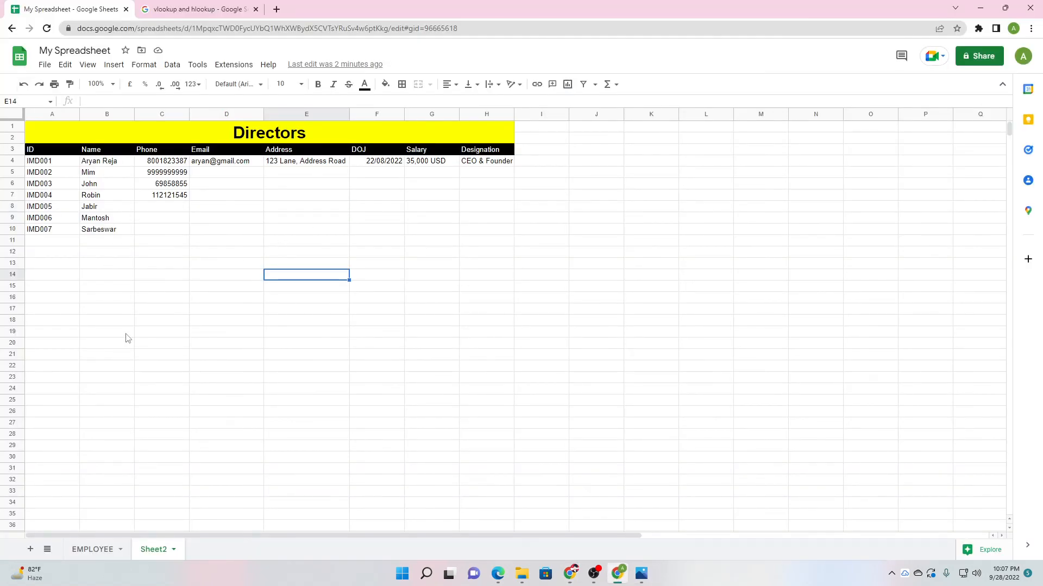
left_click(95, 550)
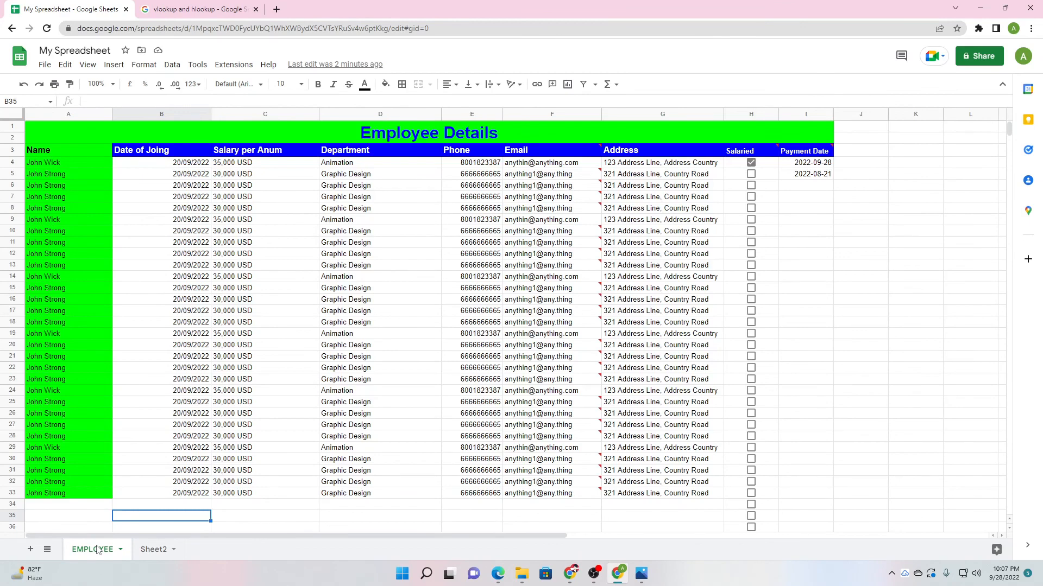
left_click_drag(65, 175, 657, 522)
key("Delete")
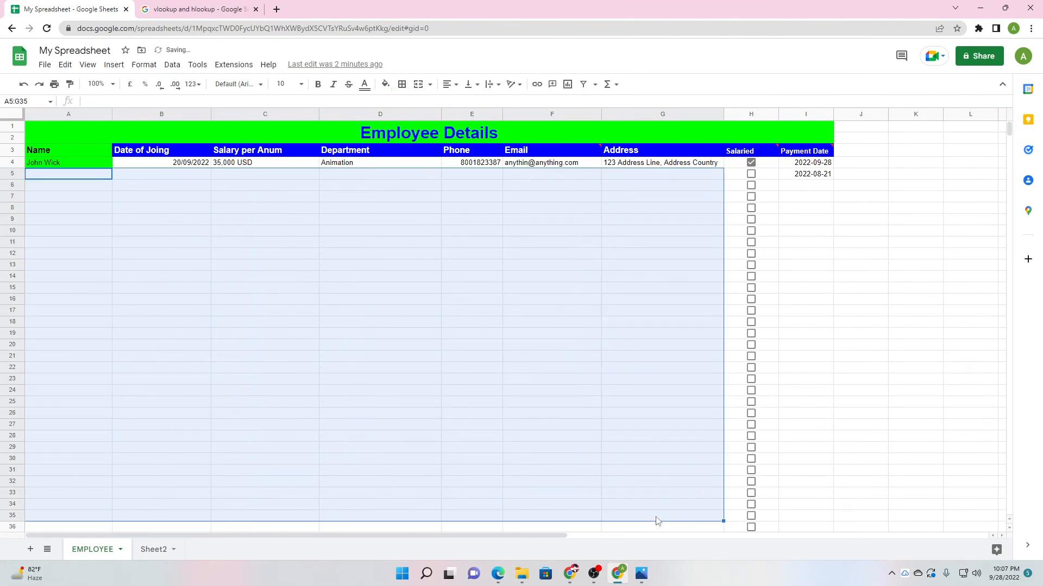
Check the cleared area, then select the first employee's remaining details in B4:G4.
left_click(326, 369)
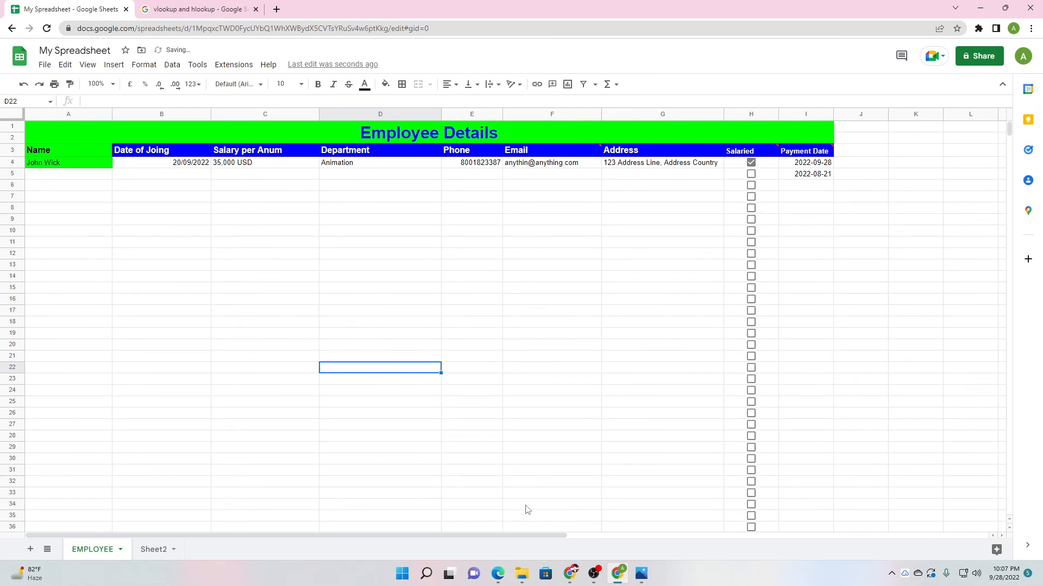
left_click(71, 177)
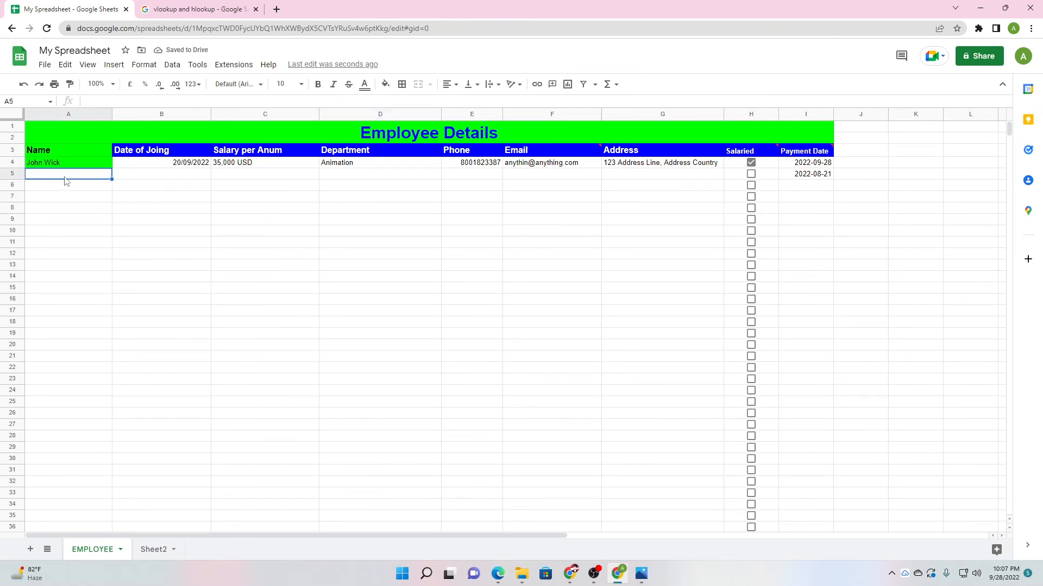
left_click_drag(65, 181, 659, 515)
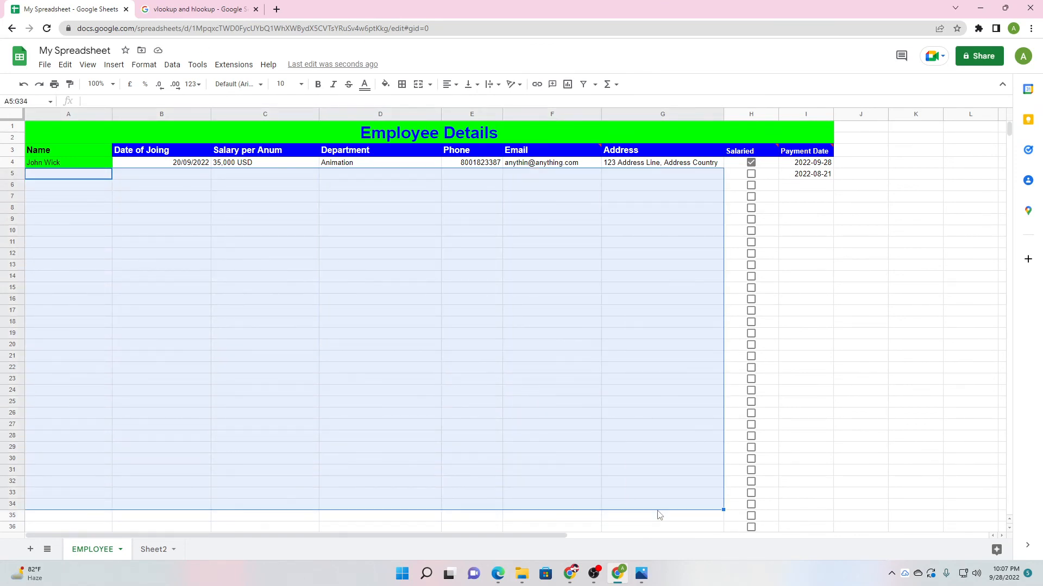
left_click(563, 451)
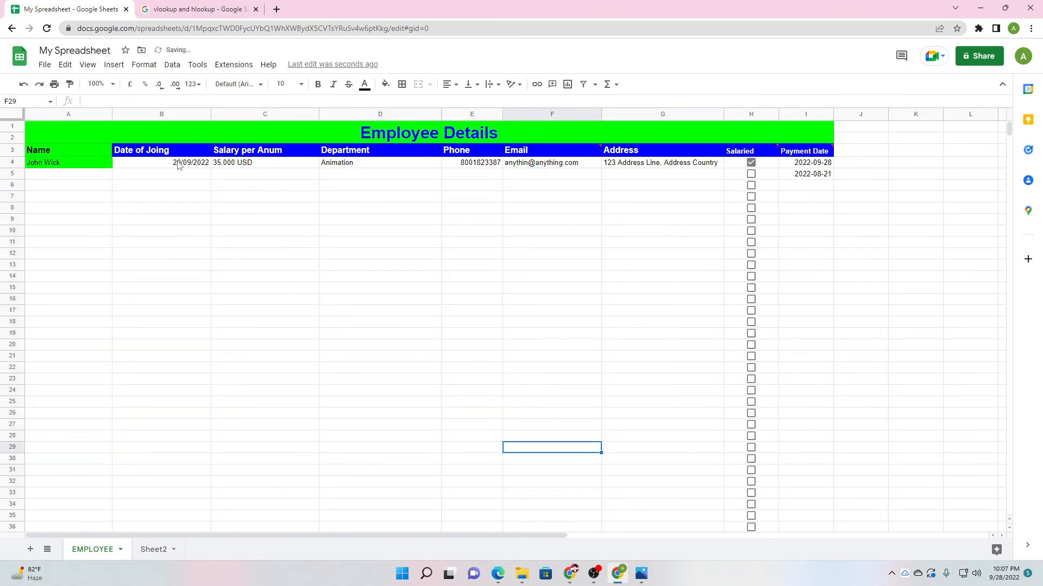
left_click_drag(179, 165, 675, 171)
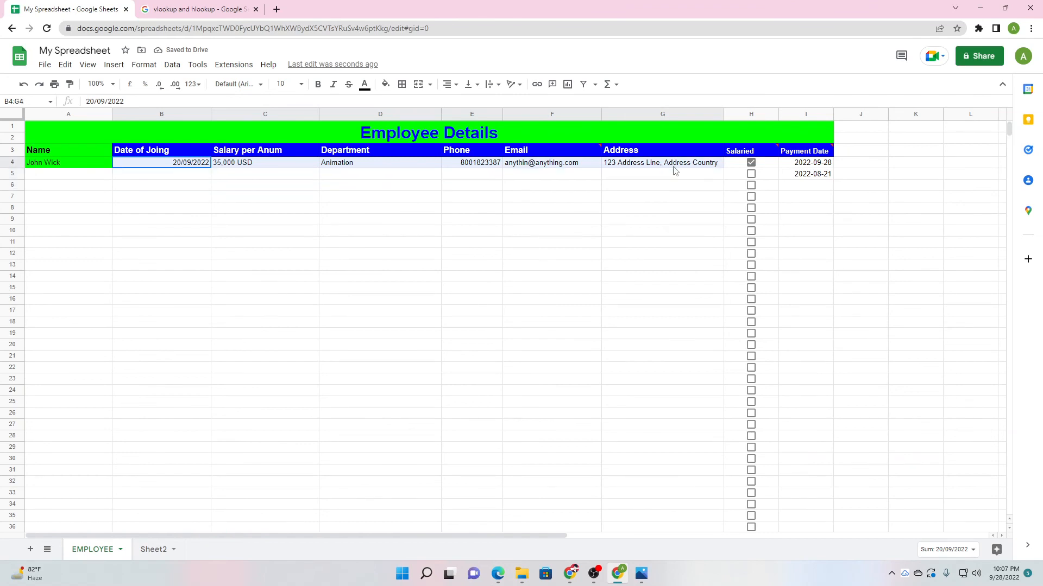
Look over the context-menu options for the row 4 cells, including B4, without changing anything.
right_click(675, 171)
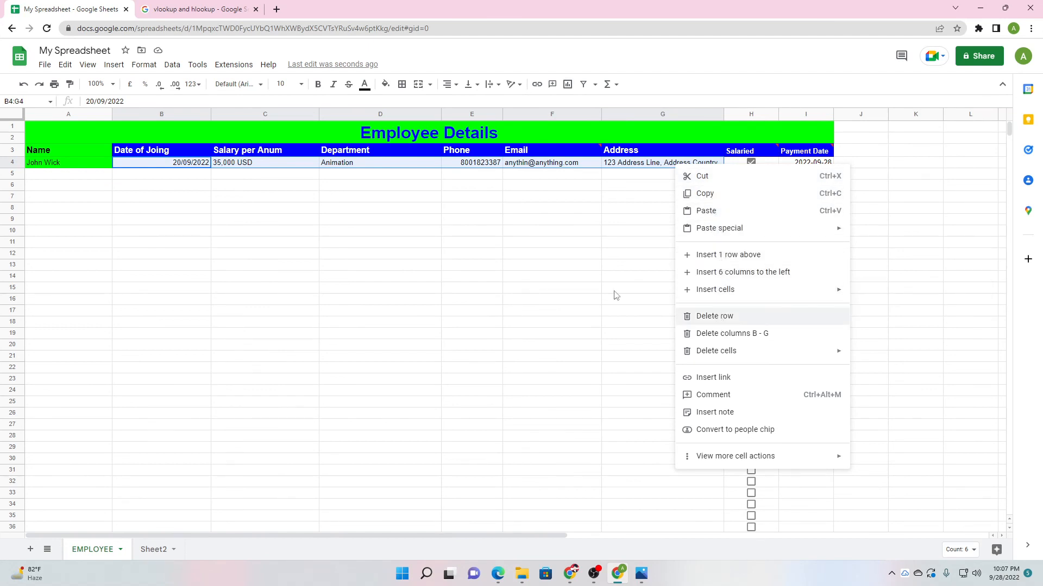
left_click(171, 227)
left_click(177, 165)
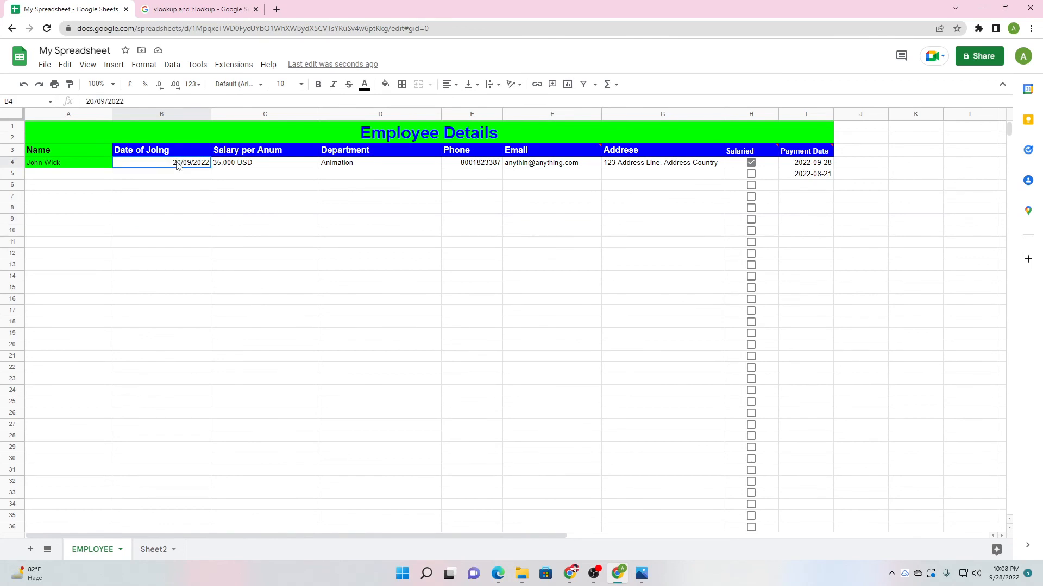
right_click(177, 165)
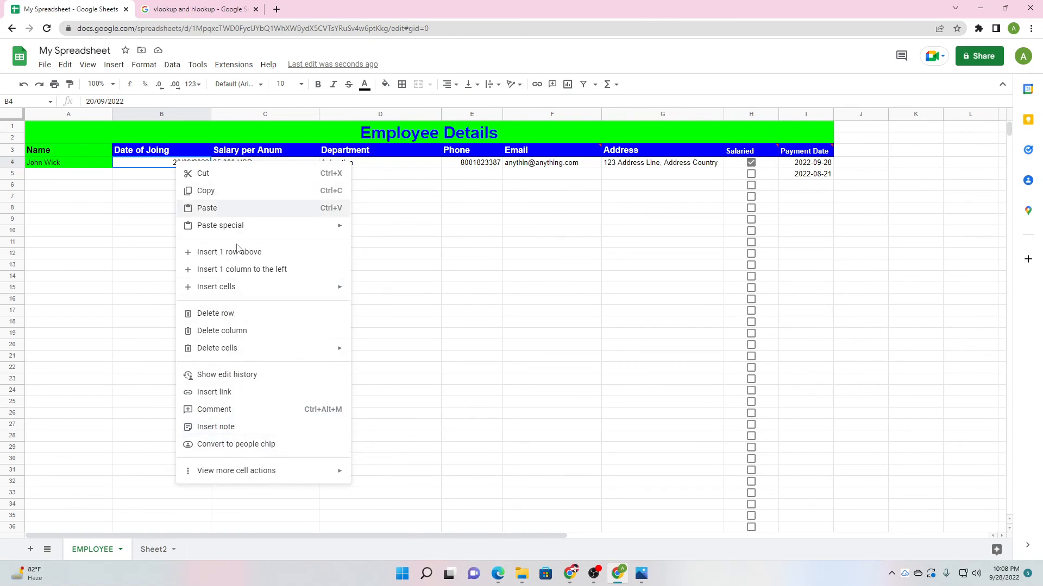
left_click(392, 220)
Check the salary cell C4 options unchanged, then return to the Google Meet call.
right_click(282, 166)
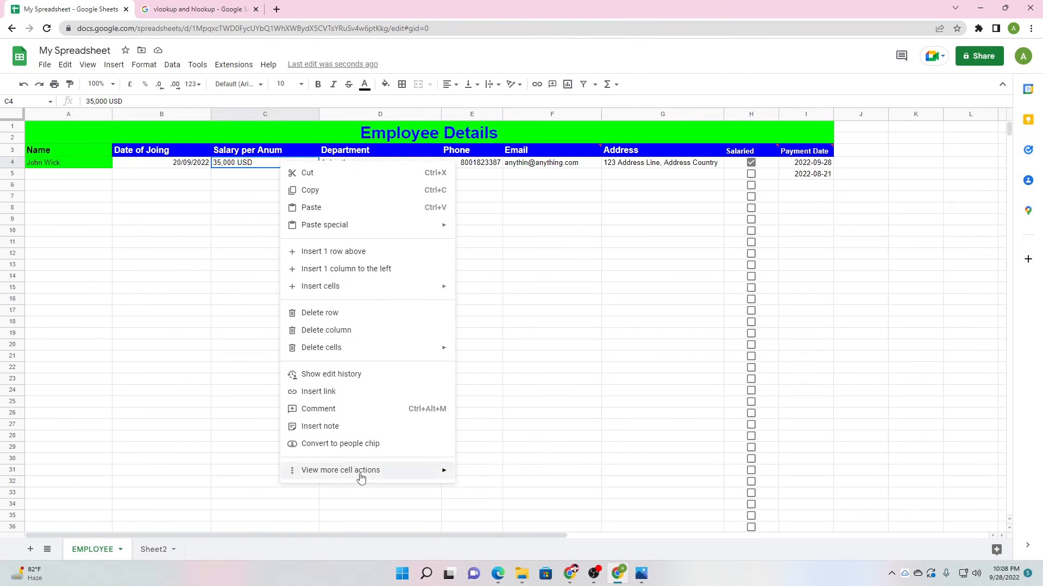
mouse_move(360, 474)
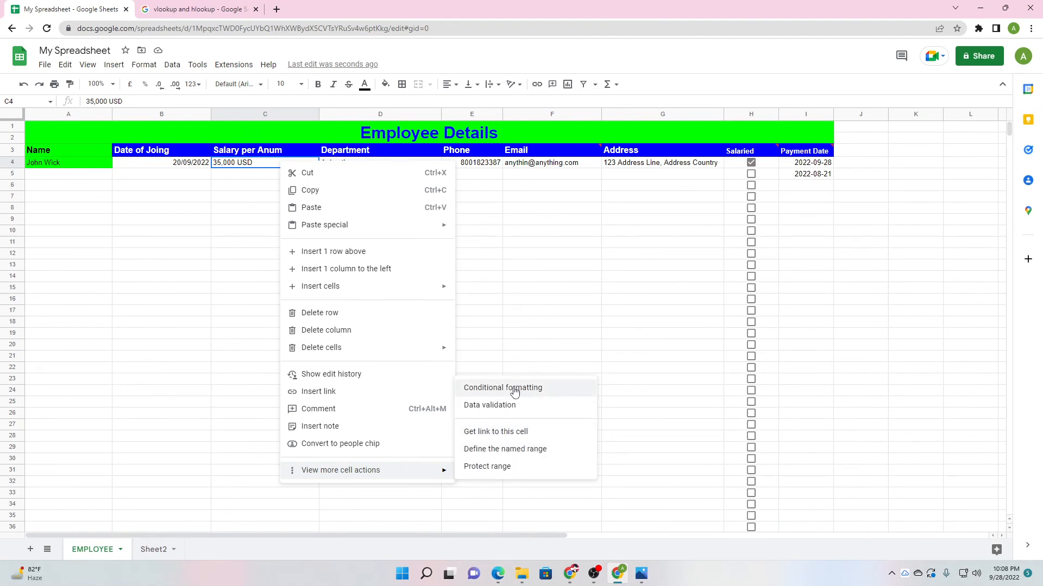
left_click(497, 323)
left_click(570, 574)
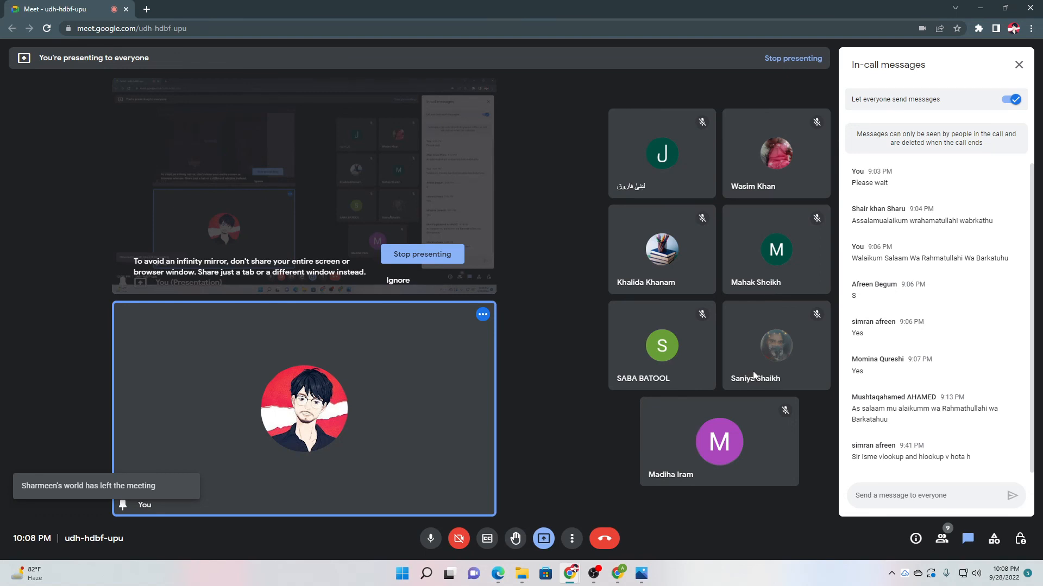
mouse_move(748, 323)
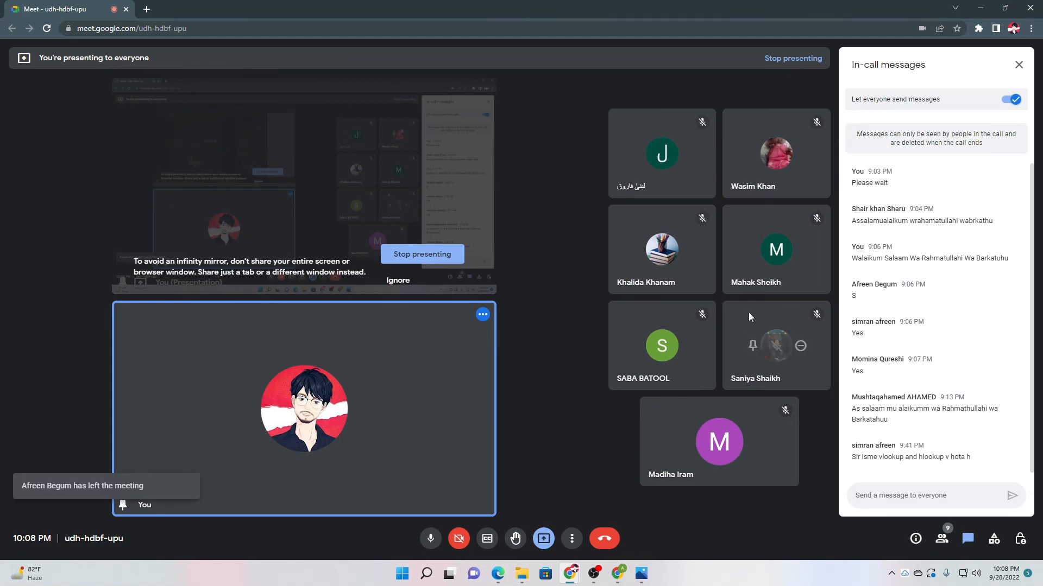